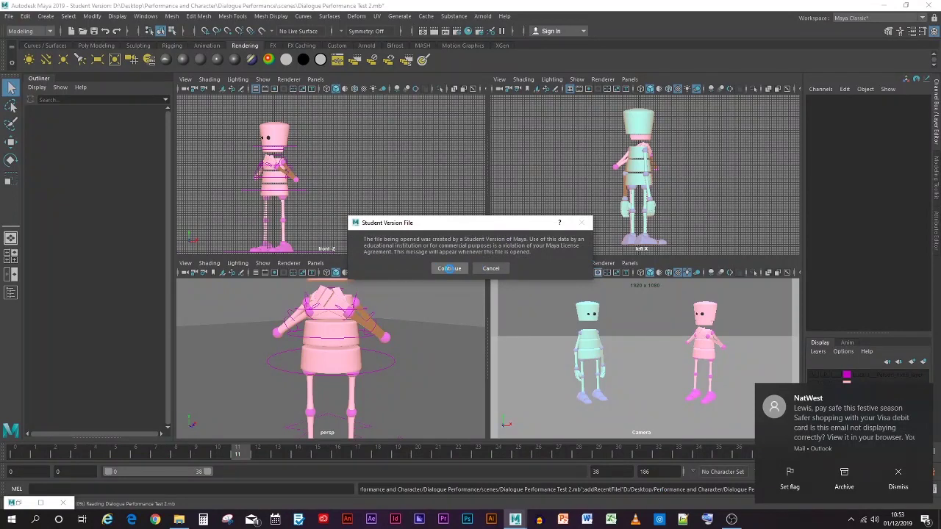
- Accept the student-version notice to open the scene, and try deleting polySurface1 from Person_1's head group before undoing the deletion
left_click(449, 268)
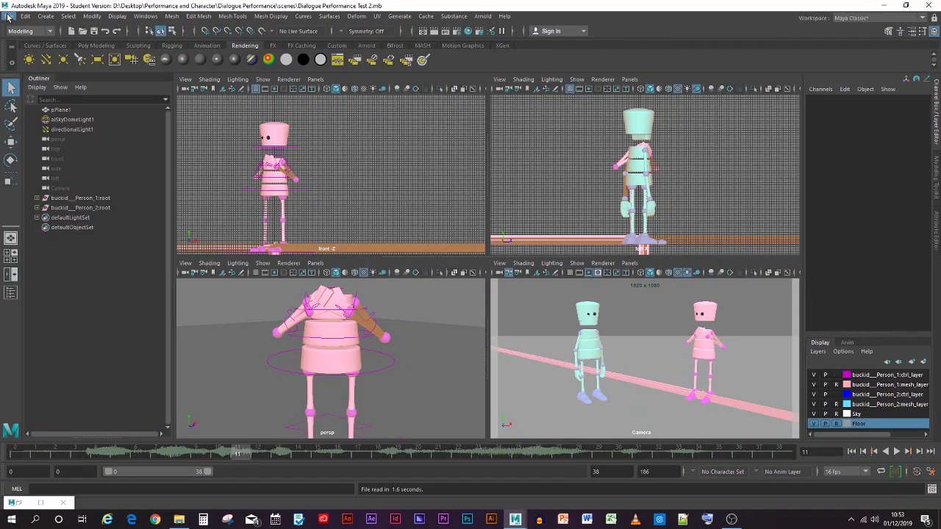
left_click(37, 198)
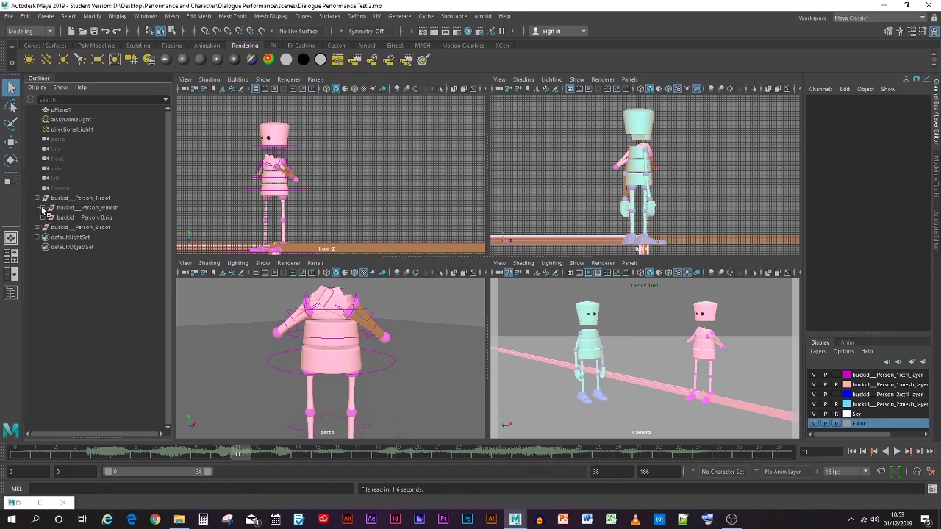
left_click(42, 208)
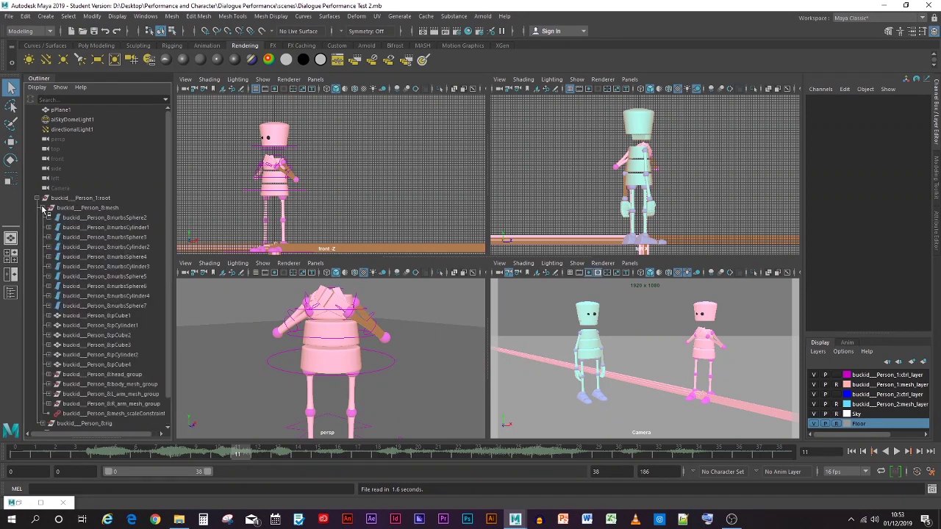
left_click(47, 375)
left_click(84, 386)
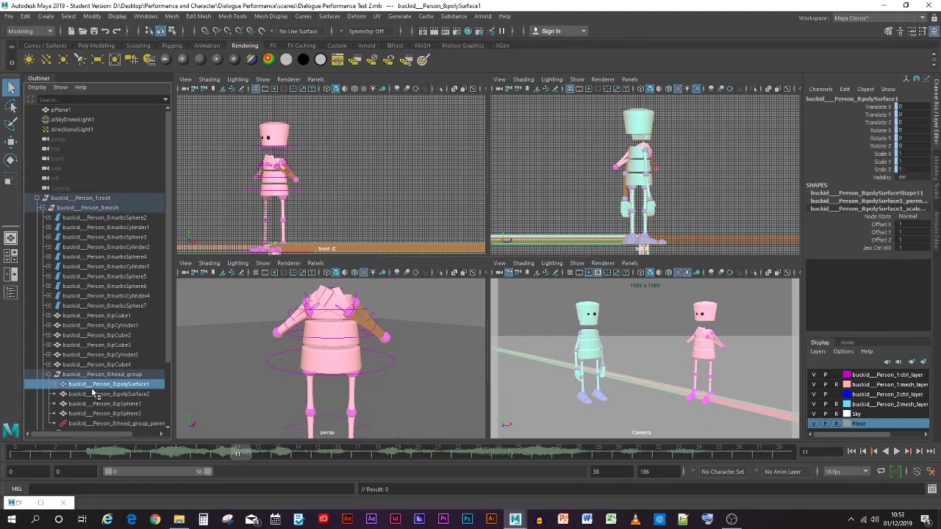
key("ctrl+z")
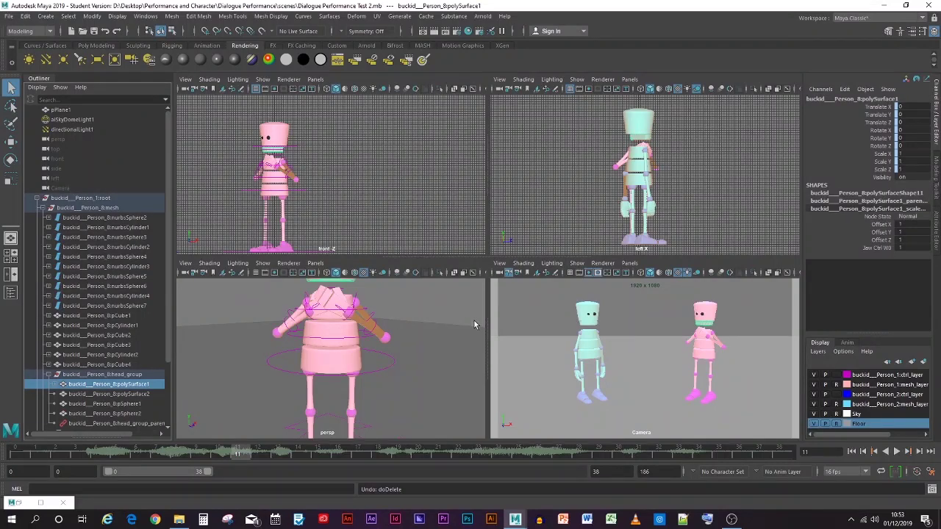
left_click(537, 329)
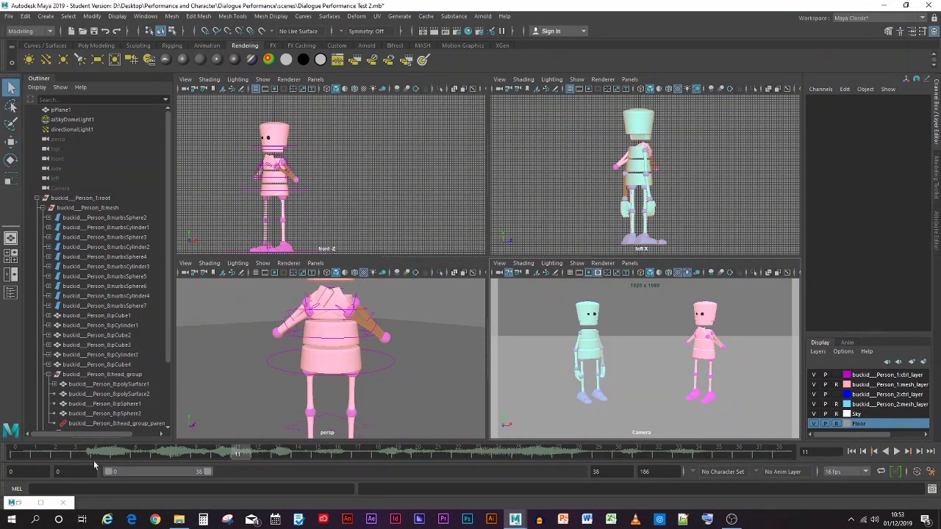
- Delete the Translate Y key of the pink character's pelvis control at frame 4
key("alt+v")
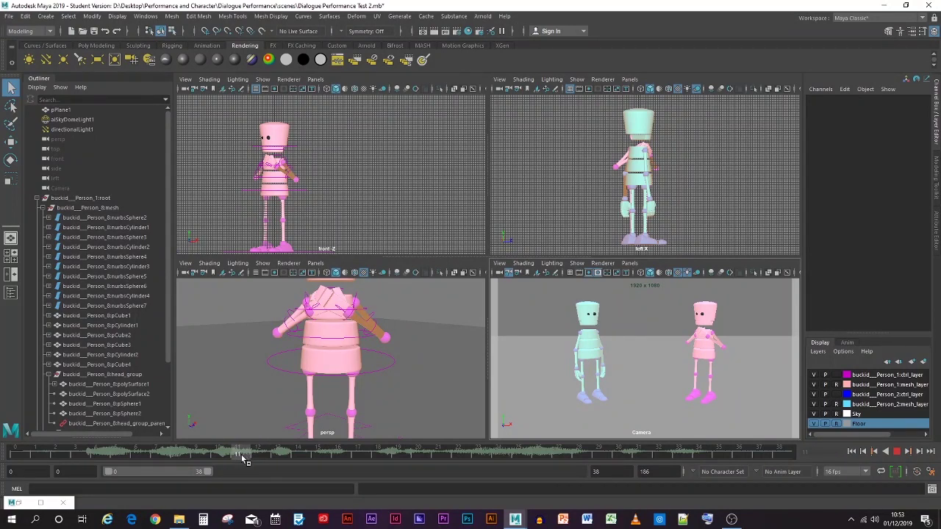
mouse_move(243, 457)
left_mouse_down()
mouse_move(19, 455)
mouse_move(237, 456)
left_mouse_up()
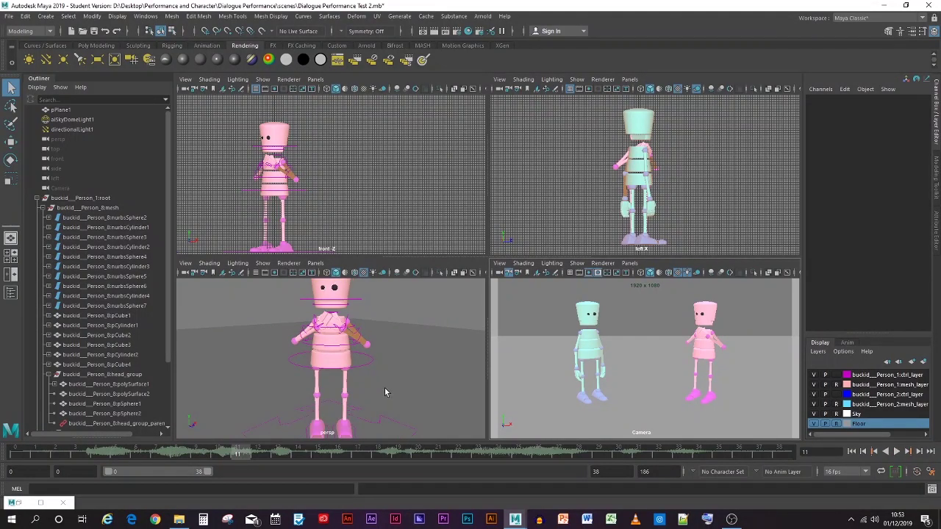
left_click(352, 368)
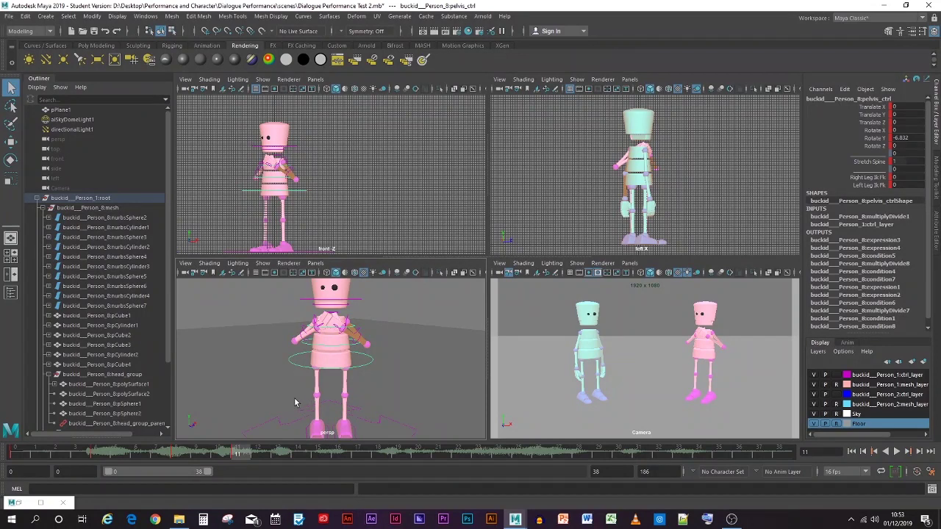
key("alt+v")
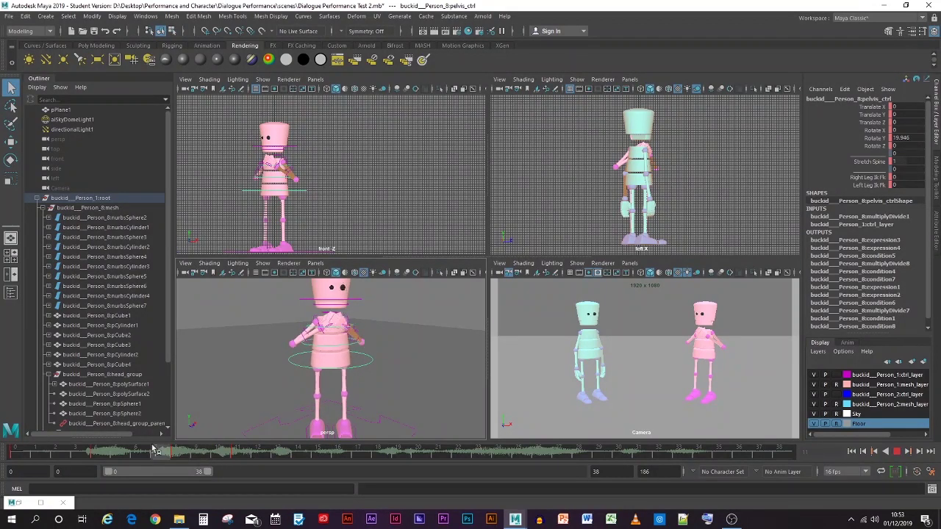
left_click(97, 455)
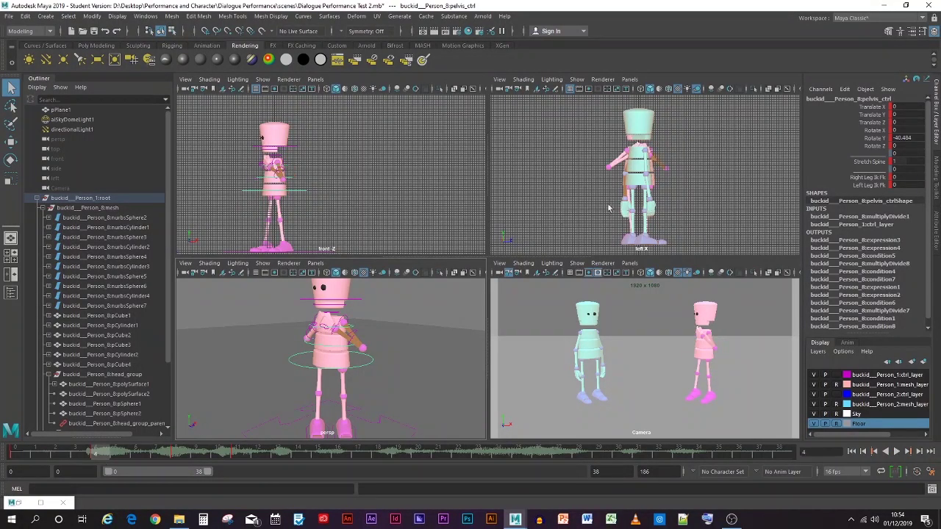
key("w")
left_click(873, 115)
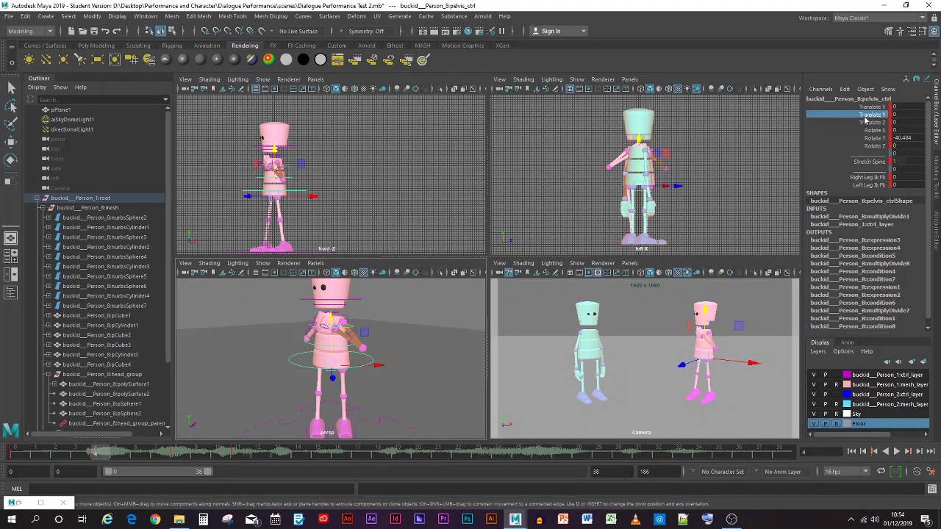
right_click(864, 121)
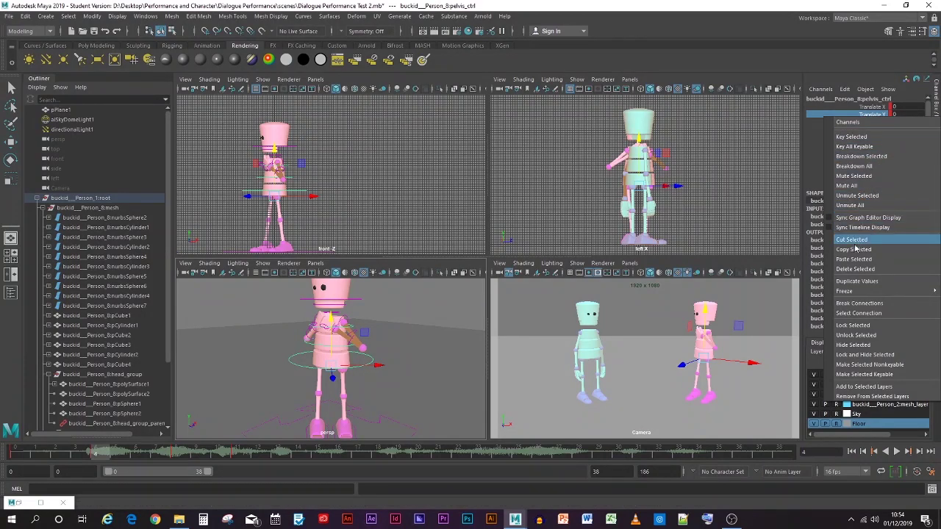
left_click(854, 269)
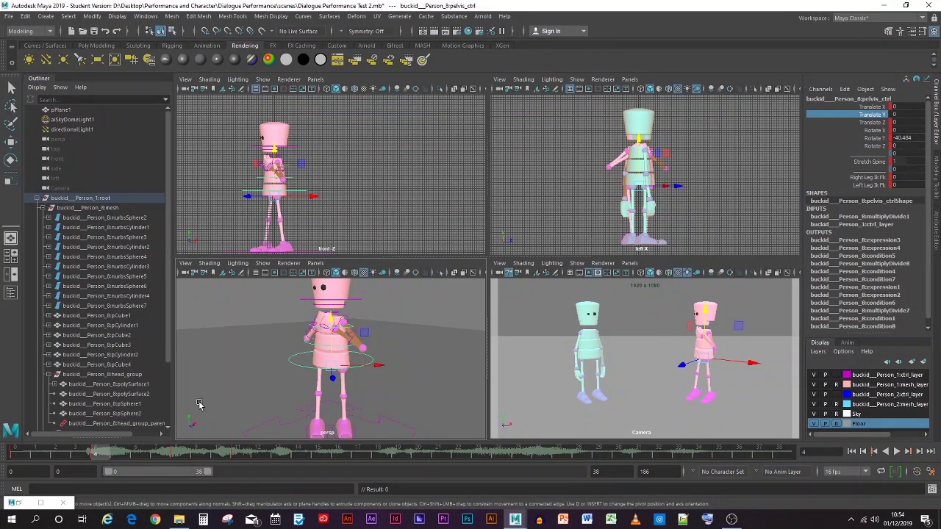
- Key only the Translate Y channel of the pelvis control at frame 0
left_click(14, 454)
key("alt+v")
key("alt+v")
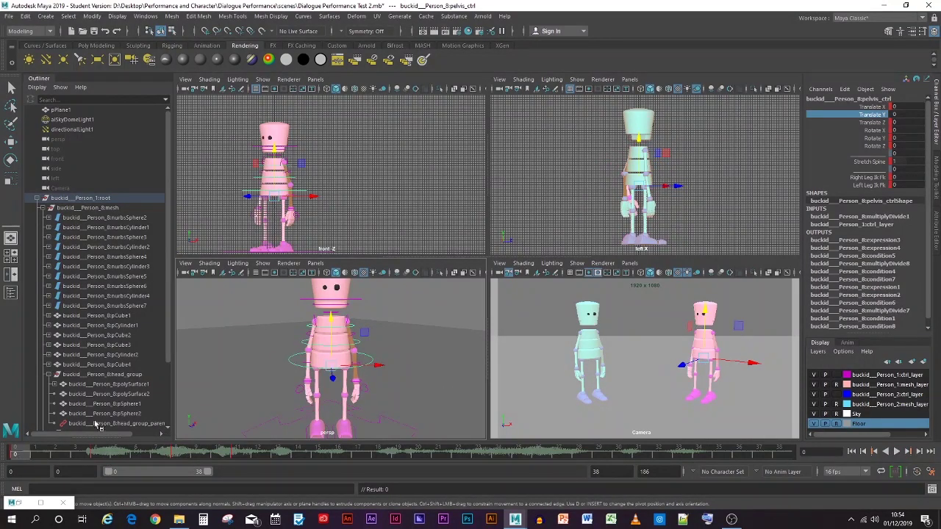
right_click(870, 118)
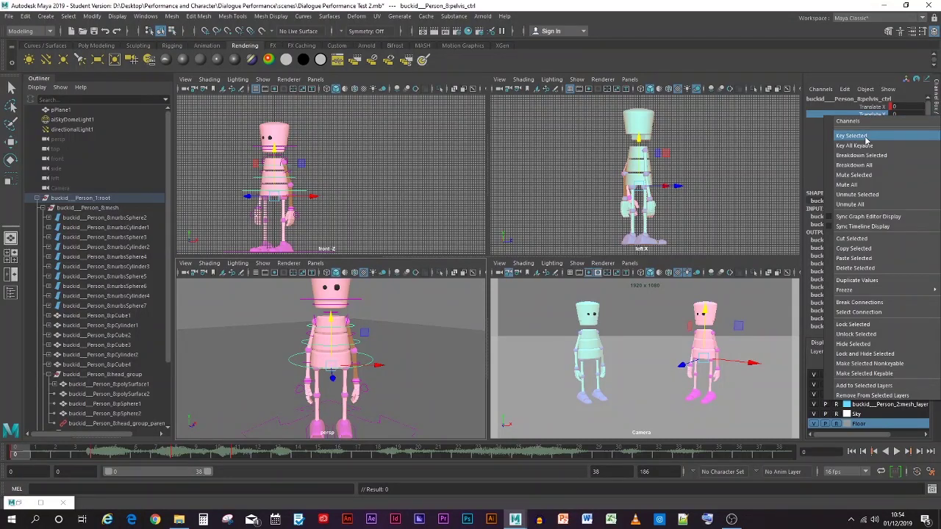
left_click(860, 136)
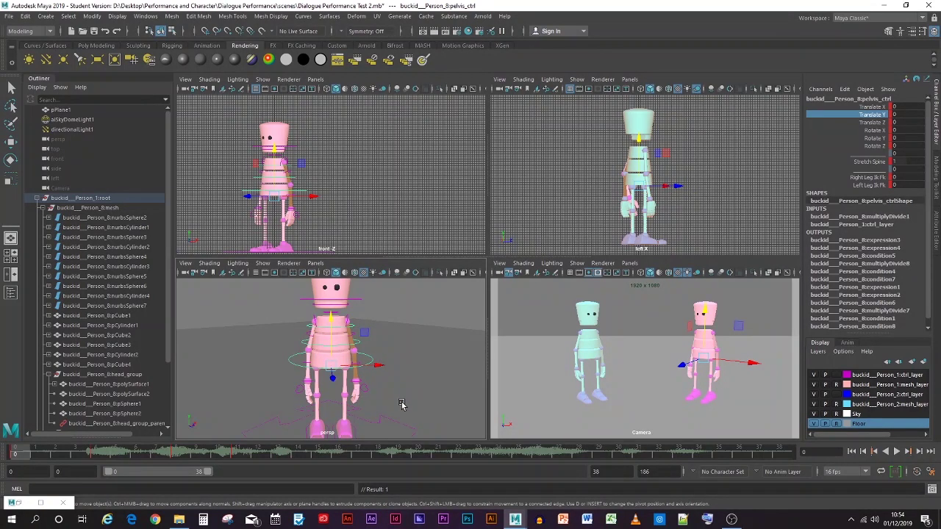
- Scrub from frame 0 to the pose at frame 4 and collapse Person_1's hierarchy in the Outliner
left_click_drag(29, 458, 104, 463)
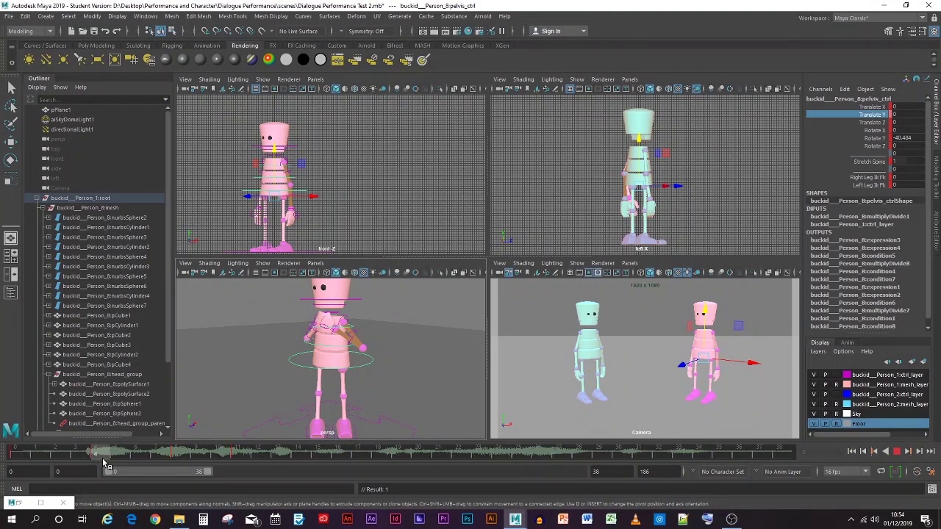
mouse_move(104, 463)
left_mouse_down()
mouse_move(15, 455)
mouse_move(103, 453)
left_mouse_up()
left_click(103, 454)
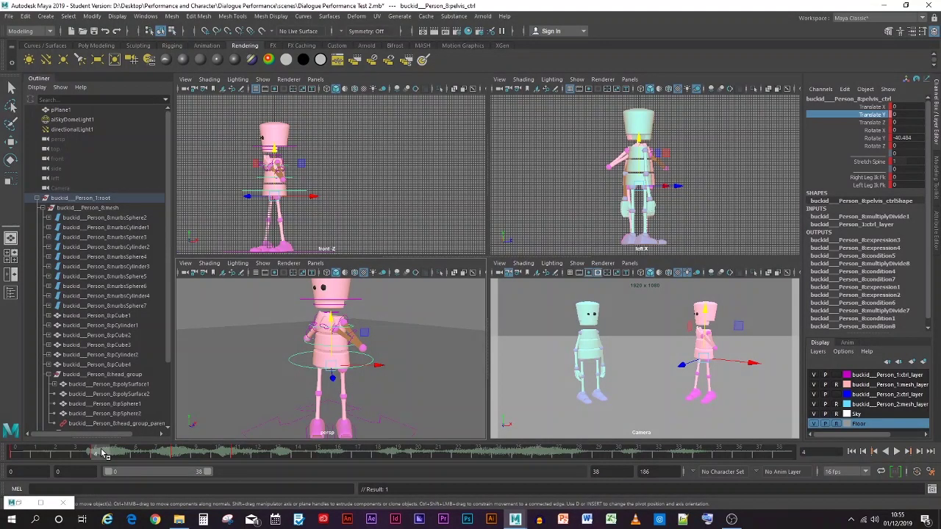
left_click(37, 198)
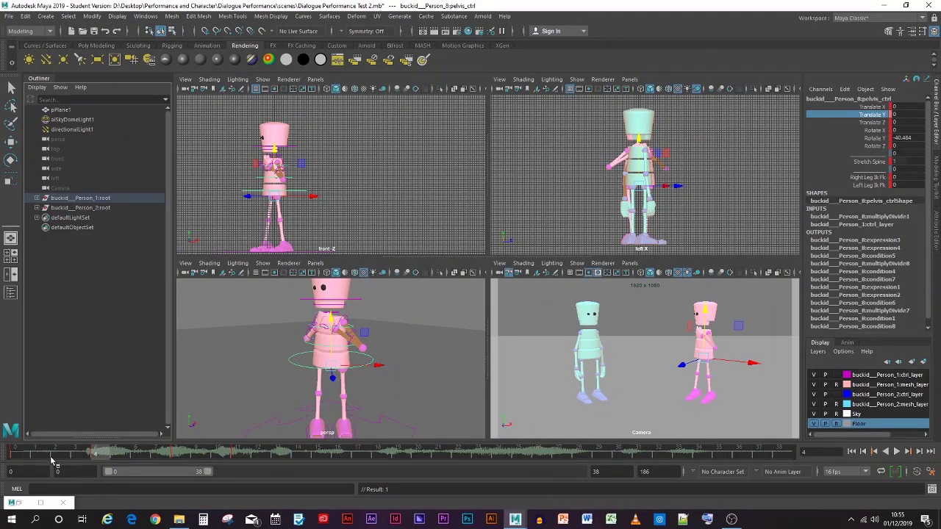
- Lower the pelvis control to a Translate Y of about -0.065 at frame 0 and set a key
key("alt+v")
key("alt+v")
left_click(330, 331)
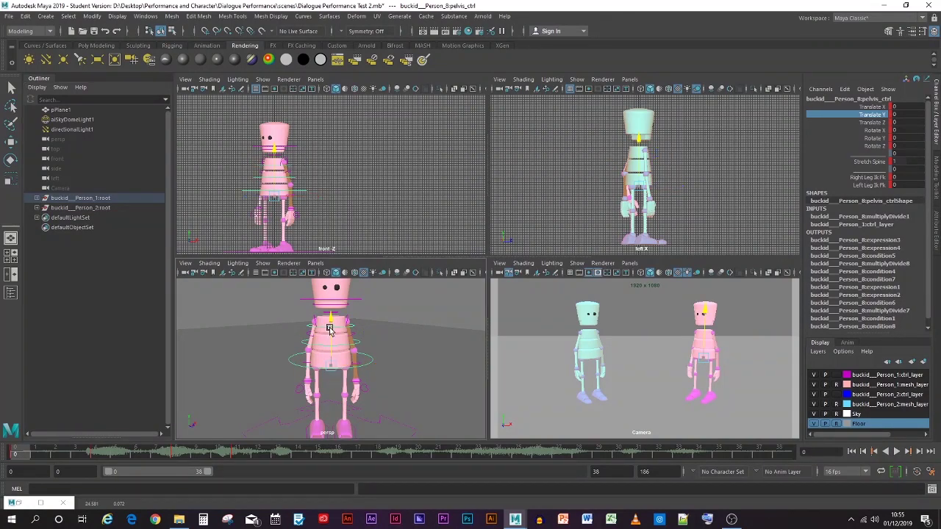
left_click_drag(330, 330, 328, 330)
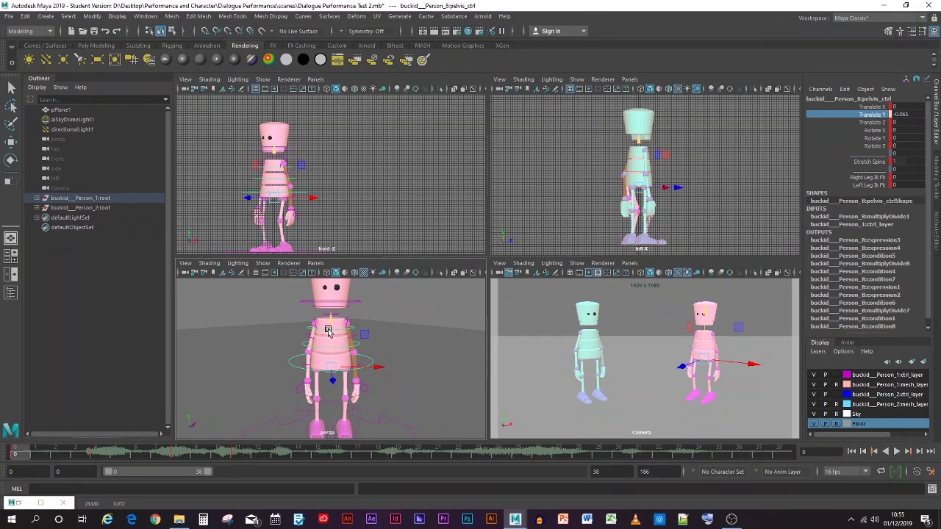
key("s")
- Scrub through the dialogue between frames 0 and 28 to check the poses against the audio, stopping at frame 11
key("alt+v")
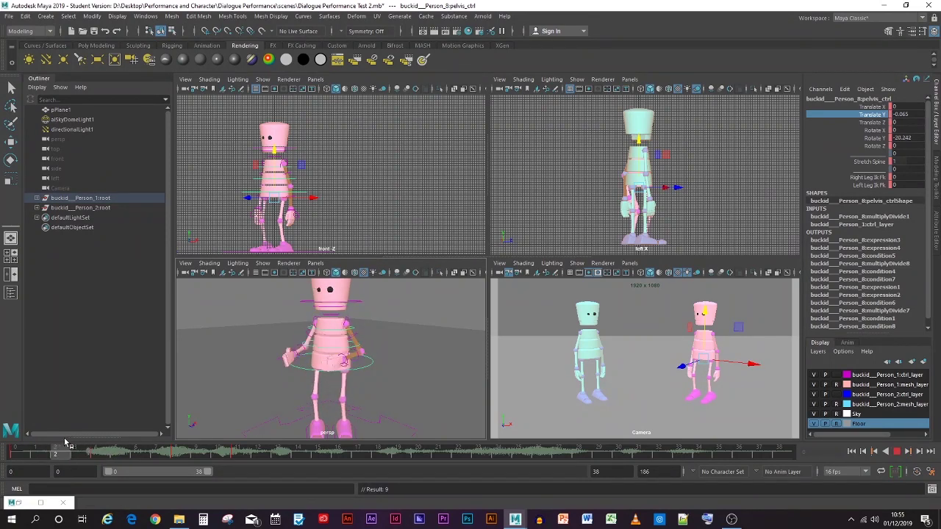
left_click_drag(65, 443, 4, 441)
key("alt+v")
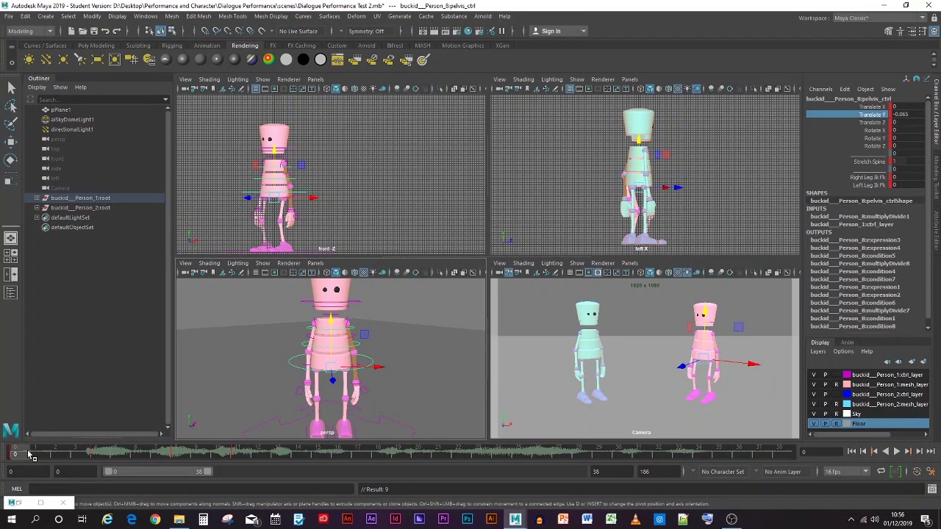
left_click_drag(30, 455, 136, 441)
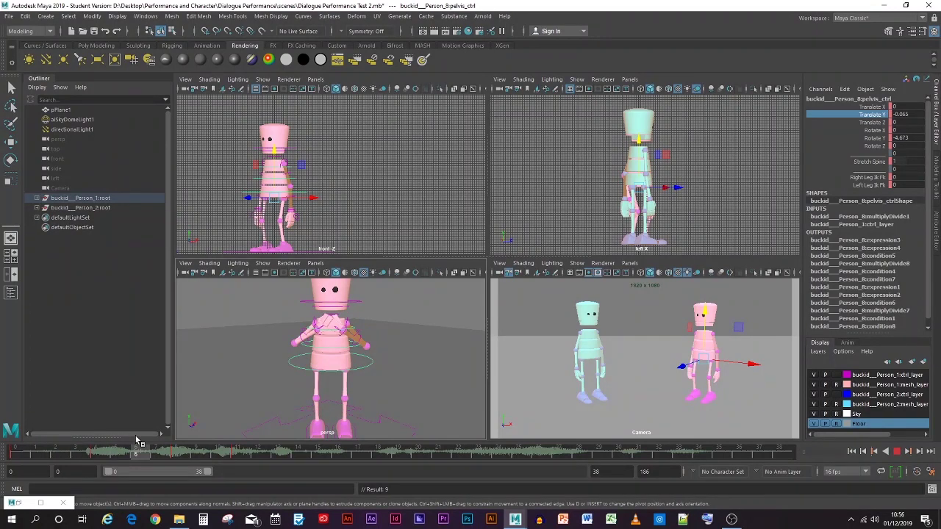
left_click_drag(136, 441, 236, 448)
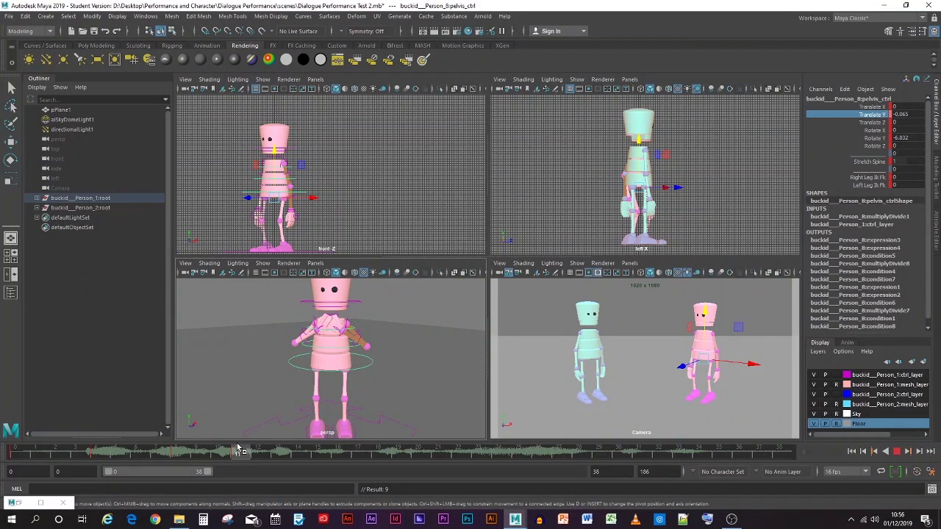
left_click_drag(237, 448, 239, 449)
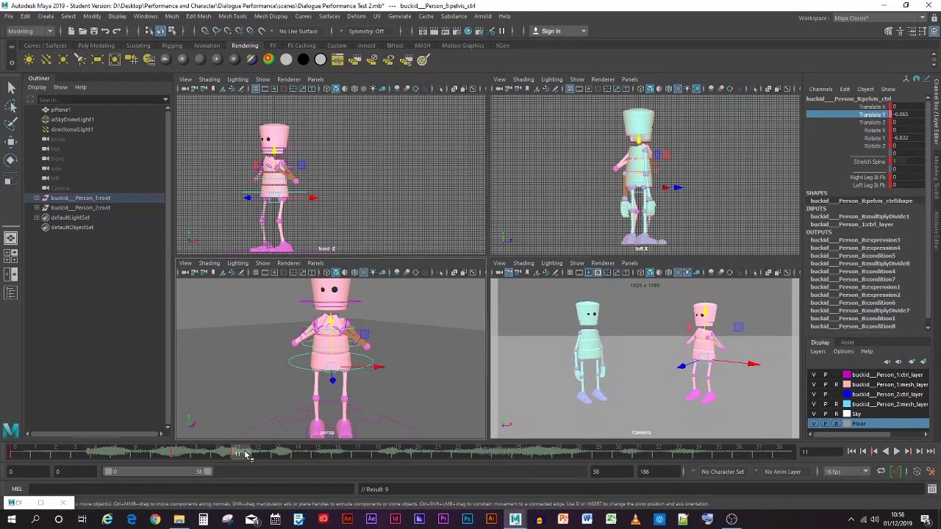
key("alt+v")
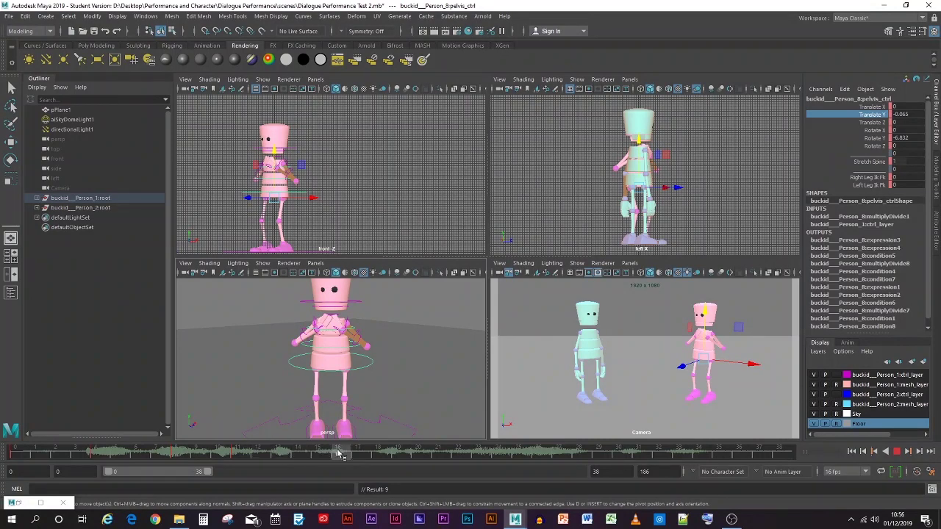
left_click_drag(269, 453, 578, 463)
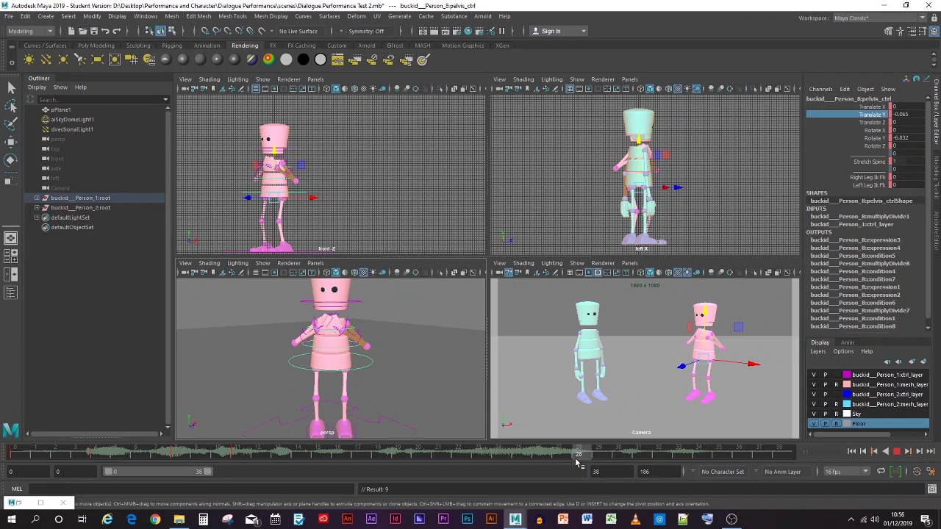
mouse_move(578, 462)
left_mouse_down()
mouse_move(220, 452)
mouse_move(238, 453)
left_mouse_up()
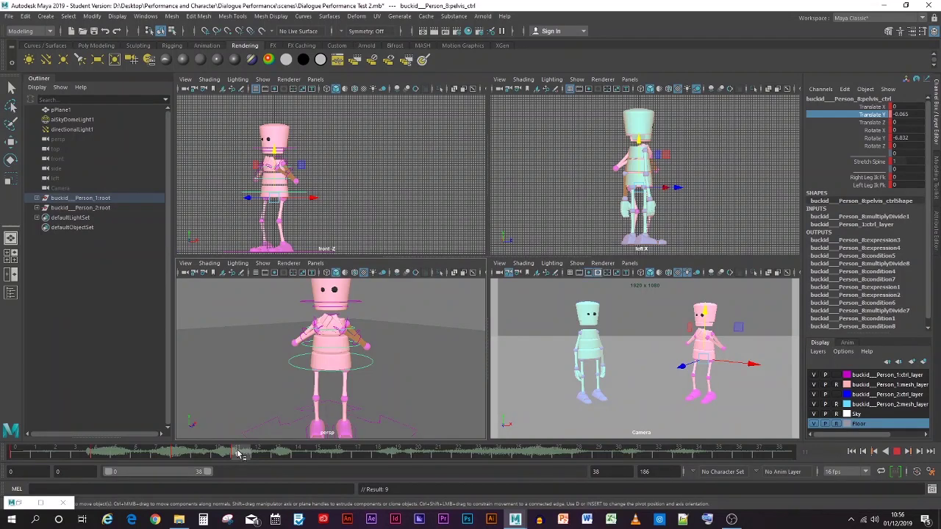
key("Escape")
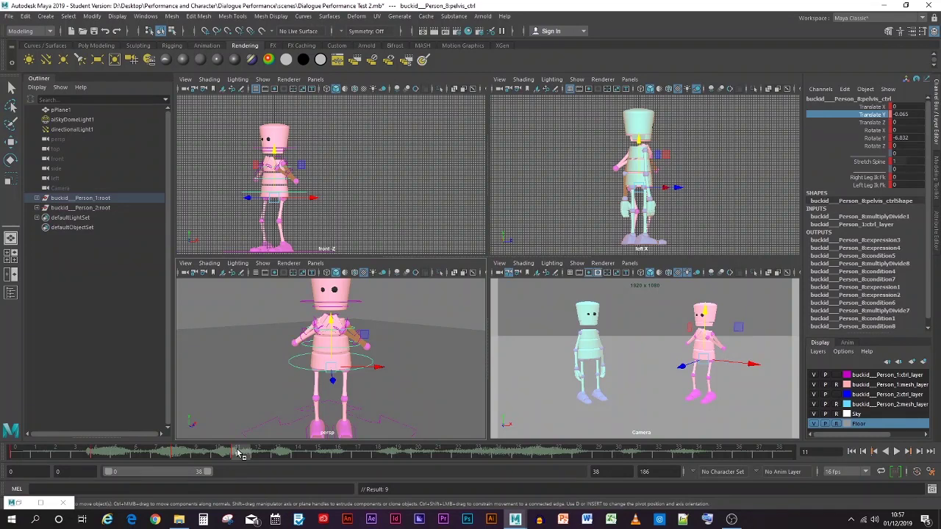
- Check the dialogue audio up to frame 17, and key the head control in its current pose at frame 11
key("alt+v")
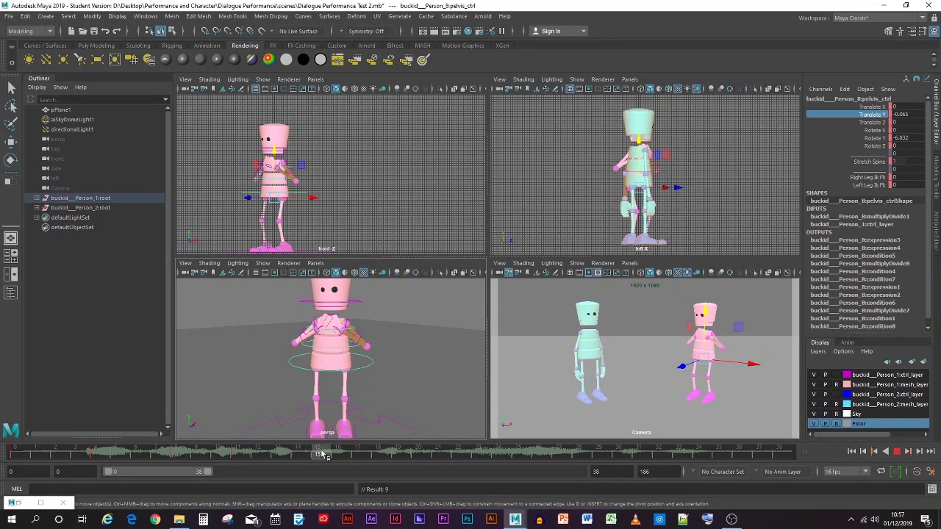
left_click(356, 454)
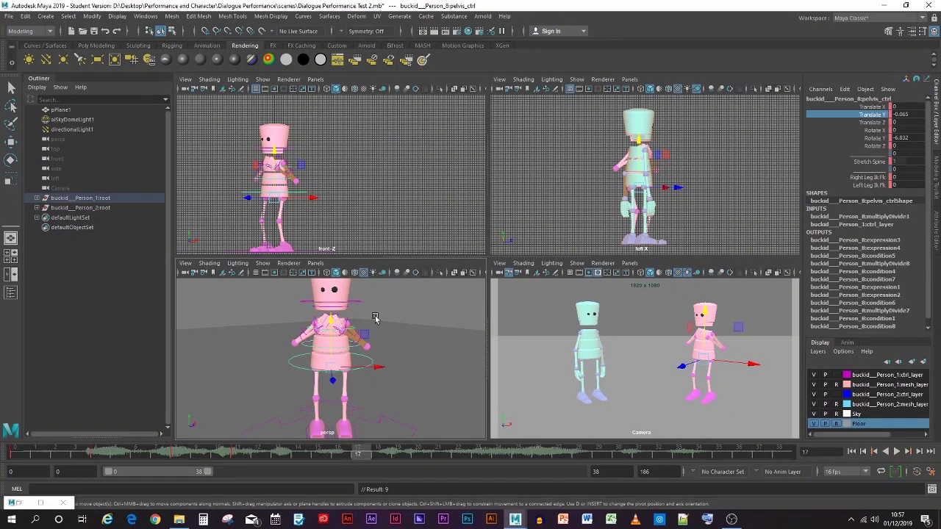
left_click(327, 303)
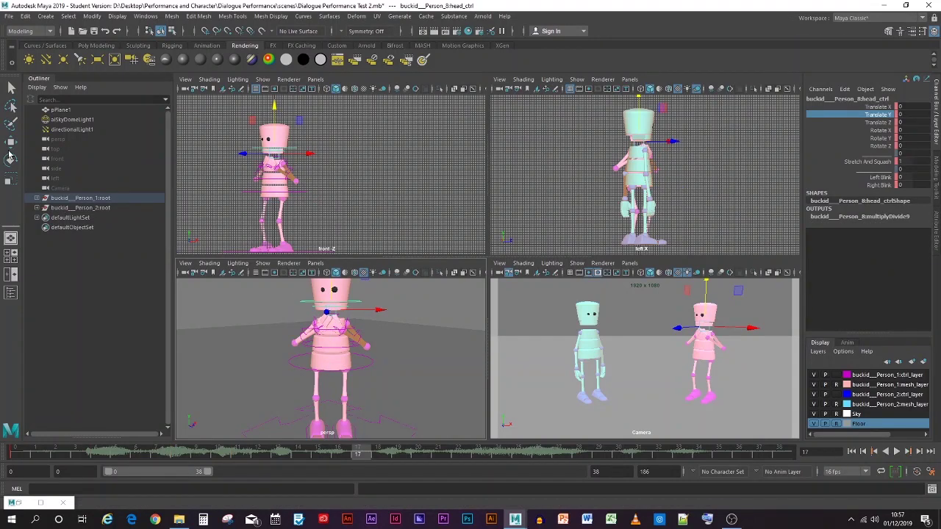
key("e")
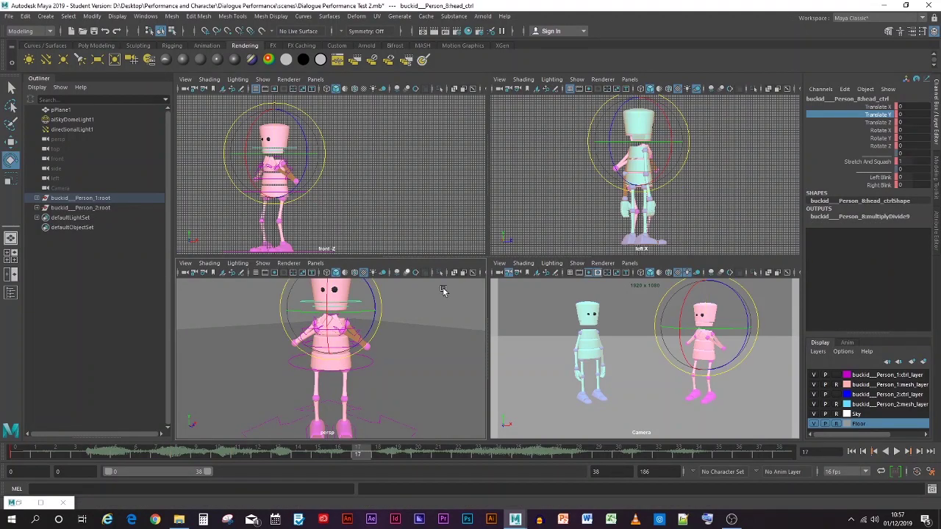
left_click(303, 368)
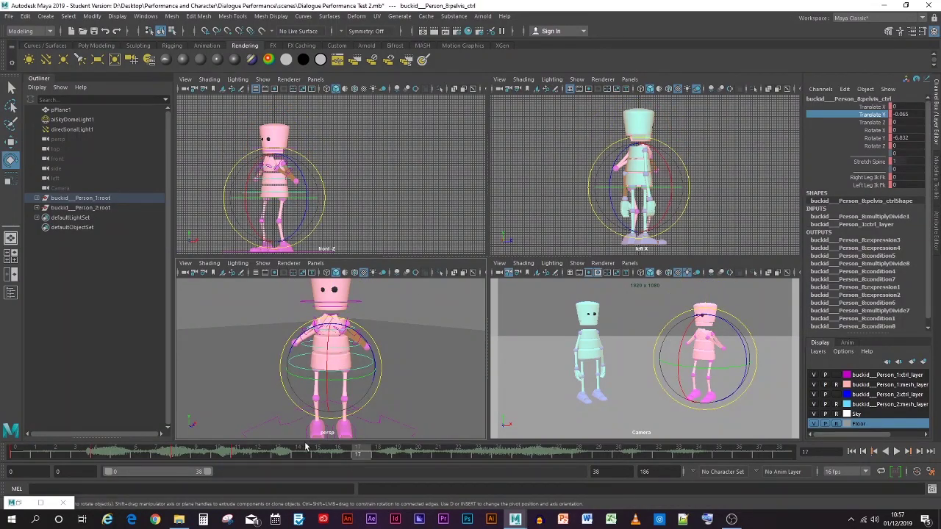
key("alt+v")
left_click(242, 457)
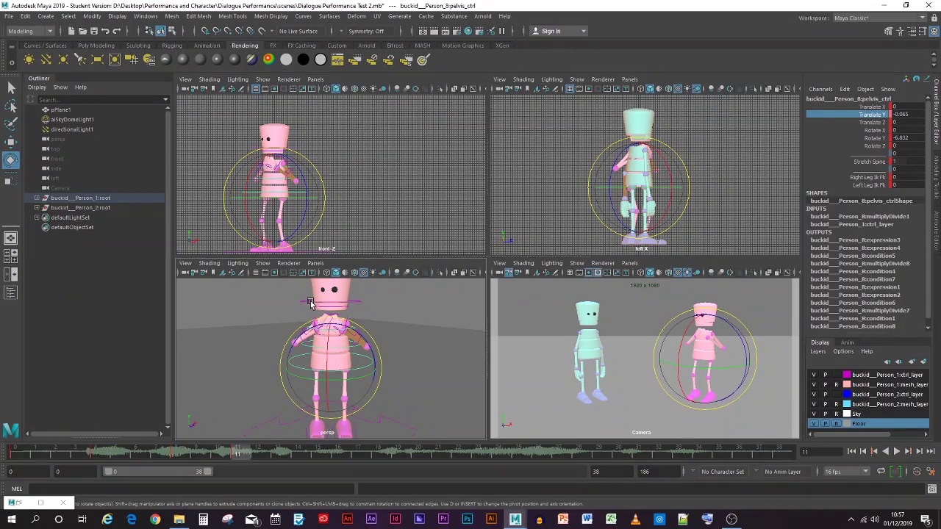
left_click(310, 303)
key("s")
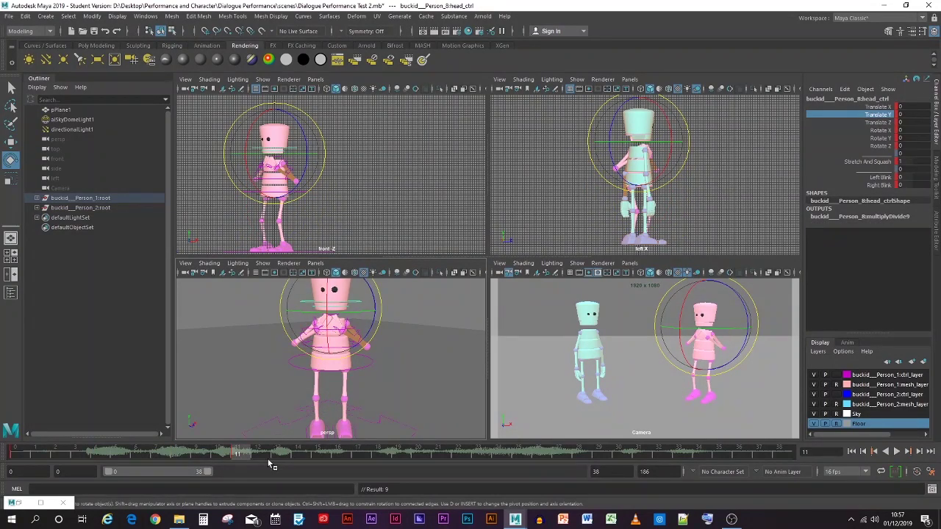
- Tilt the head control to a Rotate X of about -12 at frame 17 and set a key
key("alt+v")
left_click_drag(301, 456, 359, 454)
left_click_drag(329, 314, 329, 294)
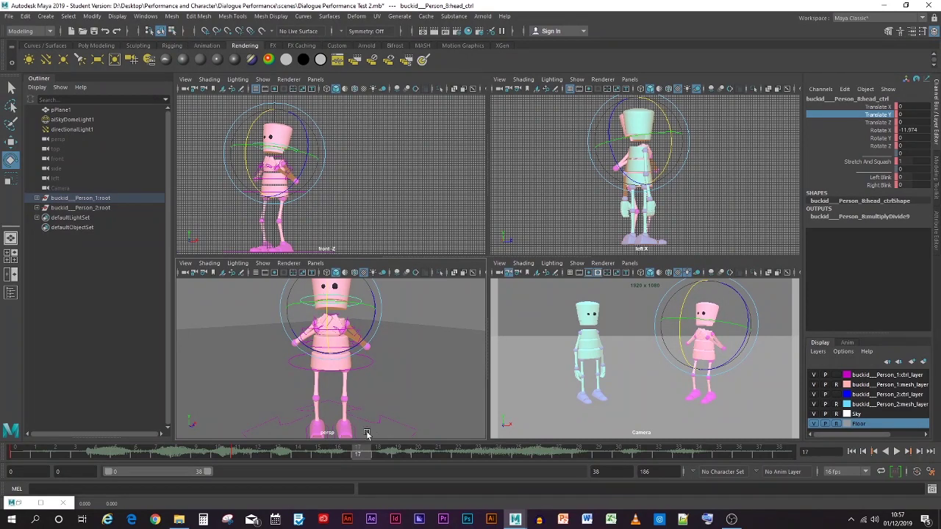
key("s")
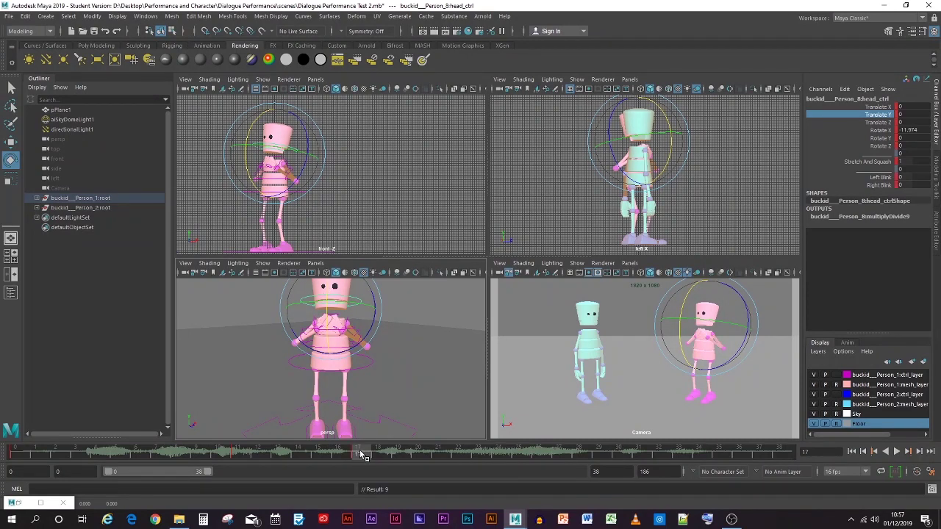
- Turn the head control to a Rotate Y of about -20 at frame 13 and about 24 at frame 15, keying both frames
mouse_move(360, 454)
left_mouse_down()
mouse_move(305, 461)
mouse_move(356, 454)
mouse_move(250, 450)
mouse_move(323, 456)
mouse_move(275, 452)
left_mouse_up()
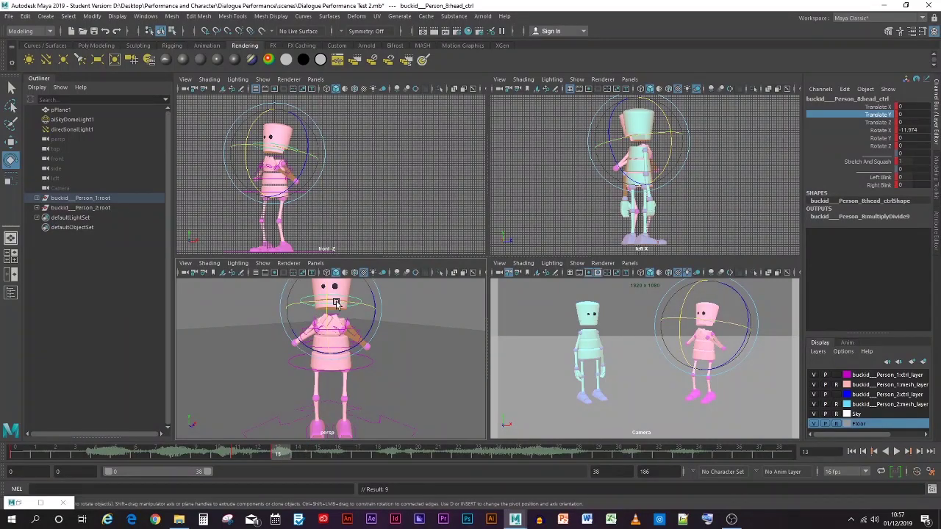
left_click_drag(336, 304, 316, 303)
key("s")
left_click_drag(287, 453, 317, 452)
left_click_drag(326, 301, 363, 304)
key("s")
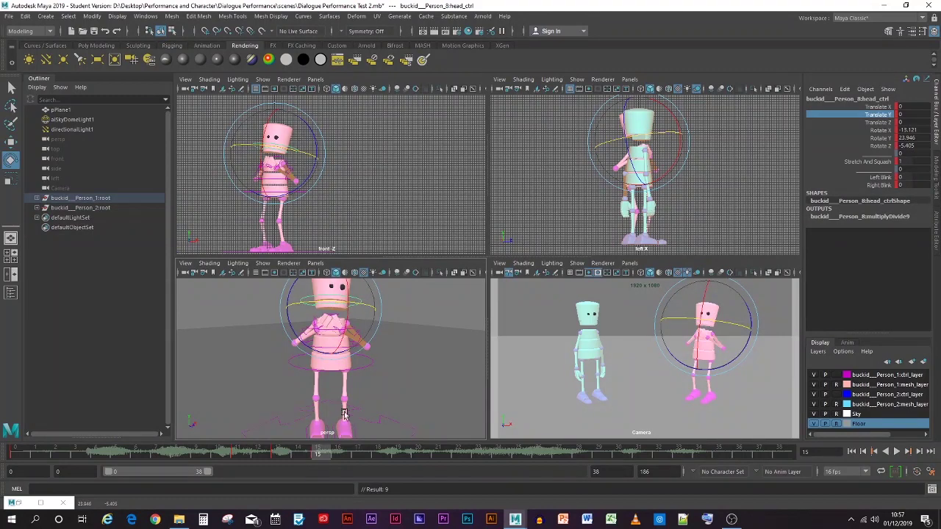
- Turn the head control back to a Rotate Y of about 4.3 at frame 17 and set a key
left_click_drag(325, 452, 358, 455)
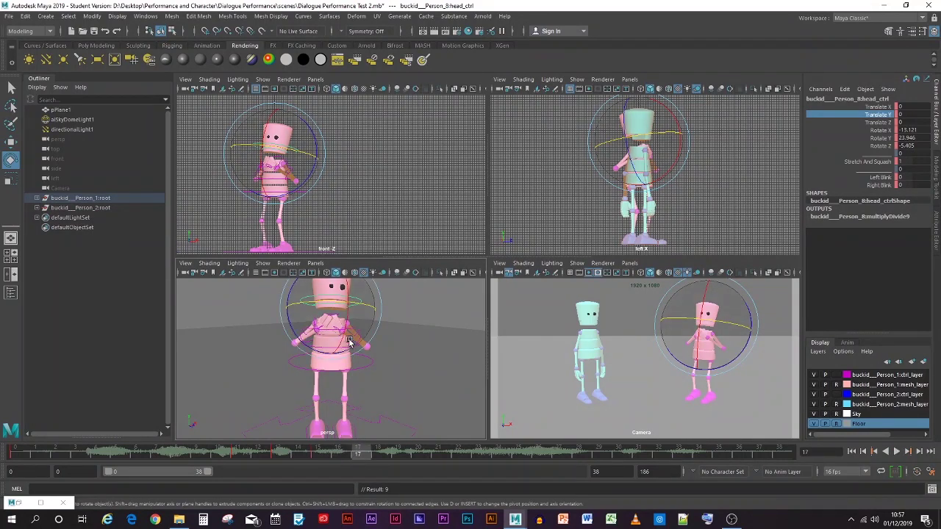
left_click_drag(345, 303, 318, 301)
key("s")
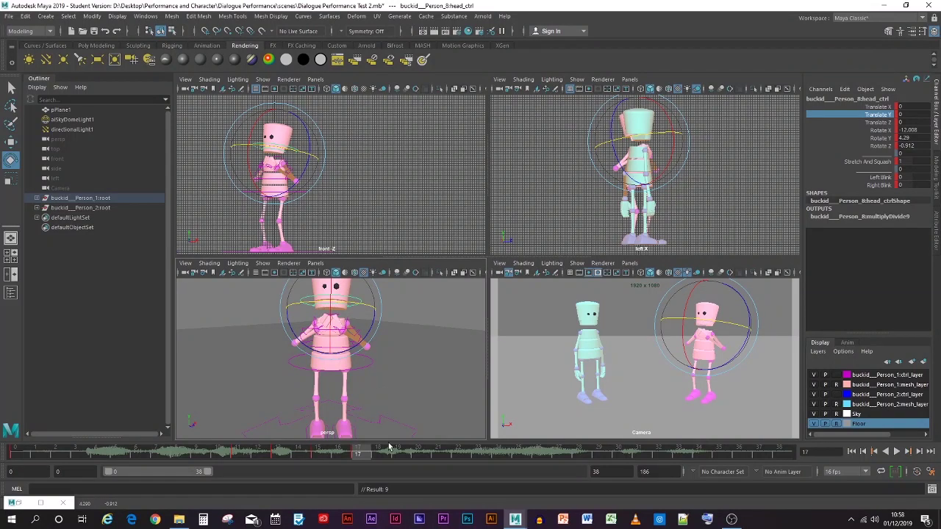
- Deselect the rig and play the animation from frame 0 to review the head shake against the dialogue
left_click(246, 374)
key("alt+v")
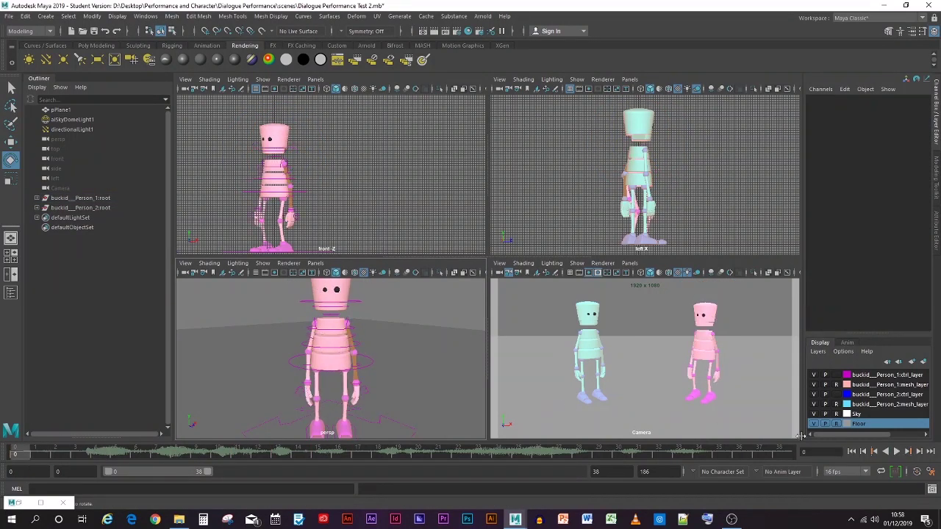
left_click(897, 451)
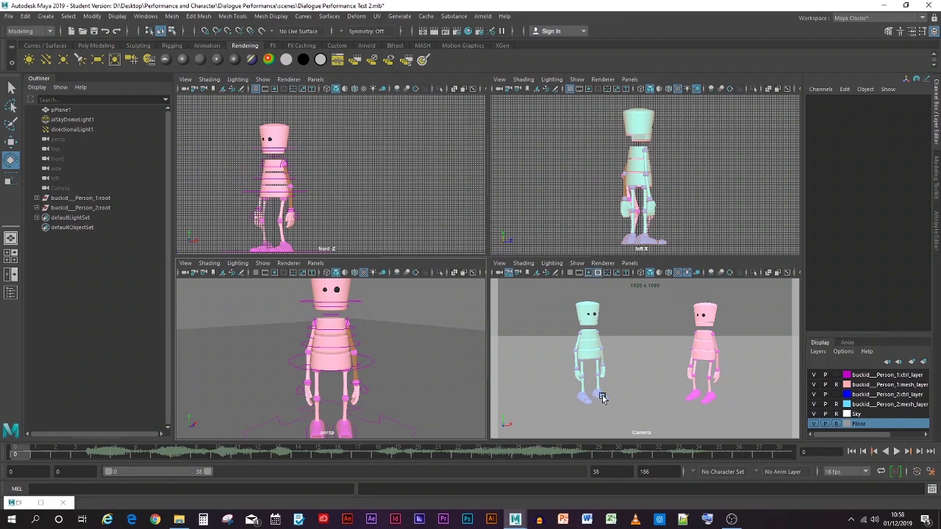
left_click(896, 451)
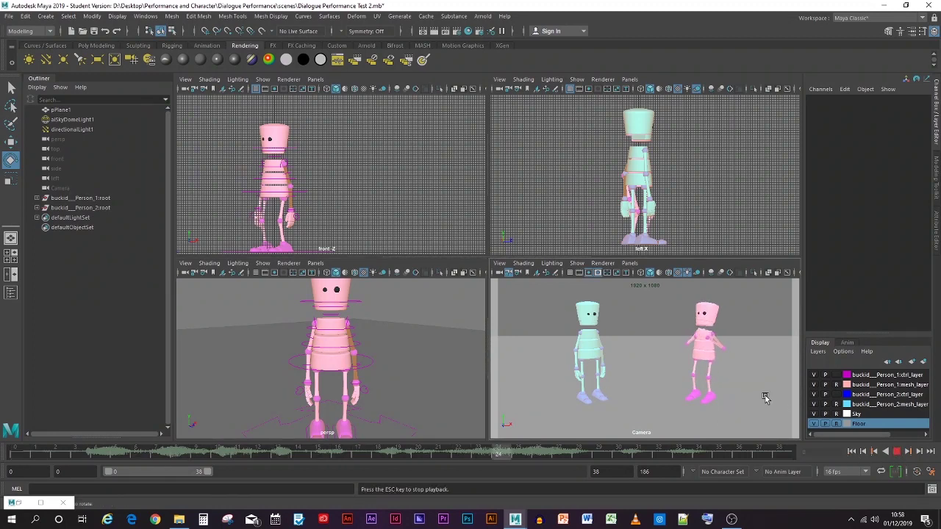
left_click(897, 456)
- Select the head control and scrub back and forth between its keys from frame 17 to frame 11 to examine the head turn
left_click(177, 452)
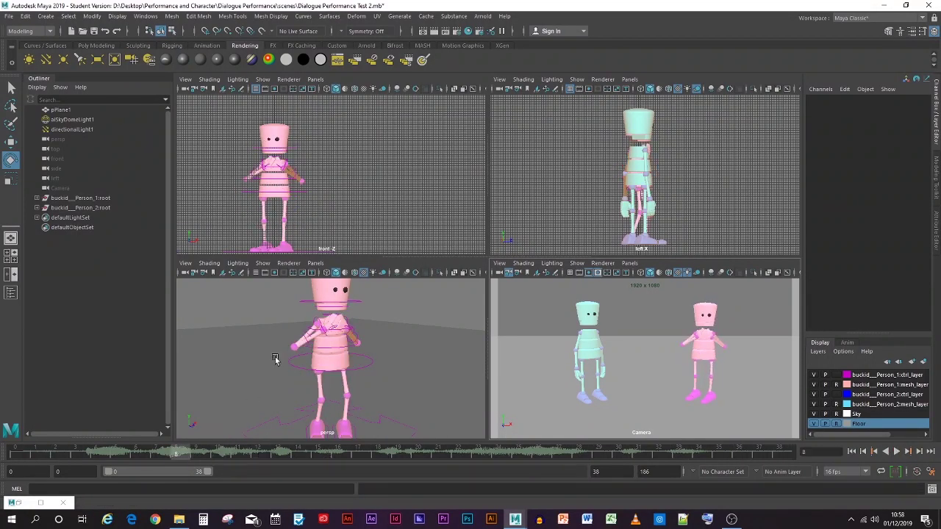
left_click(309, 305)
left_click(309, 305)
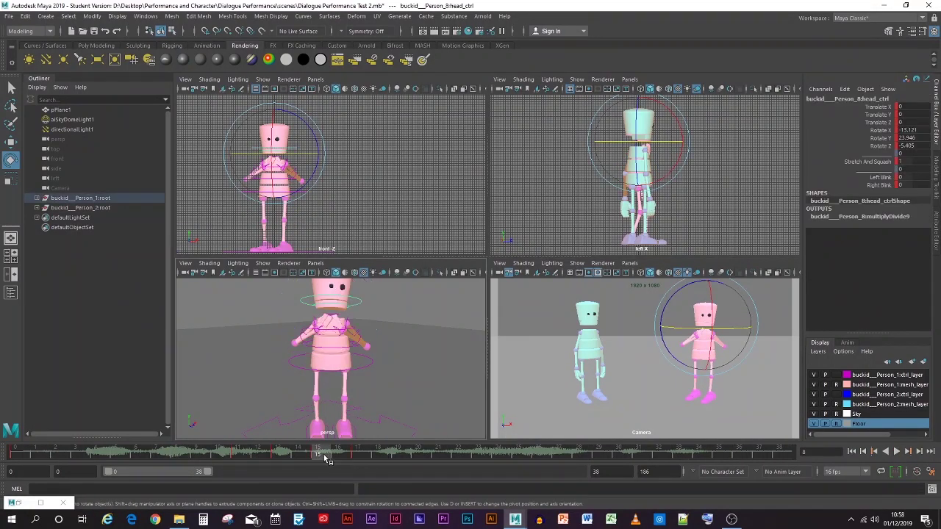
left_click_drag(338, 459, 283, 458)
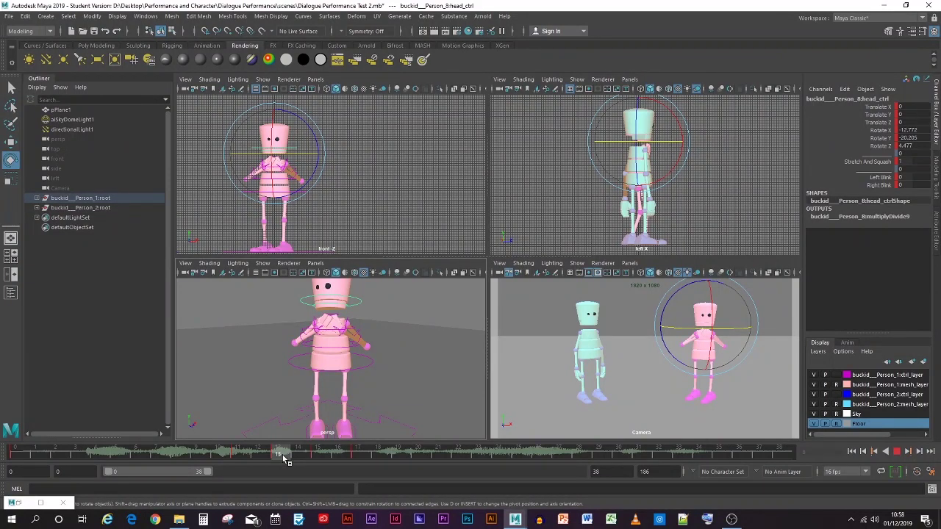
left_click_drag(285, 459, 239, 457)
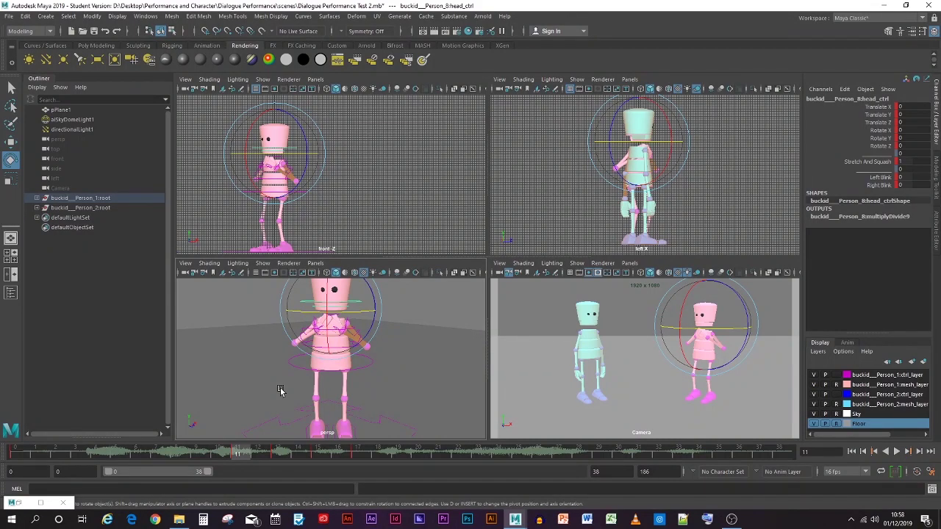
- Cut the head control's keys in the range from frame 13 to frame 18
left_click(323, 456)
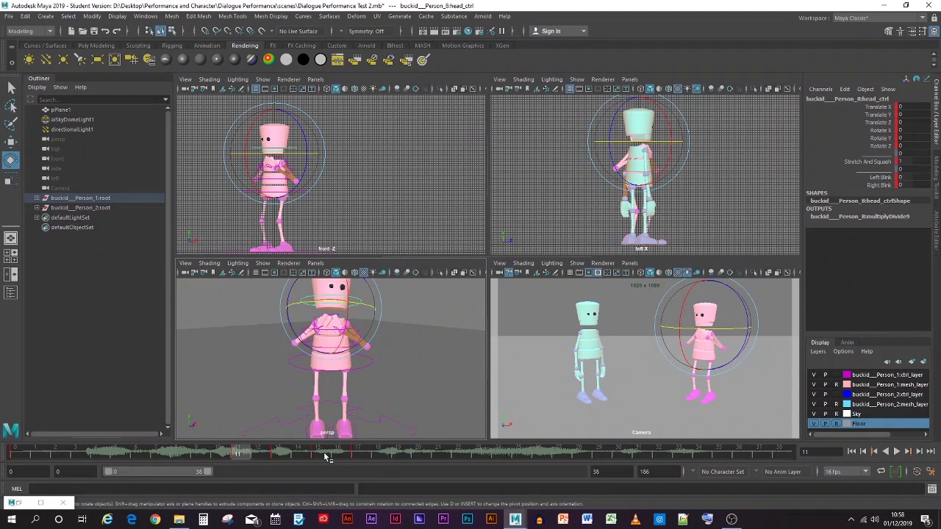
left_click_drag(370, 453, 280, 453, "shift")
right_click(280, 454)
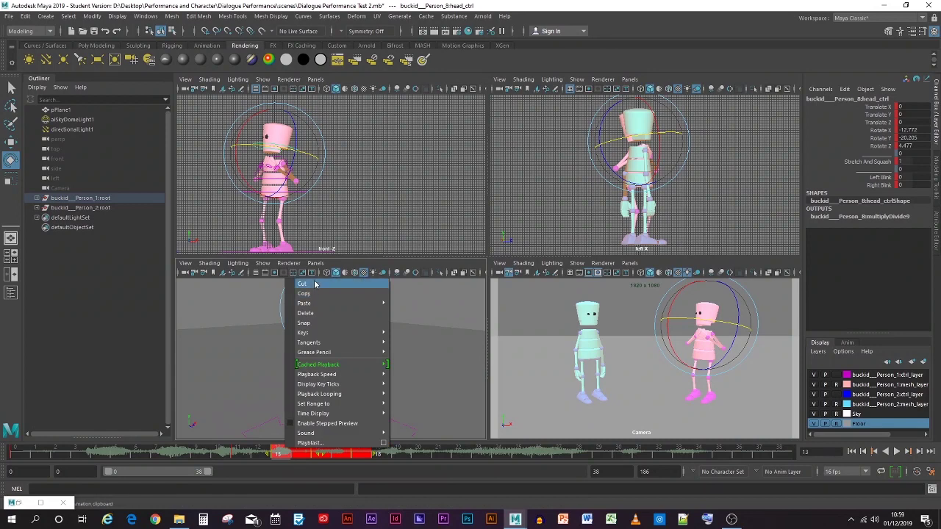
left_click(298, 281)
- Rotate the pelvis control to a Rotate X of about -4.8 and Rotate Y of about -42 at frame 13 and set a key
key("alt+v")
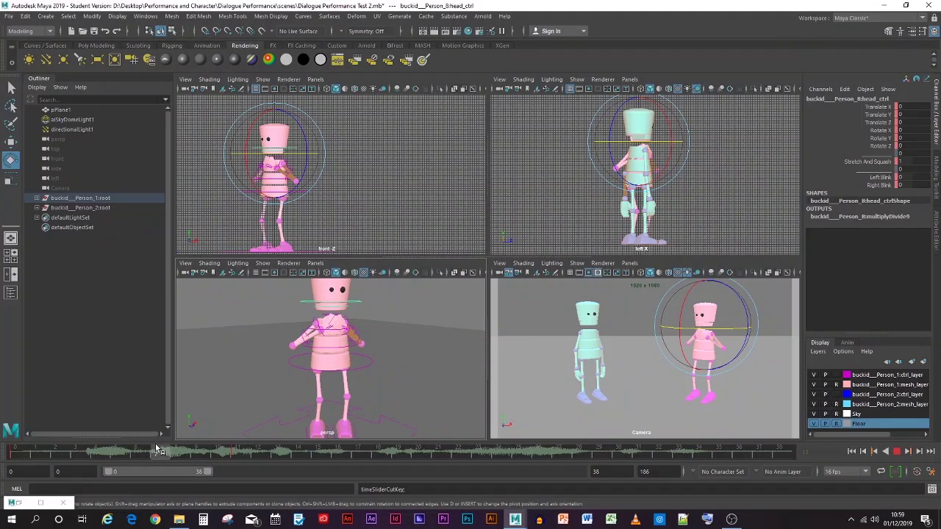
key("alt+v")
left_click(300, 371)
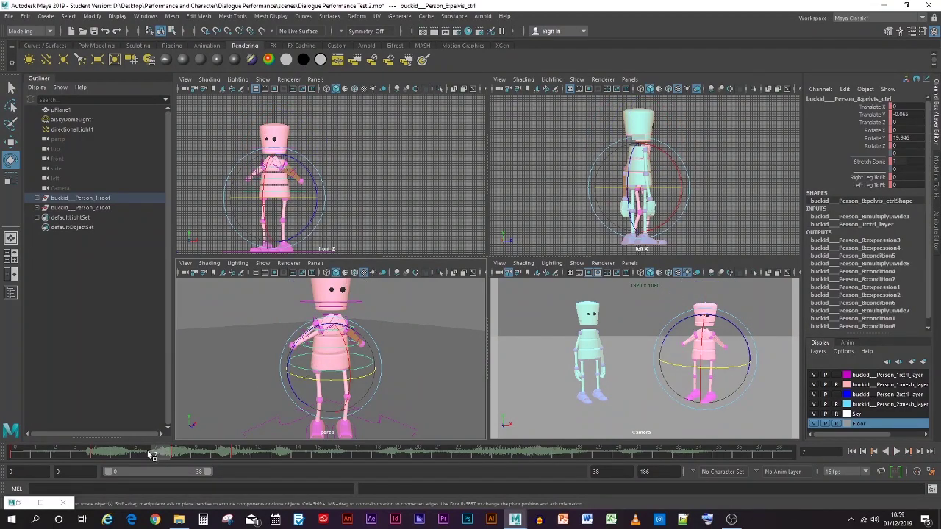
key("alt+v")
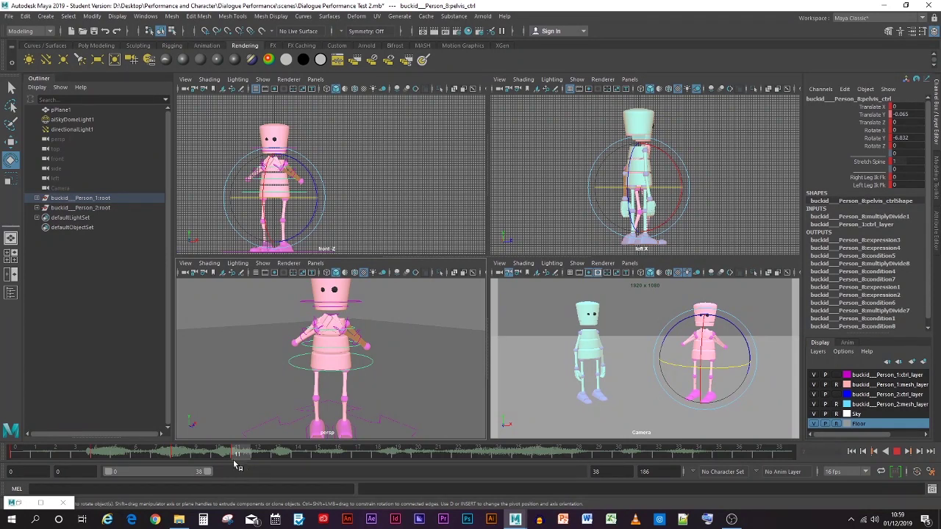
left_click_drag(234, 454, 283, 455)
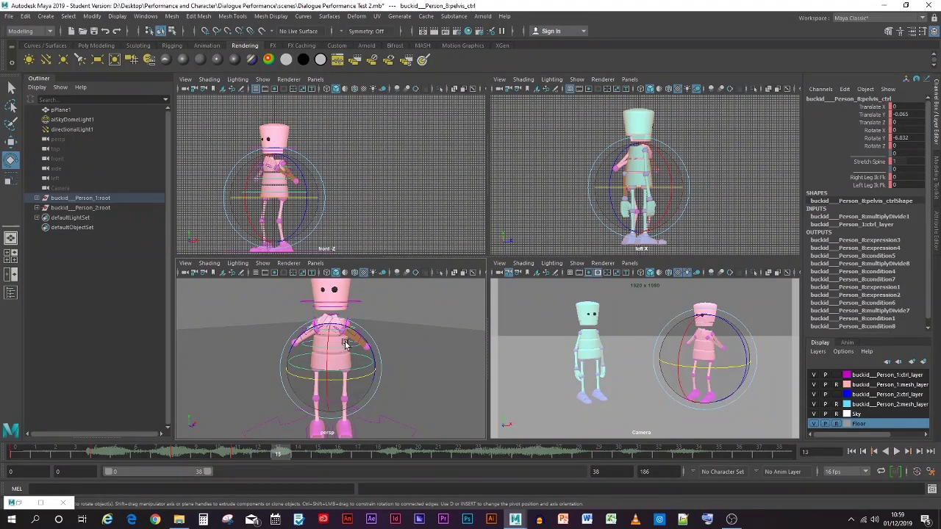
left_click_drag(358, 378, 305, 357)
key("s")
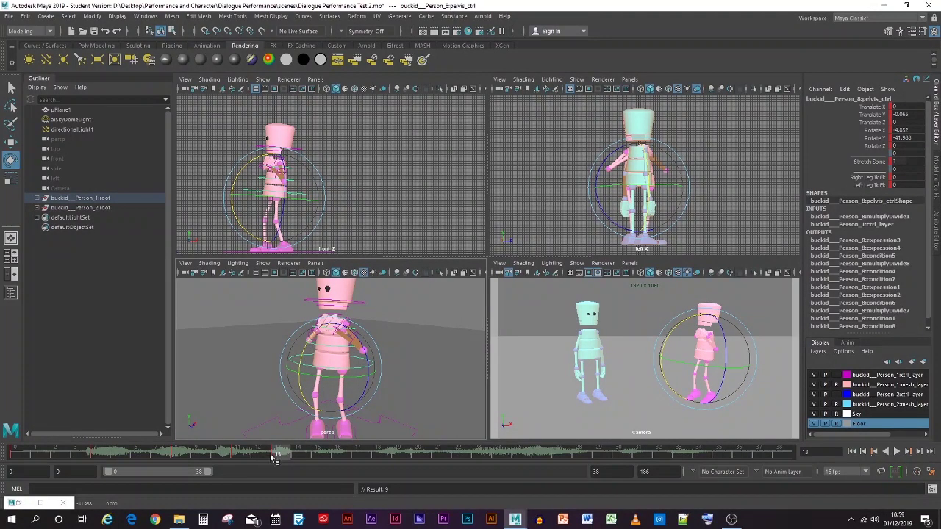
- Tilt the head control to a Rotate X of about -4.2 at frame 13 and set a key
key("alt+v")
left_click_drag(247, 453, 278, 453)
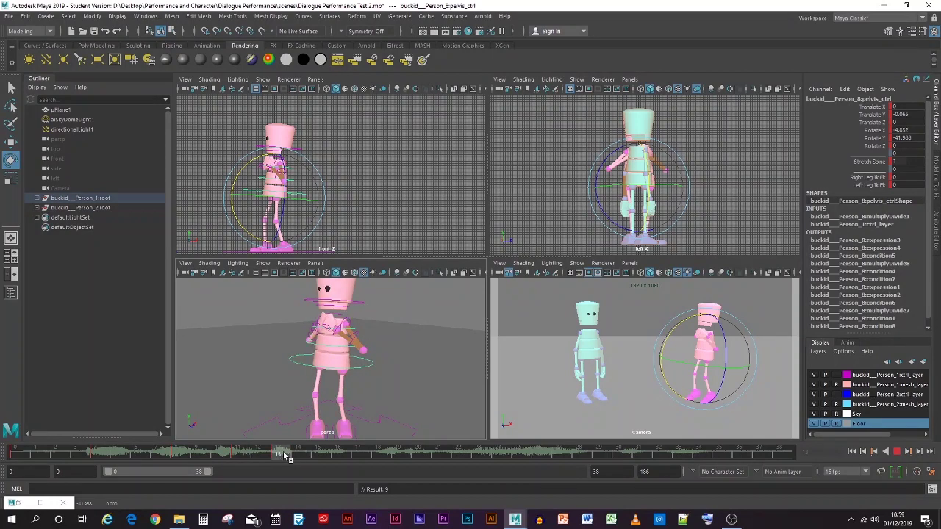
left_click(309, 298)
left_click_drag(307, 299, 311, 304)
key("s")
- Rotate the pelvis control to about -1.3 in X, 23.4 in Y and 1.8 in Z at frame 16 and set a key
left_click_drag(282, 457, 342, 459)
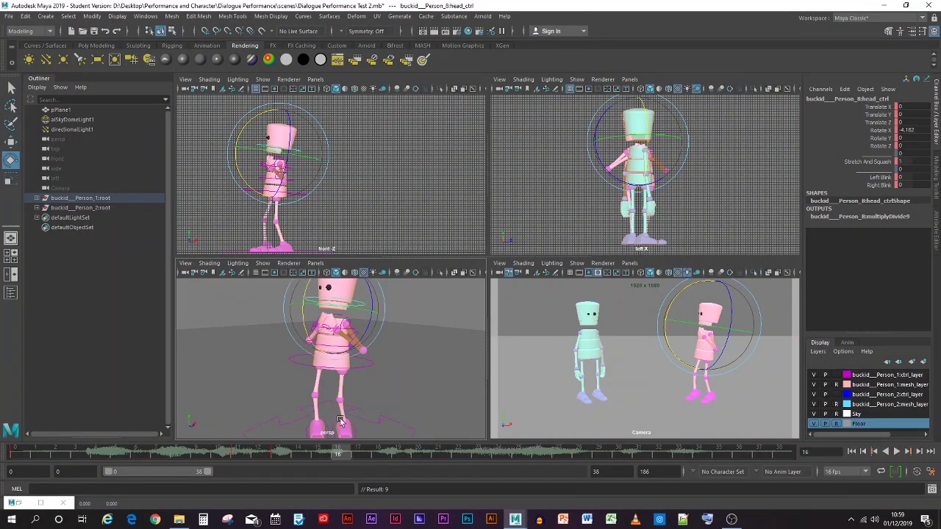
left_click(317, 381)
left_click_drag(318, 381, 365, 392)
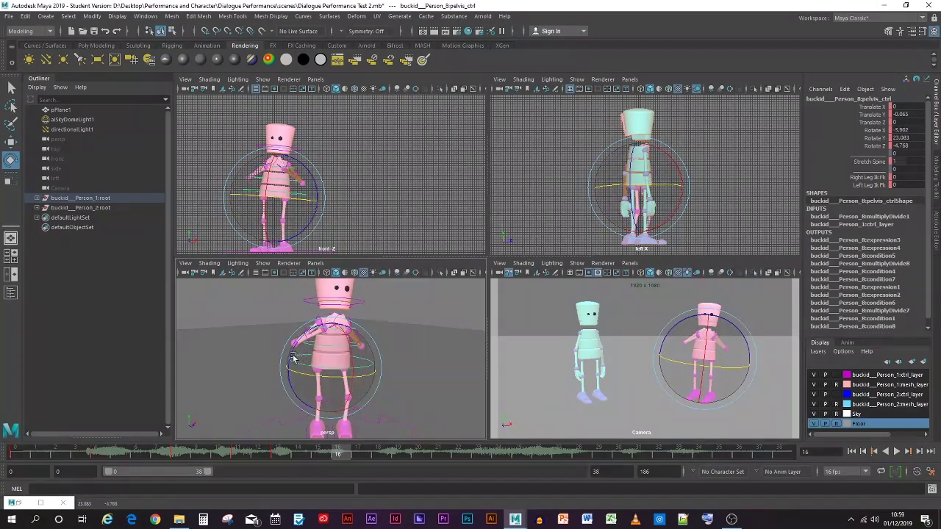
left_click_drag(295, 346, 287, 359)
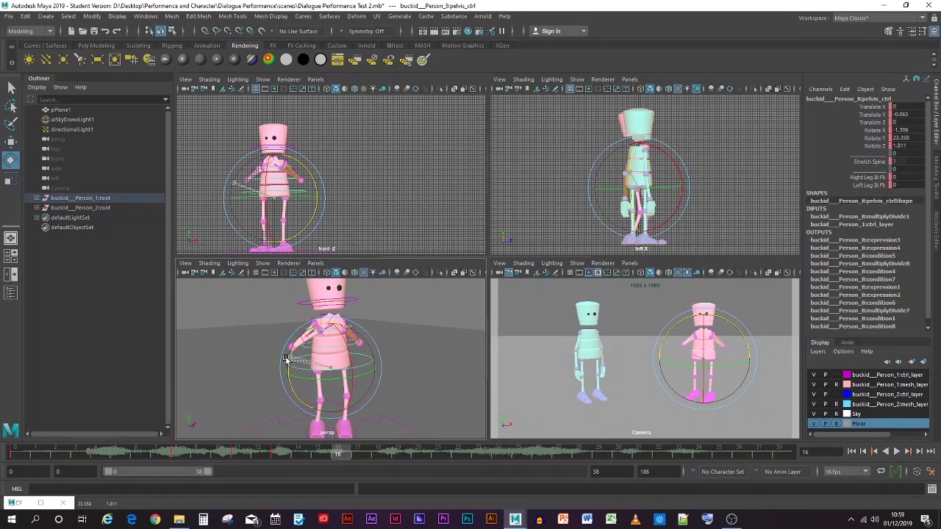
key("s")
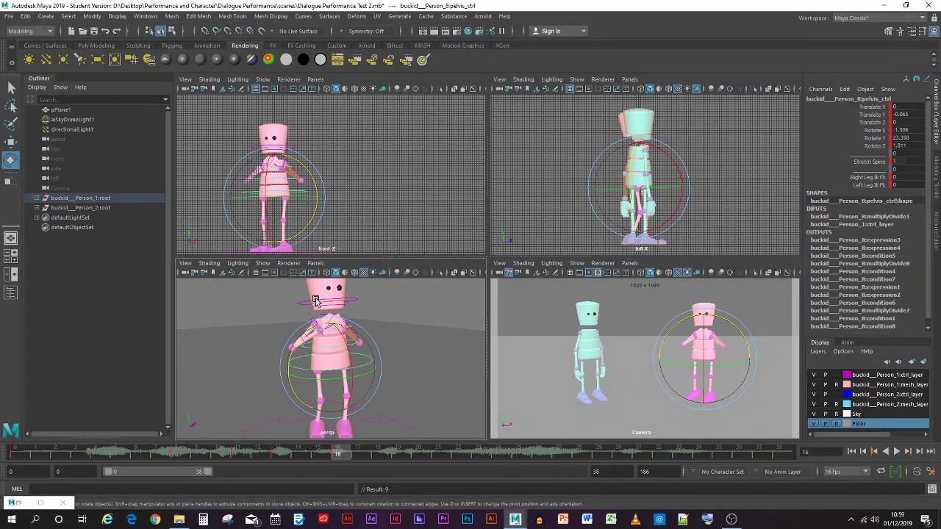
- Deselect the rig and play back the animation from the start to review the new body turns, stopping at frame 20
left_click(272, 410)
key("alt+shift+v")
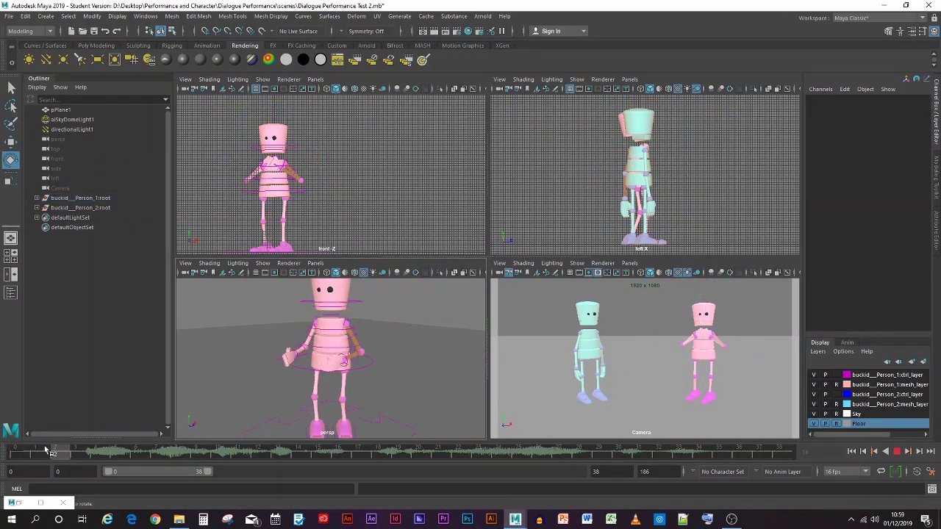
left_click(895, 451)
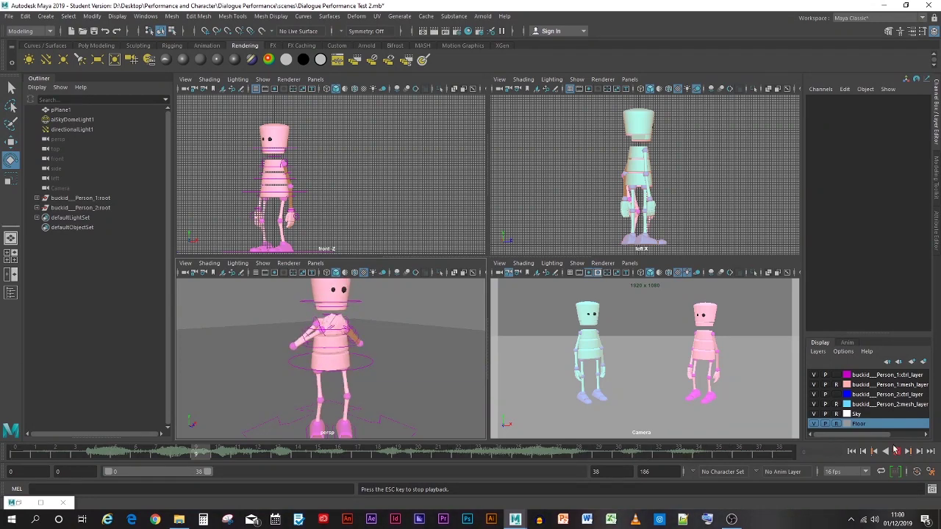
key("Escape")
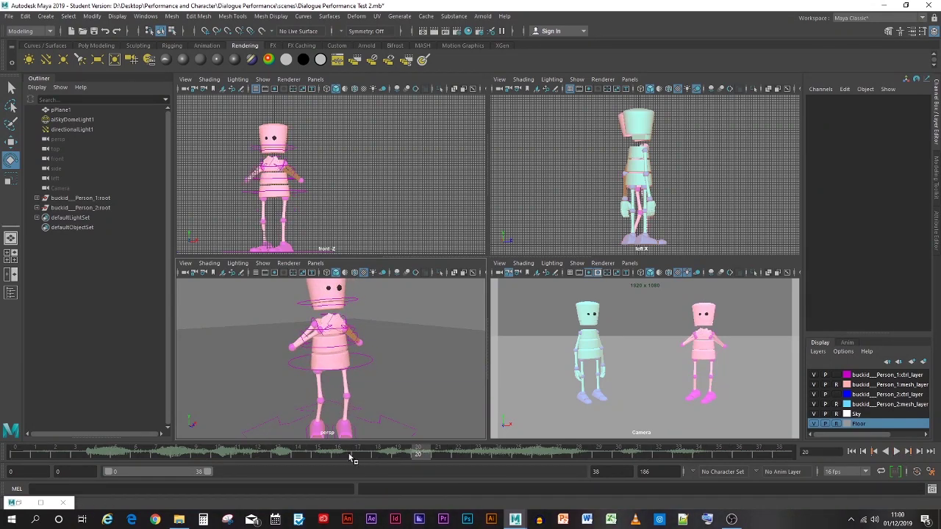
- Try to rotate the pelvis control to about 2.1 in X, -4.5 in Y and 2.4 in Z at frame 18, comparing it with earlier frames
left_click(299, 373)
left_click(349, 452)
key("alt+v")
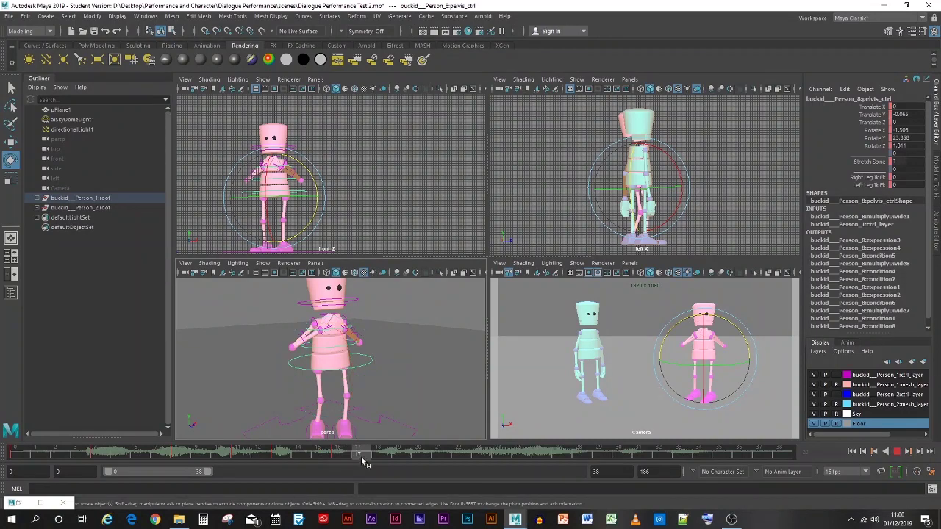
key("alt+v")
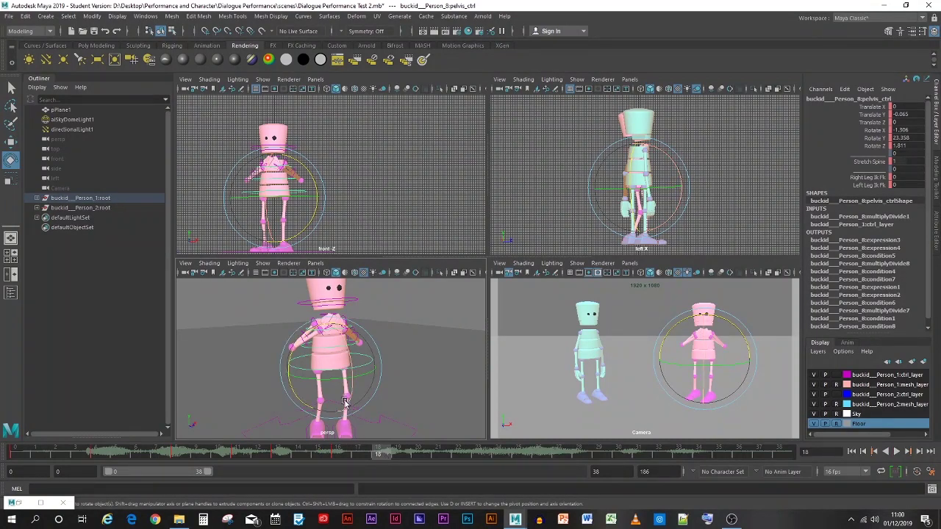
left_click_drag(327, 371, 327, 339)
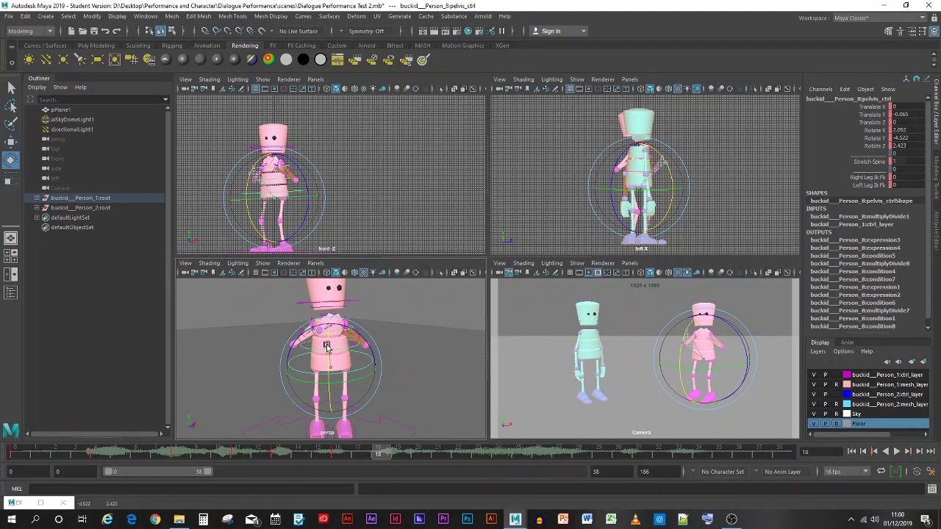
left_click_drag(187, 456, 180, 452)
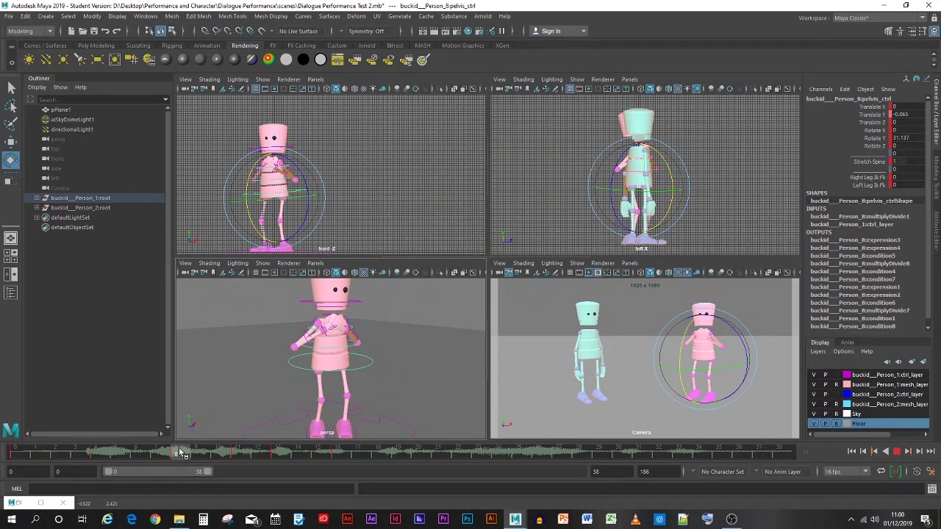
left_click_drag(191, 453, 384, 456)
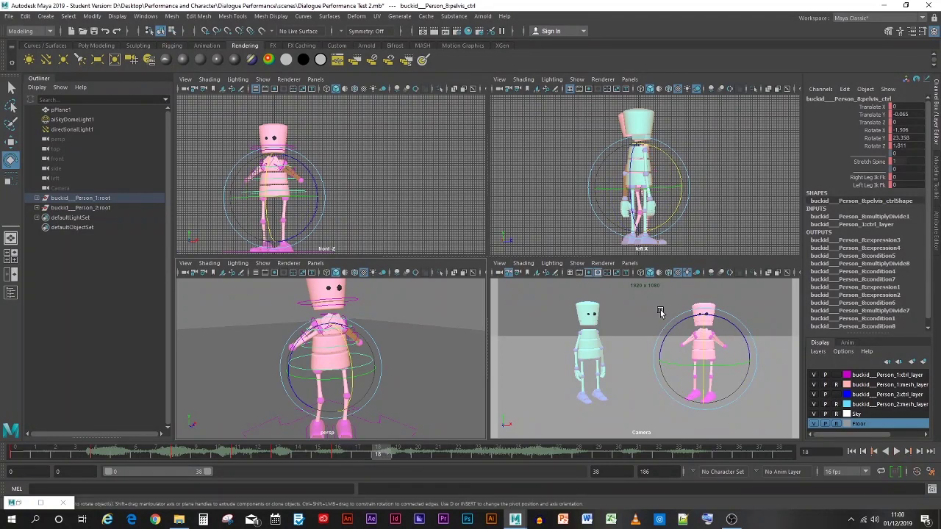
- Zero the pelvis control's Rotate X and Z at frame 18, turn Rotate Y to about -4.7 and set a key
double_click(902, 145)
double_click(896, 130)
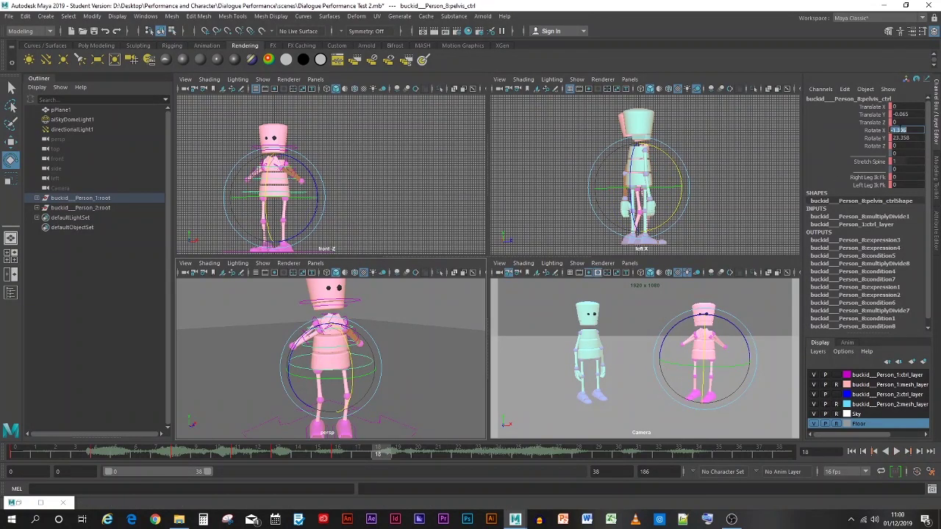
double_click(903, 137)
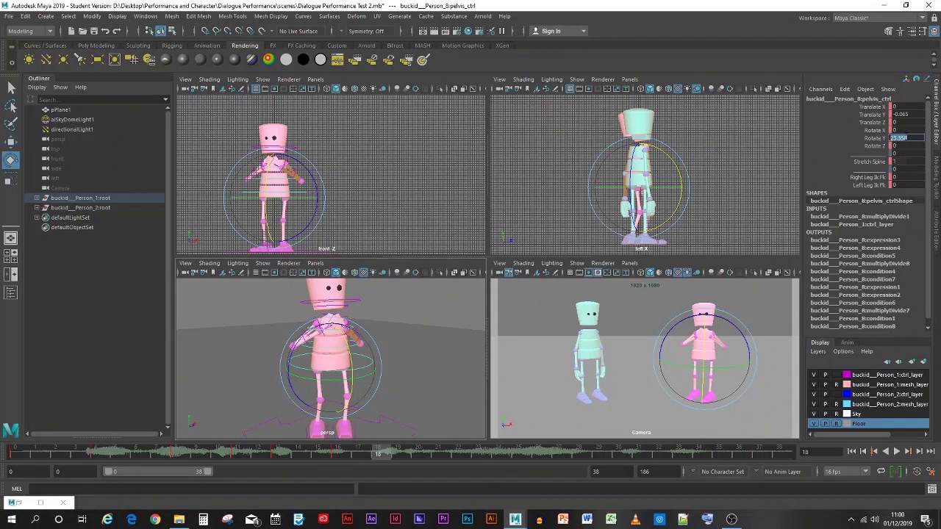
left_click(435, 362)
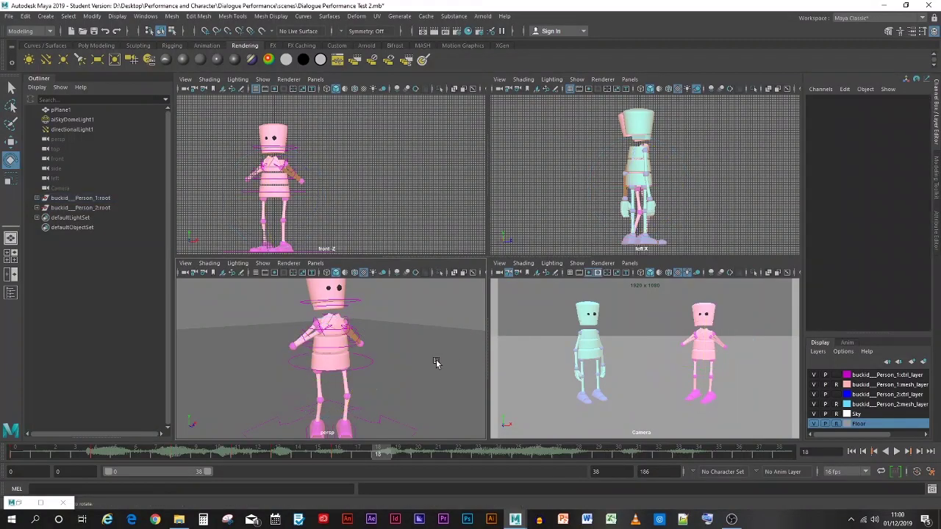
left_click(337, 373)
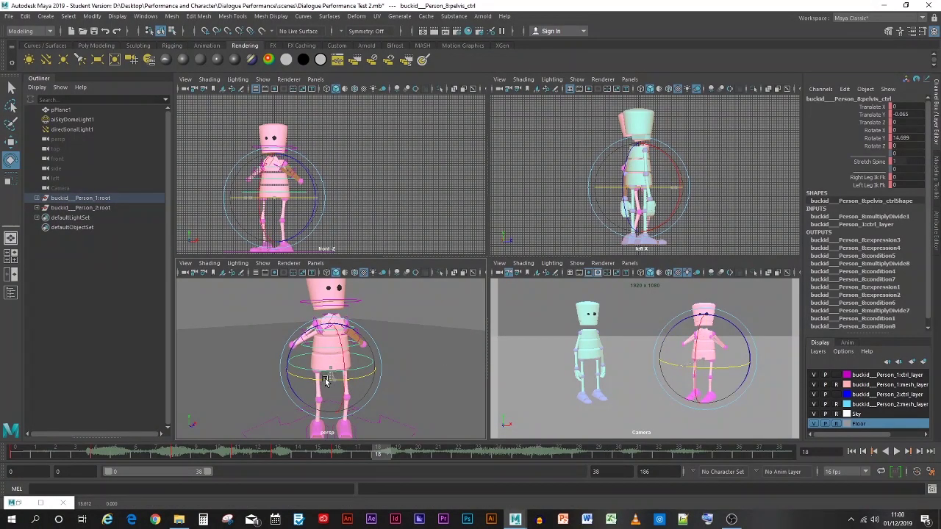
left_click_drag(326, 380, 310, 381)
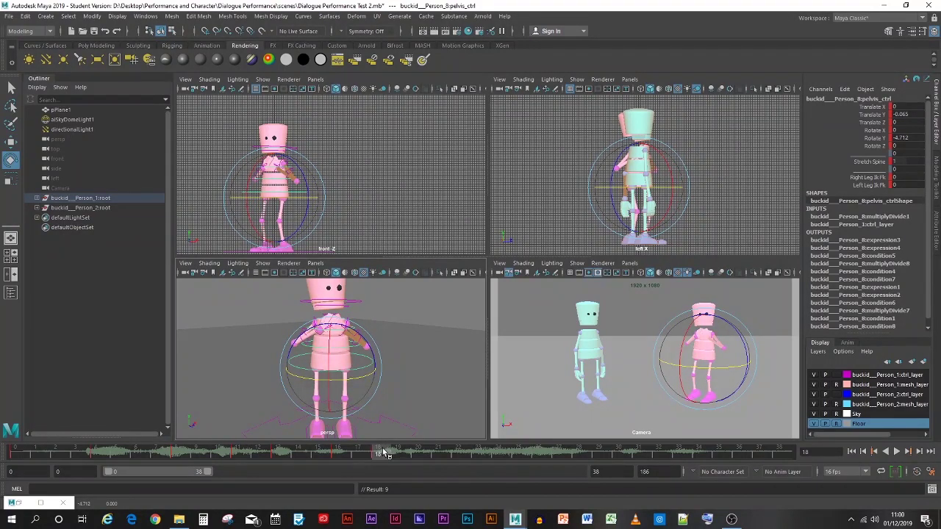
- Deselect the rig and play back the animation from frame 0 to review the new pelvis turn
left_click_drag(385, 453, 9, 454)
left_click(545, 405)
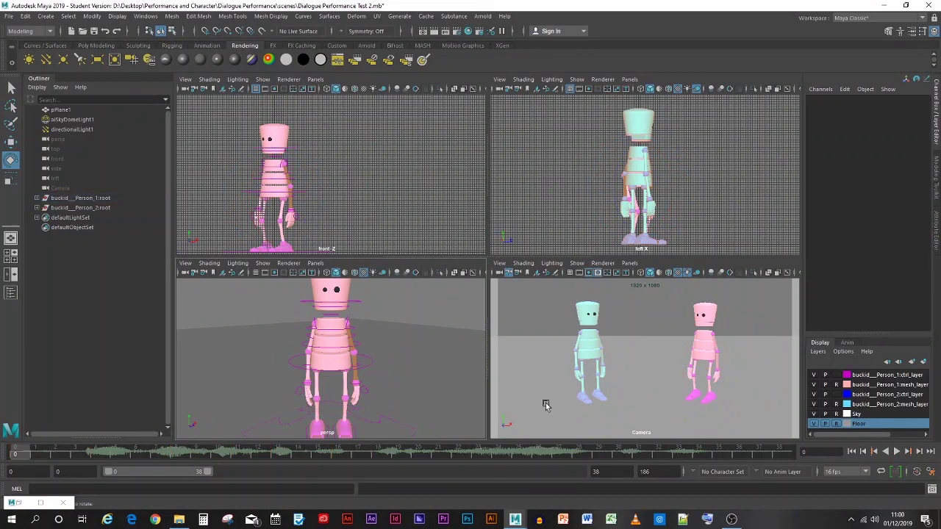
left_click(896, 451)
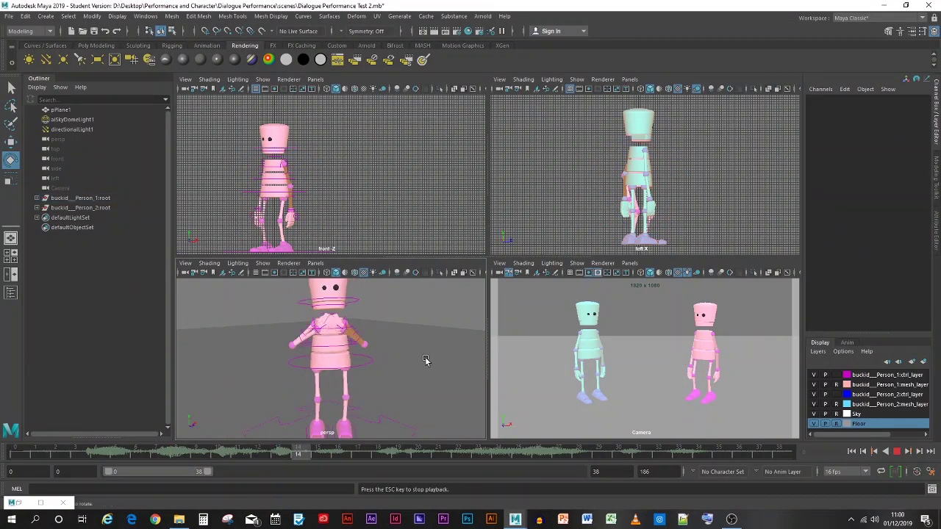
scroll(391, 346, "down", 5)
scroll(396, 347, "up", 5)
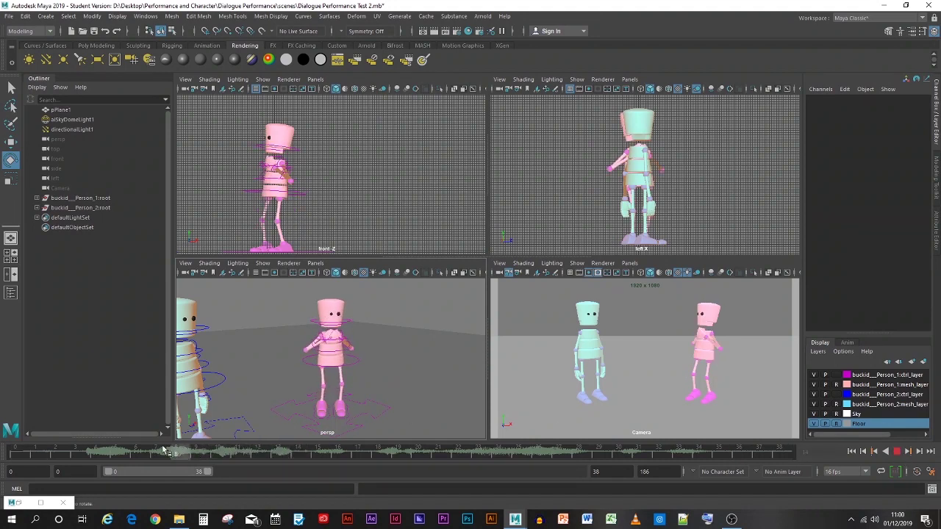
- Tilt the pink character's head control to a Rotate X of about -15 at frame 13 and set a key
left_click_drag(150, 446, 278, 455)
left_click(301, 365)
left_click(281, 296)
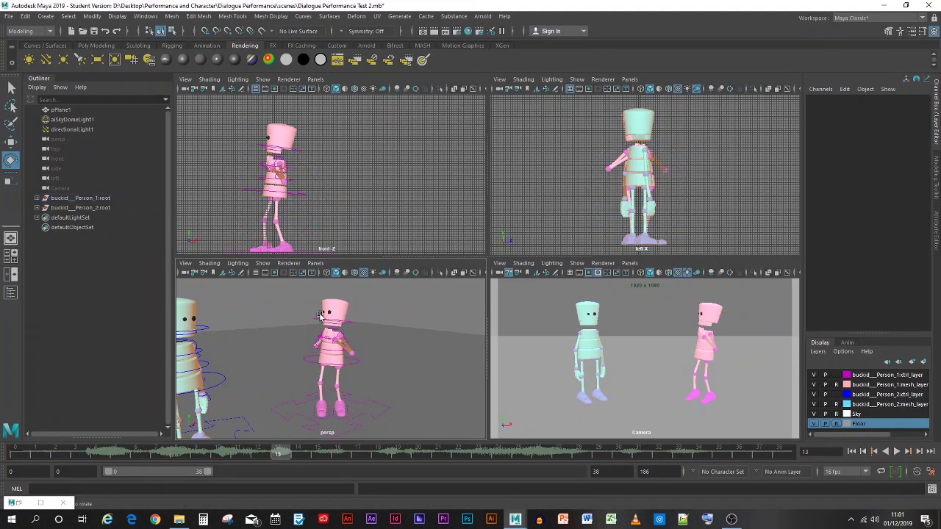
left_click(321, 318)
left_click_drag(307, 318, 309, 309)
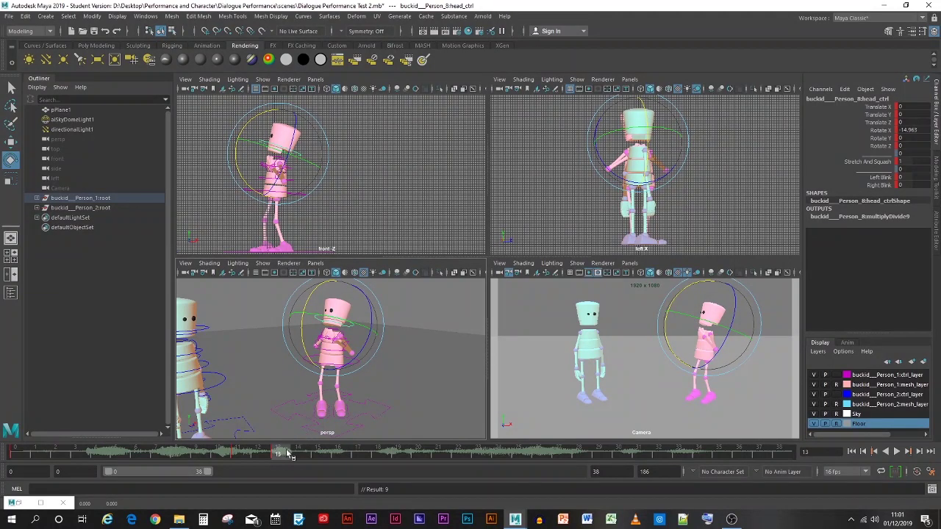
- Tilt the head control to a Rotate X of about -3.9 at frame 18 and set a key
left_click_drag(281, 451, 391, 444)
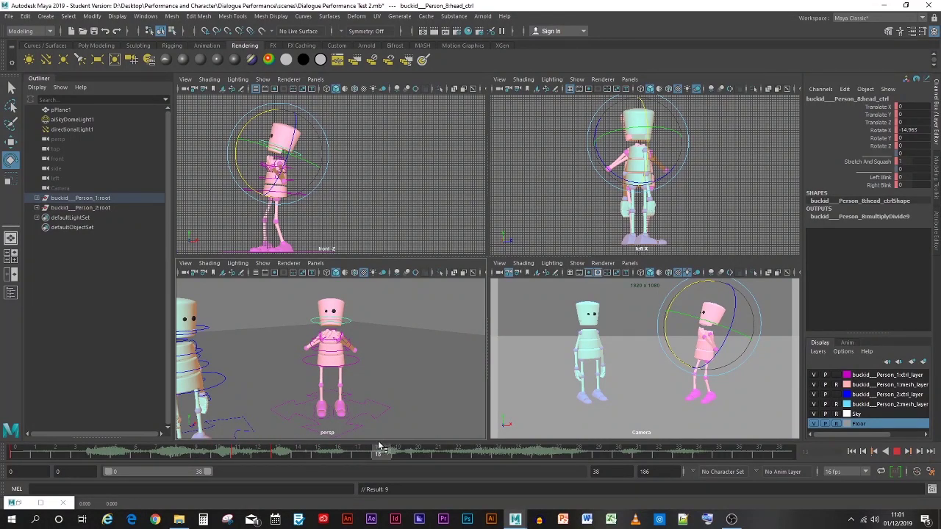
left_click_drag(380, 448, 380, 448)
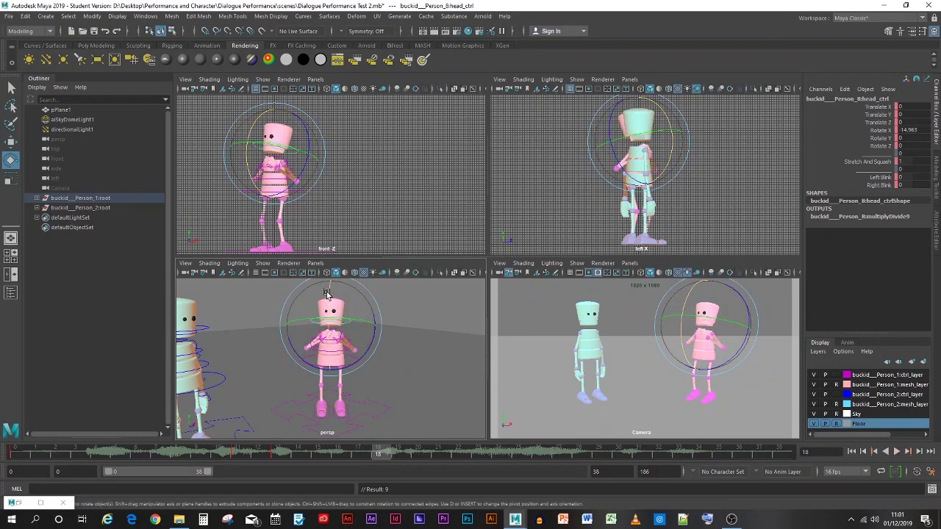
left_click_drag(328, 294, 329, 307)
key("s")
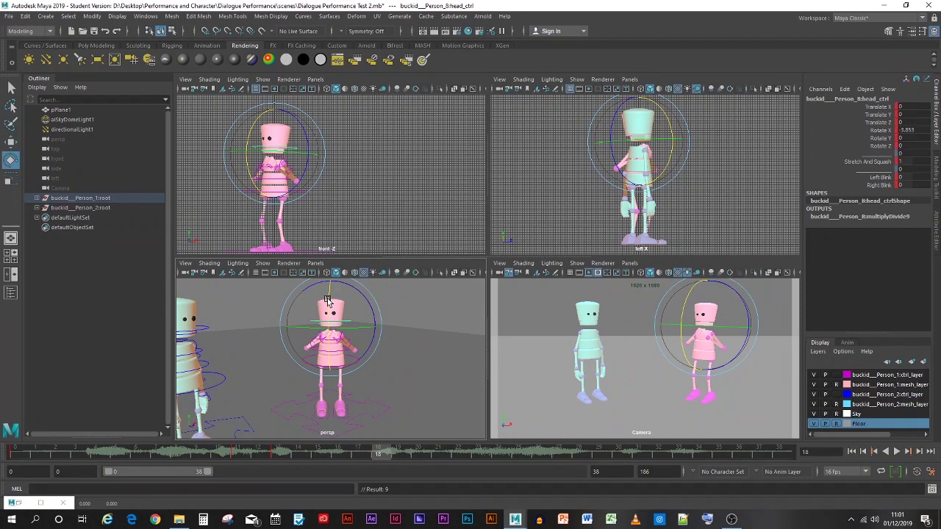
- Deselect the rig and play back from the start, extending the playback range to frame 186 and then ending it at 124, to review the dialogue
key("alt+shift+v")
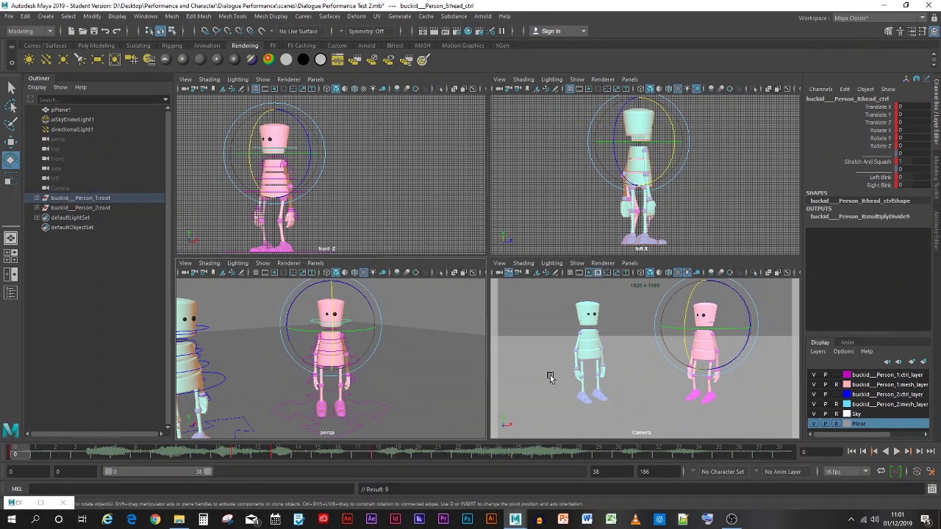
left_click(560, 373)
left_click(897, 451)
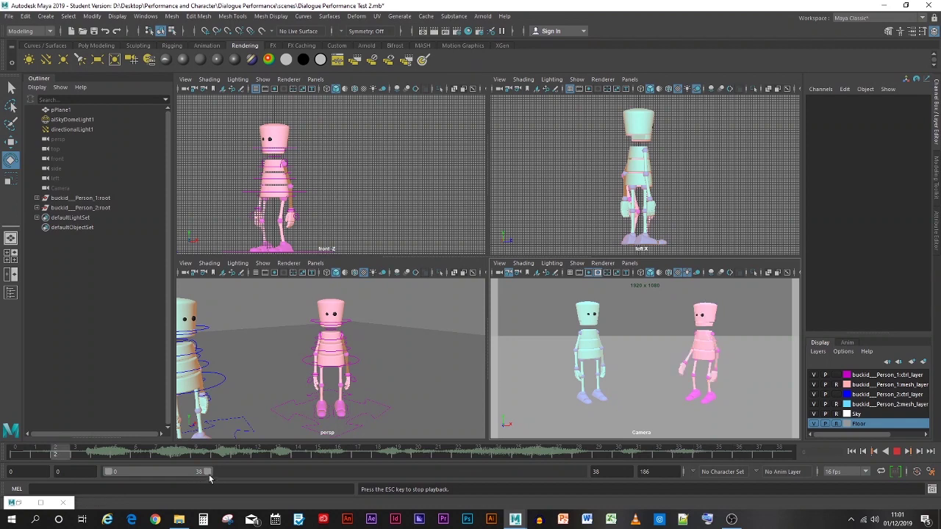
left_click_drag(211, 471, 676, 488)
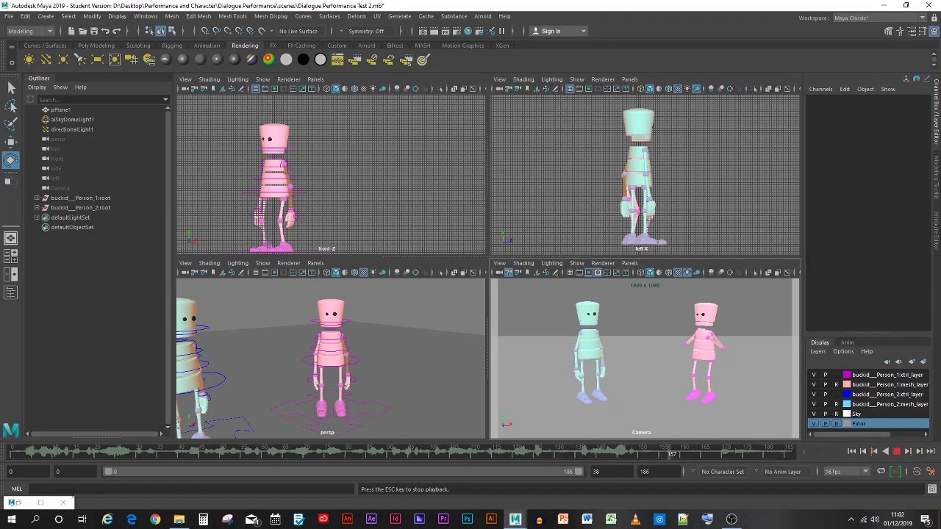
left_click_drag(571, 471, 414, 474)
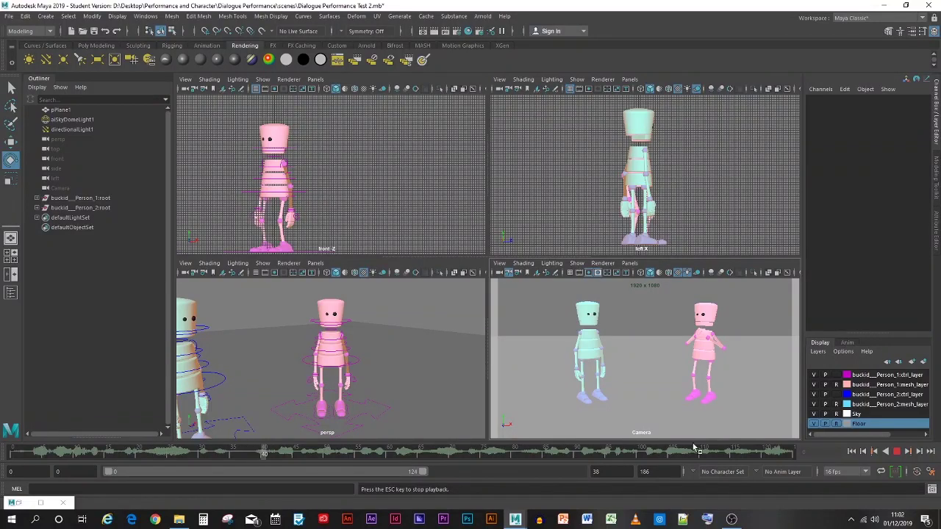
left_click(894, 454)
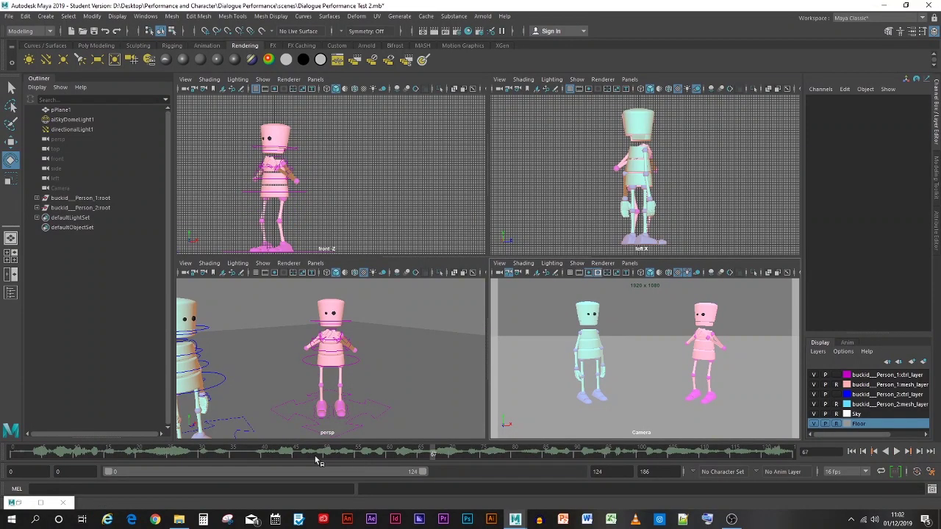
- Select the pelvis control, go to frame 16 and shorten the playback range to end at frame 44
left_click(349, 368)
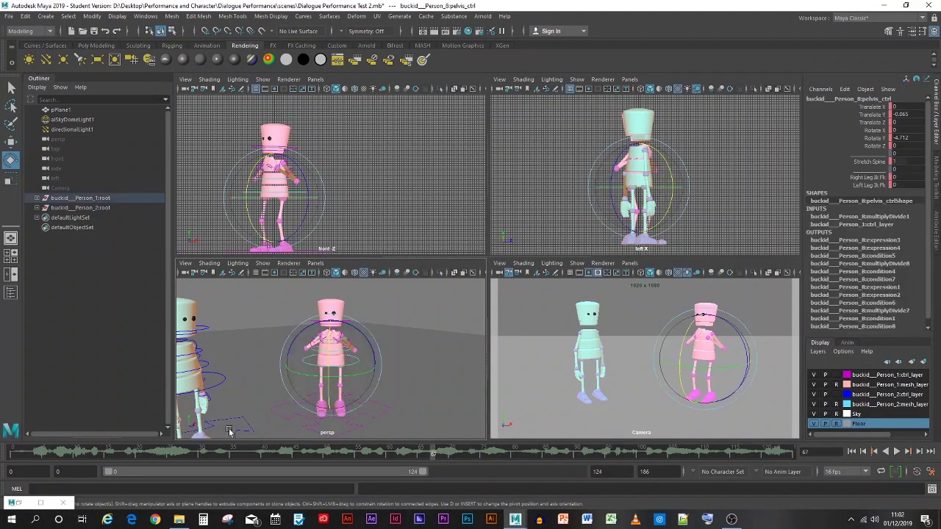
left_click(113, 451)
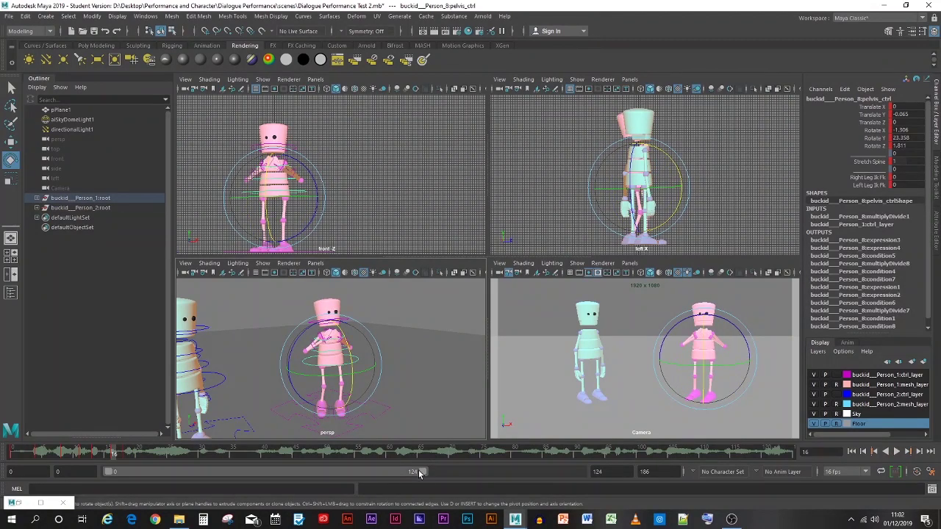
left_click_drag(418, 470, 222, 471)
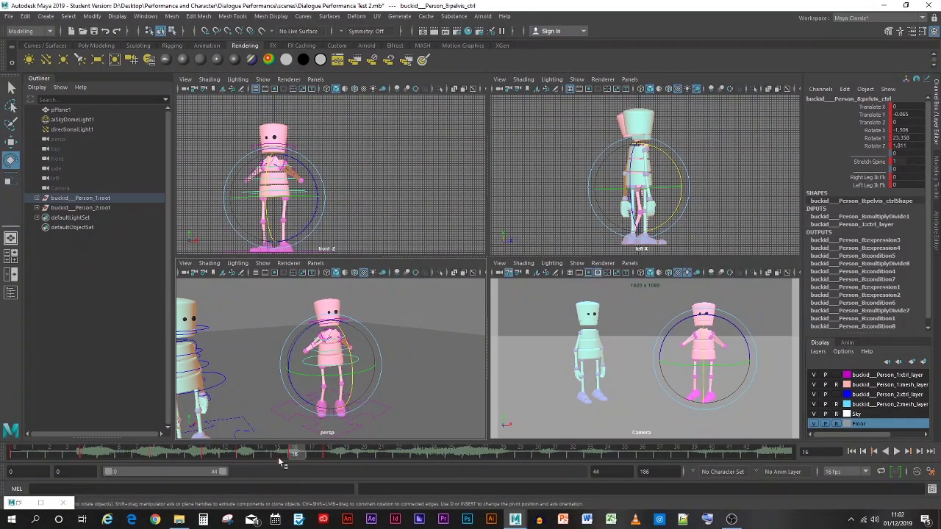
- Tilt the head control to a Rotate X of about -17.6 at frame 21 and set a key
key("alt+v")
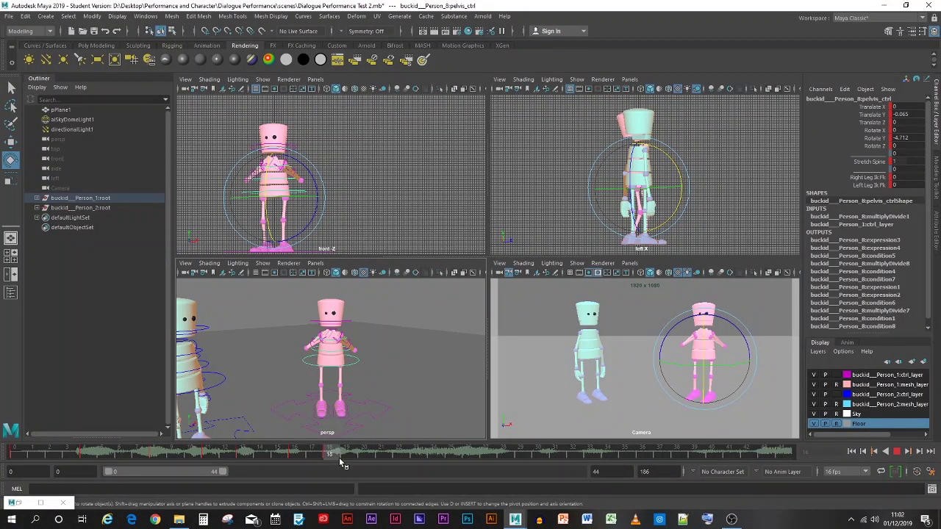
left_click_drag(338, 457, 382, 461)
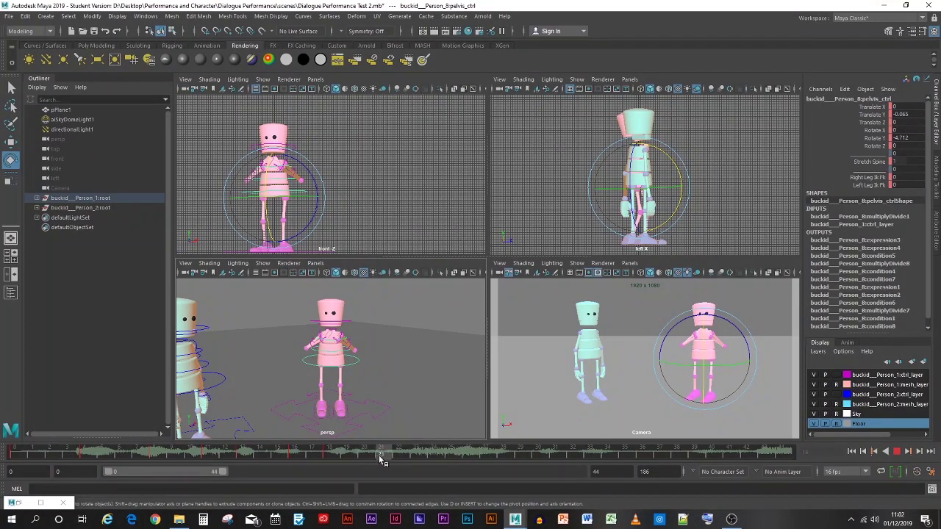
left_click(297, 303)
left_click(321, 321)
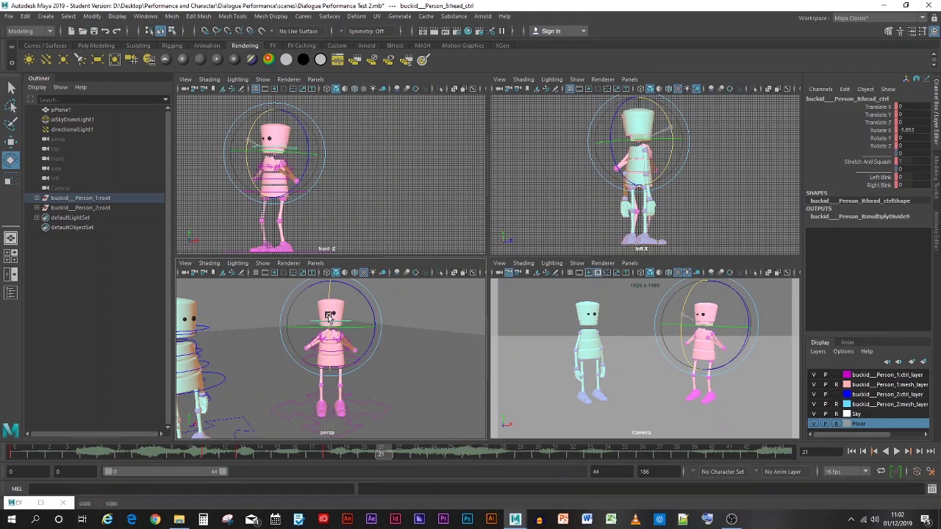
left_click_drag(324, 316, 328, 307)
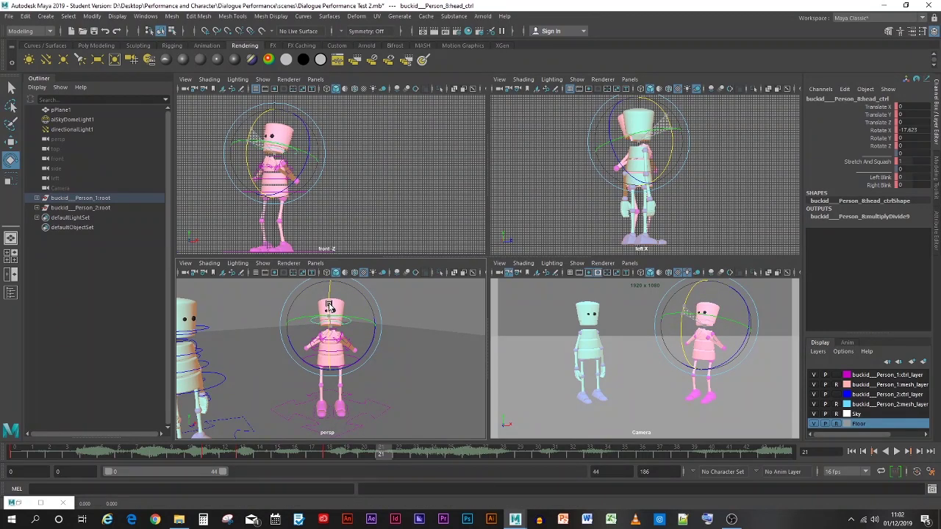
key("s")
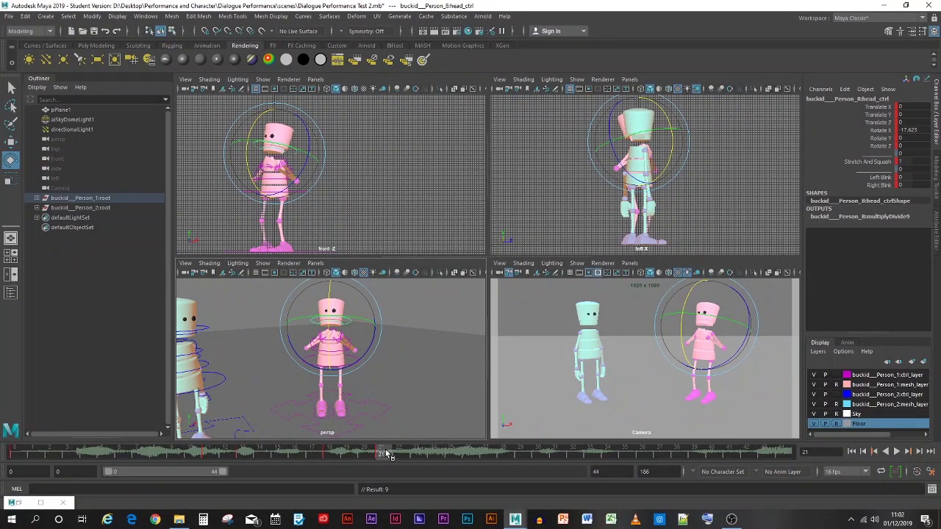
- Level the head control to a Rotate X of about 0 at frame 28 and set a key
left_click_drag(387, 454, 503, 455)
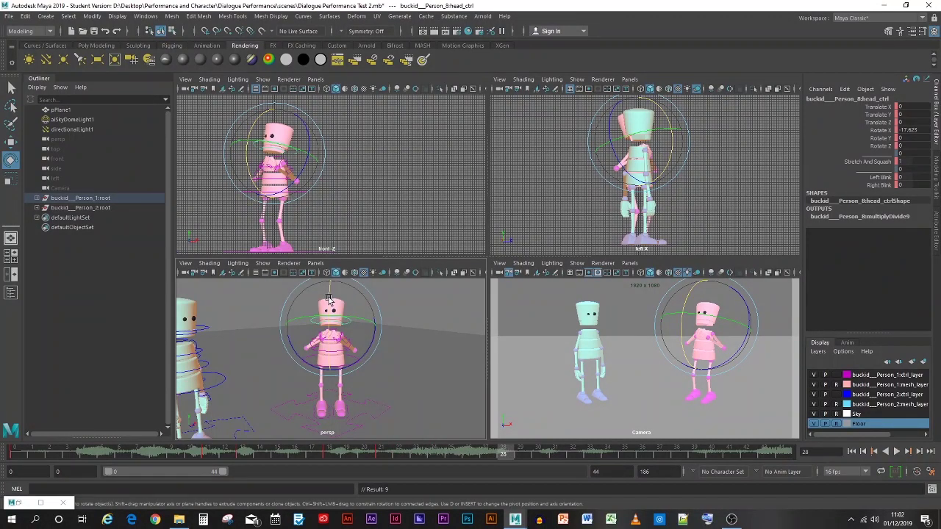
left_click_drag(328, 299, 323, 310)
- Select the right elbow control at frame 21 and set a key on its current rotation
scroll(262, 371, "up", 5)
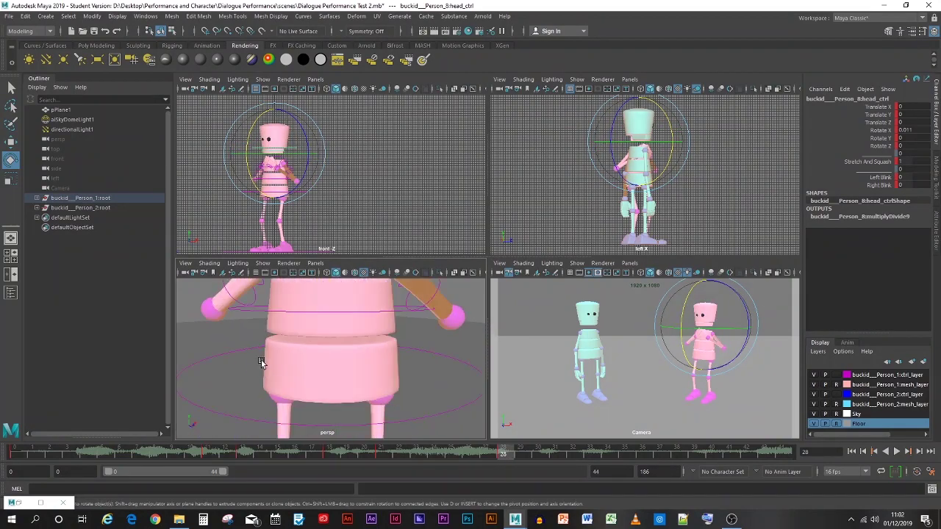
scroll(260, 352, "down", 5)
key("f")
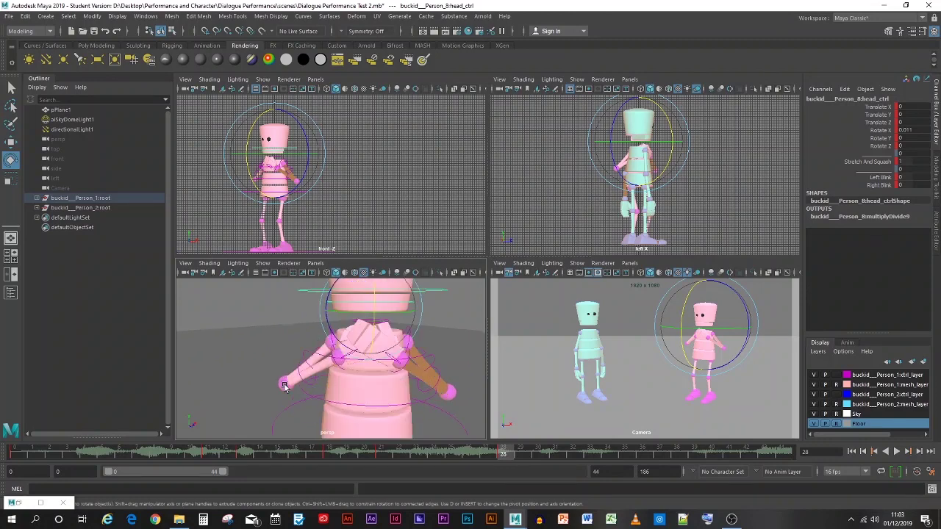
left_click(301, 359)
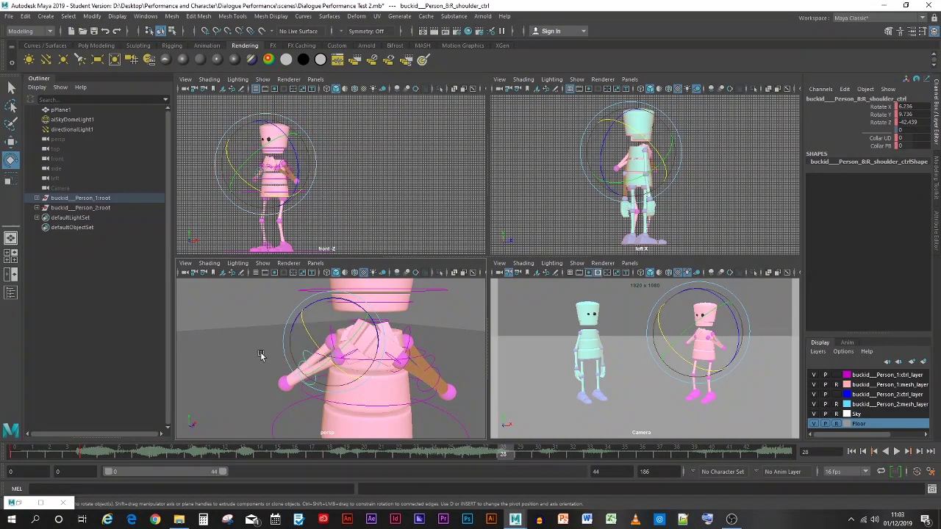
left_click(392, 291)
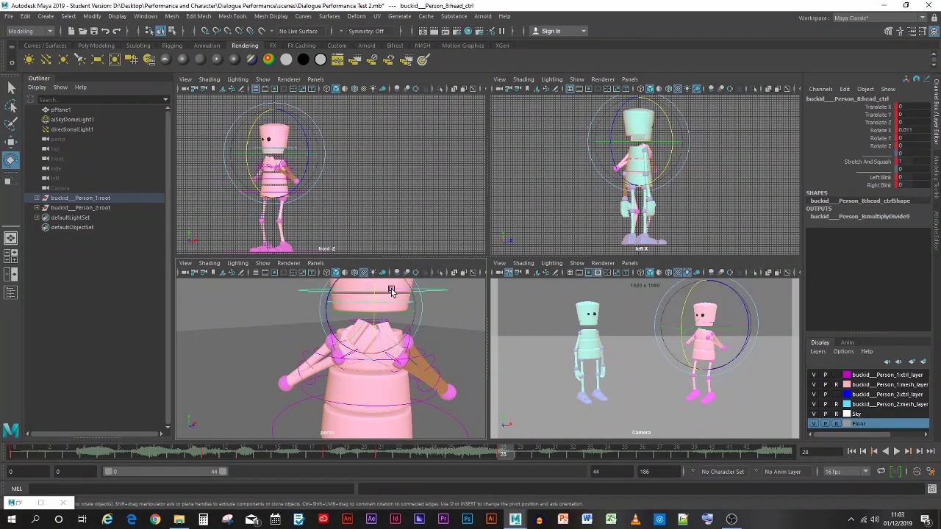
left_click_drag(473, 445, 381, 450)
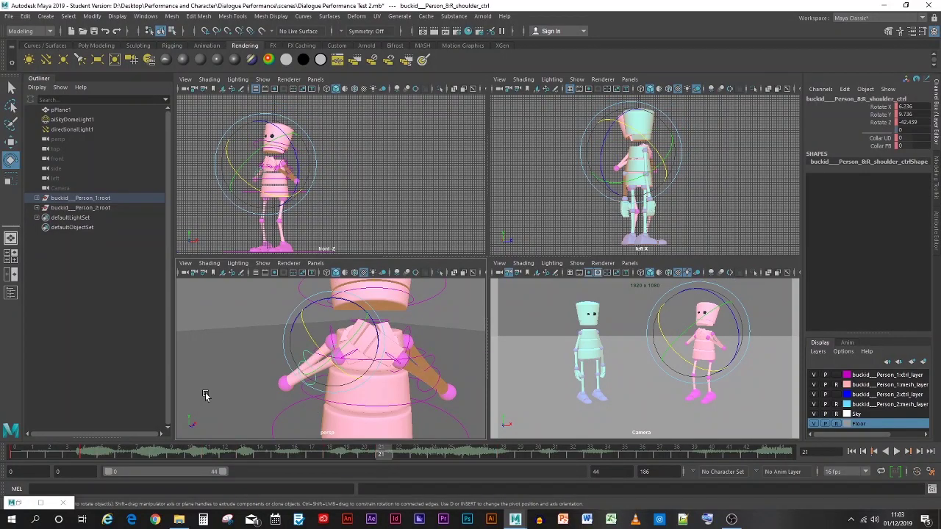
left_click(281, 366)
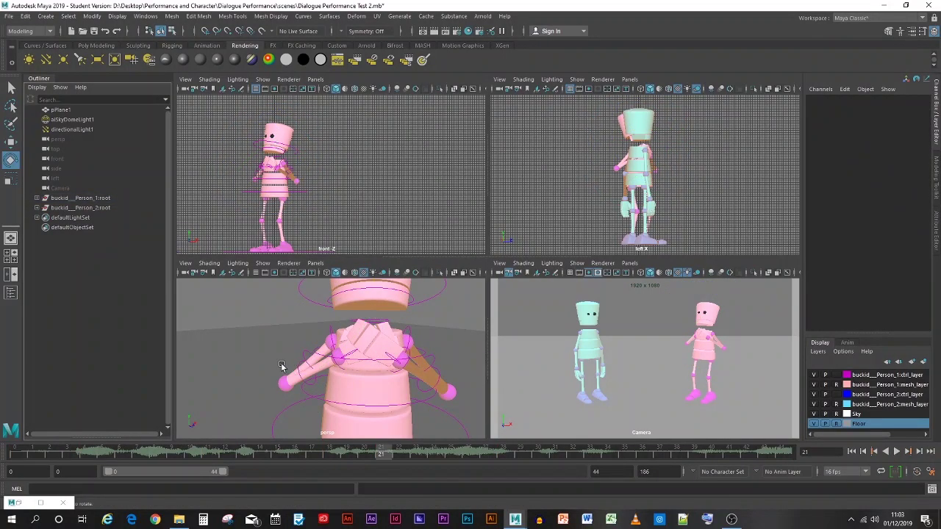
left_click(299, 377)
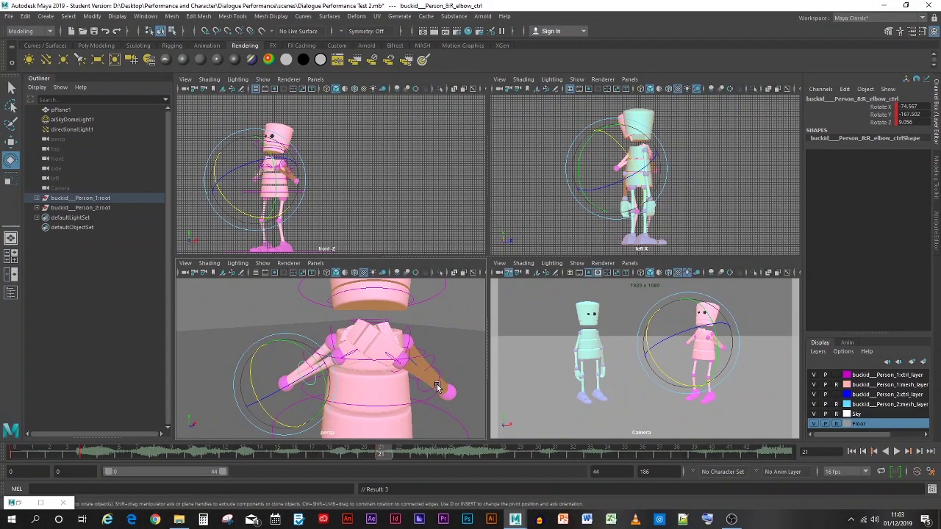
- Select the left shoulder control and set a key on it at frame 21
left_click(443, 334)
left_click(433, 362)
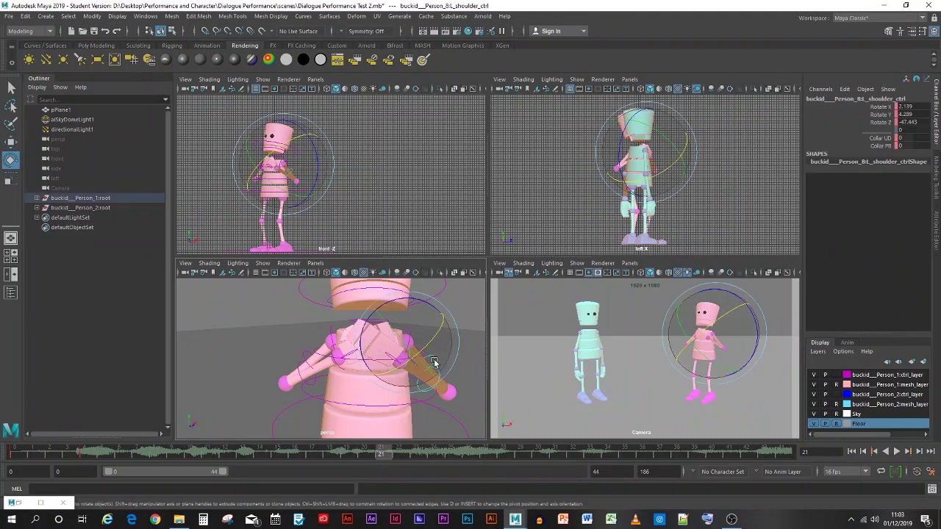
key("s")
- At frame 28, rotate the right elbow control to about -65.5, -128.9, -7.0 to raise the forearm, and set a key
left_click_drag(388, 455, 502, 454)
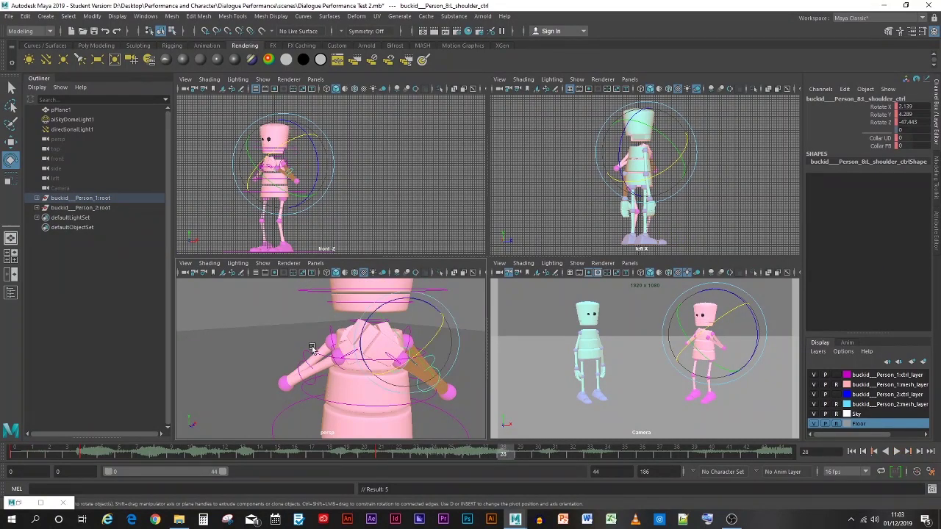
left_click(299, 378)
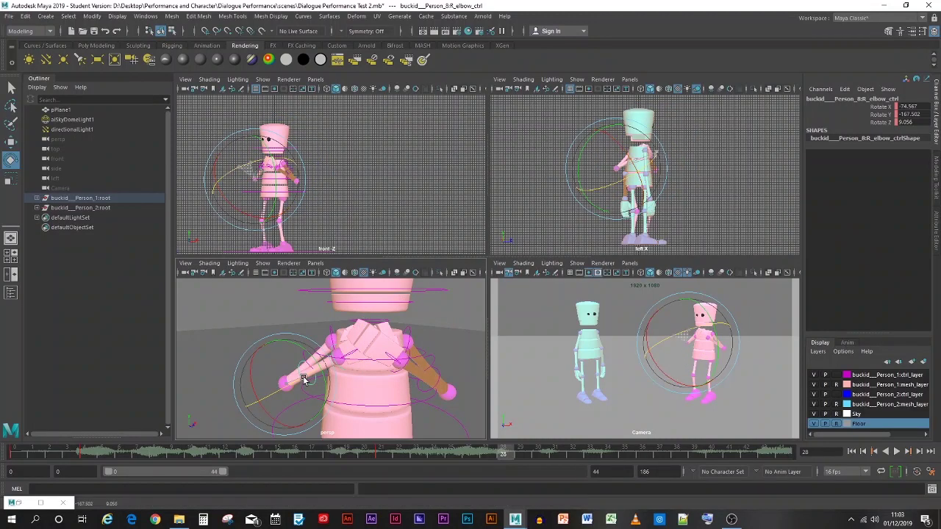
left_click_drag(304, 374, 273, 403)
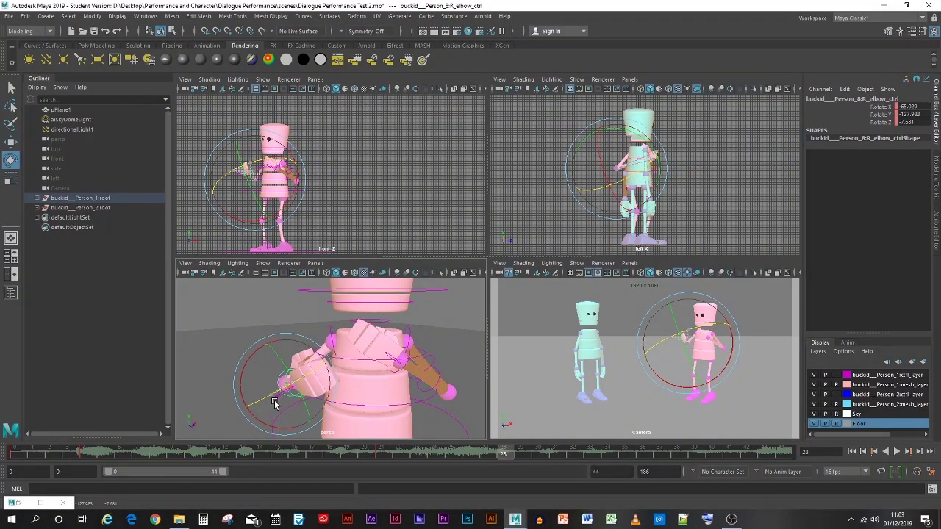
left_click_drag(274, 400, 328, 401)
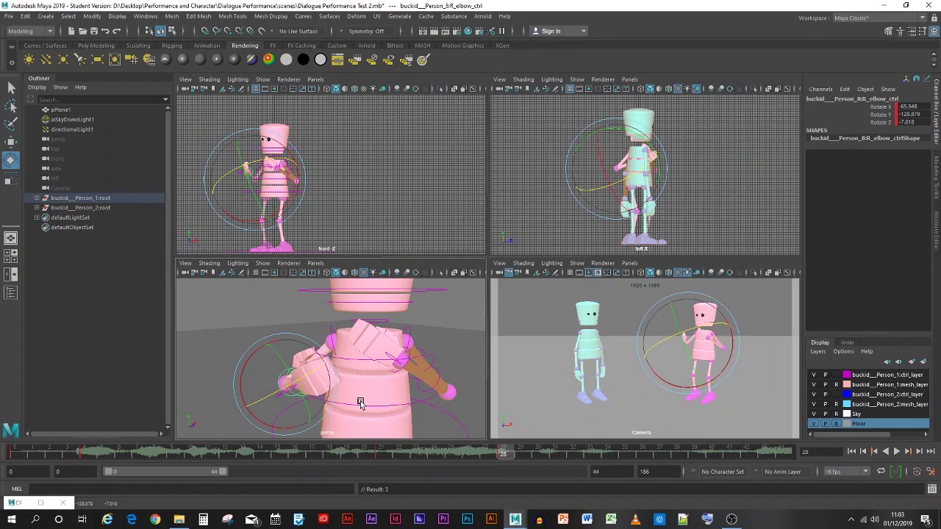
- Return to frame 0, deselect the rig and play the animation back to review the arm and head motion
left_click_drag(504, 456, 11, 455)
left_click(513, 347)
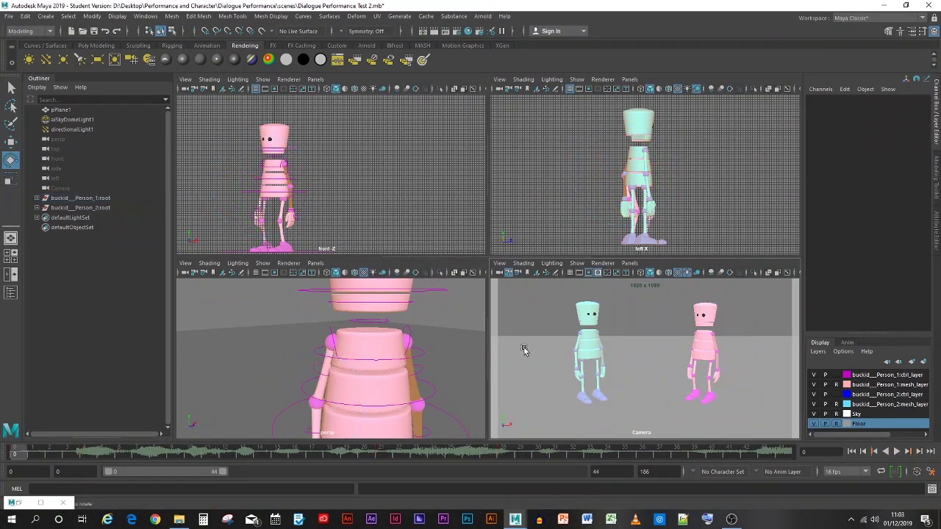
left_click(897, 452)
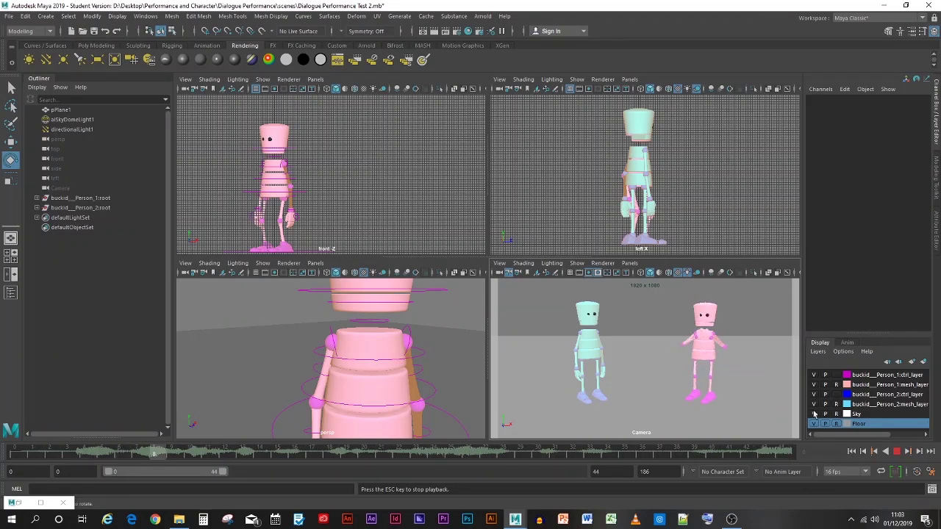
left_click(897, 451)
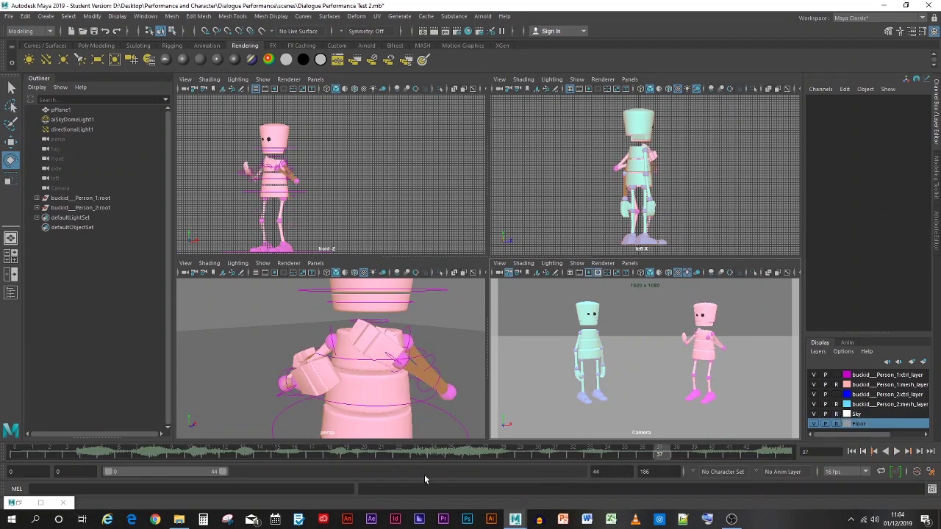
- Select the head control and scrub between frames 13 and 18 to examine the turn of the body and head
left_click(316, 290)
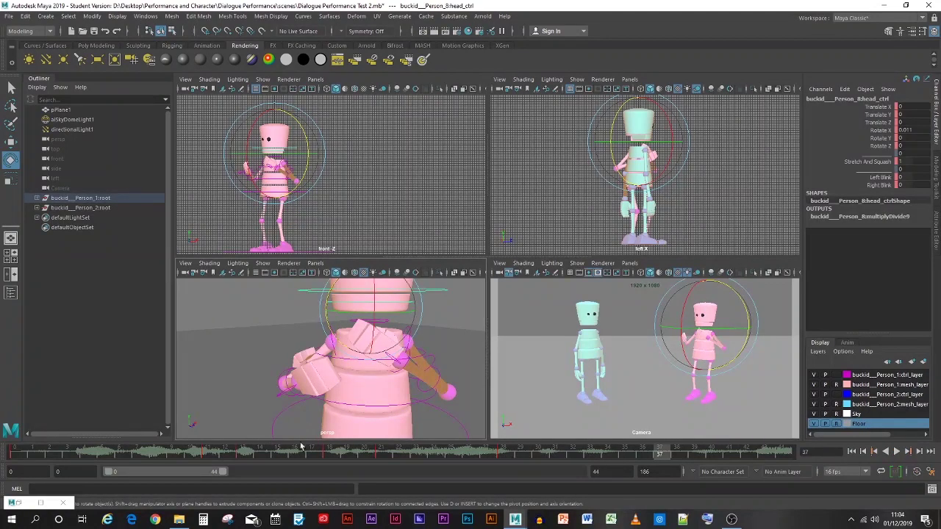
key("alt+v")
mouse_move(174, 456)
left_mouse_down()
mouse_move(76, 453)
mouse_move(297, 456)
mouse_move(333, 467)
mouse_move(246, 454)
left_mouse_up()
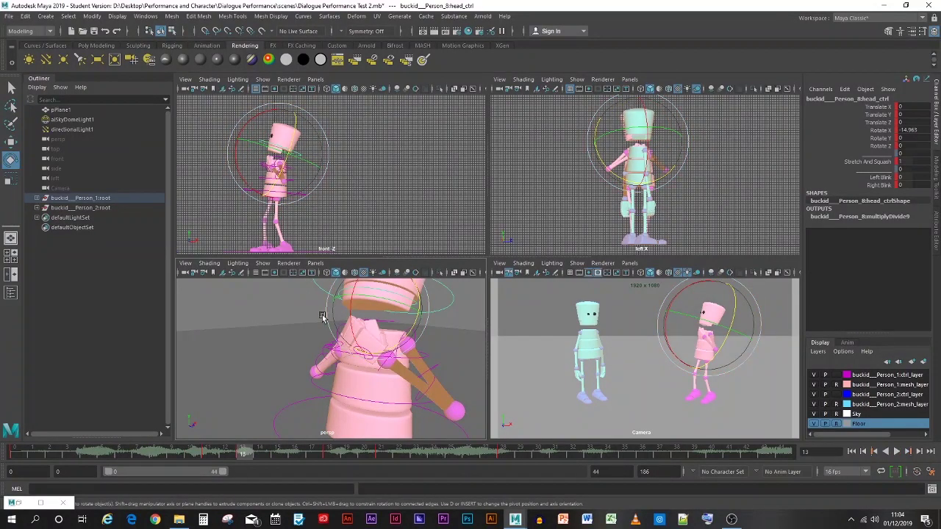
scroll(322, 316, "down", 3)
left_click(270, 318)
left_click(338, 307)
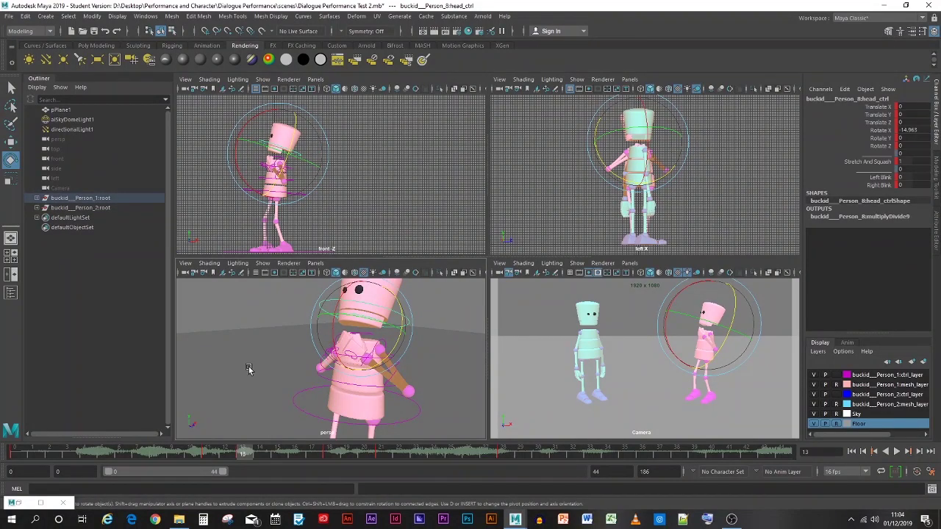
left_click_drag(253, 454, 329, 454)
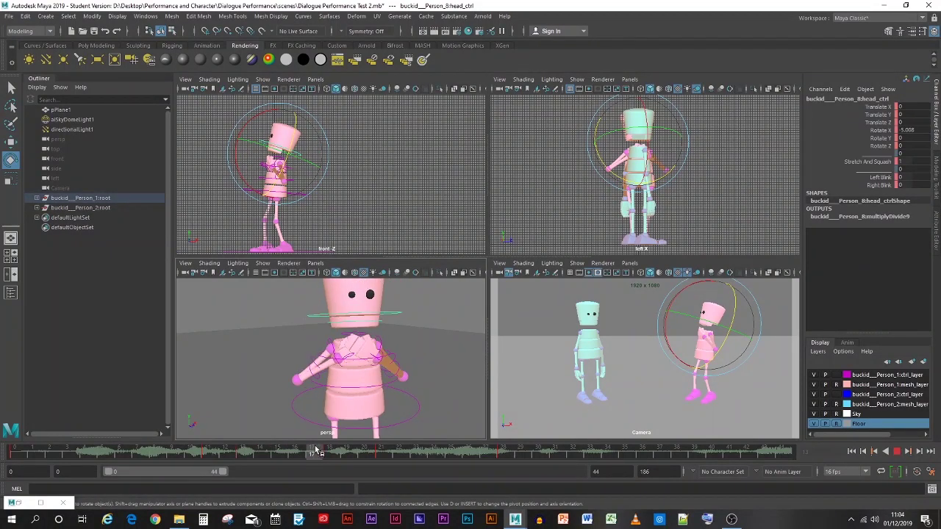
- Select the pelvis control and cut its key at frame 18
left_click(301, 405)
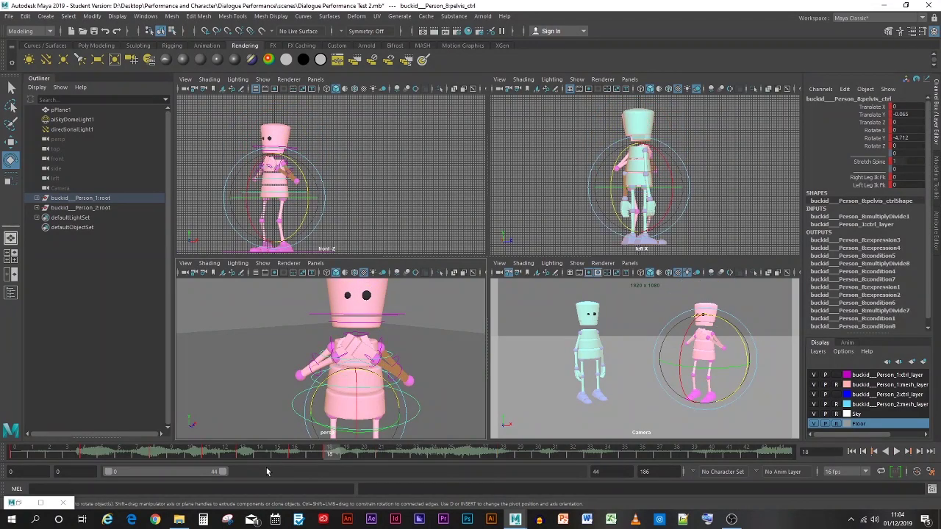
key("alt+v")
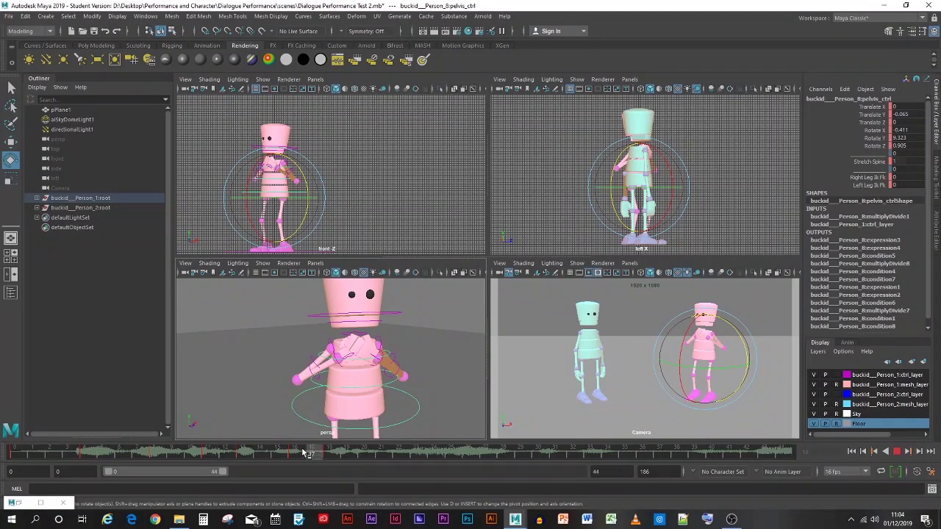
right_click(328, 454)
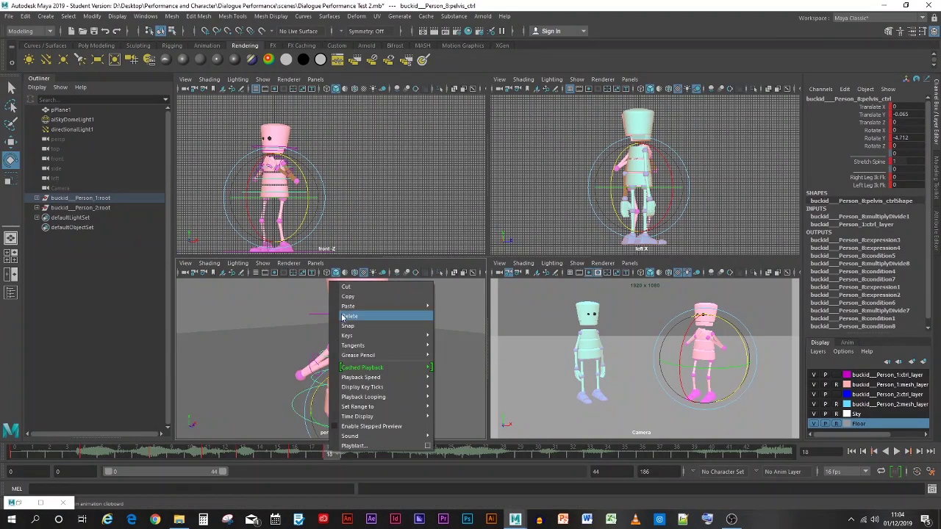
left_click(346, 287)
- Rotate the pelvis control at frame 16 to a Rotate Y of about -8.2, set a key and return to frame 0
key("alt+v")
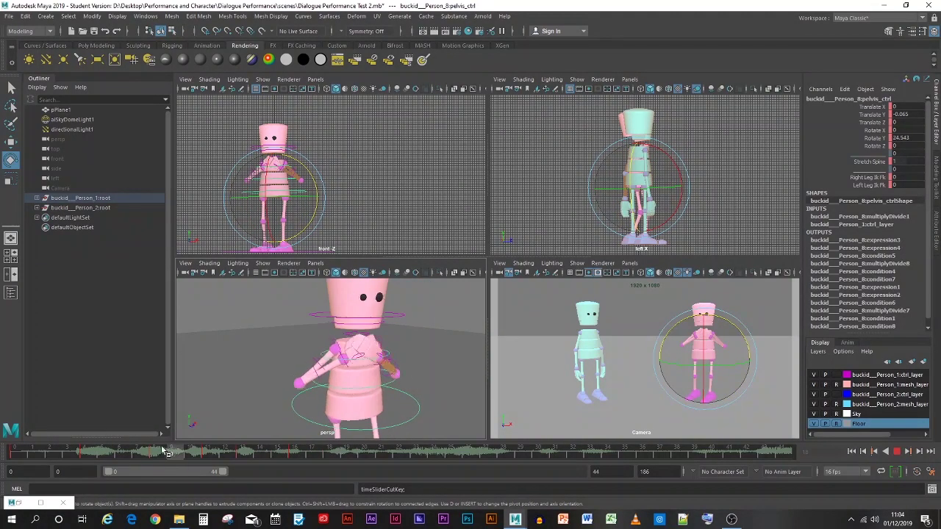
left_click(301, 453)
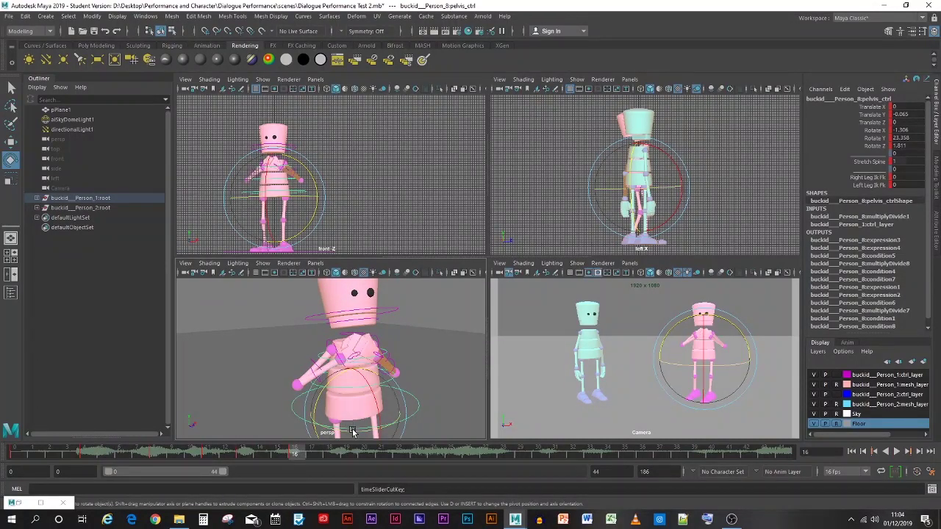
left_click_drag(352, 432, 6, 454)
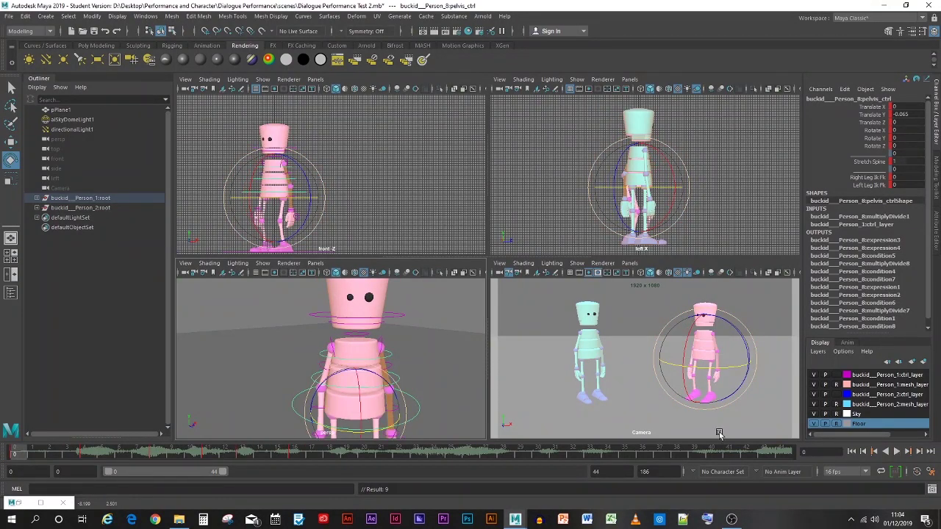
- Deselect the rig and play the animation through to frame 44 to review the faster body turn
left_click(644, 399)
key("alt+v")
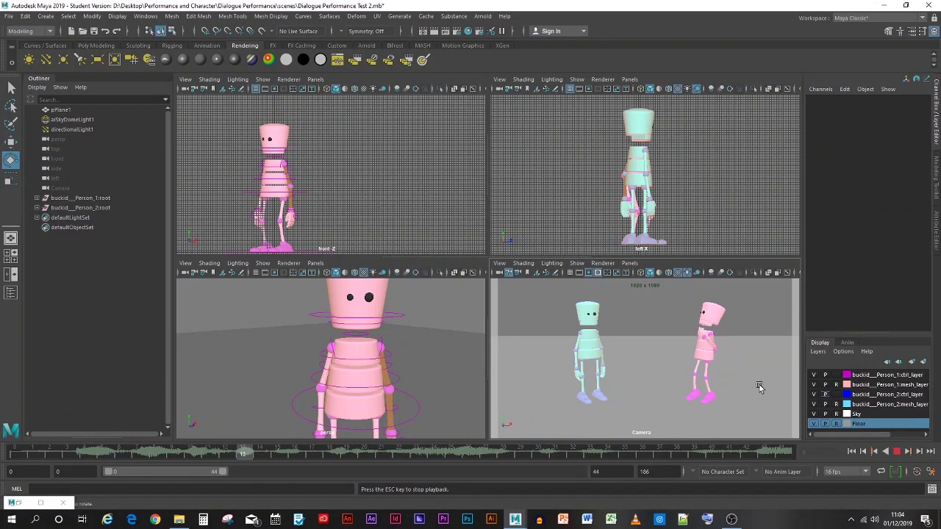
left_click(895, 451)
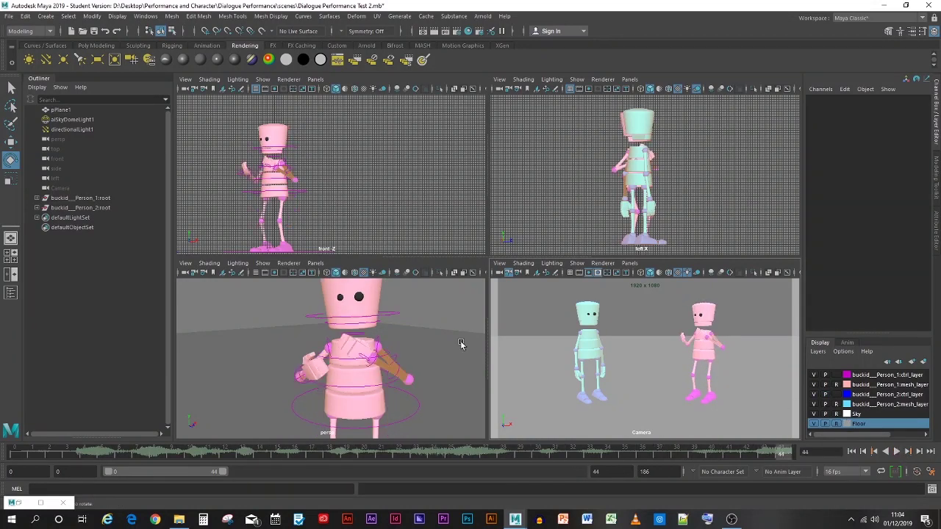
- Select the head control and cut its key at frame 21
left_click(321, 318)
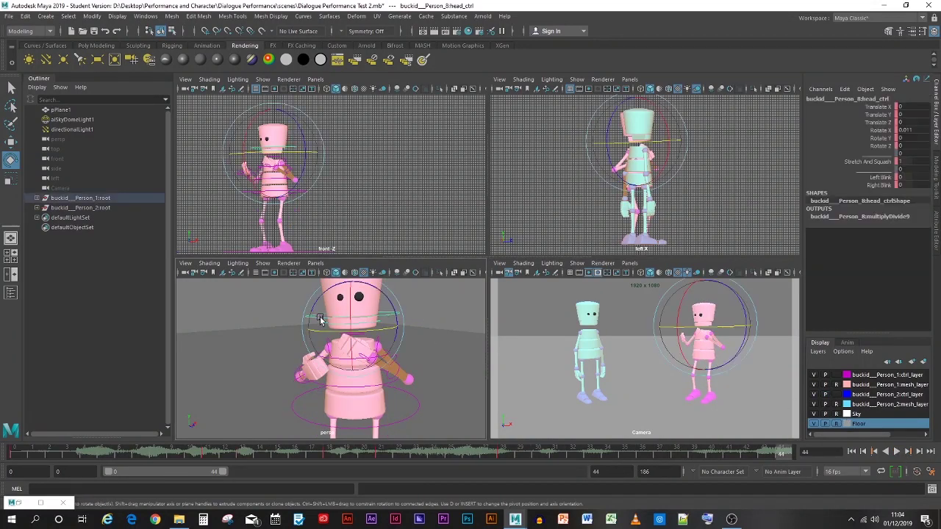
left_click(336, 452)
key("alt+v")
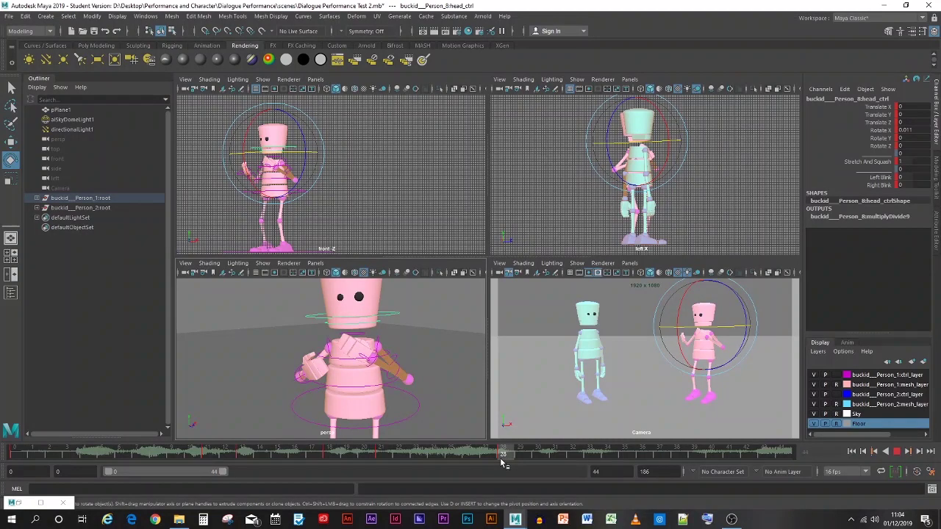
left_click_drag(502, 462, 382, 464)
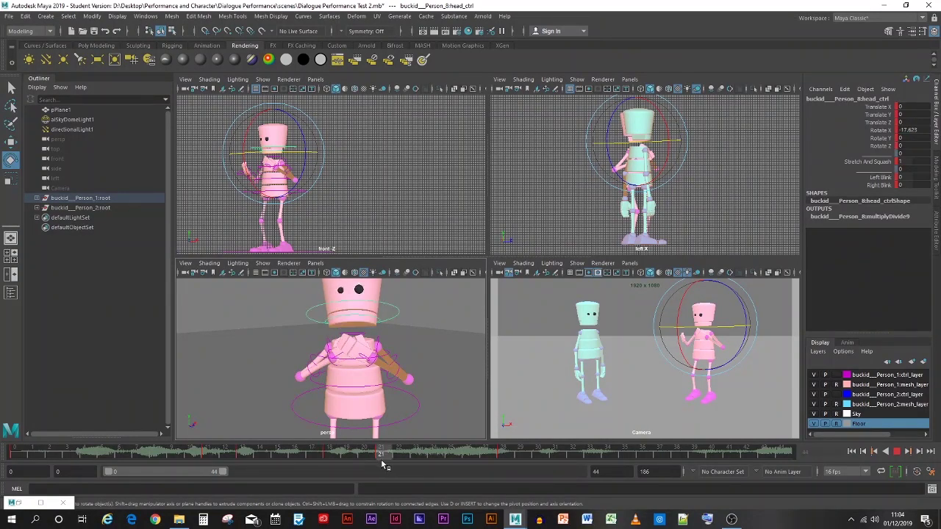
right_click(382, 465)
left_click(411, 296)
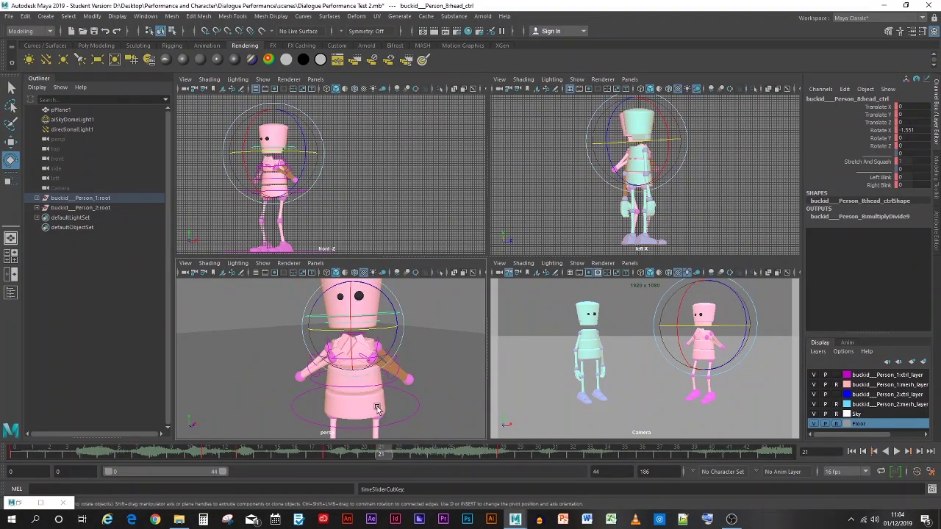
- Move the head control's key from frame 18 to frame 20 and select the pelvis control
key("alt+v")
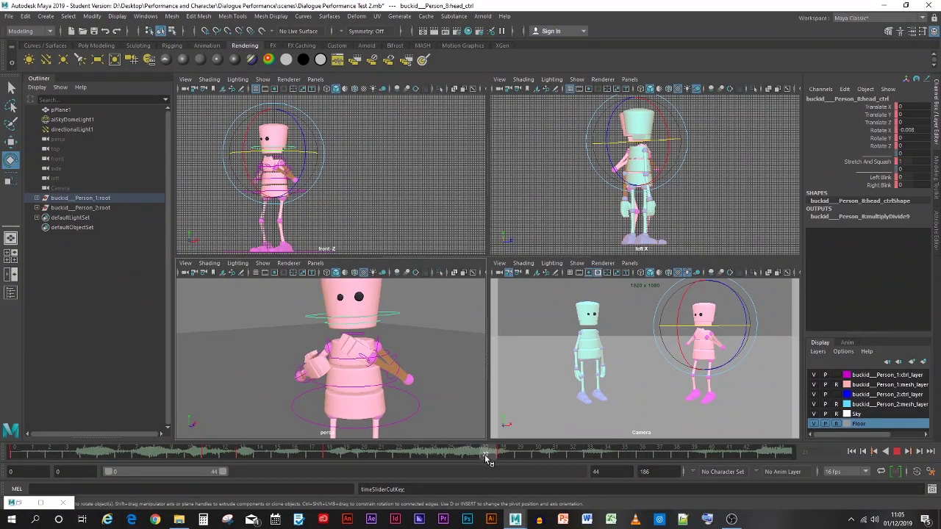
key("alt+v")
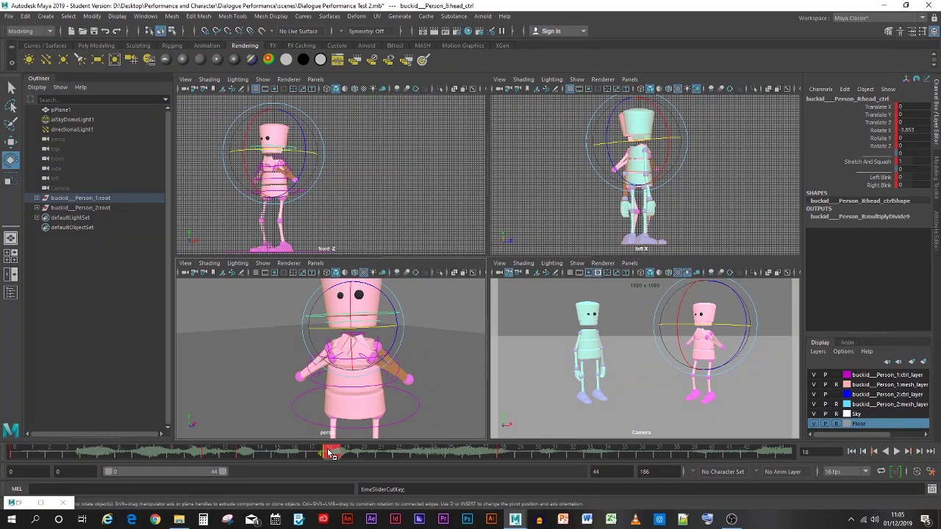
key("alt+v")
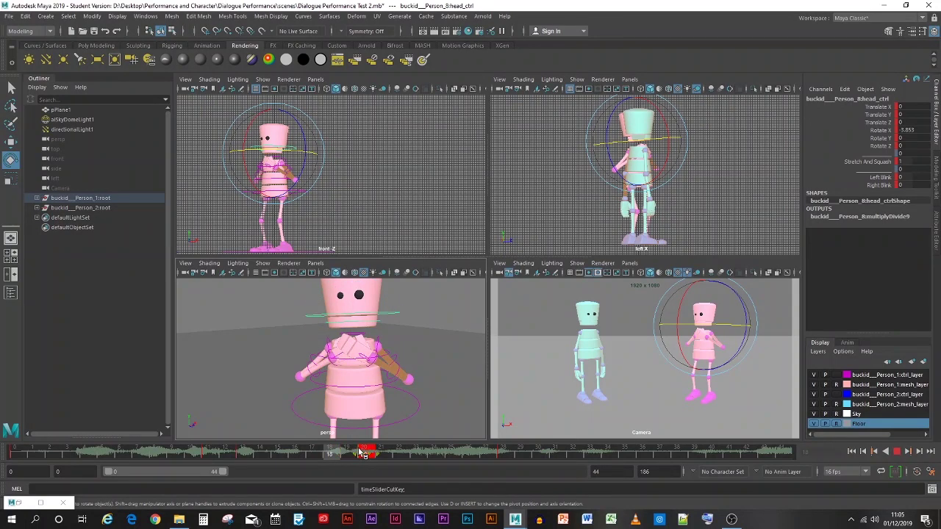
key("alt+v")
left_click(305, 422)
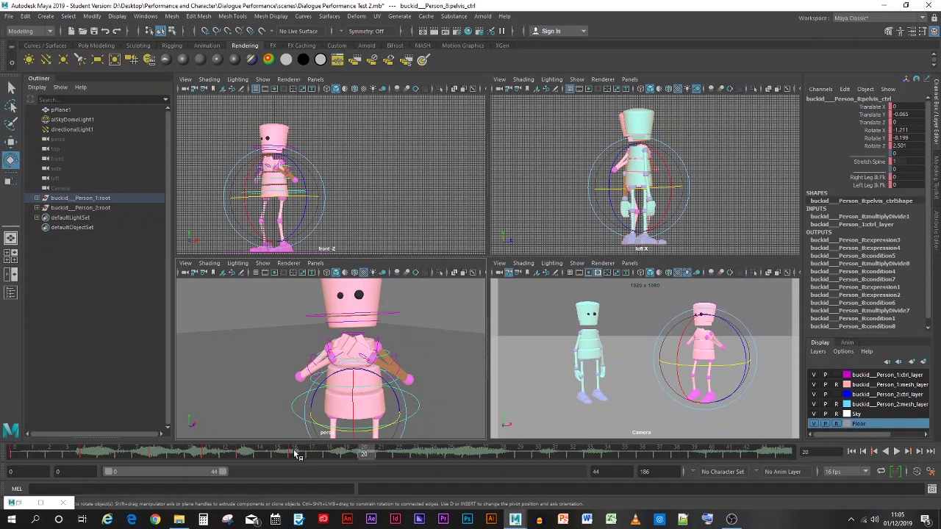
- Move the pelvis control's key from frame 16 to frame 19 and deselect the rig
left_click(295, 452)
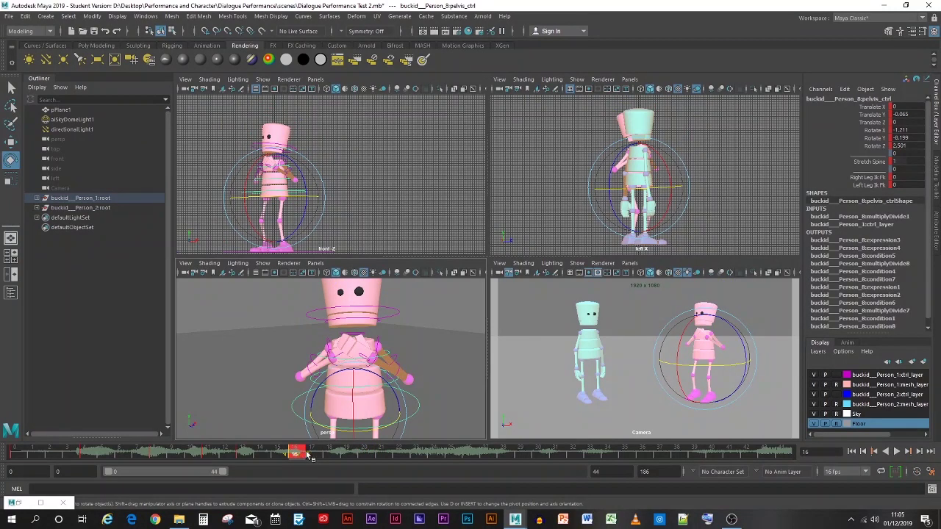
key("alt+v")
left_click(342, 455)
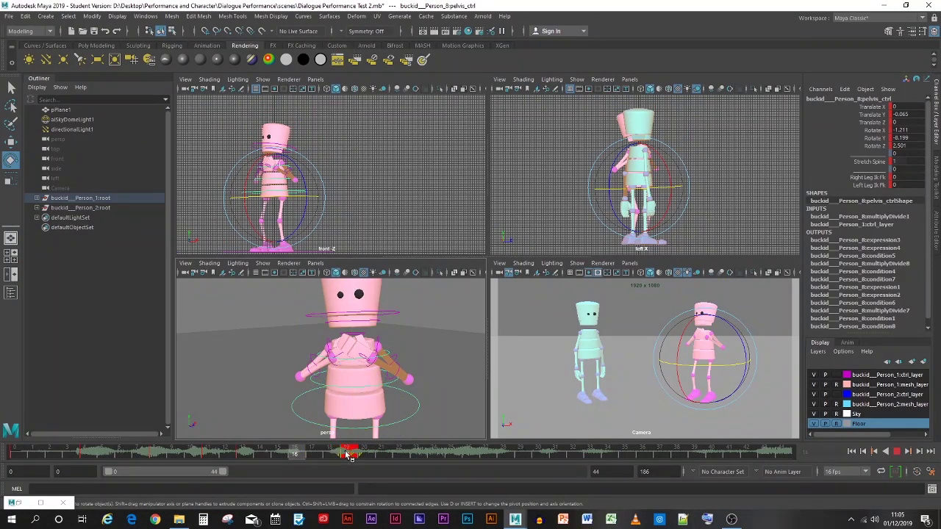
left_click(256, 385)
- Play the animation from frame 0 to review the retimed pelvis movement
left_click_drag(347, 451, 12, 451)
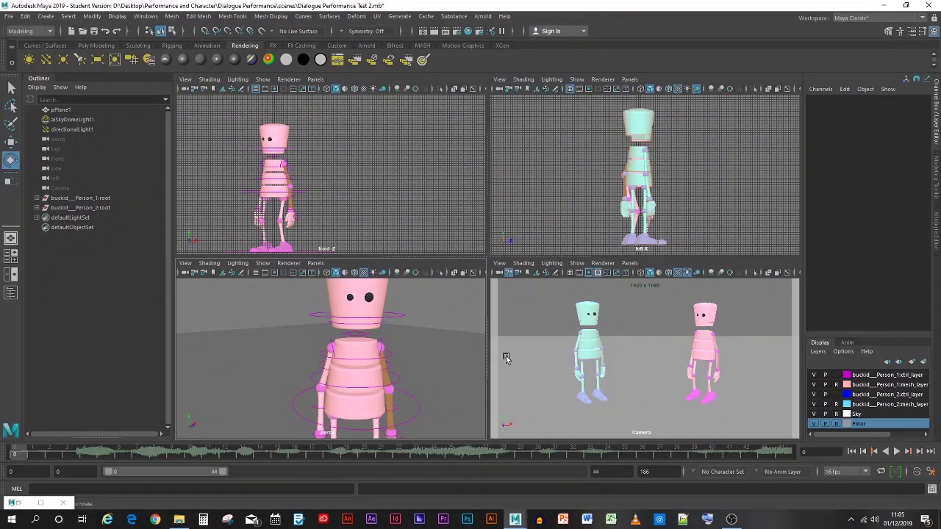
left_click(560, 353)
left_click(904, 451)
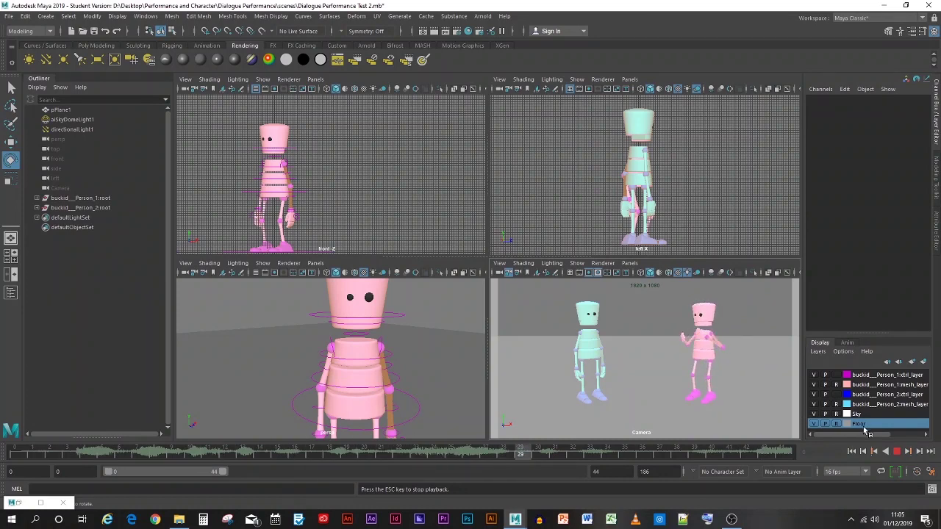
key("Escape")
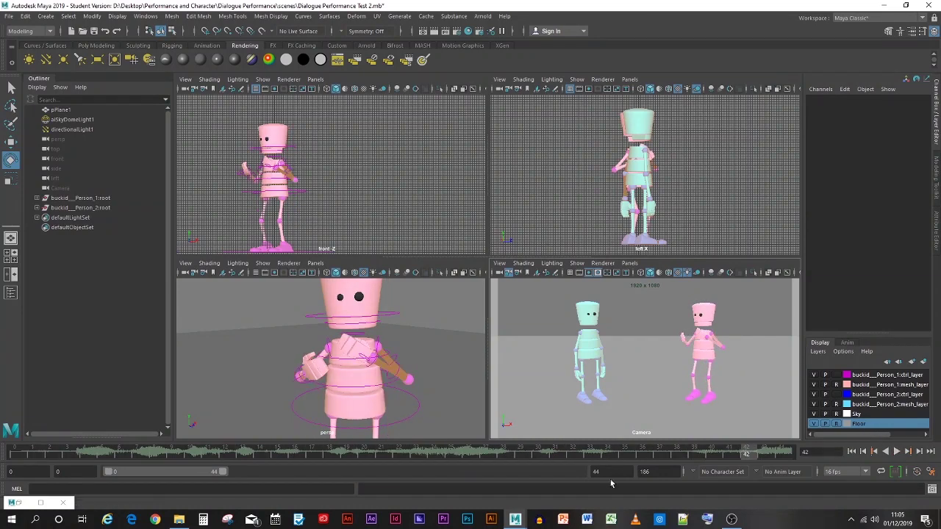
- Rotate the head control at frame 20 to a Rotate X of about -12.7 and set a key
left_click(321, 315)
key("alt+v")
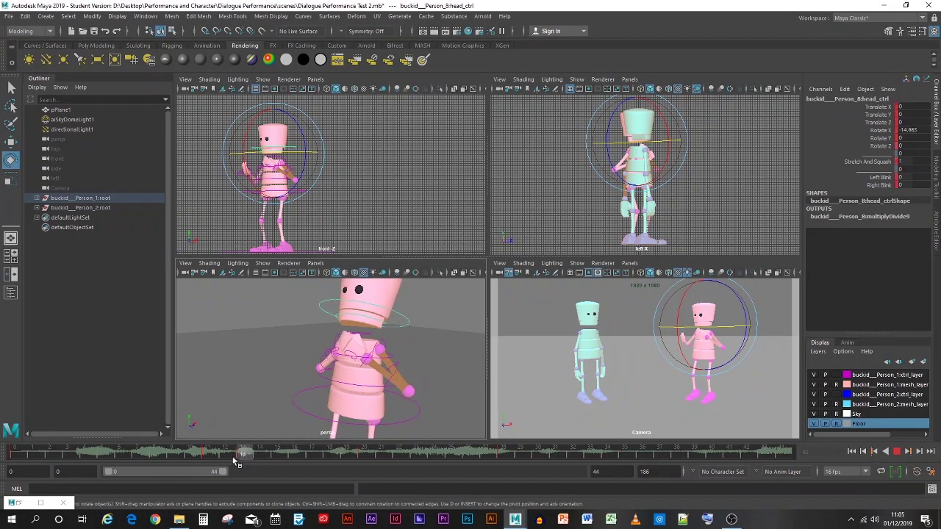
left_click_drag(236, 461, 368, 454)
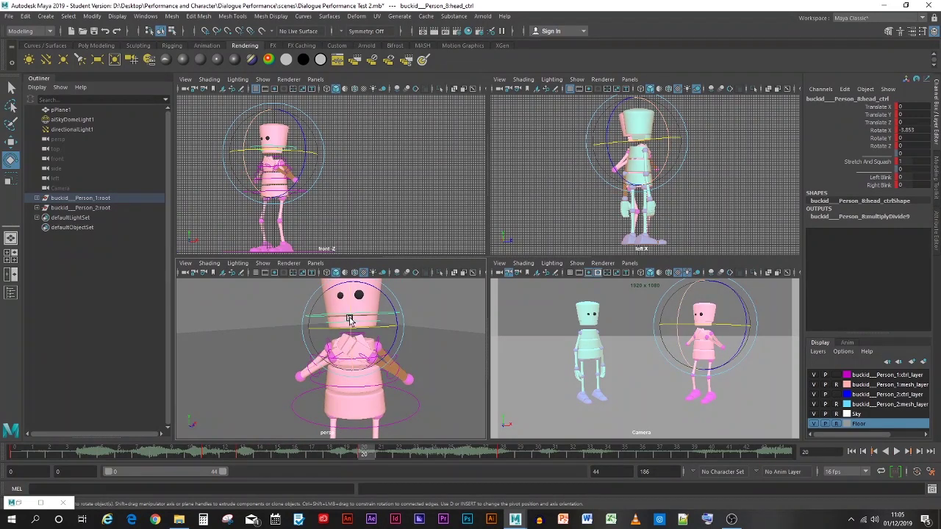
left_click_drag(350, 328, 350, 312)
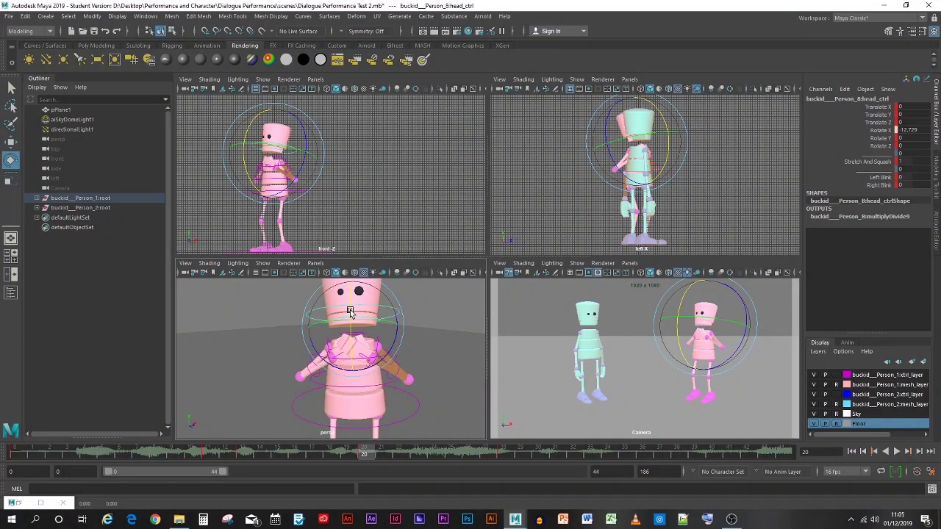
key("s")
- Deselect the rig and play the animation from frame 0 to review the new head pose
left_click_drag(194, 457, 15, 456)
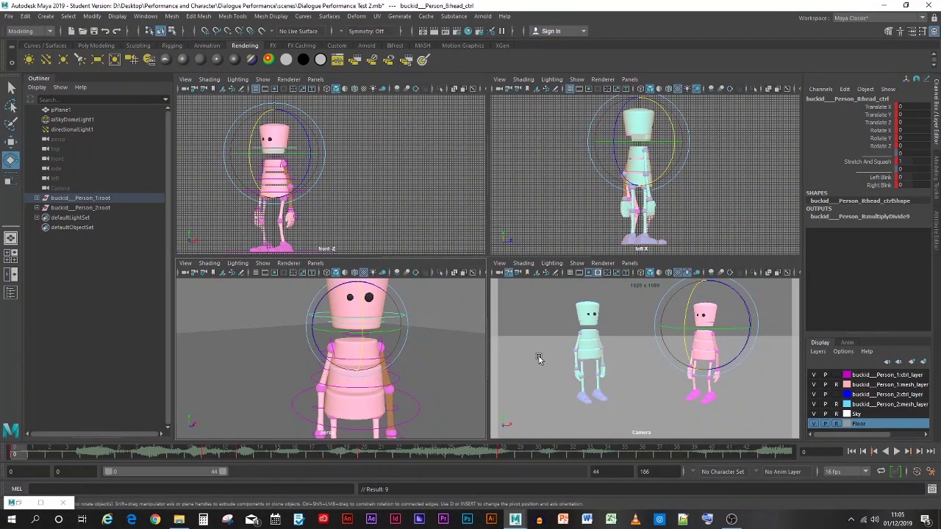
left_click(641, 399)
left_click(899, 452)
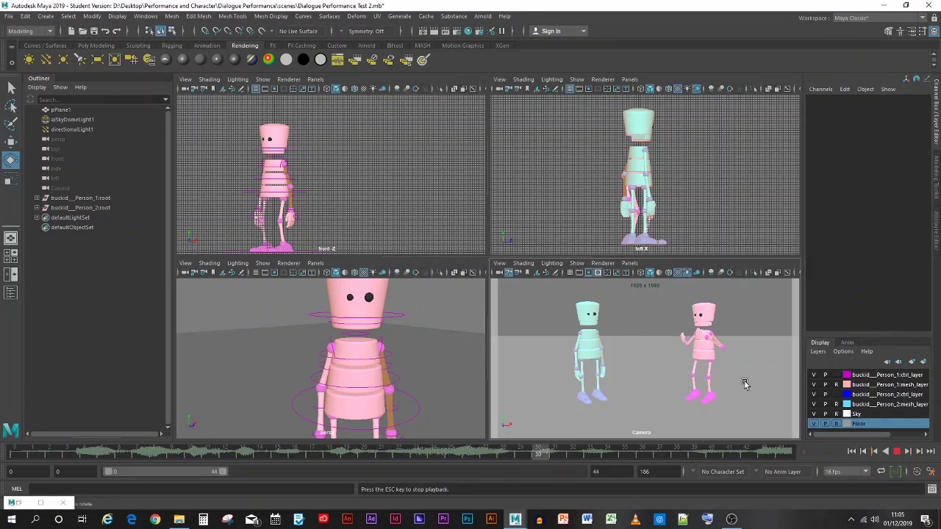
key("Escape")
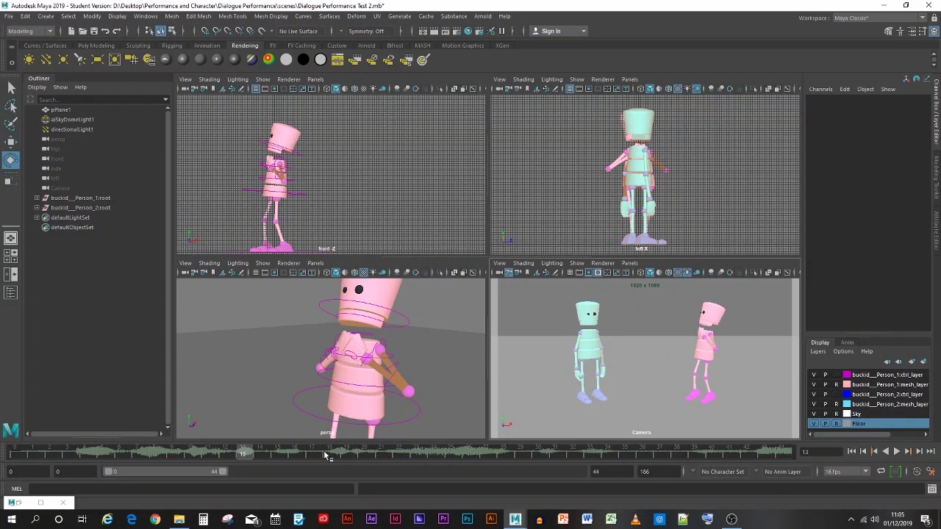
- Scrub the head control's motion between frames 13 and 28, and play the animation with the rig deselected to check its timing
left_click(329, 297)
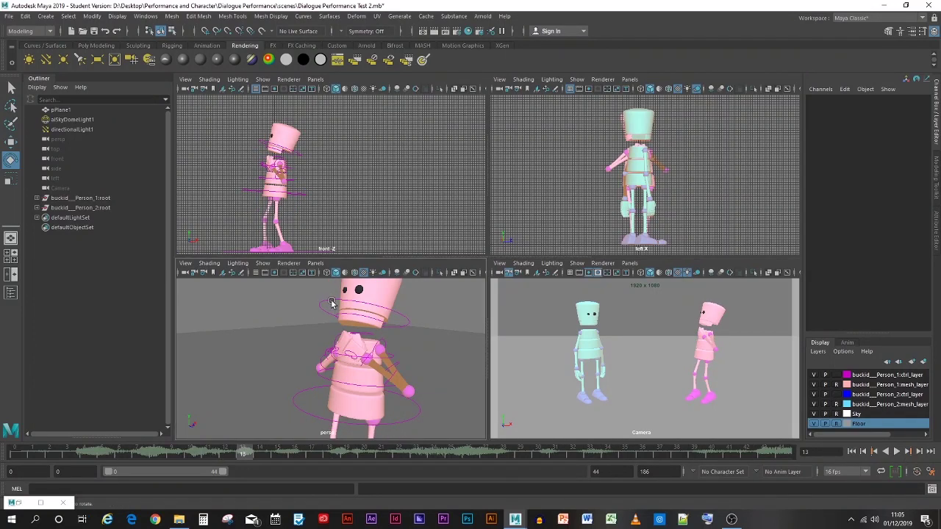
left_click(331, 303)
mouse_move(255, 455)
left_mouse_down()
mouse_move(245, 453)
mouse_move(386, 456)
mouse_move(245, 452)
left_mouse_up()
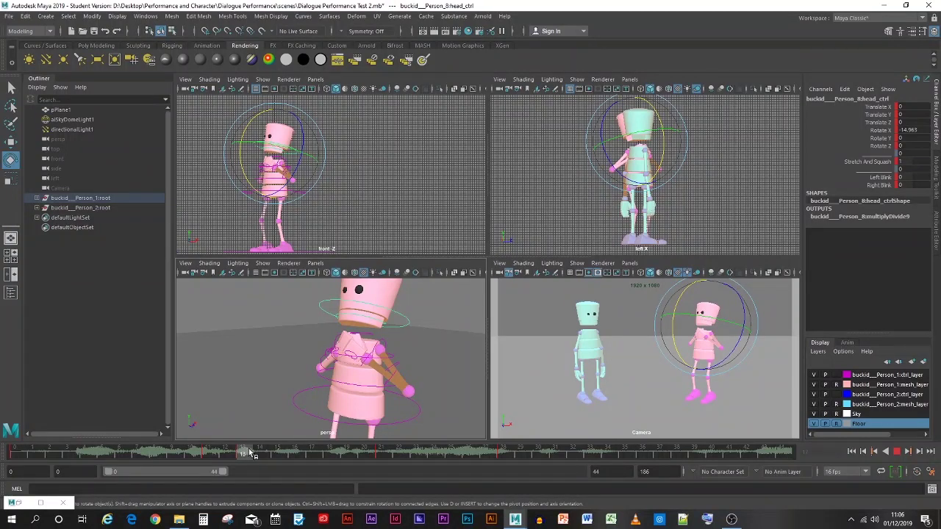
left_click_drag(249, 452, 349, 457)
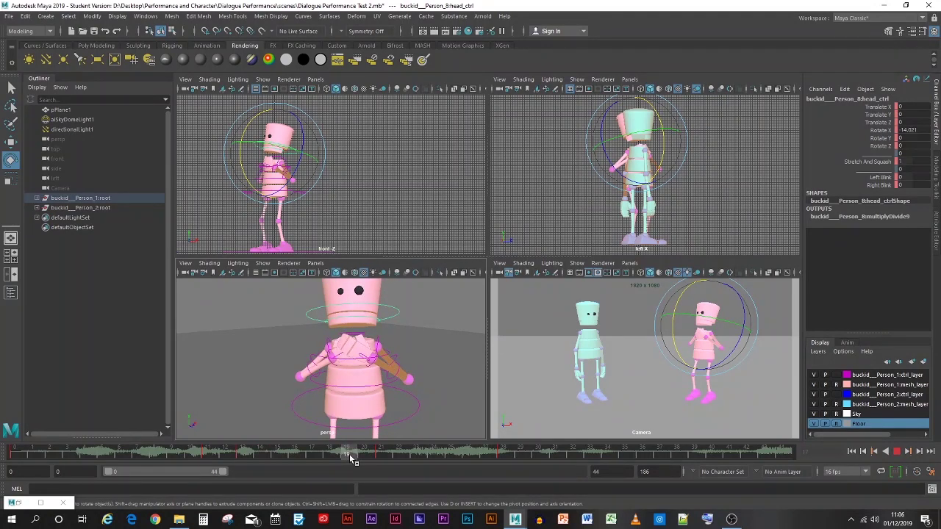
mouse_move(350, 457)
left_mouse_down()
mouse_move(242, 451)
mouse_move(502, 454)
mouse_move(221, 451)
mouse_move(501, 446)
left_mouse_up()
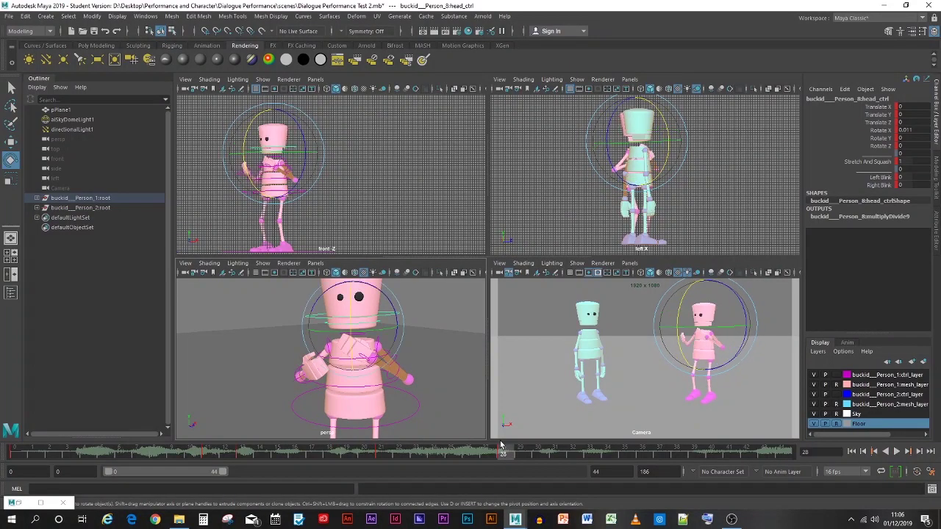
left_click(523, 327)
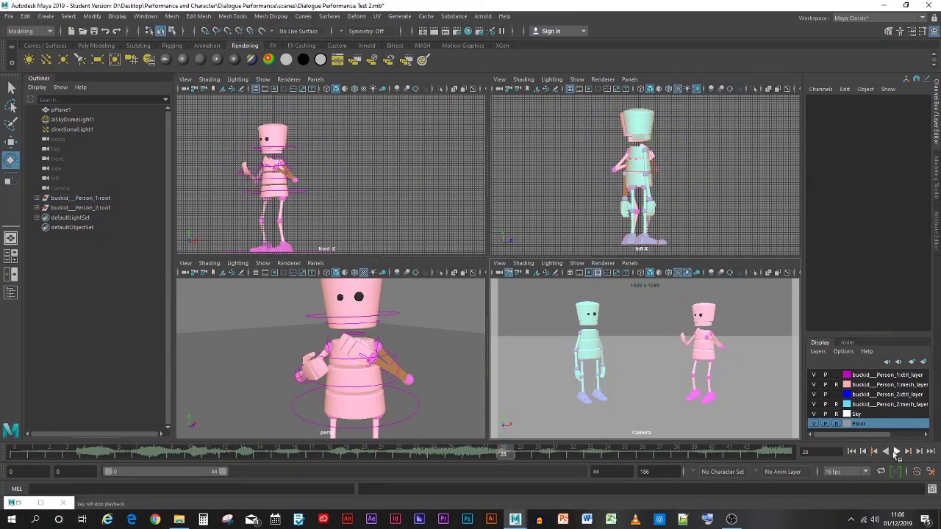
left_click(896, 452)
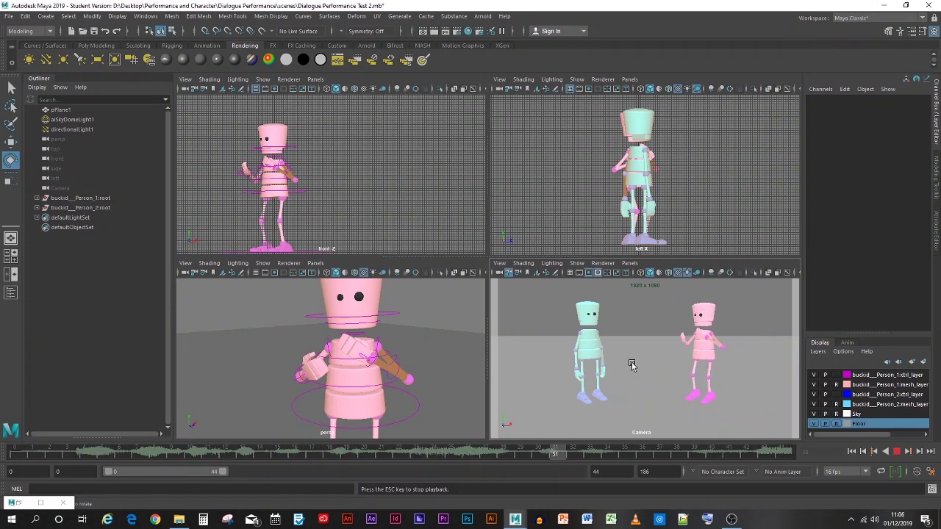
left_click(897, 451)
- Move the head control's key from frame 13 to frame 15 and return to frame 0
left_click(323, 318)
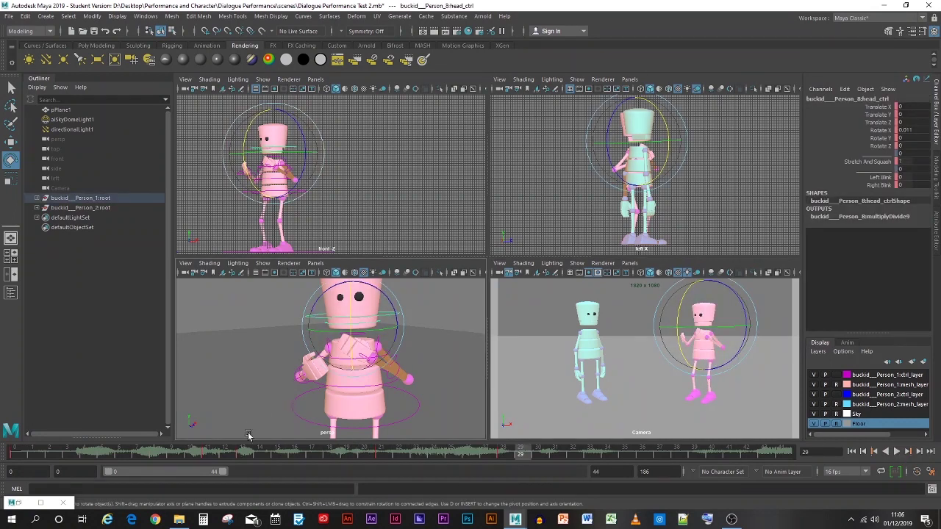
left_click_drag(217, 453, 305, 454)
key("s")
left_click(14, 454)
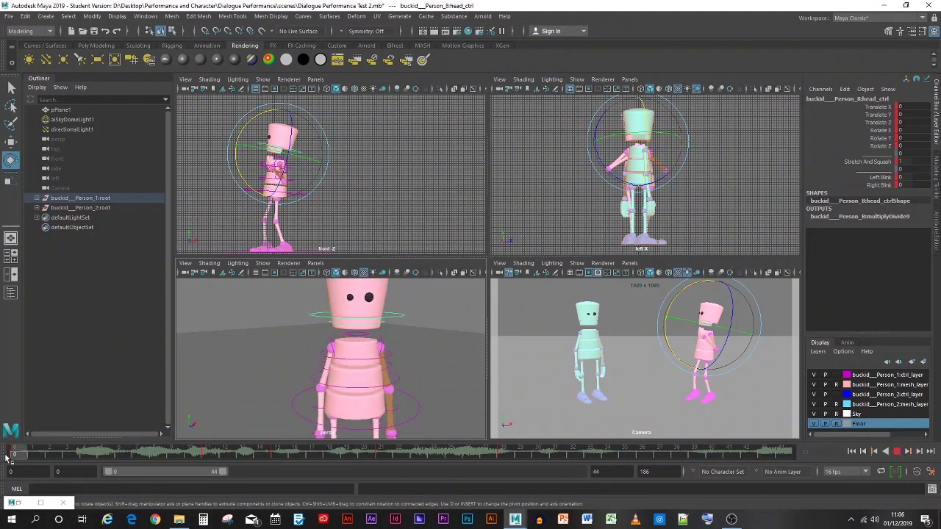
- Play the animation with the rig deselected and scrub the dialogue around frames 30 to 33
left_click(577, 353)
left_click(896, 451)
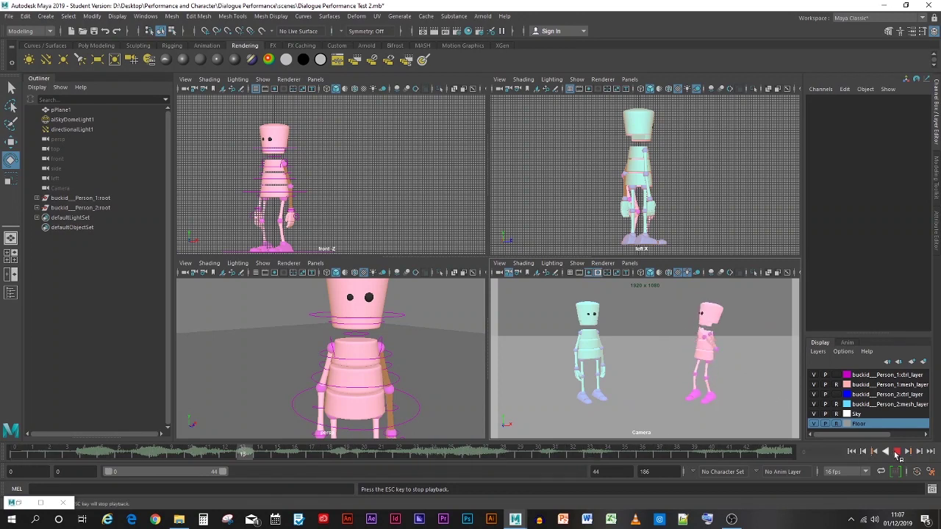
key("Escape")
key("alt+v")
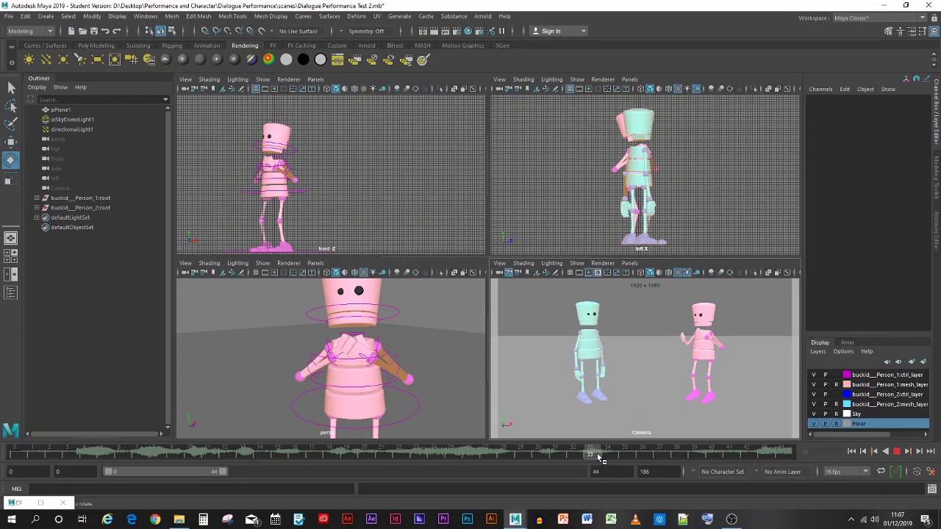
left_click_drag(617, 457, 540, 458)
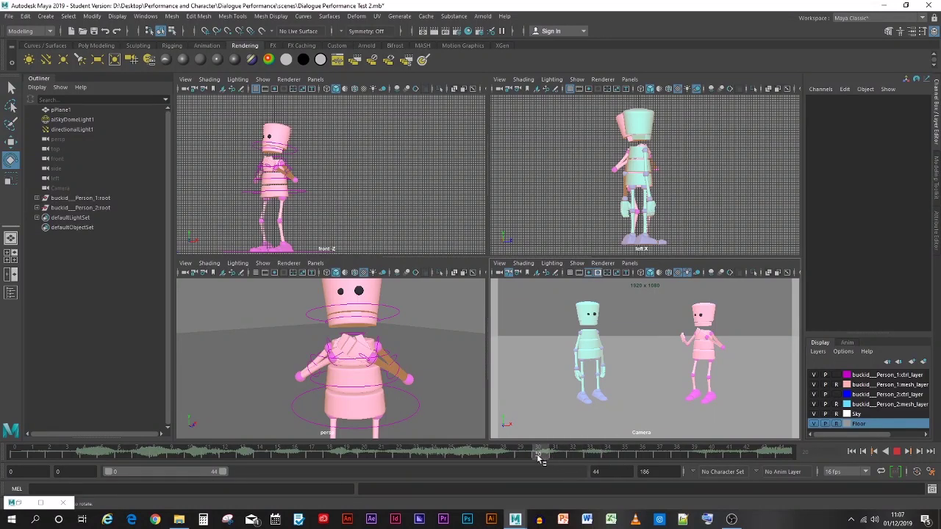
- Switch to File Explorer, play 11SecClub_June_Competition (1)(1) from the project's sound folder, and return to Maya
left_click(179, 519)
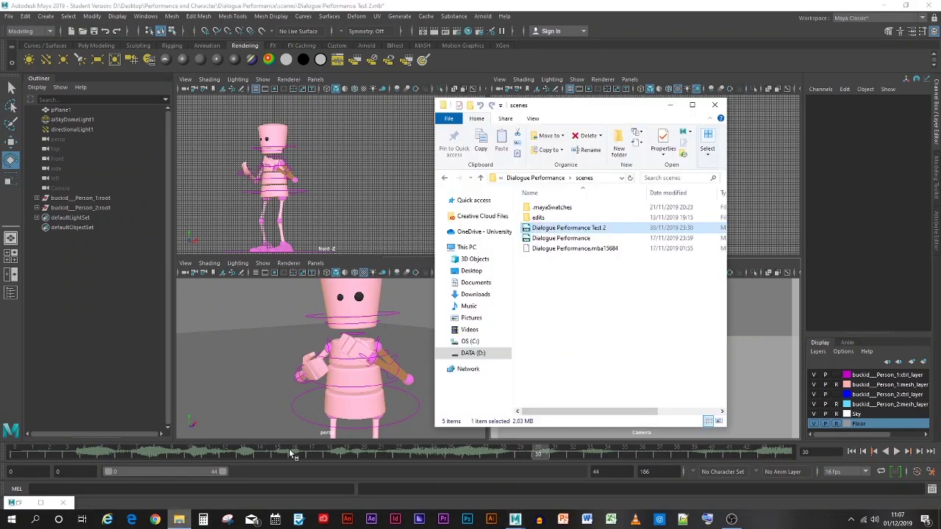
left_click(480, 178)
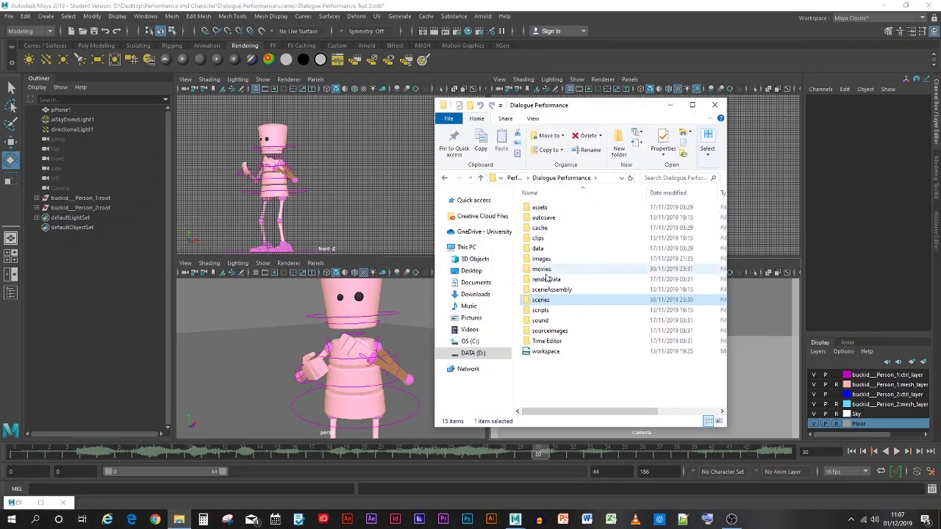
double_click(539, 321)
left_click(559, 210)
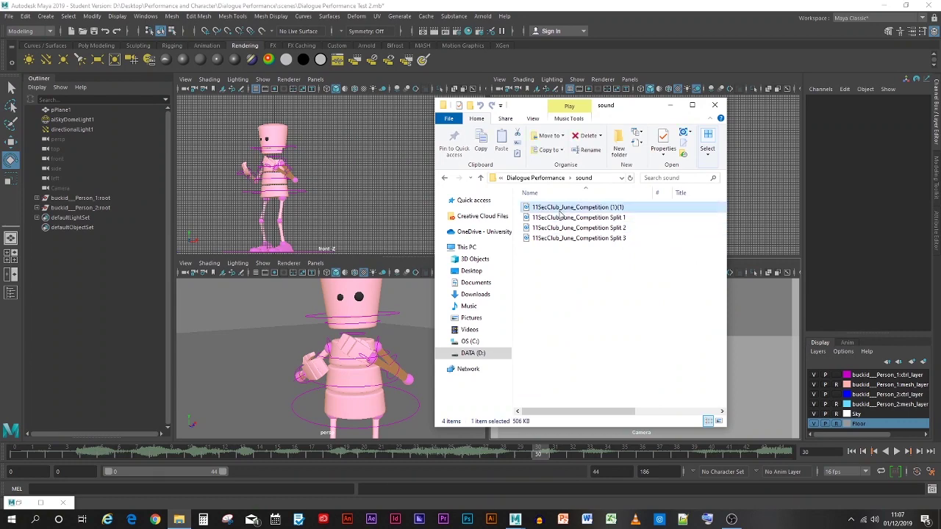
double_click(560, 211)
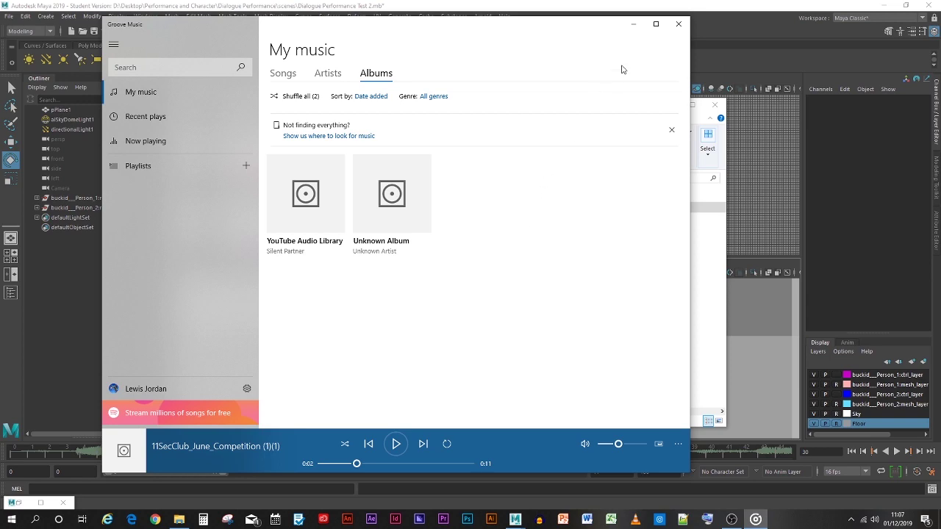
left_click(633, 23)
left_click(666, 103)
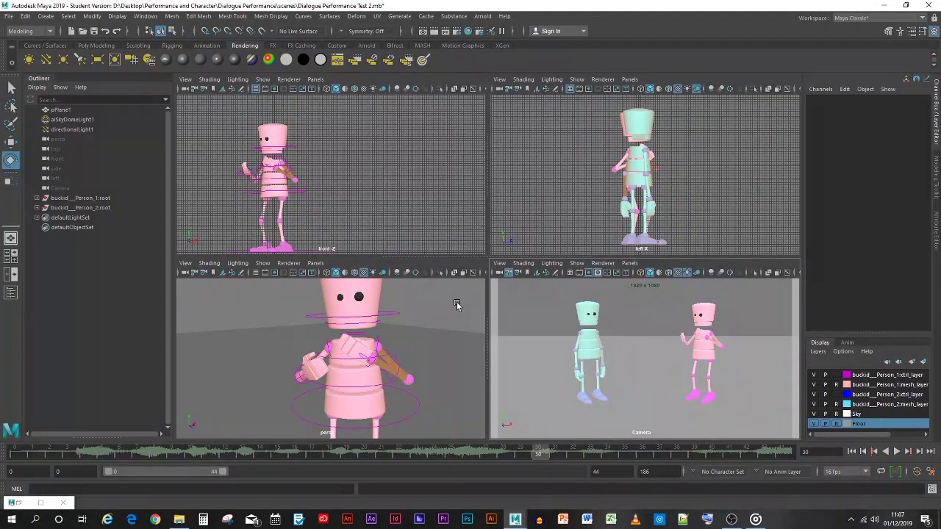
- Scrub the dialogue audio from frame 30 to frame 73 while extending the end of the playback range to frame 87
mouse_move(541, 453)
left_mouse_down()
mouse_move(626, 457)
mouse_move(540, 452)
left_mouse_up()
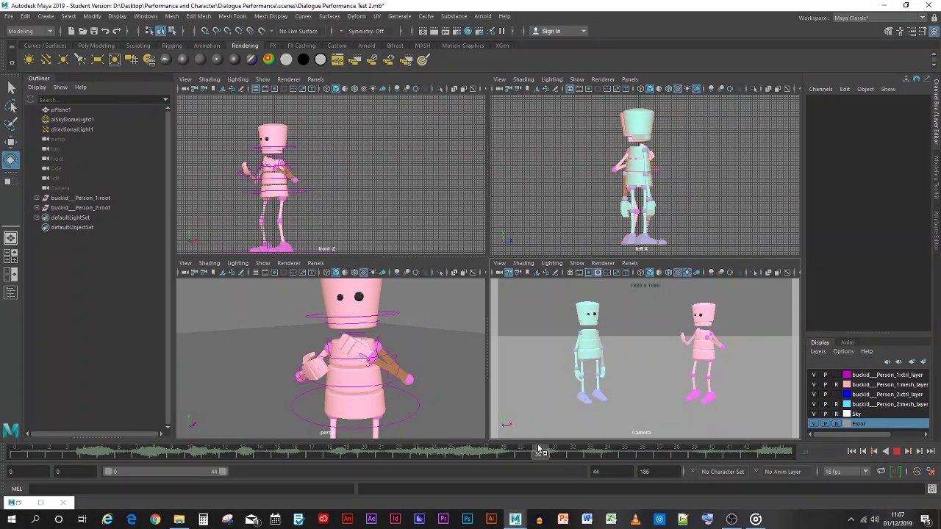
left_click_drag(539, 450, 566, 453)
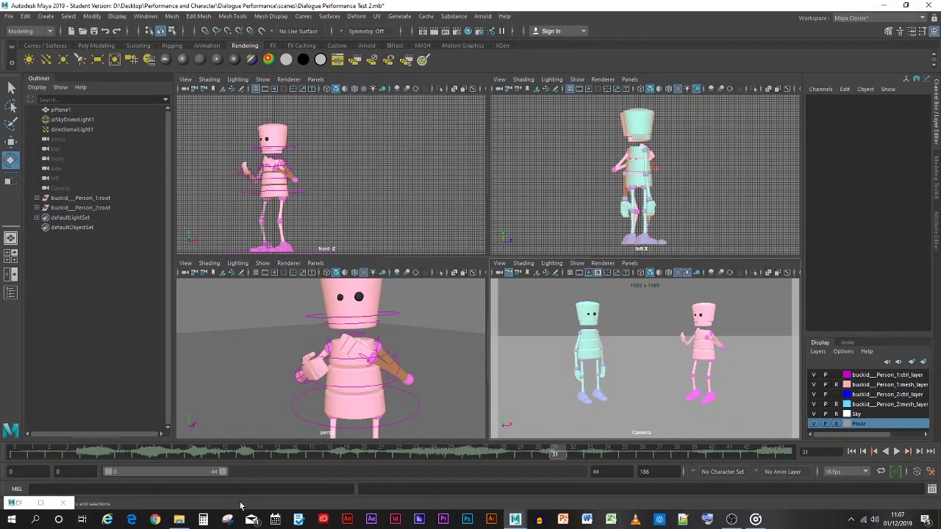
left_click_drag(223, 471, 418, 461)
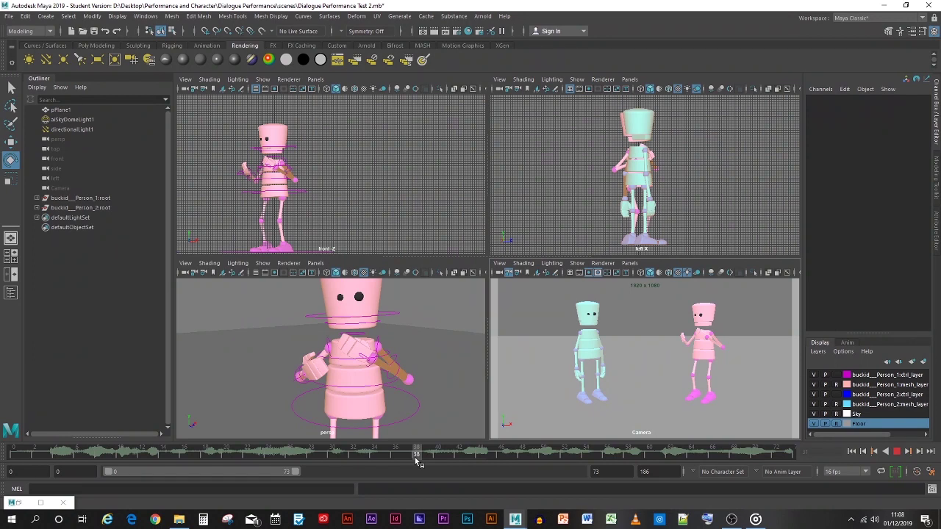
mouse_move(416, 462)
left_mouse_down()
mouse_move(389, 453)
mouse_move(793, 455)
left_mouse_up()
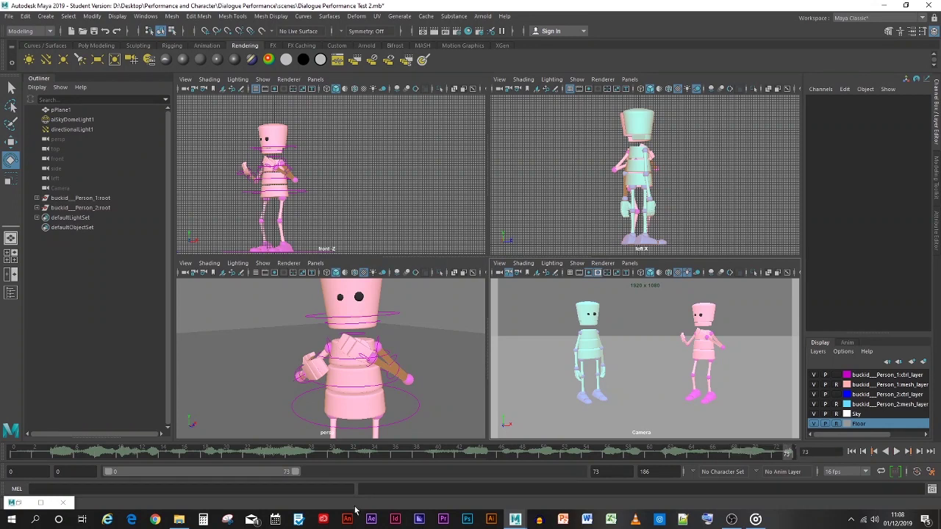
left_click_drag(297, 471, 326, 469)
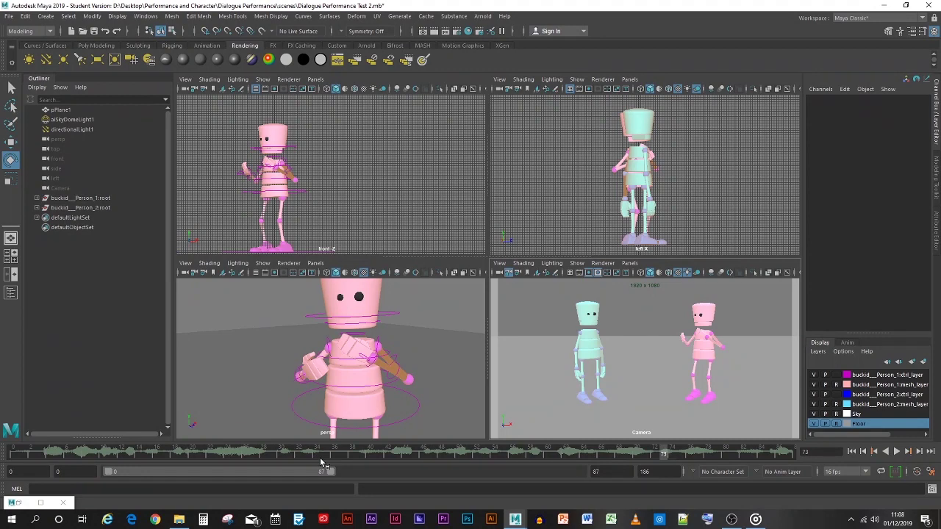
- Play the animation with its dialogue from the start of the timeline and return to frame 33
left_click(22, 453)
key("alt+v")
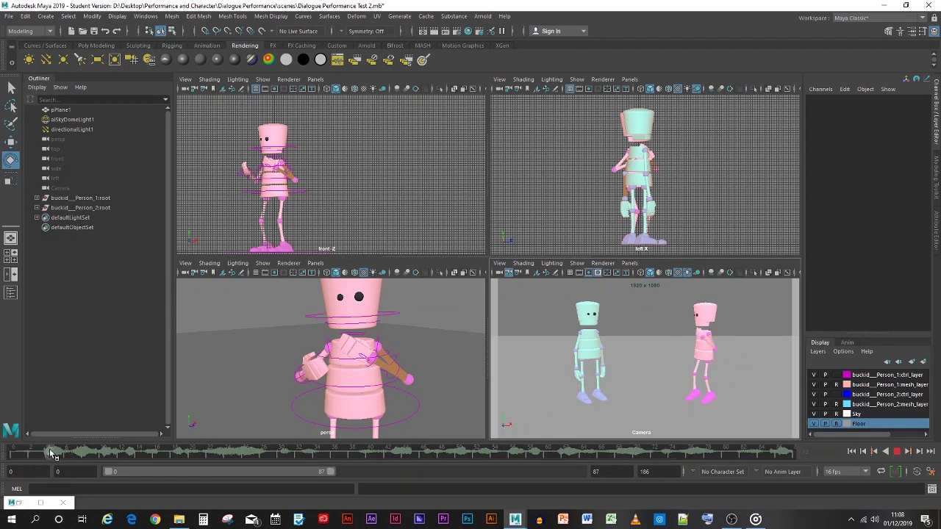
left_click(309, 451)
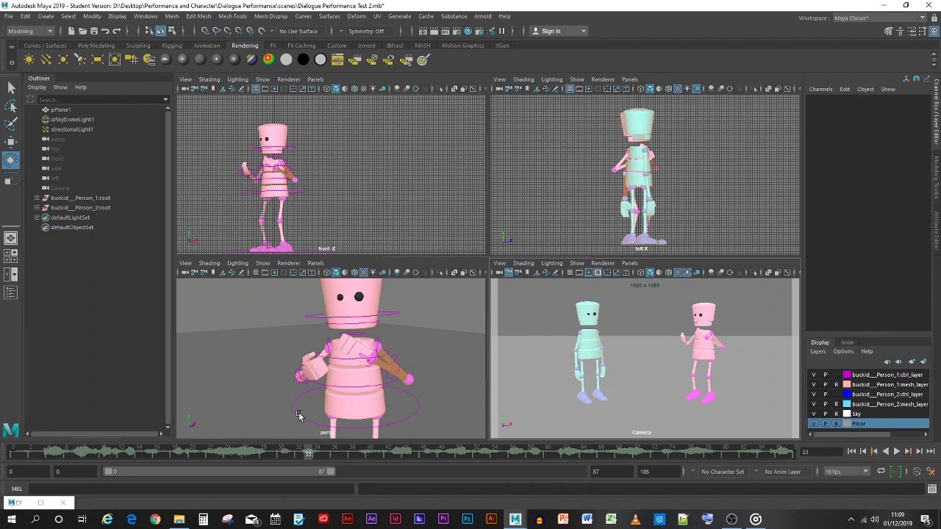
- Select all of the pink character's rig controls, examine their keyframes around frame 28, and clear the selection
left_click(295, 416)
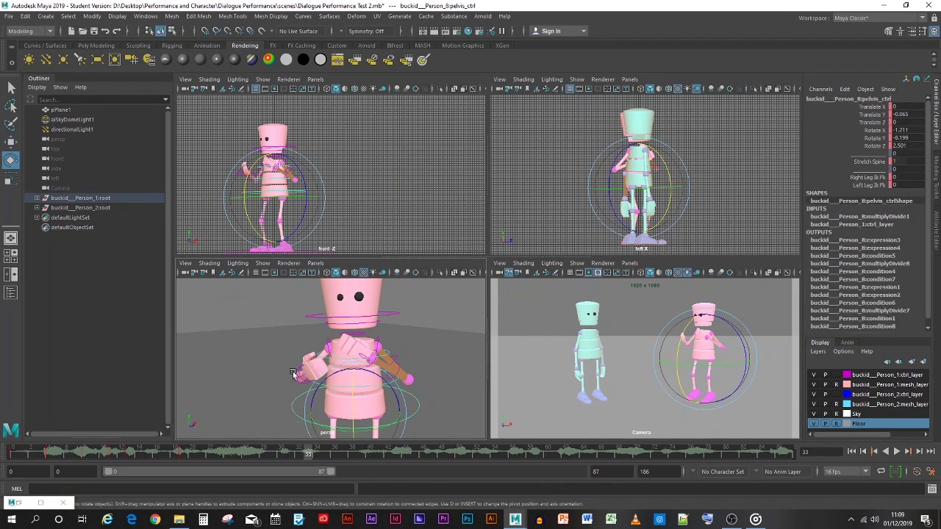
scroll(281, 331, "down", 3)
left_click(266, 368)
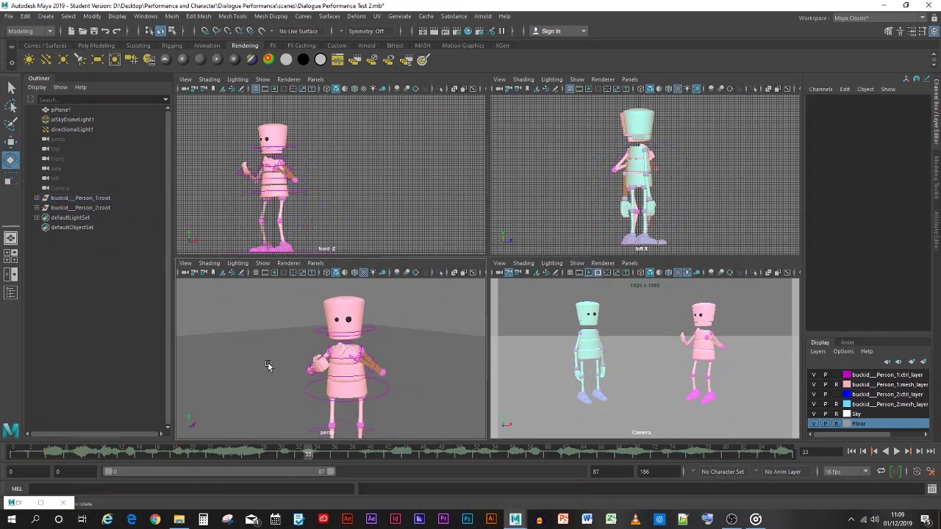
scroll(277, 294, "down", 2)
left_click_drag(294, 305, 400, 431)
left_click_drag(291, 455, 266, 456)
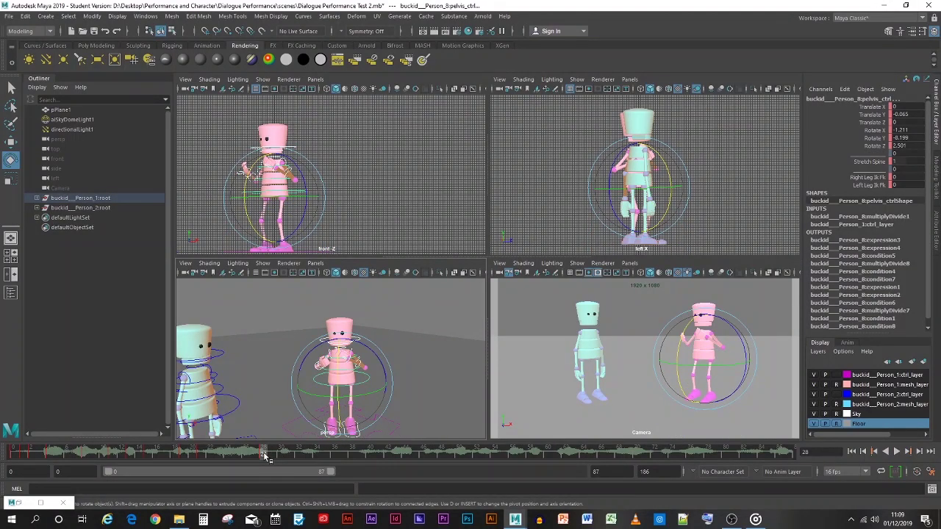
left_click(413, 377)
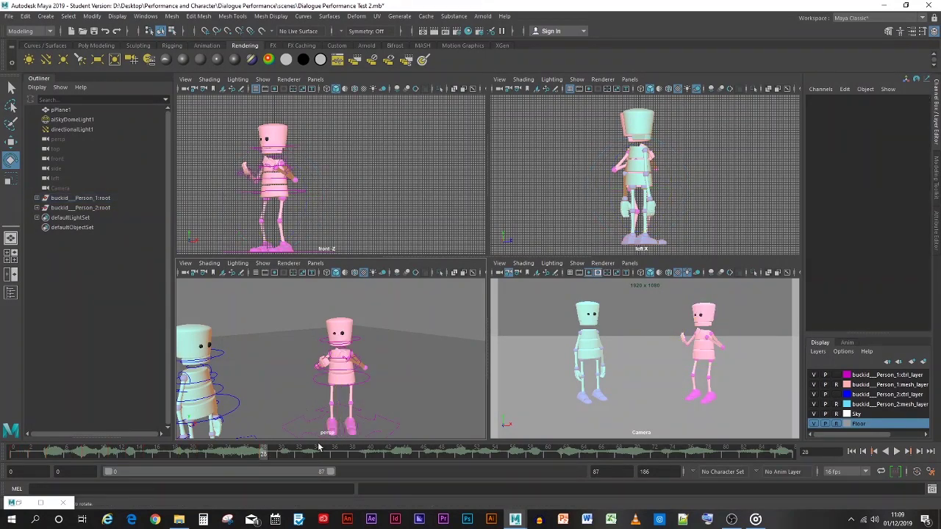
- Try rotating the pink character's right wrist at frame 35, undo it back to frame 28, and deselect the control
scroll(294, 382, "up", 6)
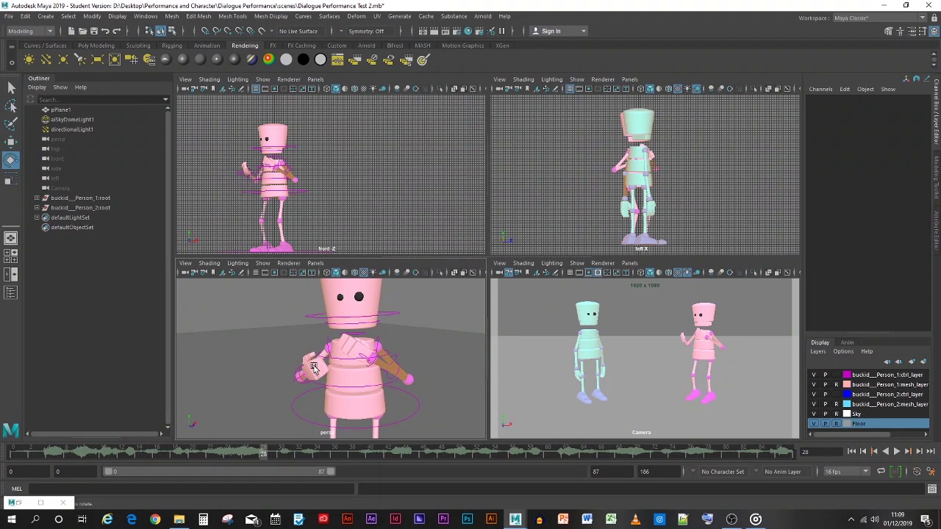
scroll(286, 384, "up", 2)
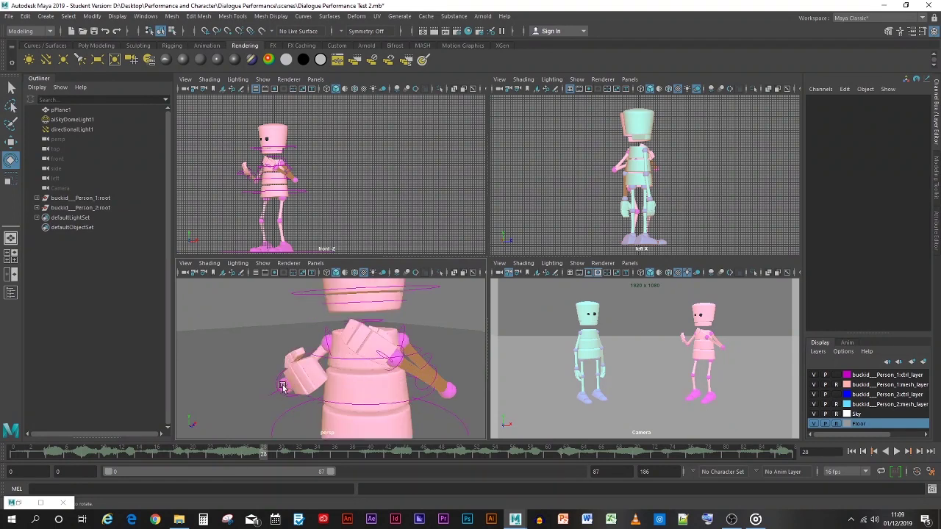
left_click(280, 386)
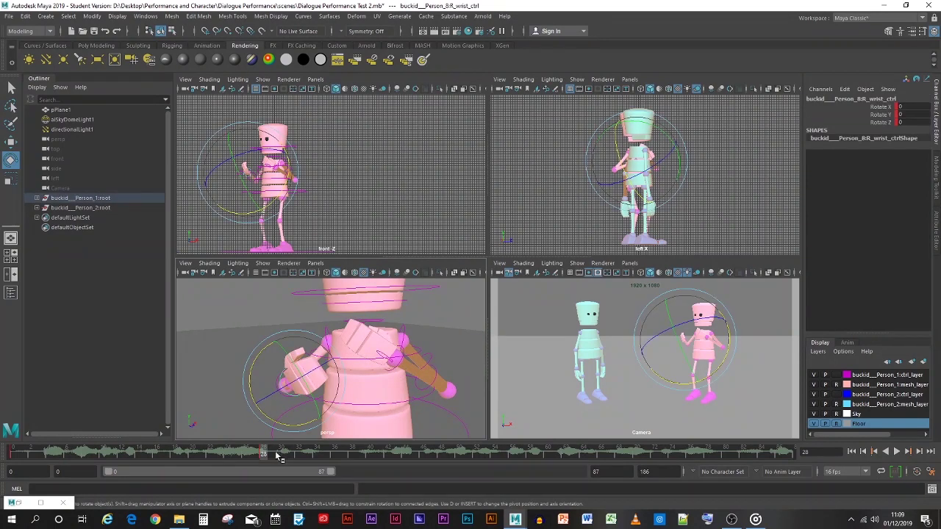
left_click_drag(272, 459, 326, 455)
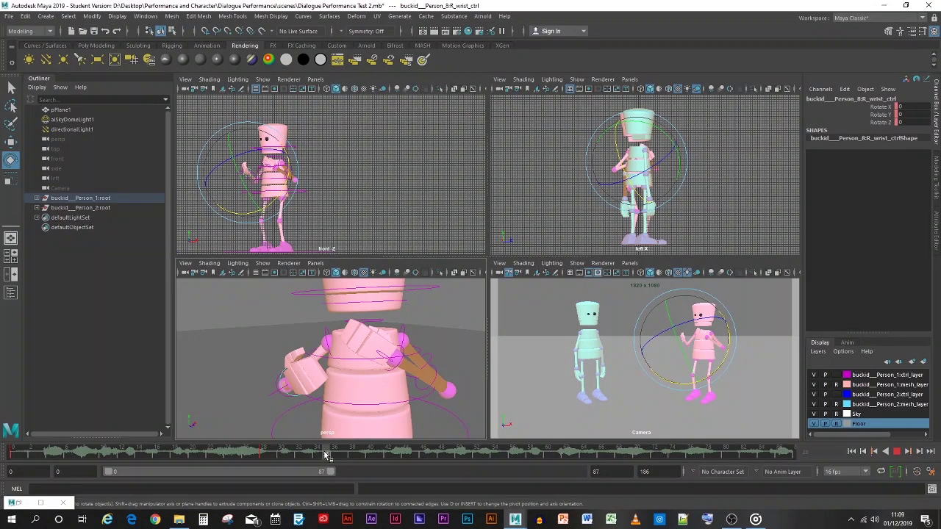
left_click_drag(278, 405, 259, 411)
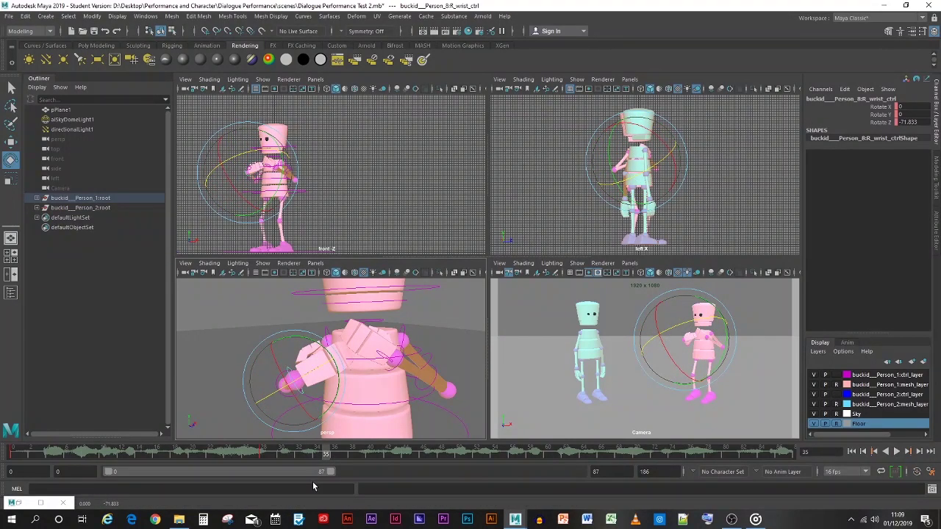
key("ctrl+z")
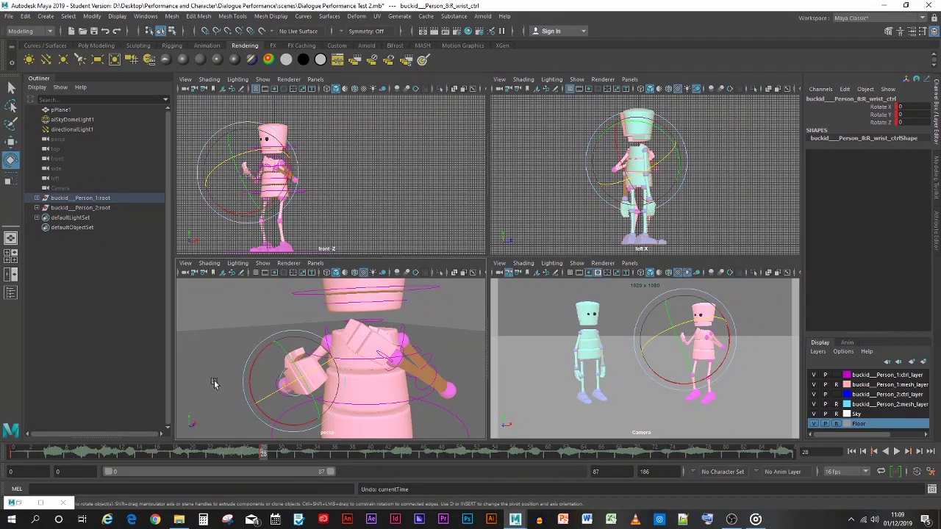
left_click(214, 380)
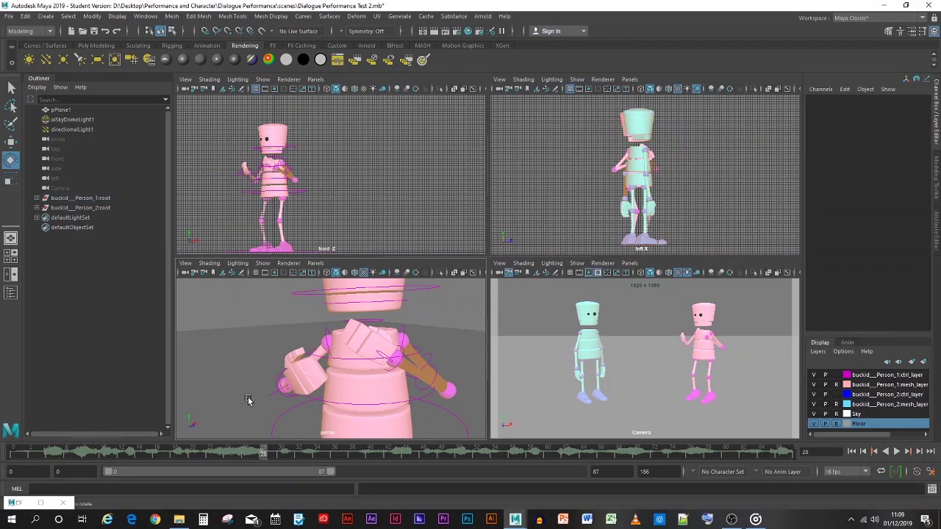
- Try swinging the pink character's right forearm toward the chest at frame 28 and undo the elbow rotation
left_click(274, 384)
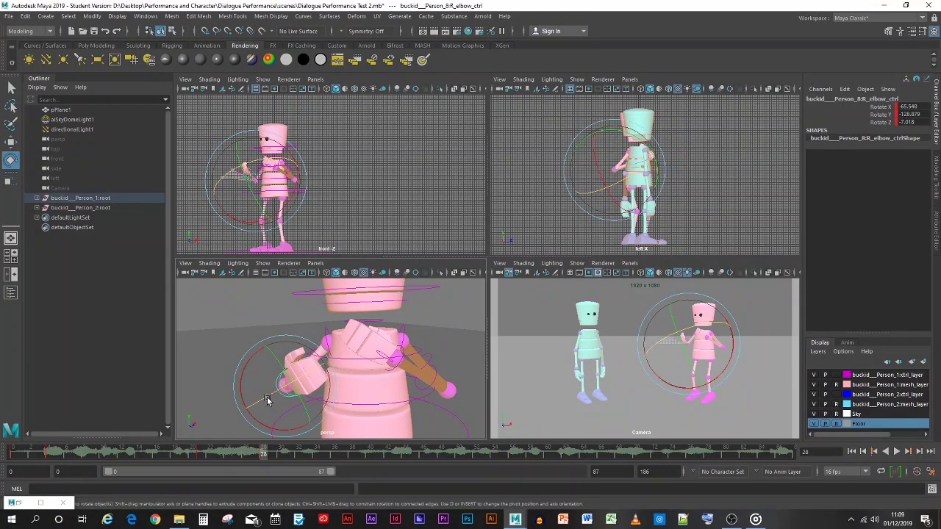
left_click_drag(278, 395, 291, 391)
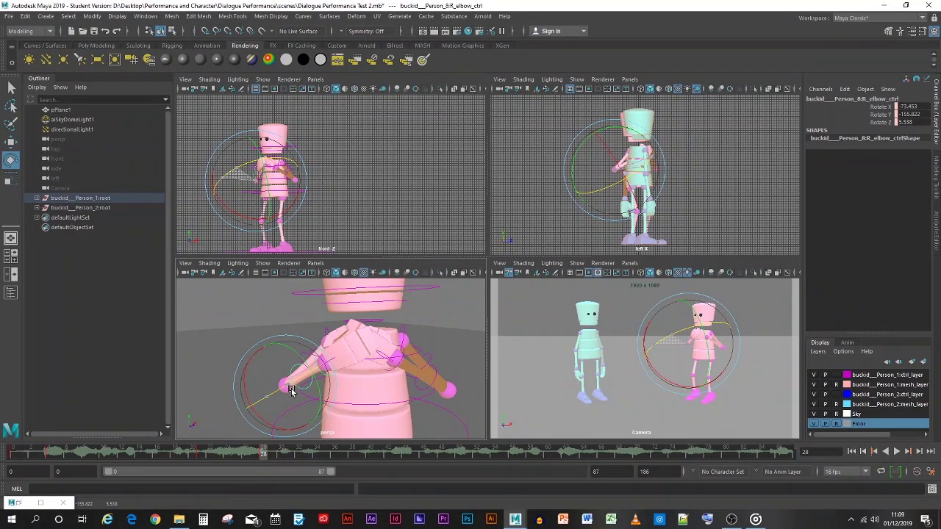
key("ctrl+z")
- At frame 35, rotate the right elbow to about X -74.3, Y -163.6, Z 7.9 and key it
key("alt+v")
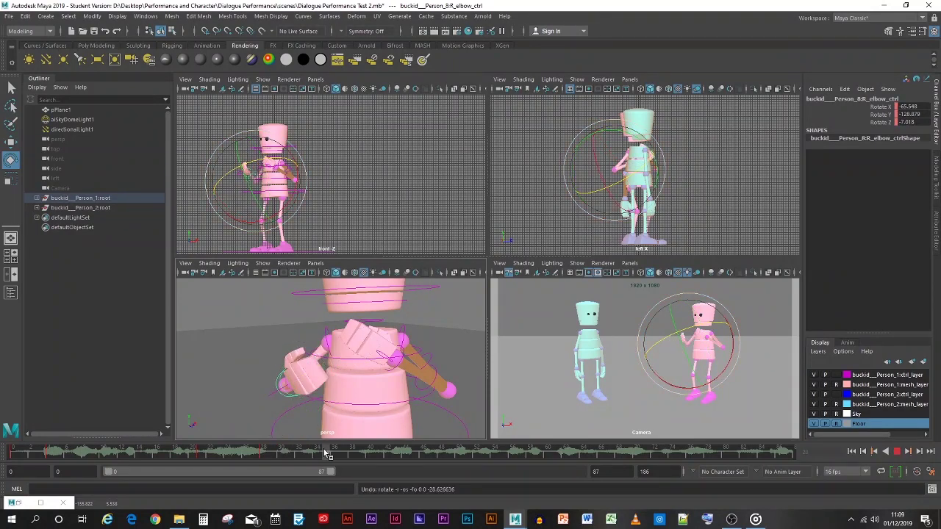
key("alt+v")
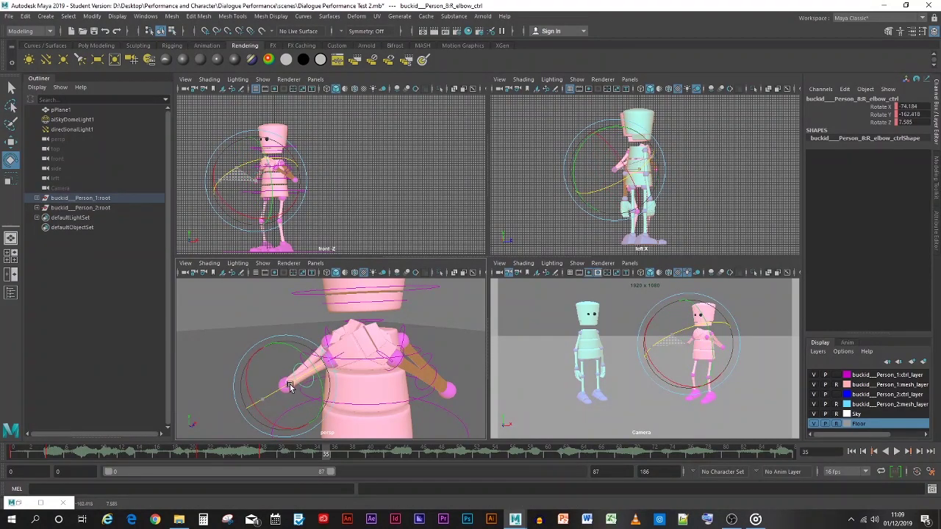
left_click_drag(290, 386, 291, 386)
key("s")
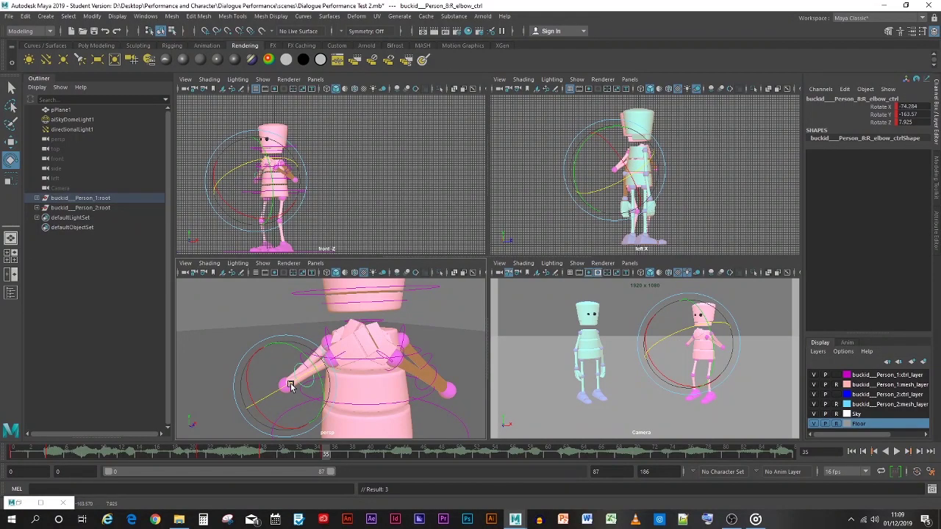
mouse_move(326, 455)
left_mouse_down()
mouse_move(262, 454)
mouse_move(327, 451)
left_mouse_up()
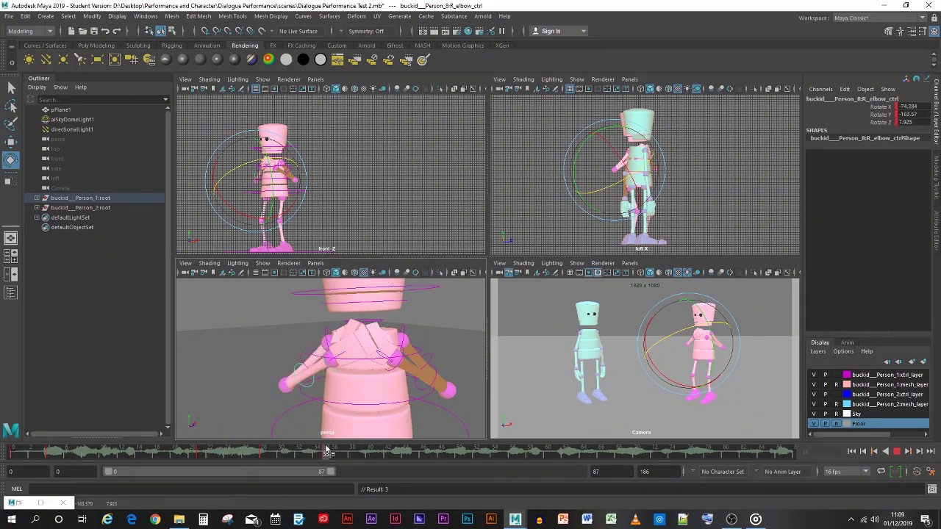
- Lower the right forearm across the waist at frame 35 to about X -81.4, Y -159, Z 30, key it, and scrub the motion
left_click(435, 375)
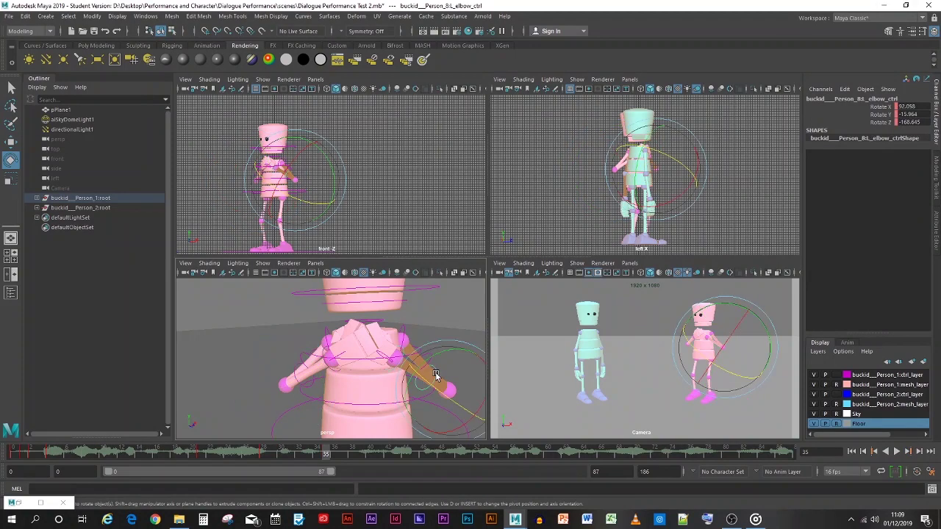
left_click(294, 381)
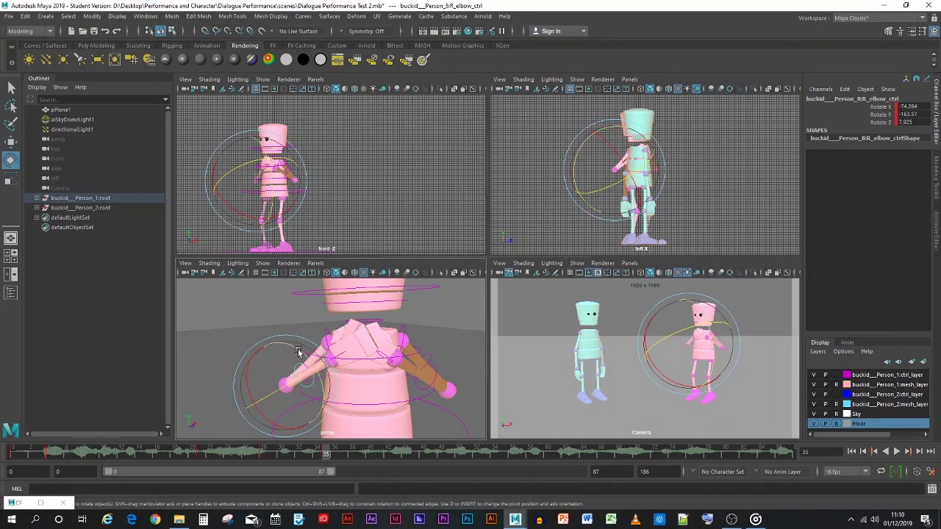
left_click_drag(297, 353, 307, 390)
key("s")
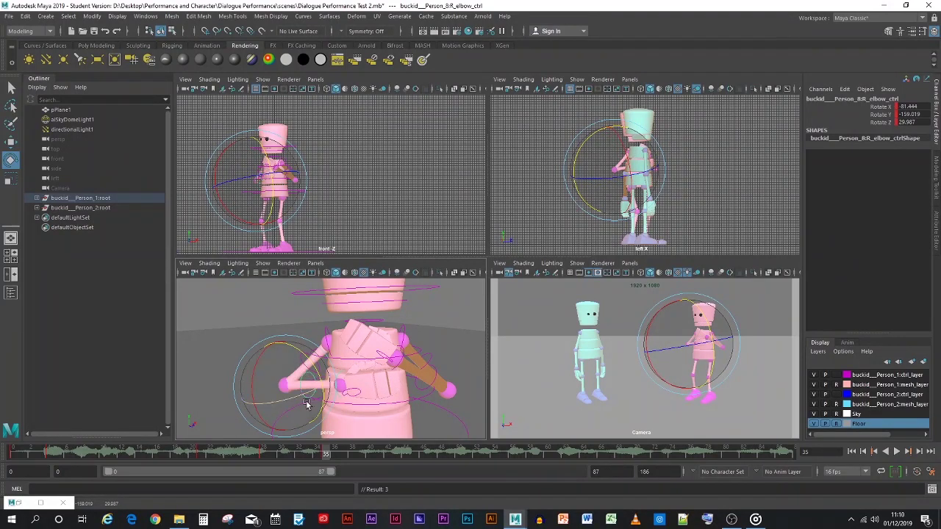
key("alt+v")
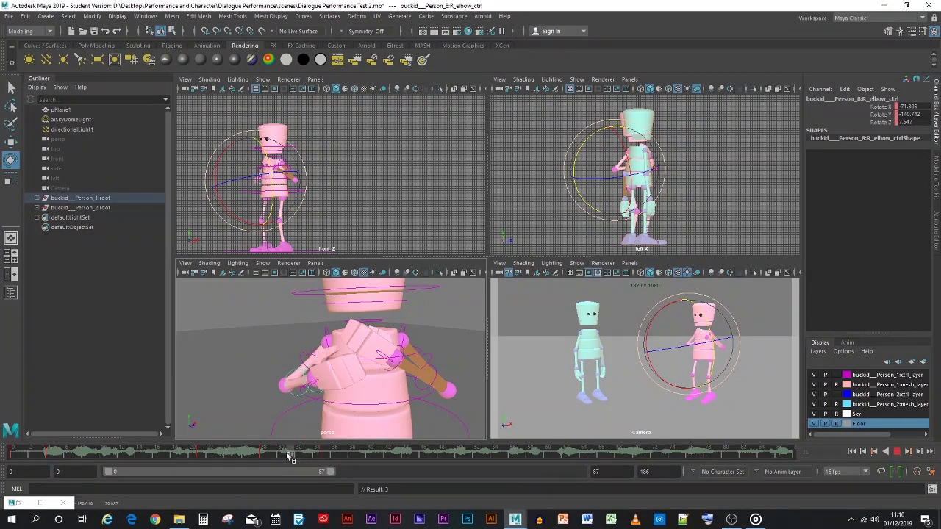
left_click_drag(288, 455, 332, 455)
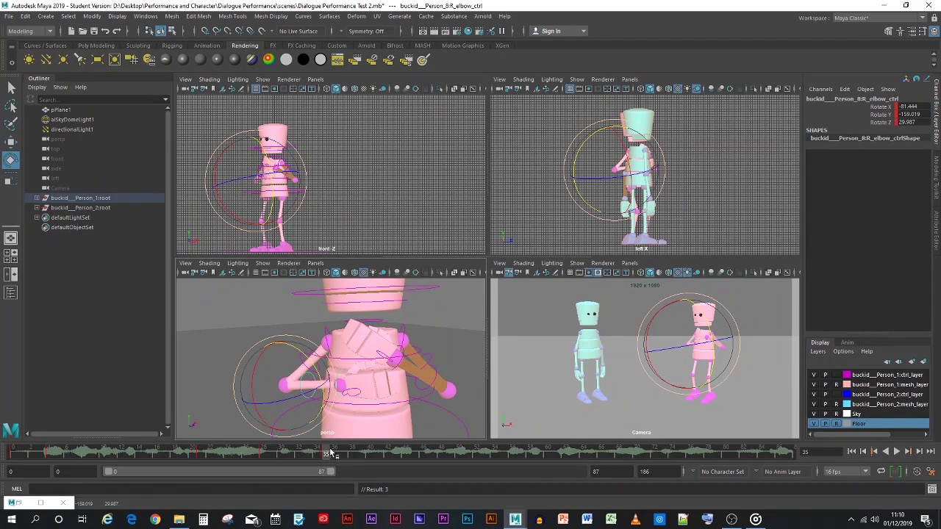
- At frame 35, lower the left forearm, rotate the left shoulder to about X 4.1, Y 2.6, Z -16.2, and key the shoulder
left_click(434, 377)
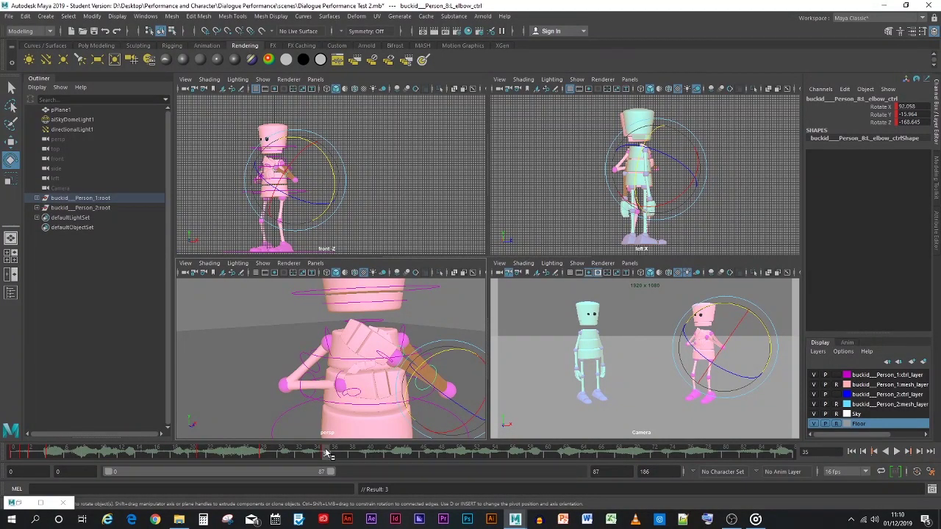
mouse_move(330, 449)
left_mouse_down()
mouse_move(394, 454)
mouse_move(221, 453)
mouse_move(327, 454)
left_mouse_up()
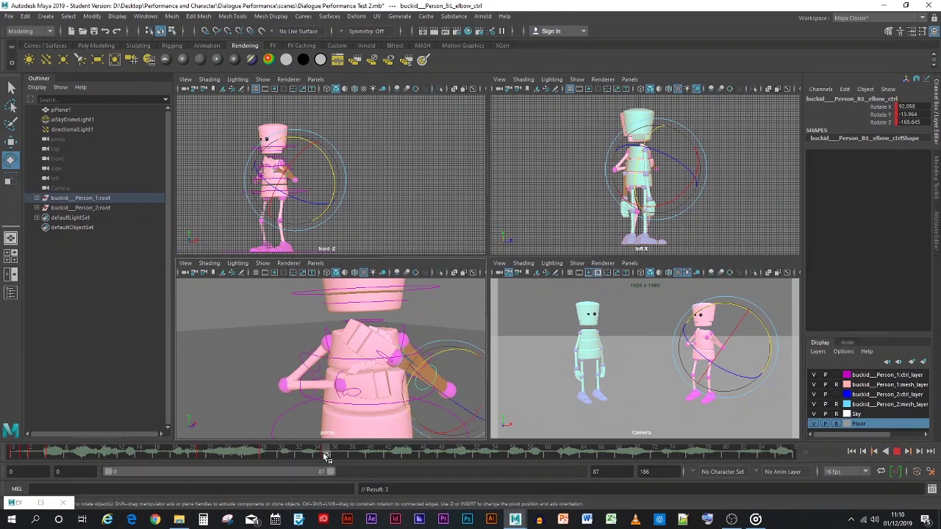
left_click_drag(433, 382, 465, 410)
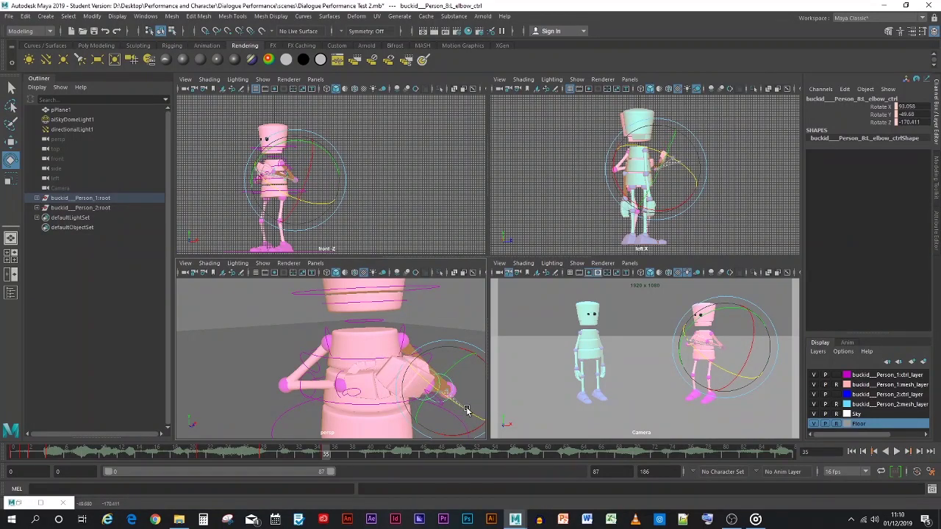
left_click(430, 321)
left_click(434, 368)
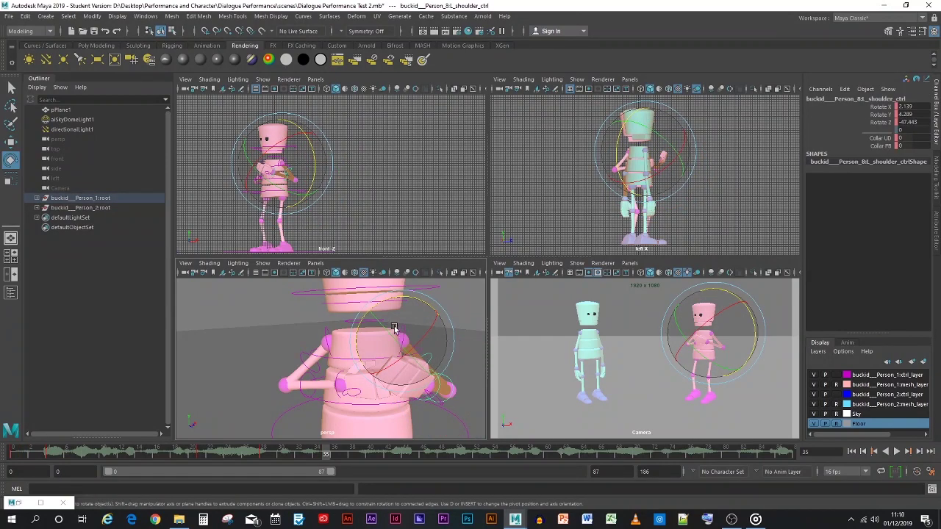
left_click_drag(383, 302, 350, 307)
key("s")
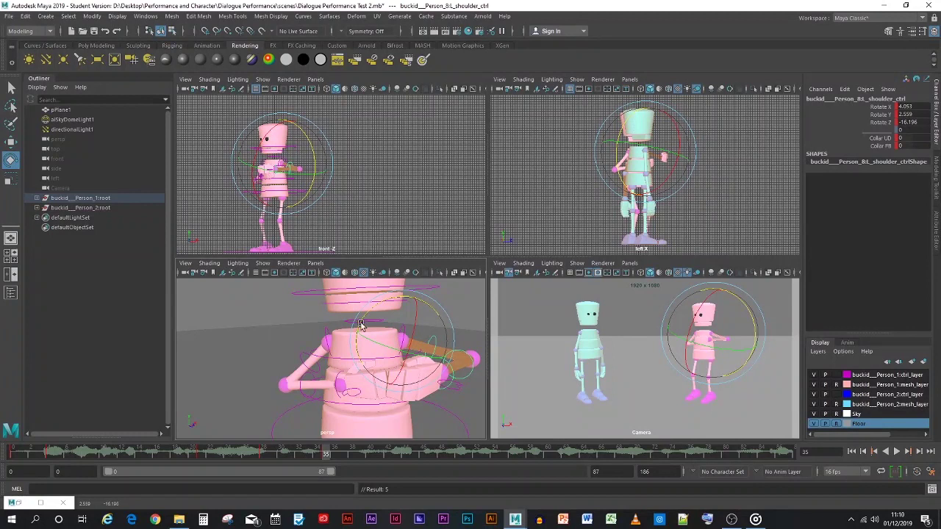
- Extend the left forearm outward at frame 35 to about X 267.2, Y -45.8, Z -346 and key the elbow
left_click(473, 369)
left_click_drag(469, 369, 525, 380)
key("s")
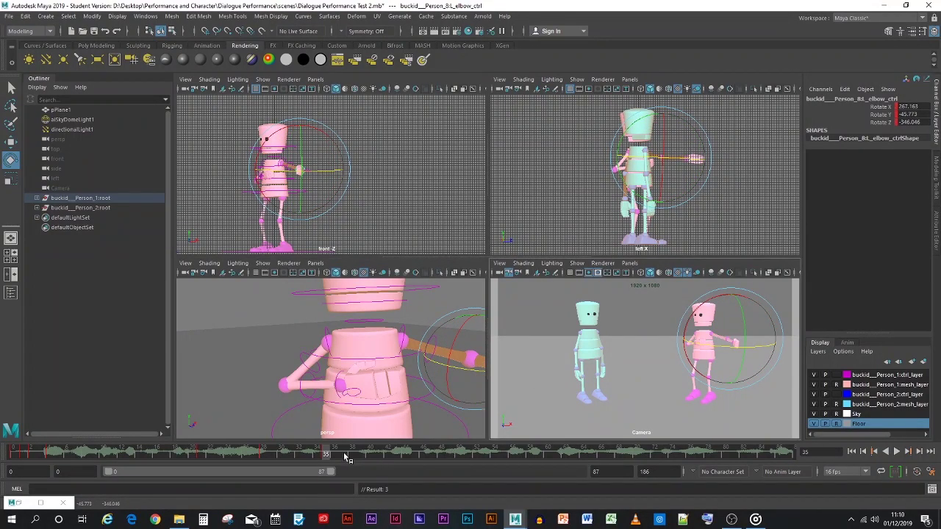
- Scrub the dialogue from frame 35 to 42, fold the left elbow to about X 276.8, Y -157.9, Z -360.9, key it, and deselect
left_click_drag(329, 456, 325, 436)
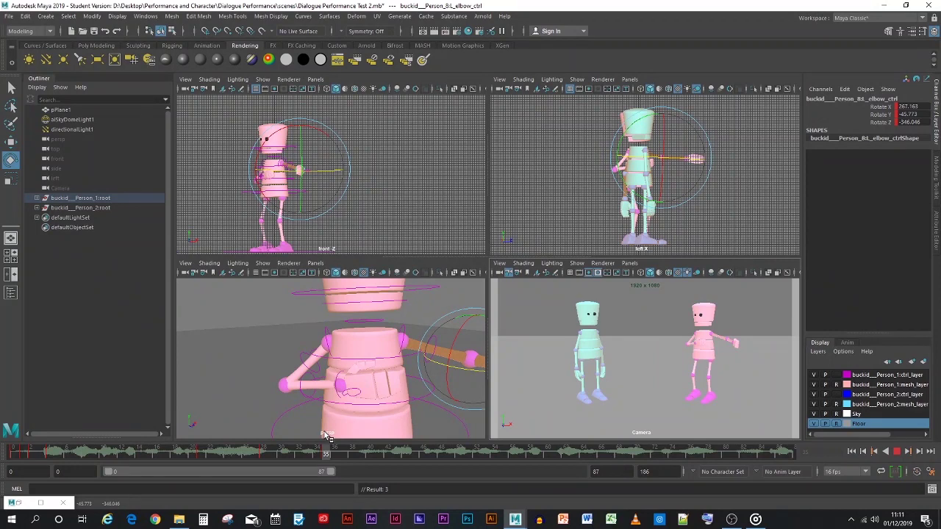
mouse_move(329, 454)
left_mouse_down()
mouse_move(264, 459)
mouse_move(332, 462)
left_mouse_up()
left_click_drag(332, 462, 351, 461)
left_click_drag(323, 457, 388, 458)
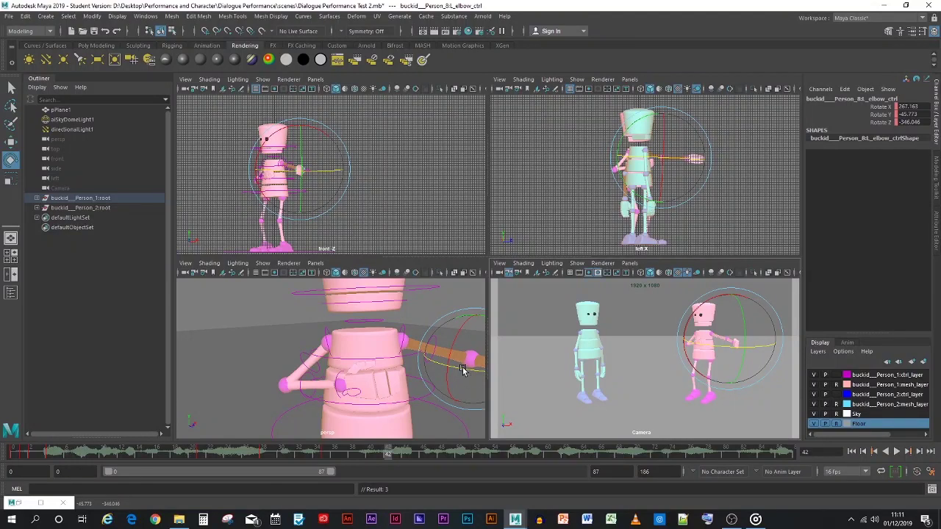
left_click_drag(463, 370, 435, 351)
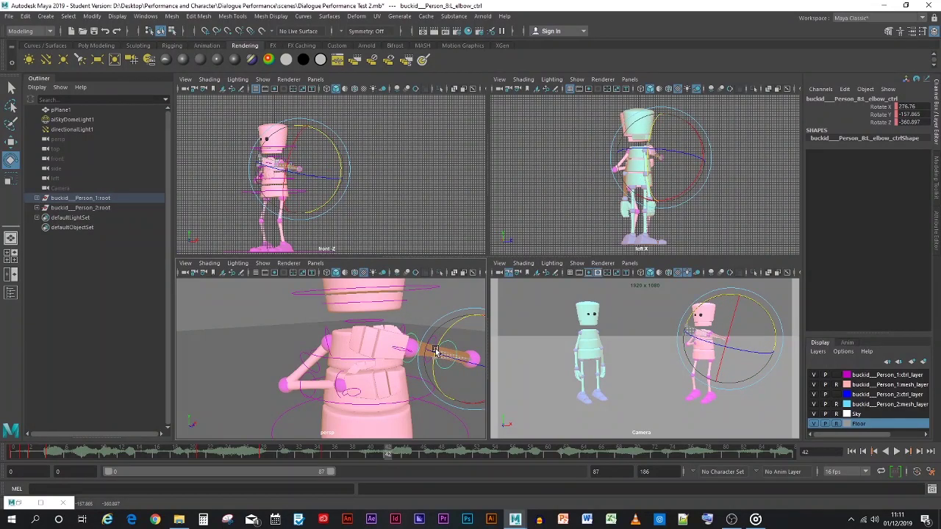
key("s")
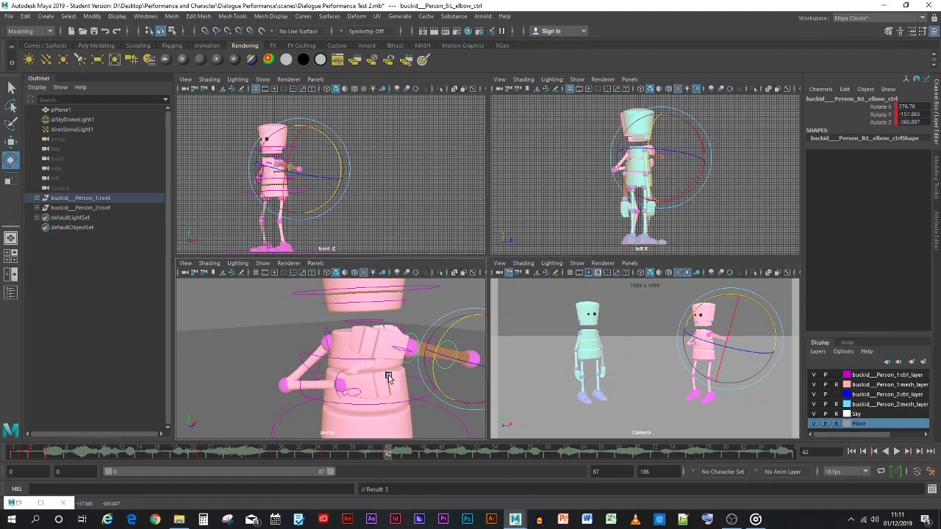
left_click(293, 326)
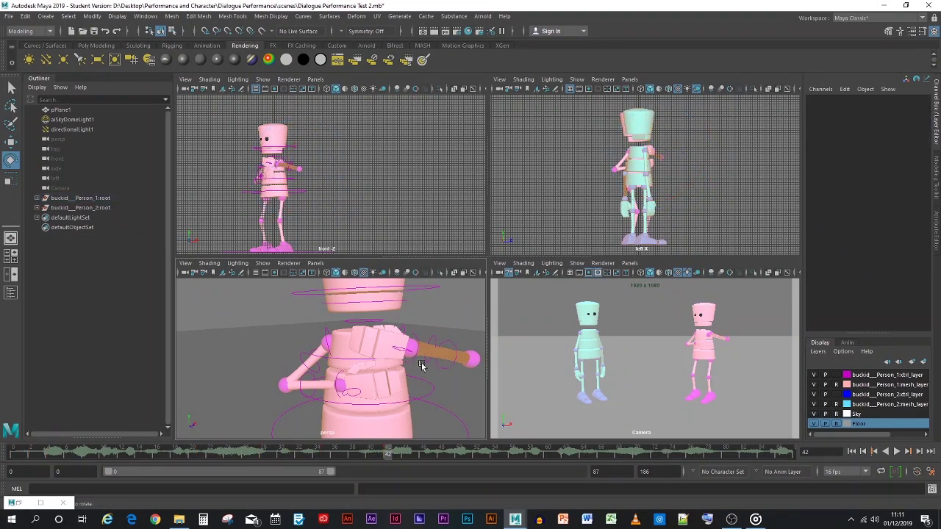
- Return to frame 35, select the pink character's right shoulder control and key its current rotation
left_click(300, 358)
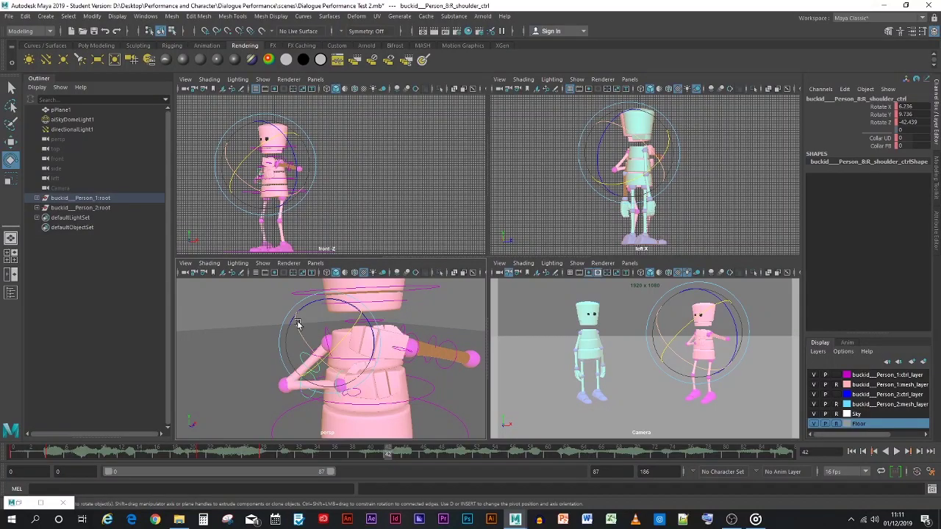
left_click(455, 357)
left_click(455, 359)
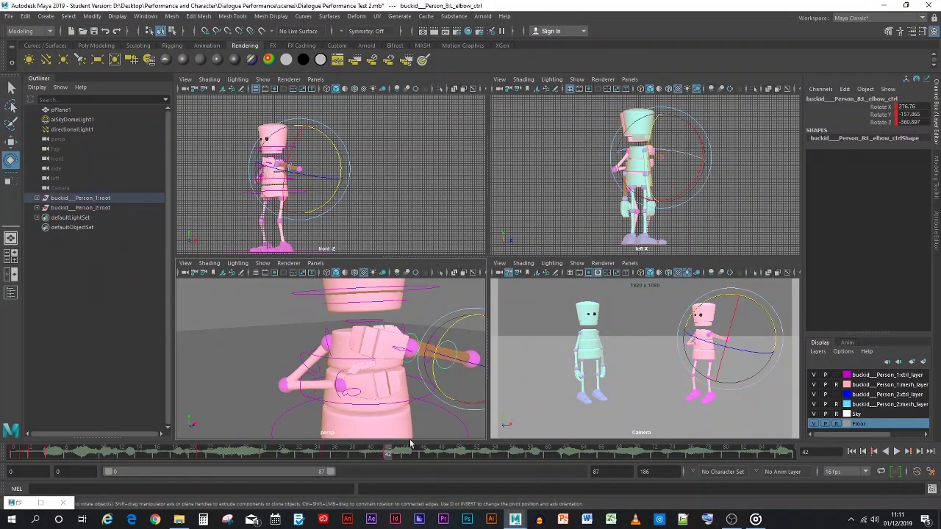
left_click(302, 386)
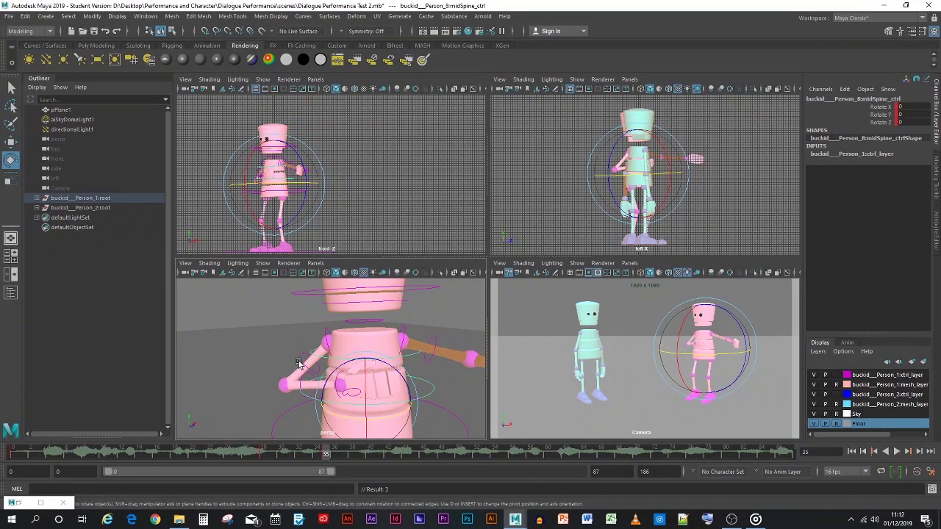
left_click(303, 362)
left_click(303, 362)
key("s")
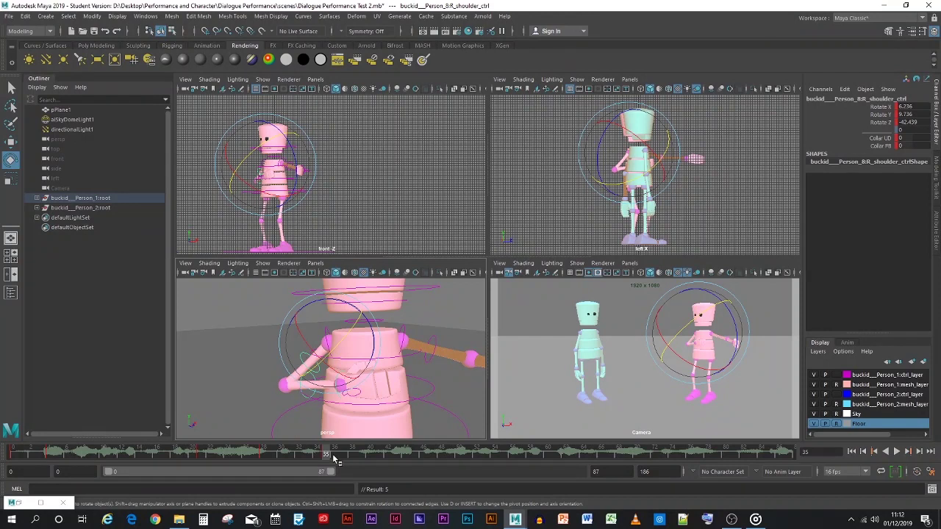
- Check the left shoulder and elbow rotations at frame 35, scrub to frame 42 to compare the arm poses, and deselect
left_click(434, 353)
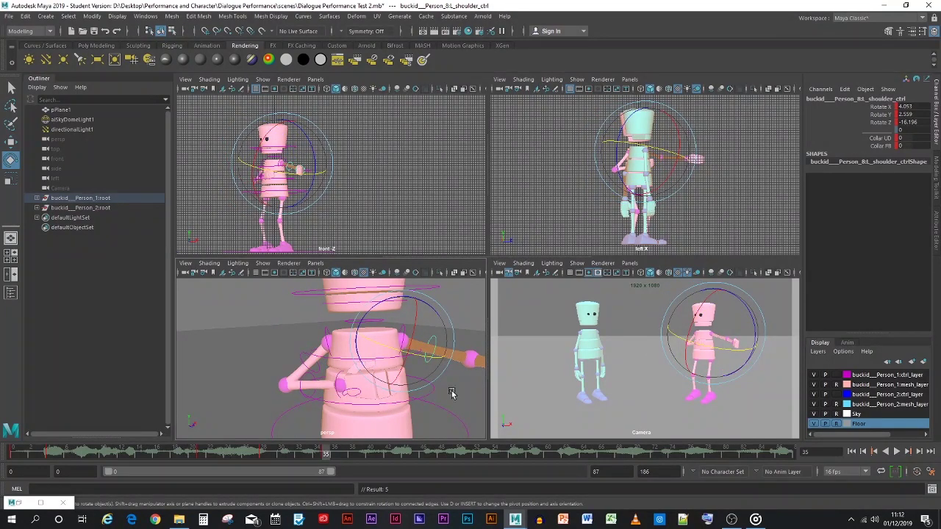
scroll(463, 381, "down", 3)
left_click(437, 370)
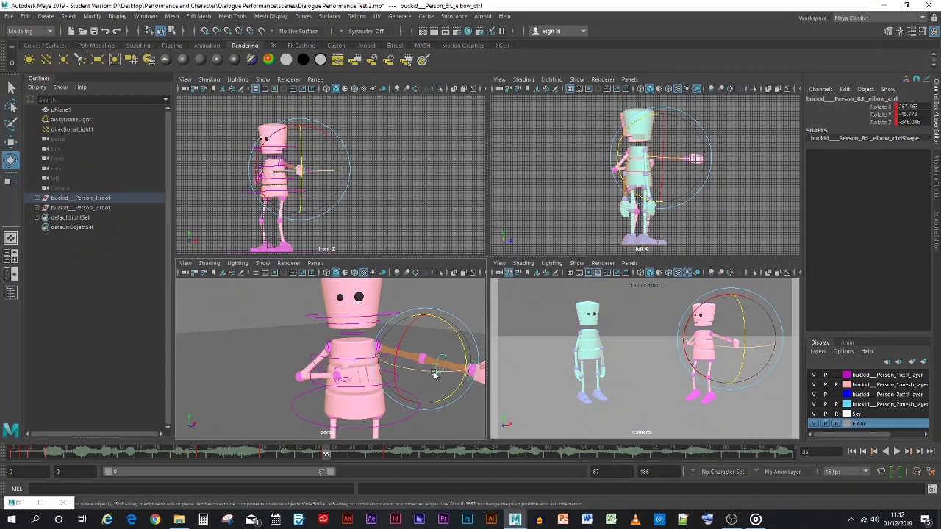
left_click_drag(336, 450, 388, 450)
left_click(276, 311)
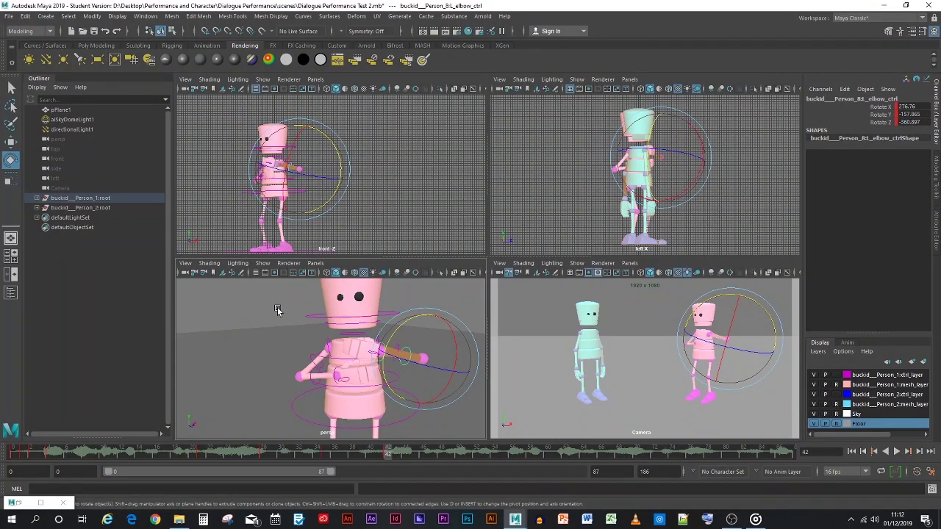
left_click(309, 363)
left_click(263, 360)
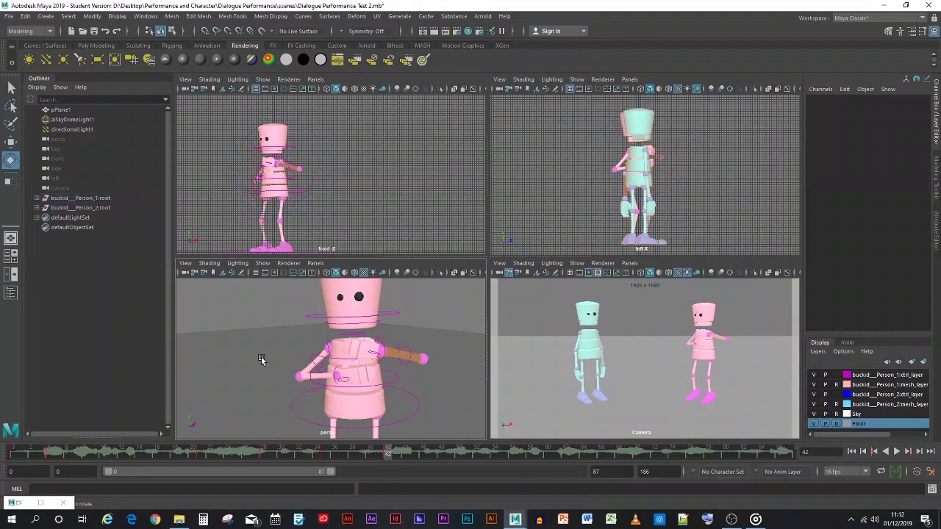
- At frame 42, rotate the right shoulder to about X 10.6, Y 4.5, Z -8.2 to raise the upper arm
left_click(314, 369)
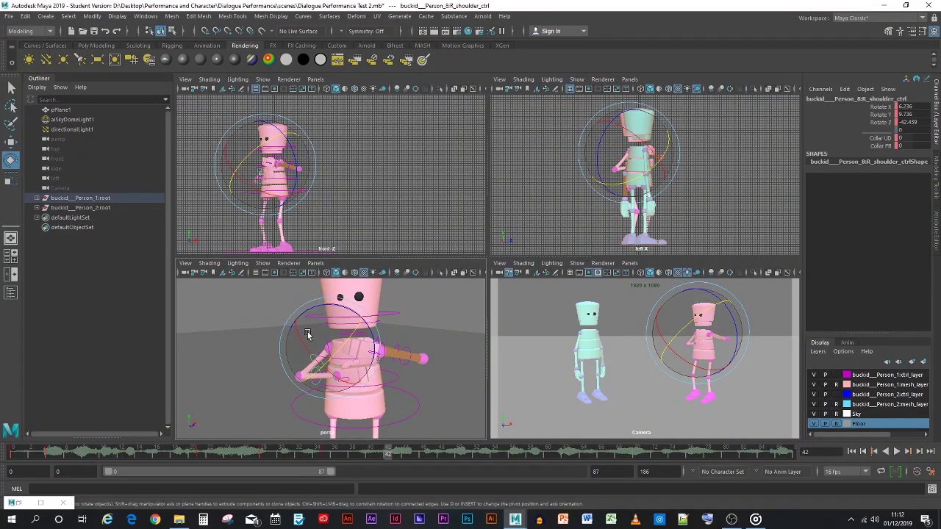
left_click_drag(312, 310, 338, 314)
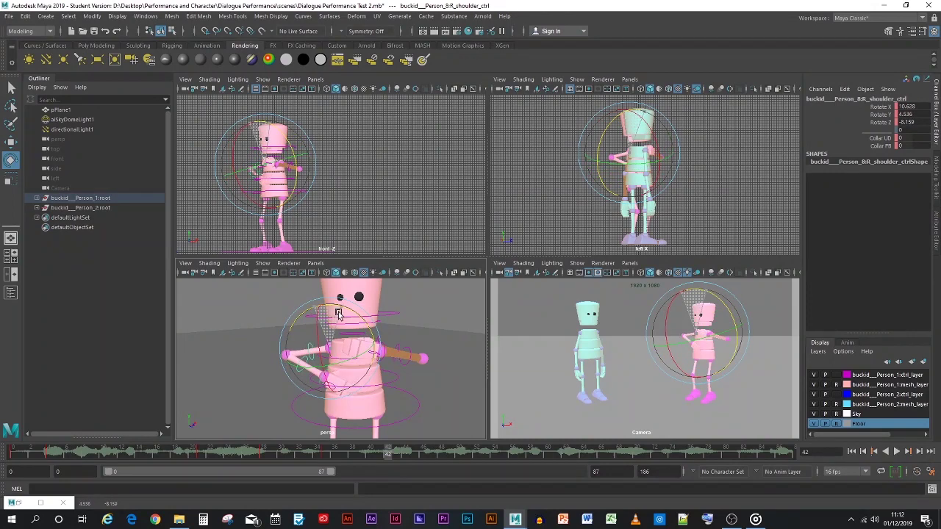
left_click(301, 365)
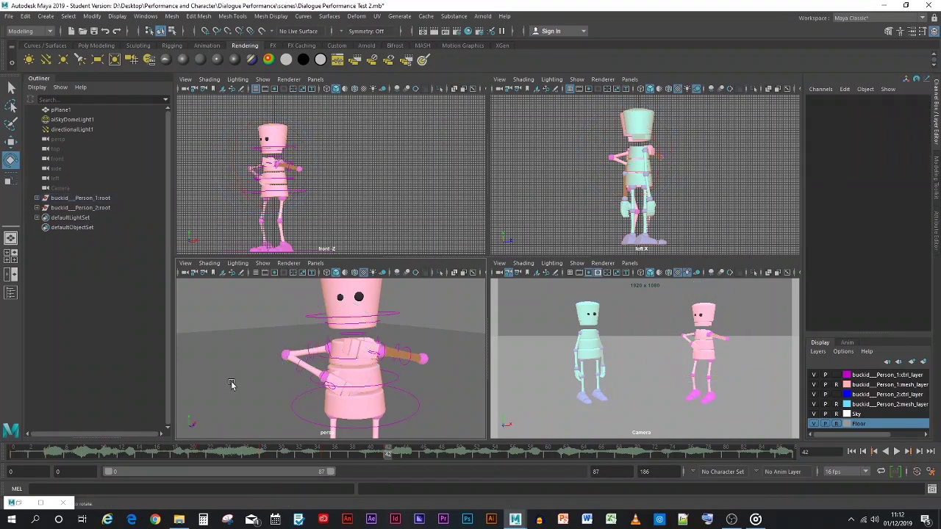
- Extend the right forearm outward at frame 42 to about X 60.4, Y -128.6, Z -154.4, key the elbow, and play the motion
left_click(302, 365)
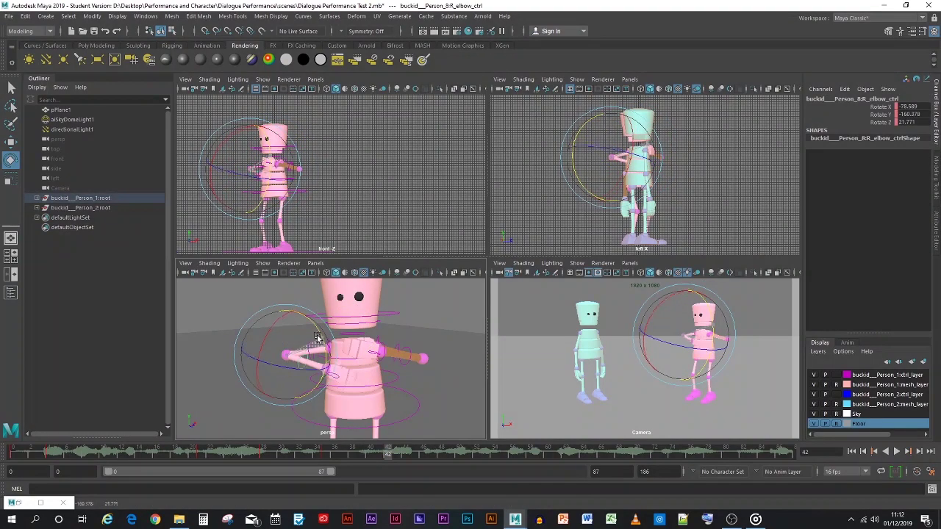
left_click_drag(310, 326, 275, 359)
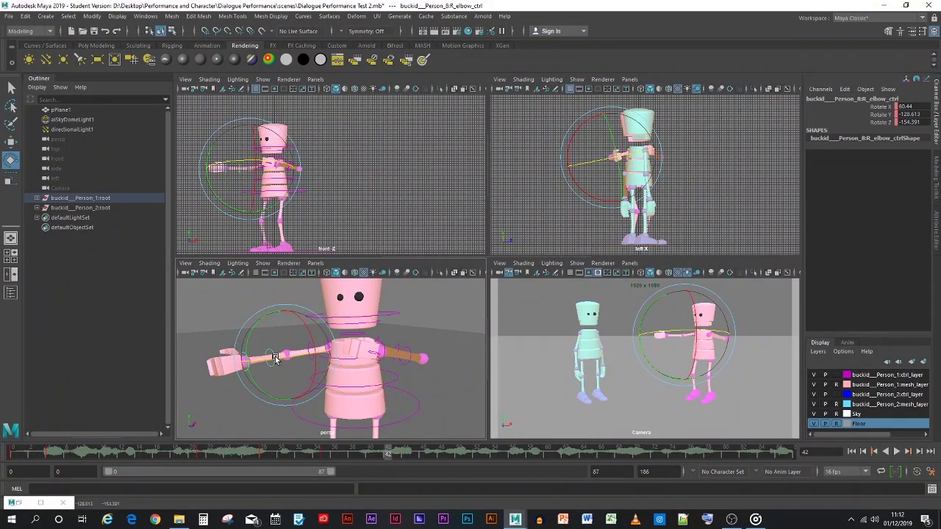
key("s")
key("alt+v")
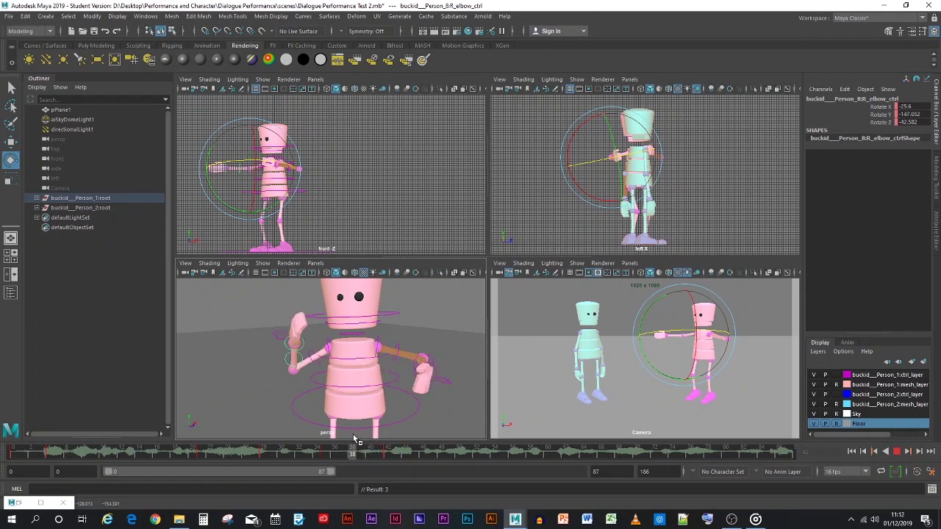
- At frame 38, rotate the right elbow to about X -47.6, Y -119.4, Z -13.5 and key it as an in-between pose
mouse_move(353, 439)
left_mouse_down()
mouse_move(323, 434)
mouse_move(371, 449)
mouse_move(333, 455)
mouse_move(388, 450)
mouse_move(352, 451)
left_mouse_up()
left_click_drag(295, 351, 295, 387)
key("s")
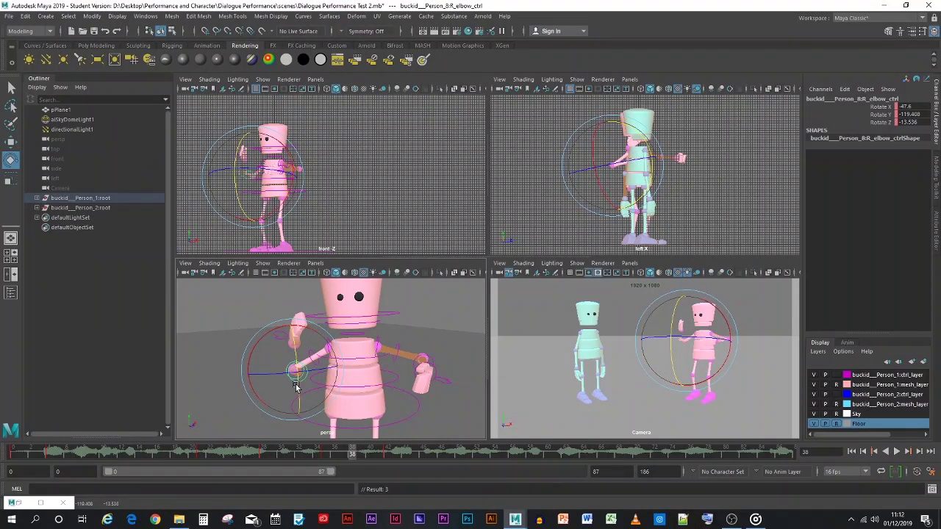
- At frame 40, rotate the right elbow to about X 25.5, Y -111.7, Z -107.2, key it, and scrub the motion
key("alt+v")
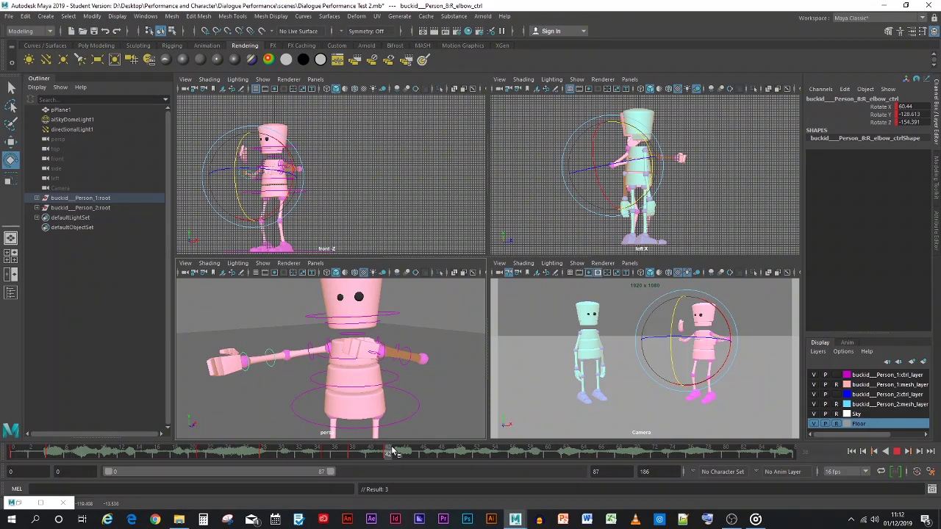
left_click_drag(393, 451, 372, 451)
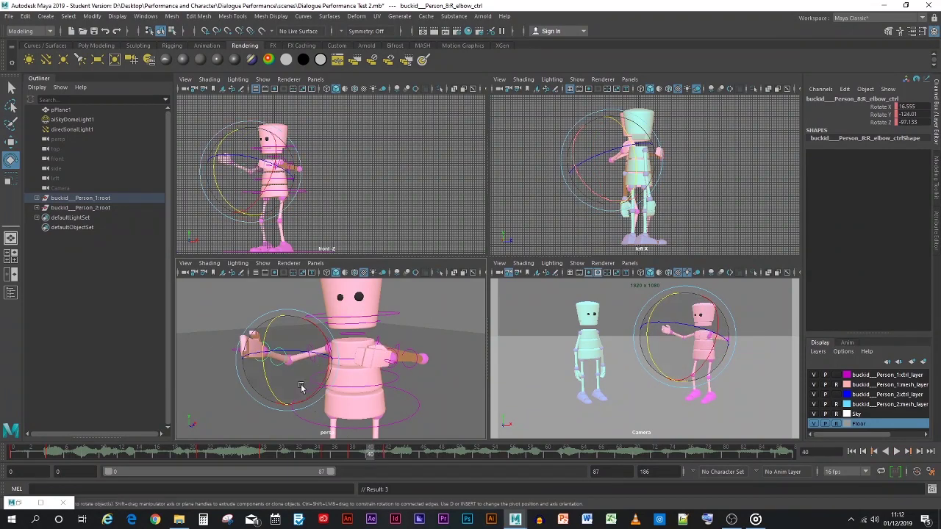
left_click_drag(263, 349, 270, 360)
key("s")
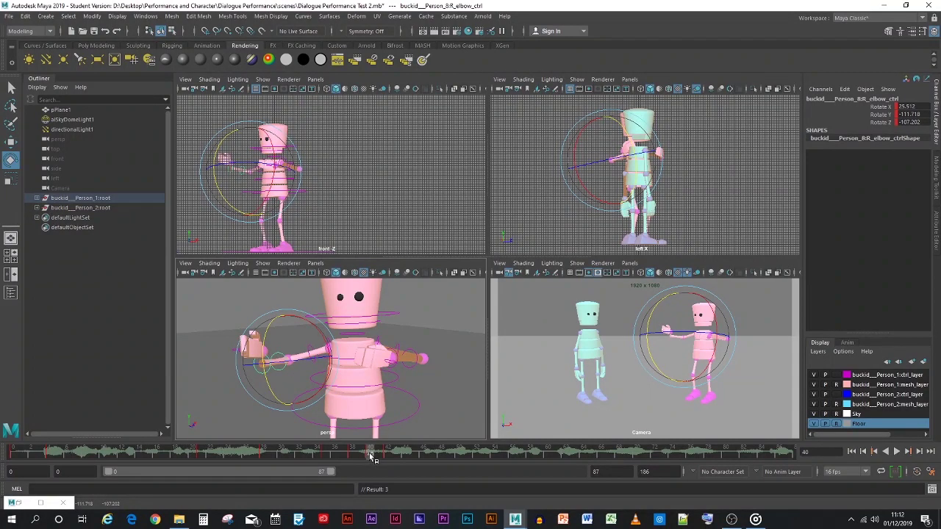
mouse_move(370, 454)
left_mouse_down()
mouse_move(388, 455)
mouse_move(327, 453)
mouse_move(379, 454)
left_mouse_up()
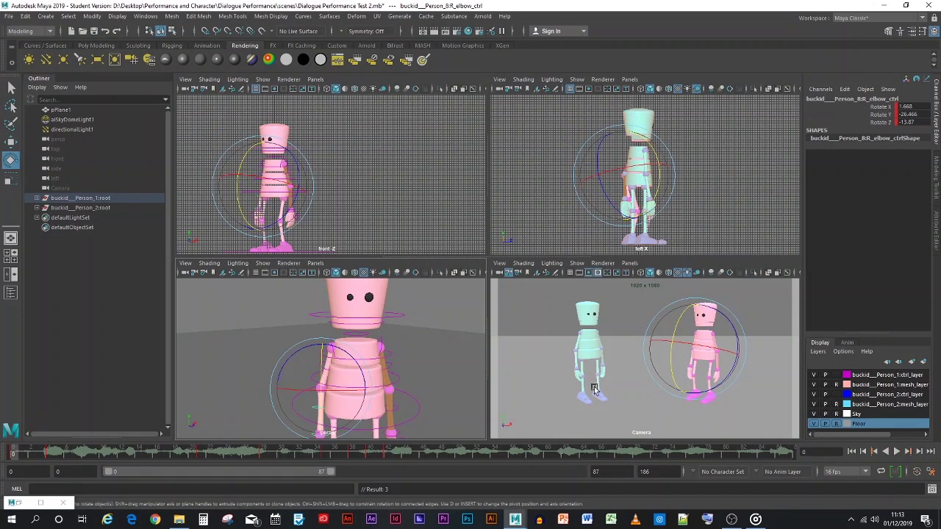
- Deselect the controls, play the dialogue animation from the start, and scrub through to frame 46 to review the arm gestures
left_click(675, 438)
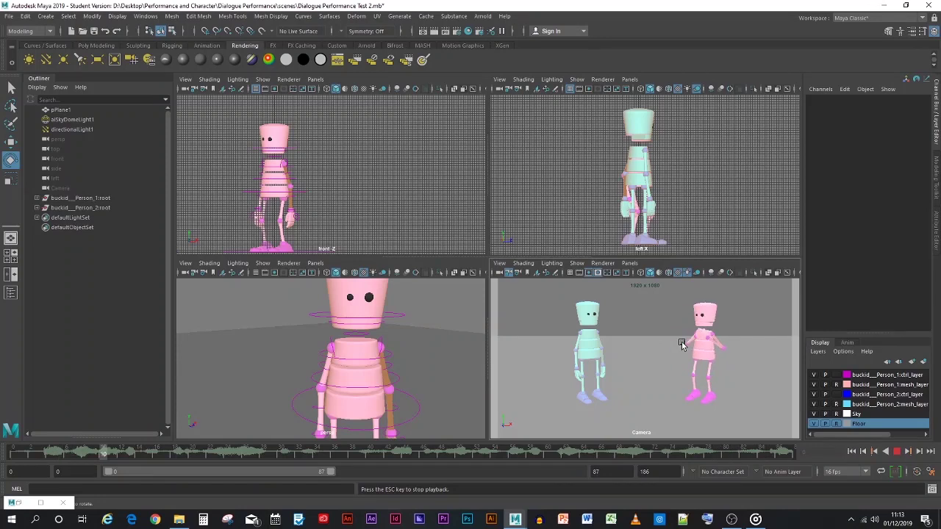
left_click(896, 452)
left_click_drag(24, 456, 415, 447)
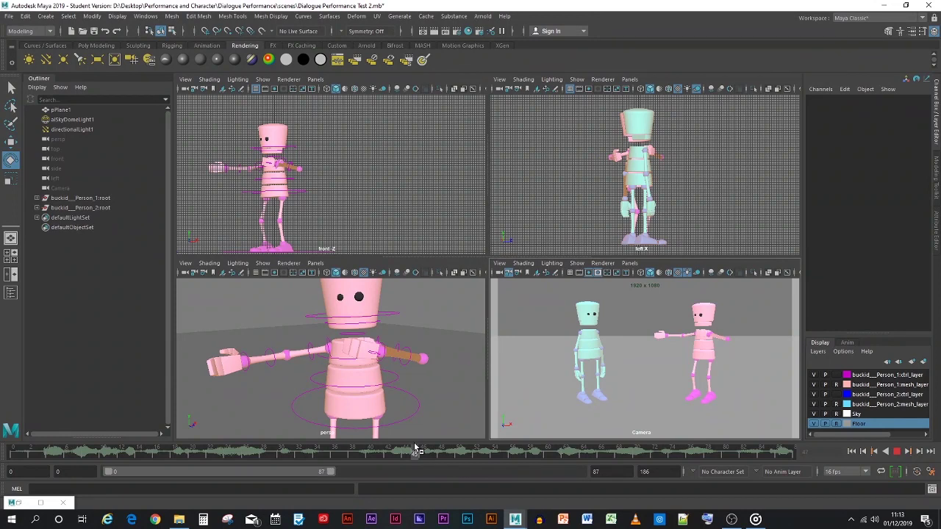
mouse_move(413, 448)
left_mouse_down()
mouse_move(4, 453)
mouse_move(369, 455)
mouse_move(457, 474)
mouse_move(4, 447)
mouse_move(364, 456)
mouse_move(414, 460)
mouse_move(424, 473)
left_mouse_up()
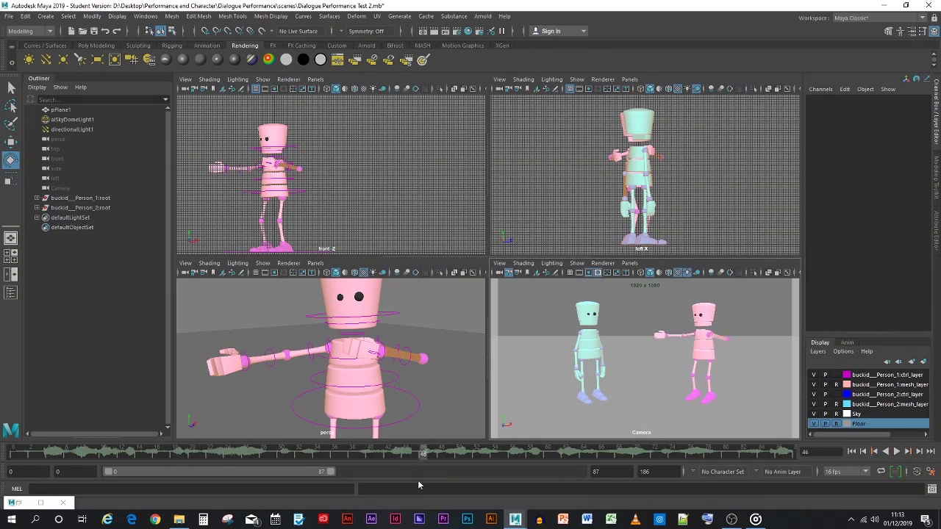
- Select the right shoulder and scrub the dialogue between frames 28 and 35 to examine the timing of its gesture
left_click(310, 352)
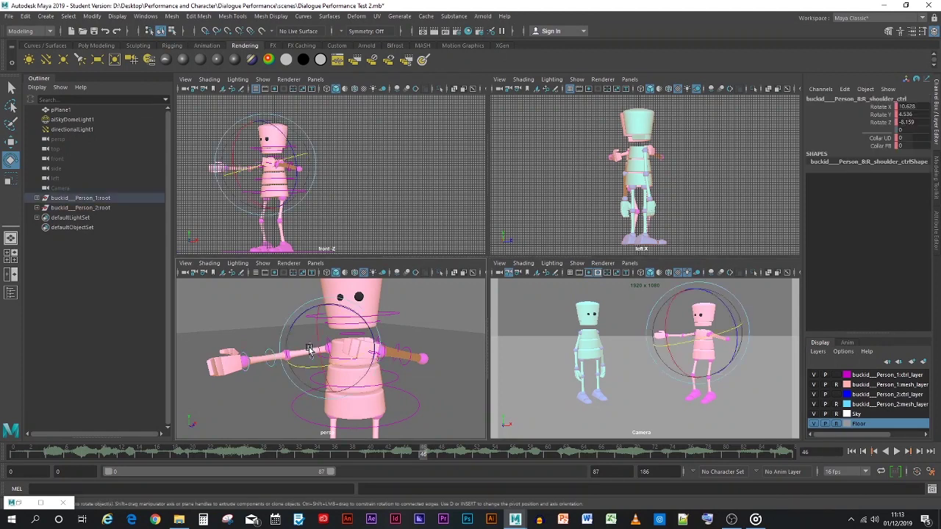
left_click_drag(325, 455, 263, 453)
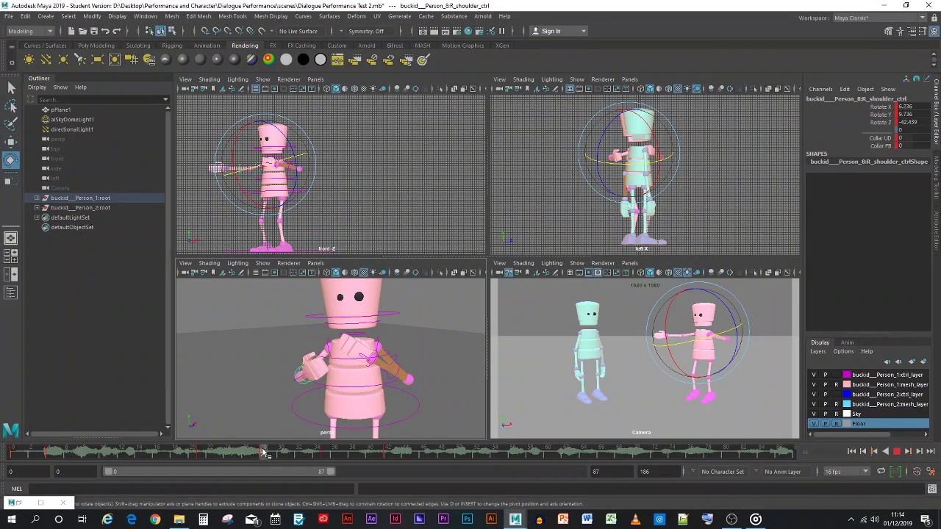
left_click_drag(263, 452, 327, 457)
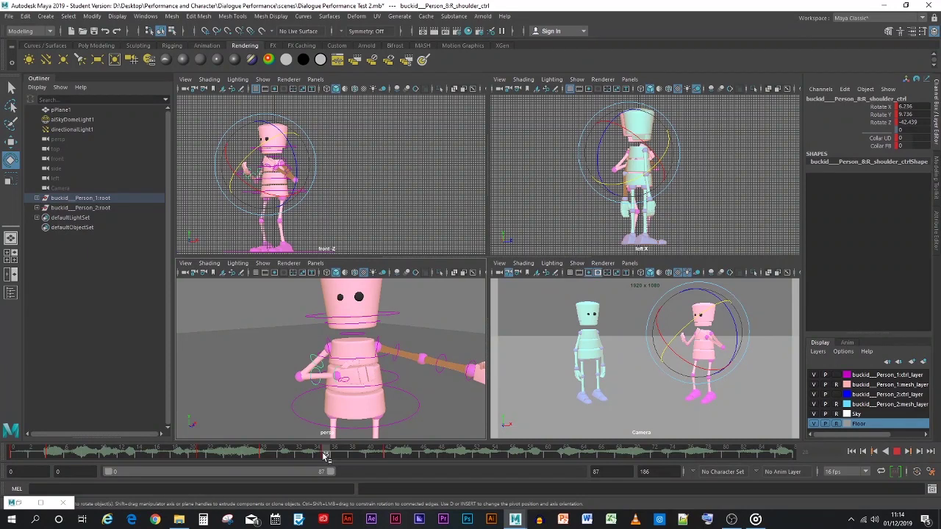
left_click_drag(327, 455, 263, 461)
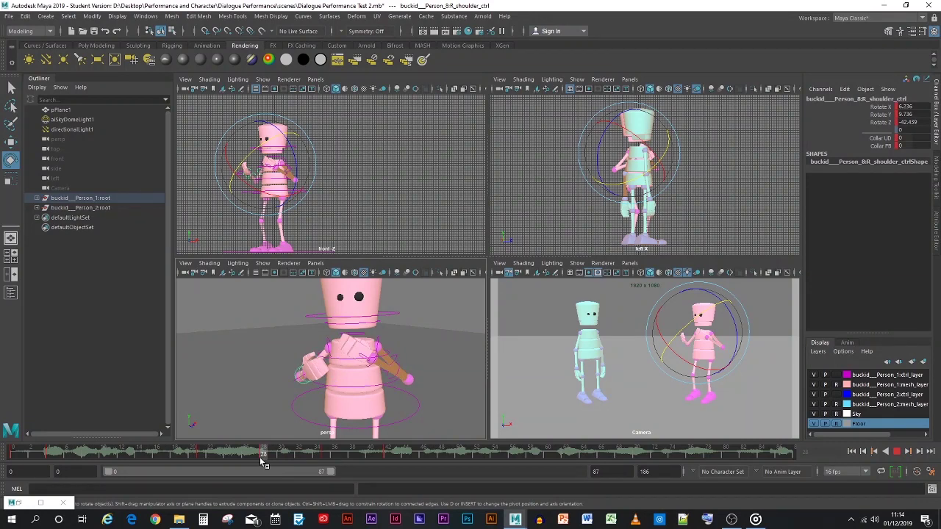
left_click_drag(260, 459, 261, 458)
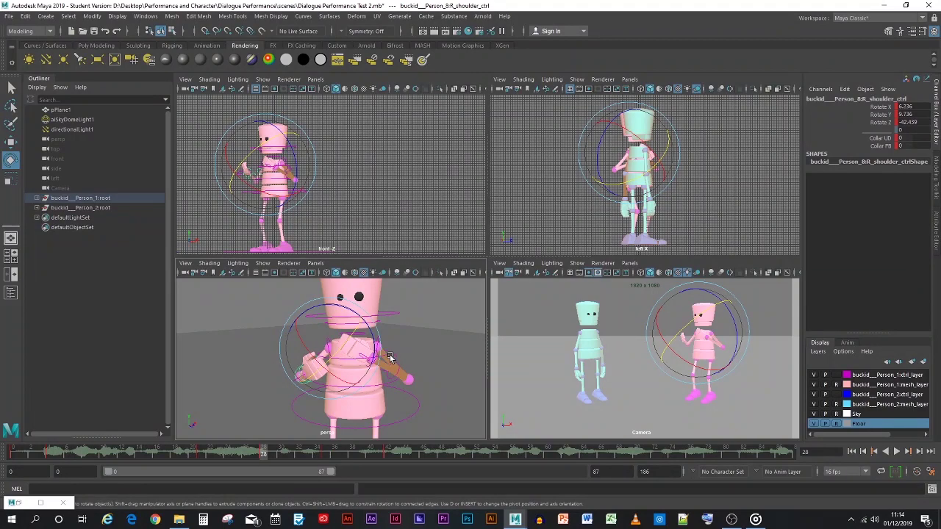
- Select the left shoulder and compare its arm poses at frames 28, 35 and 46
left_click(403, 367)
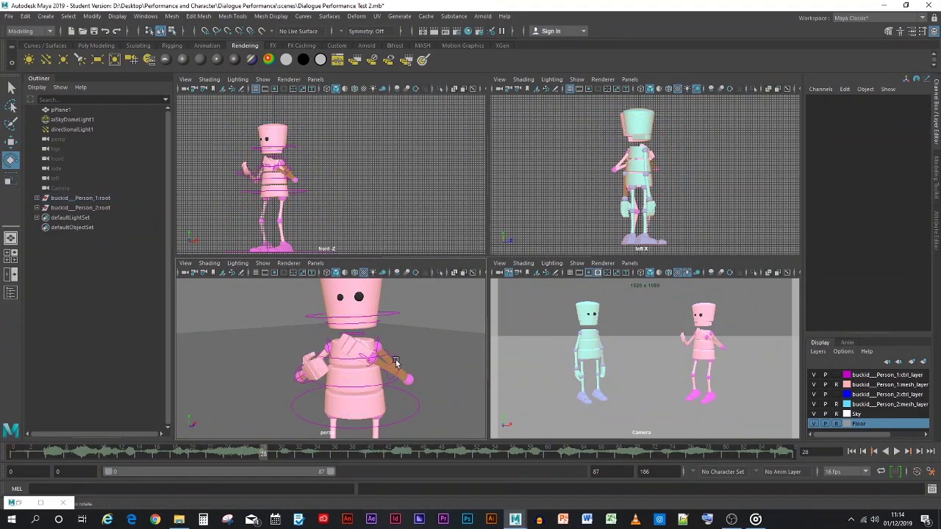
left_click(395, 362)
left_click(328, 455)
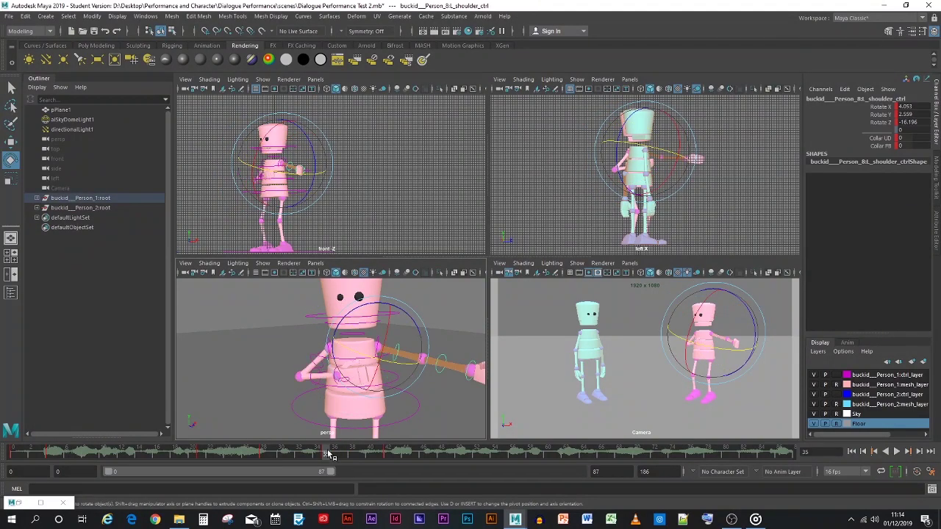
left_click_drag(328, 455, 353, 453, "shift")
left_click(424, 455)
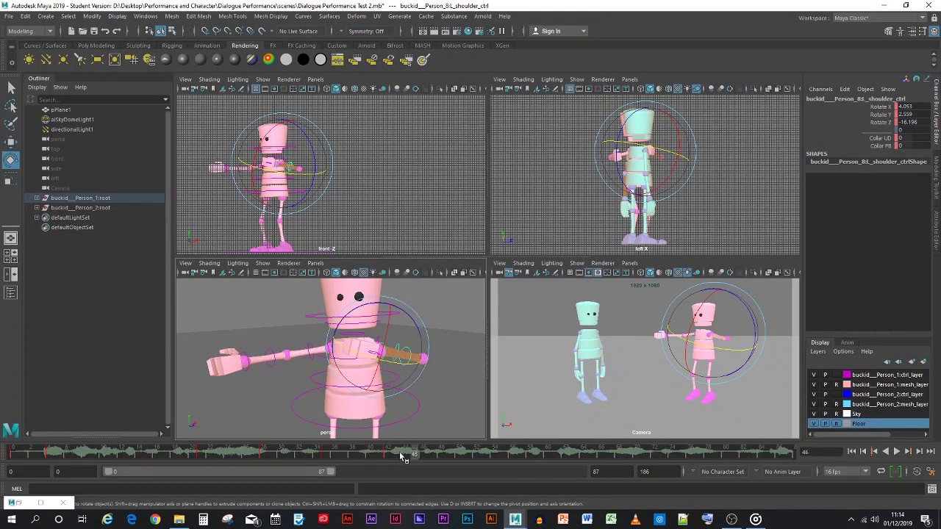
- Scrub the dialogue audio around frames 42 to 44 and back to frame 35 to examine the timing of the arm gesture
key("alt+v")
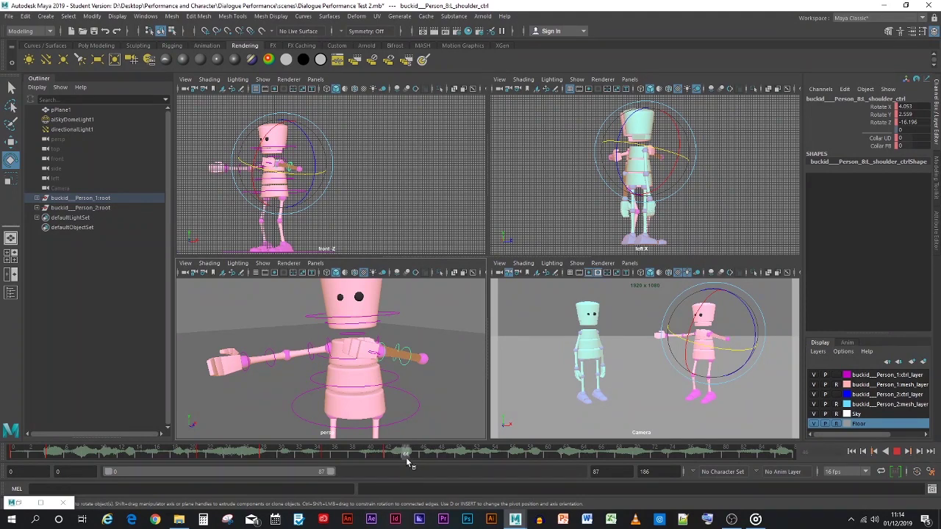
left_click_drag(408, 462, 386, 461)
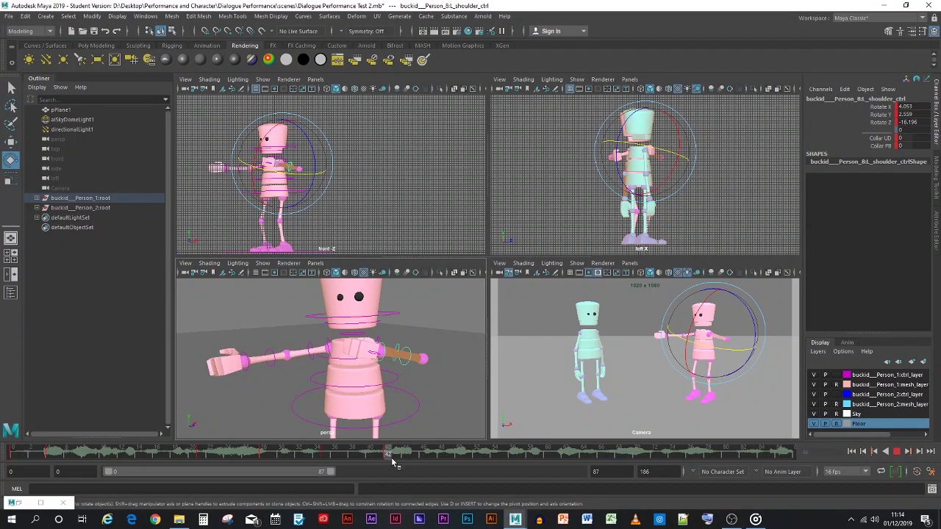
mouse_move(392, 463)
left_mouse_down()
mouse_move(410, 459)
mouse_move(22, 441)
mouse_move(267, 467)
mouse_move(393, 467)
left_mouse_up()
mouse_move(396, 464)
left_mouse_down()
mouse_move(207, 459)
mouse_move(566, 461)
mouse_move(7, 428)
mouse_move(100, 416)
mouse_move(405, 450)
left_mouse_up()
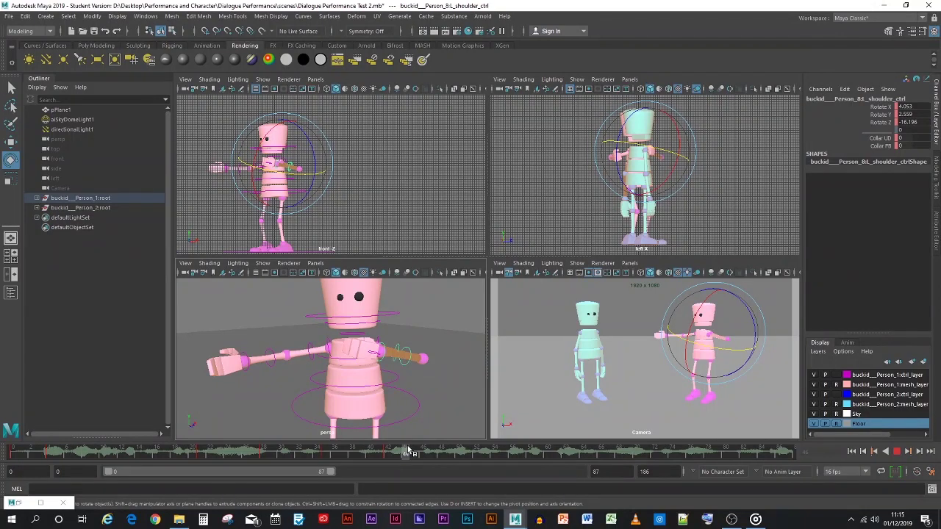
left_click_drag(409, 451, 327, 471)
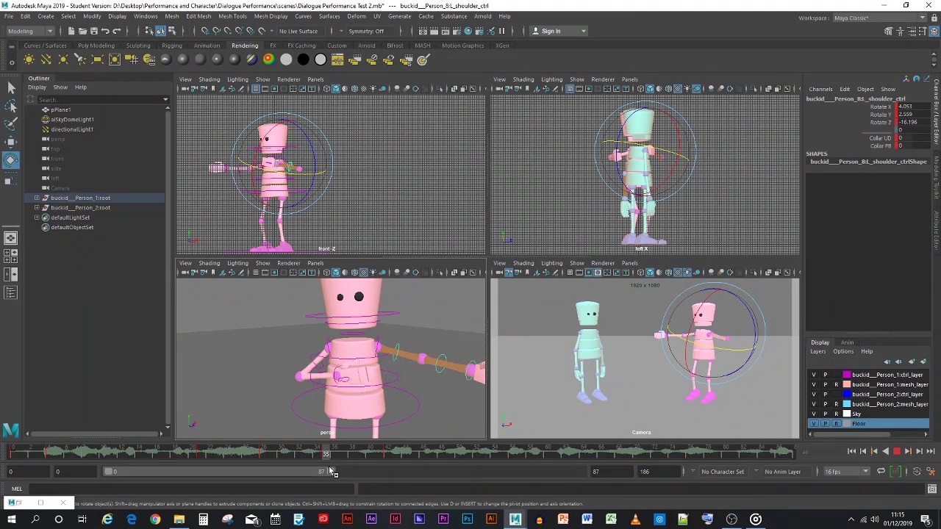
left_click_drag(330, 471, 330, 473)
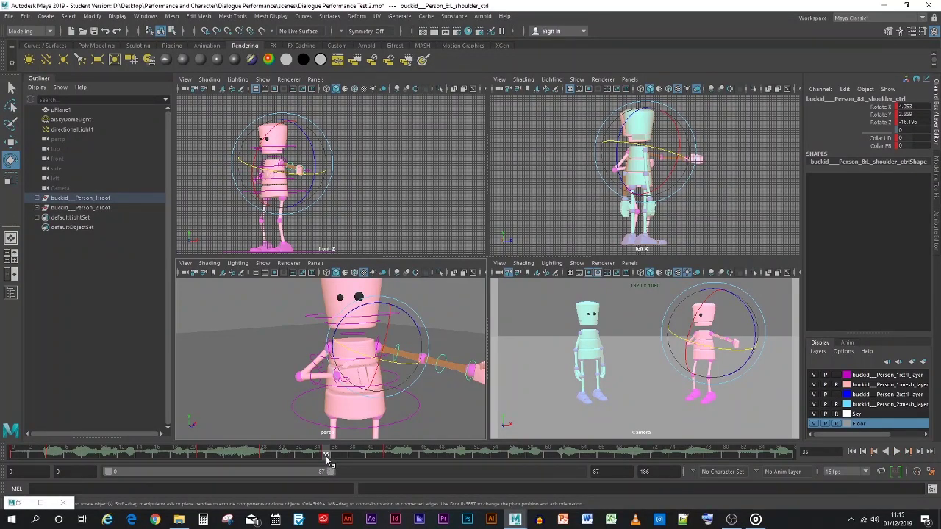
- Scrub the dialogue from frame 35 to 42 and open a compact Graph Editor window showing the left shoulder's curves
left_click_drag(328, 461, 397, 445)
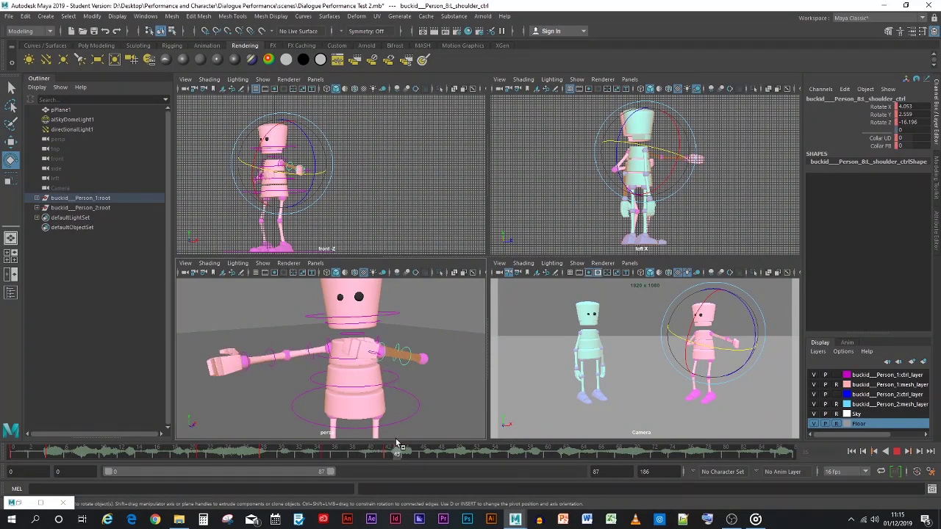
mouse_move(397, 445)
left_mouse_down()
mouse_move(326, 451)
mouse_move(391, 449)
left_mouse_up()
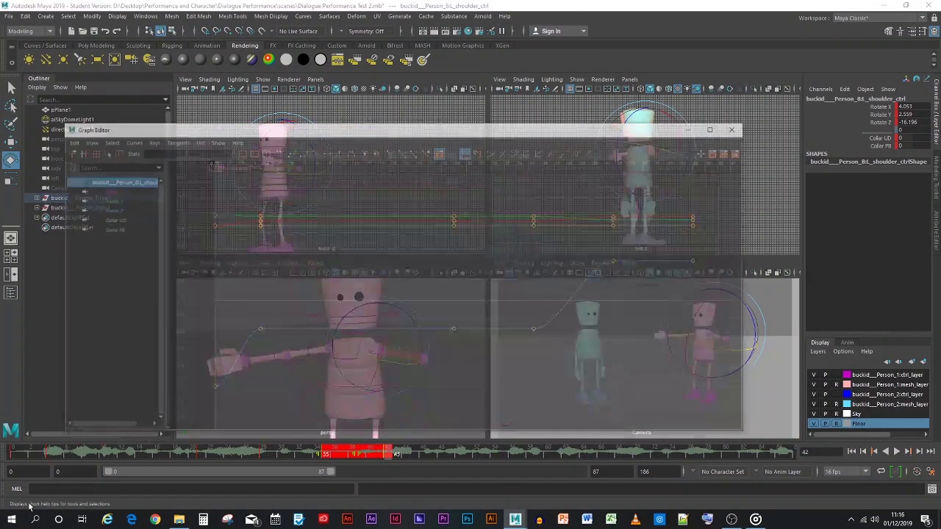
left_click(27, 502)
left_click_drag(409, 86, 493, 135)
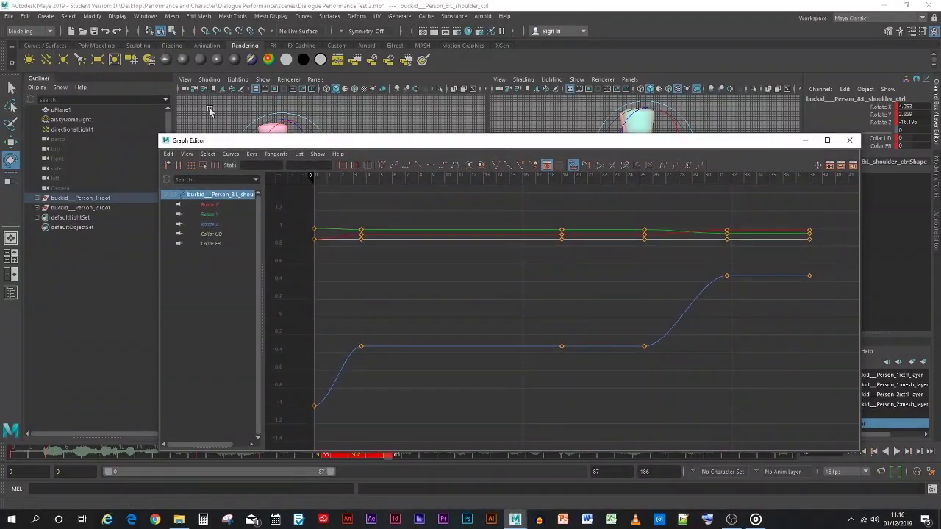
left_click_drag(156, 135, 464, 178)
scroll(291, 321, "down", 3)
left_click_drag(250, 289, 419, 378)
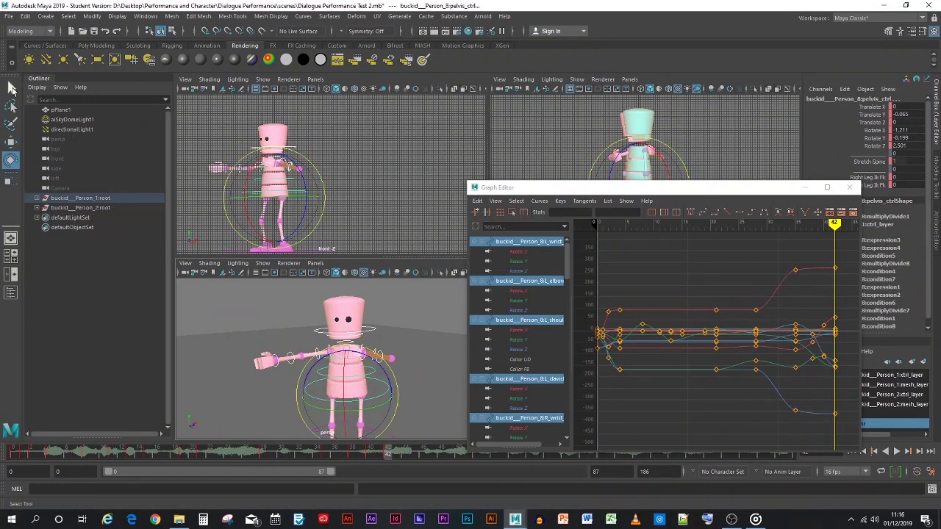
key("q")
left_click(328, 379)
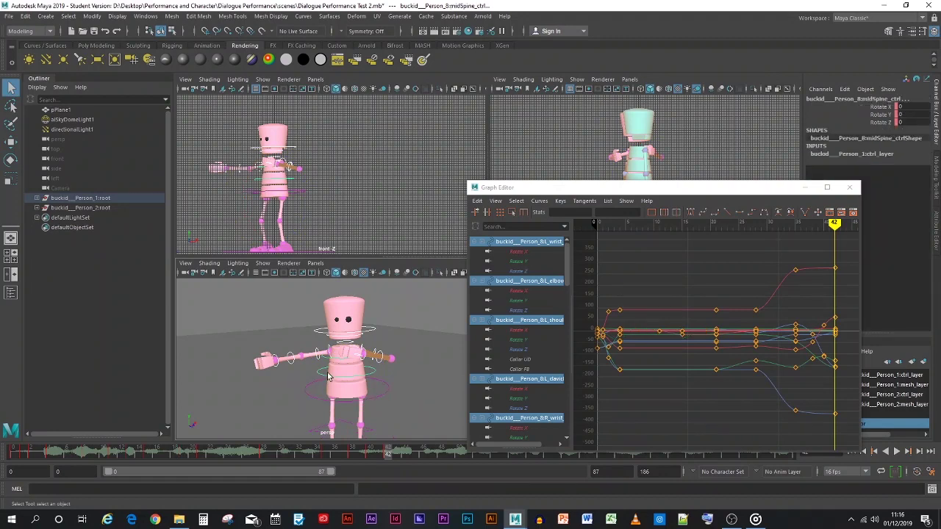
left_click(329, 378)
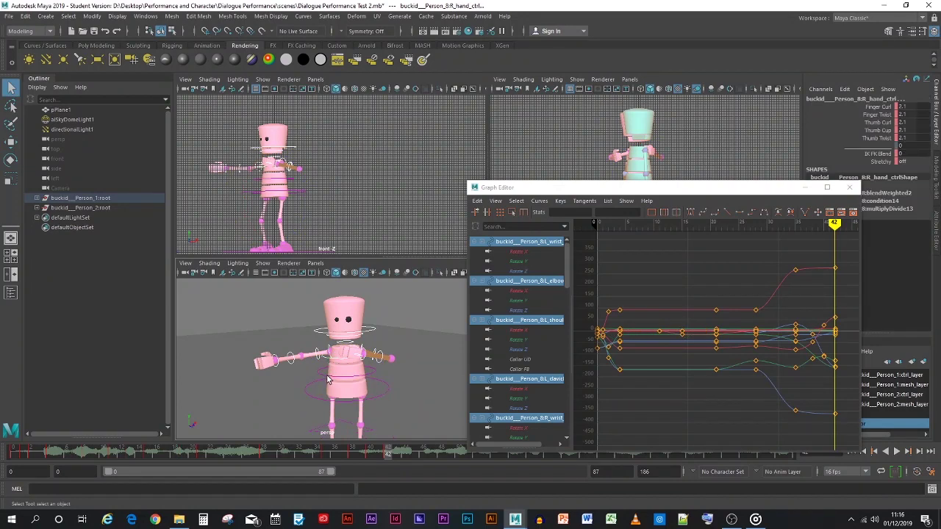
left_click(324, 335)
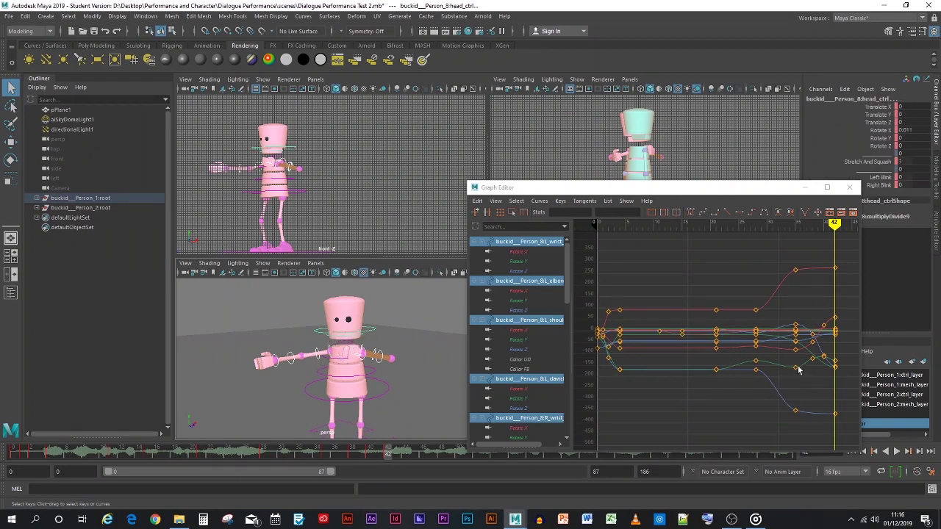
scroll(799, 369, "down", 3)
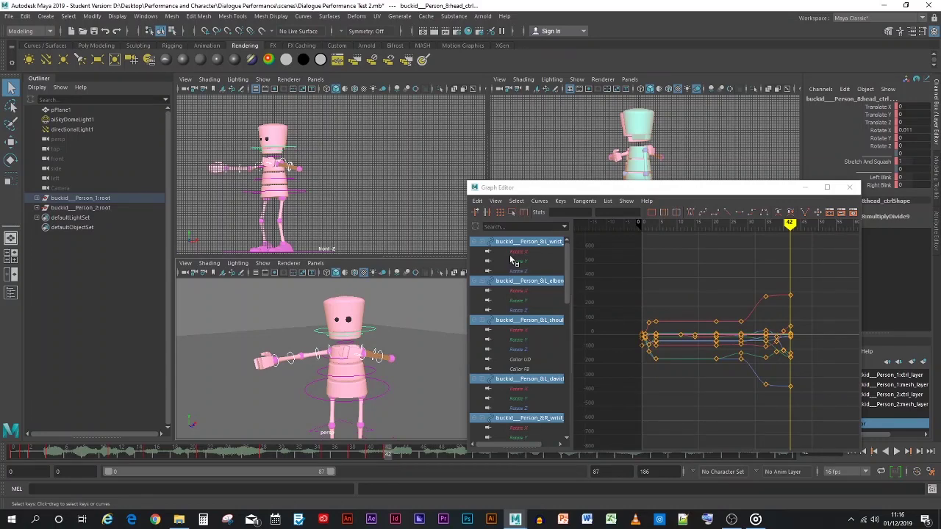
scroll(397, 352, "up", 2)
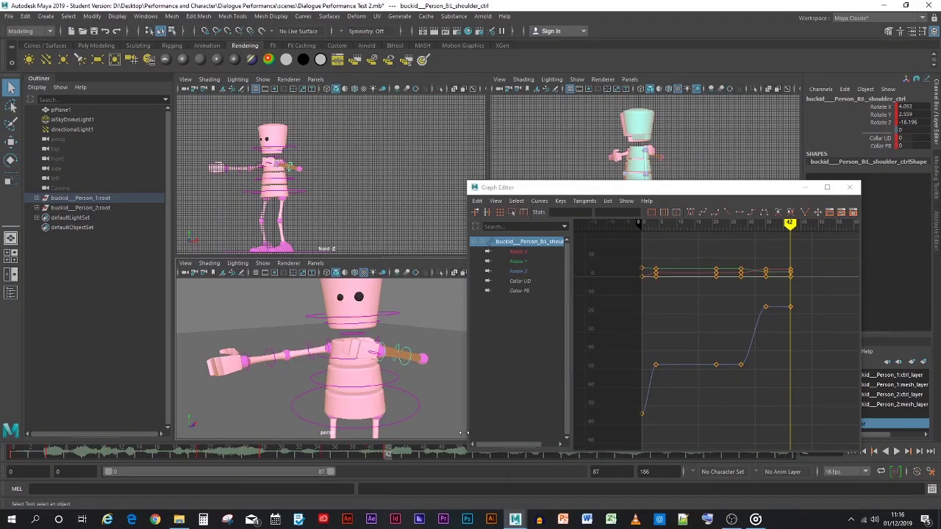
- Shift the left shoulder's and left elbow's keys from frames 35–42 to frames 43–50
left_click(327, 455)
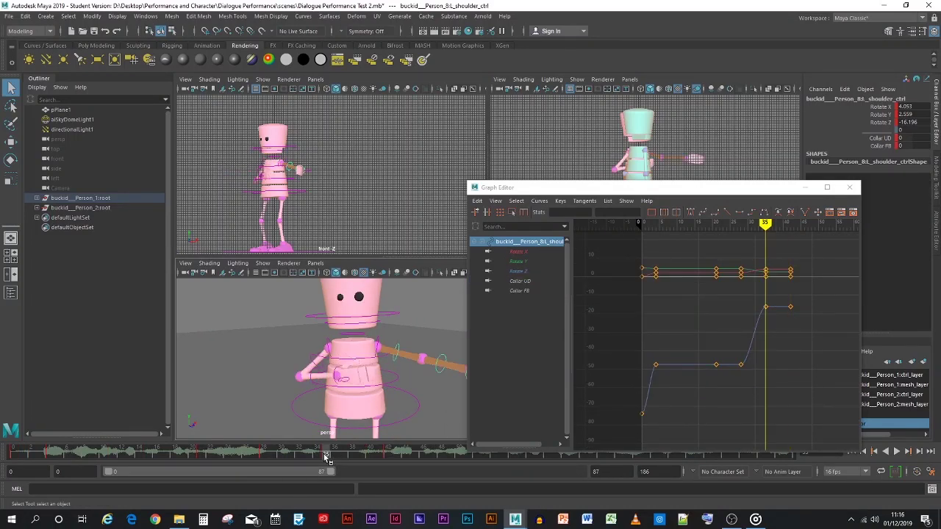
left_click_drag(328, 455, 388, 455, "shift")
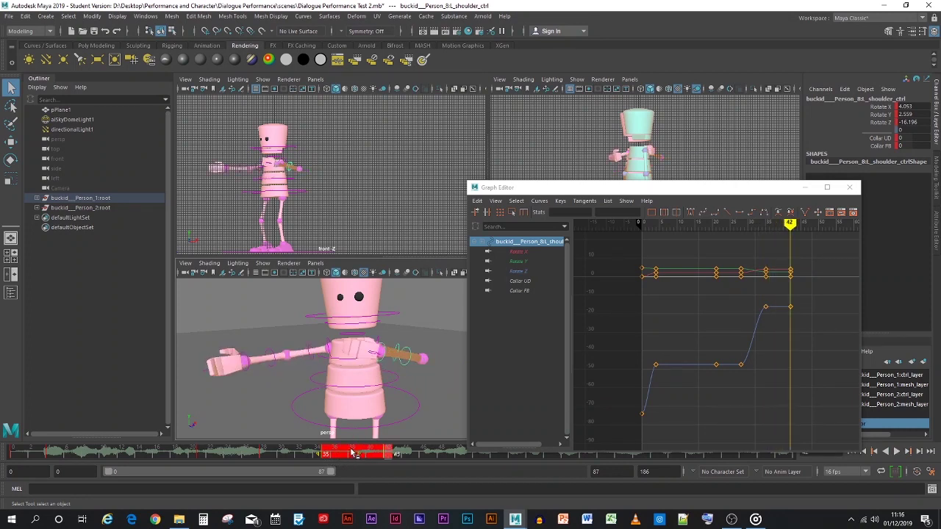
left_click_drag(353, 453, 425, 453)
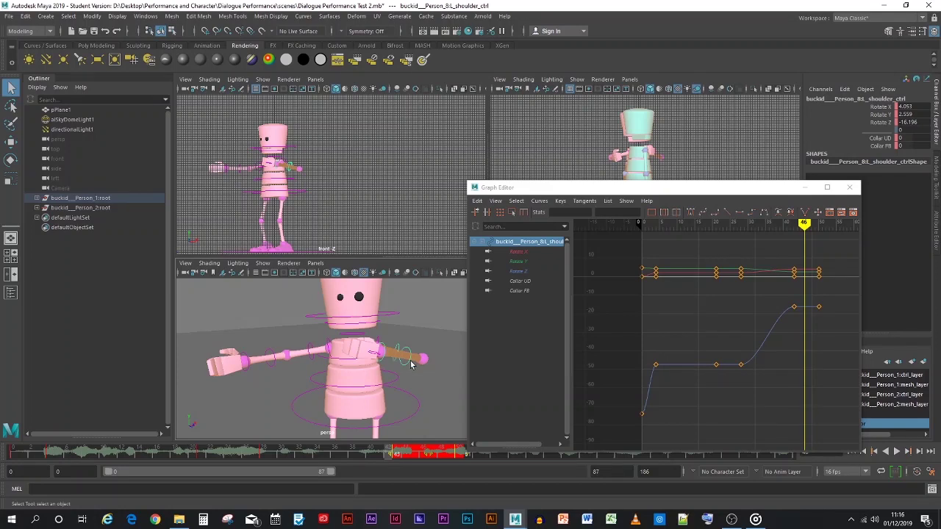
left_click(411, 363)
left_click_drag(328, 454, 432, 452, "shift")
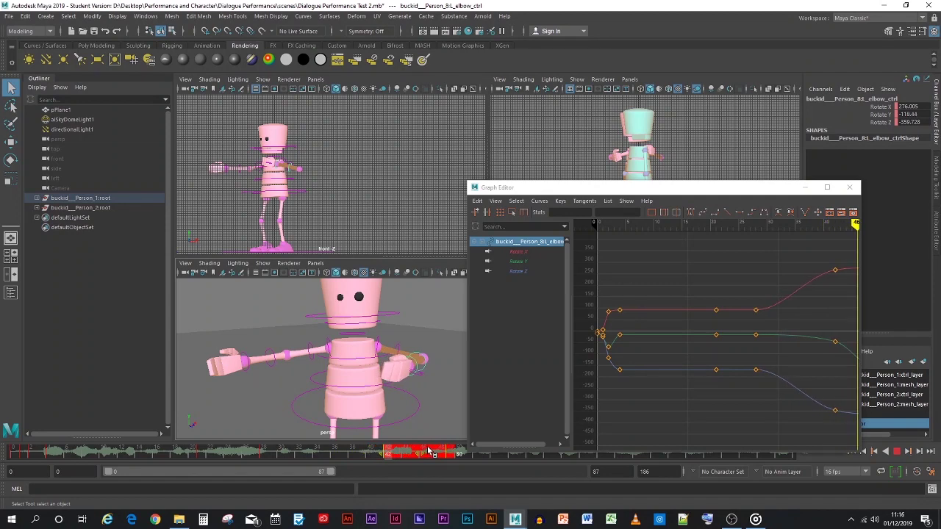
- Shift the right shoulder's and right elbow's keys from frames 35–42 to frames 43–50
left_click(308, 354)
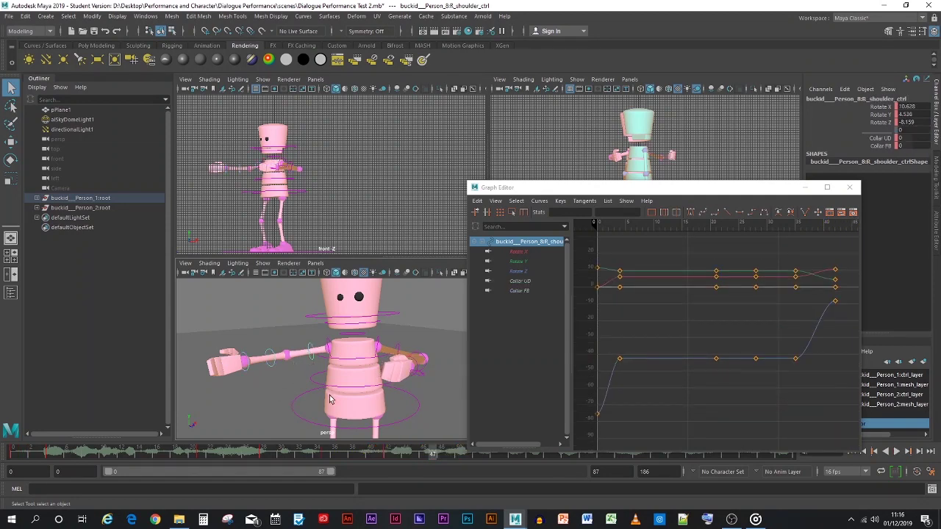
left_click_drag(327, 455, 424, 453, "shift")
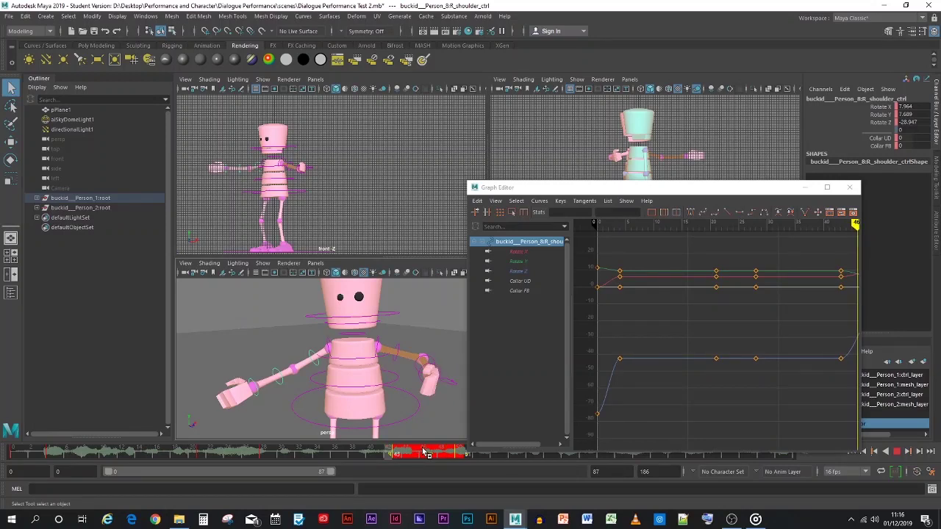
left_click(284, 382)
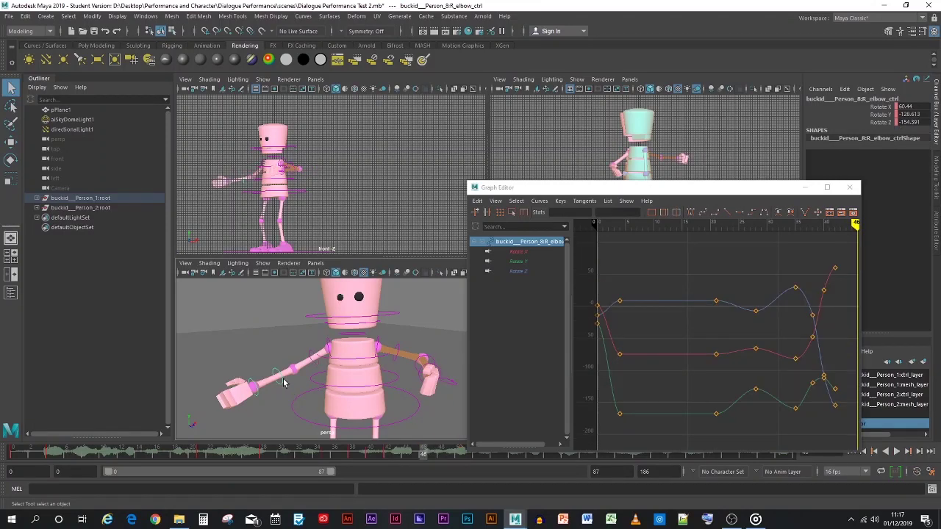
left_click(327, 456)
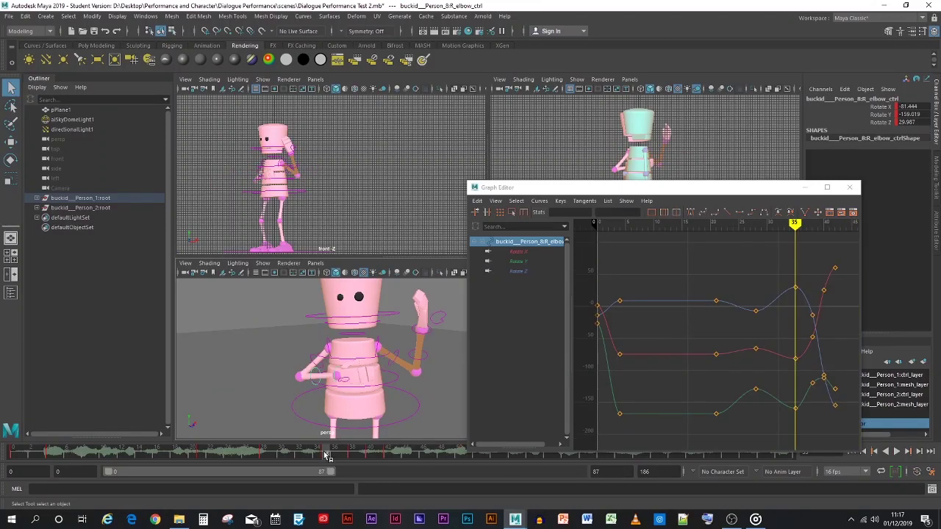
left_click_drag(327, 455, 426, 455, "shift")
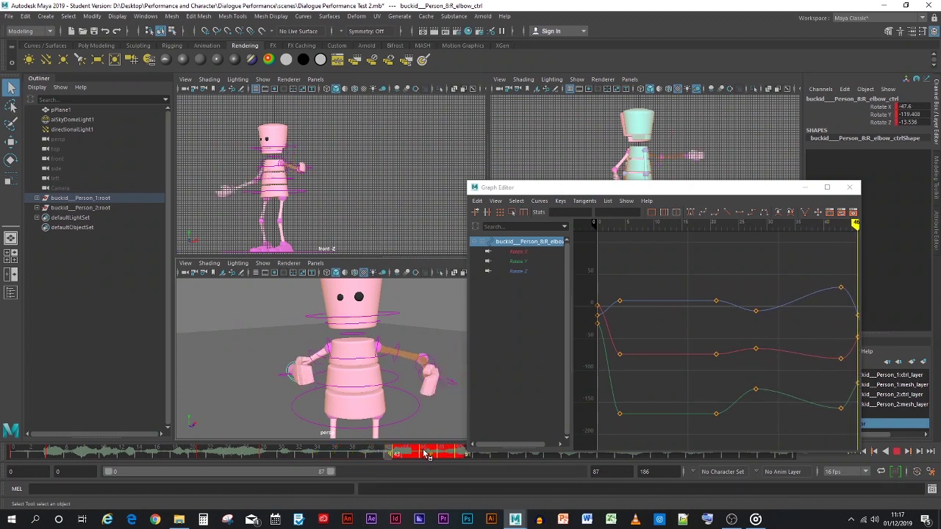
- Copy the right elbow and right shoulder keys from frame 28 to frame 36 so the arm holds its pose
left_click_drag(302, 455, 268, 455)
scroll(262, 377, "up", 3)
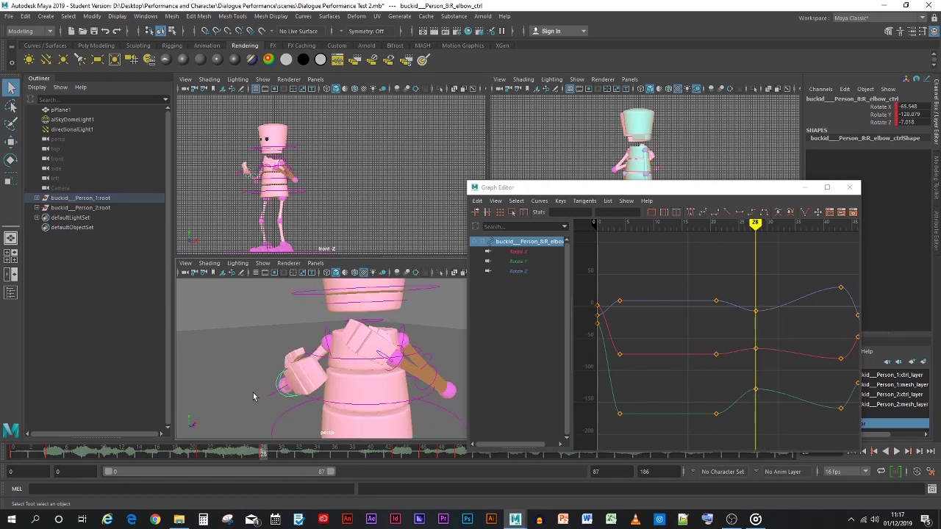
left_click_drag(253, 397, 322, 384, "alt")
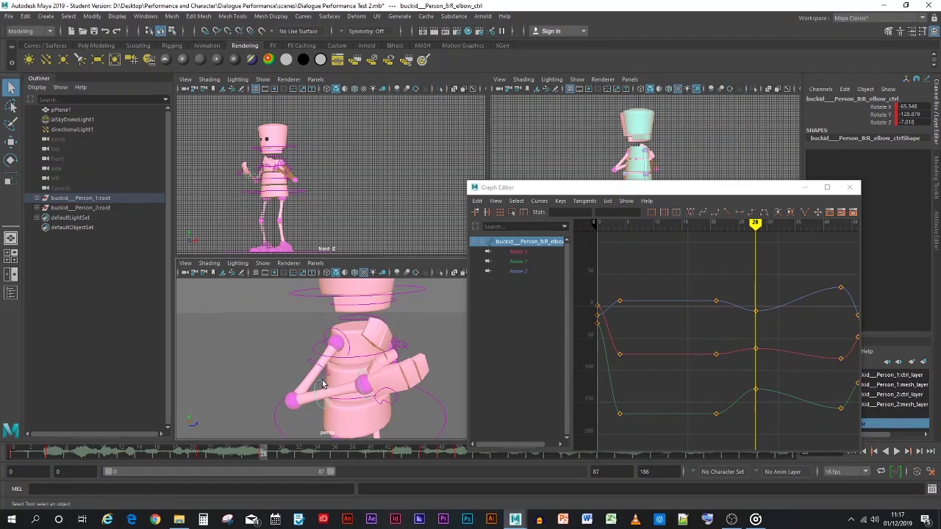
left_click(320, 369, "shift")
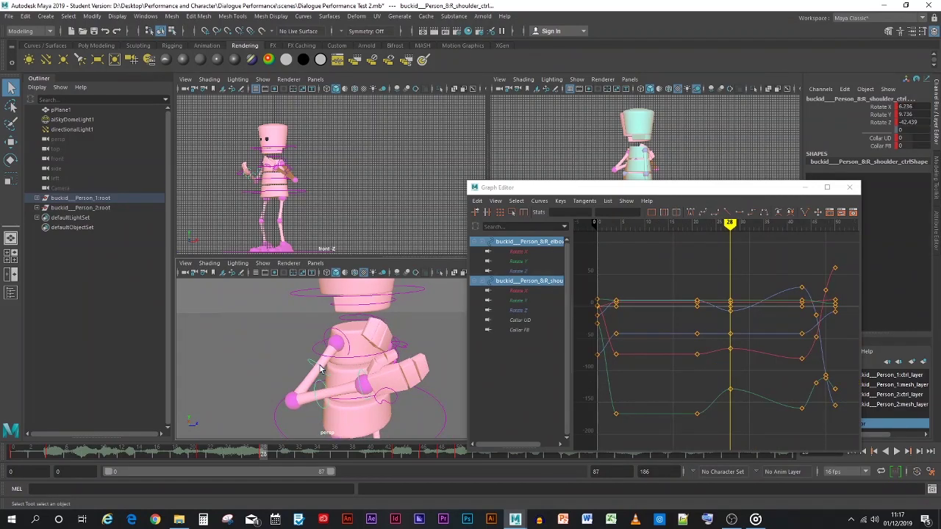
left_click(361, 391, "shift")
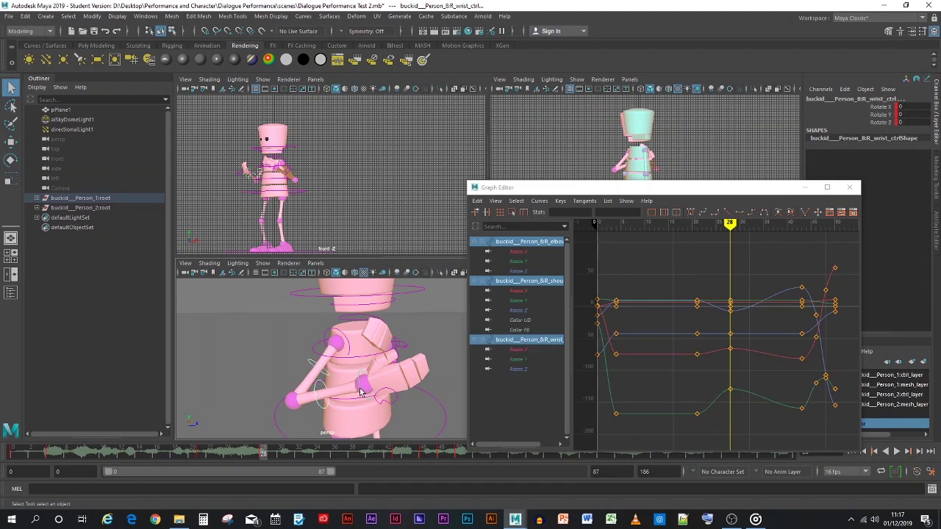
left_click(359, 391, "shift")
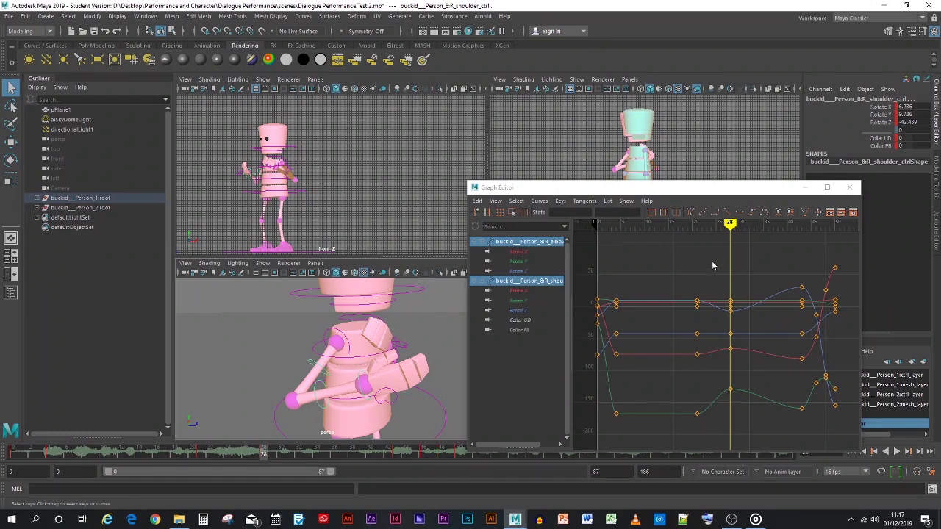
left_click_drag(712, 262, 748, 413)
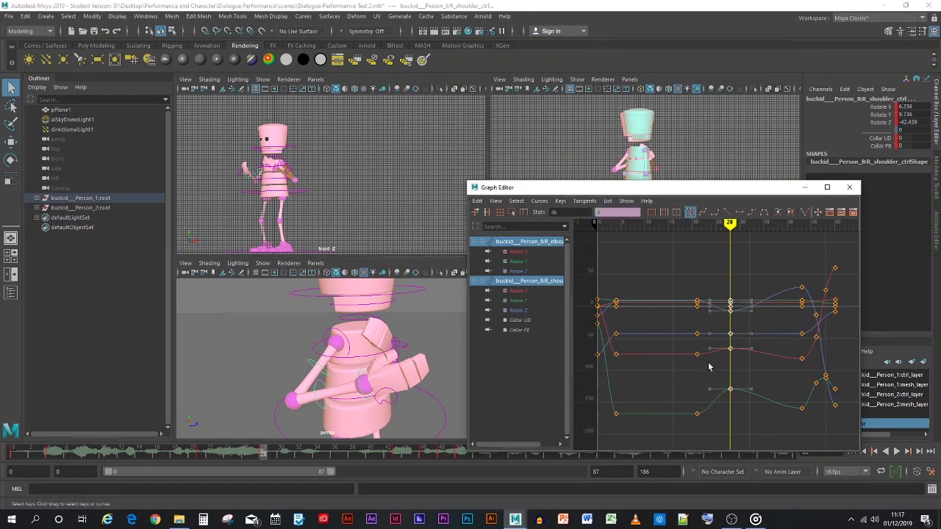
left_click(475, 200)
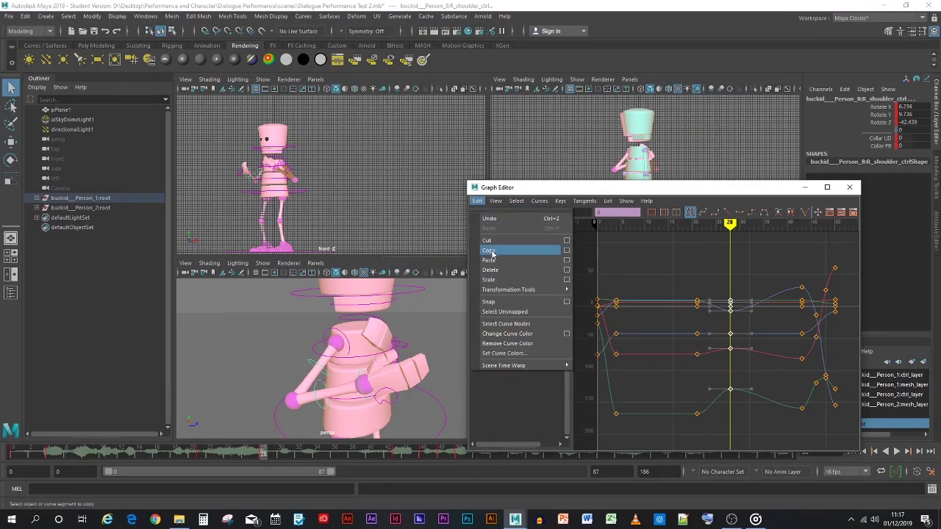
left_click(499, 252)
key("alt+v")
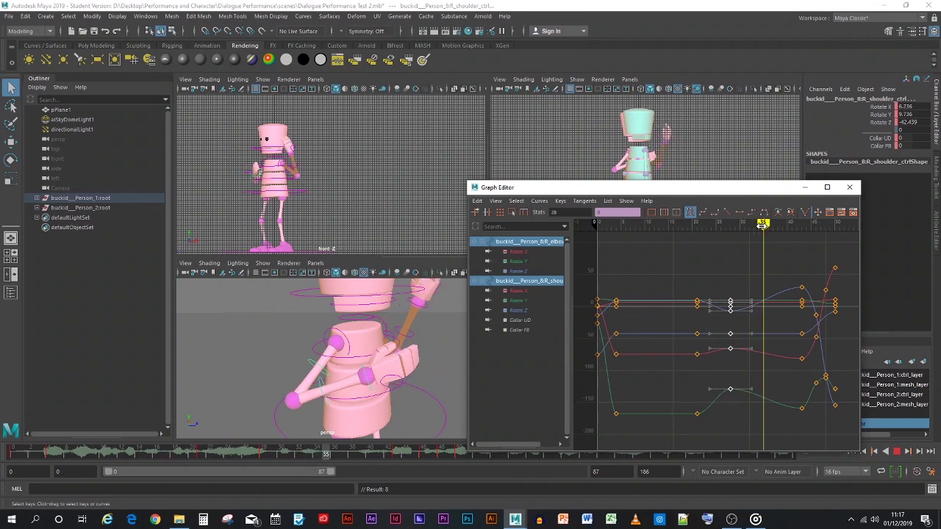
key("alt+v")
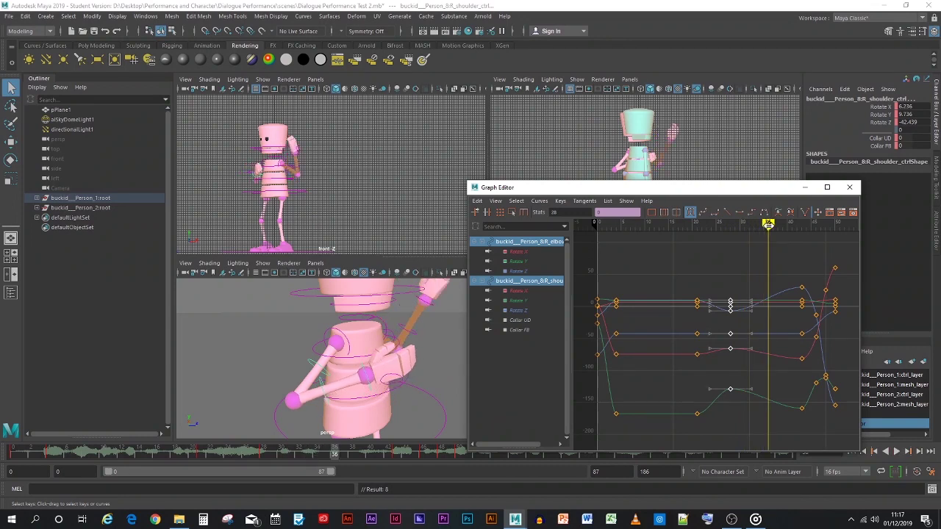
key("s")
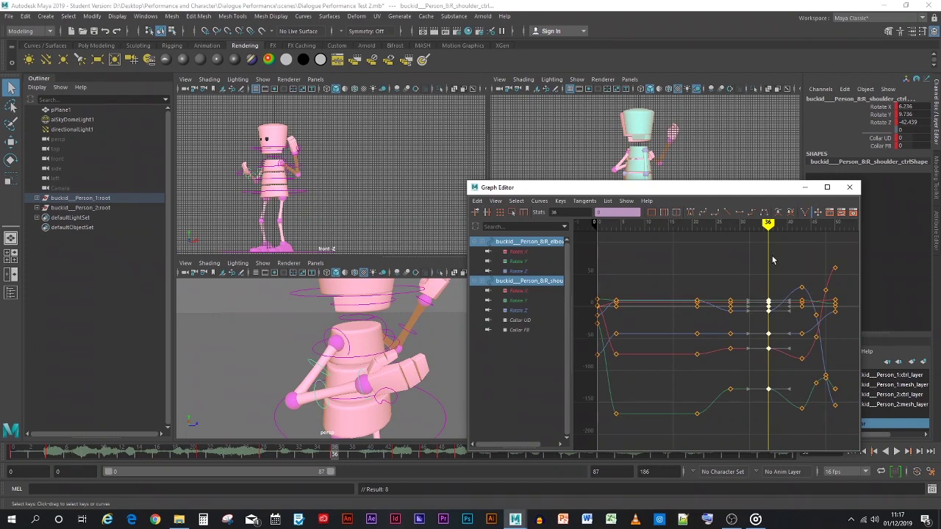
- Copy the left elbow and left shoulder keys at frame 28
left_click(409, 338)
left_click_drag(335, 452, 272, 453)
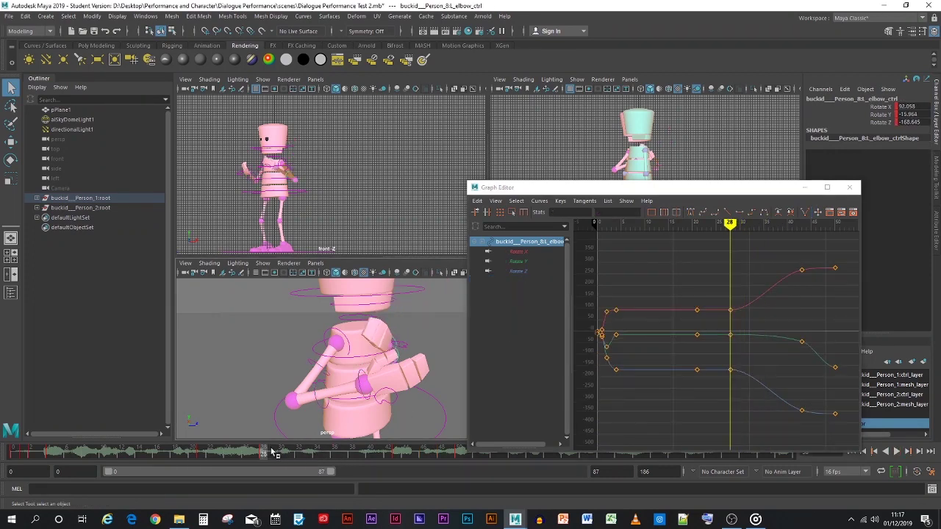
left_click_drag(450, 394, 416, 379, "alt")
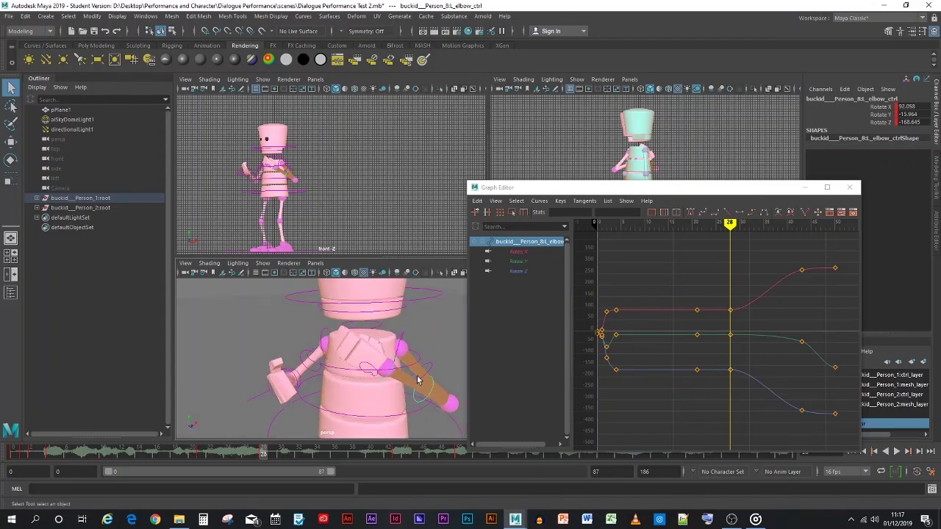
left_click(430, 375, "shift")
left_click_drag(703, 279, 749, 383)
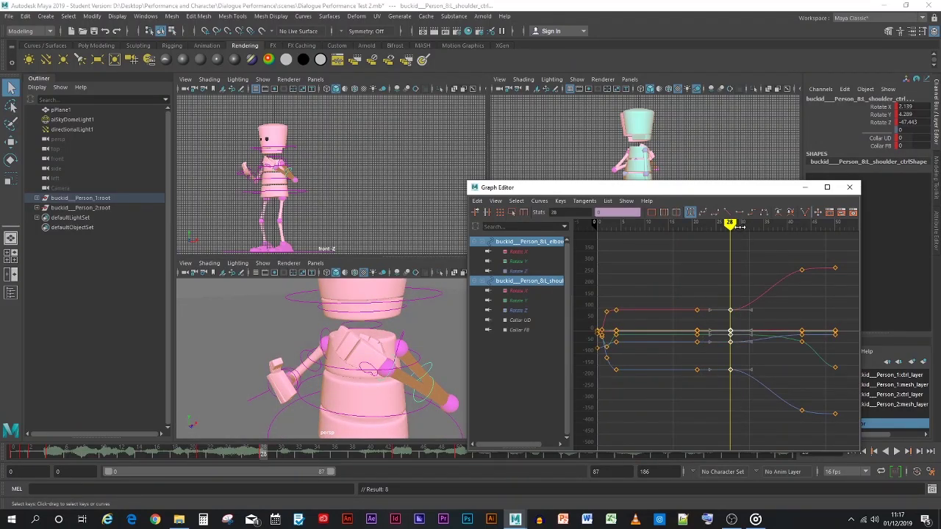
- Set the current time to frame 36
left_click(305, 370)
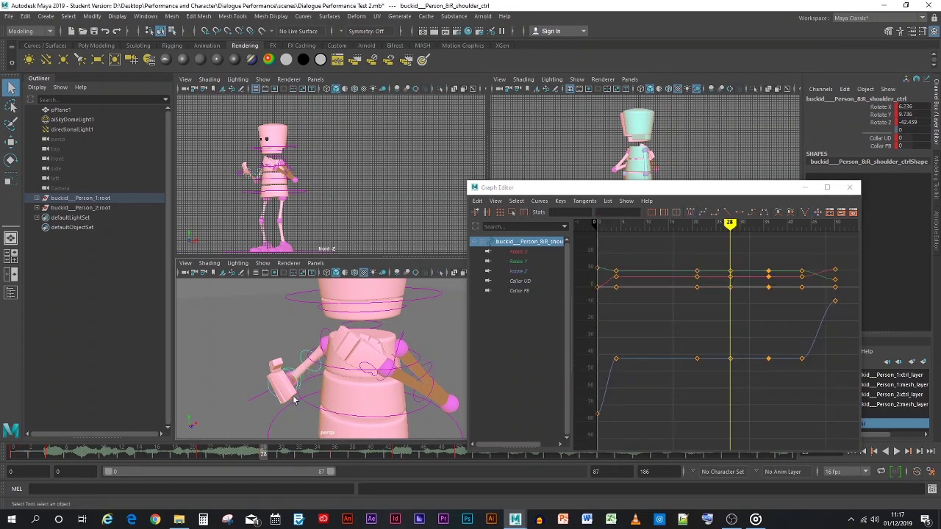
left_click_drag(266, 456, 335, 454)
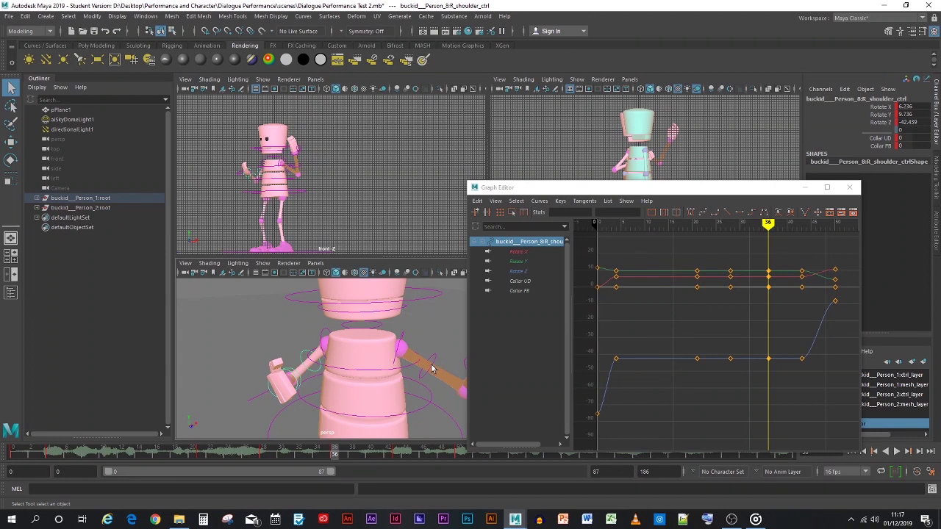
key("ctrl+z")
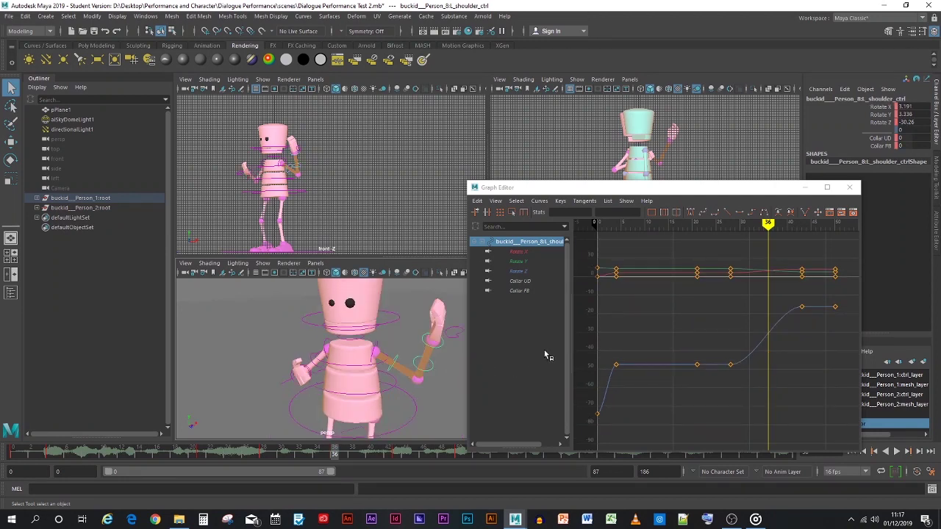
left_click(421, 374)
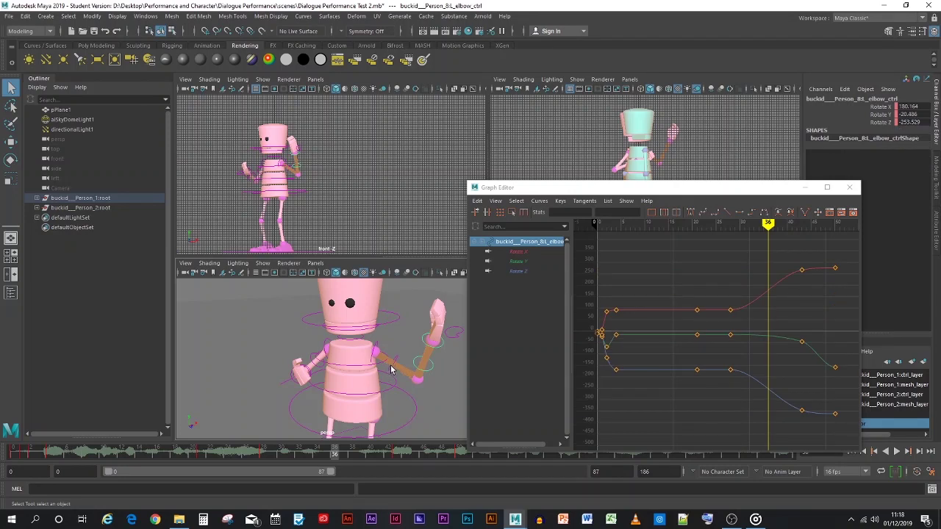
left_click(392, 370, "shift")
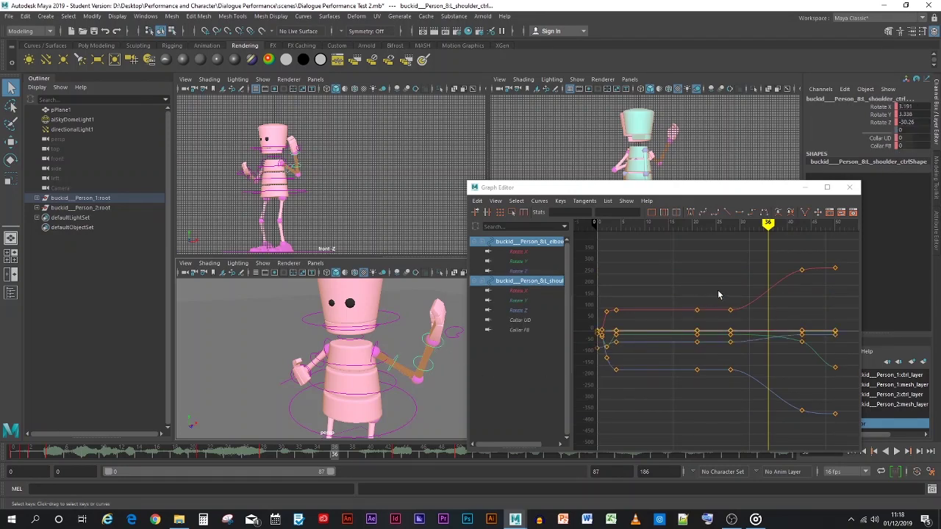
left_click_drag(718, 291, 743, 382)
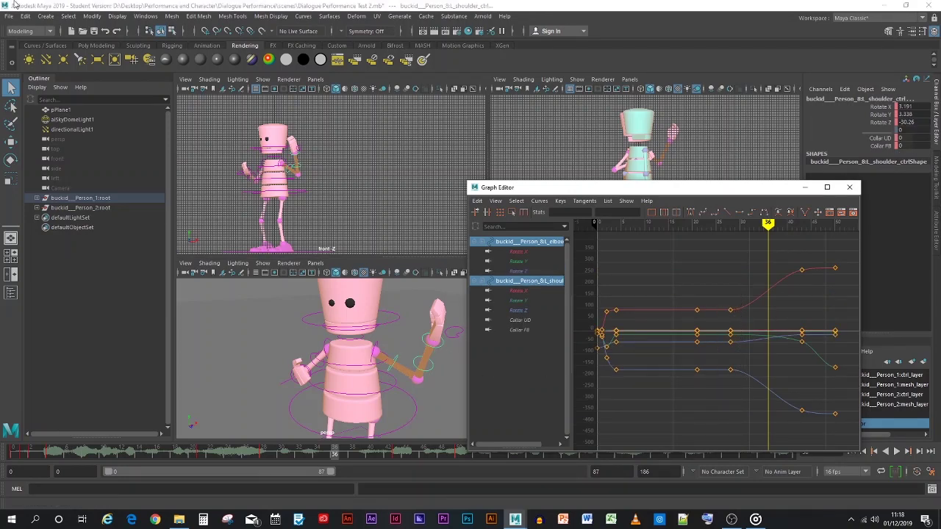
left_click(24, 15)
left_click(34, 96)
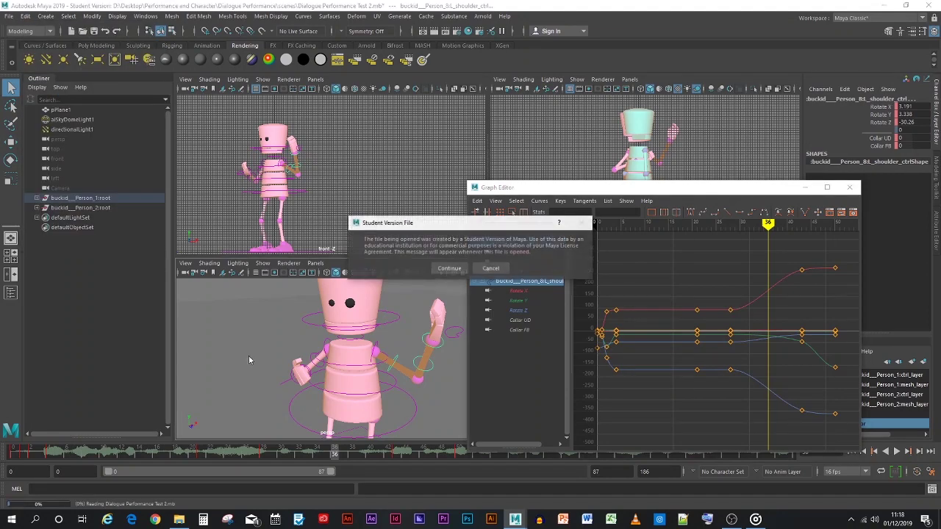
left_click(449, 268)
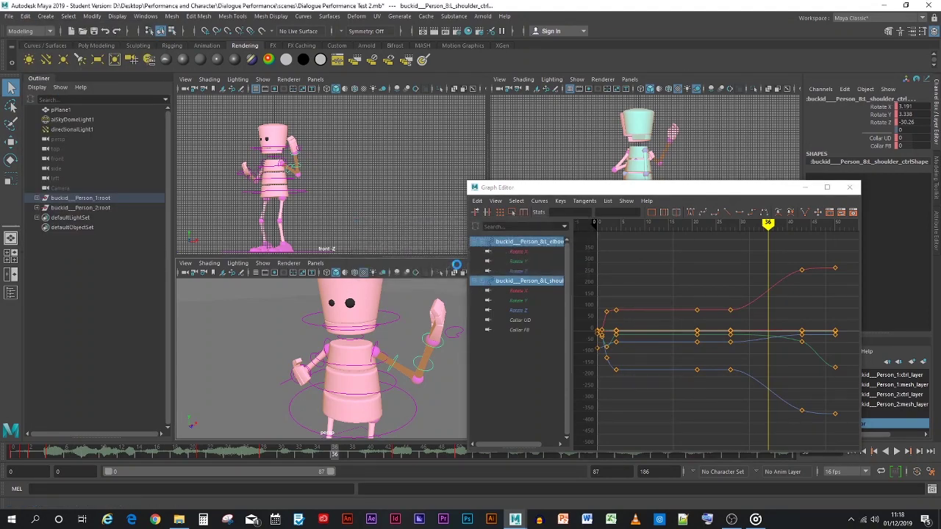
key("ctrl+z")
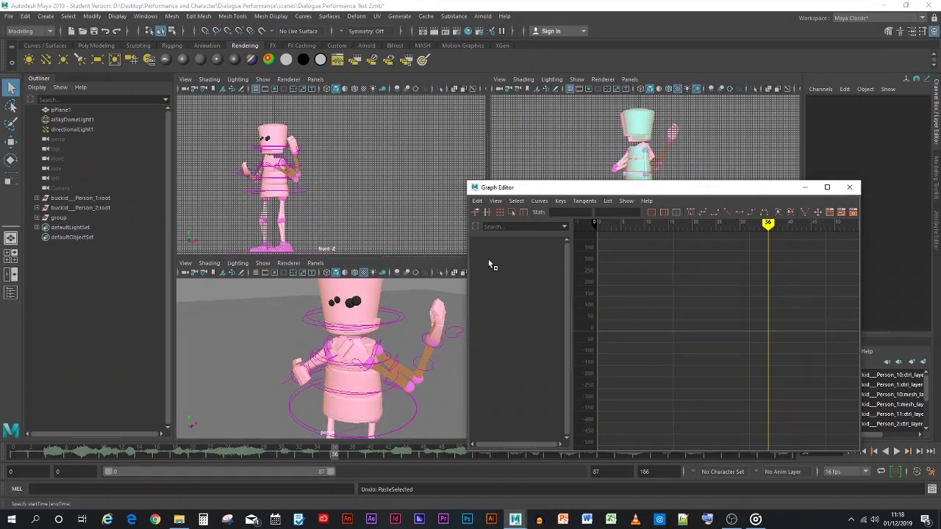
key("ctrl+z")
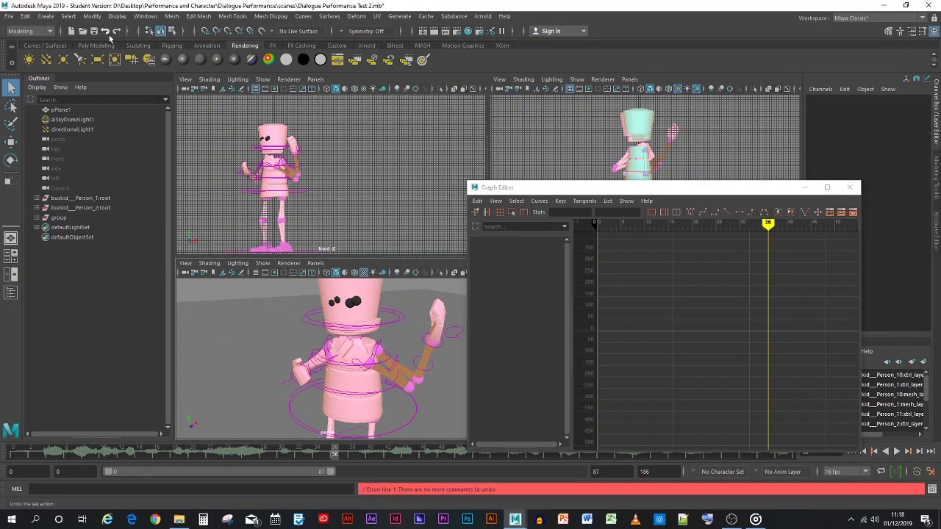
left_click(59, 218)
key("Delete")
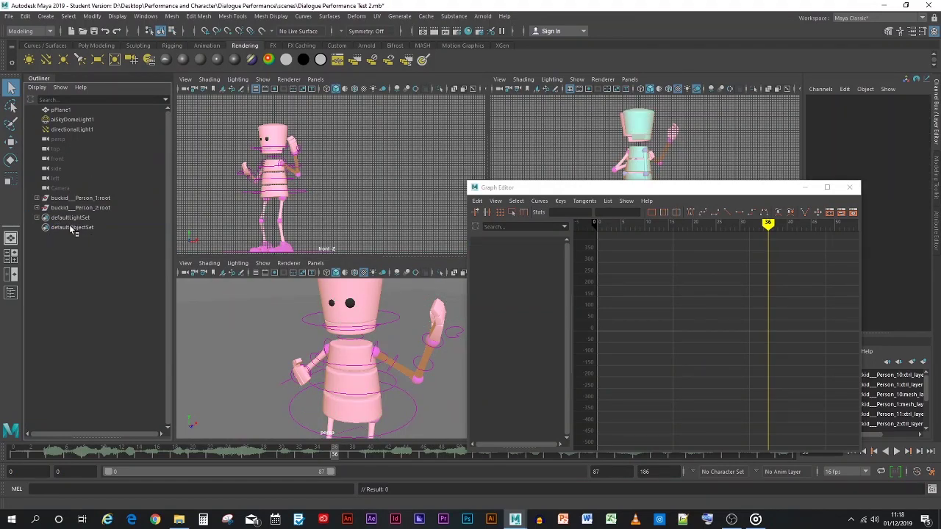
- Paste the copied keys onto the pink character's left elbow and left shoulder controls at frame 36
left_click(400, 365)
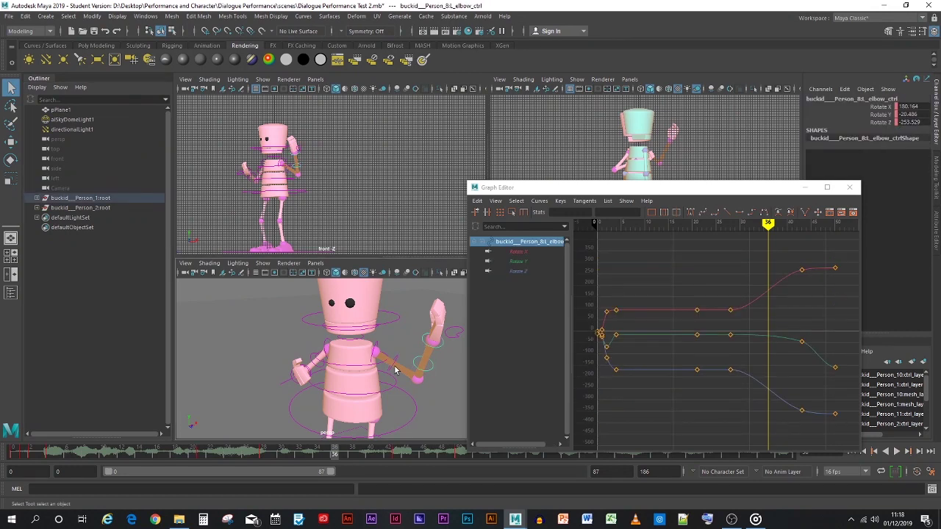
left_click(397, 368, "shift")
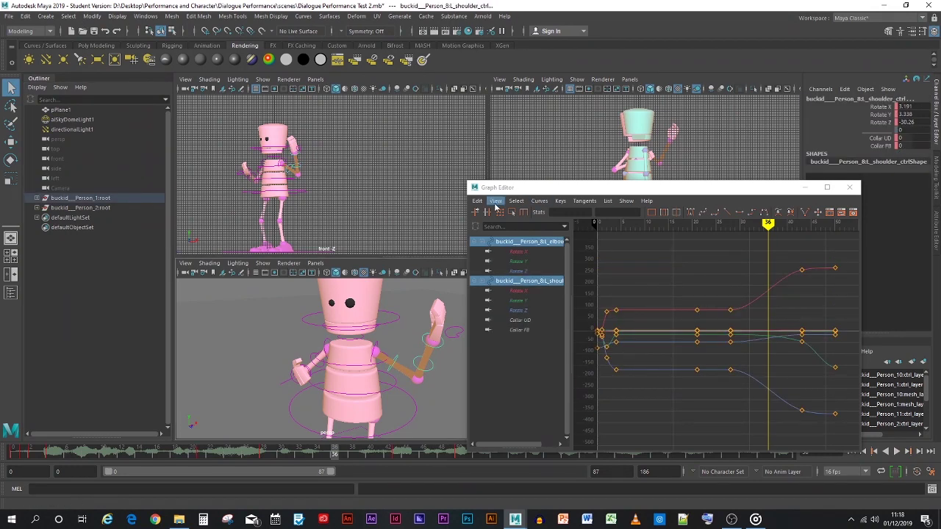
left_click(477, 201)
left_click(507, 258)
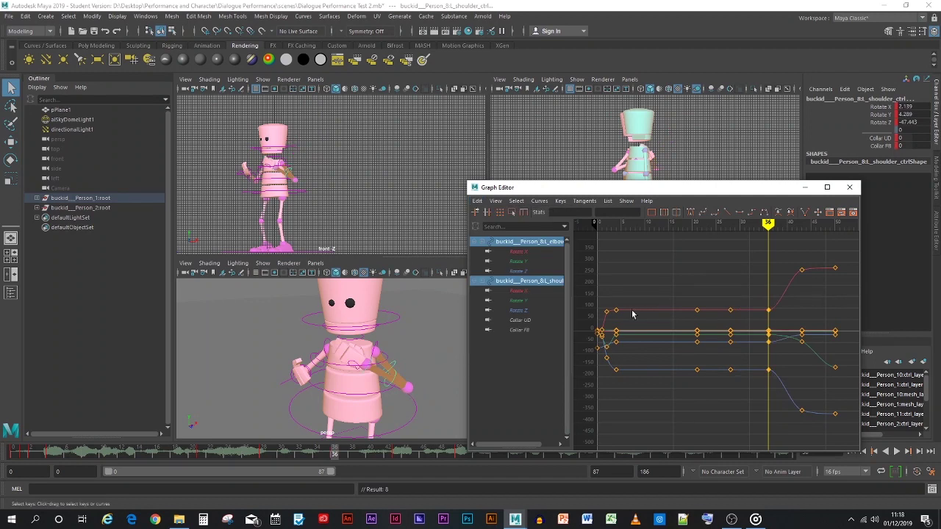
- Play and scrub the frames from 36 to 51 to check the held arm pose against the dialogue
left_click(328, 450)
key("alt+v")
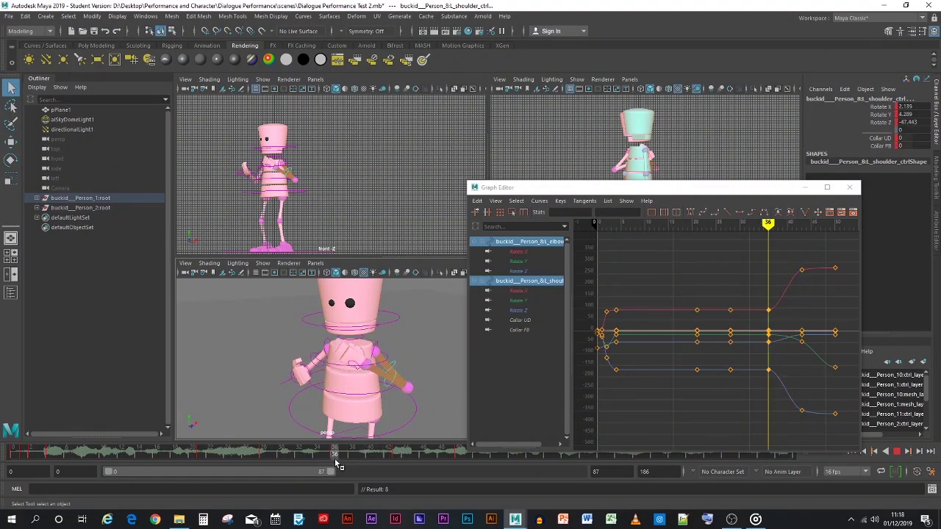
key("alt+v")
left_click_drag(340, 456, 443, 452)
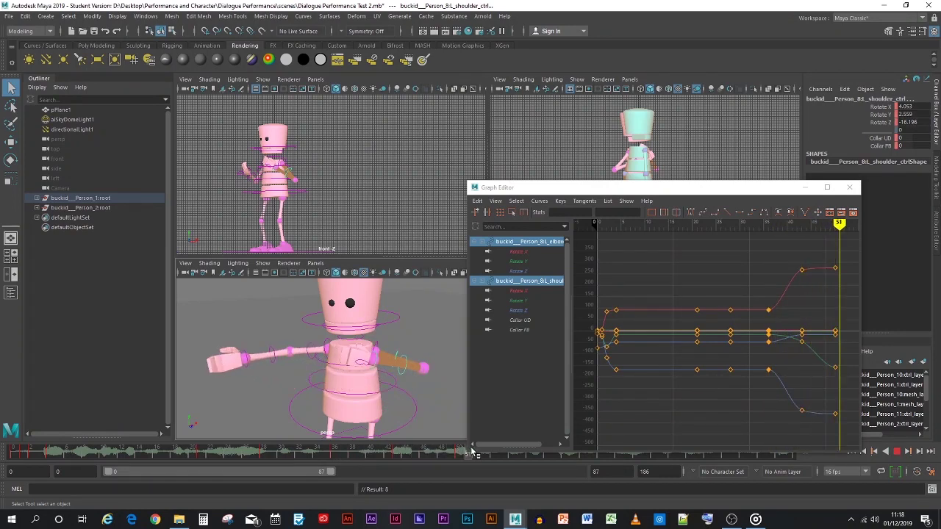
key("alt+v")
- Minimize the Graph Editor, clear the selection and play the animation in the camera view to review the arm timing
left_click_drag(801, 191, 800, 191)
left_click(820, 189)
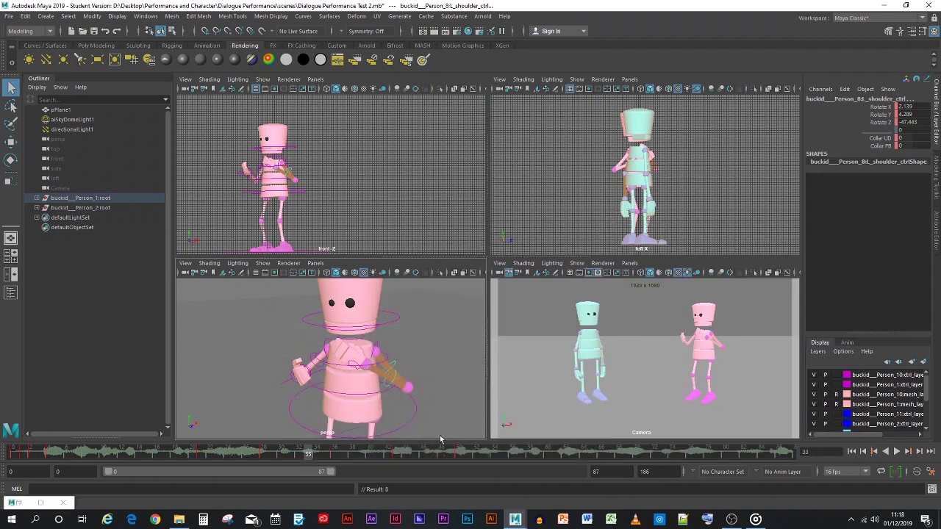
left_click(93, 454)
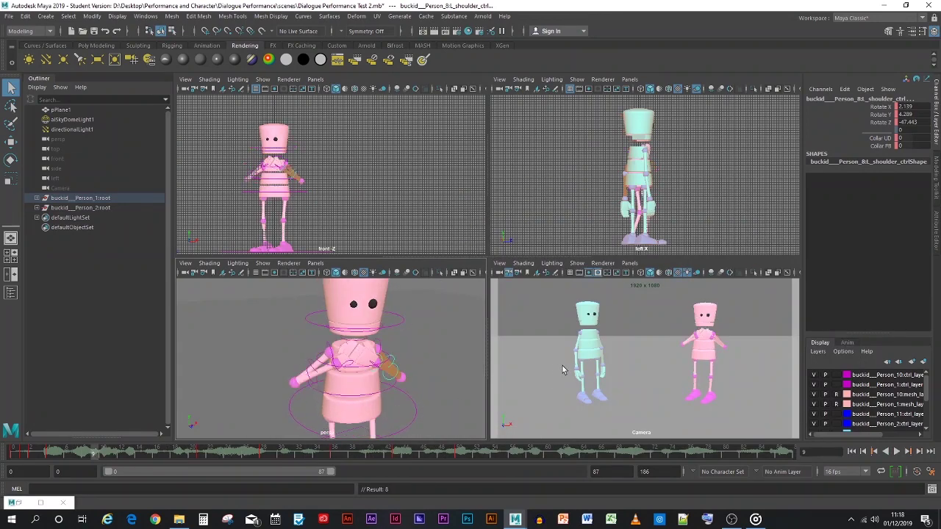
left_click(561, 364)
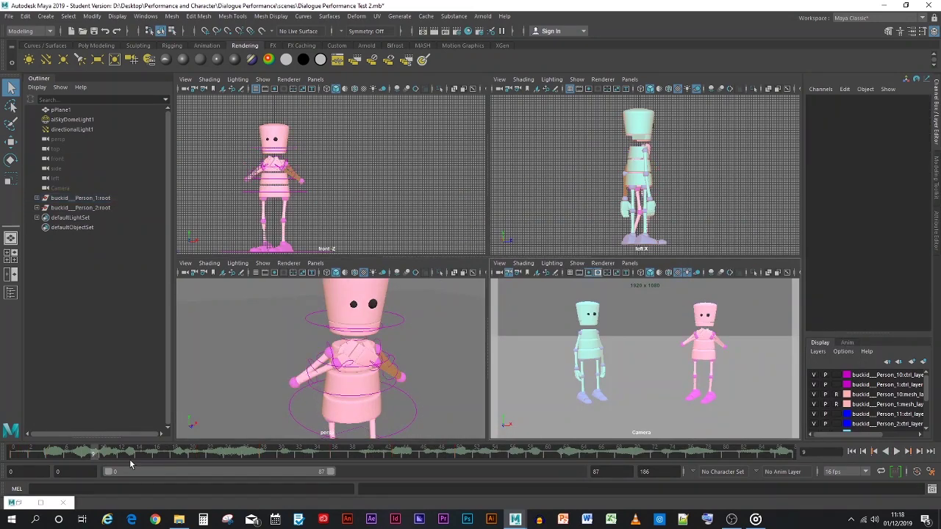
key("alt+v")
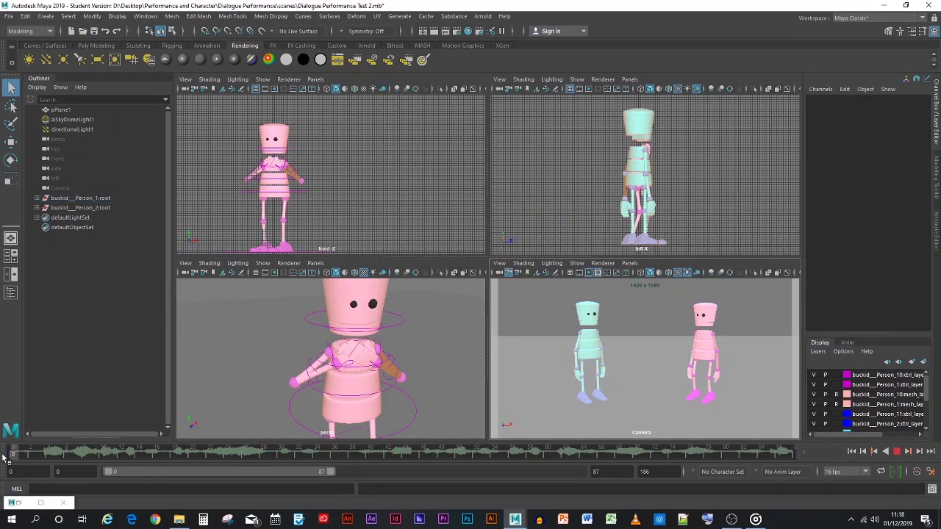
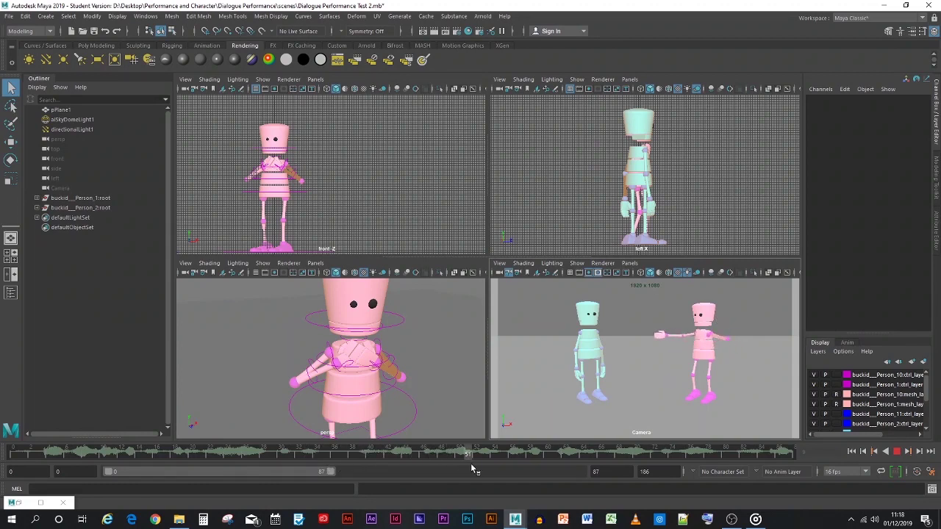
key("alt+shift+v")
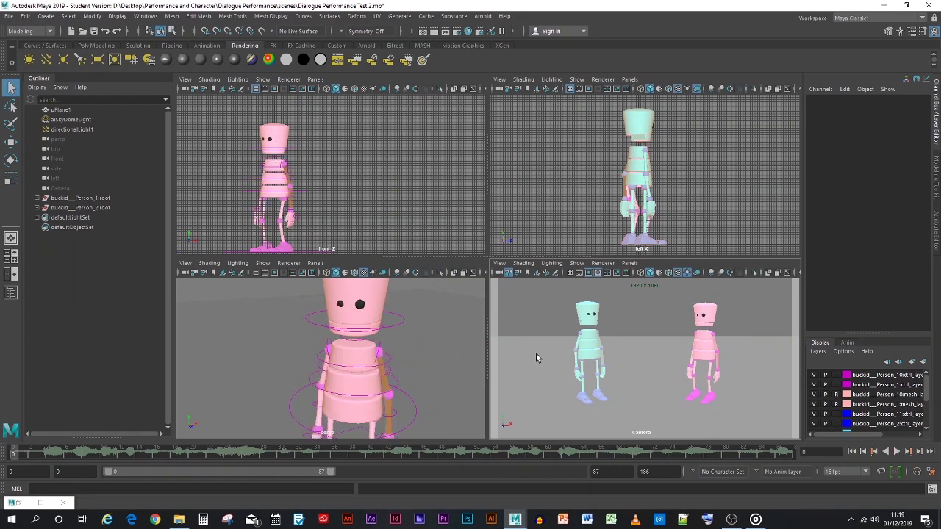
left_click(896, 451)
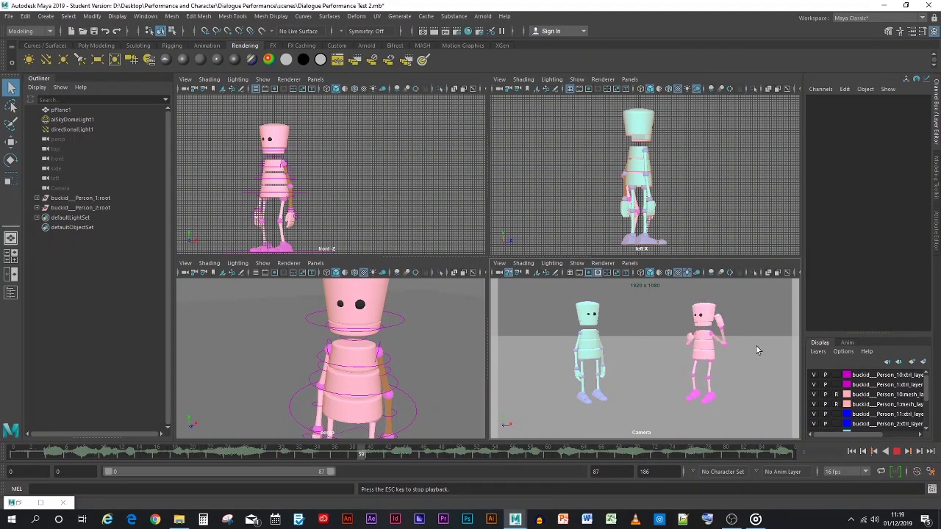
left_click(897, 452)
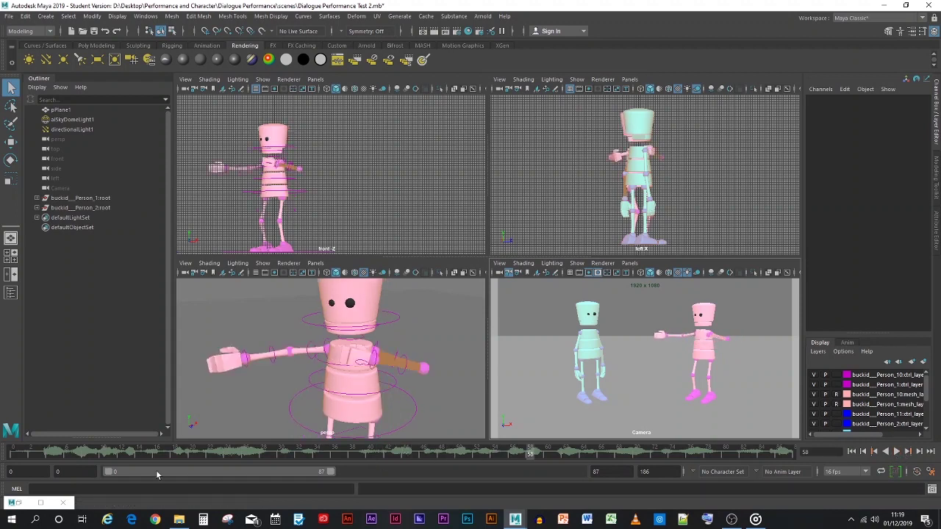
- Replay the dialogue from frame 0, and listen to the section from frame 53 onward
left_click(15, 454)
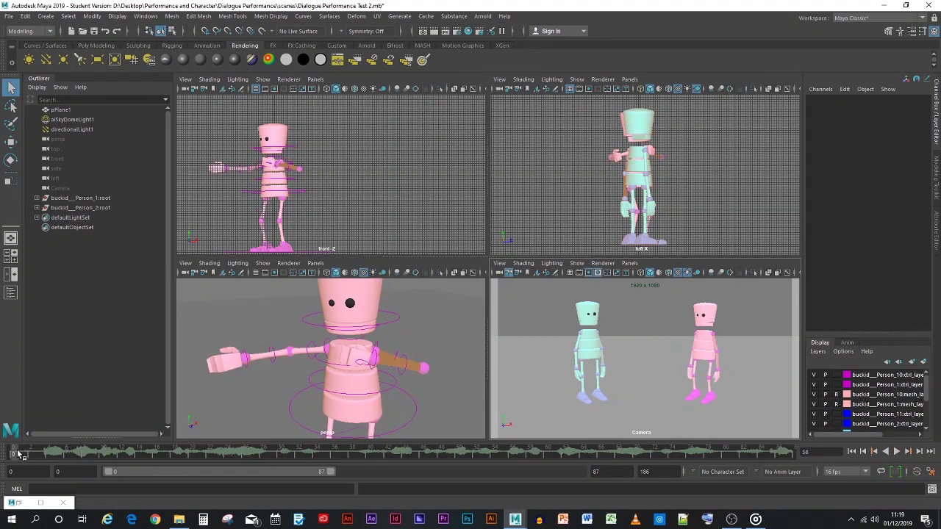
key("alt+v")
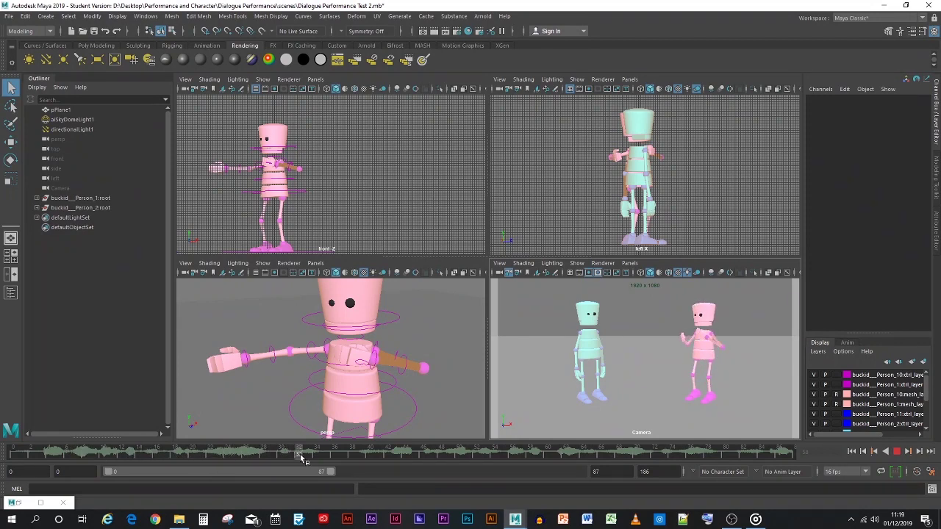
left_click(485, 456)
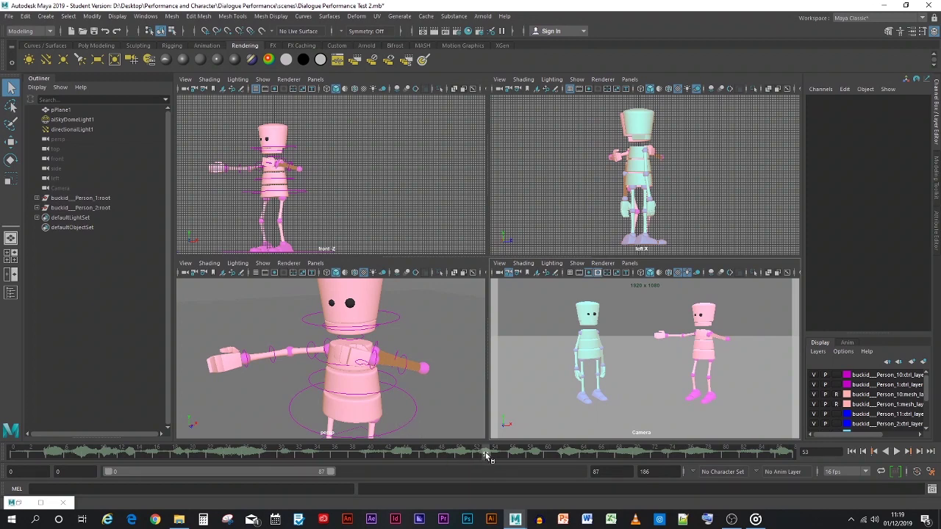
key("alt+v")
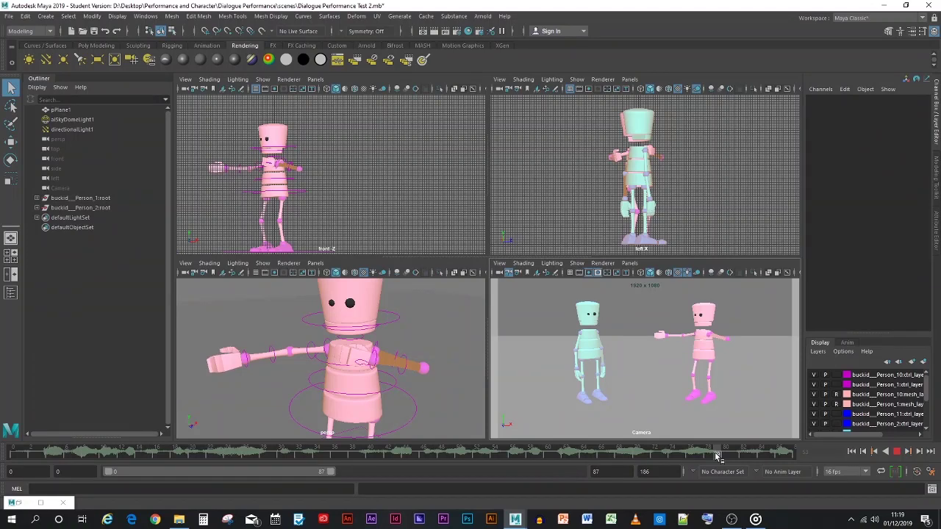
- Select the right shoulder control and play from frame 29 to frame 36 to check the gesture's start
left_click_drag(714, 452, 274, 452)
left_click(313, 359)
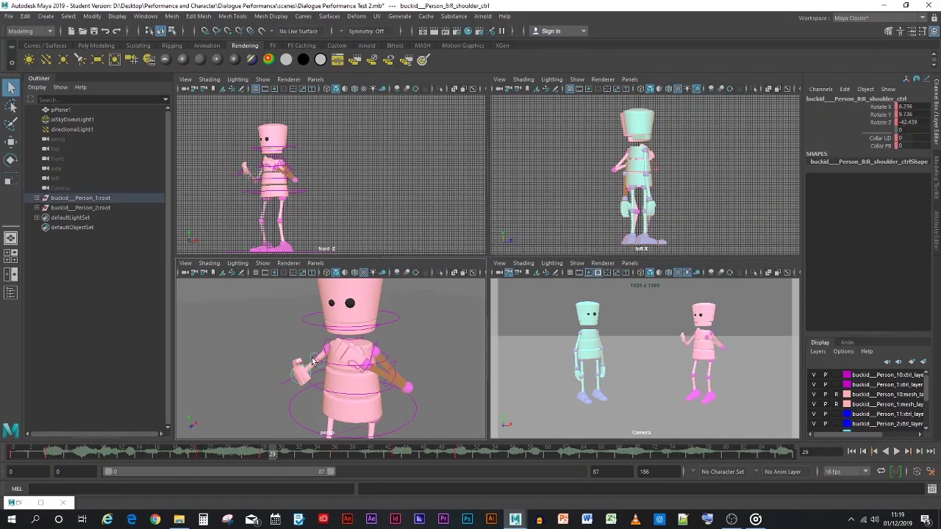
key("alt+v")
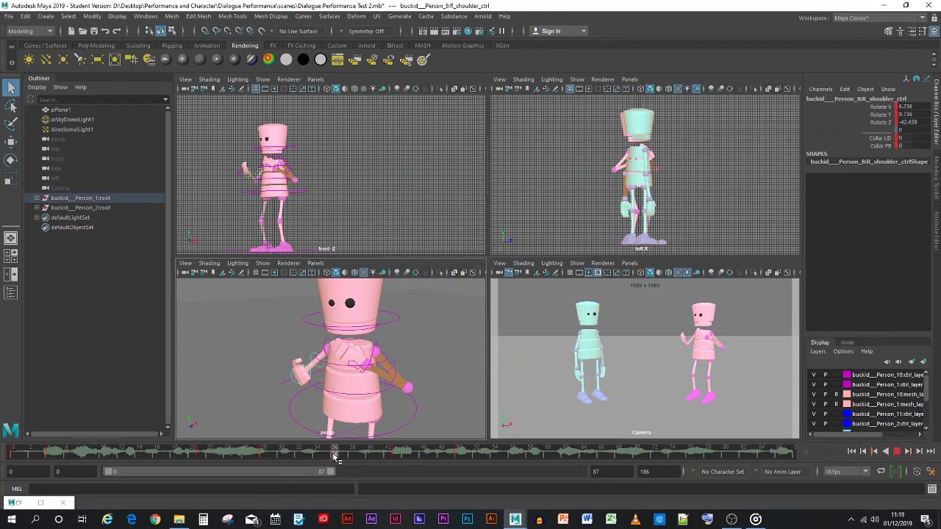
key("alt+v")
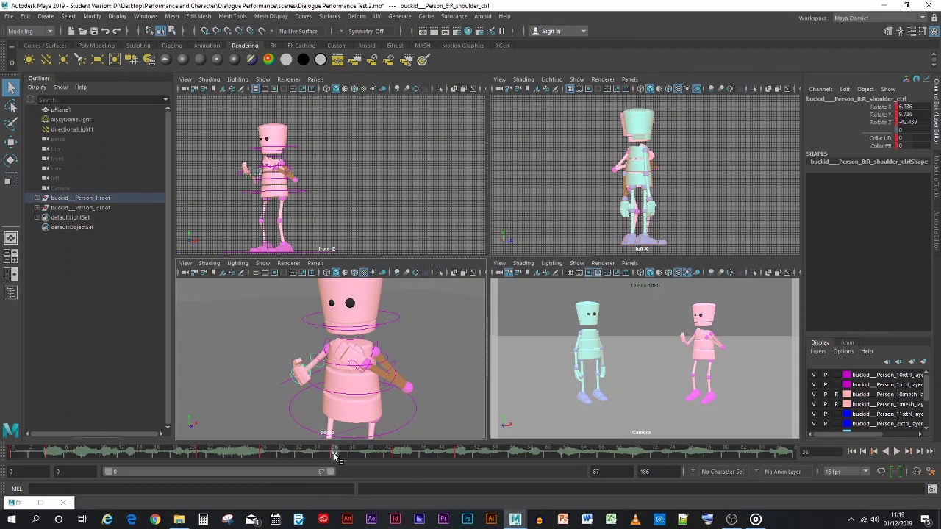
- Shift the left shoulder's keys in the frame 36–50 range so that they start at frame 43
left_click(392, 373)
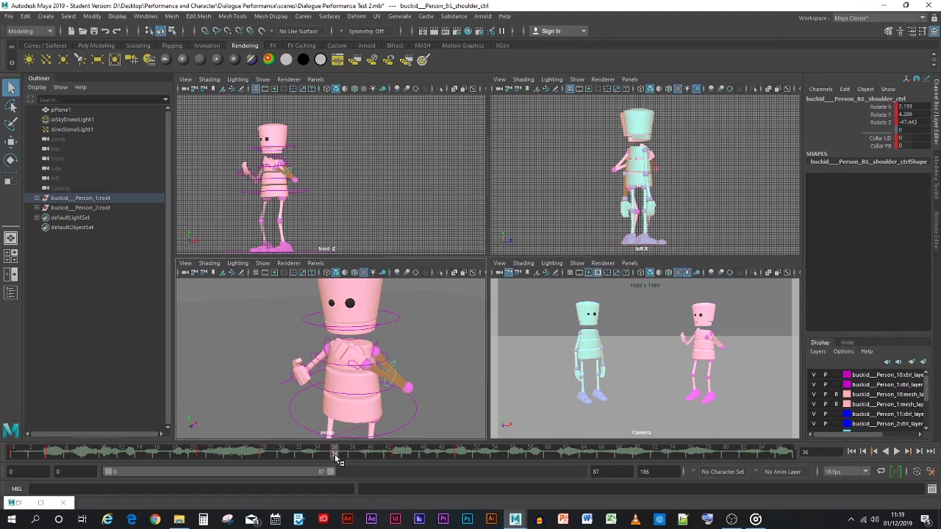
left_click_drag(337, 455, 494, 456)
mouse_move(434, 458)
left_mouse_down()
mouse_move(346, 454)
mouse_move(476, 457)
mouse_move(294, 454)
mouse_move(489, 458)
mouse_move(336, 460)
mouse_move(459, 457)
mouse_move(449, 457)
left_mouse_up()
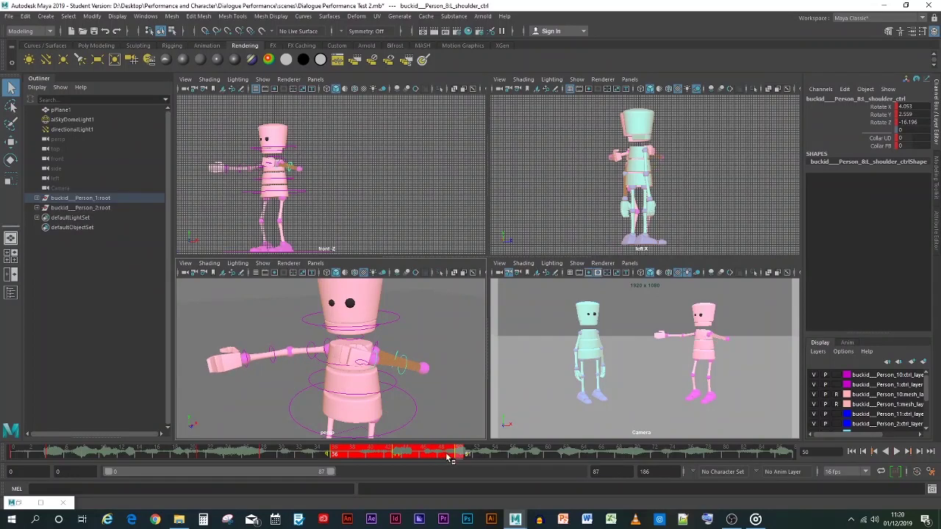
left_click_drag(391, 453, 441, 450)
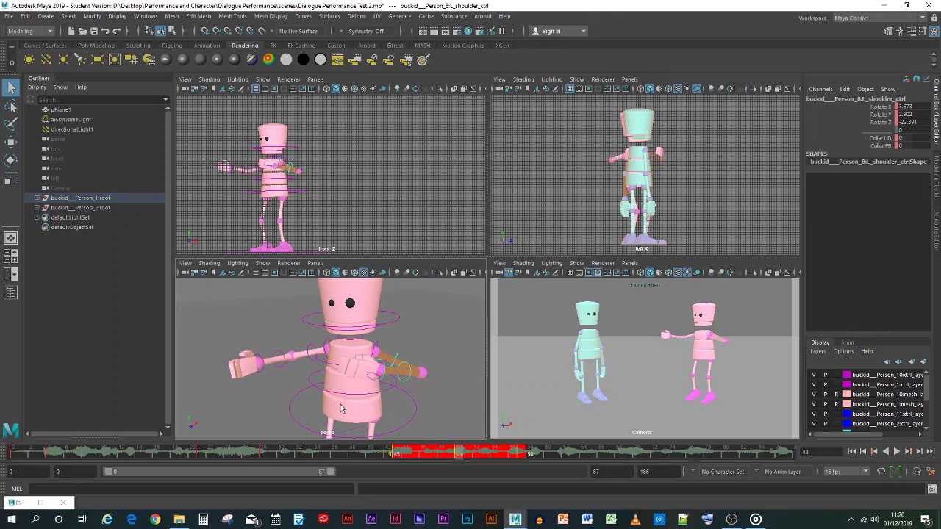
- Shift the left elbow's keys in the frame 36–50 range so that they start at frame 43
left_click(410, 380)
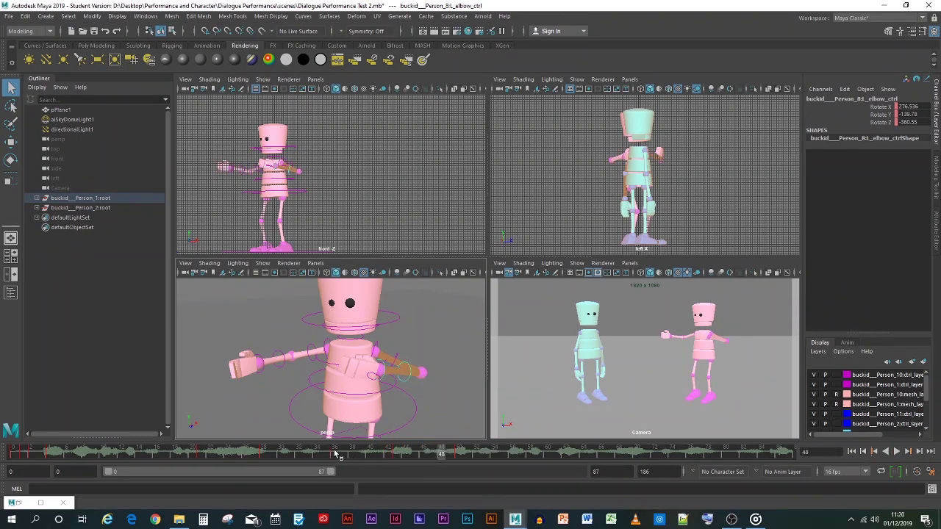
left_click_drag(334, 454, 463, 462, "shift")
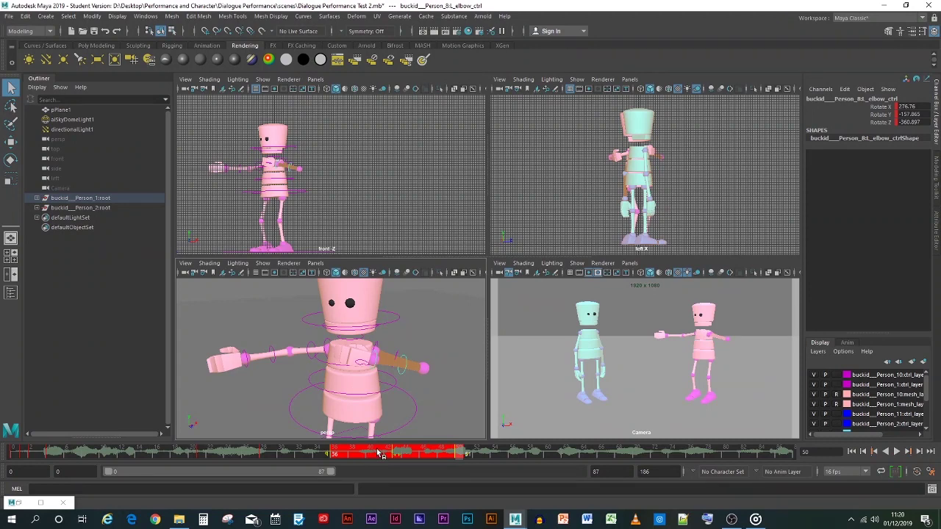
left_click_drag(380, 453, 445, 453)
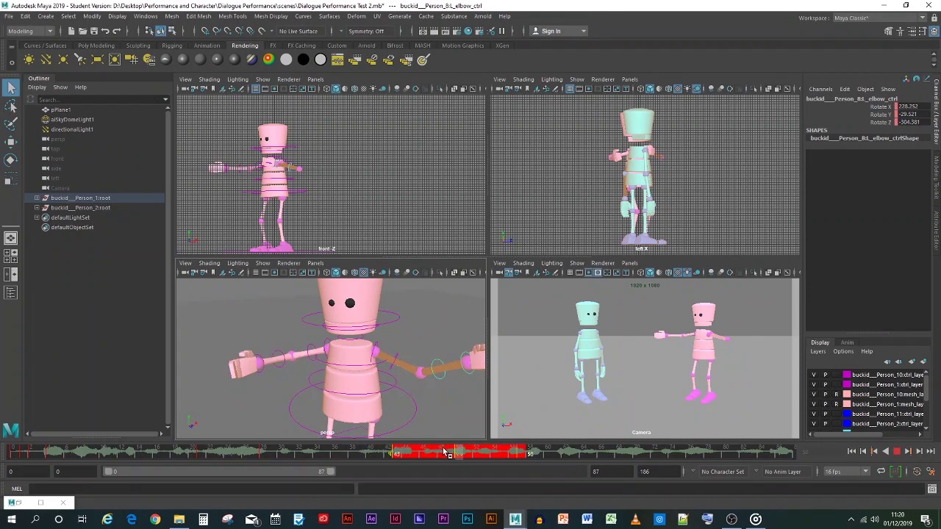
- Shift the right shoulder's keys in the frame 36–50 range so that they start at frame 43
left_click(311, 379)
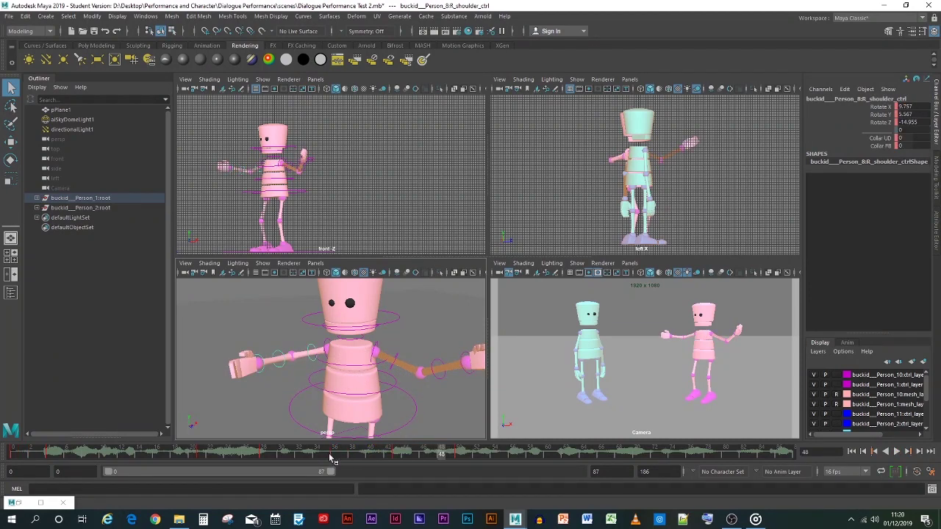
left_click(334, 453)
left_click_drag(333, 454, 454, 456, "shift")
left_click_drag(390, 451, 456, 451)
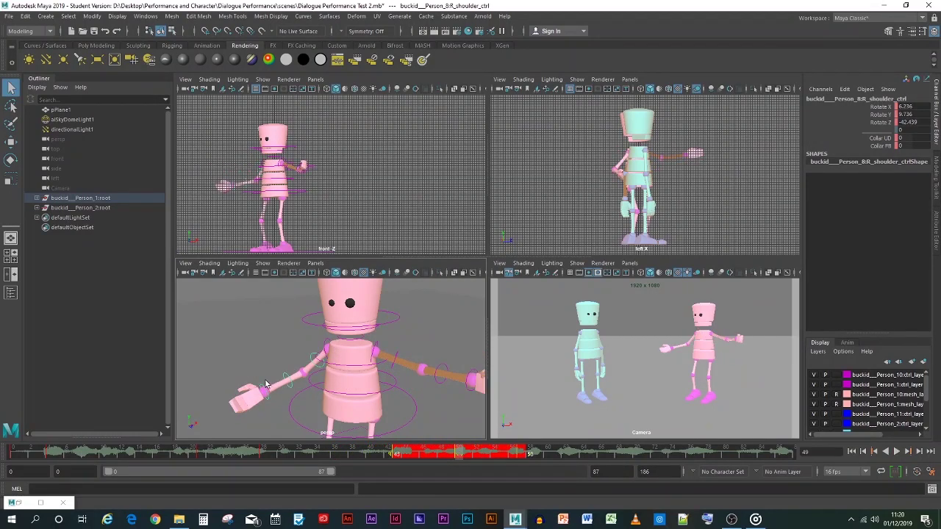
- Shift the right elbow's keys in the frame 36–50 range so that they start at frame 43
left_click(290, 387)
left_click(330, 455)
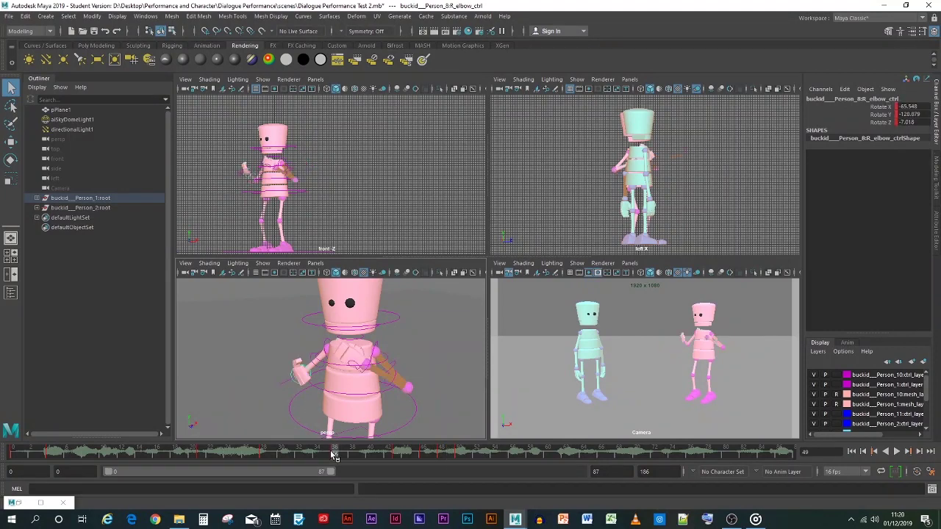
left_click_drag(331, 455, 453, 454, "shift")
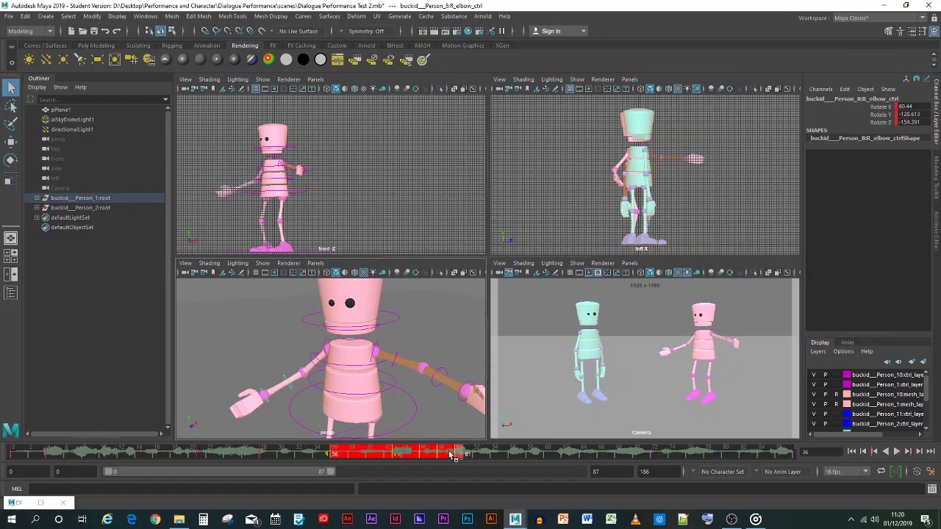
left_click_drag(391, 451, 458, 454)
- Clear the selection and play the dialogue in the camera view to review the delayed arm gestures up to frame 59
left_click(336, 457)
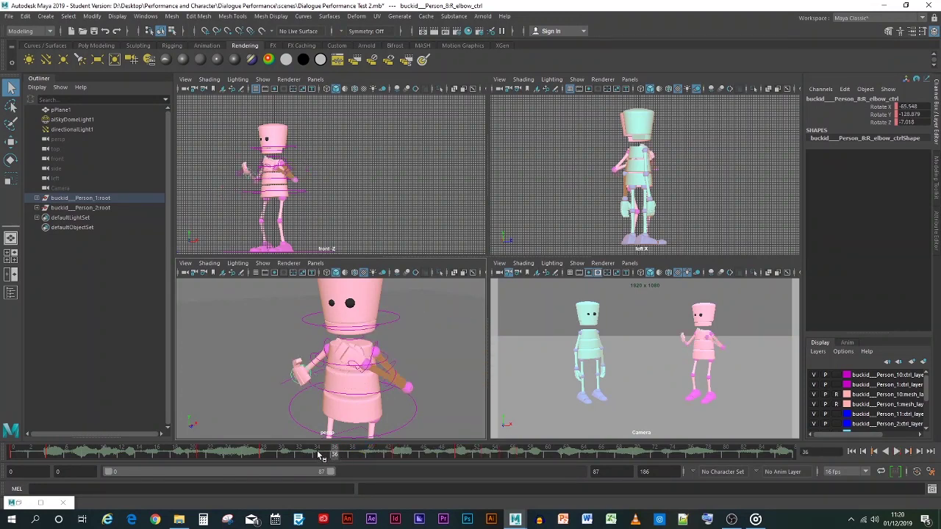
left_click(528, 364)
key("alt+v")
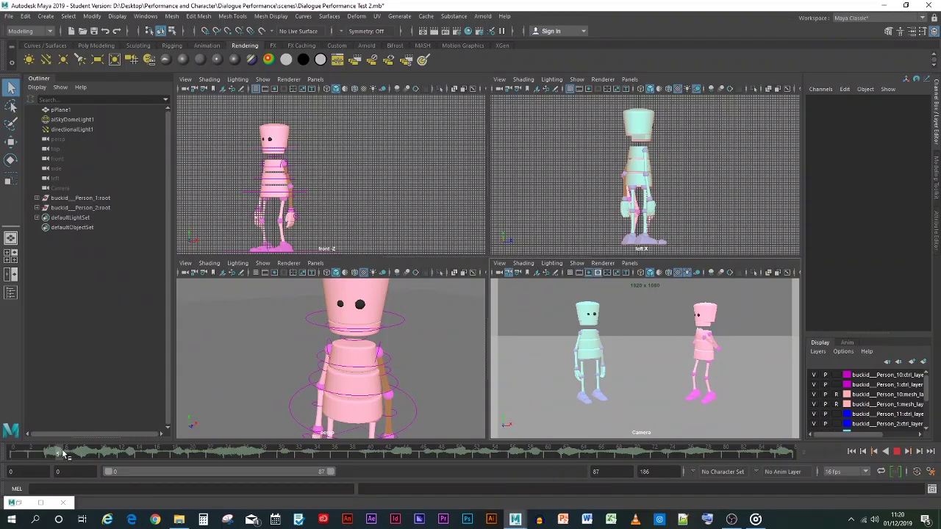
left_click_drag(63, 454, 515, 455)
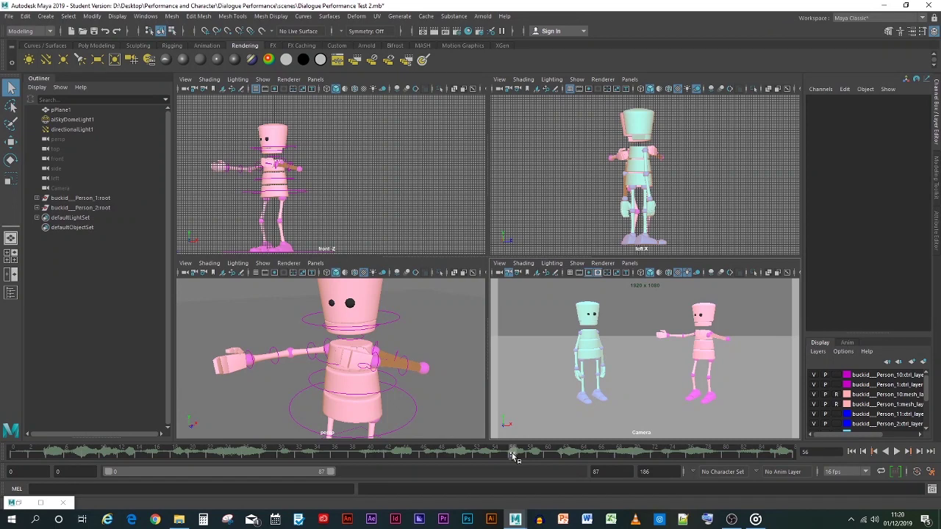
left_click_drag(515, 456, 44, 455)
key("alt+v")
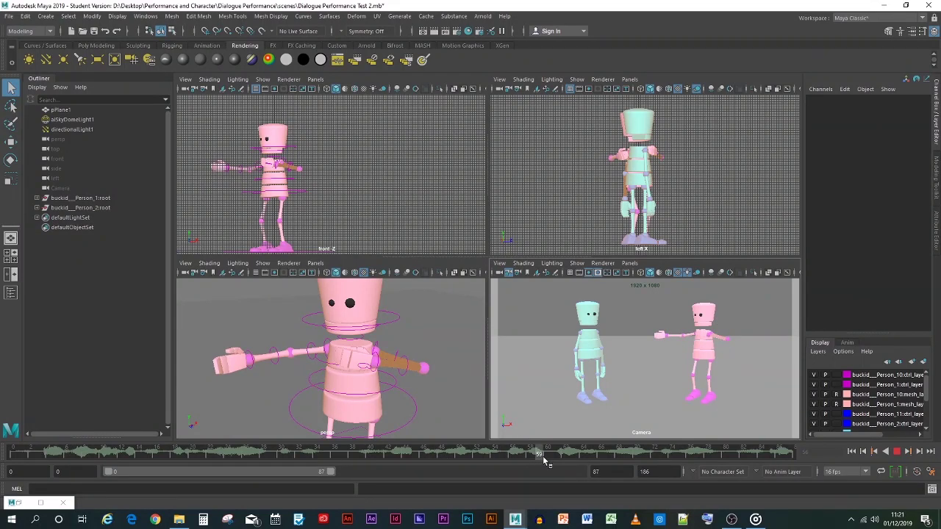
key("alt+v")
- Review the right shoulder's motion from frame 43 onward, and move its key at frame 57 to frame 62
left_click(308, 356)
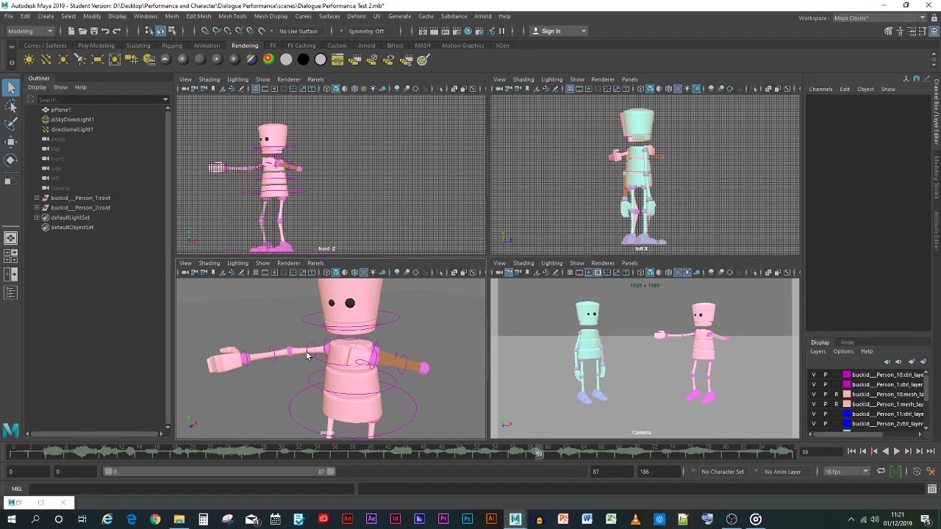
left_click(389, 453)
key("alt+v")
mouse_move(392, 459)
left_mouse_down()
mouse_move(502, 460)
mouse_move(460, 461)
left_mouse_up()
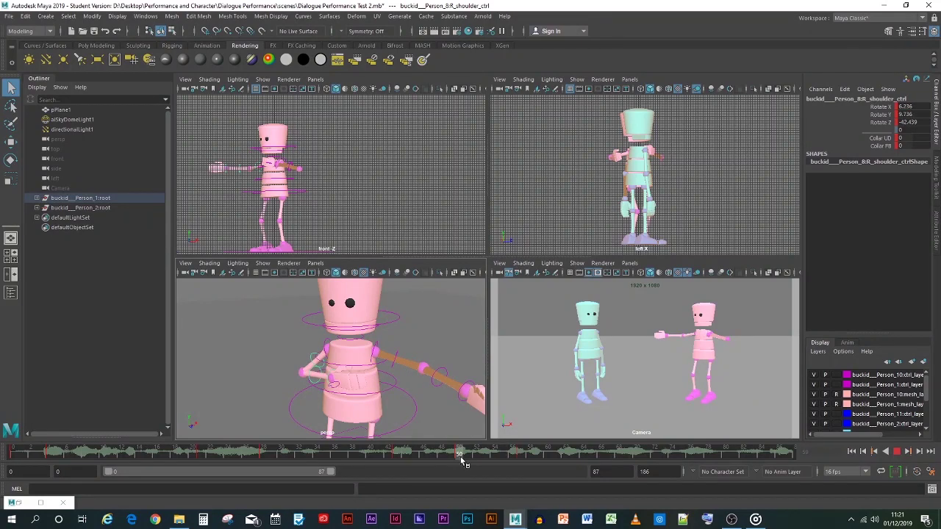
left_click_drag(461, 461, 478, 457)
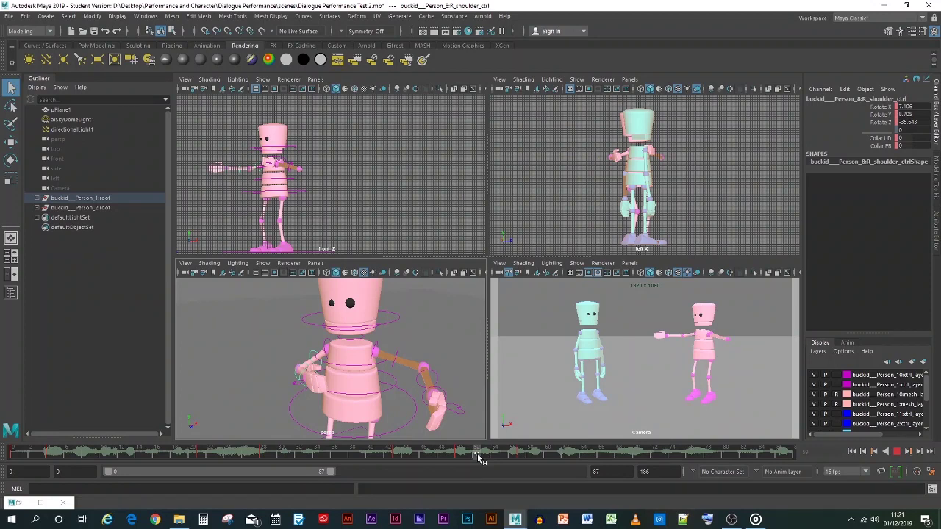
left_click_drag(479, 457, 461, 460)
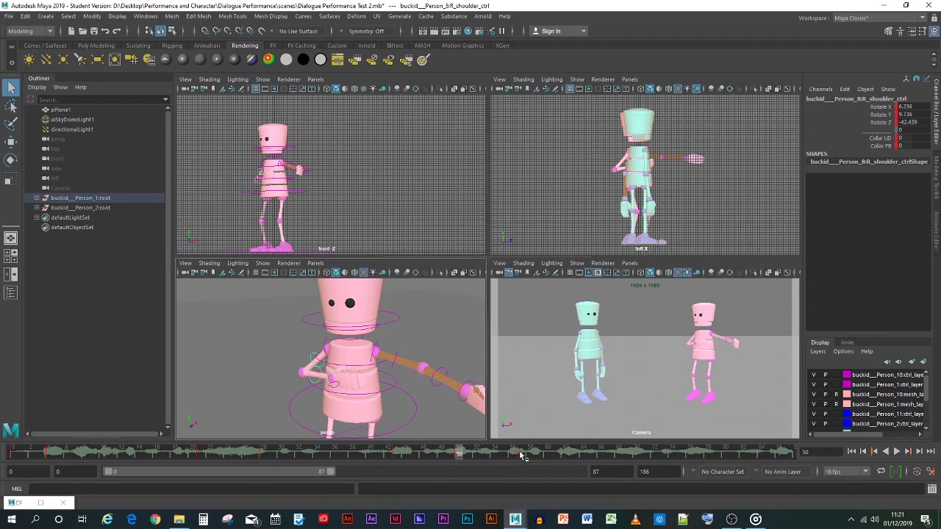
left_click_drag(521, 455, 570, 456)
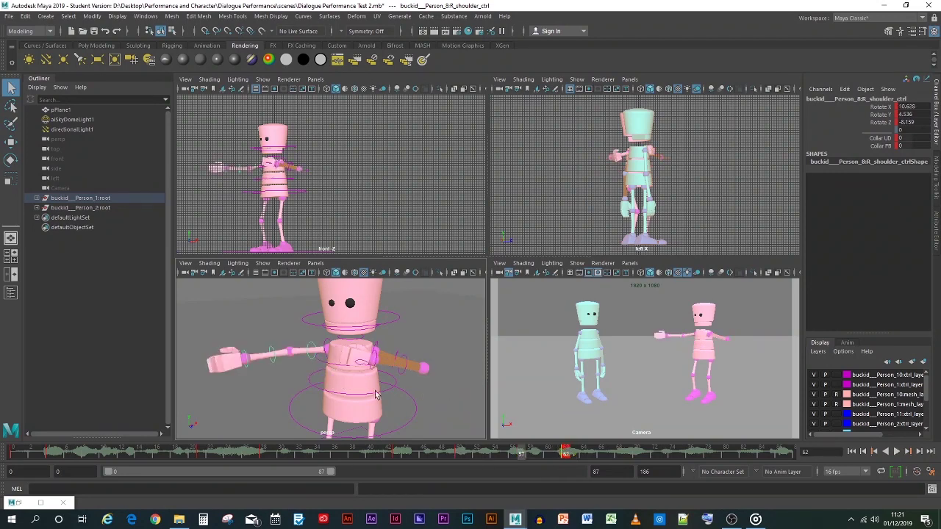
- Shift the right elbow's last group of keys to start at frame 60
left_click(274, 358)
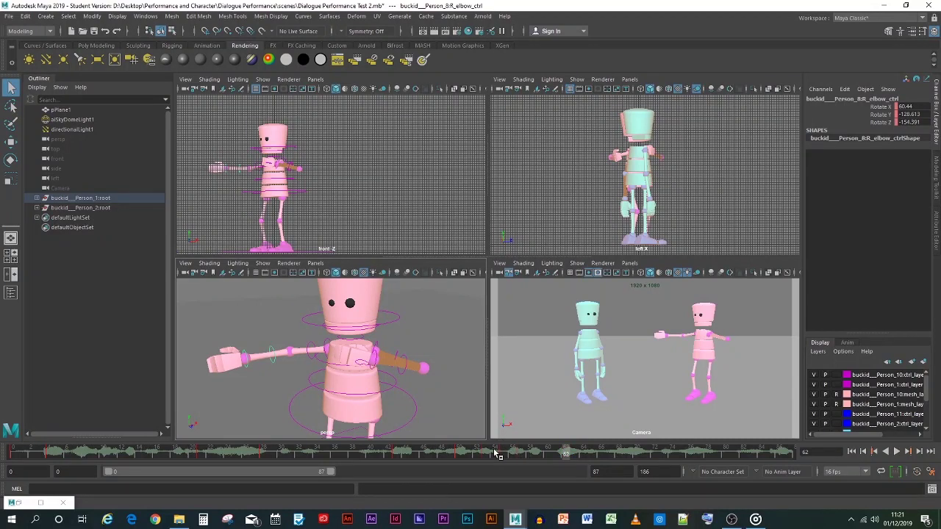
key("alt+v")
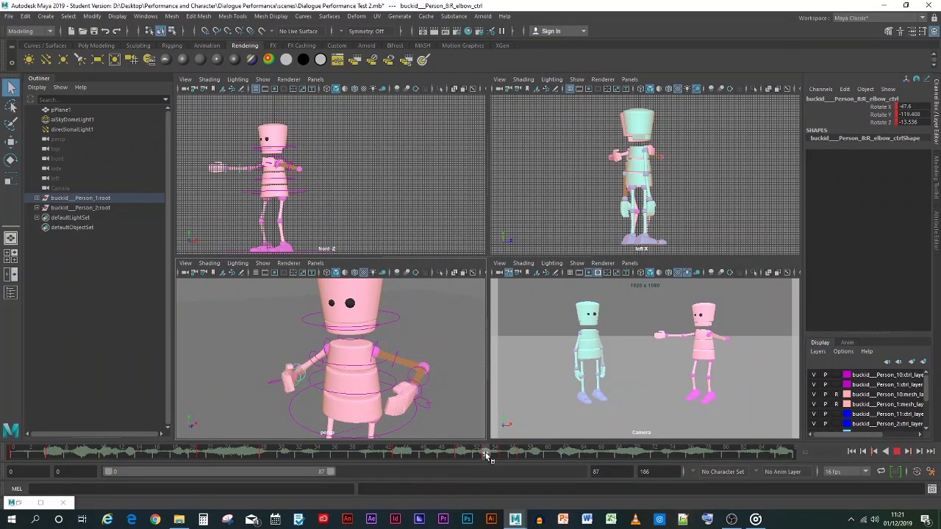
left_click_drag(485, 456, 580, 453, "shift")
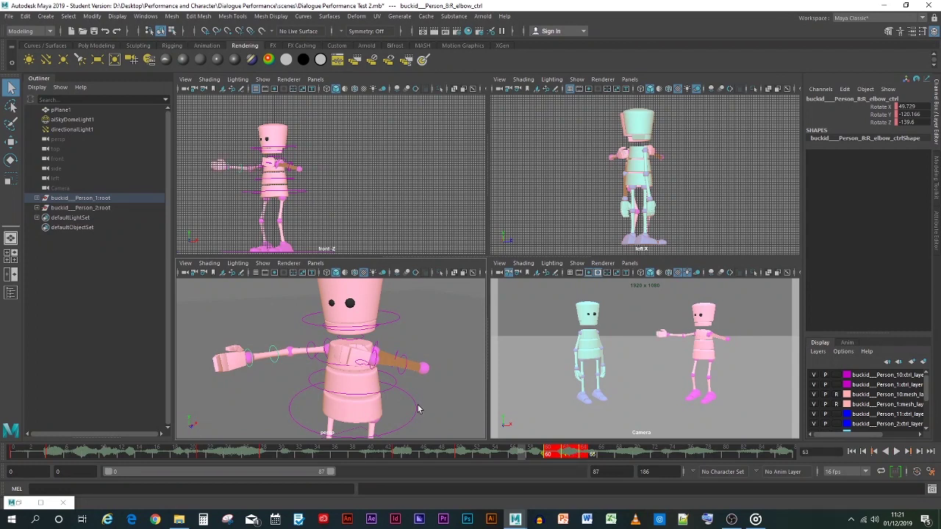
- Compare the right shoulder and elbow timing around frame 62, and shift the elbow's last keys a few frames earlier
left_click(309, 360)
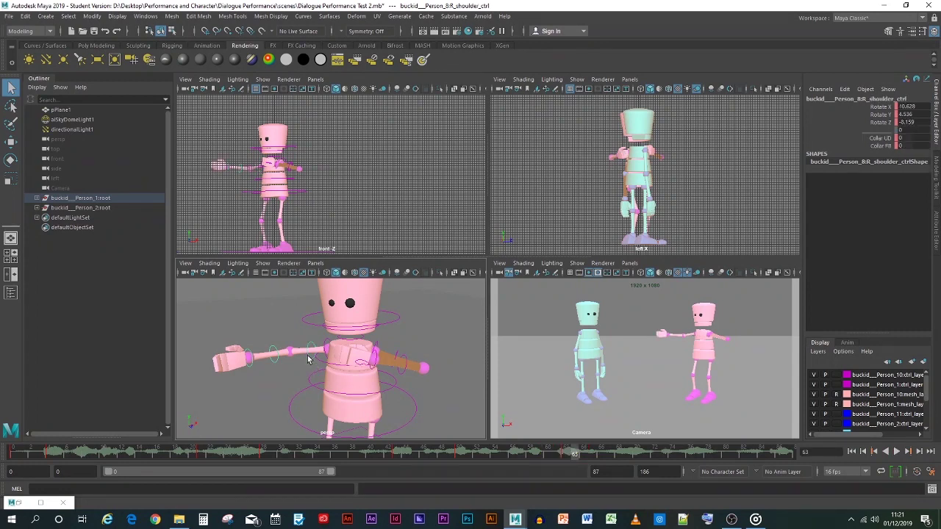
left_click(566, 455)
key("alt+comma")
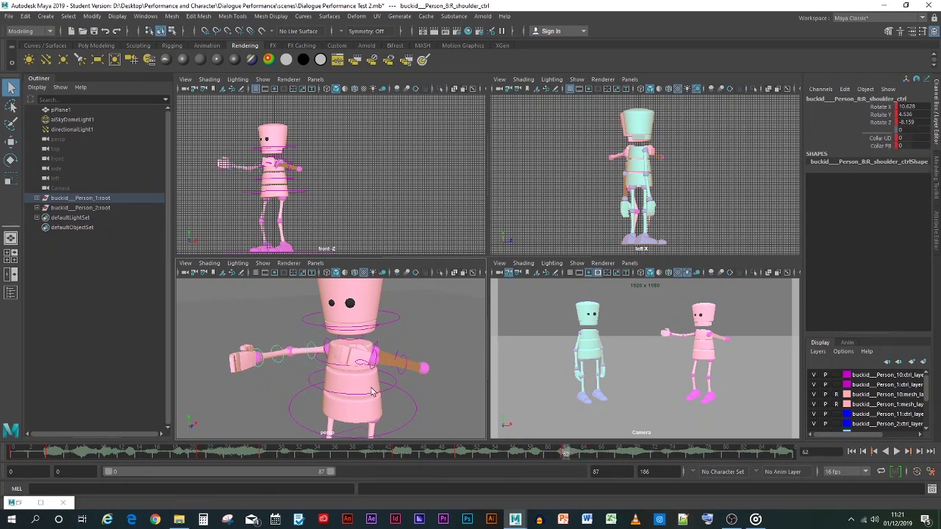
left_click(285, 360)
left_click(556, 456)
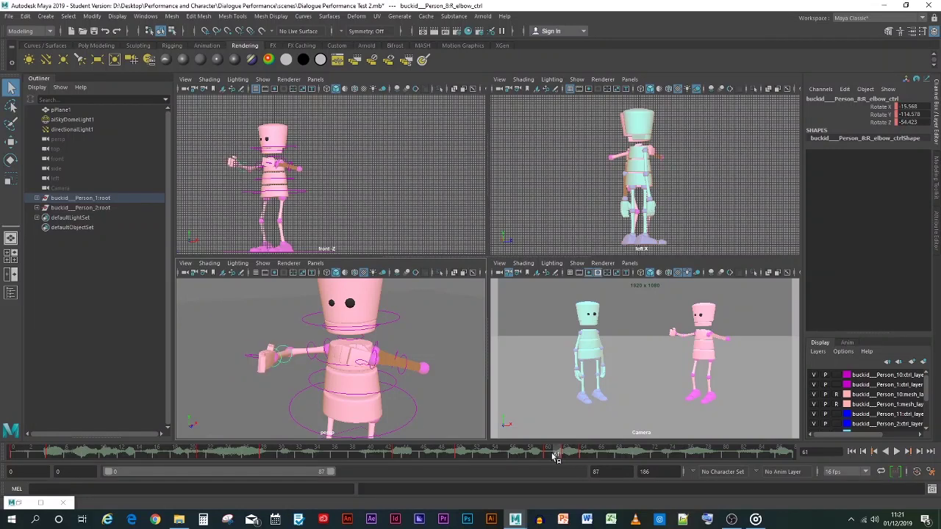
- Clear the selection, replay the dialogue from frame 0 to check the retimed right arm up to frame 59, and save the scene
left_click_drag(550, 456, 11, 456)
left_click(588, 455)
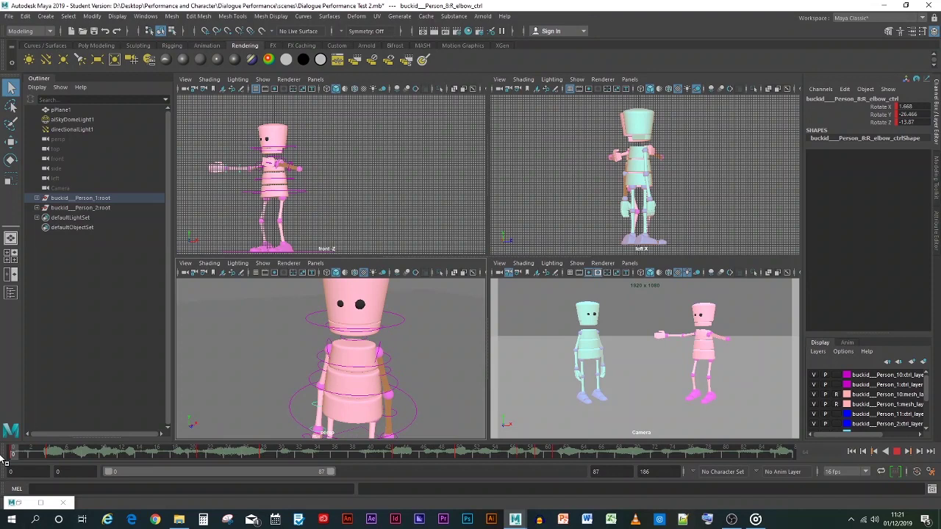
left_click(529, 365)
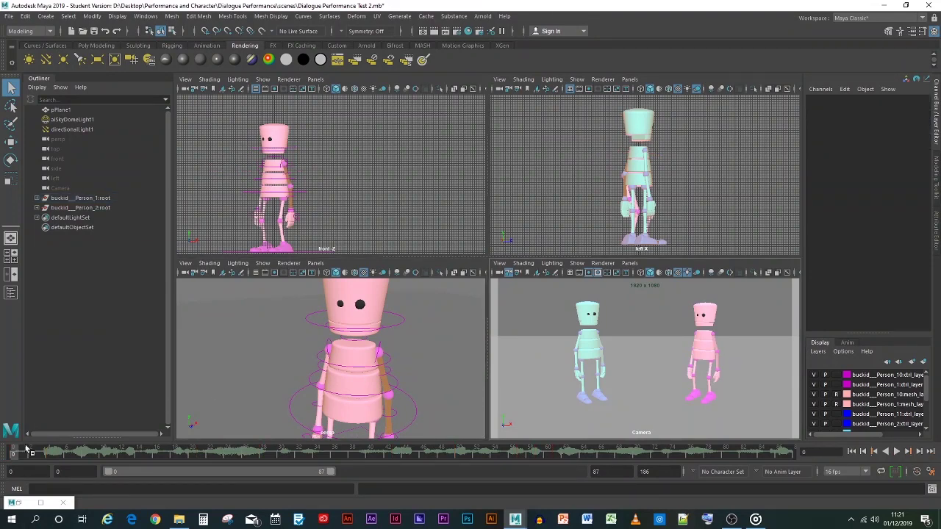
key("alt+v")
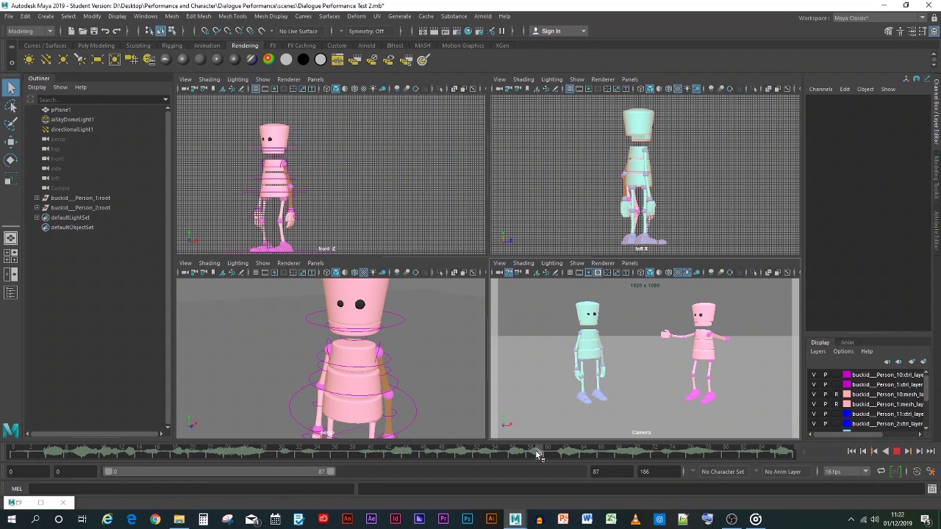
left_click(536, 454)
key("ctrl+s")
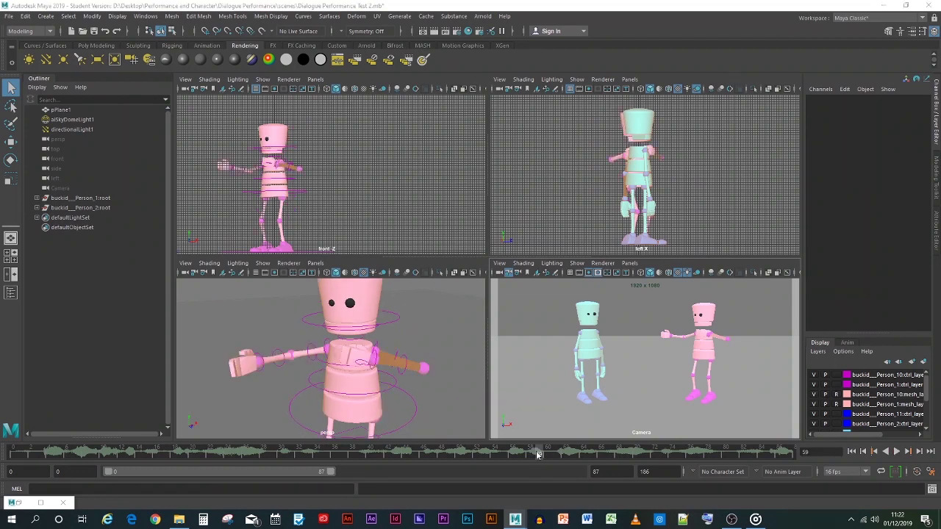
- Check that Undo is on with an infinite queue in the Undo preferences, and save the preferences
left_click(449, 268)
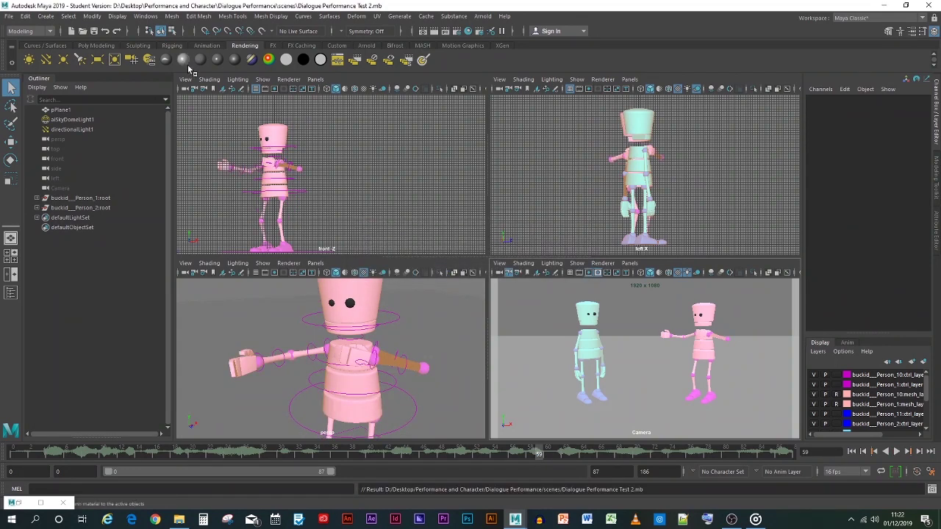
left_click(150, 18)
mouse_move(233, 117)
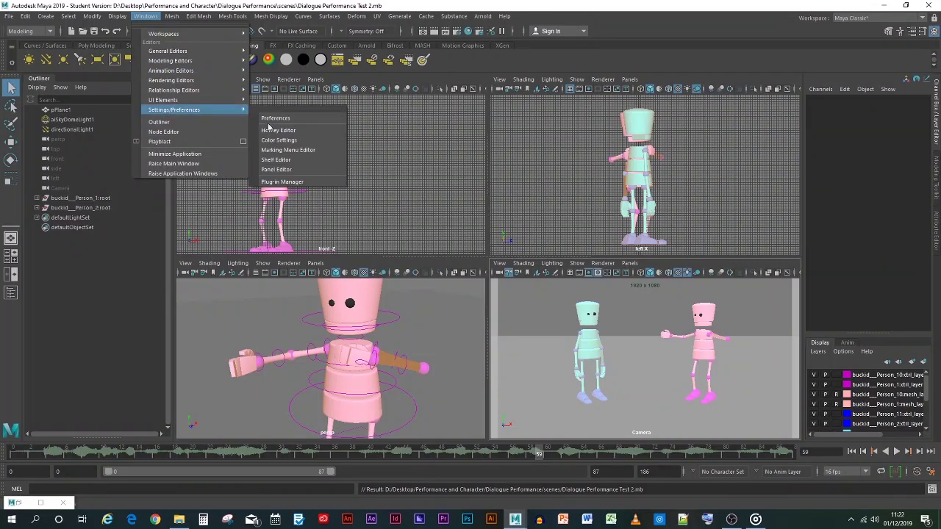
left_click(278, 118)
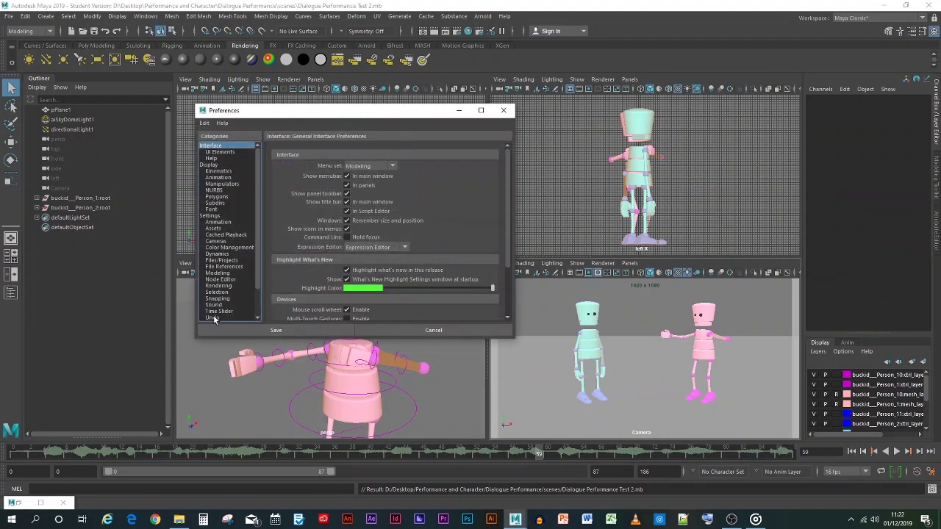
left_click(213, 318)
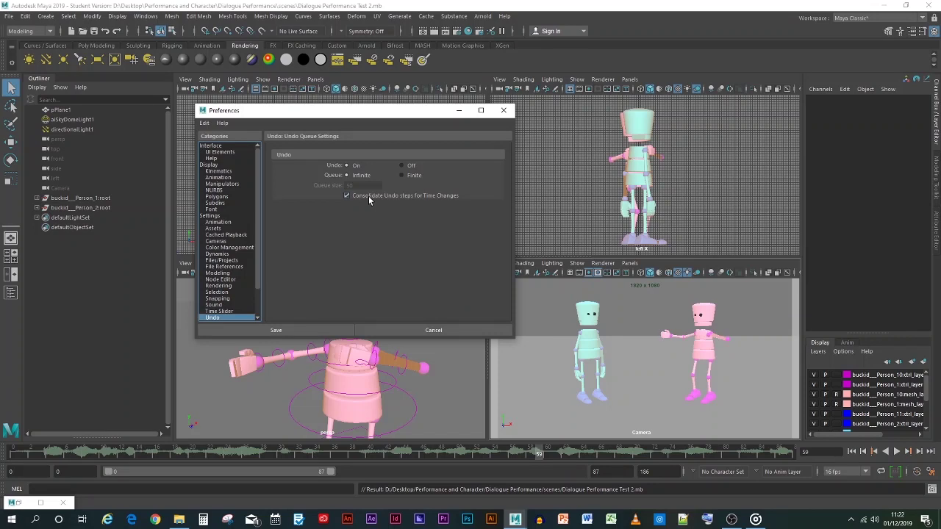
left_click(461, 111)
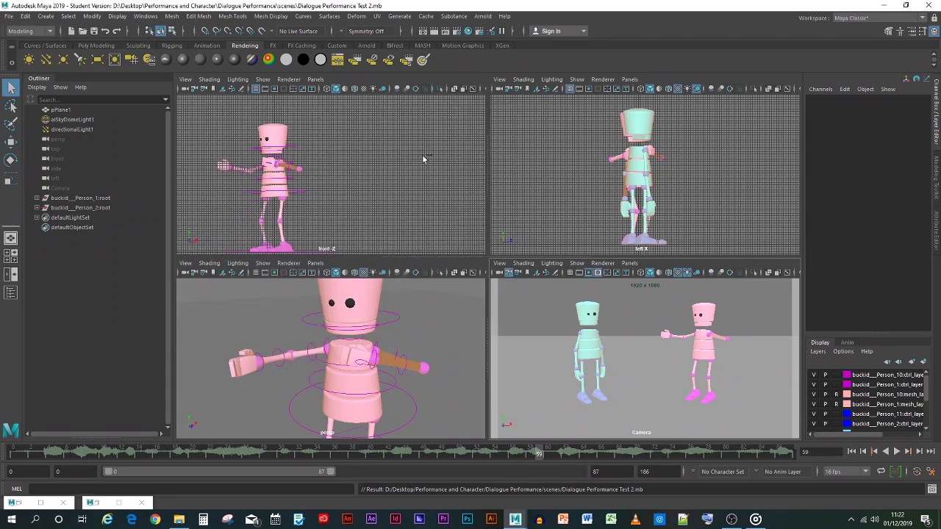
left_click(119, 503)
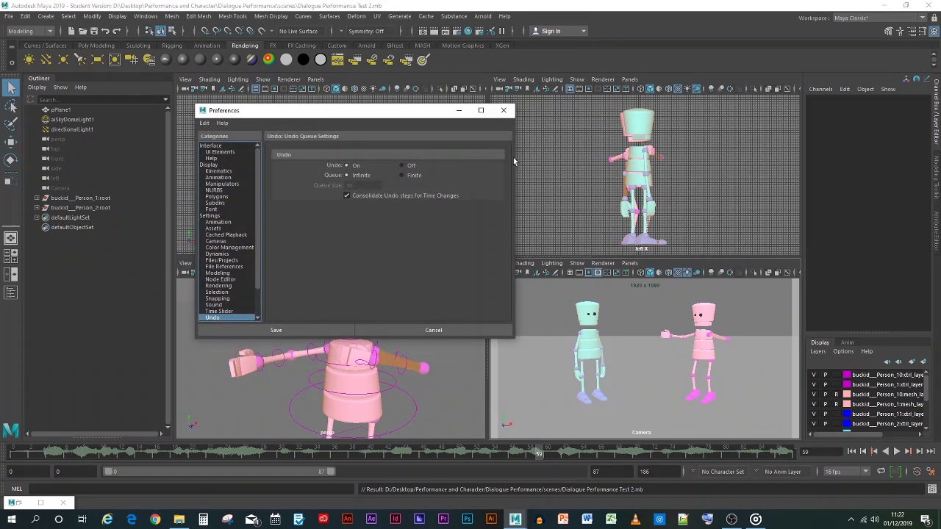
left_click(304, 330)
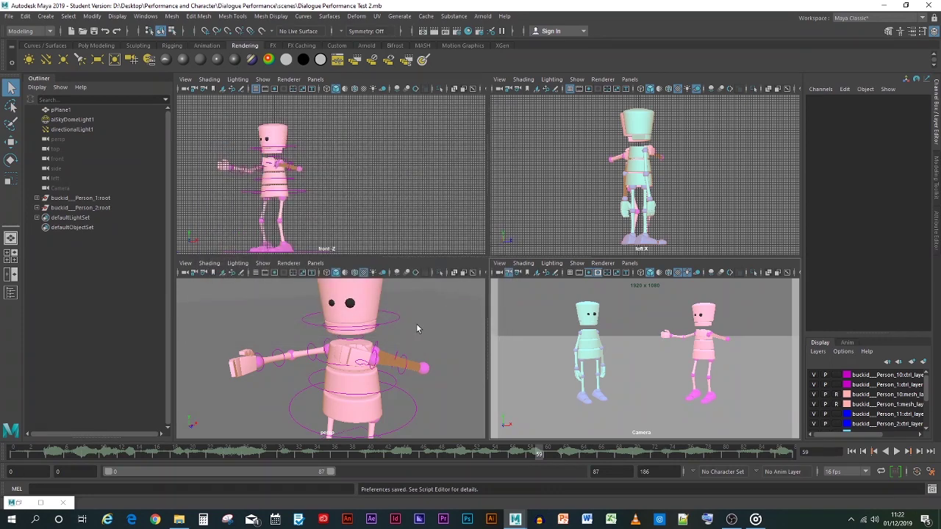
- Select the pink character's right shoulder control and play the arm motion on from frame 59 to frame 62
left_click(305, 351)
key("alt+v")
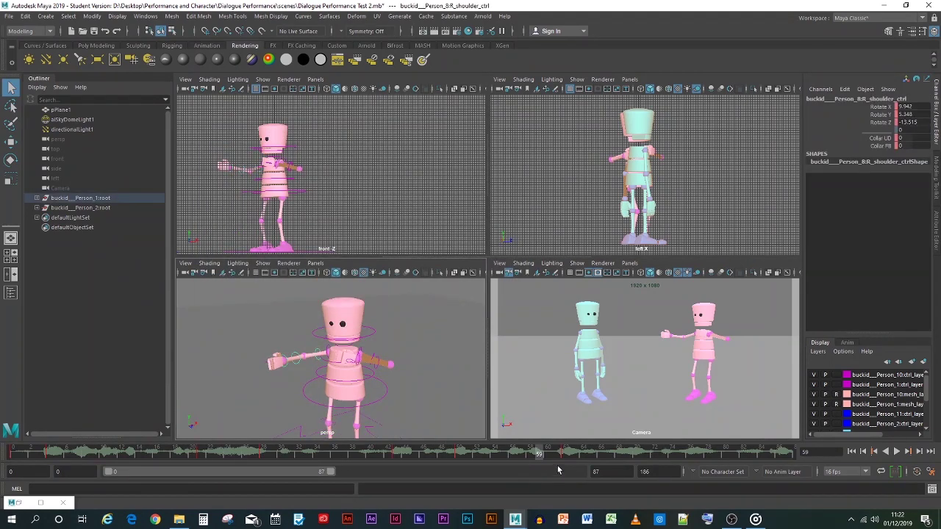
key("alt+v")
scroll(332, 337, "down", 3)
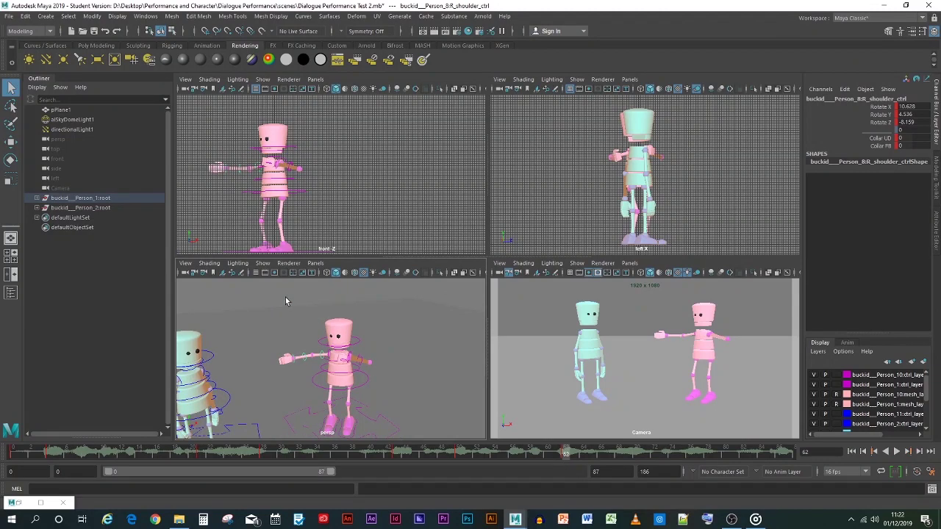
left_click_drag(287, 301, 394, 433)
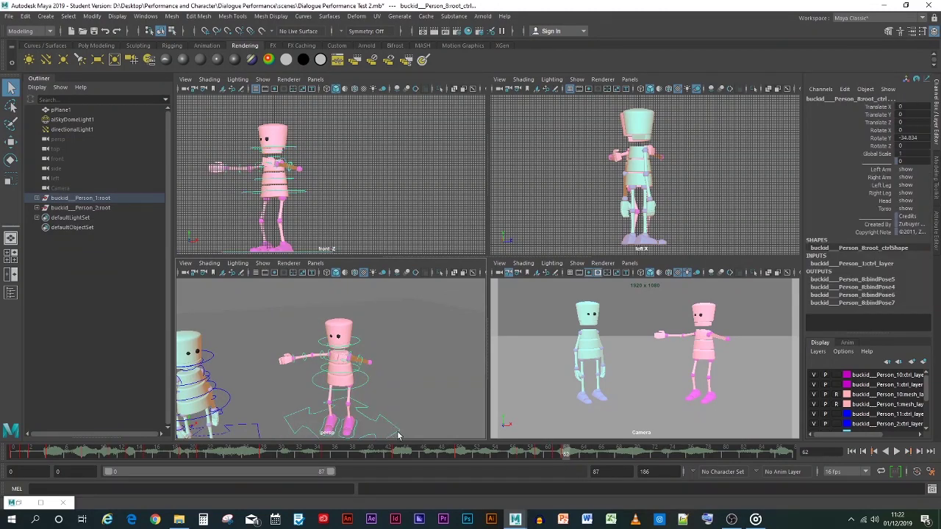
key("Down")
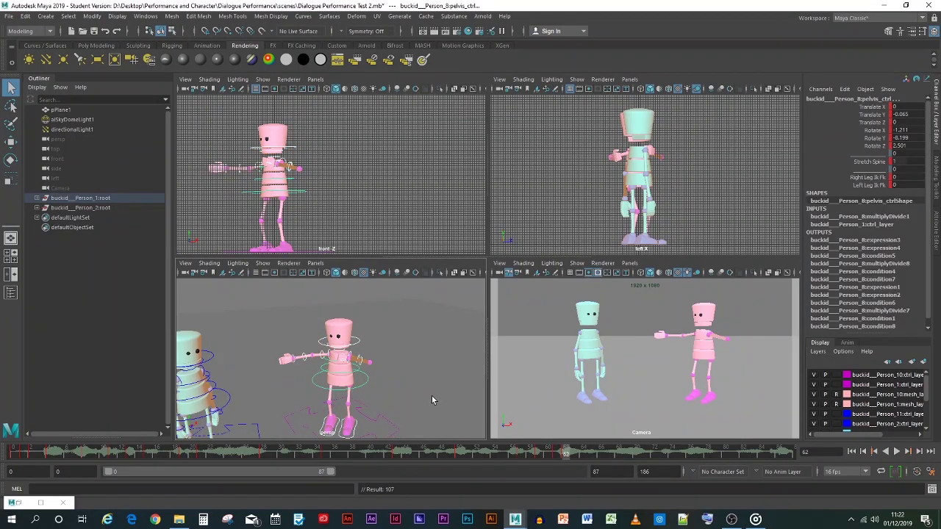
left_click(414, 382)
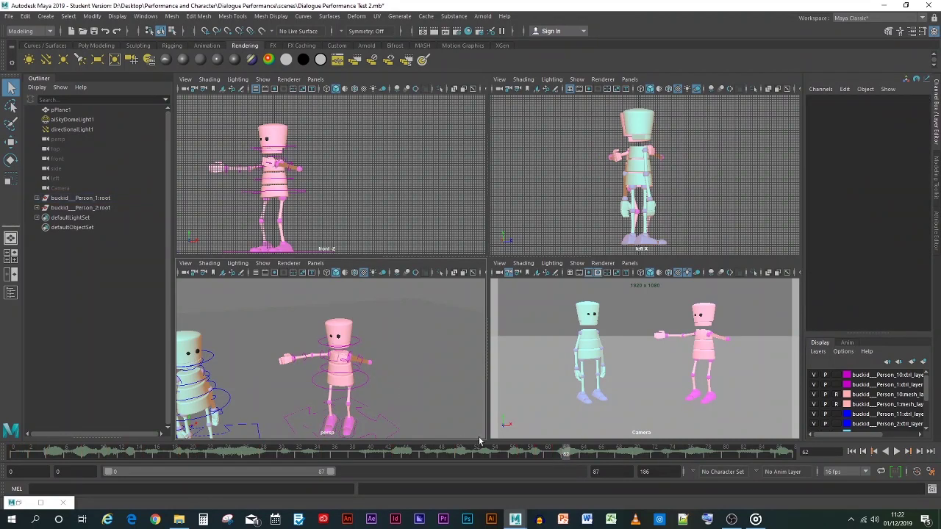
- Replay the dialogue from frame 0 to check the right arm's timing up to frame 62
left_click_drag(566, 457, 8, 453)
key("alt+v")
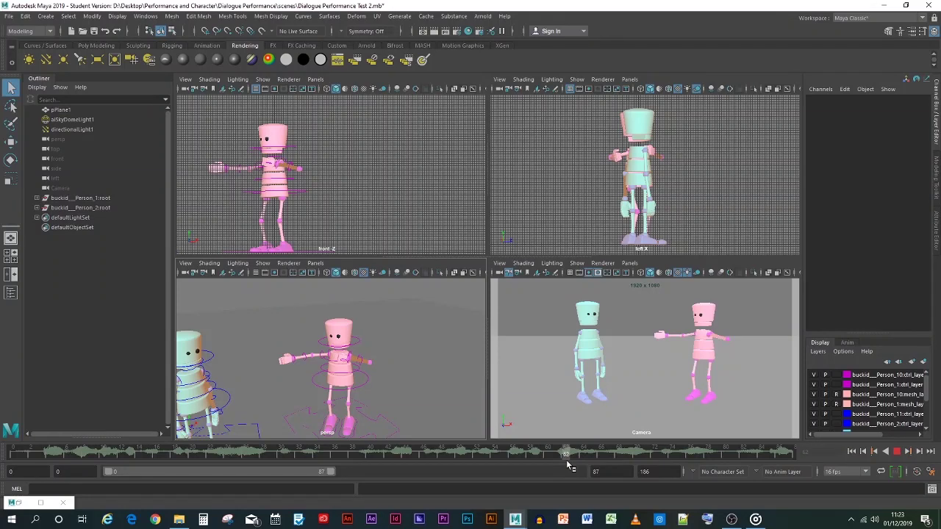
key("Escape")
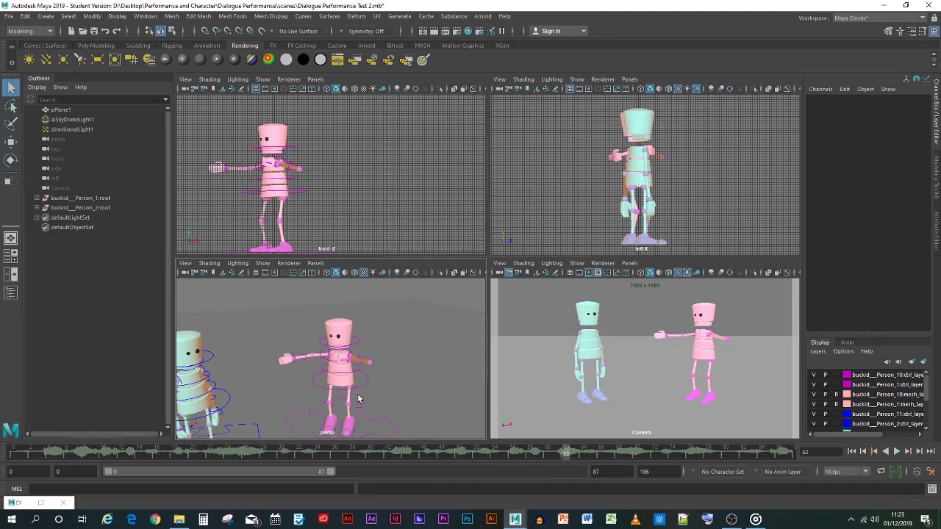
- Move the pink character's right shoulder key at frame 62 to frame 66
scroll(358, 399, "up", 5)
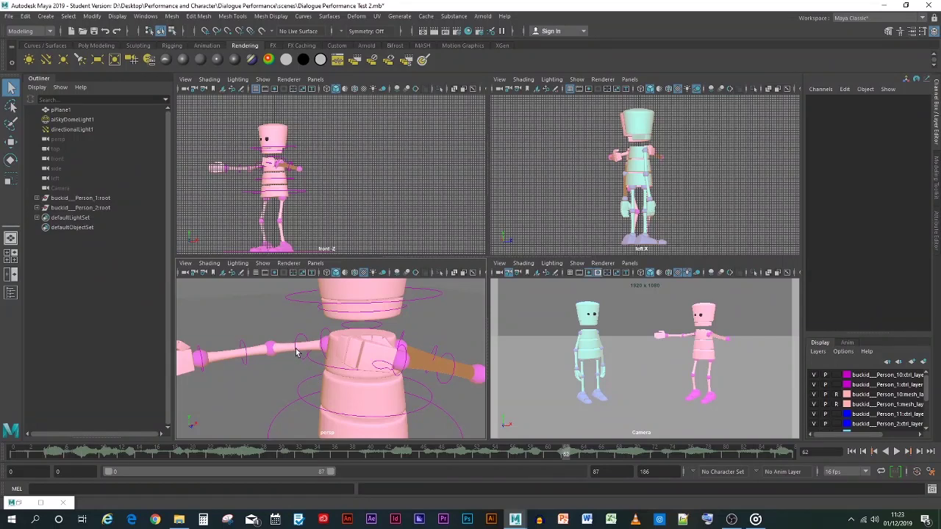
left_click(298, 352)
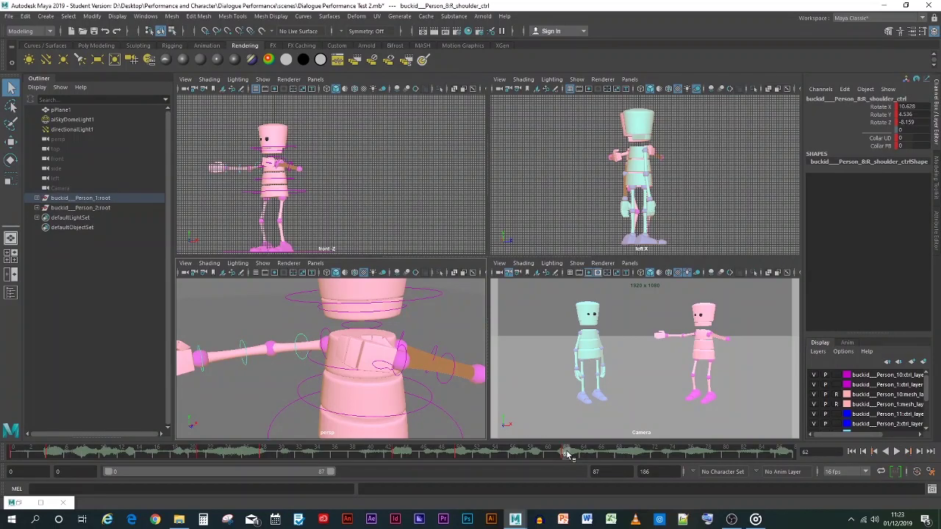
left_click_drag(566, 452, 601, 451)
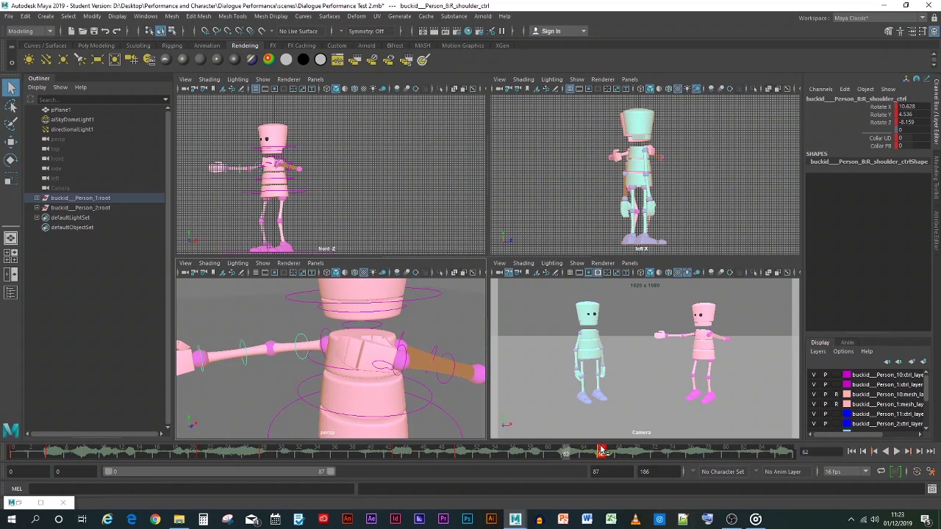
- Shift the right elbow's last group of keys three frames later so it starts at frame 60
left_click(245, 357)
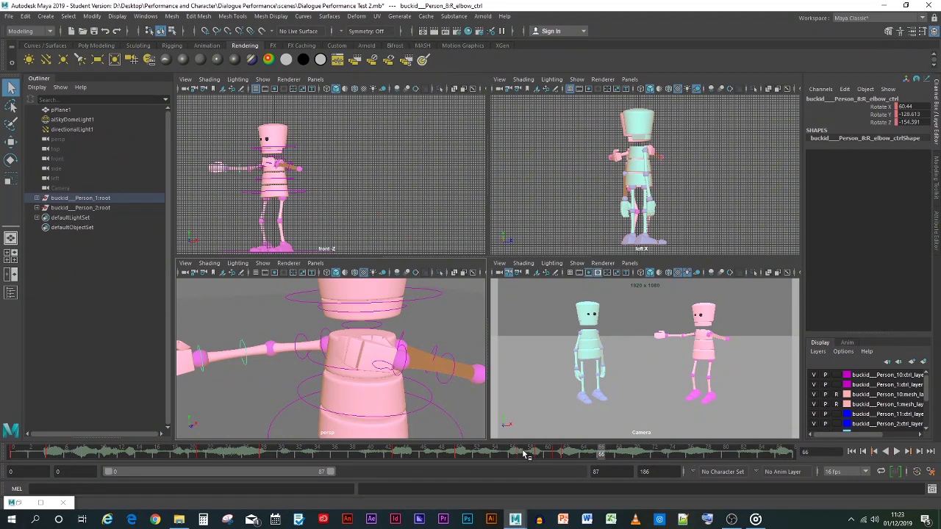
left_click_drag(523, 456, 588, 454, "shift")
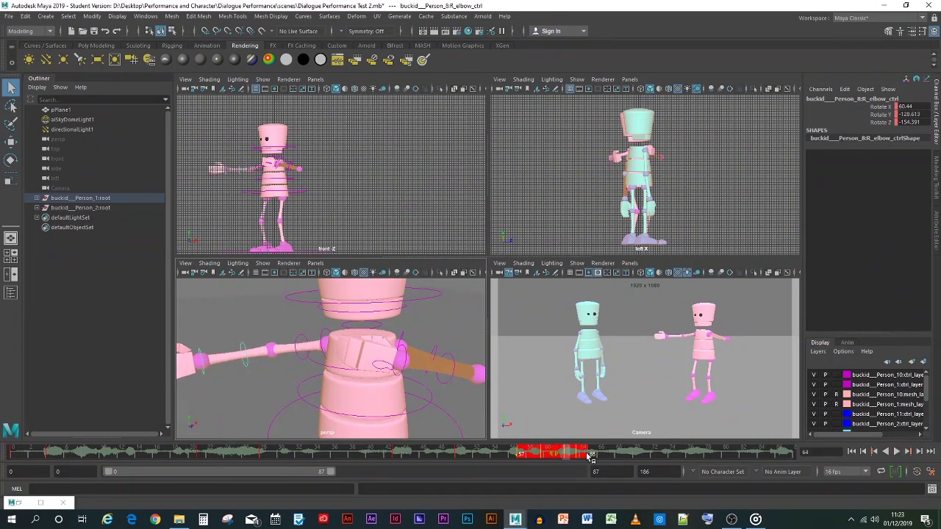
key("ctrl+z")
left_click(526, 456)
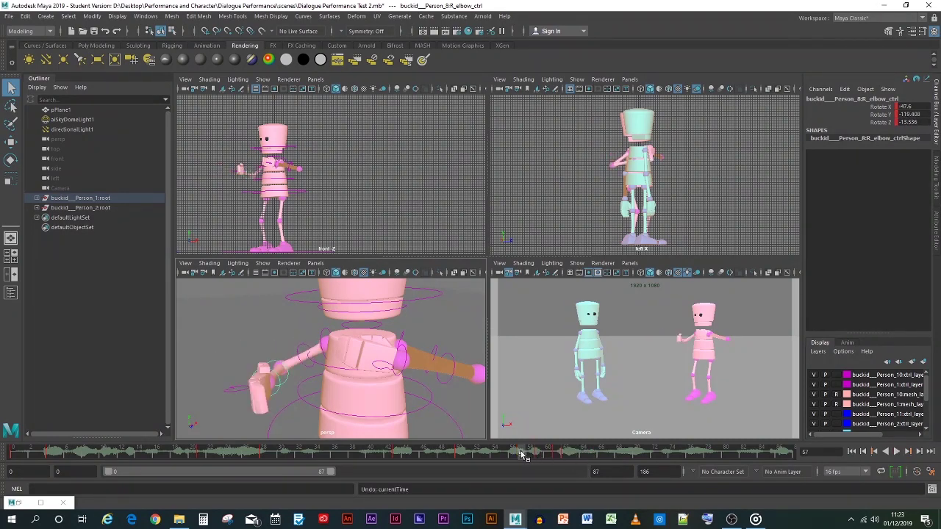
left_click_drag(525, 456, 625, 454, "shift")
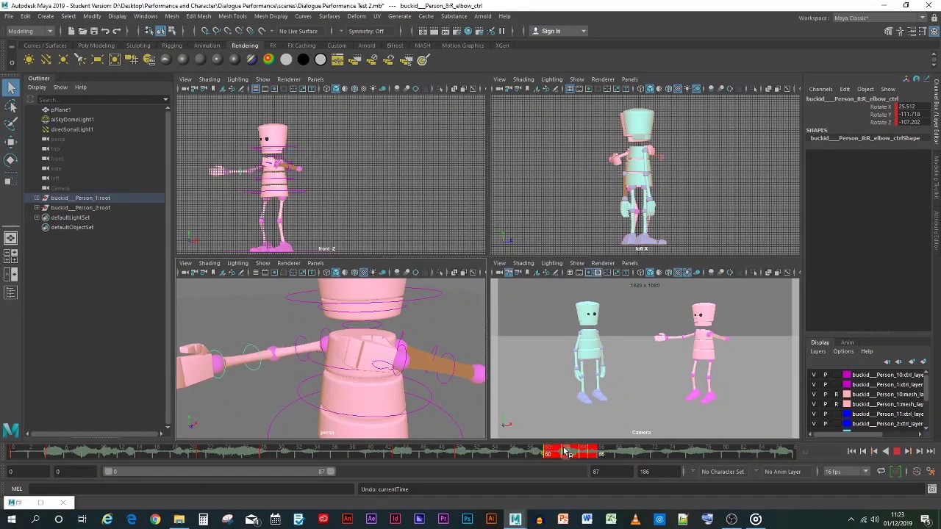
left_click(623, 454)
- Play back the frames before frame 62 to review the retimed right shoulder and elbow
left_click(517, 451)
mouse_move(517, 451)
left_mouse_down()
mouse_move(276, 454)
mouse_move(423, 453)
left_mouse_up()
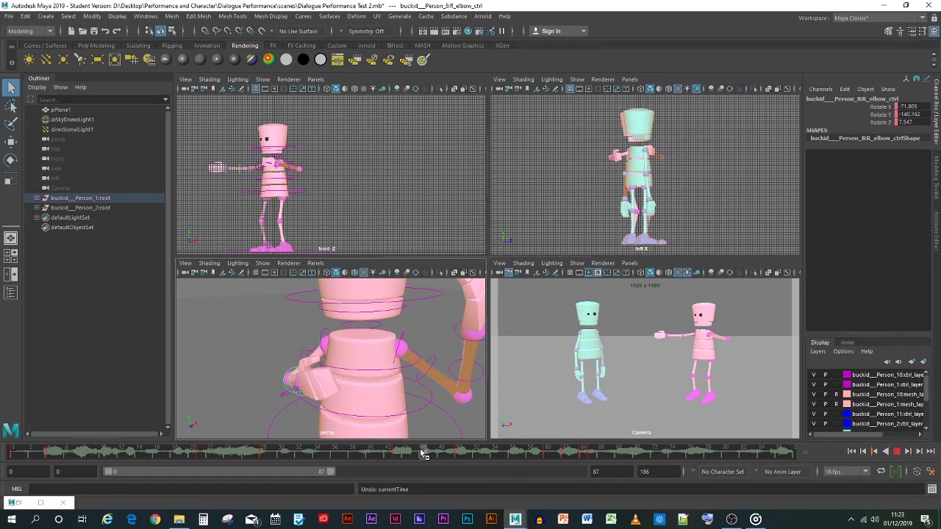
mouse_move(422, 453)
left_mouse_down()
mouse_move(581, 460)
mouse_move(550, 461)
mouse_move(563, 459)
left_mouse_up()
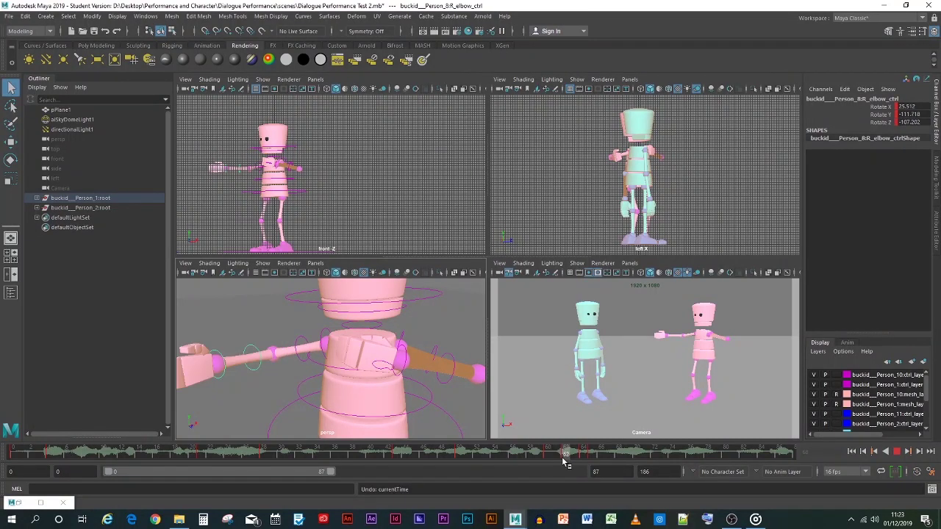
right_click(571, 455)
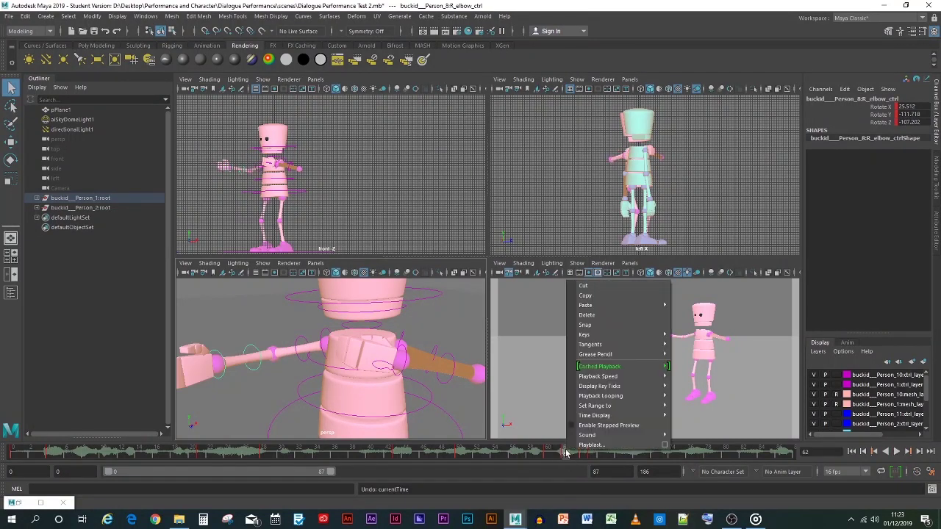
left_click(586, 295)
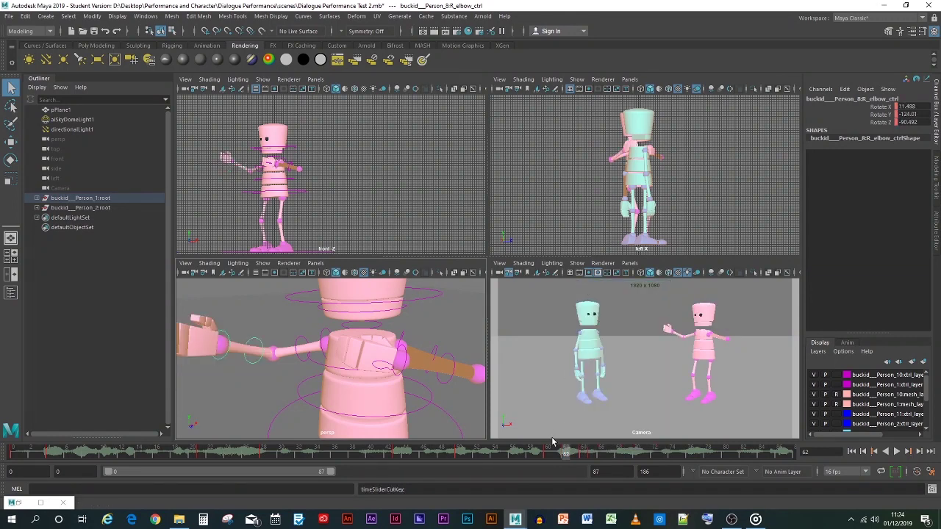
key("ctrl+z")
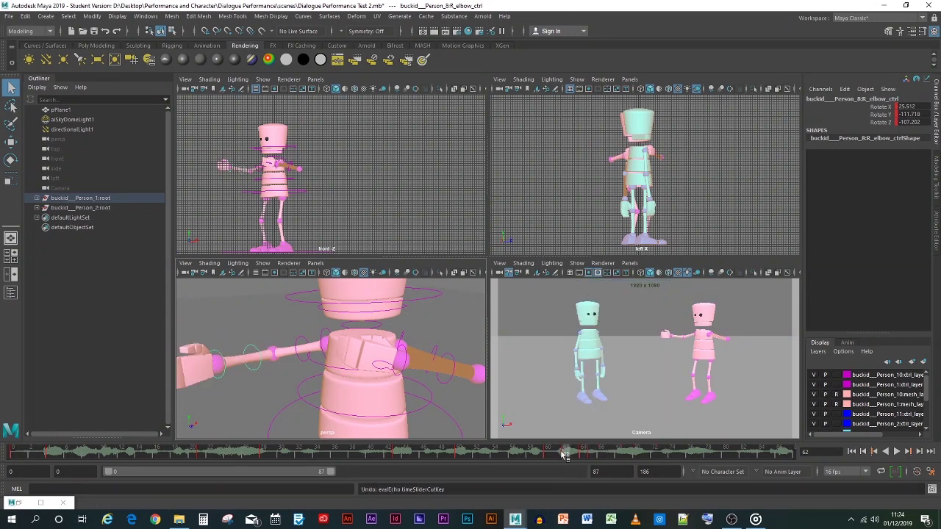
- Rotate the pink character's right elbow at frame 62 to about X 43, Y -103, Z -126 and key it
left_click_drag(570, 454, 593, 454)
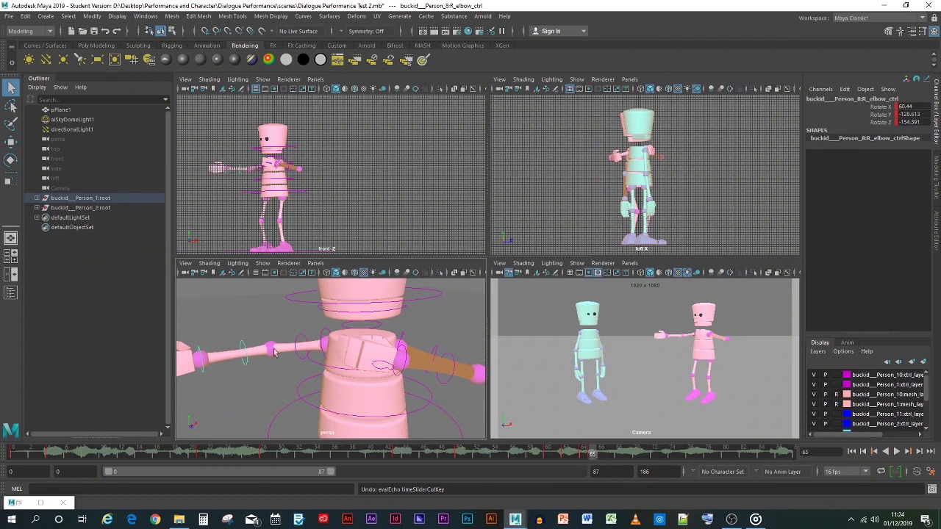
left_click(583, 453)
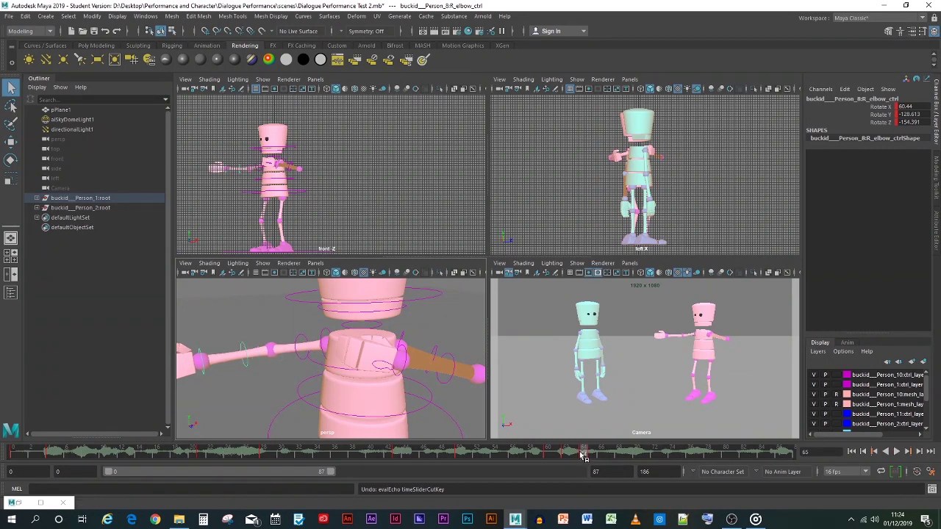
left_click_drag(583, 453, 567, 456)
left_click(10, 159)
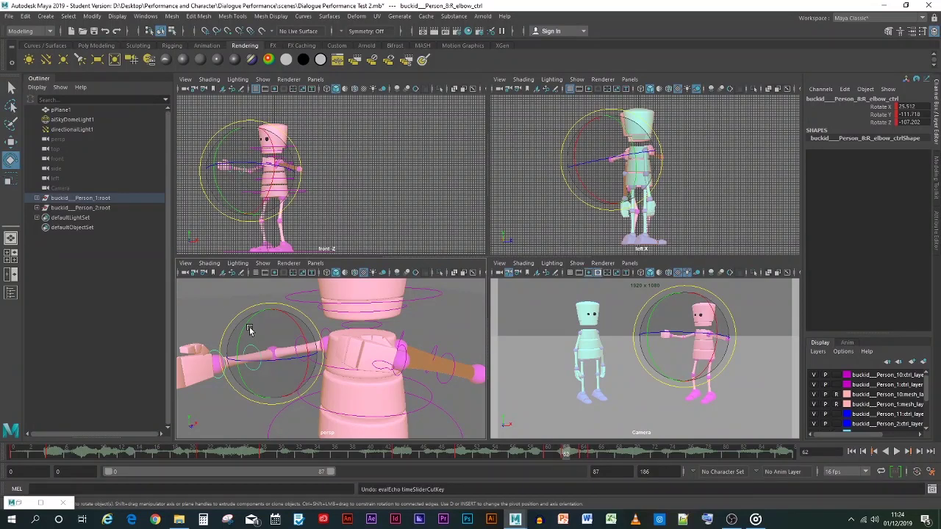
left_click_drag(249, 330, 242, 336)
key("s")
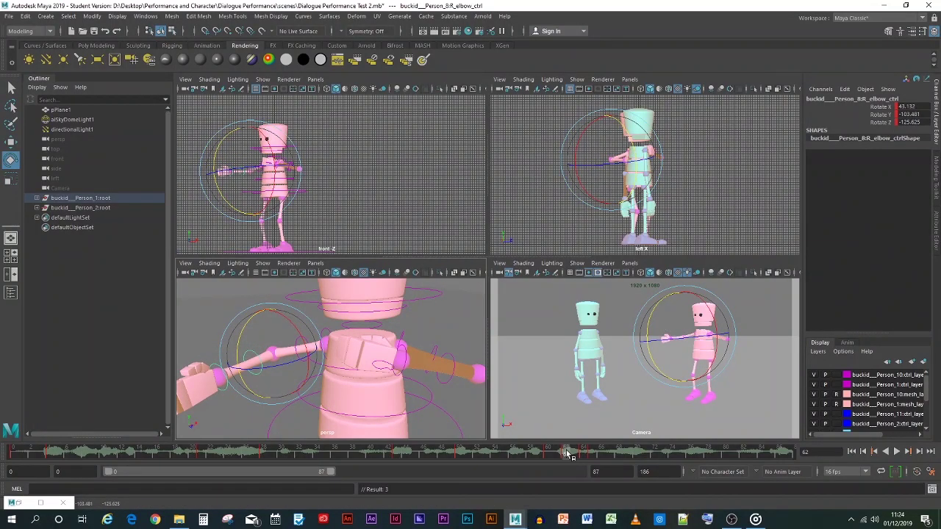
- Raise the right forearm slightly at frame 62, to about X 33, Y -107, Z -115, and key the elbow again
mouse_move(568, 455)
left_mouse_down()
mouse_move(543, 454)
mouse_move(568, 453)
left_mouse_up()
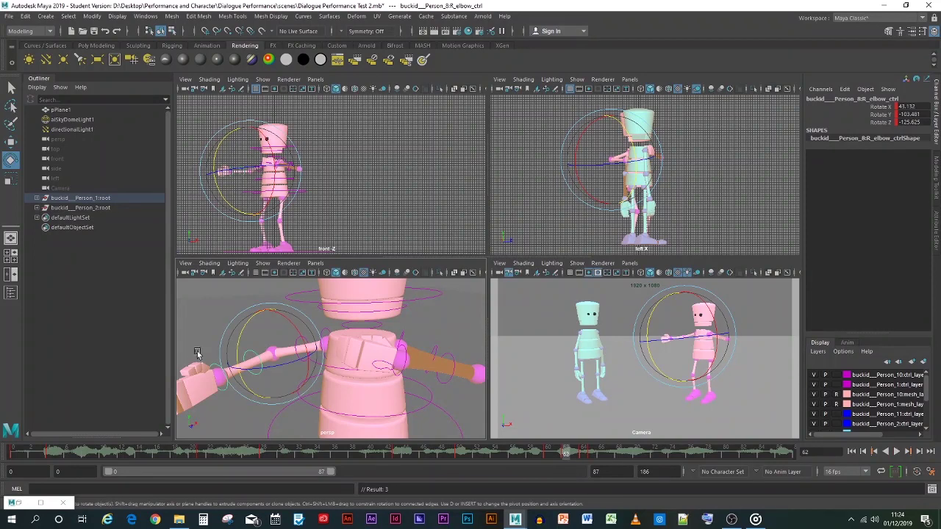
left_click_drag(236, 350, 235, 343)
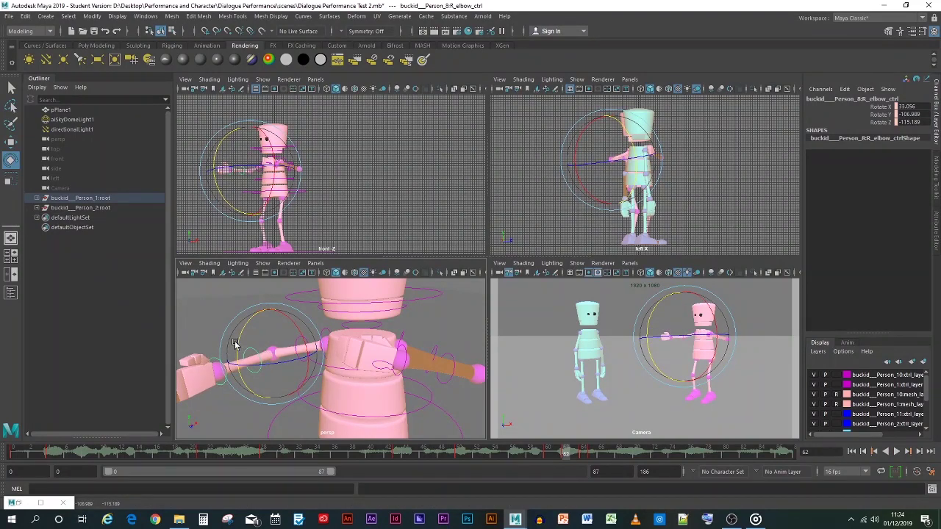
key("s")
- Cut the right elbow control's keys at frames 62 and 64
mouse_move(563, 455)
left_mouse_down()
mouse_move(544, 456)
mouse_move(577, 455)
mouse_move(556, 454)
mouse_move(566, 457)
left_mouse_up()
right_click(566, 456)
left_click(588, 289)
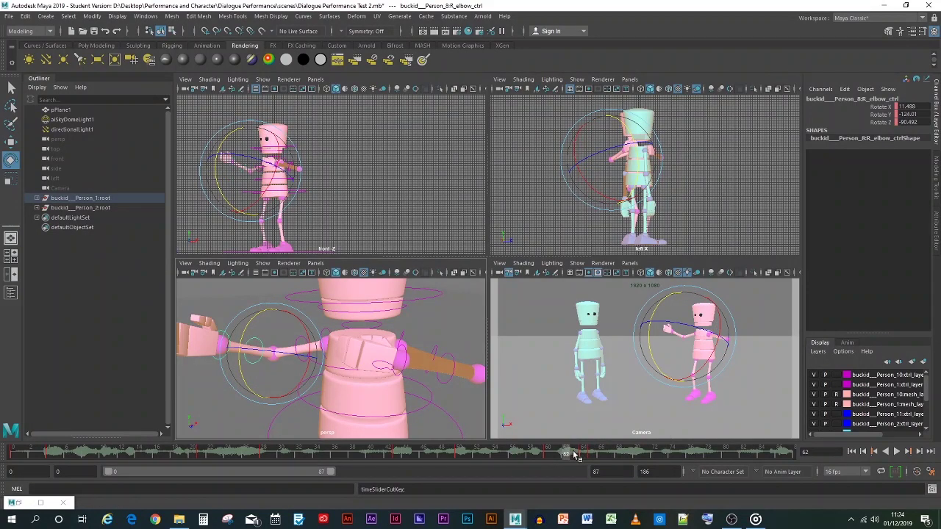
left_click_drag(575, 455, 584, 455)
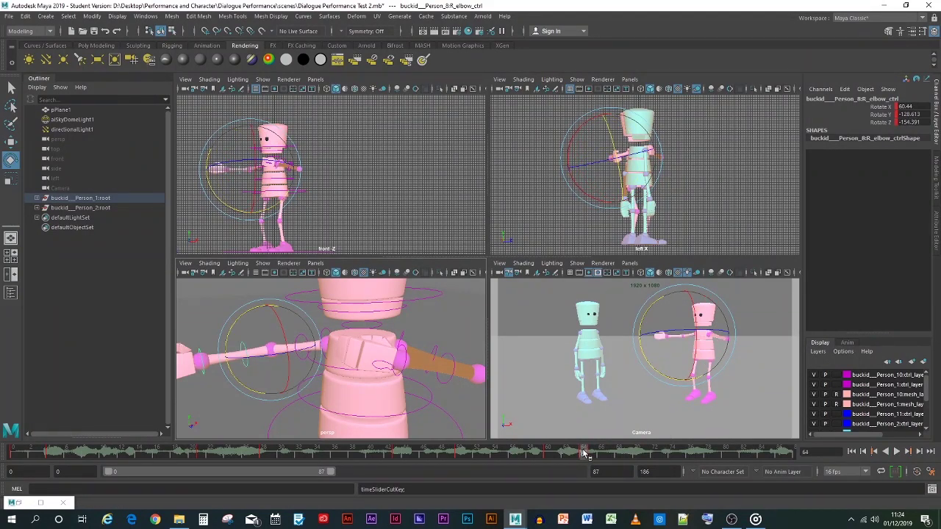
right_click(585, 454)
left_click(596, 290)
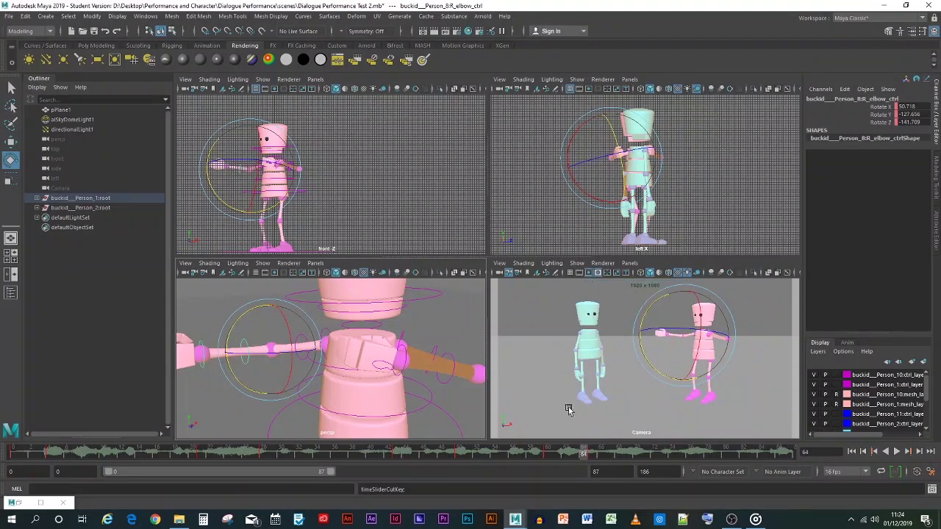
- Rotate the right elbow at frame 62 to about Y -112, Z -71 and key the pose
key("alt+v")
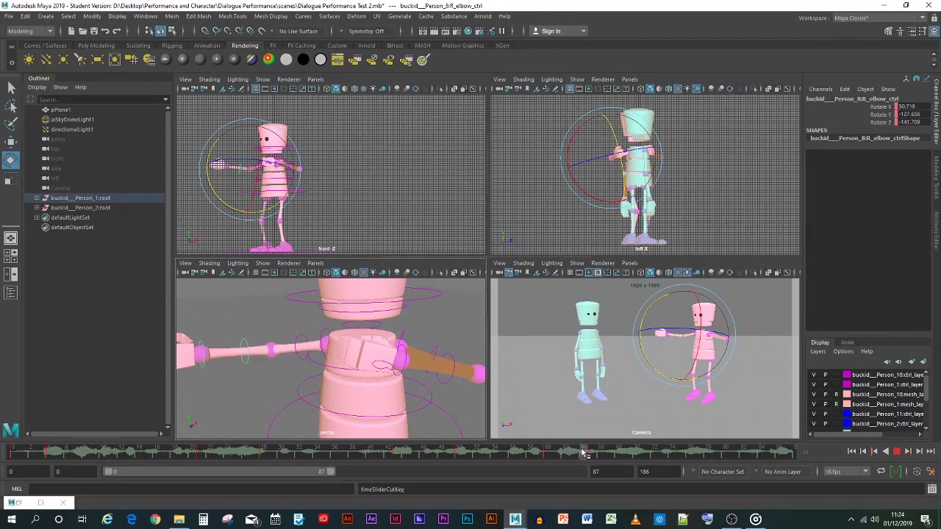
mouse_move(585, 453)
left_mouse_down()
mouse_move(566, 450)
mouse_move(586, 448)
left_mouse_up()
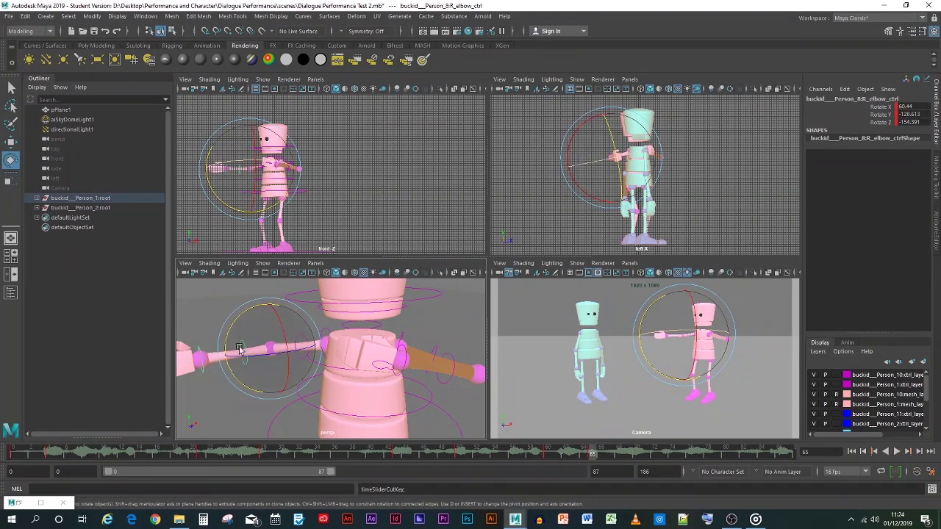
key("Escape")
left_click_drag(513, 452, 568, 457)
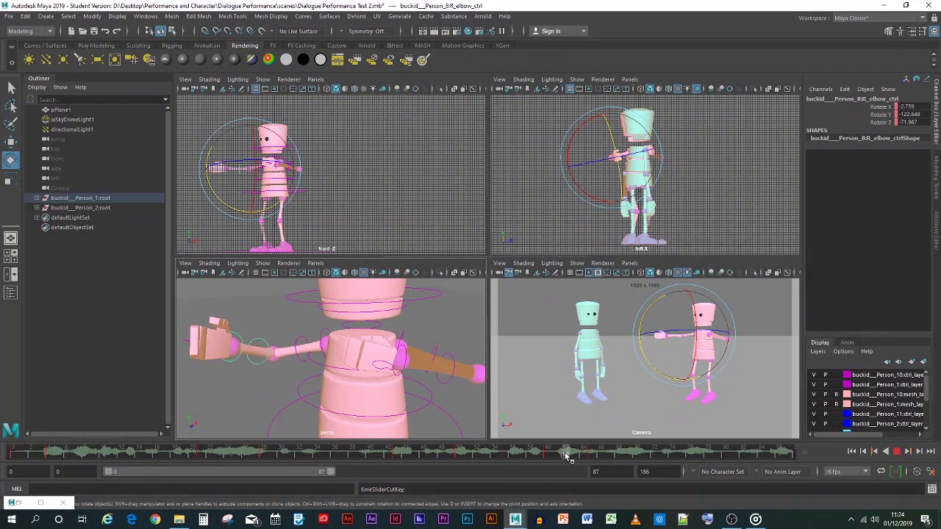
left_click_drag(566, 457, 567, 457)
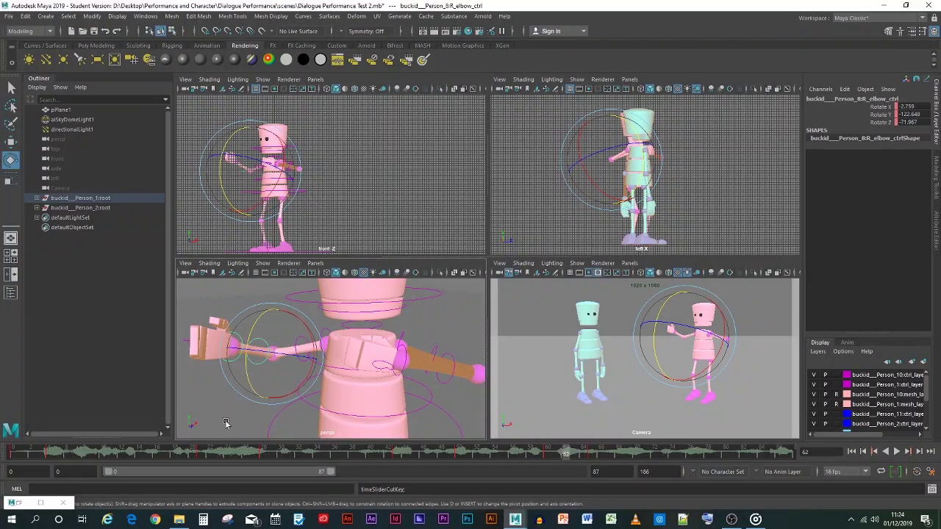
left_click_drag(251, 335, 246, 341)
key("s")
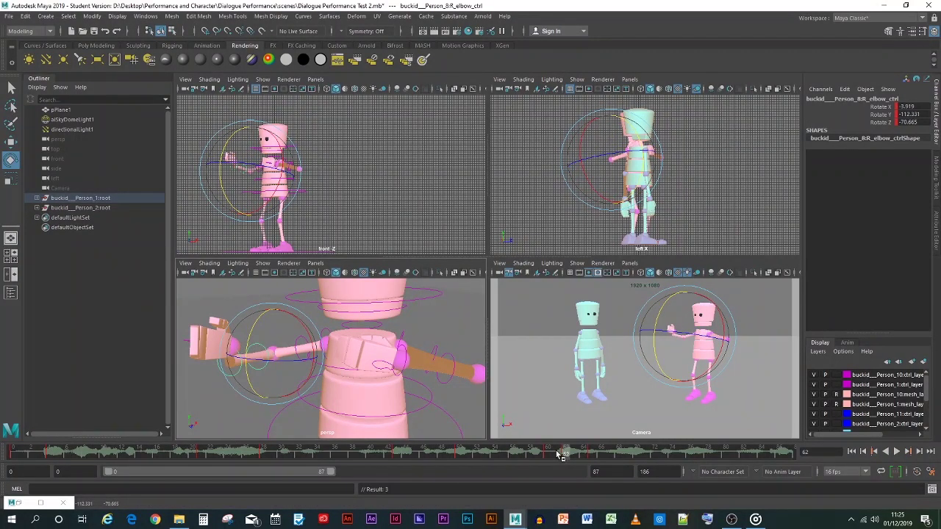
- Play back and scrub through the animation to check the pink character's arm gesture against the dialogue audio
left_click_drag(556, 455, 255, 456)
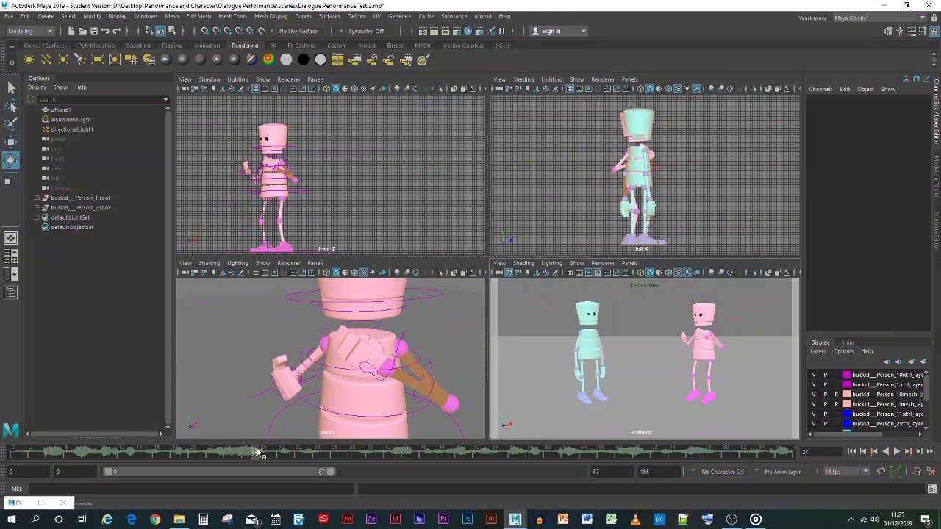
key("alt+v")
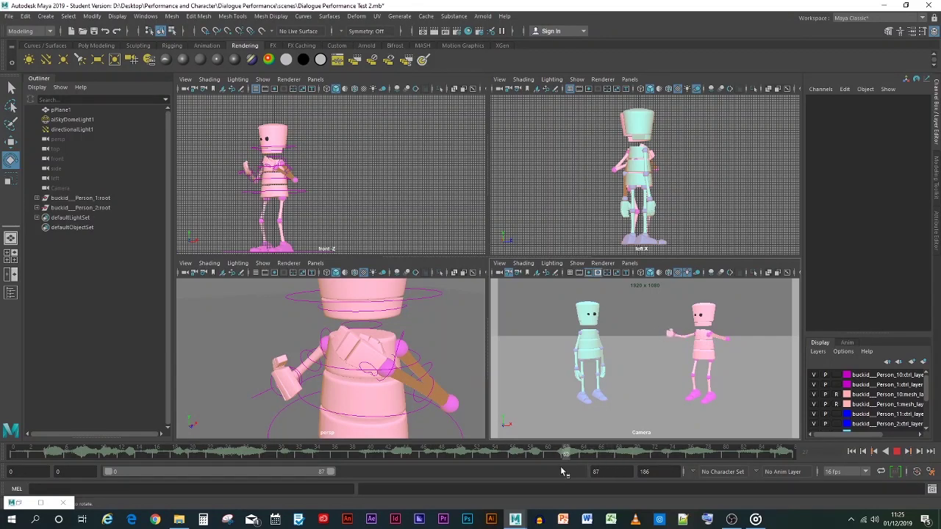
key("alt+v")
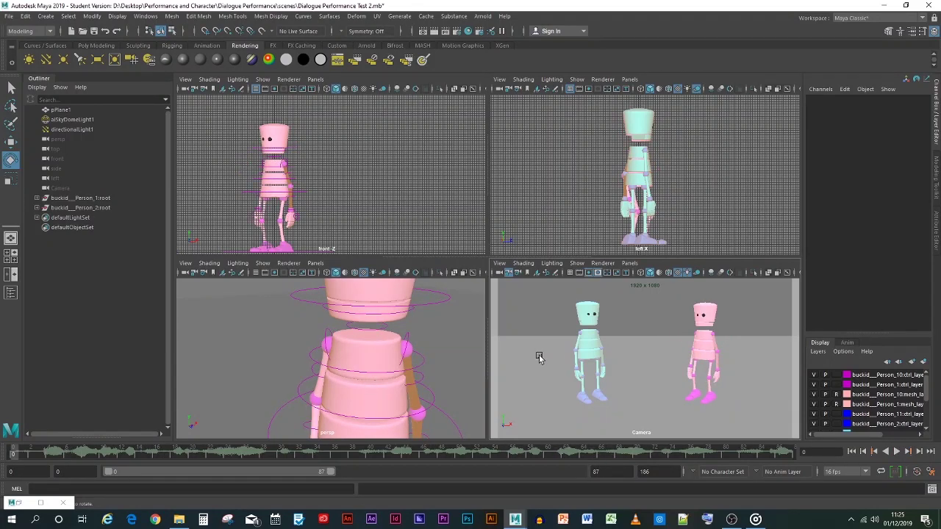
left_click(896, 451)
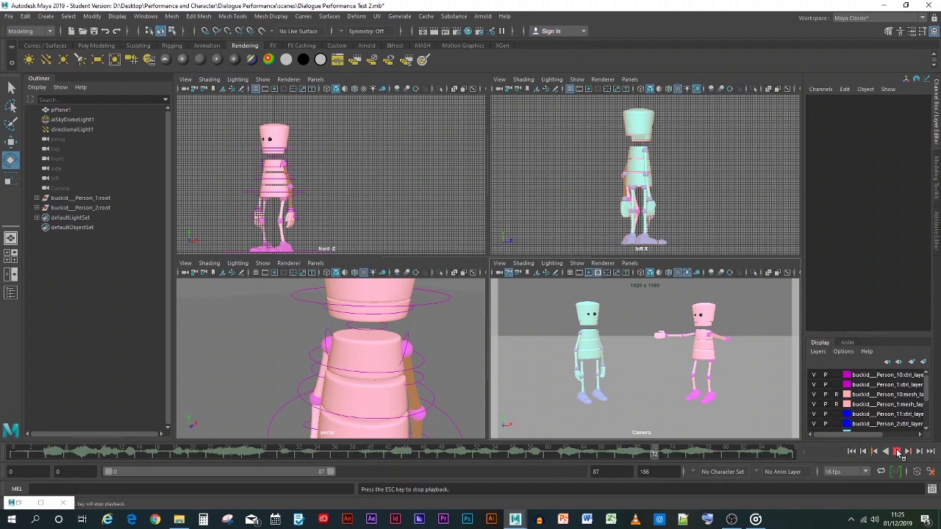
left_click(897, 452)
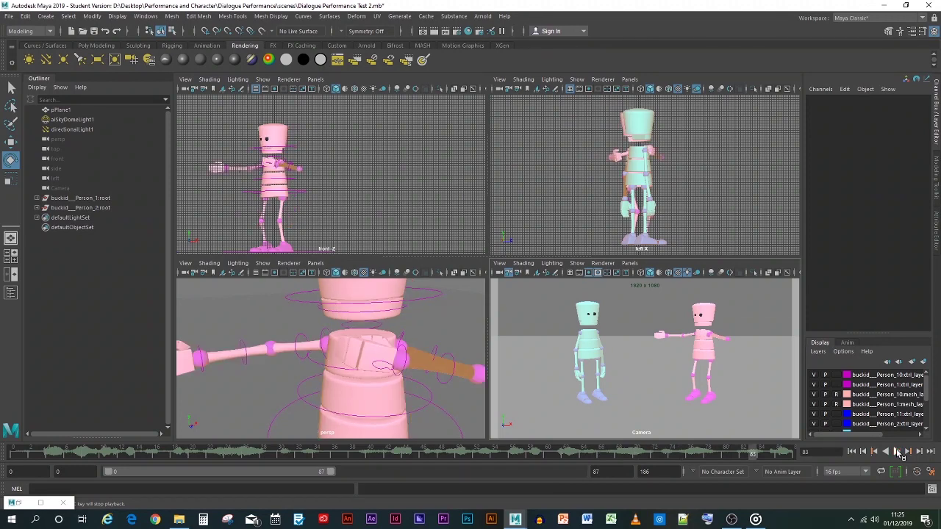
left_click(897, 452)
left_click_drag(11, 459, 618, 475)
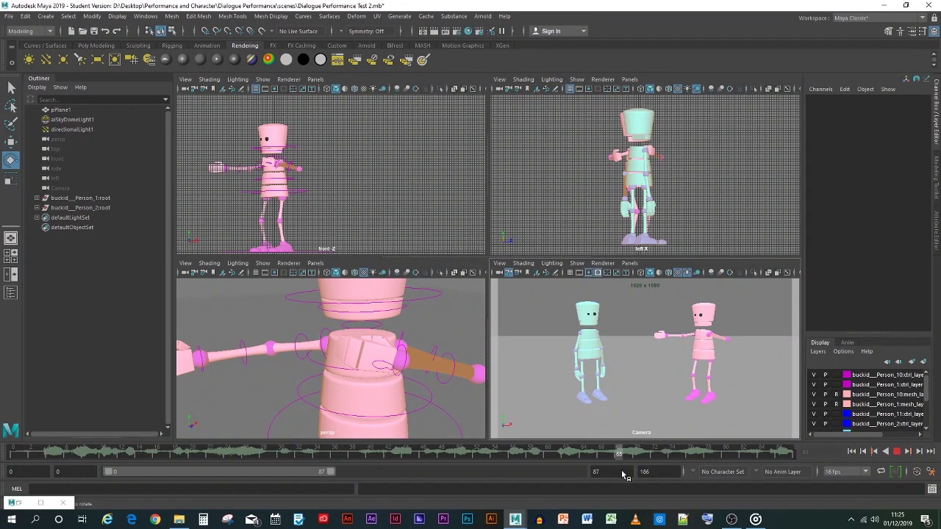
left_click_drag(622, 475, 727, 468)
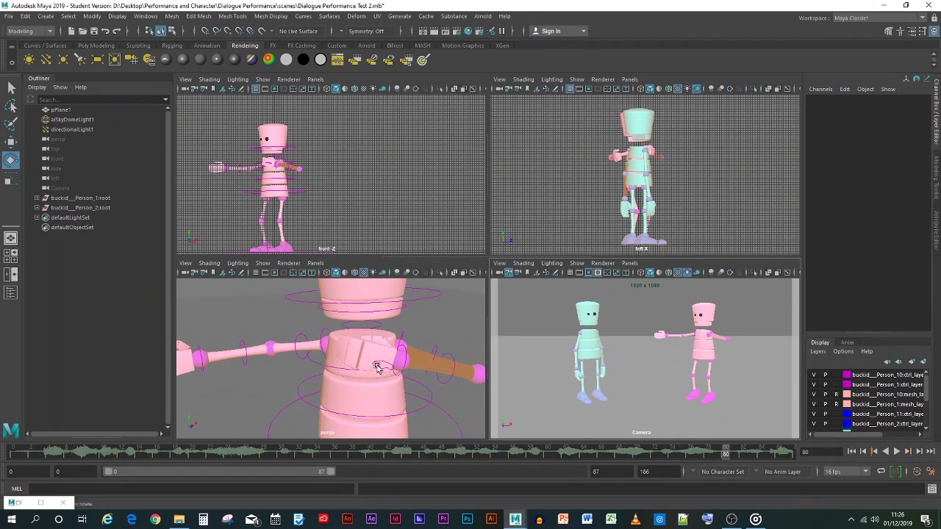
- Examine the keys and rotations of the pink character's right elbow and shoulder controls around frames 65 and 66
left_click(250, 354)
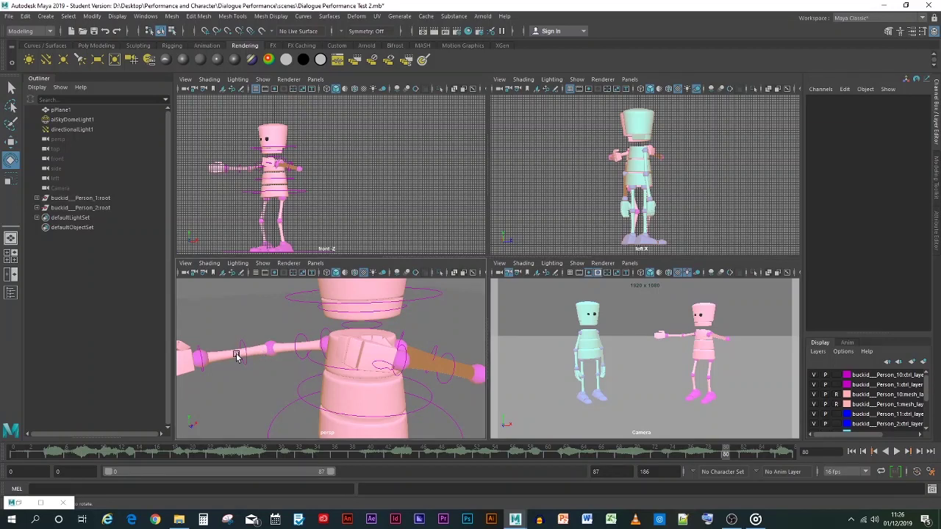
left_click(239, 356)
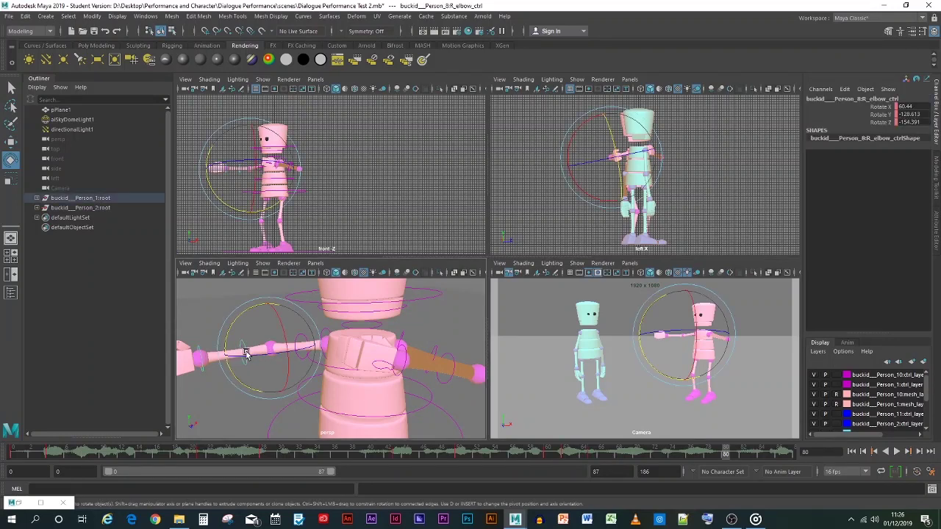
left_click(601, 459)
scroll(419, 396, "down", 5)
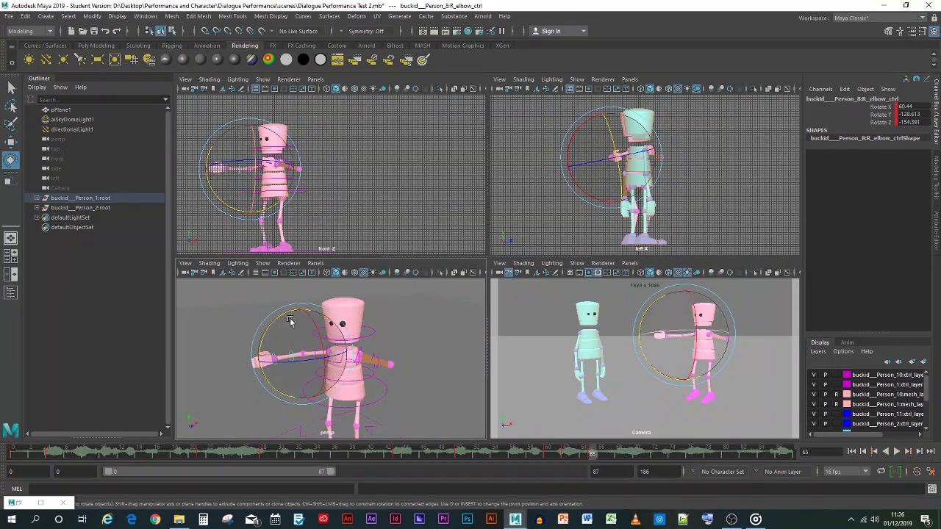
left_click(234, 338)
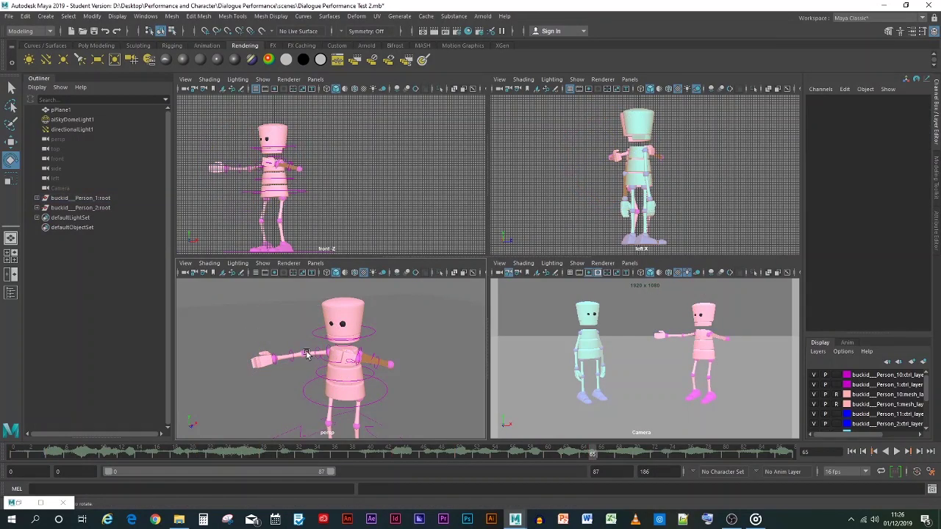
left_click(313, 355)
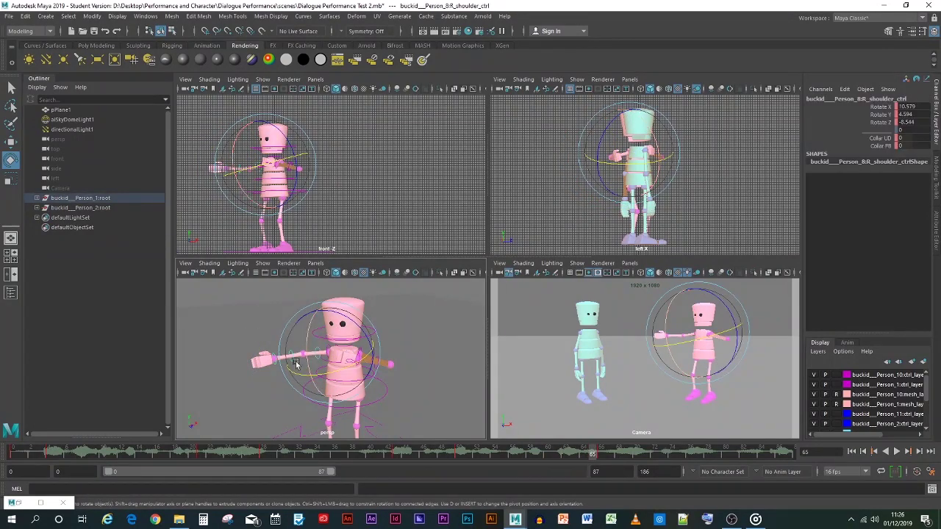
left_click(291, 356)
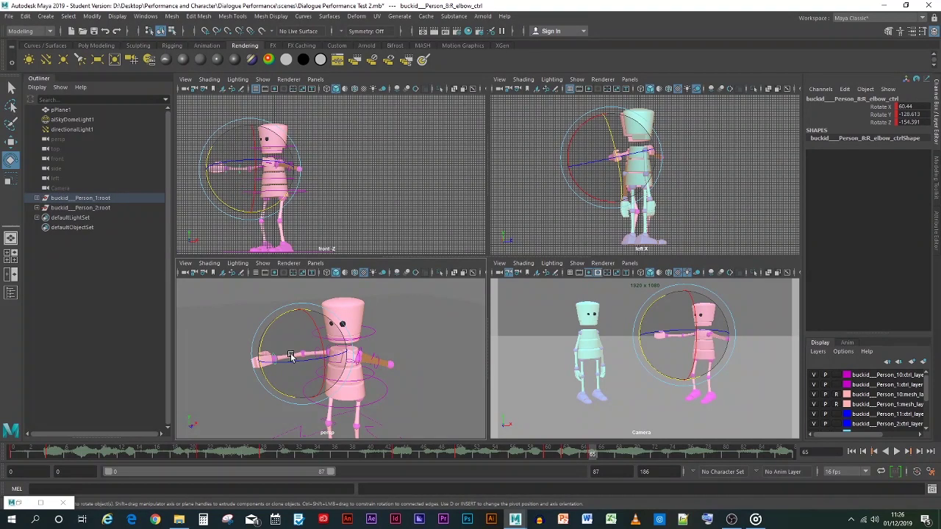
left_click(309, 353)
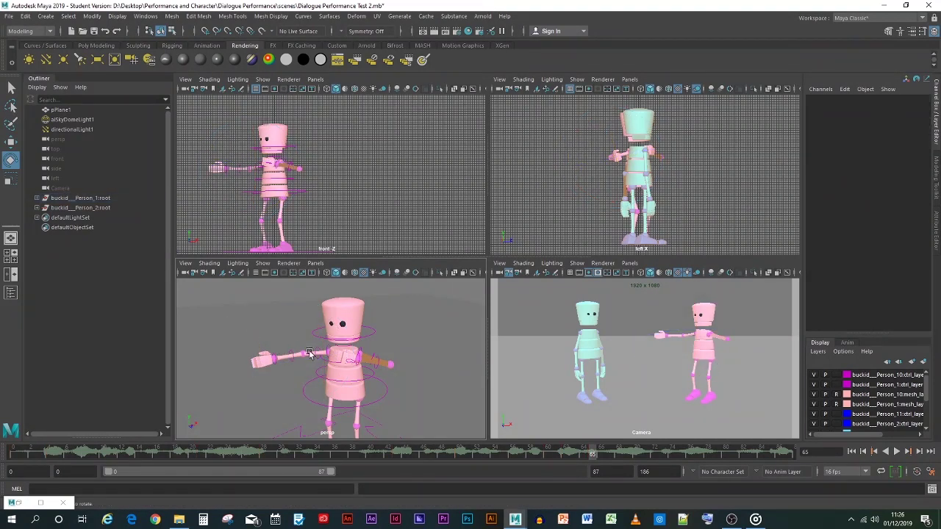
left_click(315, 355)
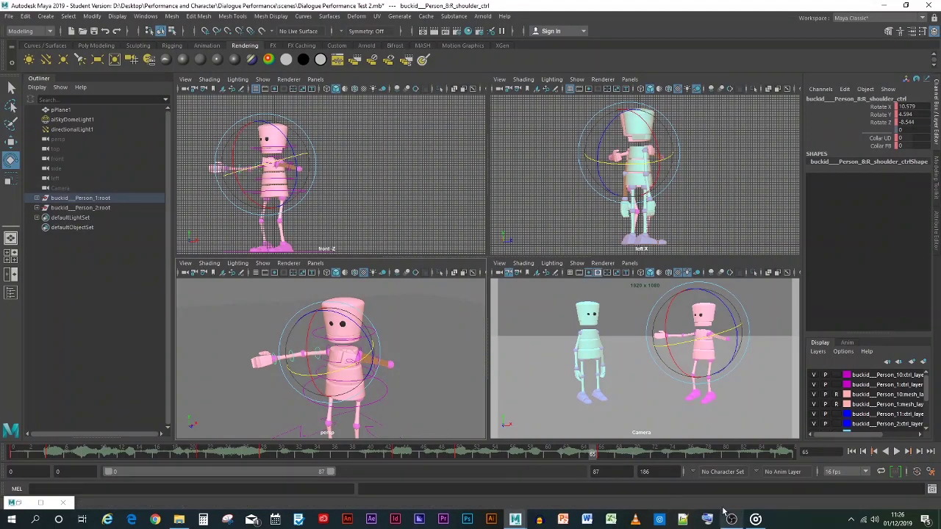
key("alt+period")
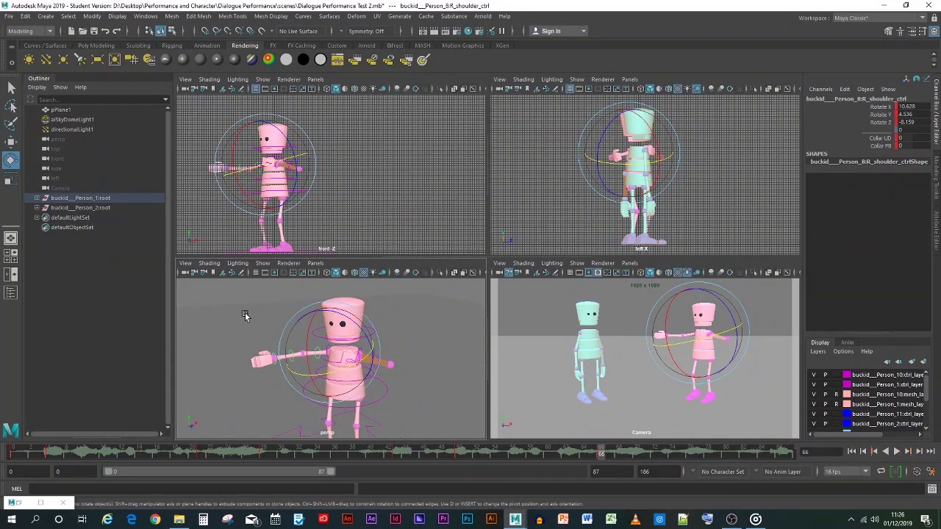
- Select all of the pink character's controls at frame 65 and key the pose
mouse_move(605, 454)
left_mouse_down()
mouse_move(558, 454)
mouse_move(604, 457)
mouse_move(596, 455)
left_mouse_up()
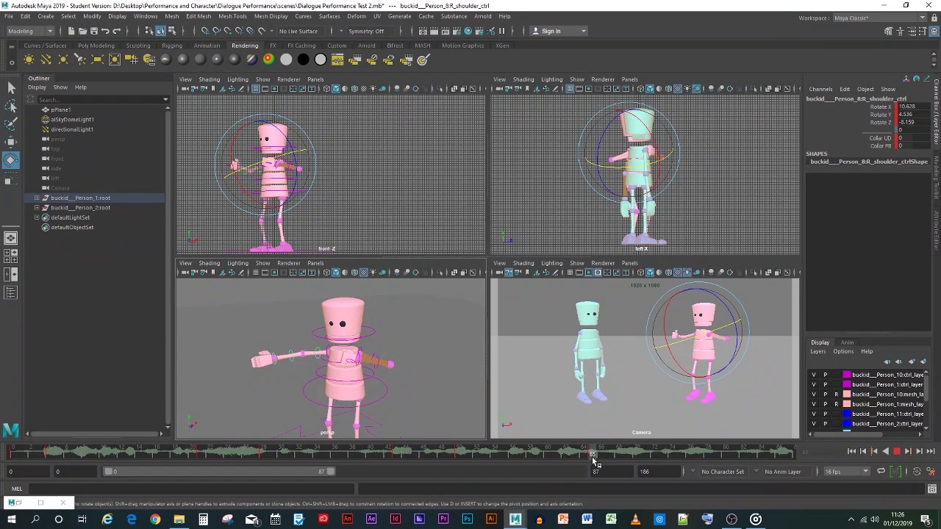
left_click_drag(345, 353, 316, 345, "alt")
left_click_drag(279, 291, 402, 437)
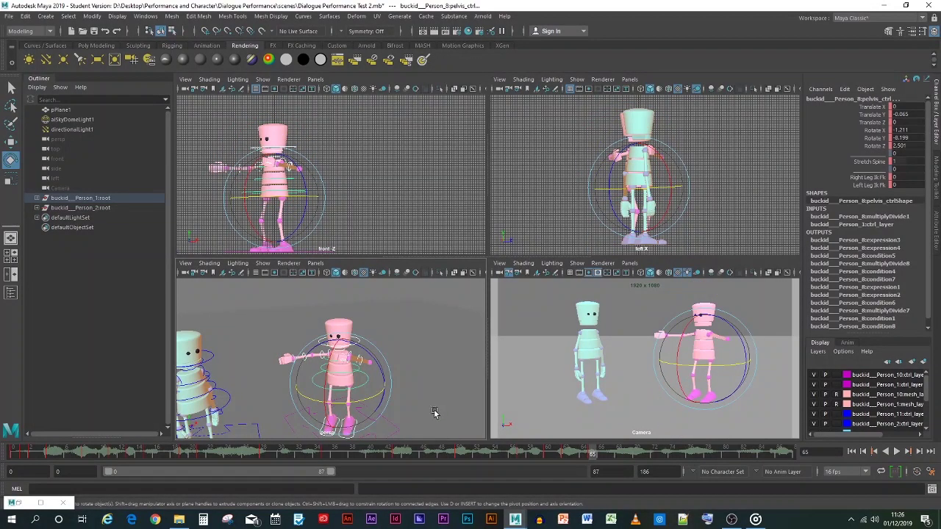
left_click(433, 372)
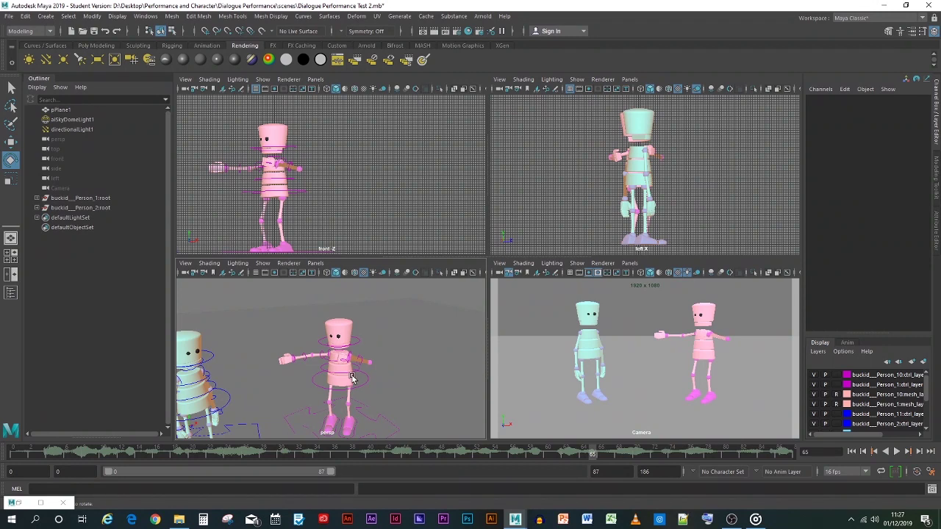
scroll(351, 377, "up", 5)
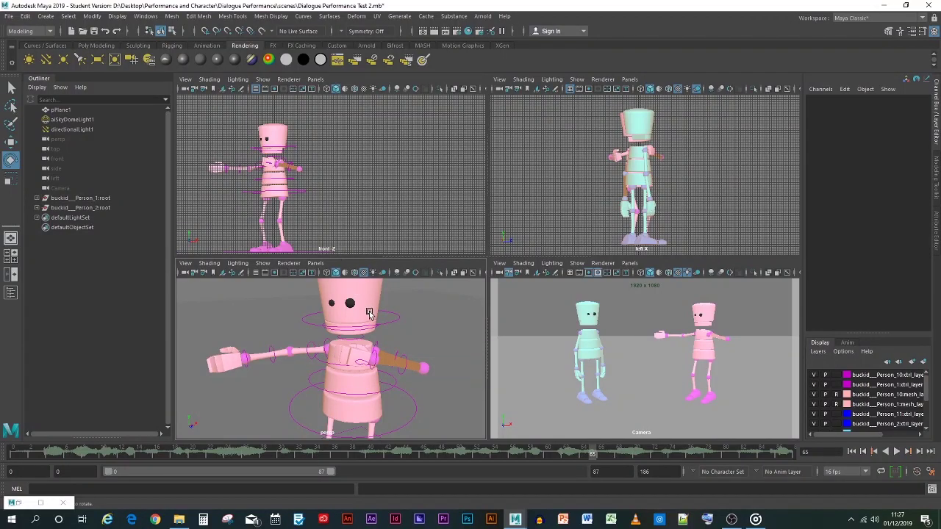
- Rotate the pink character's left elbow at frame 71 to about X 438, Y -123, Z -529 and key it
left_click(406, 369)
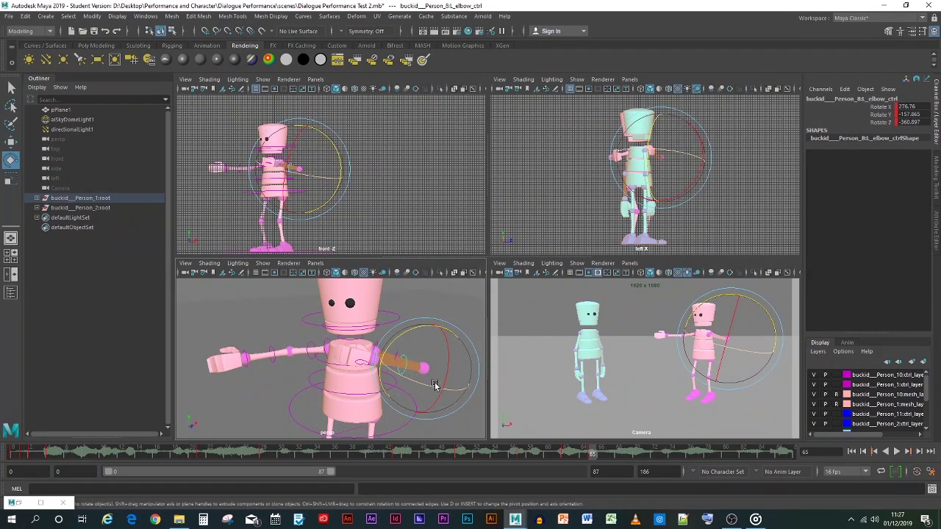
key("alt+v")
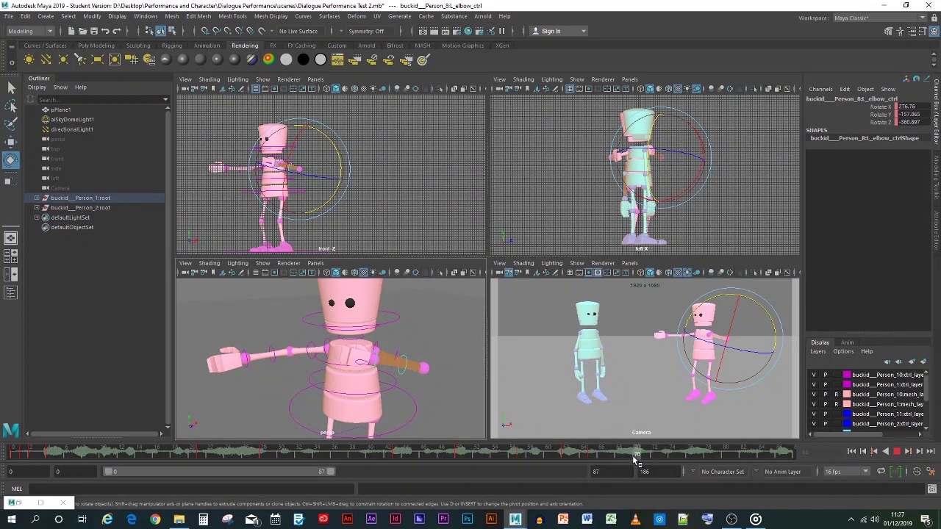
key("alt+v")
mouse_move(466, 413)
left_mouse_down()
mouse_move(437, 392)
mouse_move(471, 397)
left_mouse_up()
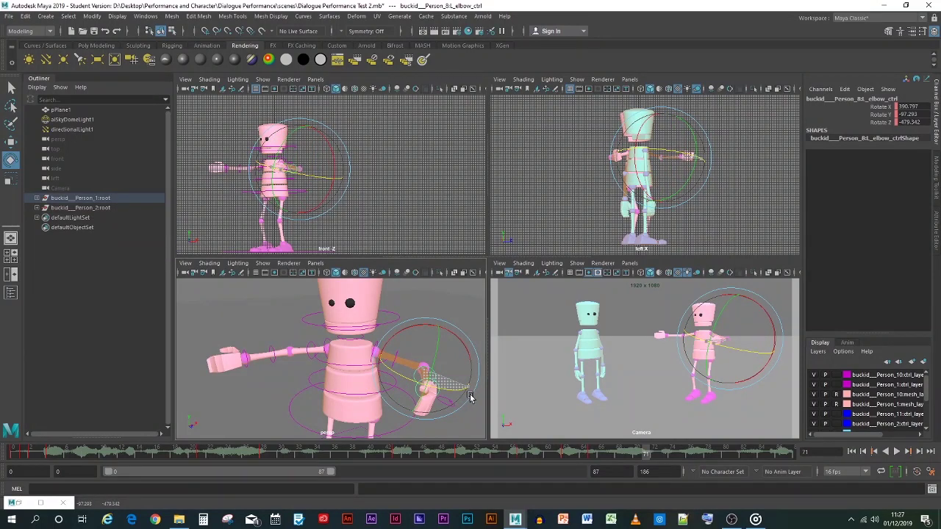
left_click_drag(470, 397, 471, 395)
left_click_drag(410, 380, 437, 379)
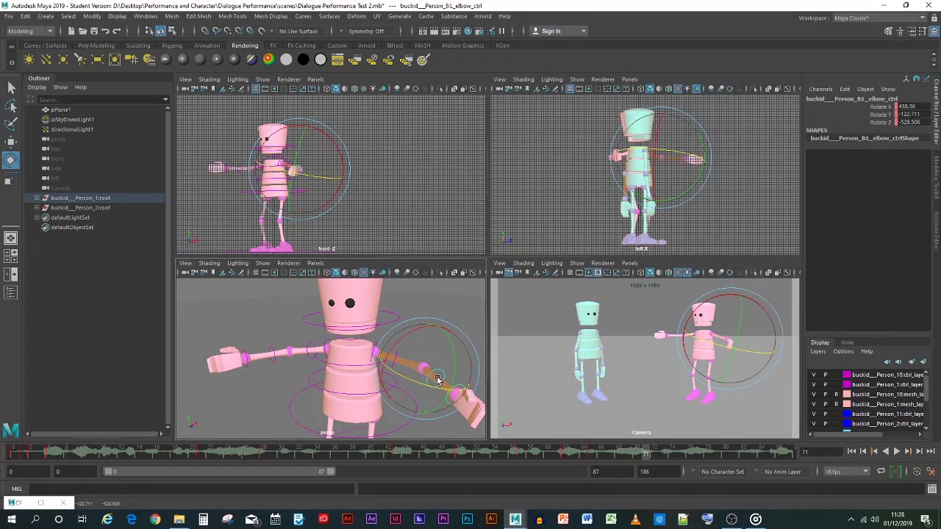
key("s")
- Rotate the left elbow at frame 68 to about X 355, Y -111, Z -441 and key the pose
mouse_move(649, 456)
left_mouse_down()
mouse_move(540, 451)
mouse_move(618, 450)
left_mouse_up()
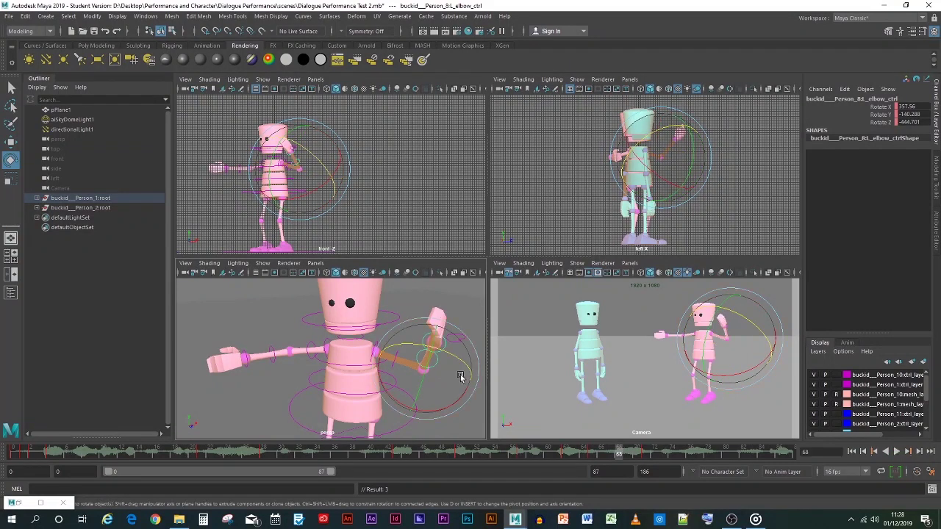
left_click_drag(433, 337, 425, 358)
key("s")
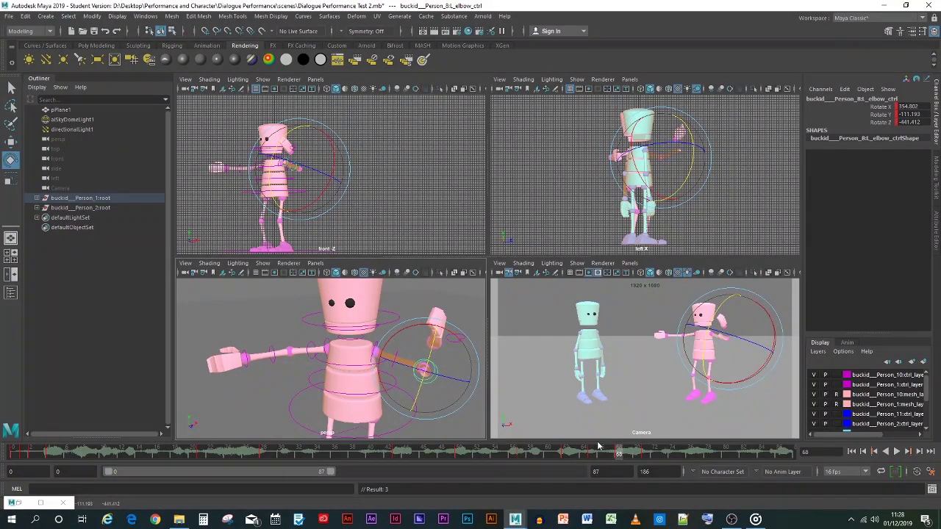
- Rotate the left shoulder at frame 71 to about X 4.5, Y 1.6, Z -2.9 and key it
key("alt+v")
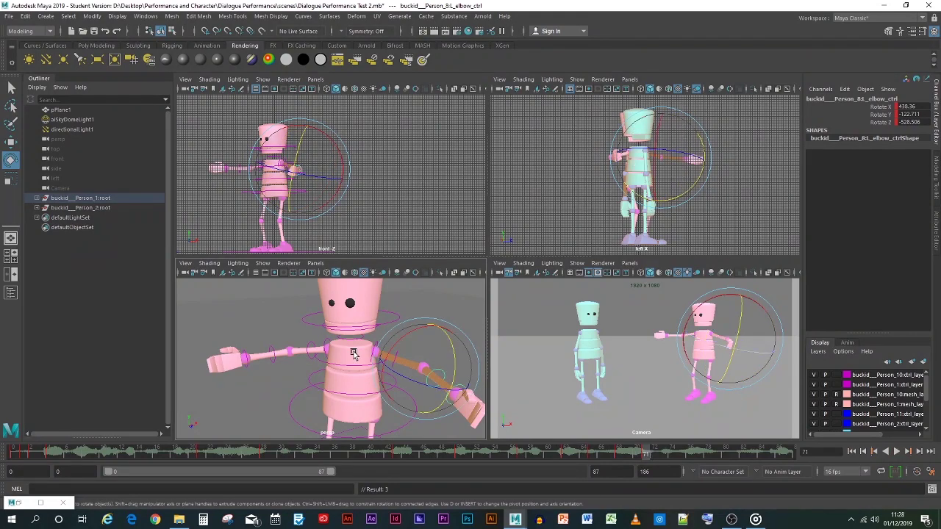
key("alt+v")
left_click(396, 353)
left_click(403, 353)
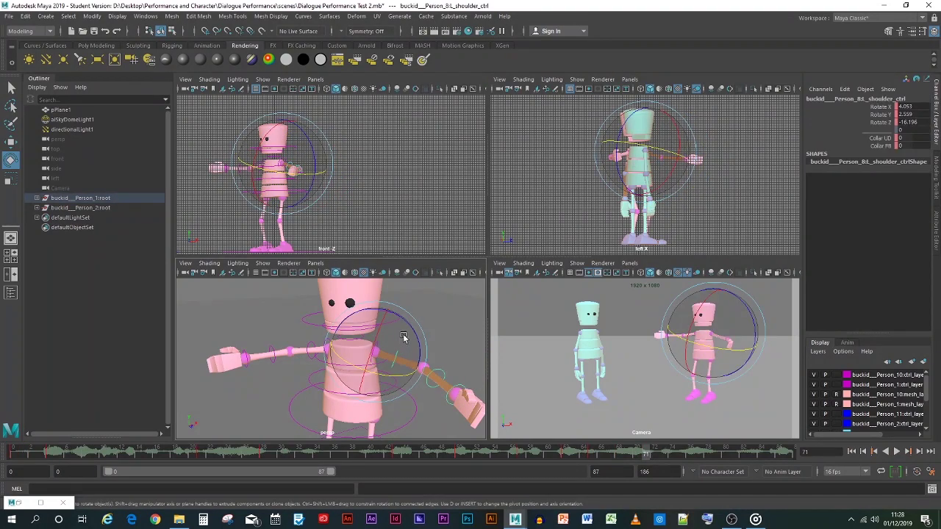
mouse_move(403, 329)
left_mouse_down()
mouse_move(395, 333)
mouse_move(398, 323)
left_mouse_up()
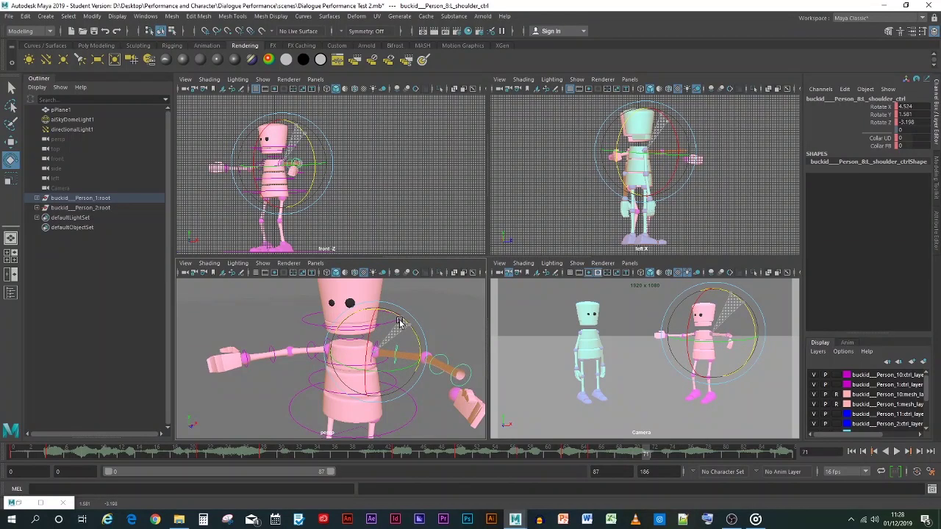
key("s")
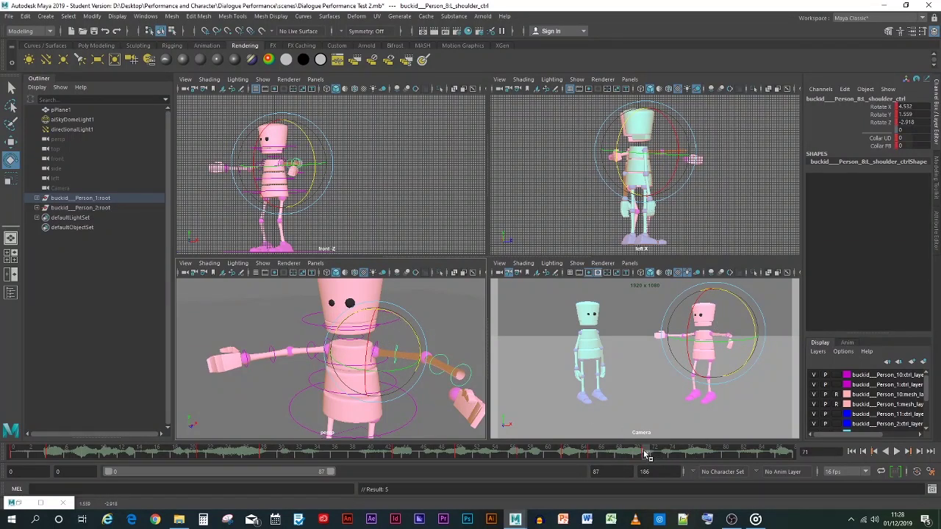
- Play back and scrub through the animation to check the pink character's left arm gesture against the dialogue audio
key("alt+v")
mouse_move(611, 448)
left_mouse_down()
mouse_move(579, 446)
mouse_move(653, 441)
mouse_move(624, 441)
left_mouse_up()
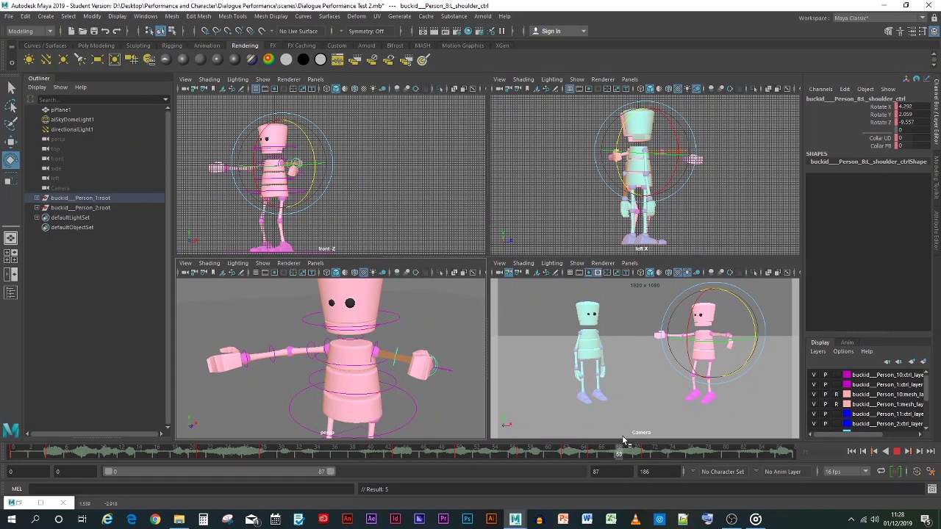
left_click_drag(623, 440, 496, 444)
left_click(520, 381)
key("alt+v")
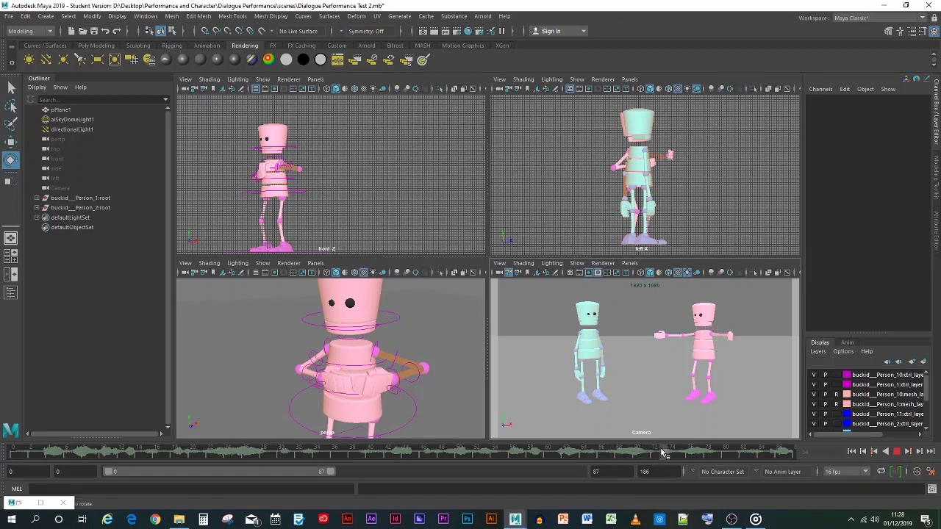
left_click_drag(602, 446, 669, 450)
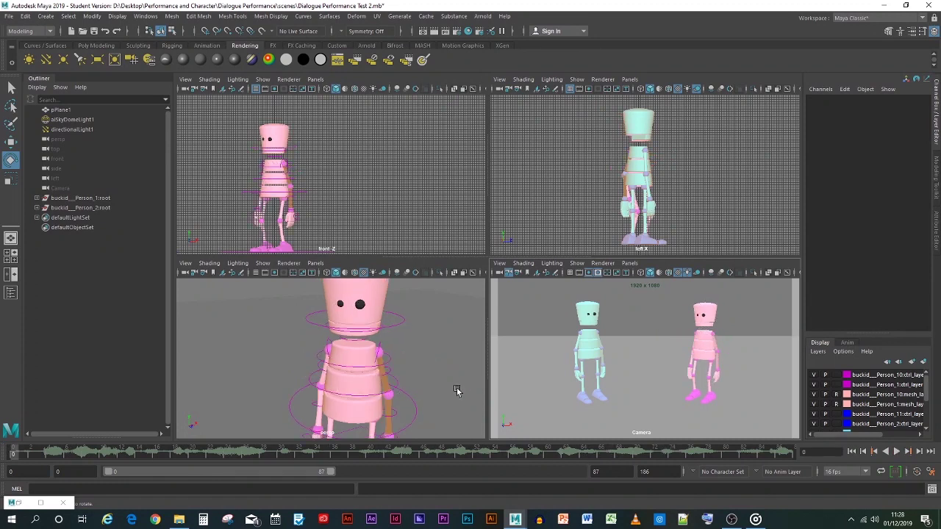
left_click(896, 451)
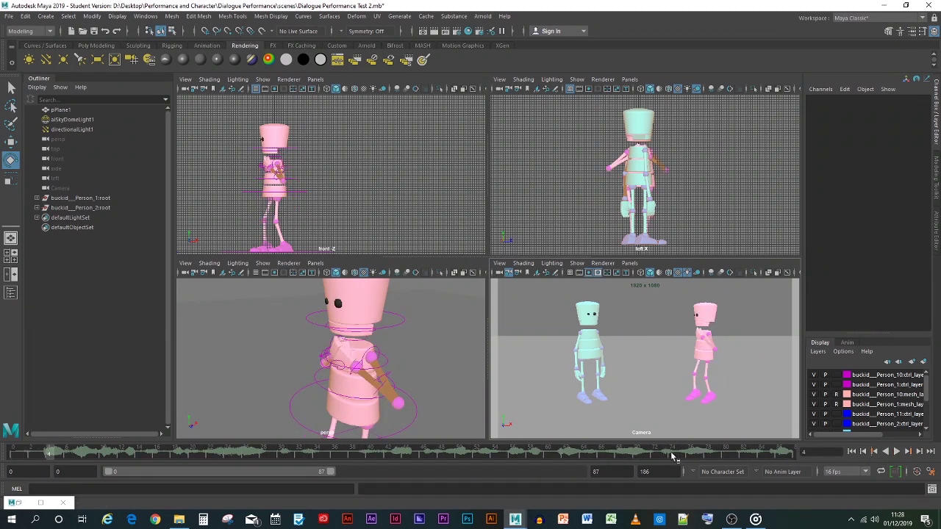
left_click(493, 451)
left_click_drag(494, 452, 532, 443)
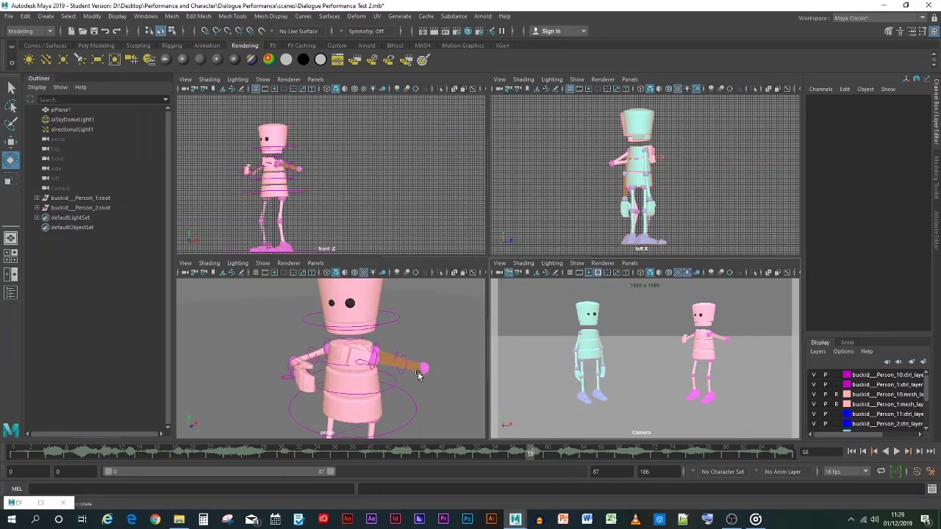
- Examine the left elbow and shoulder keys and poses around frames 50 to 71, scrubbing through the gesture
left_click(409, 368)
left_click_drag(535, 448, 459, 453)
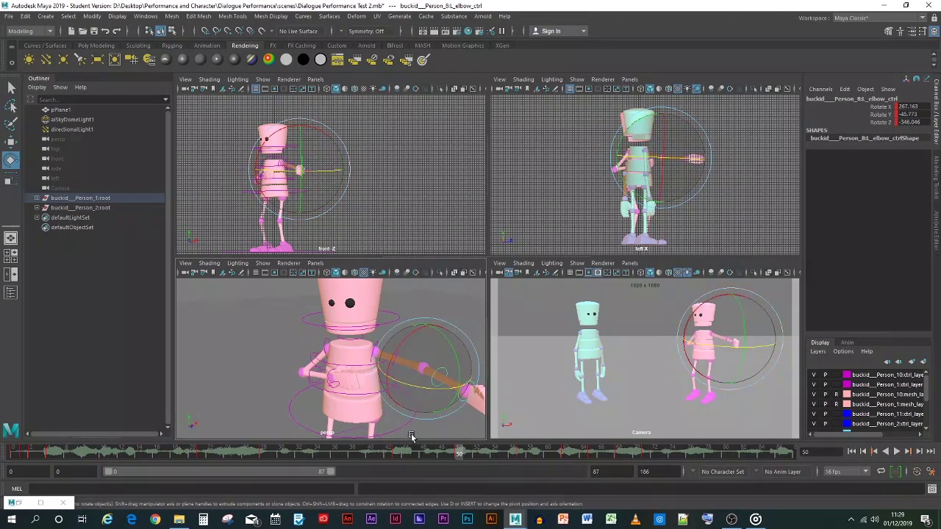
left_click(398, 349)
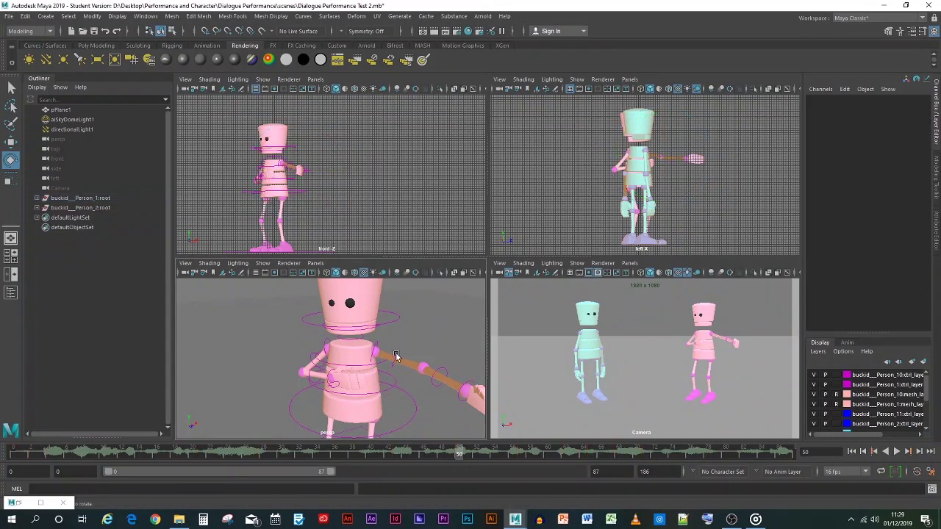
key("alt+v")
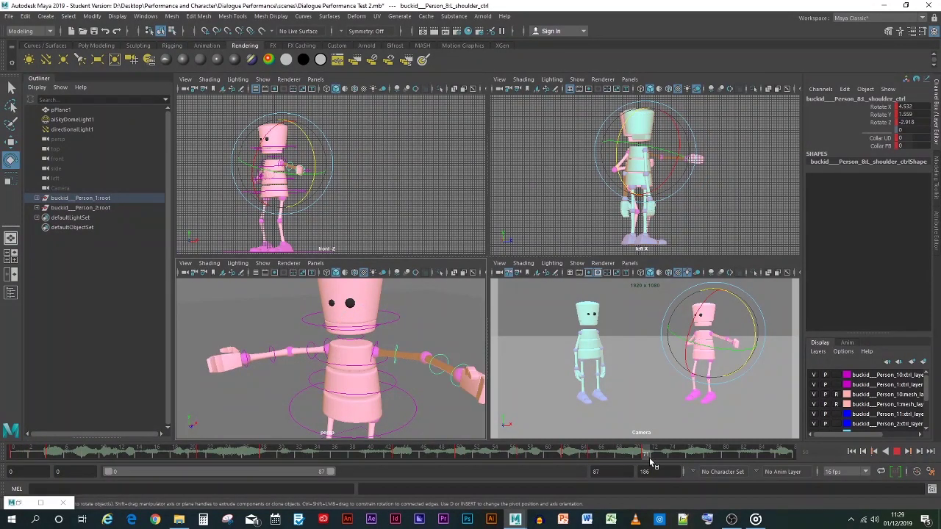
left_click(596, 456)
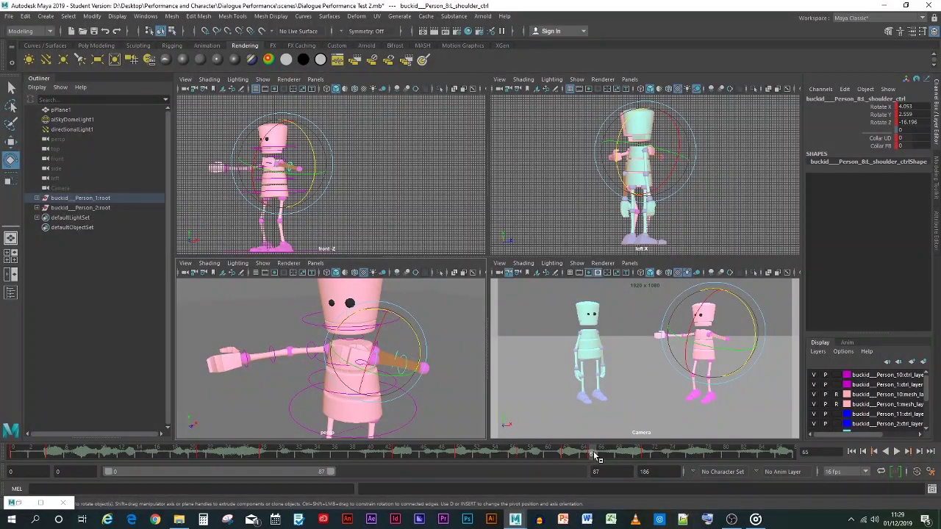
left_click_drag(595, 456, 458, 458)
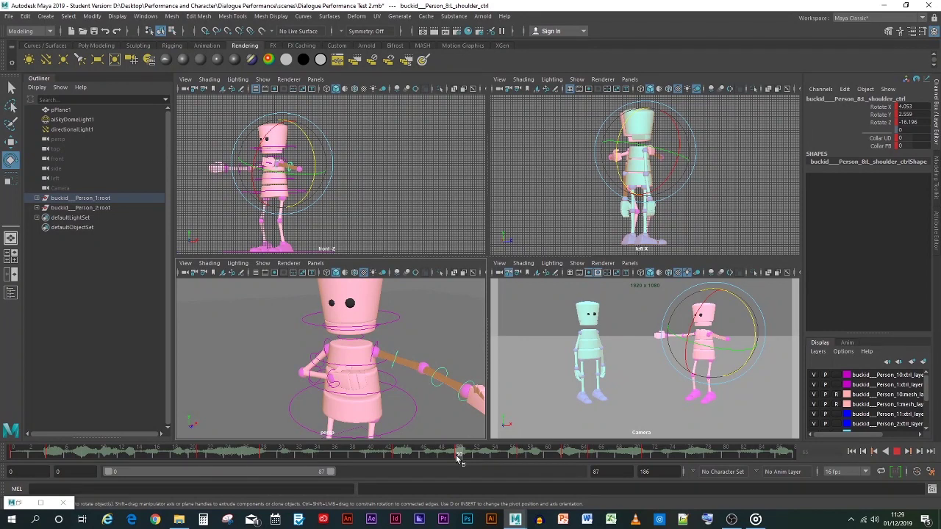
left_click_drag(458, 457, 502, 454)
left_click_drag(518, 453, 451, 454)
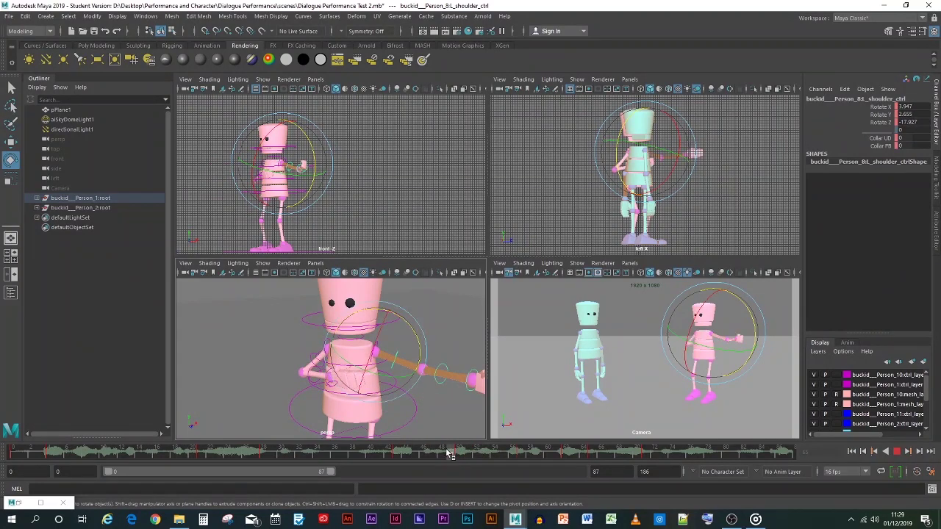
left_click(383, 370)
left_click(393, 364)
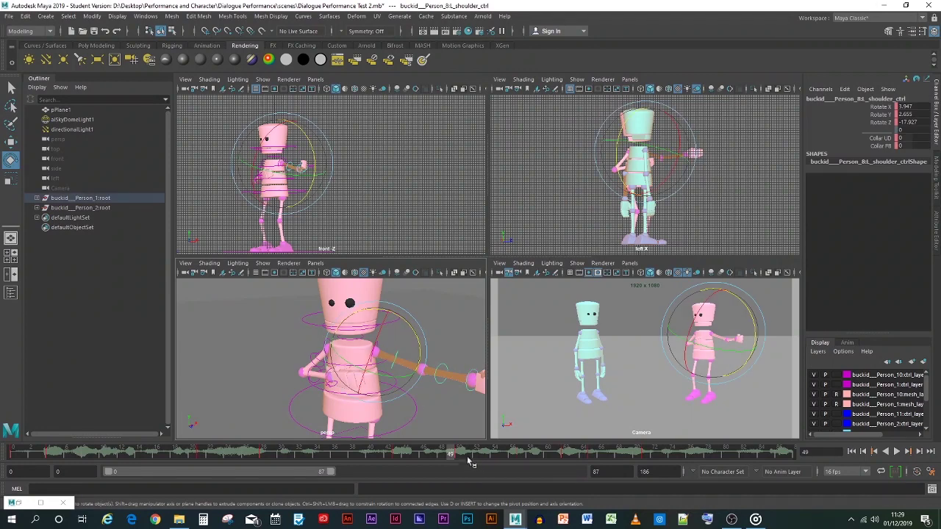
mouse_move(455, 457)
left_mouse_down()
mouse_move(382, 451)
mouse_move(459, 451)
left_mouse_up()
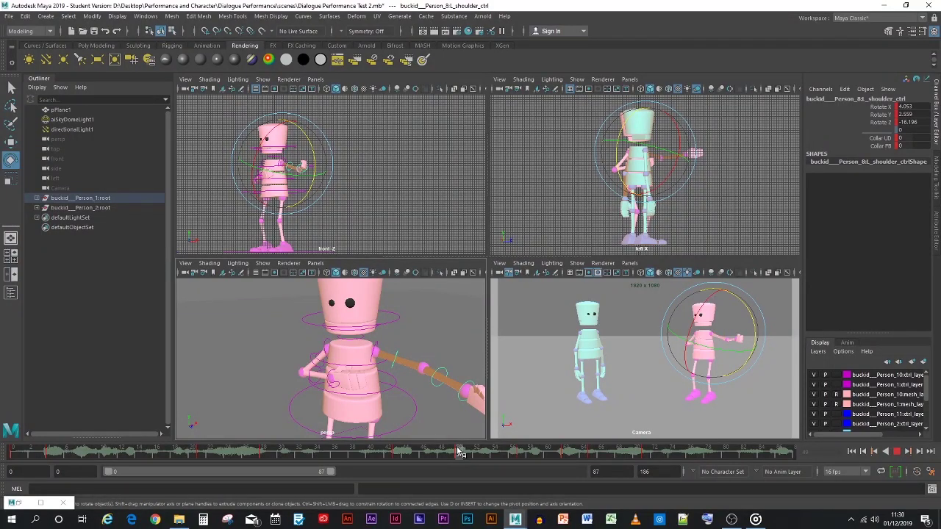
left_click_drag(457, 452, 377, 446)
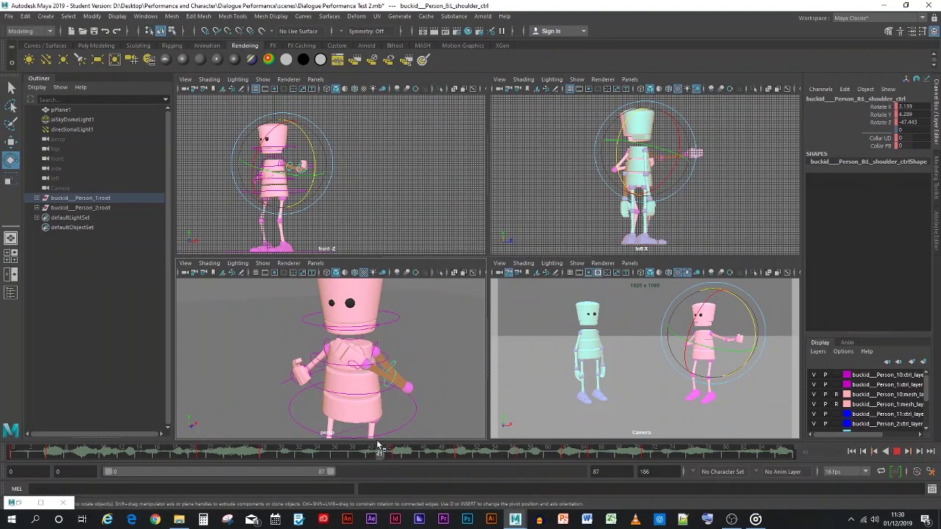
mouse_move(273, 437)
left_mouse_down()
mouse_move(293, 447)
mouse_move(513, 460)
mouse_move(462, 463)
mouse_move(478, 461)
mouse_move(461, 454)
left_mouse_up()
- Copy the left elbow control's key from frame 50 and paste it at frame 53
right_click(461, 454)
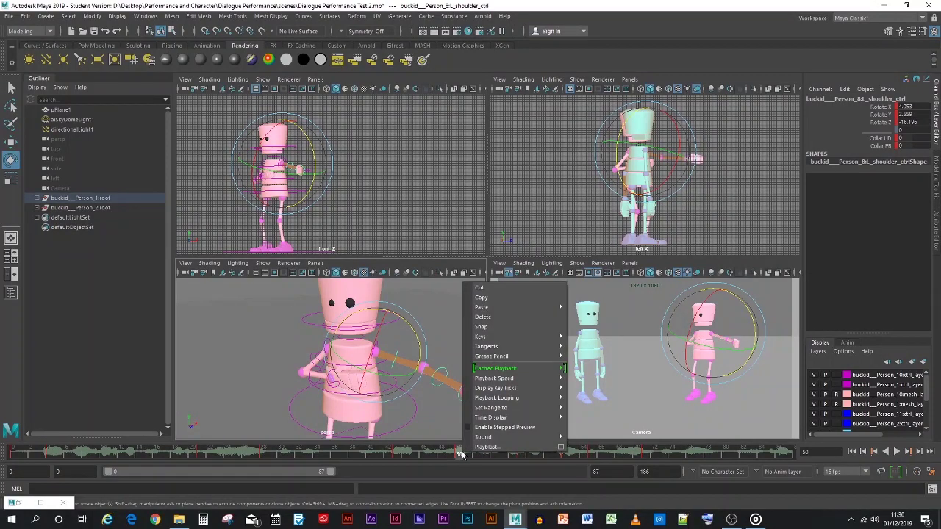
left_click(431, 384)
left_click(431, 386)
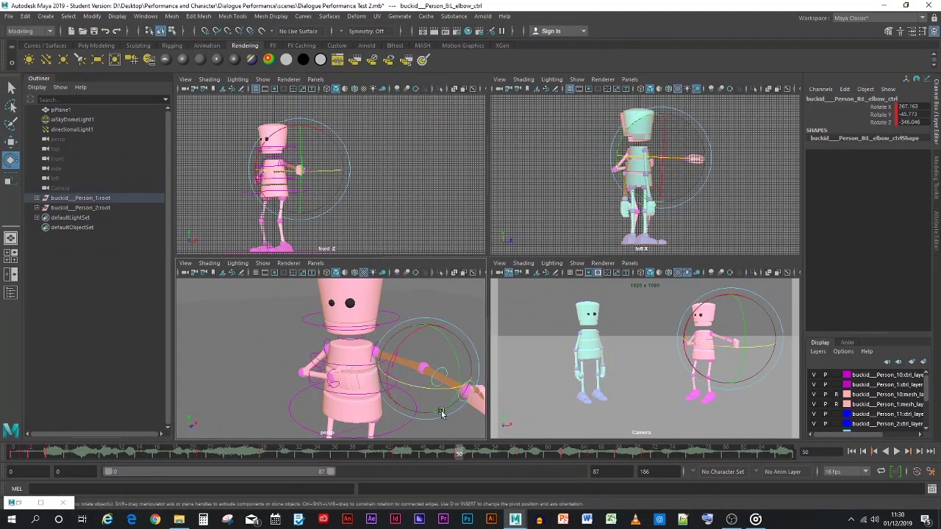
right_click(462, 454)
left_click(471, 302)
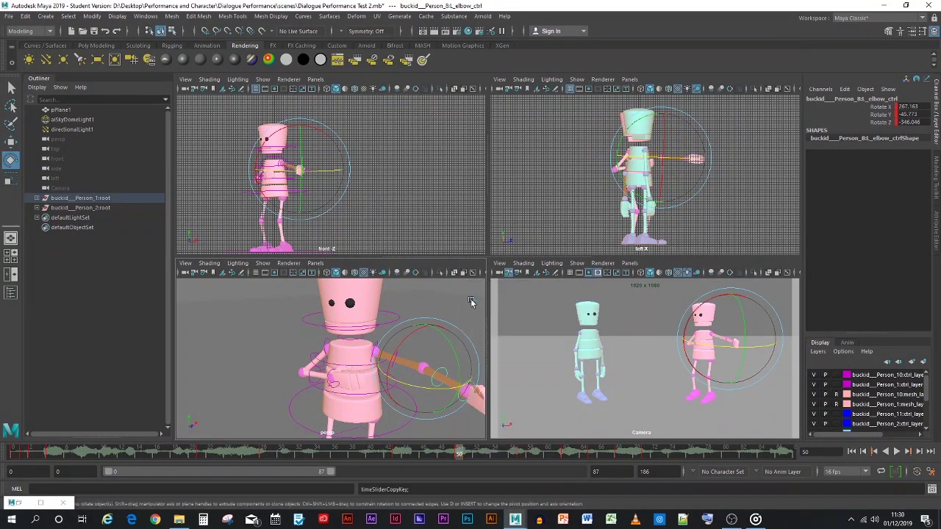
left_click_drag(476, 456, 485, 454)
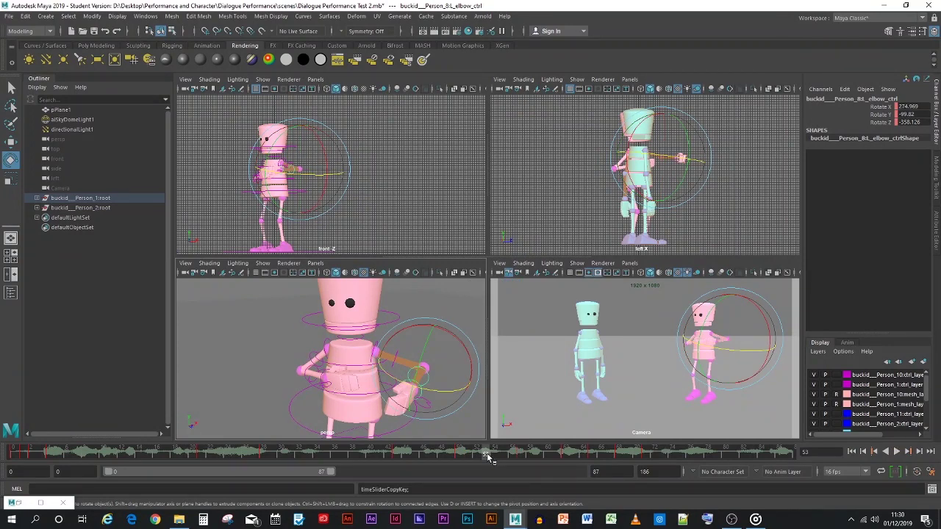
right_click(485, 454)
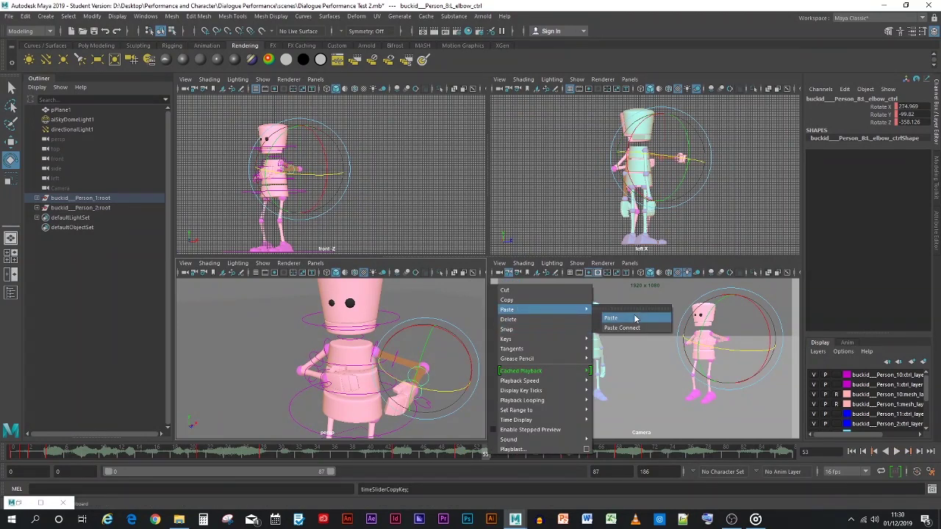
left_click(636, 313)
key("alt+v")
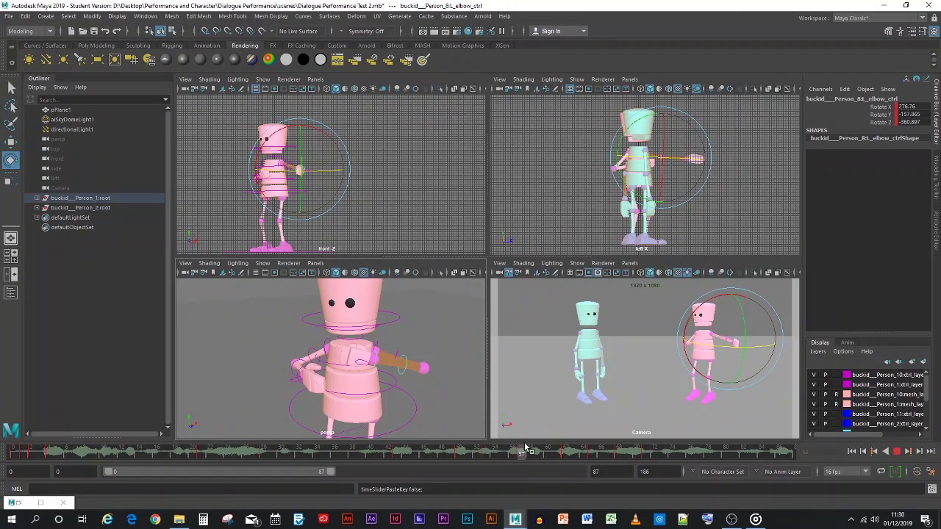
mouse_move(474, 450)
left_mouse_down()
mouse_move(385, 443)
mouse_move(506, 437)
mouse_move(470, 449)
mouse_move(505, 455)
mouse_move(485, 457)
left_mouse_up()
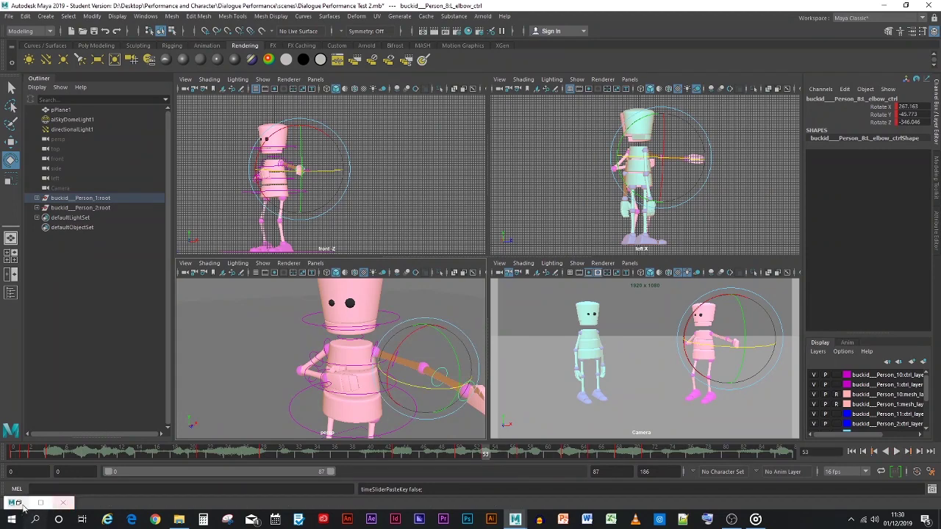
- Open the Graph Editor and select the left elbow's Rotate X keys at frames 50 and 53
double_click(22, 505)
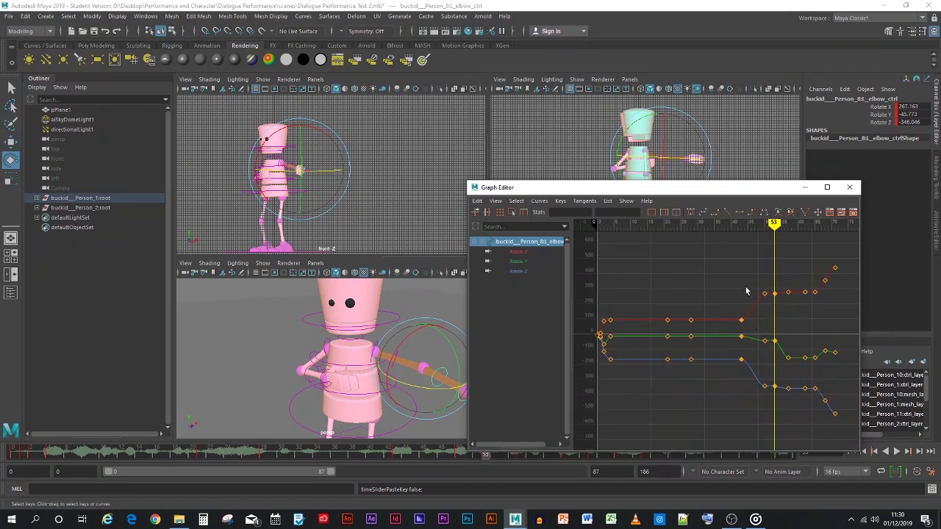
left_click_drag(778, 299, 779, 302)
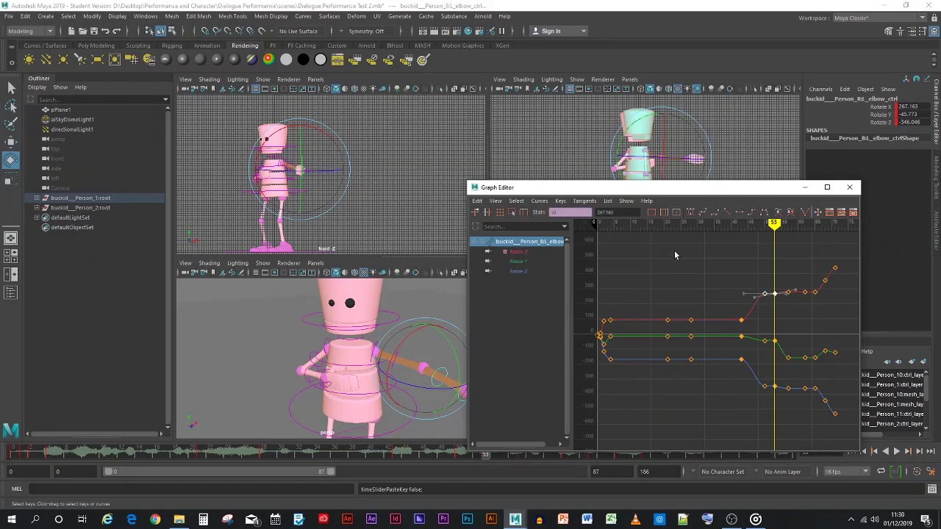
left_click(726, 213)
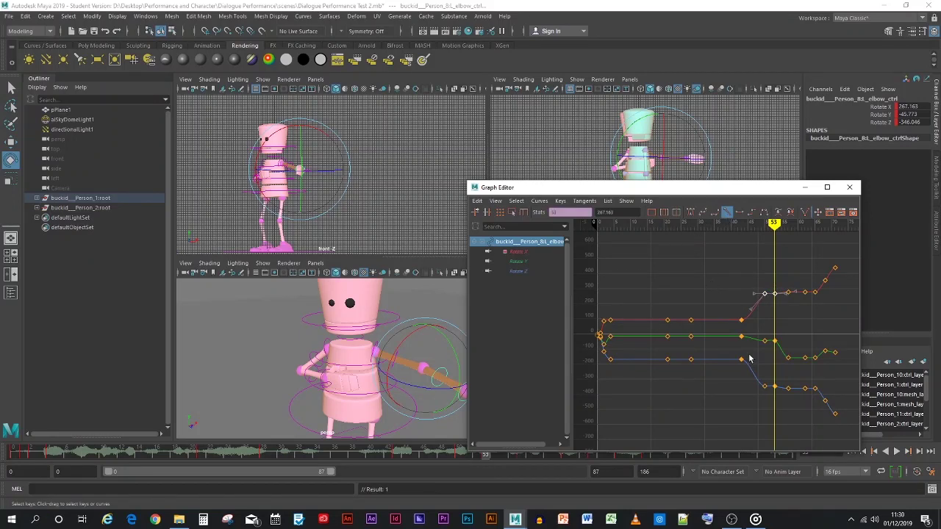
left_click_drag(776, 355, 771, 355)
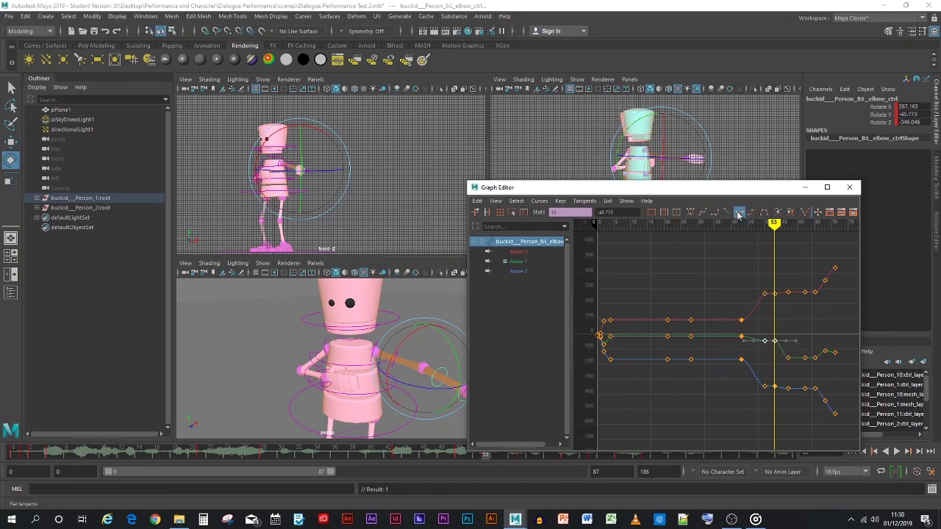
key("ctrl+z")
key("ctrl+z")
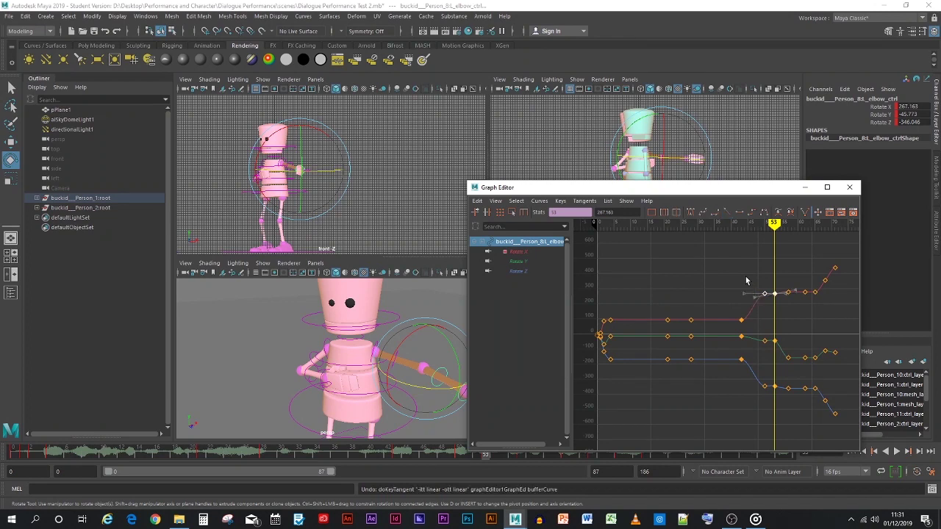
- Apply flat tangents to the left elbow's Rotate X, Y and Z keys at frames 50 and 53 and close the Graph Editor
left_click(738, 211)
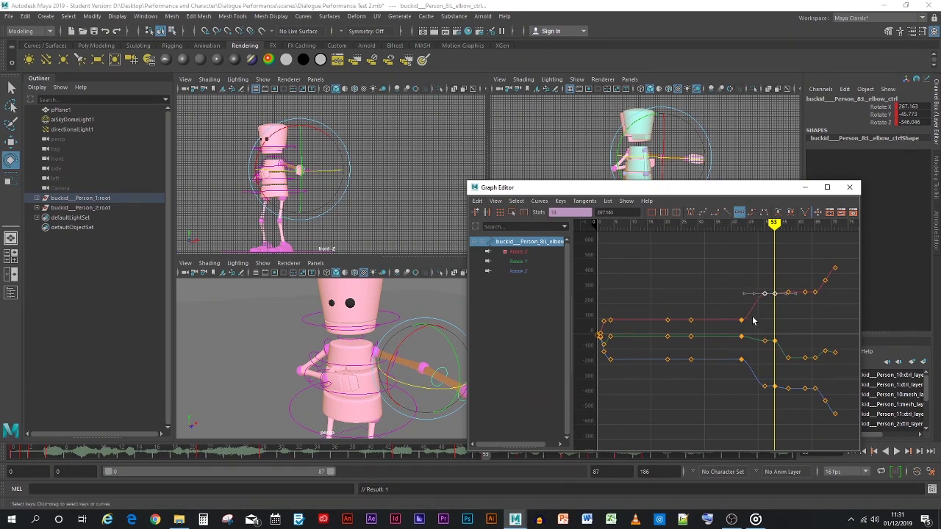
left_click_drag(780, 349, 781, 350)
left_click(750, 398)
left_click_drag(782, 385, 782, 385)
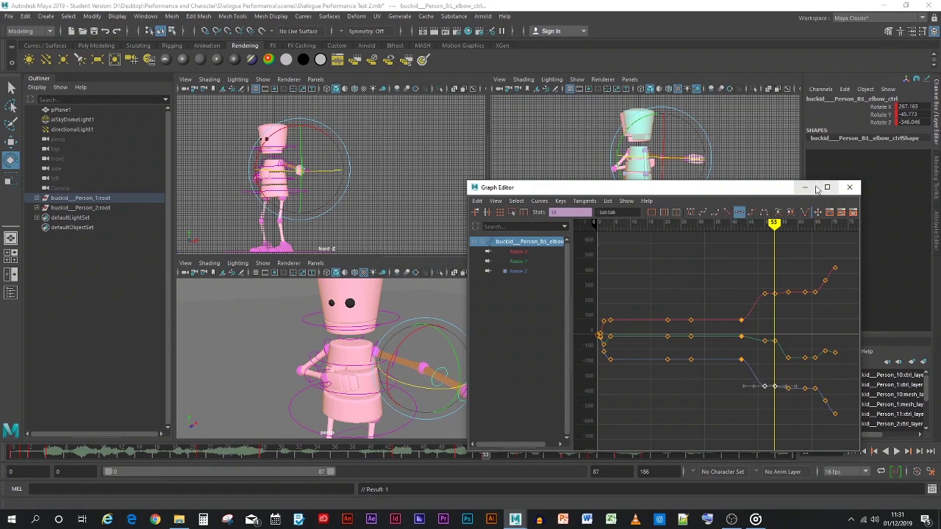
left_click(849, 187)
- Key the left elbow at frame 46 to about X 143.9, Y -60.7, Z -215.1, and rotate it at frame 47 to X 175.6, Y -70.6, Z -248.1
left_click_drag(489, 459, 423, 449)
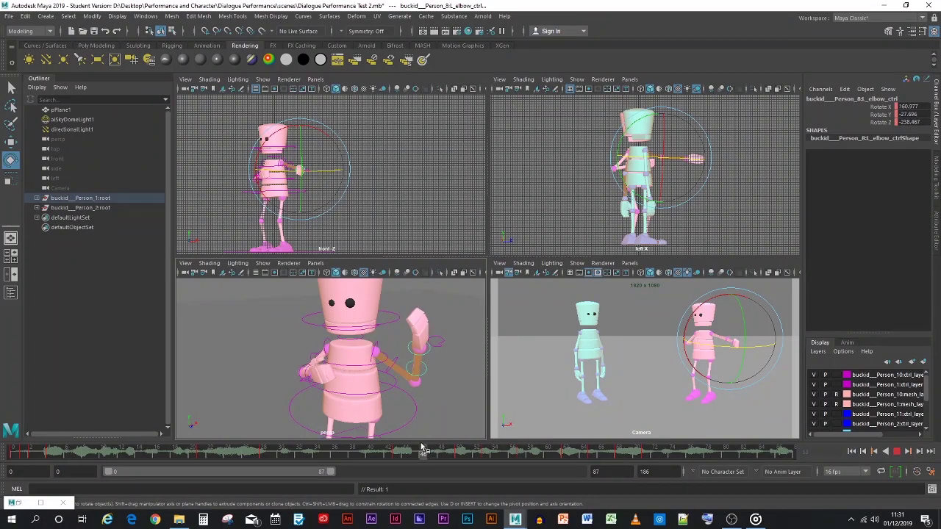
left_click_drag(408, 372, 383, 400)
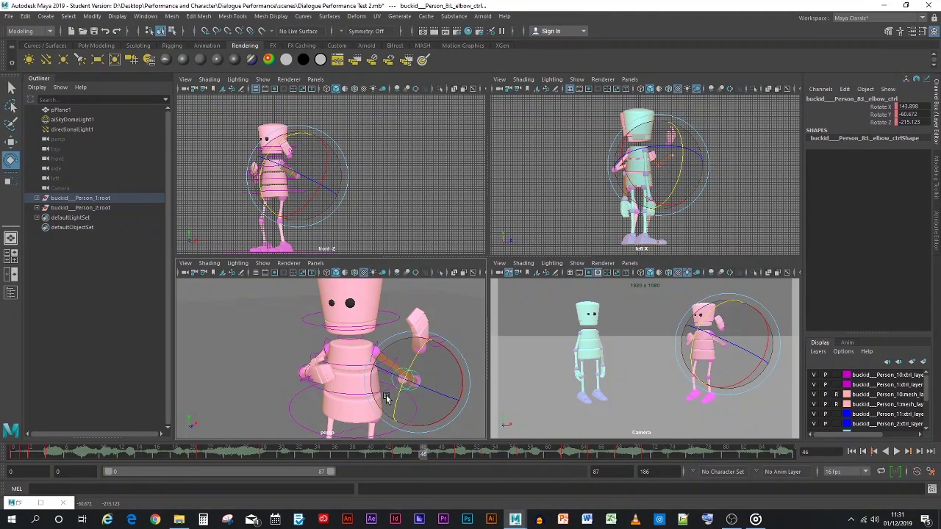
key("s")
mouse_move(424, 458)
left_mouse_down()
mouse_move(400, 458)
mouse_move(443, 456)
mouse_move(433, 455)
left_mouse_up()
mouse_move(423, 387)
left_mouse_down()
mouse_move(420, 338)
mouse_move(430, 338)
mouse_move(421, 372)
left_mouse_up()
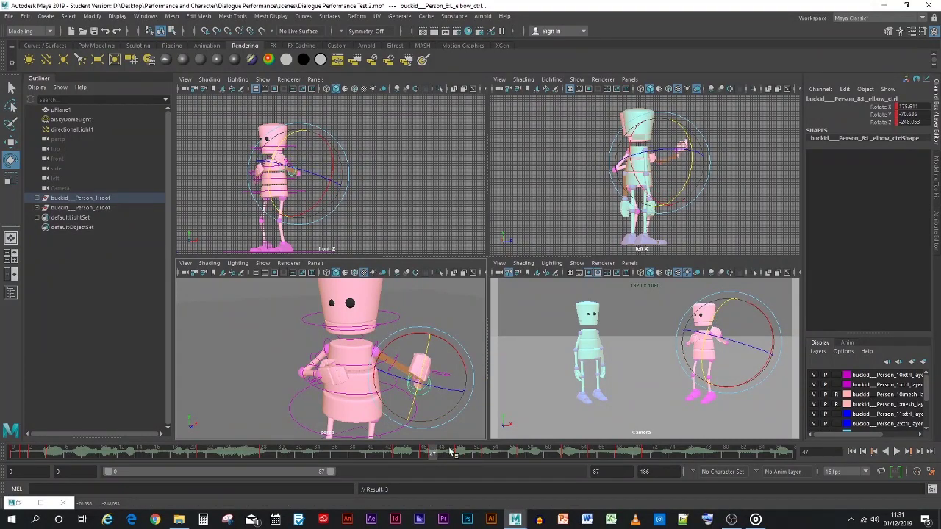
- Play back and scrub the animation from frame 0 to check the pink character's arm gestures against the dialogue audio
key("alt+v")
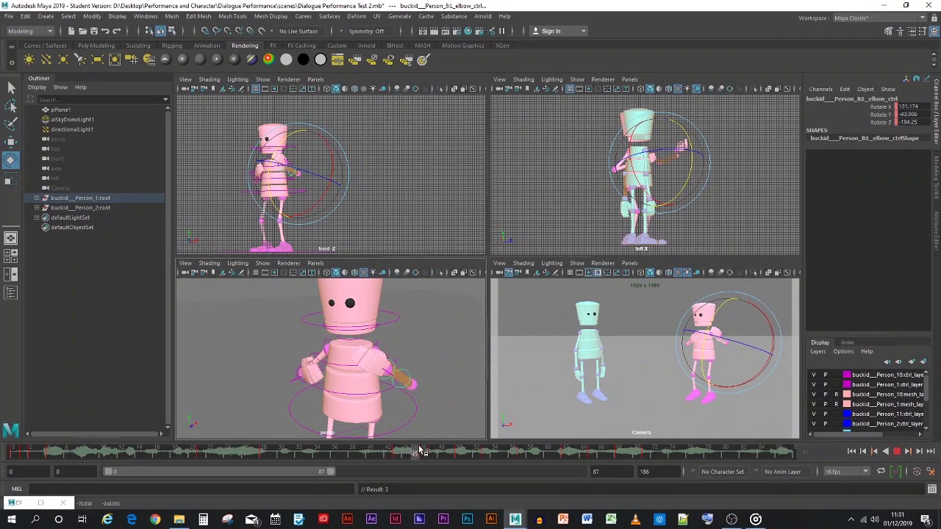
left_click_drag(433, 452, 13, 449)
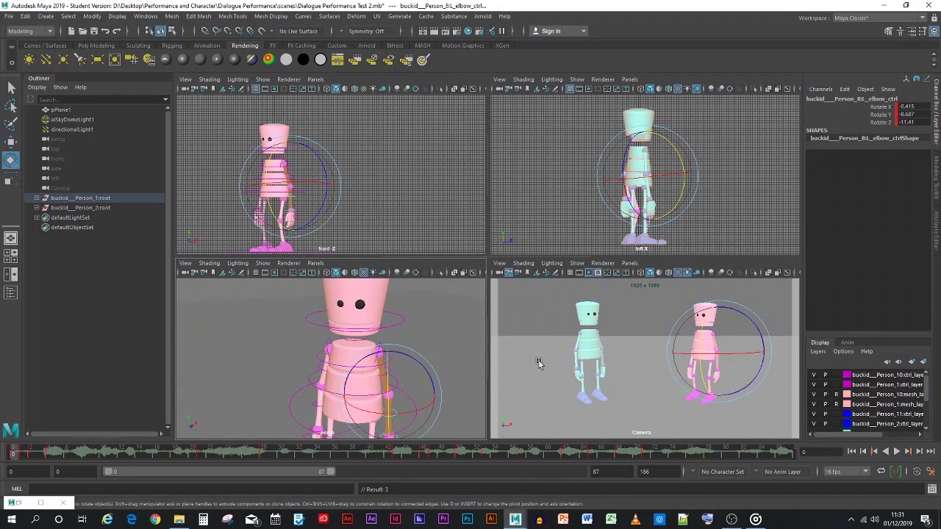
left_click(551, 368)
left_click(898, 451)
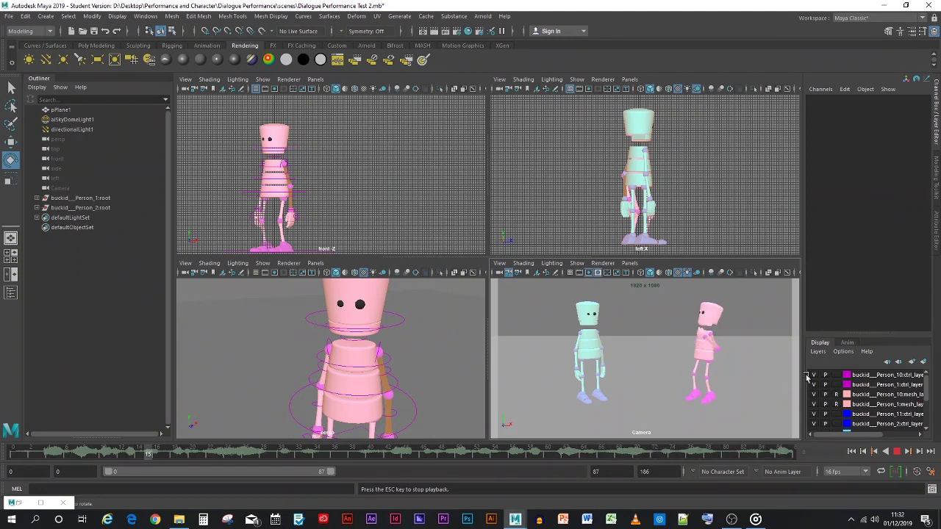
left_click(897, 452)
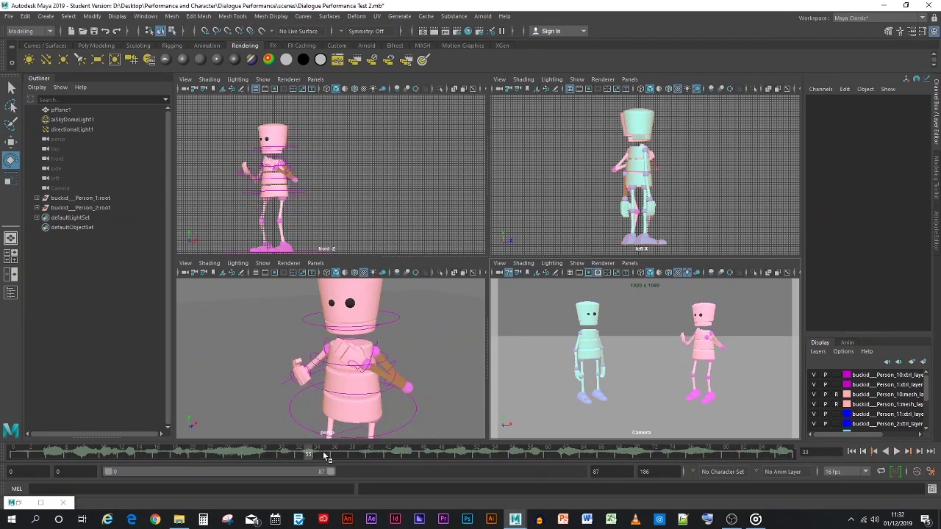
key("alt+v")
left_click_drag(360, 453, 646, 453)
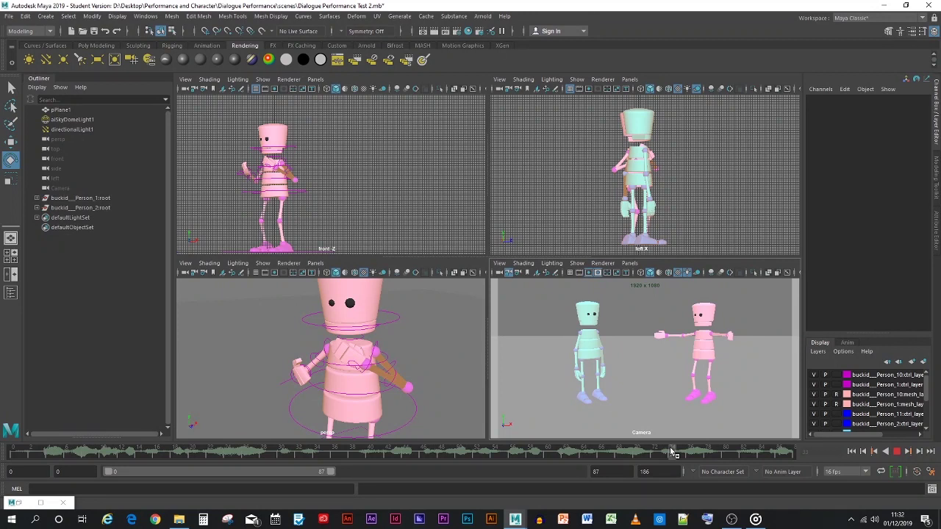
- Select the pink character's pelvis, torso, head and arm controls together and key their held pose at frame 79
left_click_drag(666, 455, 718, 459)
left_click(719, 459)
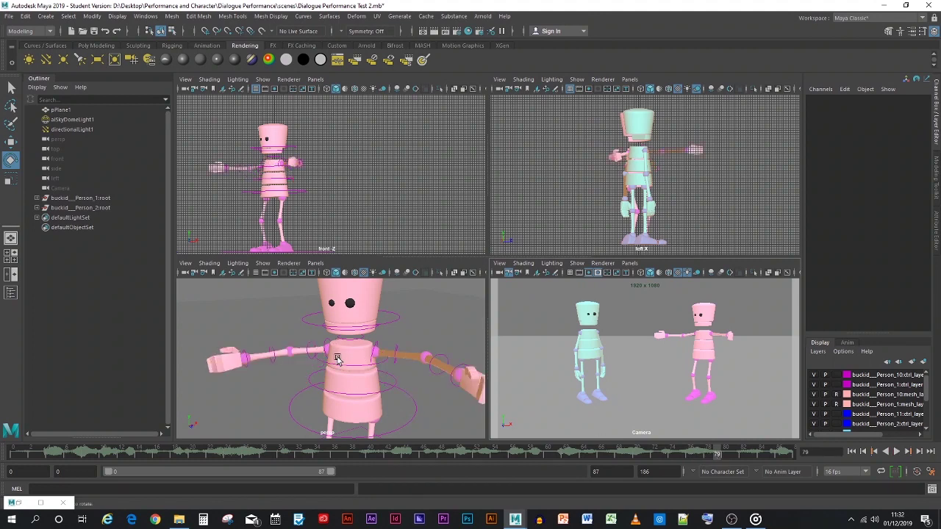
scroll(284, 314, "down", 5)
left_click_drag(283, 297, 397, 416)
left_click(397, 433)
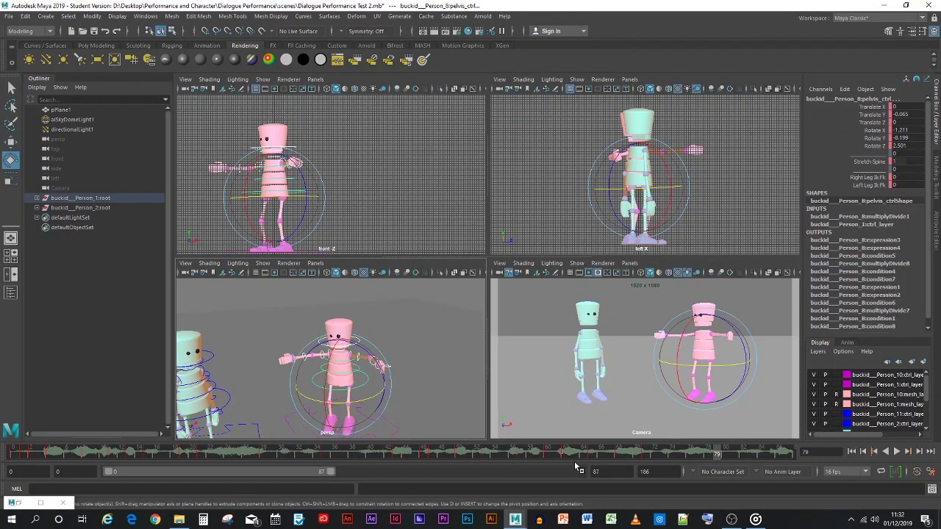
key("alt+v")
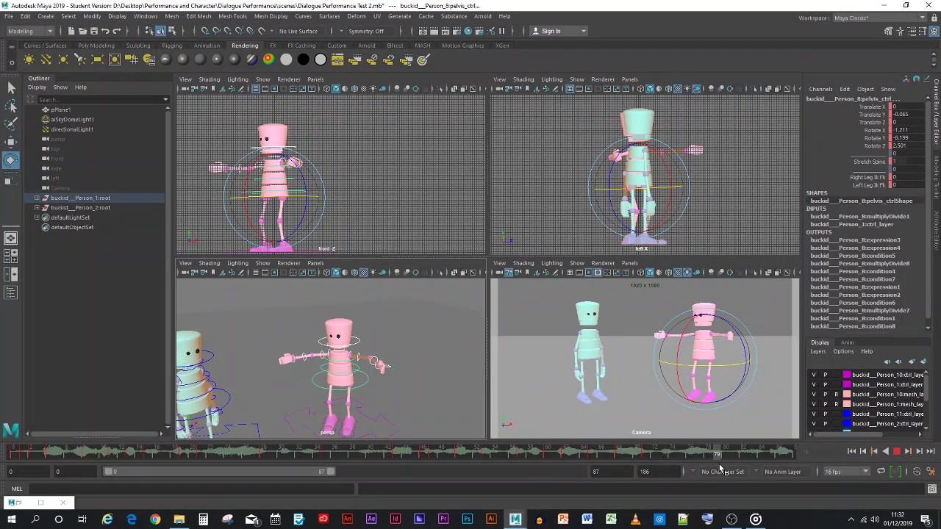
key("alt+v")
key("s")
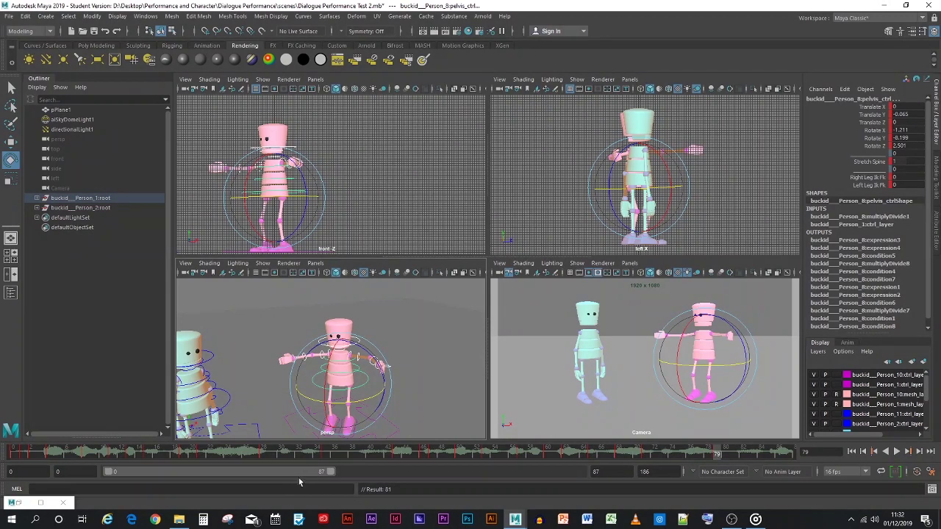
- Set the playback range to frames 33 to 102 and scrub between frames 72 and 79 to check the dialogue timing
left_click_drag(112, 474, 197, 473)
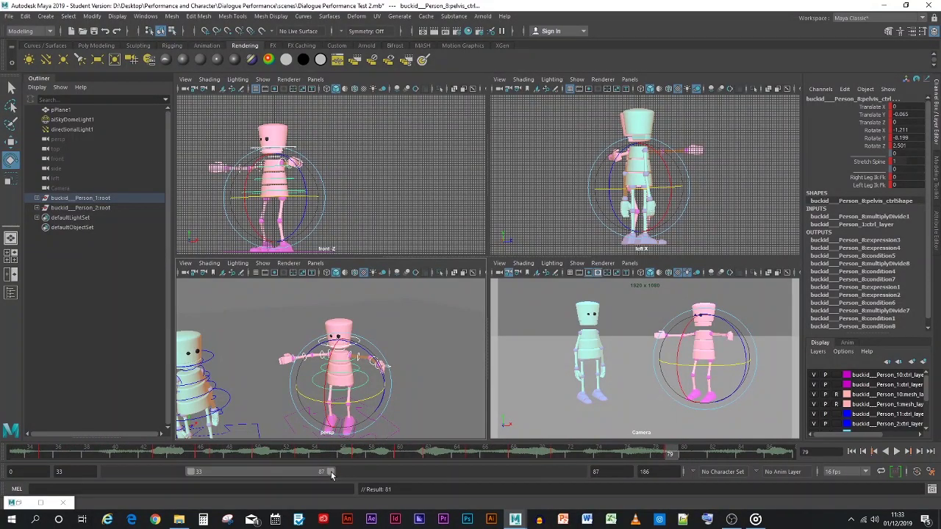
left_click_drag(331, 474, 368, 473)
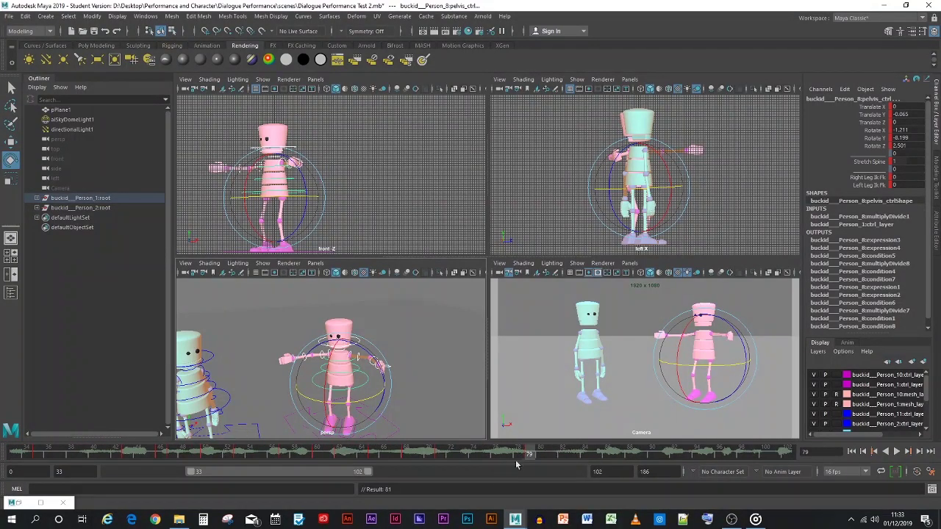
mouse_move(528, 457)
left_mouse_down()
mouse_move(378, 452)
mouse_move(526, 452)
left_mouse_up()
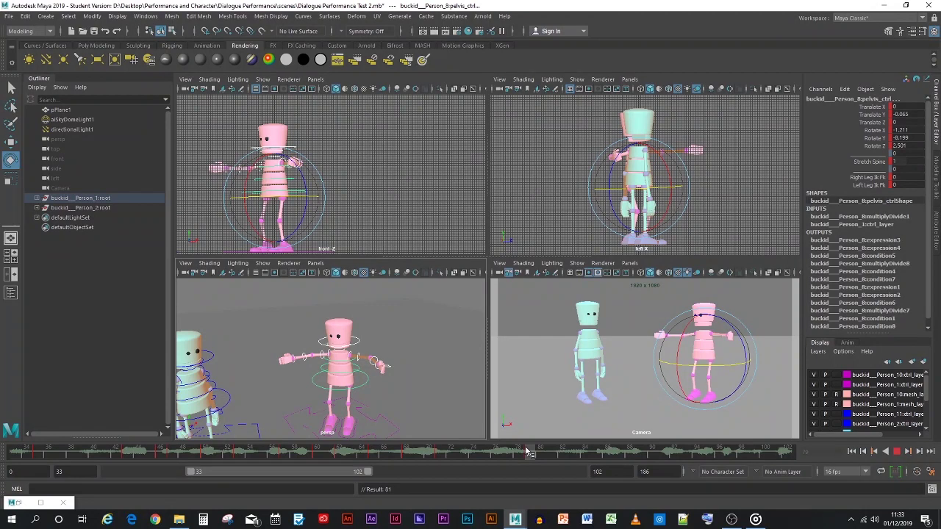
mouse_move(527, 451)
left_mouse_down()
mouse_move(338, 453)
mouse_move(455, 461)
left_mouse_up()
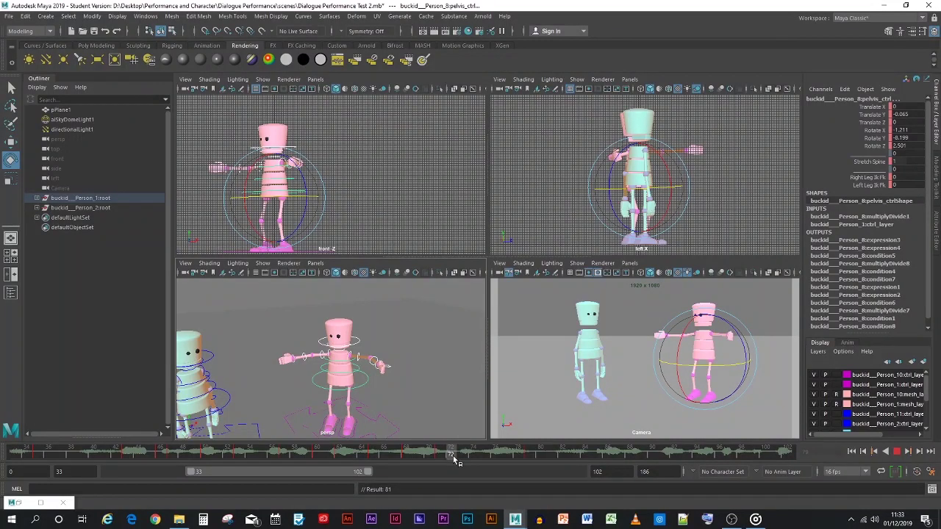
mouse_move(454, 461)
left_mouse_down()
mouse_move(529, 453)
mouse_move(231, 457)
mouse_move(531, 460)
left_mouse_up()
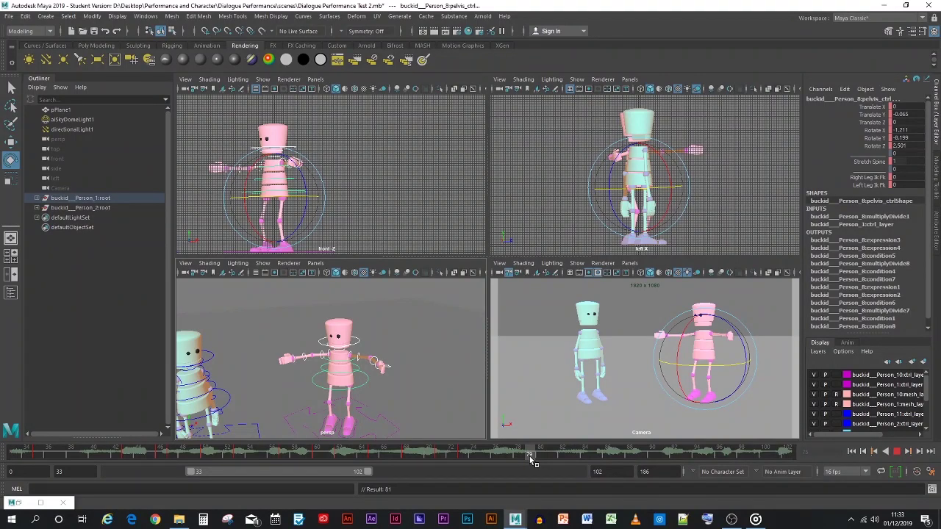
mouse_move(533, 462)
left_mouse_down()
mouse_move(334, 457)
mouse_move(525, 459)
mouse_move(462, 458)
left_mouse_up()
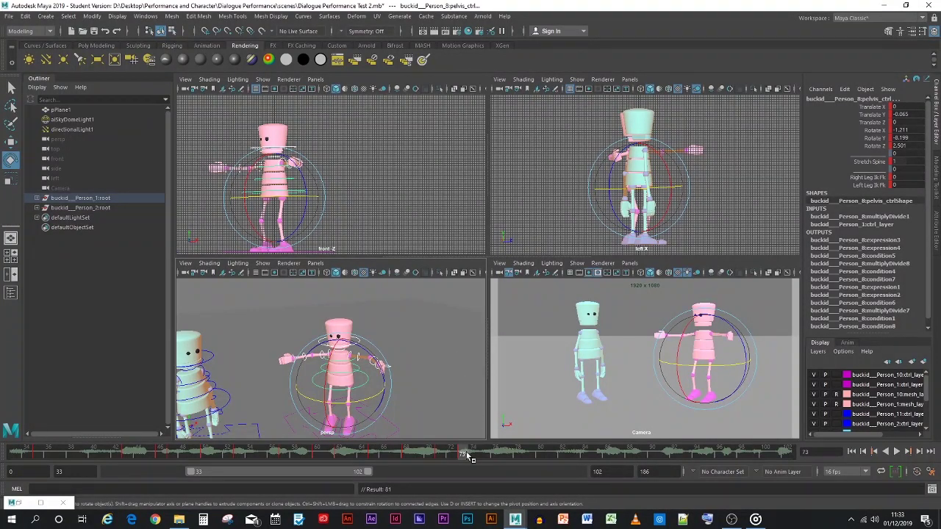
left_click_drag(466, 455, 529, 453)
- Lower the pink character's left arm at frame 79 by rotating the left shoulder to about X 1.8, Y 4.5, Z -52.2
left_click(415, 356)
scroll(412, 354, "up", 5)
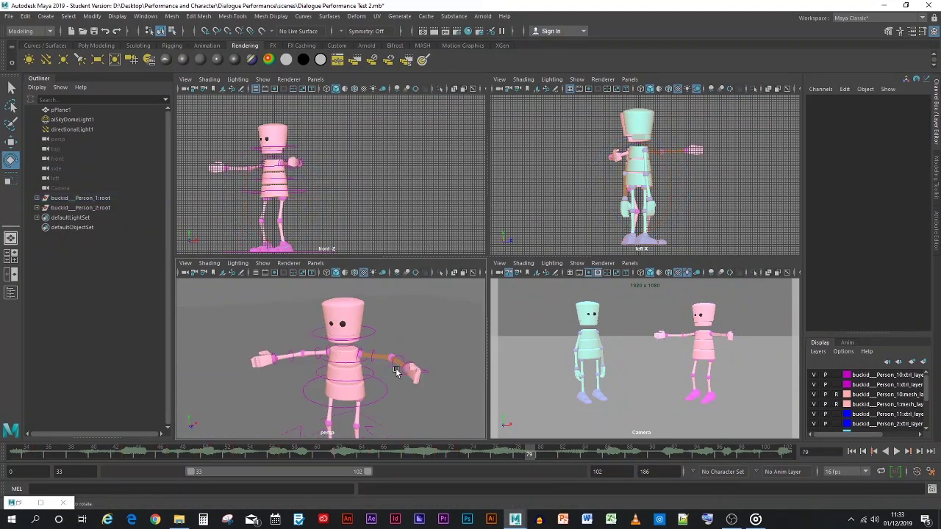
left_click(398, 356)
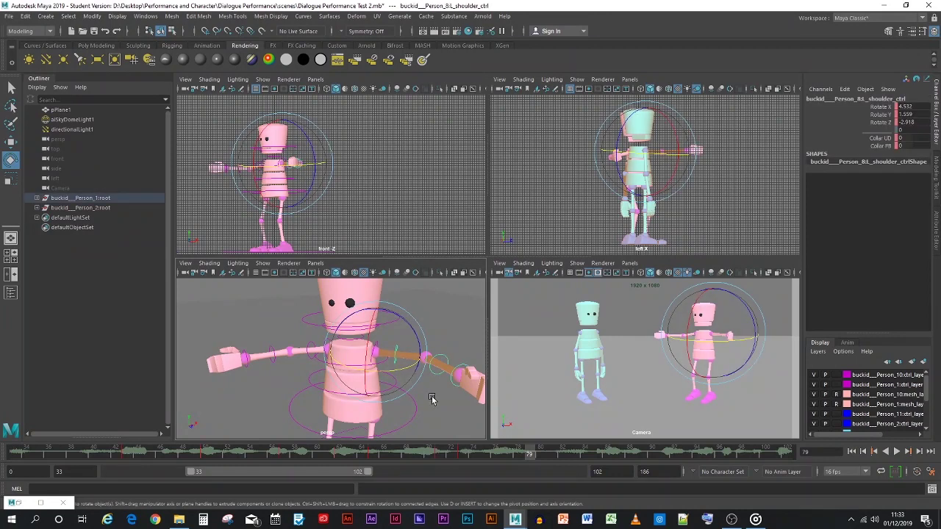
left_click_drag(395, 319, 407, 360)
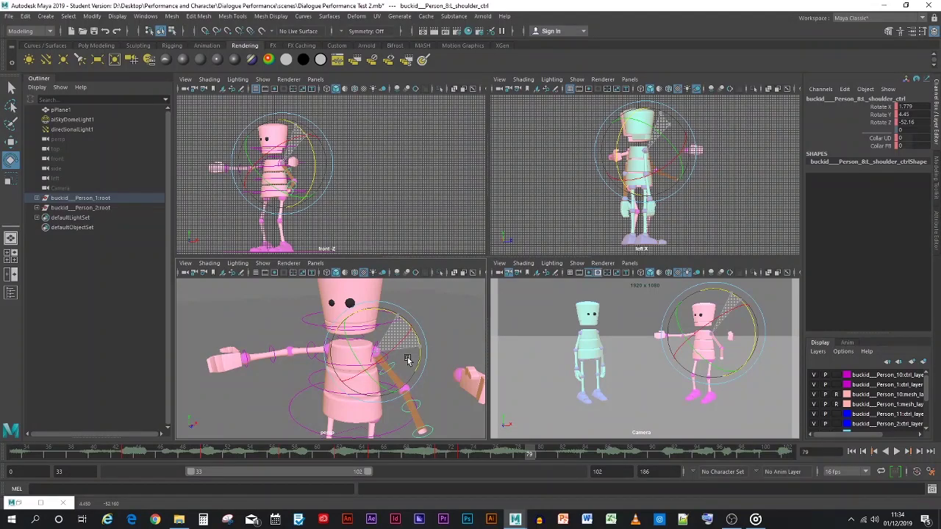
left_click_drag(408, 359, 408, 360)
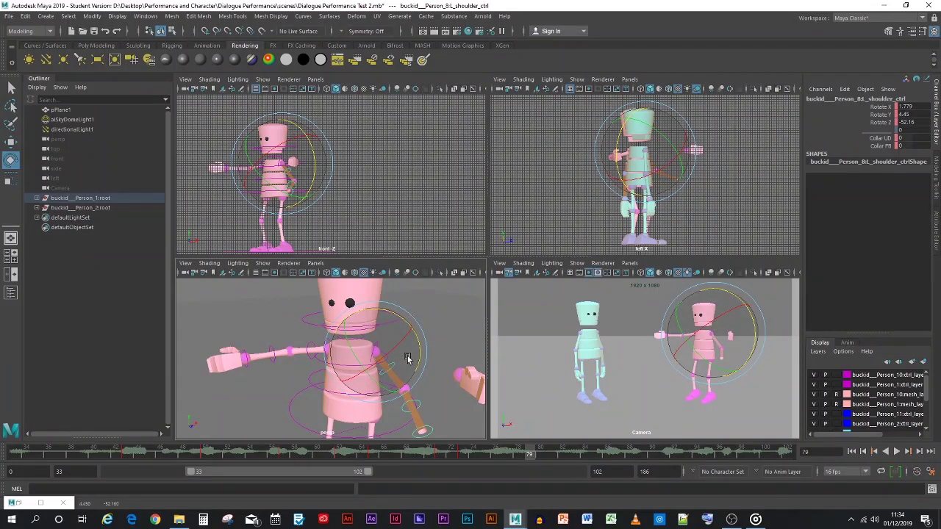
- Lower the right arm at frame 79 by rotating the right shoulder to about X 4.0, Y 10.8, Z -55.0
left_click(351, 328)
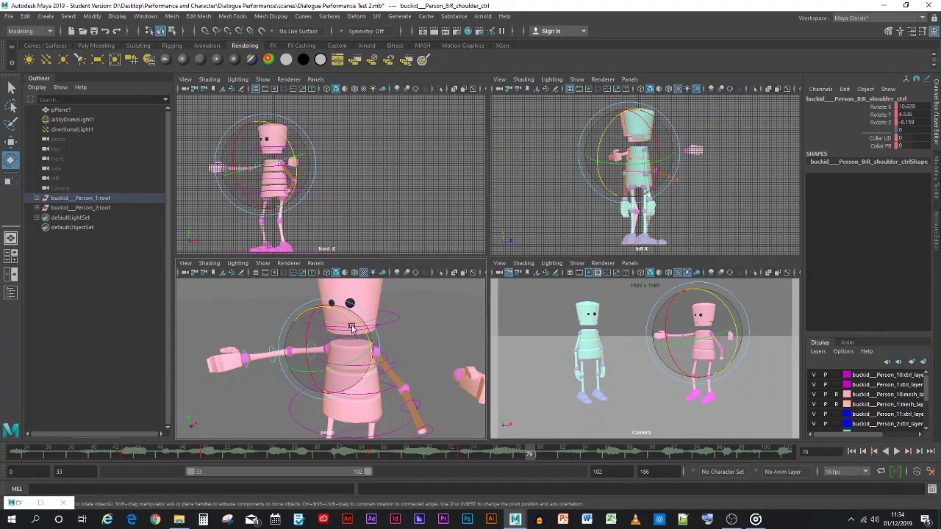
left_click_drag(351, 329, 320, 308)
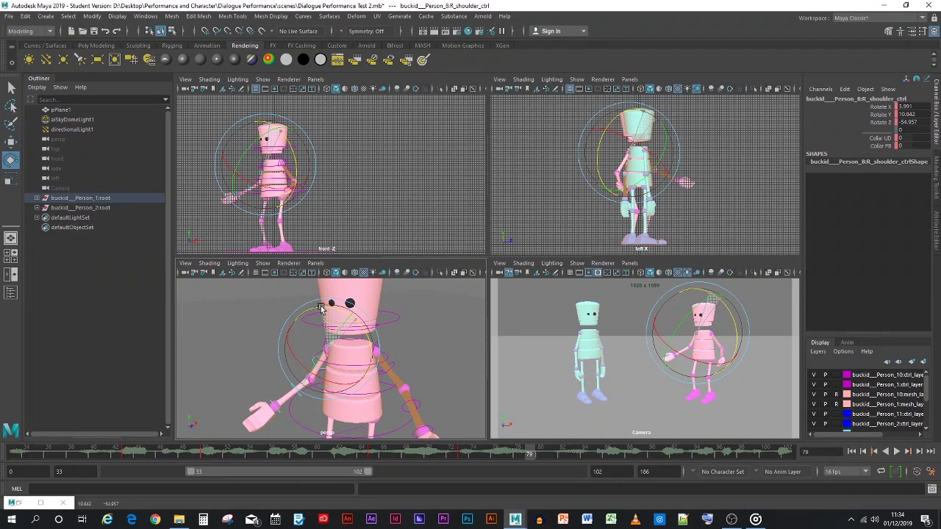
left_click(246, 380)
left_click(293, 388)
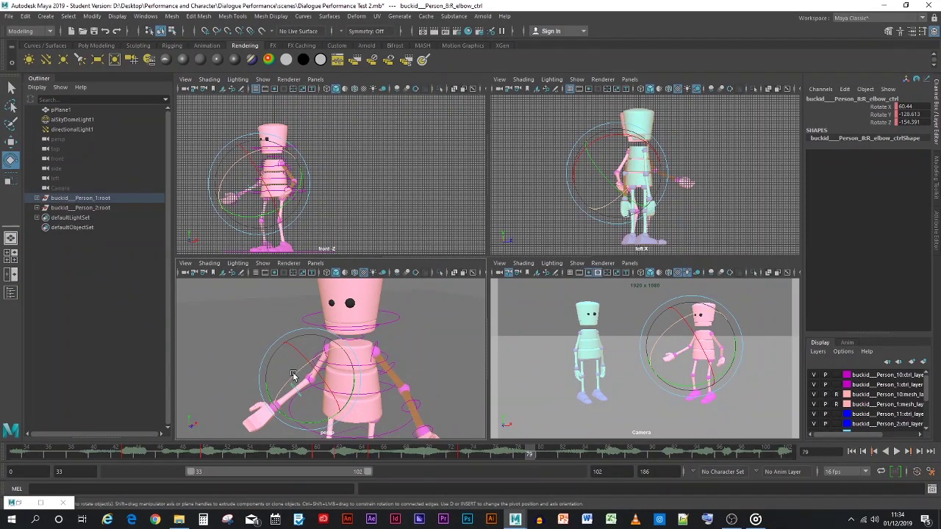
left_click(251, 316)
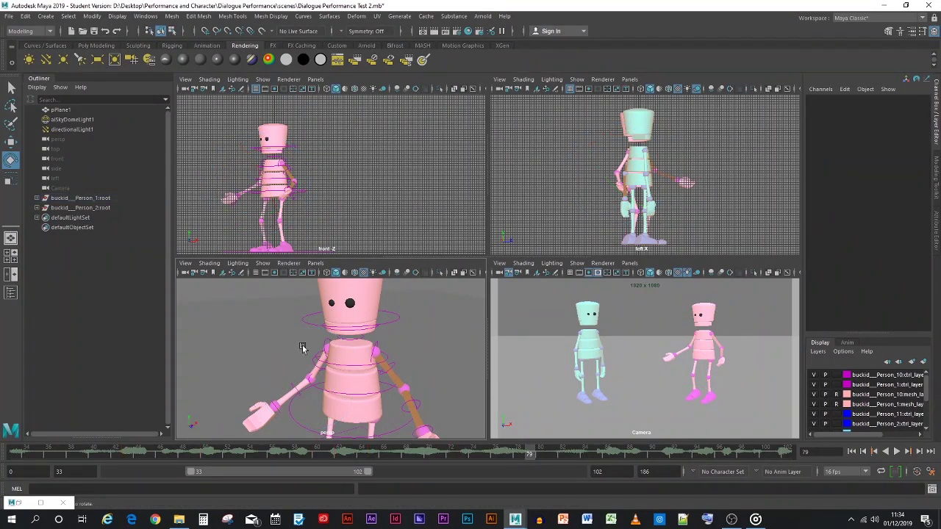
left_click(318, 369)
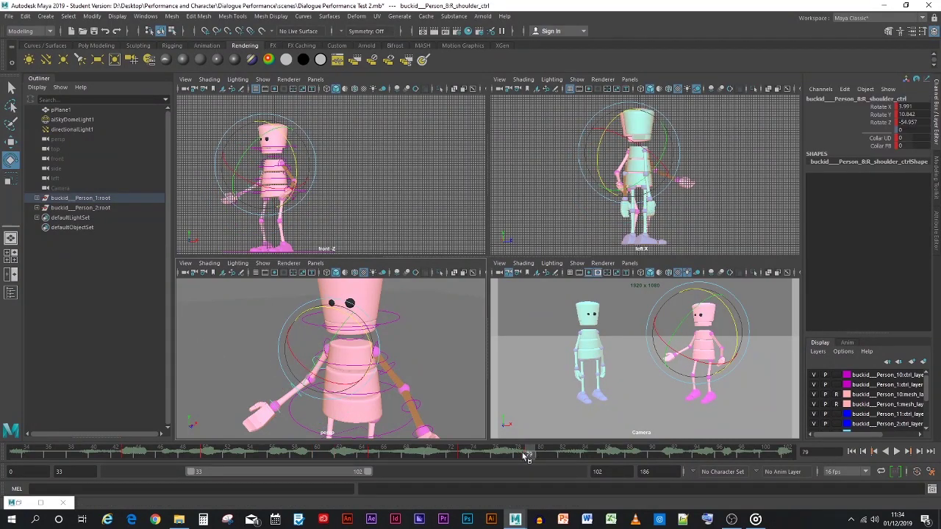
mouse_move(524, 453)
left_mouse_down()
mouse_move(412, 453)
mouse_move(529, 454)
left_mouse_up()
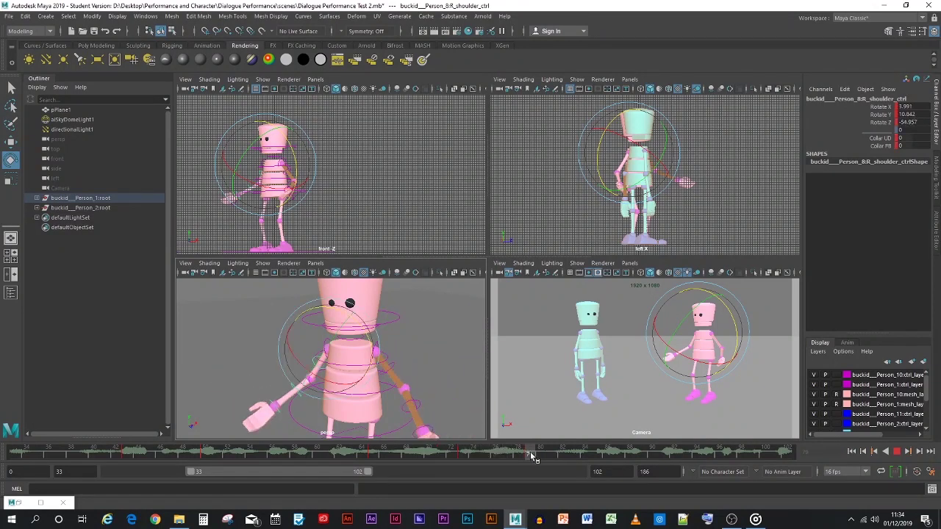
- Bend the pink character's right arm at frame 79 by rotating the right elbow to about X 45.9, Y -116.3, Z -137.3
left_click(275, 382)
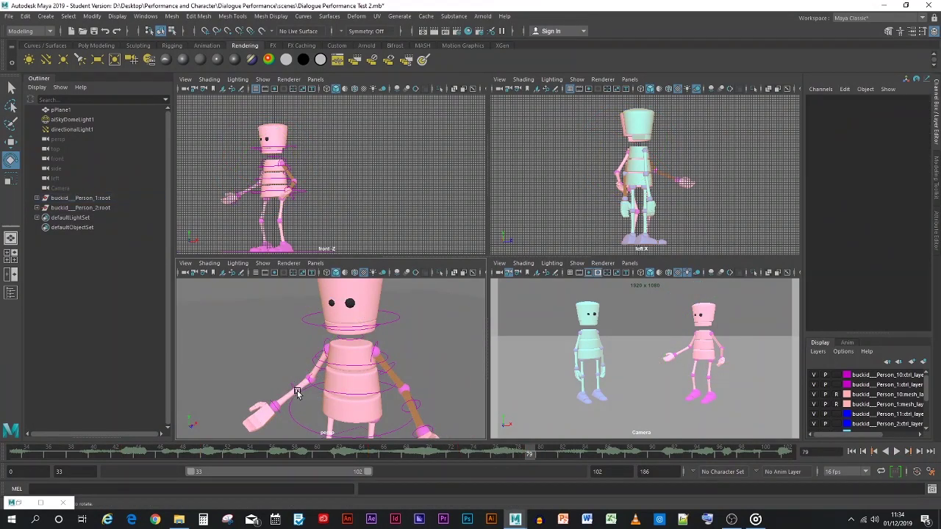
left_click(299, 376)
left_click_drag(299, 376, 294, 405)
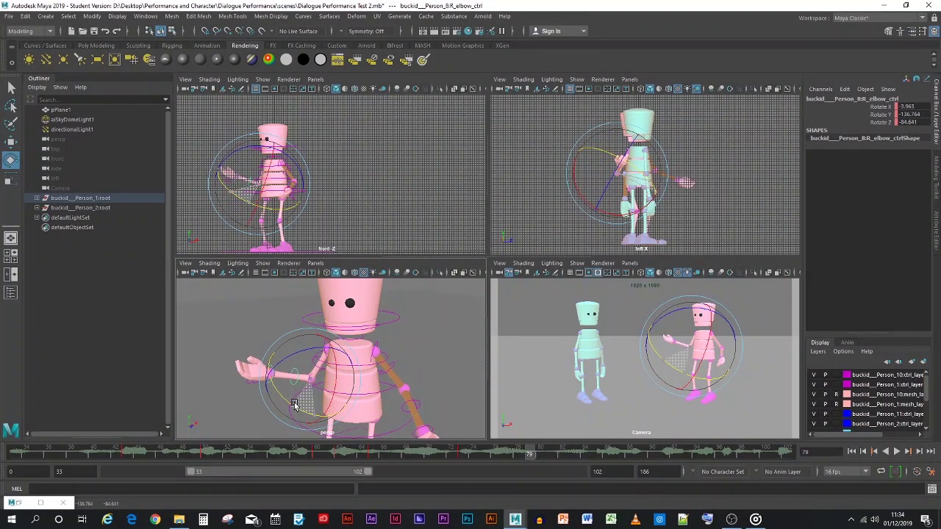
key("ctrl+z")
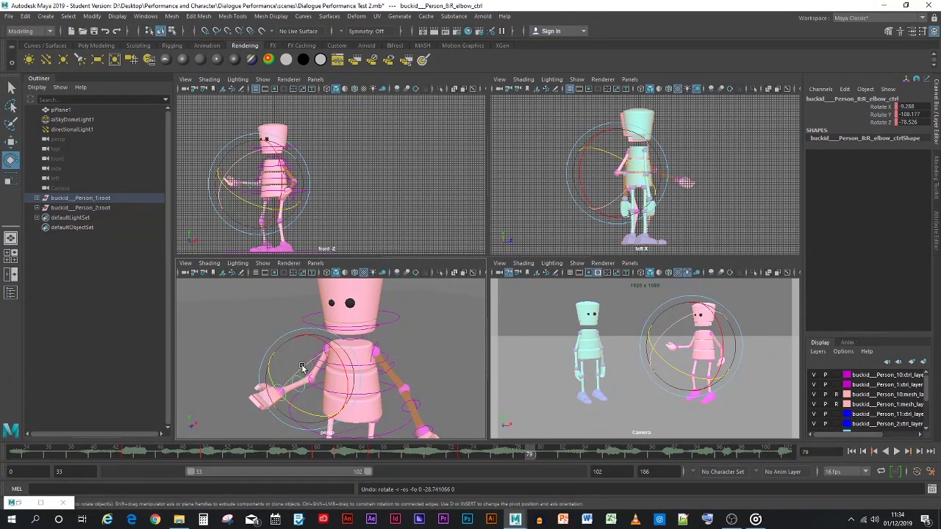
left_click_drag(311, 361, 292, 386)
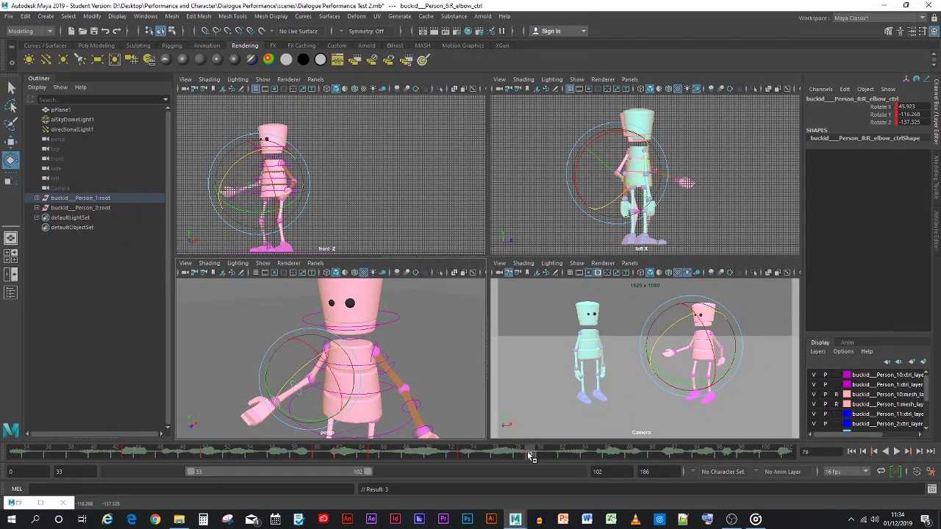
- Play back and step through frames 73 to 79 to check the arm-lowering motion against the dialogue
key("alt+v")
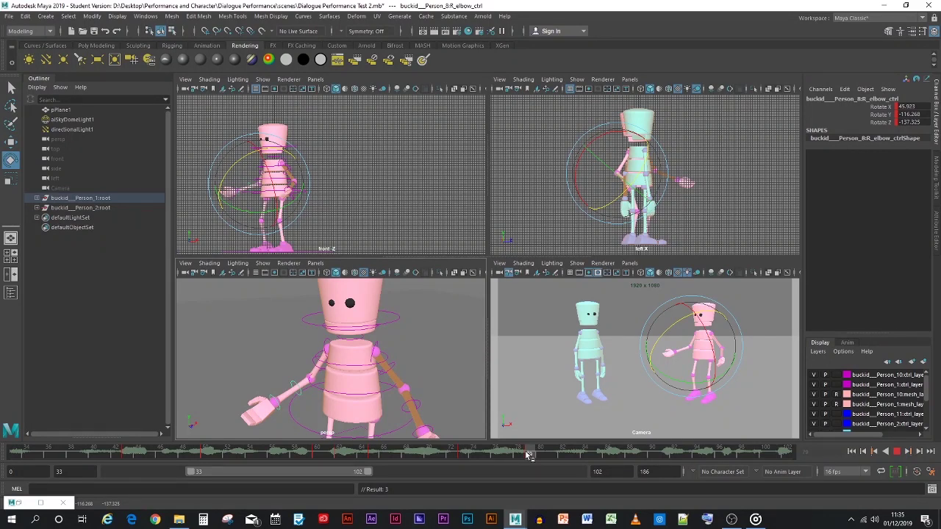
left_click(527, 455)
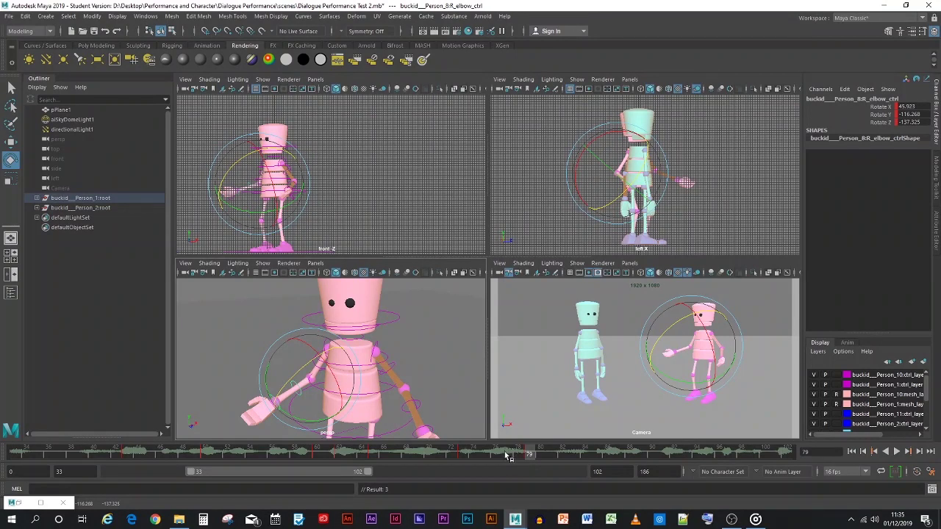
left_click_drag(506, 454, 461, 457)
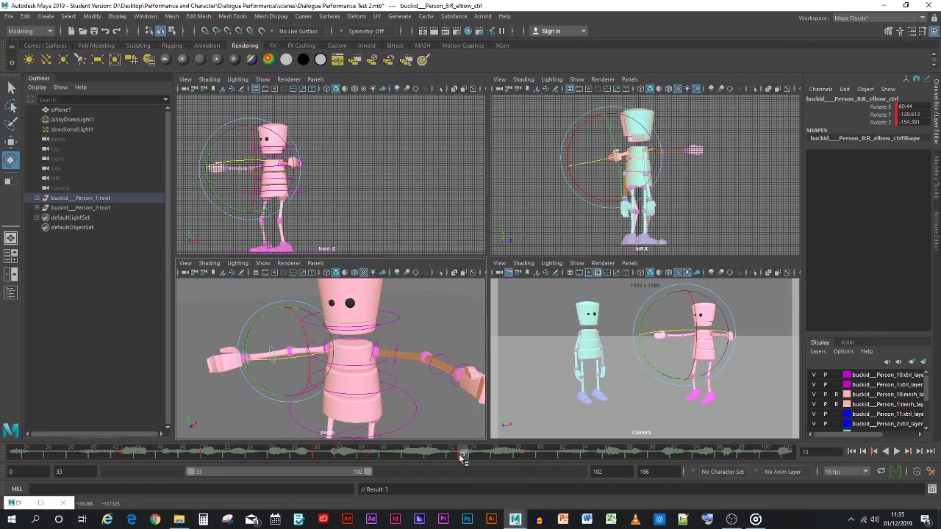
key("alt+period")
key("alt+period")
key("alt+period")
key("alt+period")
key("alt+period")
key("alt+period")
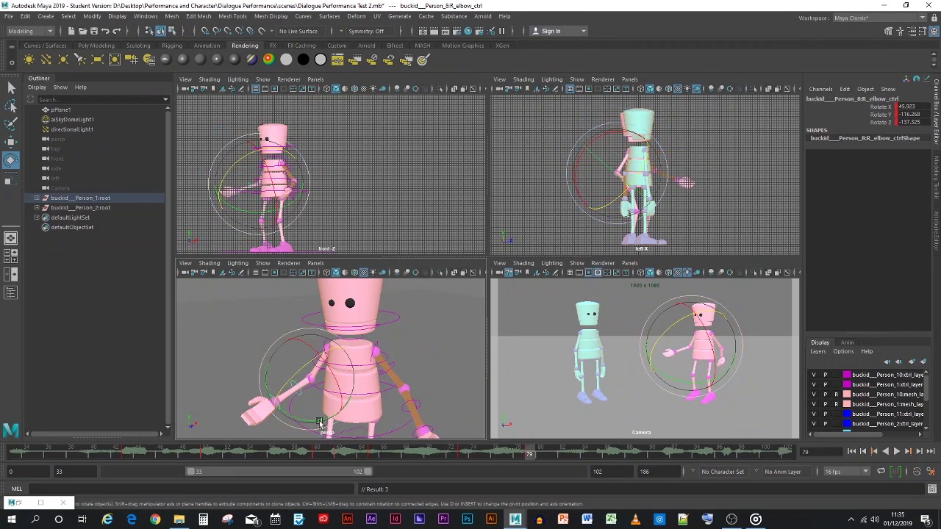
- Raise the right forearm at frame 79 by rotating the right elbow to about X -30.9, Y -138.9, Z -59.0, key it and review from frame 73
mouse_move(286, 382)
left_mouse_down()
mouse_move(305, 358)
mouse_move(312, 365)
mouse_move(309, 390)
mouse_move(292, 388)
left_mouse_up()
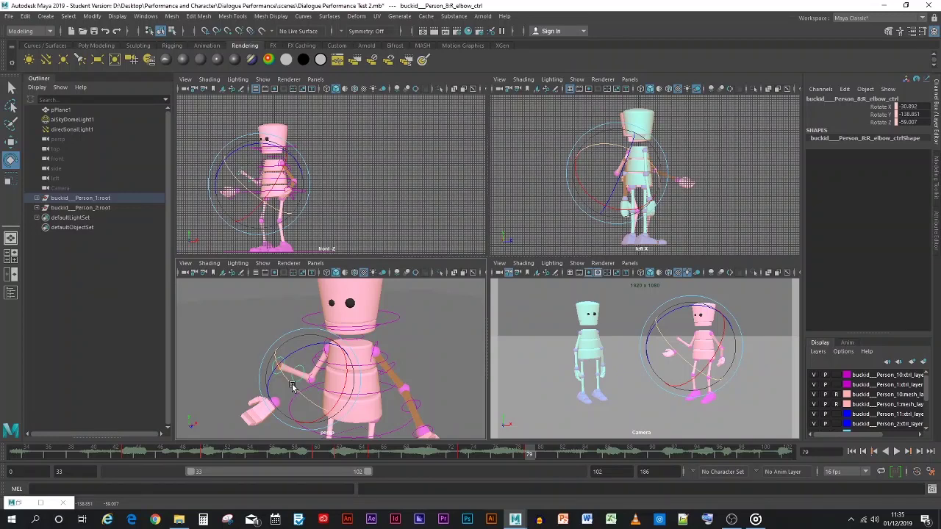
key("s")
mouse_move(535, 452)
left_mouse_down()
mouse_move(466, 453)
mouse_move(530, 446)
left_mouse_up()
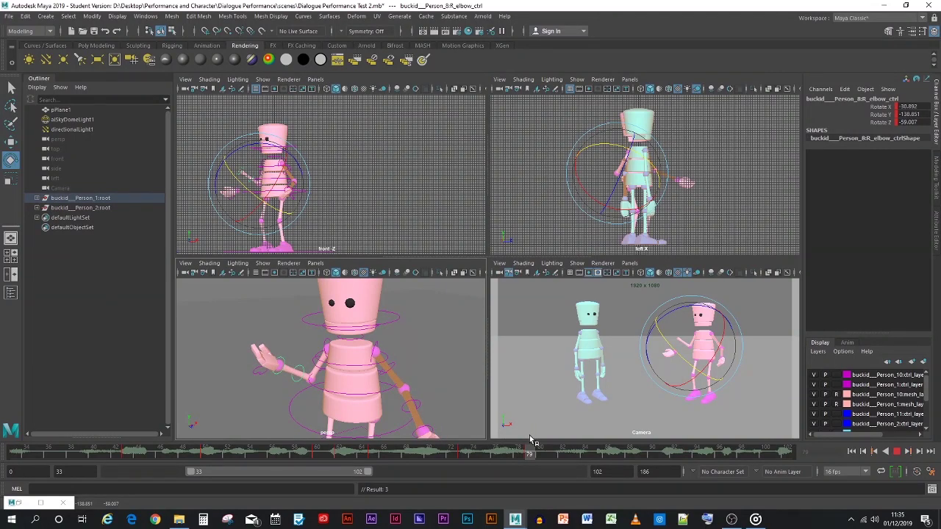
left_click_drag(533, 441, 466, 463)
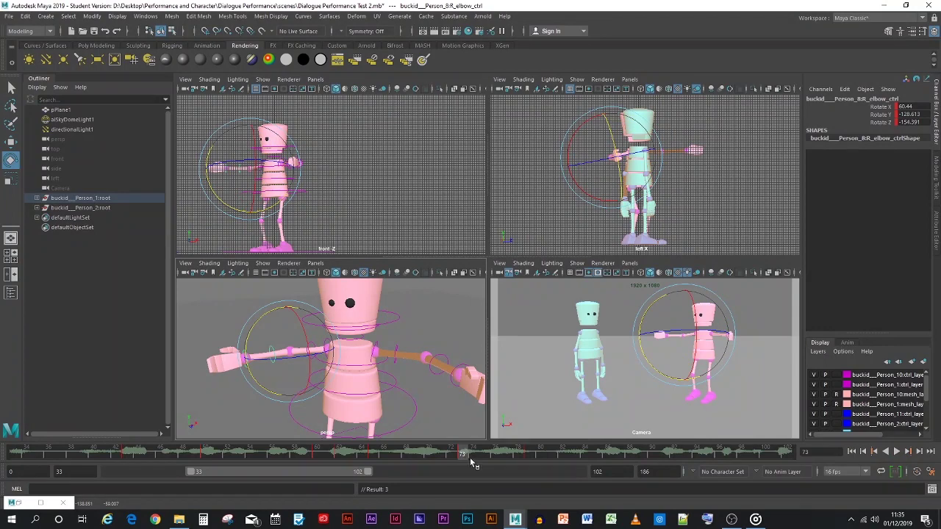
key("alt+v")
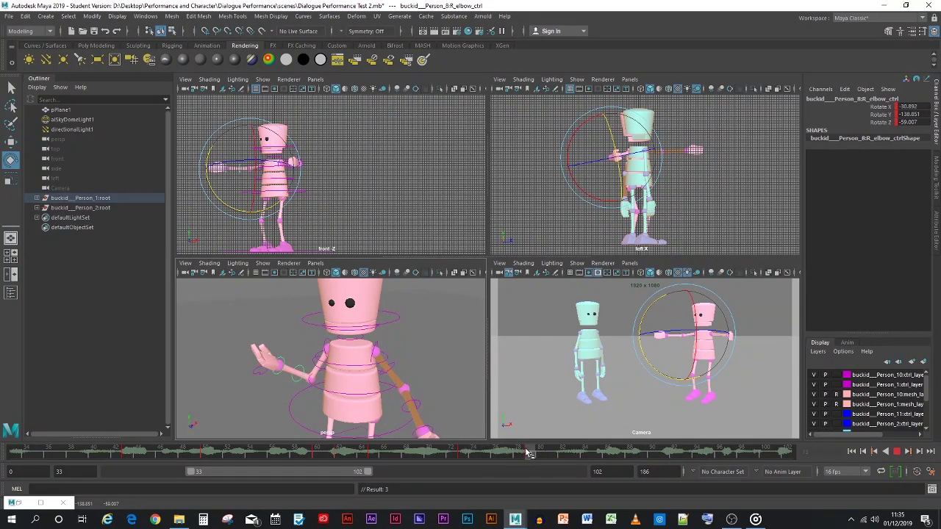
key("alt+v")
- Raise the left forearm at frame 79 by rotating the left elbow to about X 392.2, Y -156.6, Z -460.9, and check the playback
left_click(411, 403)
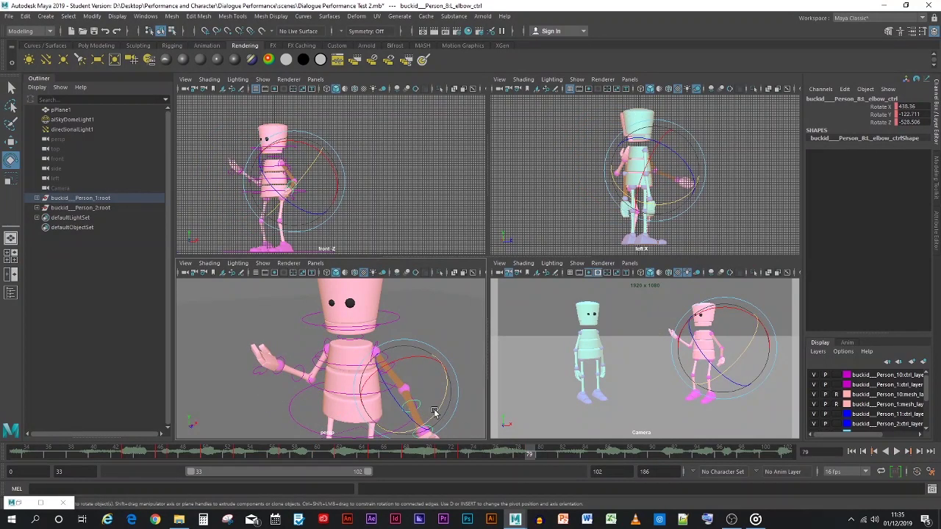
mouse_move(434, 411)
left_mouse_down()
mouse_move(452, 386)
mouse_move(426, 376)
mouse_move(441, 401)
mouse_move(434, 406)
left_mouse_up()
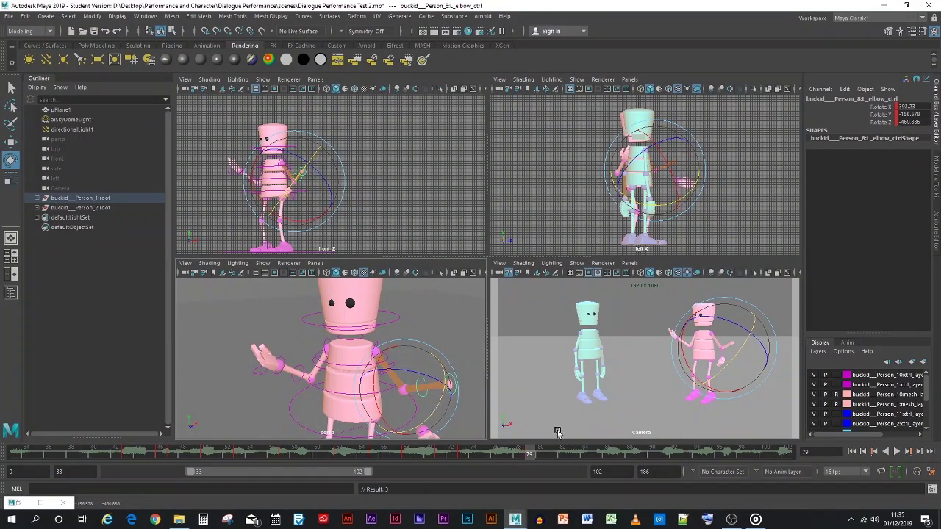
key("alt+v")
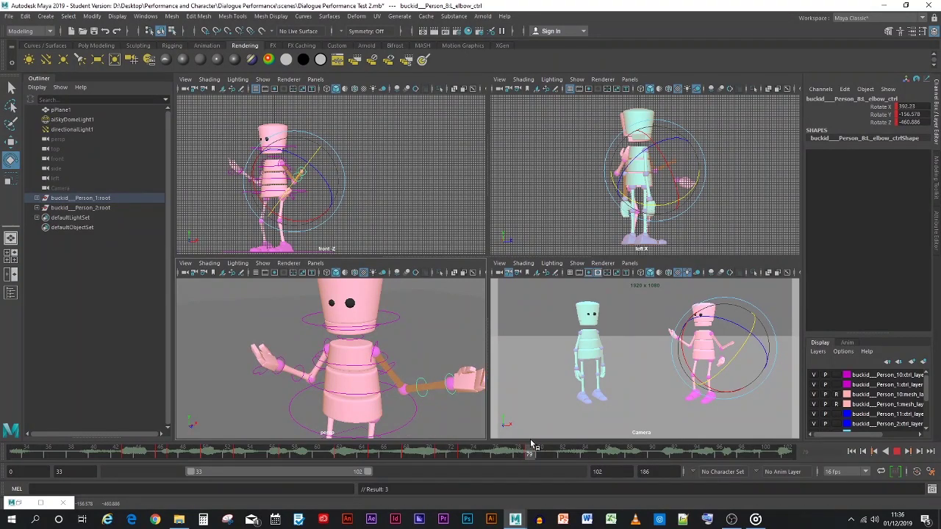
key("alt+v")
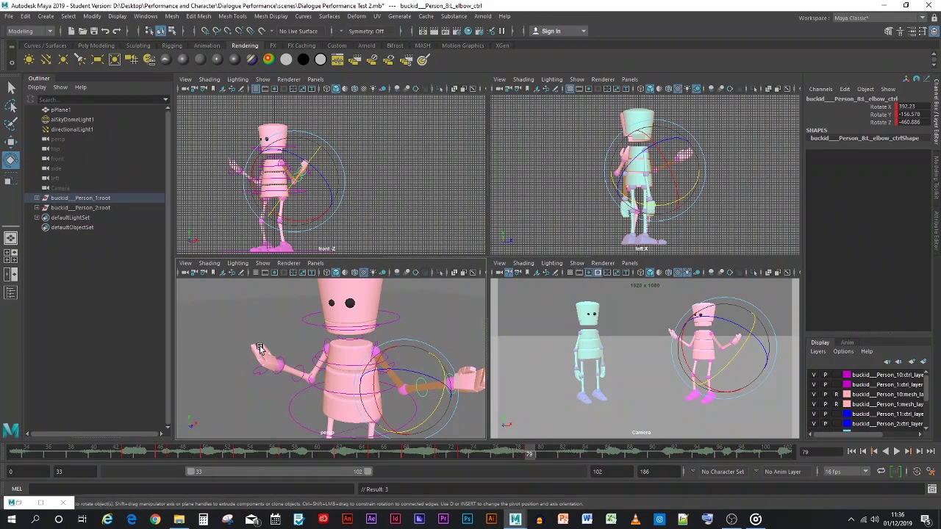
- Refine the left elbow's rotation at frame 79 to about X 353.1, Y -151.0, Z -450.0, key it and review the motion
left_click_drag(354, 356, 387, 366)
key("s")
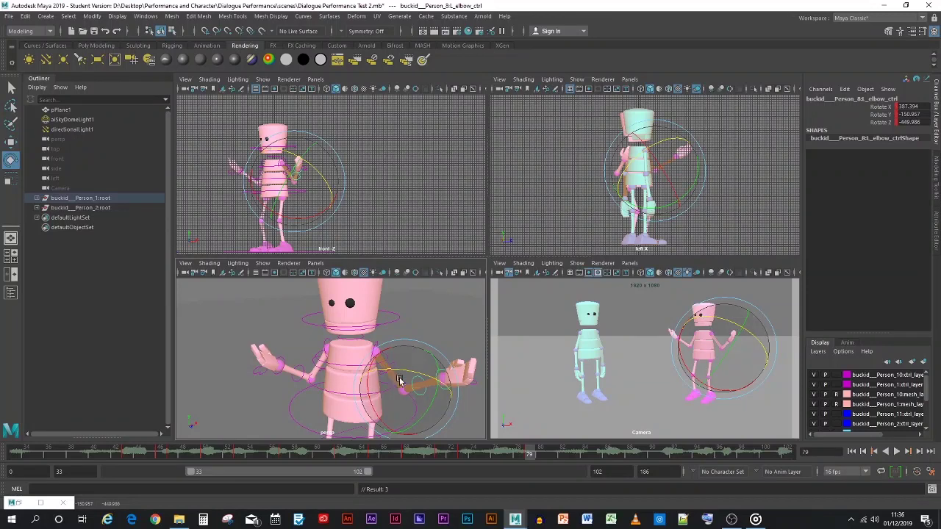
key("alt+v")
left_click_drag(512, 455, 535, 446)
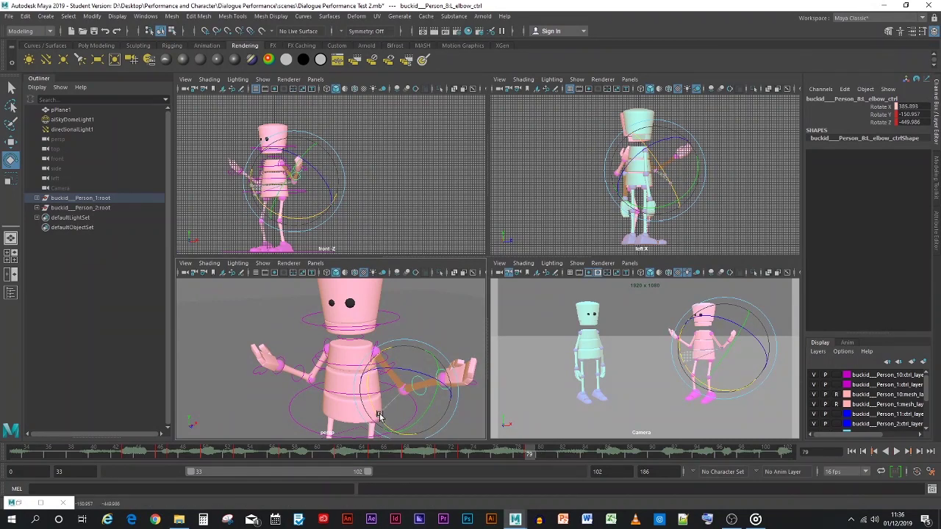
left_click_drag(379, 415, 348, 394)
mouse_move(535, 476)
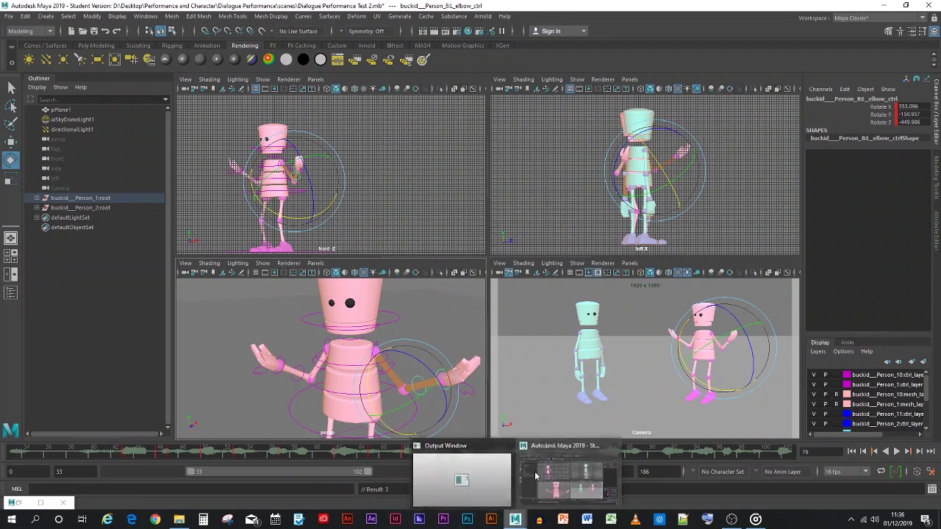
mouse_move(516, 454)
left_mouse_down()
mouse_move(449, 449)
mouse_move(529, 451)
left_mouse_up()
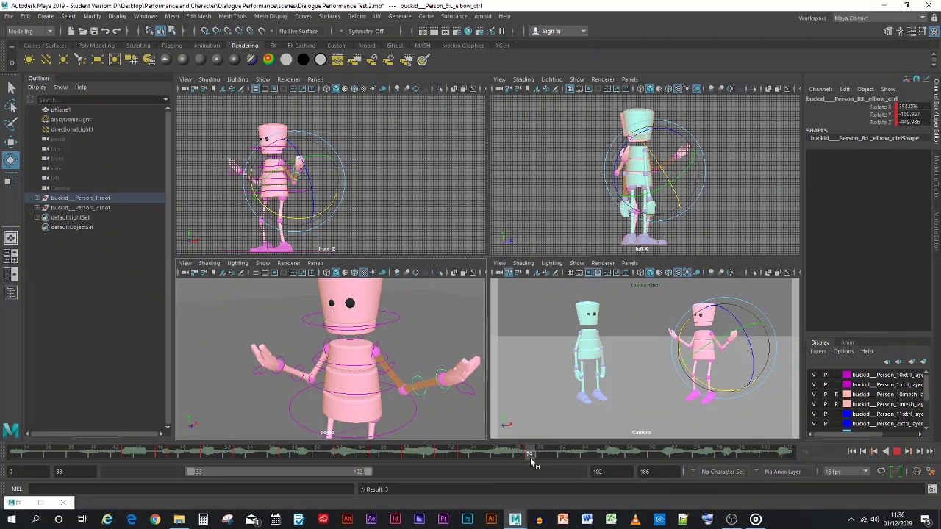
- Select the pink character's pelvis, torso, head and arm controls without the root control and key the held pose at frame 81
left_click_drag(532, 462, 589, 455)
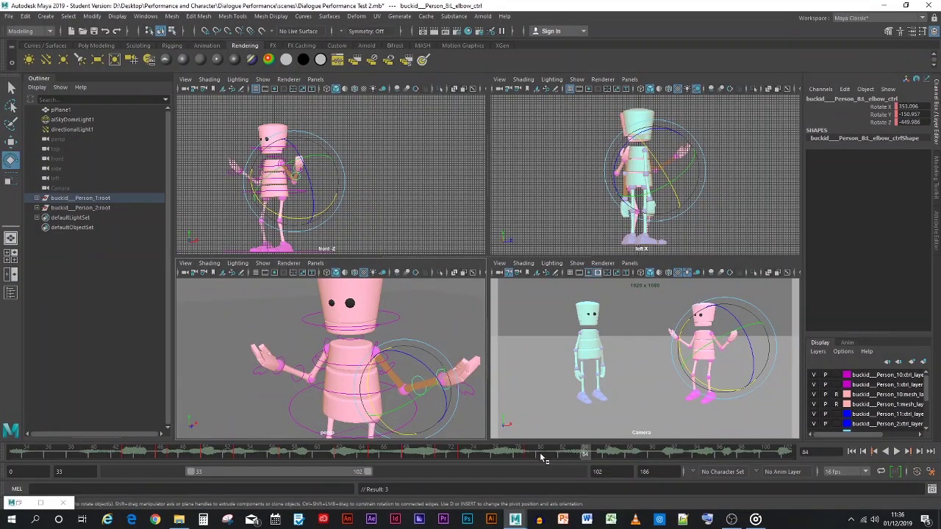
mouse_move(536, 456)
left_mouse_down()
mouse_move(529, 460)
mouse_move(552, 455)
left_mouse_up()
scroll(286, 296, "down", 2)
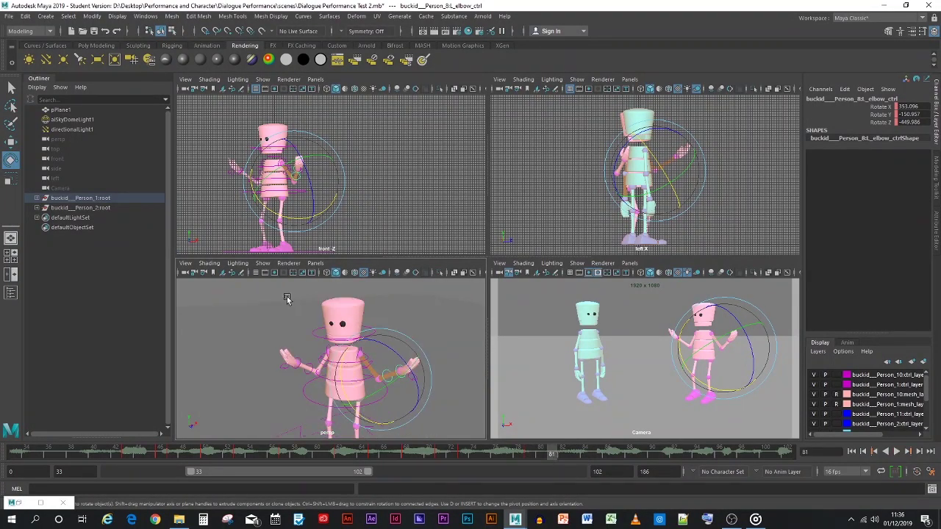
left_click_drag(276, 289, 416, 440)
scroll(300, 395, "down", 3)
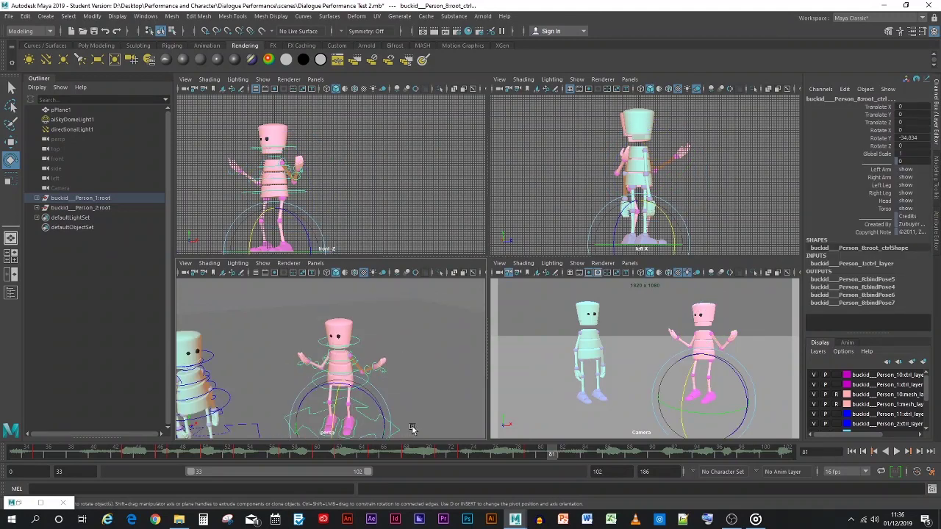
left_click(299, 395)
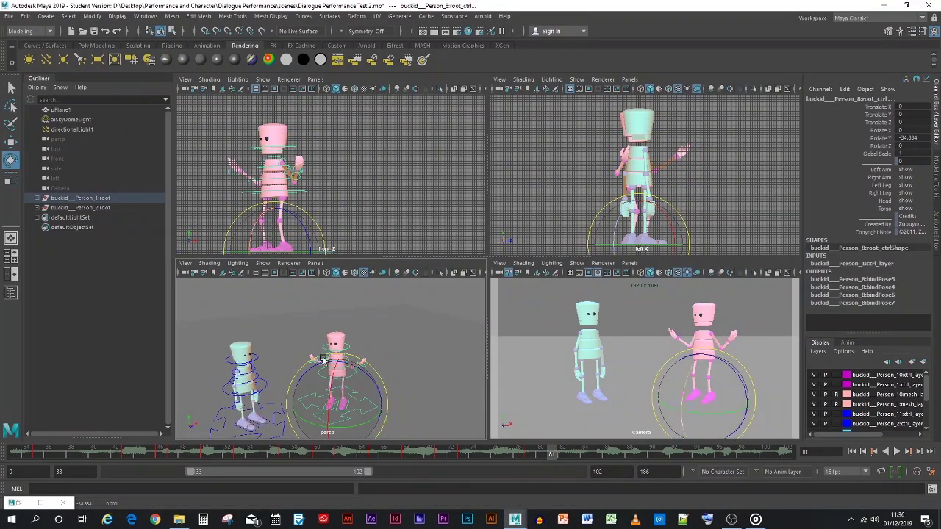
left_click(11, 88)
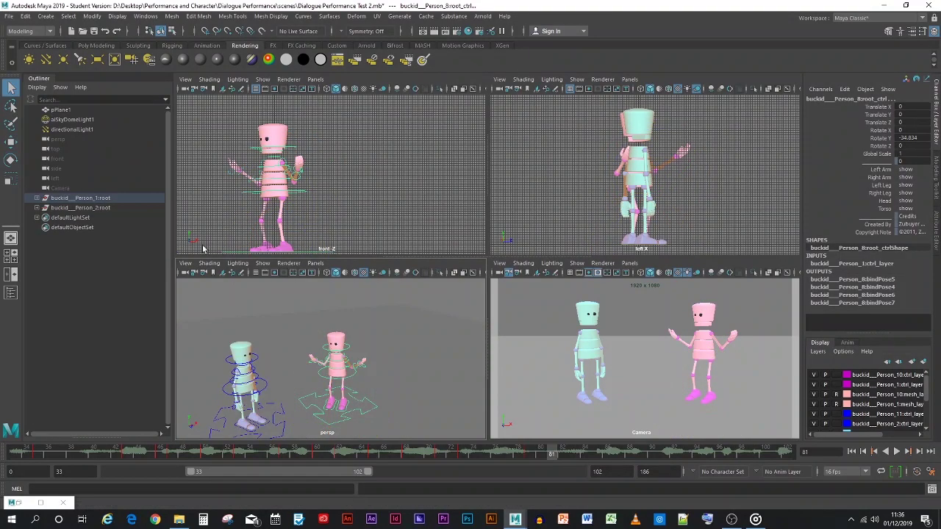
left_click(368, 408)
key("f")
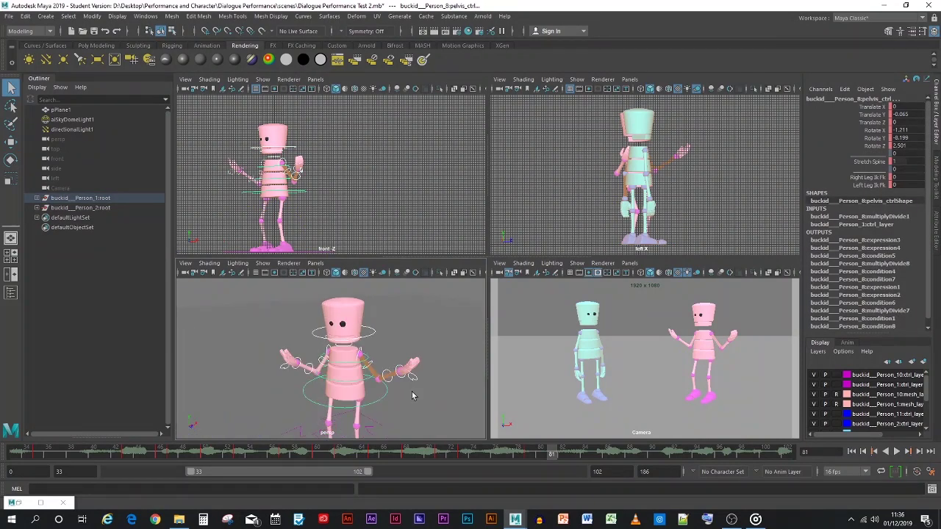
left_click(552, 457)
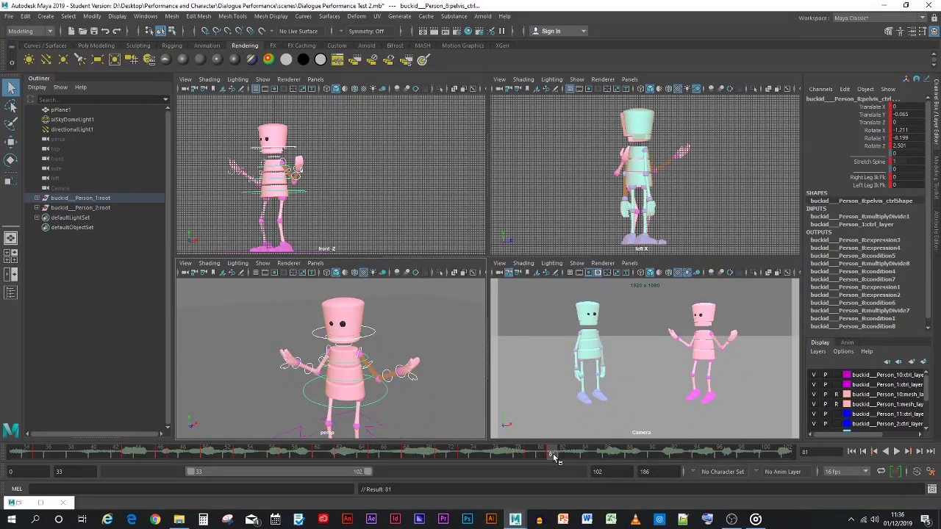
- Drop the left forearm at frame 84 by rotating the left elbow to about X 179.4, Y -171.9, Z -221.5
left_click_drag(555, 457, 588, 453)
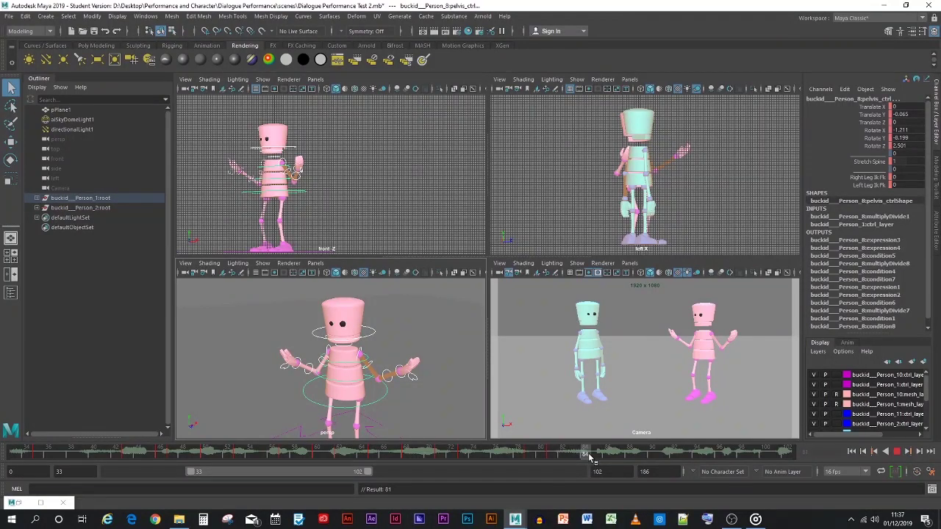
scroll(412, 371, "up", 3)
left_click(416, 388)
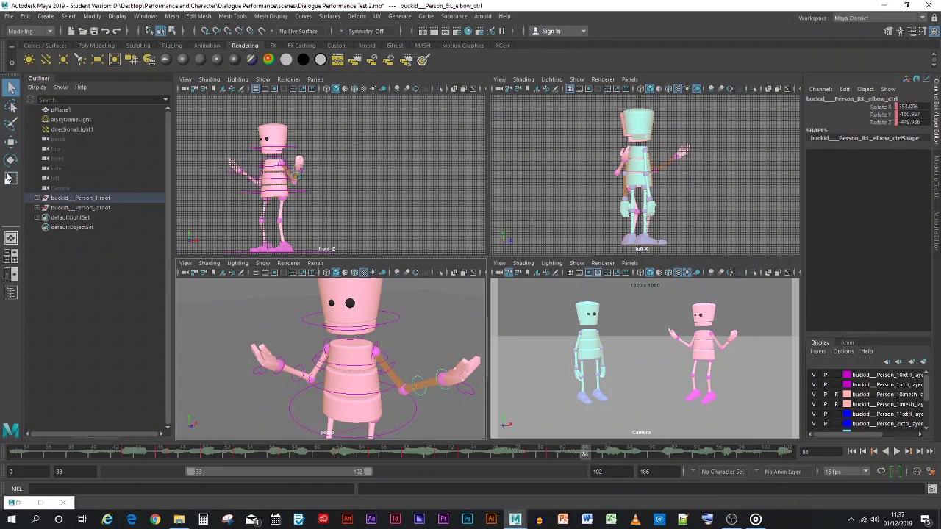
key("e")
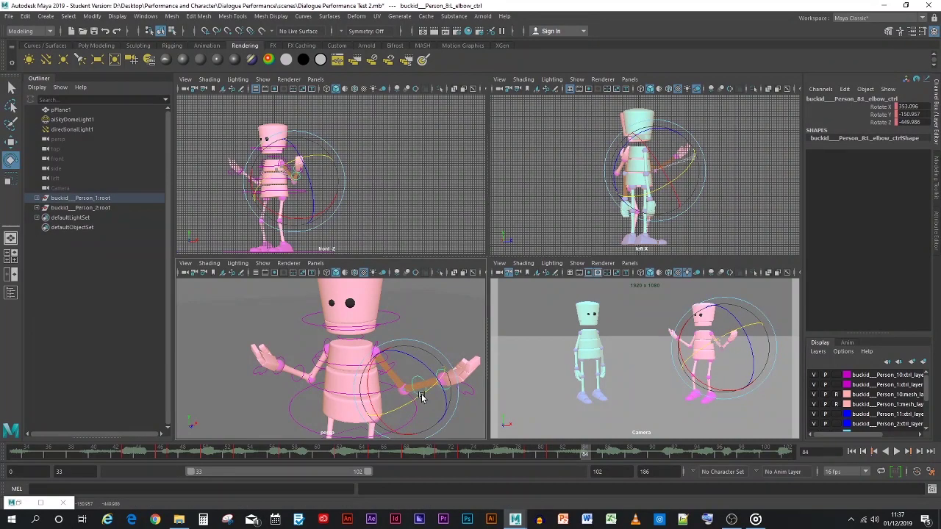
left_click_drag(421, 397, 334, 371)
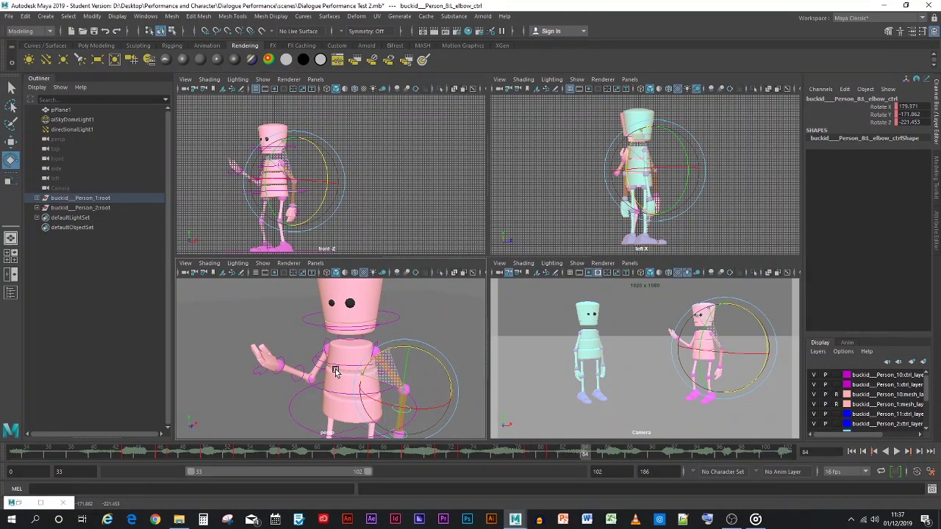
left_click_drag(334, 371, 335, 370)
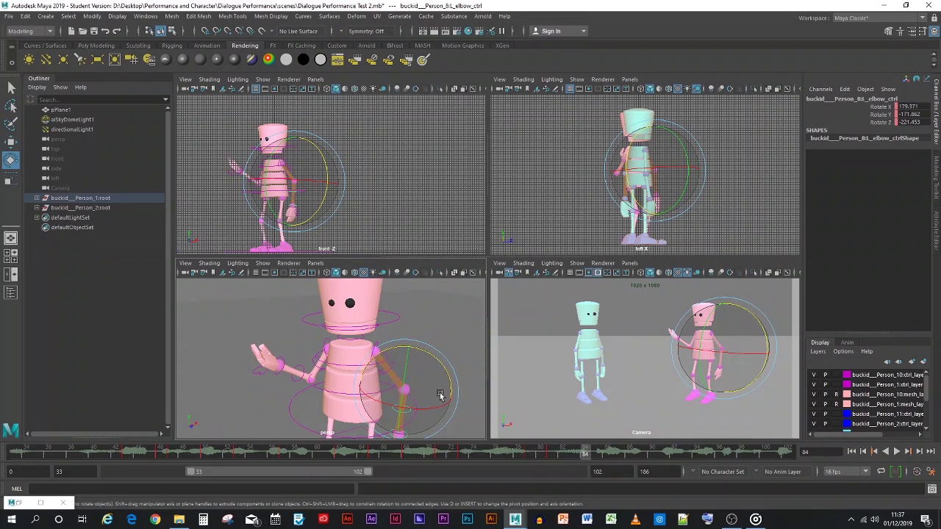
- Drop the right forearm at frame 84 by rotating the right elbow to about X -182.3, Y -150.0, Z 150.4, key it and check the playback
left_click(301, 373)
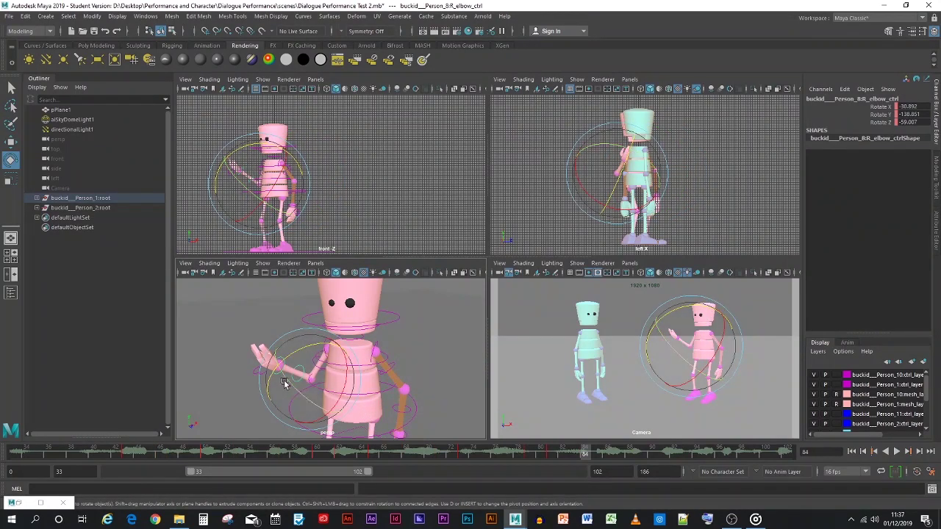
left_click_drag(284, 382, 333, 404)
key("s")
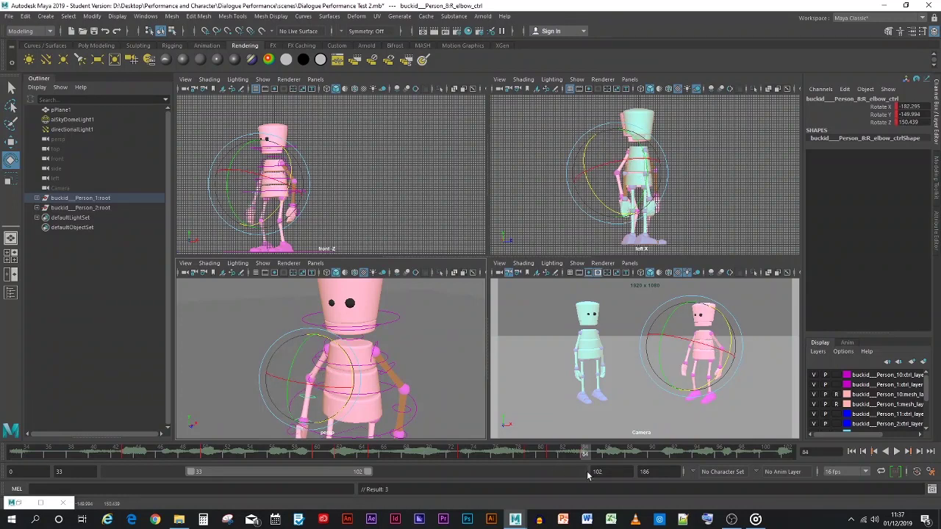
key("alt+v")
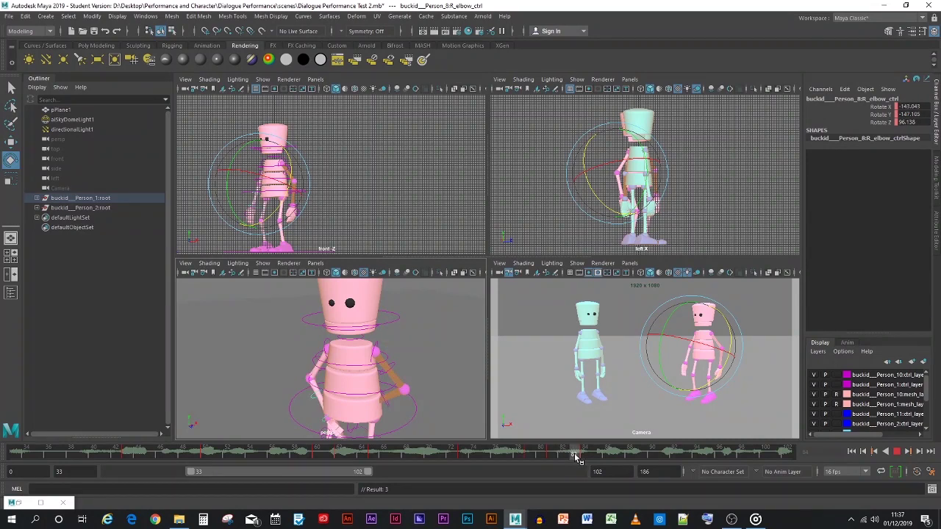
- Try an in-between at frame 83 with the right elbow at about X -165.0, Y -134.0, Z 129.9 and the left at X 201.5, Y -138.3, Z -234.8
mouse_move(577, 457)
left_mouse_down()
mouse_move(564, 459)
mouse_move(572, 457)
left_mouse_up()
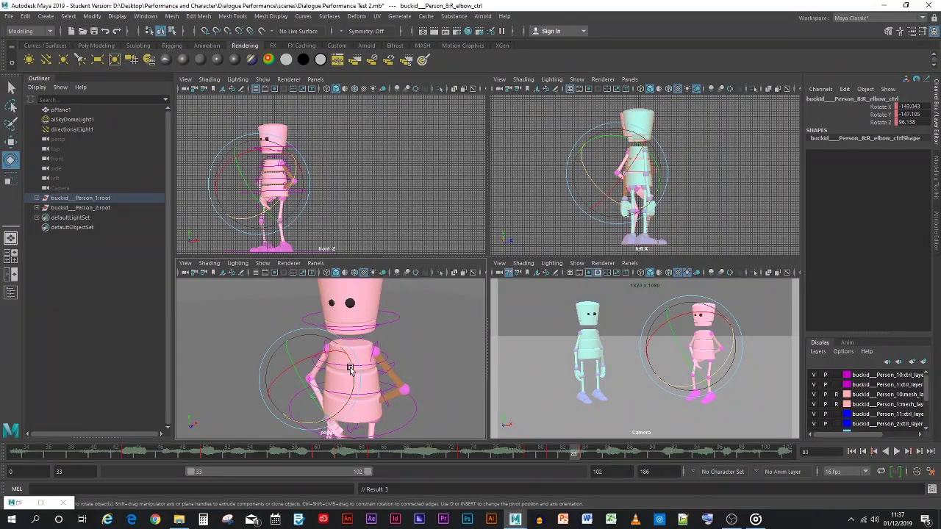
left_click_drag(350, 369, 356, 387)
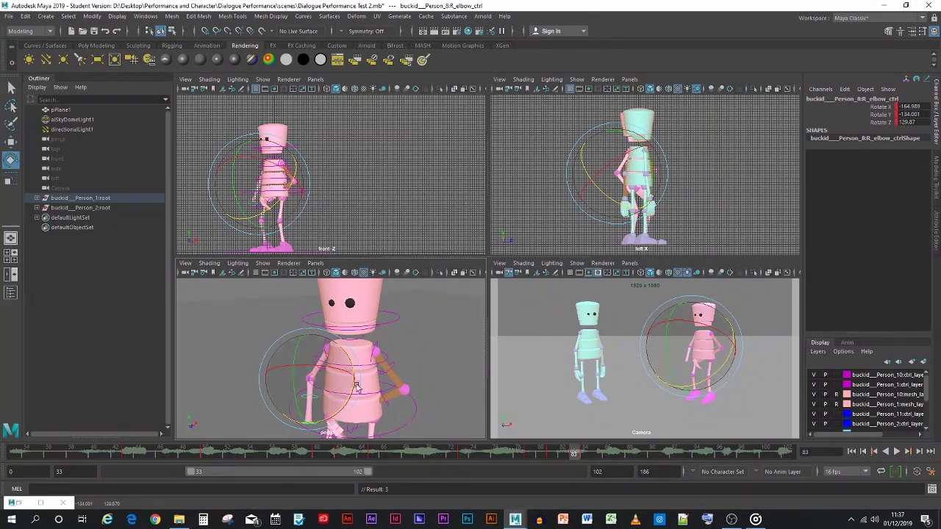
left_click(383, 402)
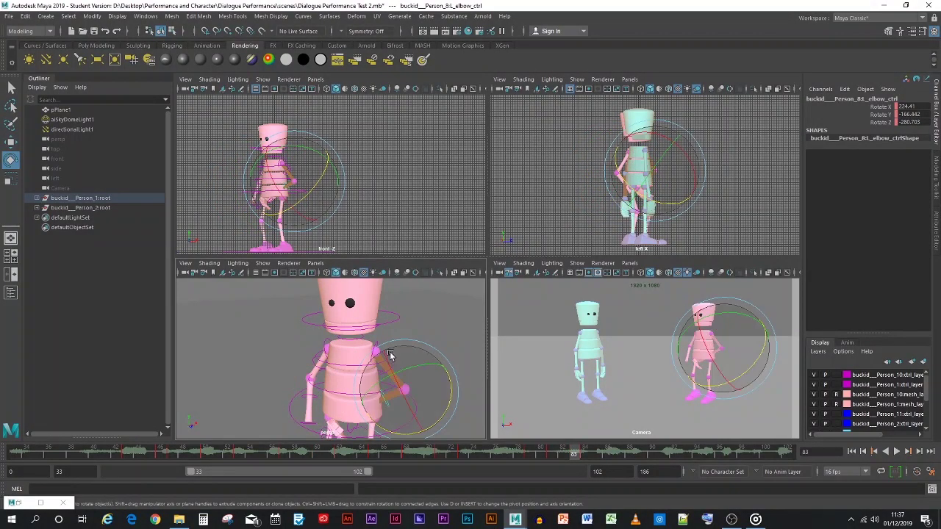
left_click_drag(446, 413, 465, 376)
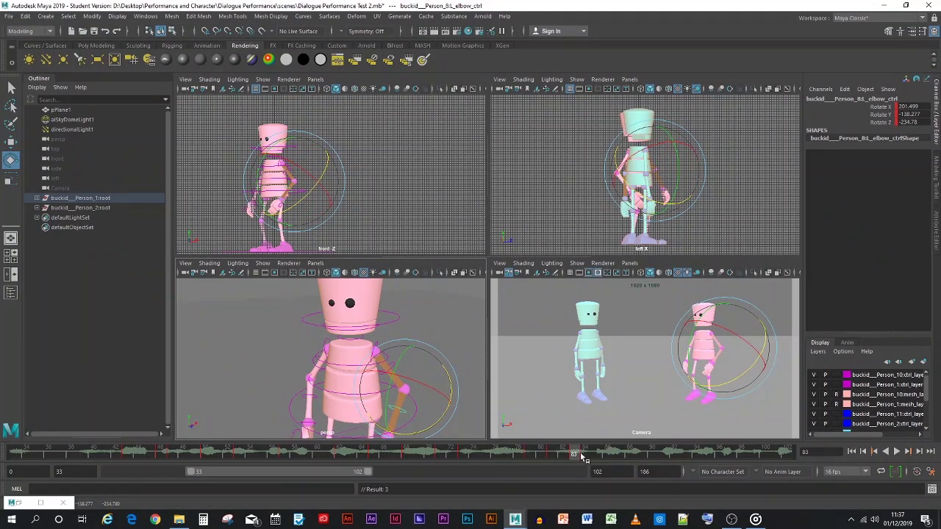
mouse_move(577, 455)
left_mouse_down()
mouse_move(542, 456)
mouse_move(575, 454)
left_mouse_up()
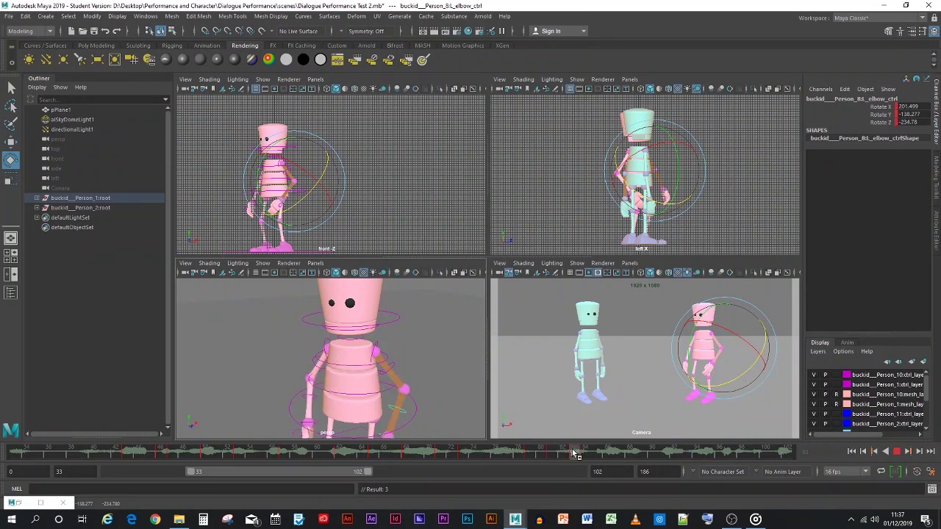
- Undo the elbow rotations made at frames 83 and 84, back to both forearms raised at frame 84
key("ctrl+z")
key("ctrl+z")
key("ctrl+z")
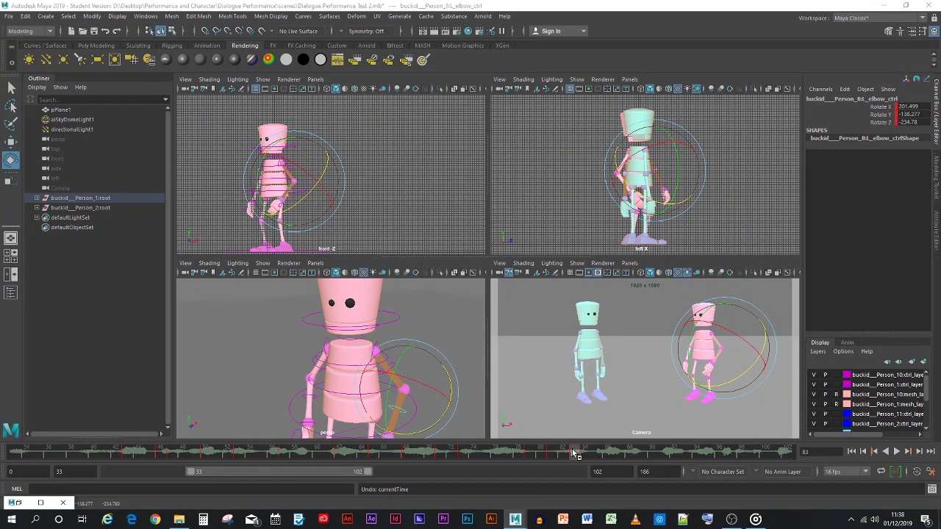
key("ctrl+z")
key("ctrl+z")
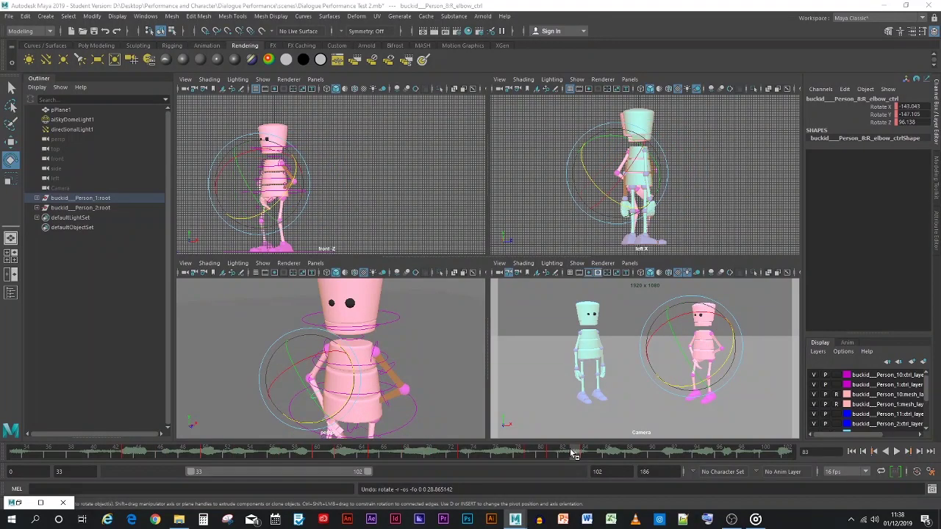
key("ctrl+z")
key("ctrl+z")
key("ctrl+z")
key("ctrl+z")
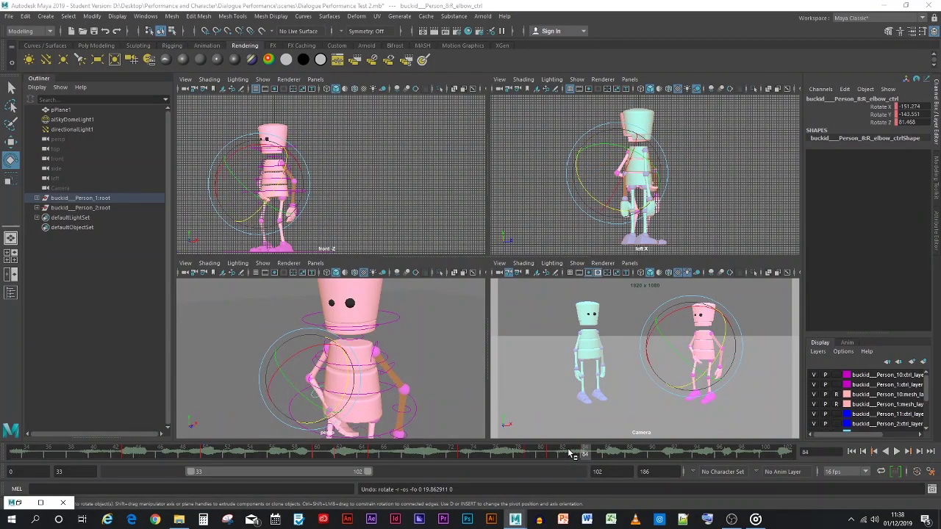
key("ctrl+z")
key("ctrl+z")
key("ctrl+z")
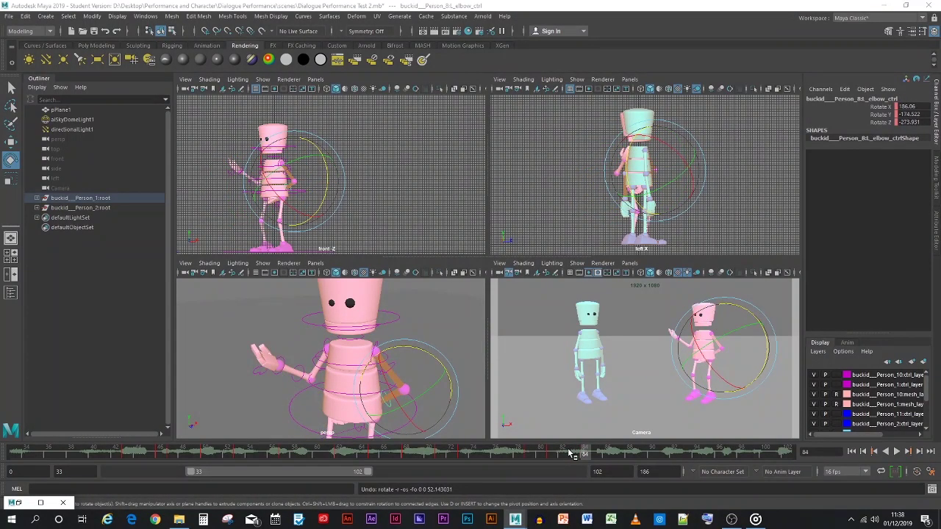
key("ctrl+z")
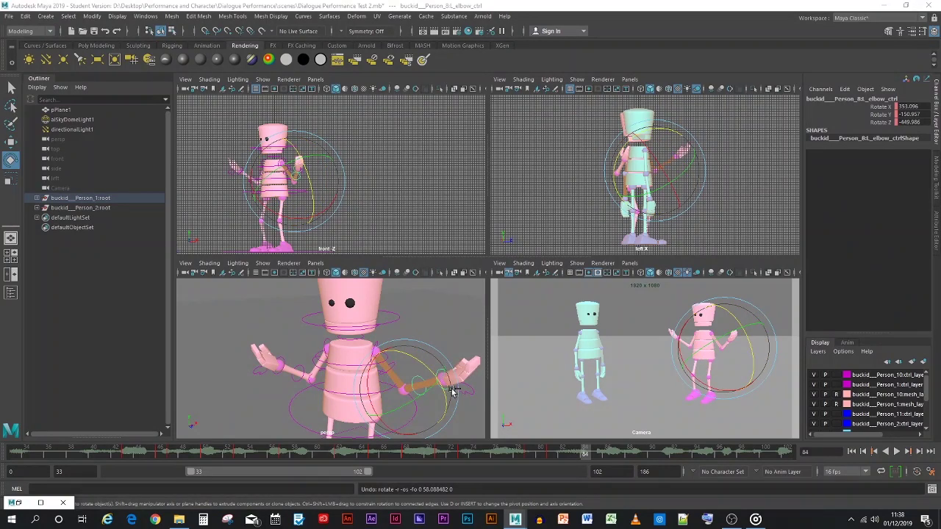
- Try dropping the left forearm at frame 84 to about X 519.8, Y -166.1, Z -566.3, then undo its key and the right elbow's trial rotation
left_click_drag(404, 372, 394, 431)
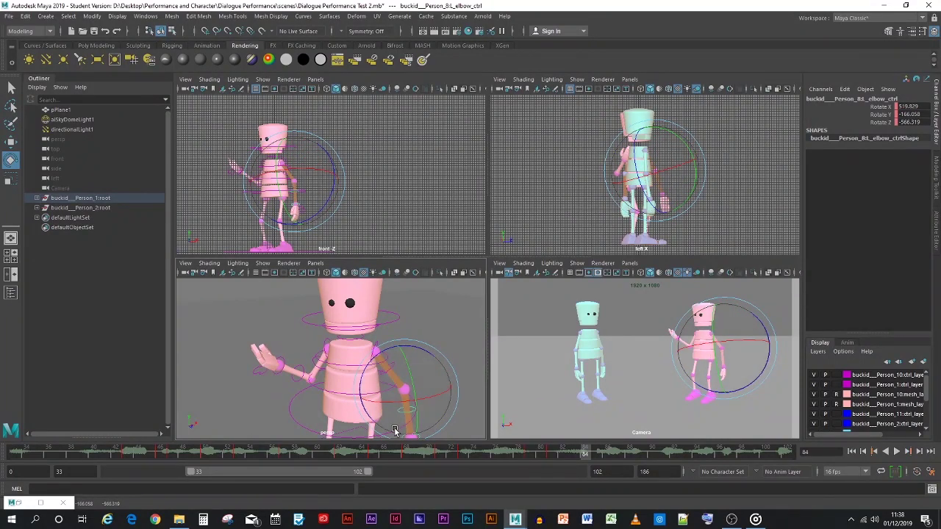
key("s")
left_click(303, 370)
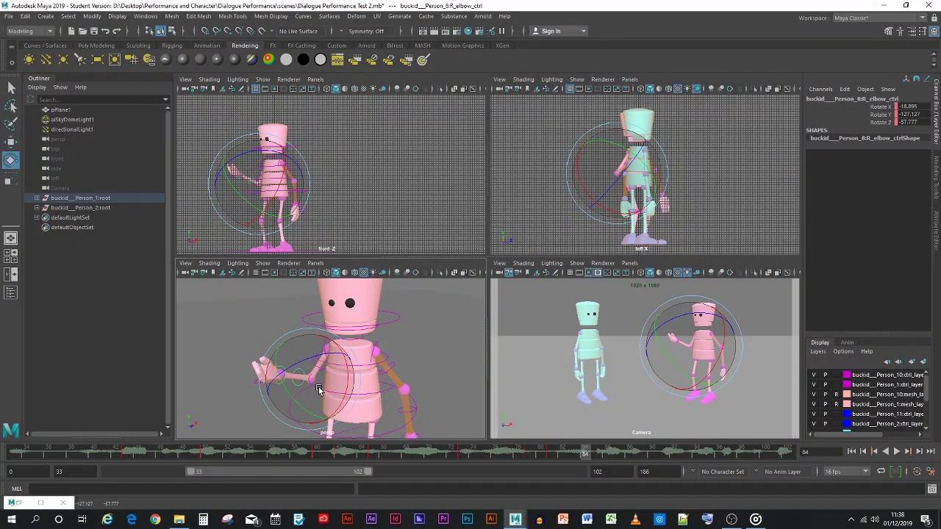
key("ctrl+z")
key("ctrl+z")
key("ctrl+z")
key("ctrl+z")
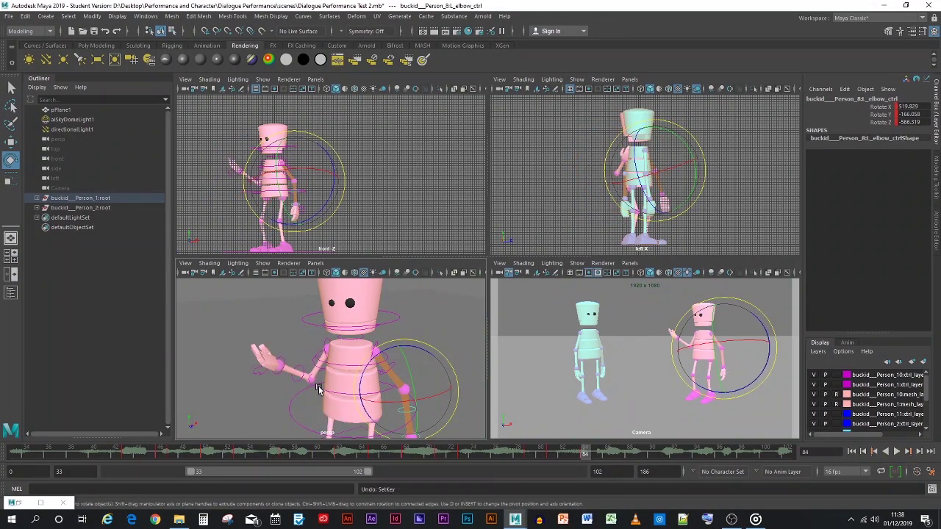
- Drop the left forearm at frame 84 by rotating the elbow to about X 503.9, Y -168.4, Z -564.9, key it and check the motion
left_click_drag(403, 389, 420, 420)
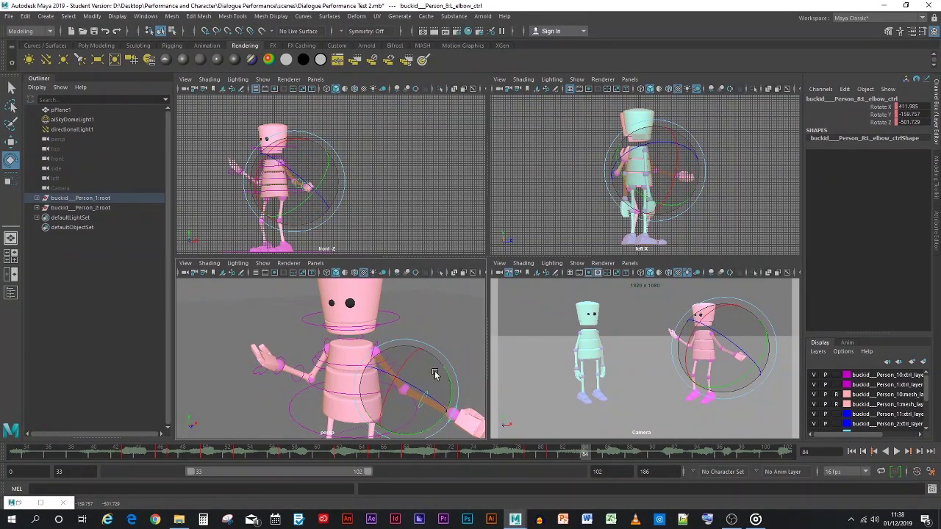
left_click_drag(434, 374, 390, 429)
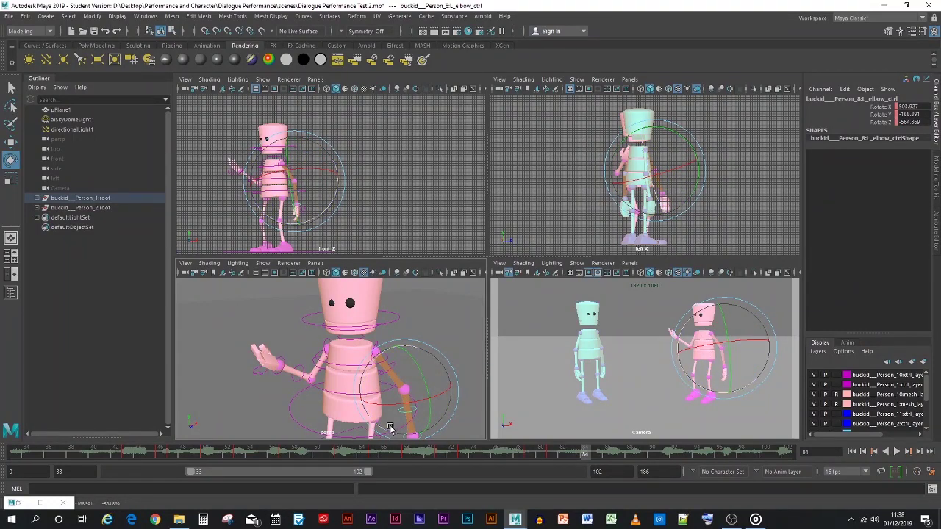
key("s")
mouse_move(585, 457)
left_mouse_down()
mouse_move(529, 457)
mouse_move(597, 455)
left_mouse_up()
left_click(541, 400)
left_click(405, 411)
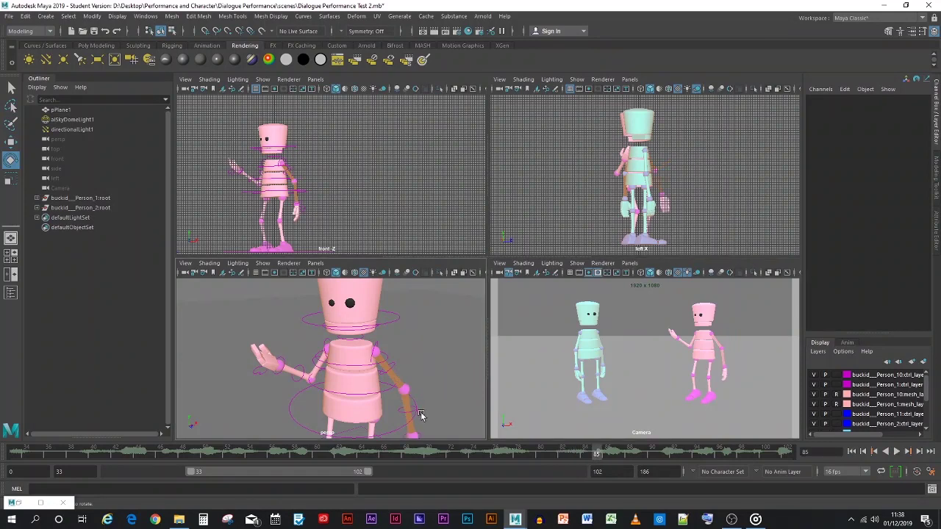
left_click(400, 416)
left_click(585, 450)
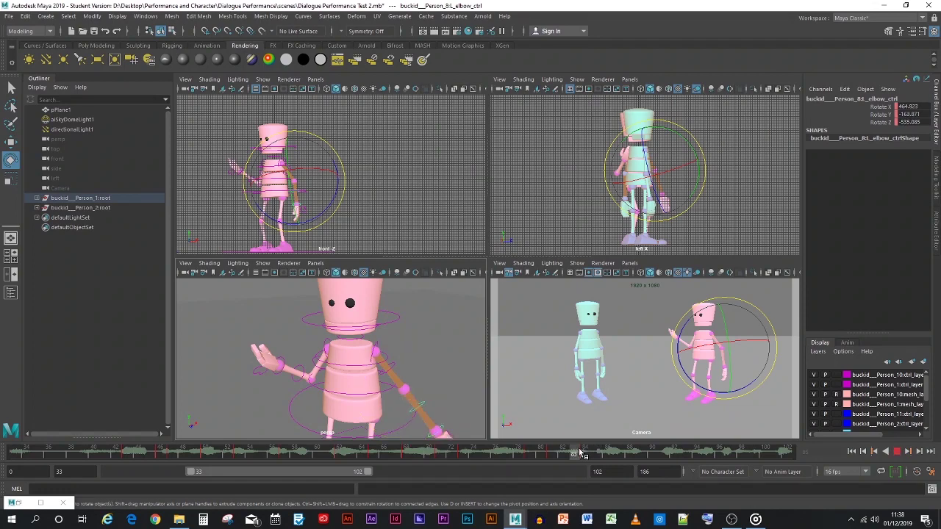
- Drop the right forearm at frame 84 by rotating the elbow to about X 186.5, Y -165.2, Z -205.1, key it and check the motion
left_click(301, 375)
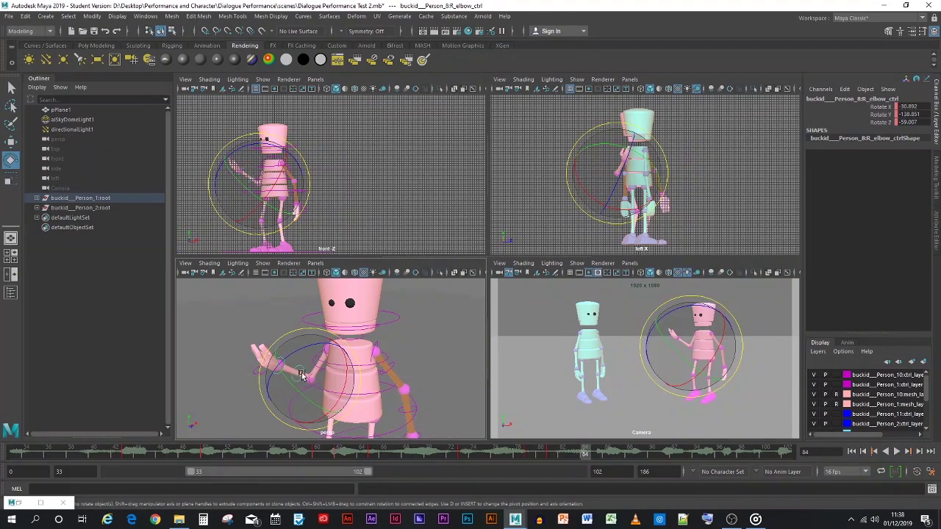
left_click_drag(303, 376, 283, 384)
left_click_drag(330, 406, 299, 408)
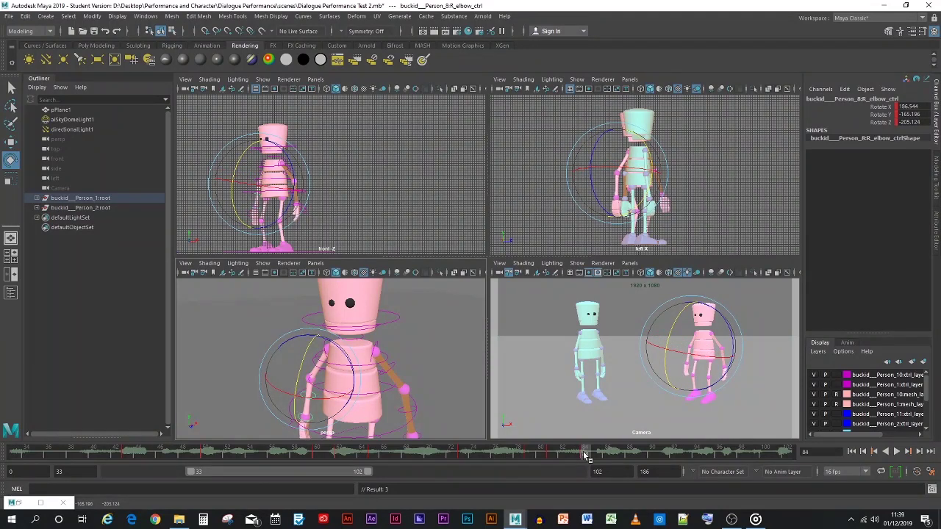
mouse_move(585, 455)
left_mouse_down()
mouse_move(532, 456)
mouse_move(599, 455)
mouse_move(586, 456)
left_mouse_up()
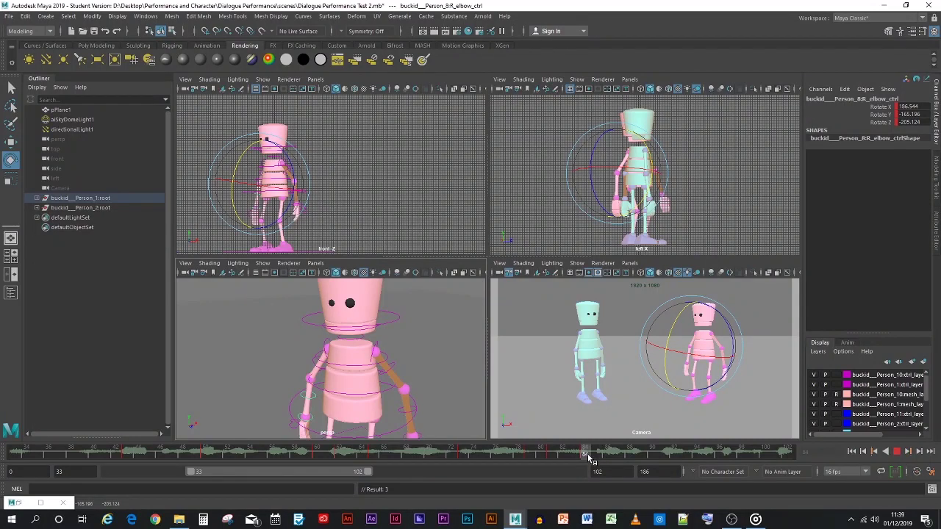
- Clear the selection, extend the playback range back to frame 0 and play the animation from the start
mouse_move(592, 459)
left_mouse_down()
mouse_move(625, 456)
mouse_move(139, 456)
mouse_move(11, 469)
left_mouse_up()
left_click(529, 350)
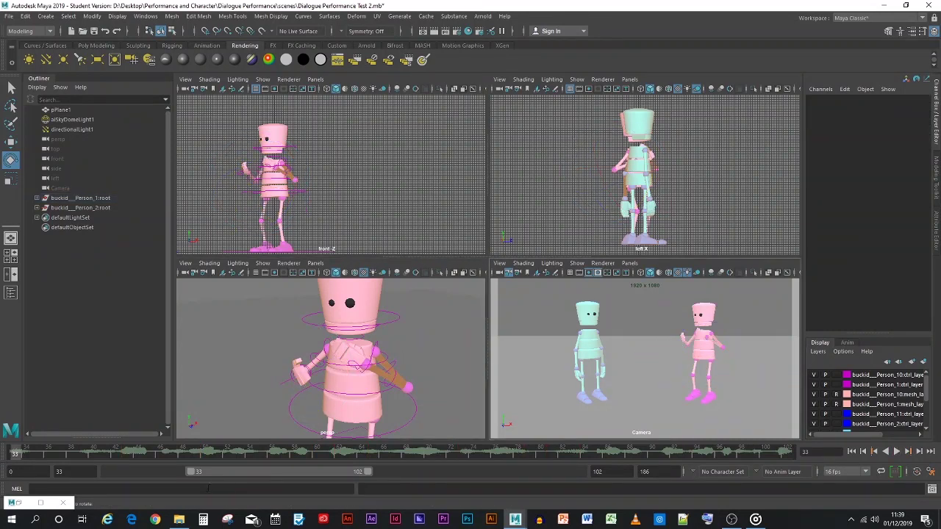
left_click_drag(189, 472, 471, 464)
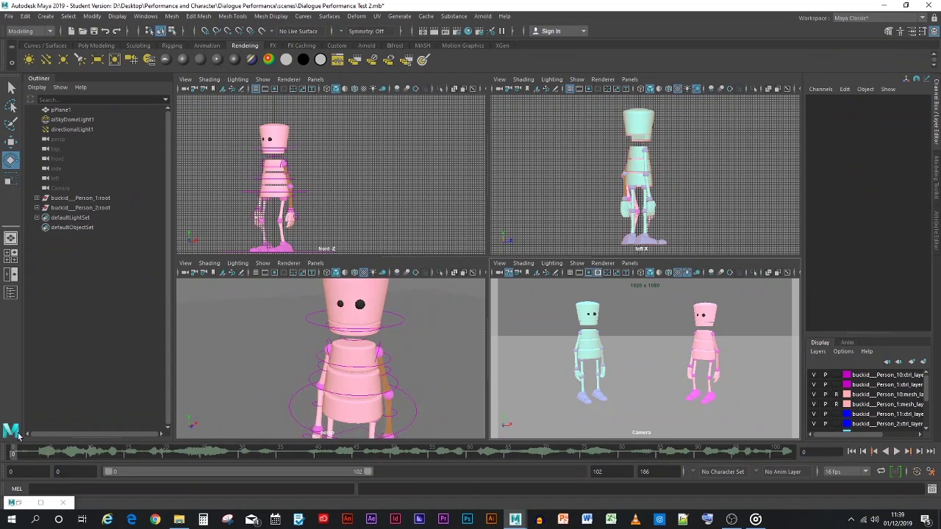
left_click_drag(16, 456, 651, 452)
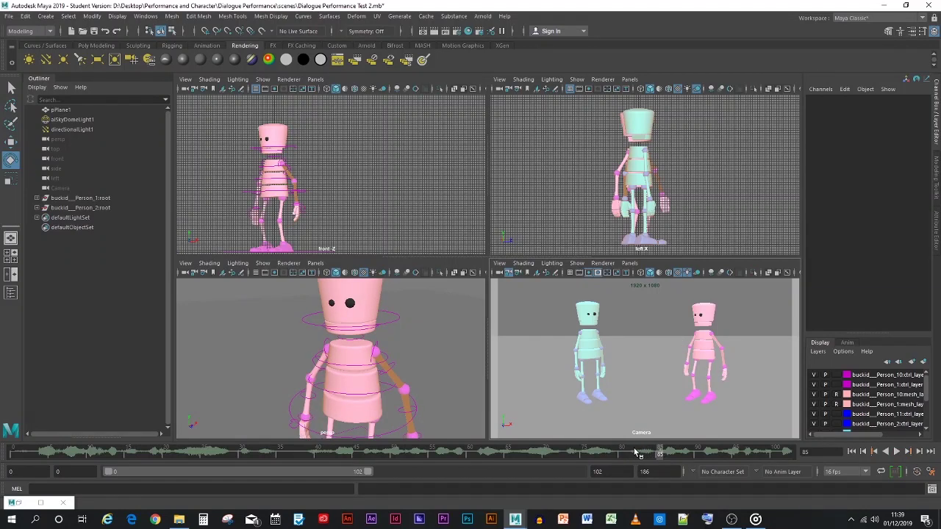
key("alt+shift+v")
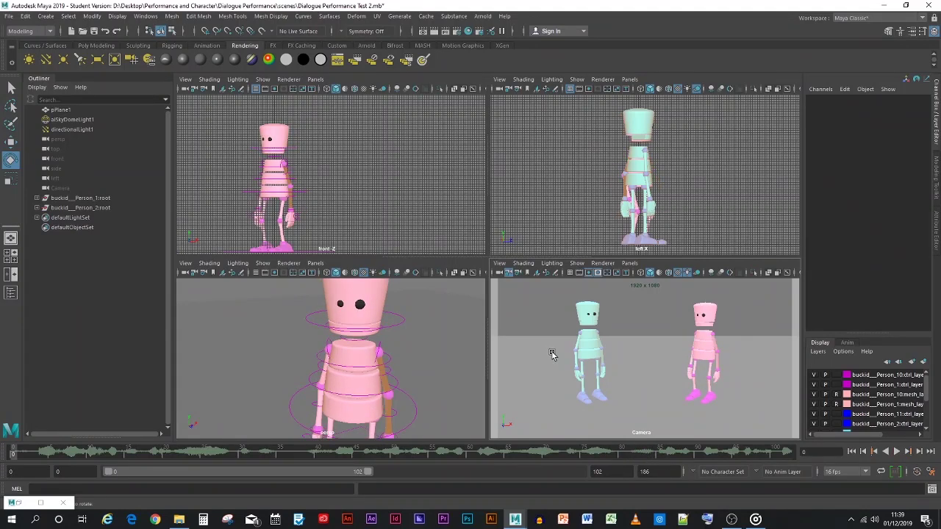
left_click(896, 451)
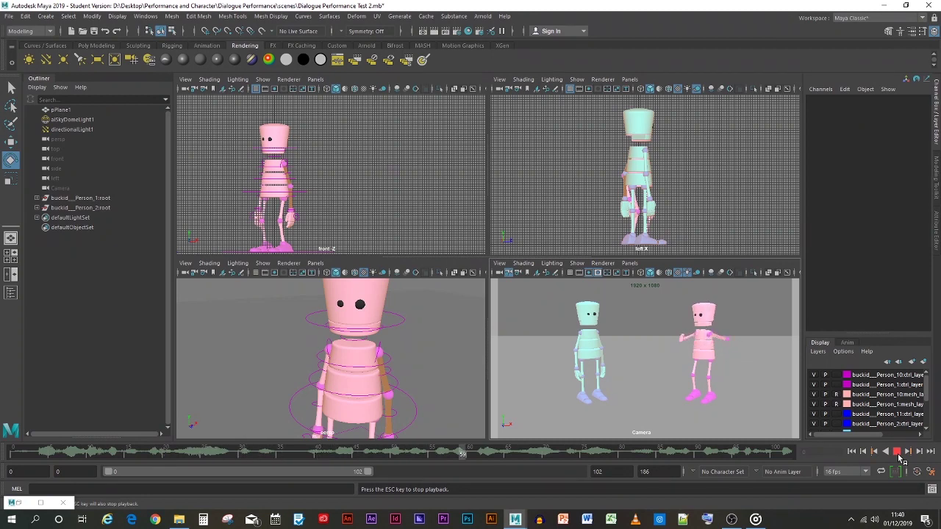
left_click(897, 451)
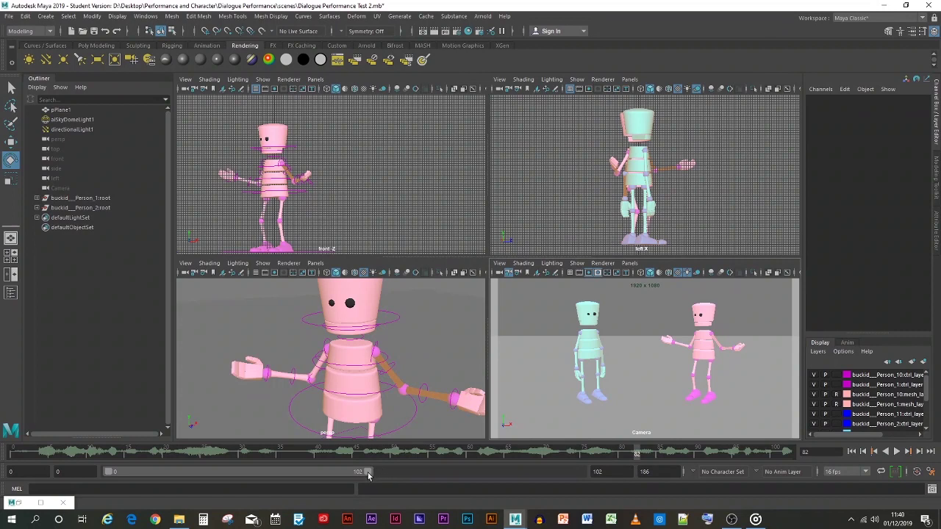
- Extend the playback range's end to frame 137 and review the arm gestures against the audio up to frame 85
left_click_drag(367, 471, 456, 471)
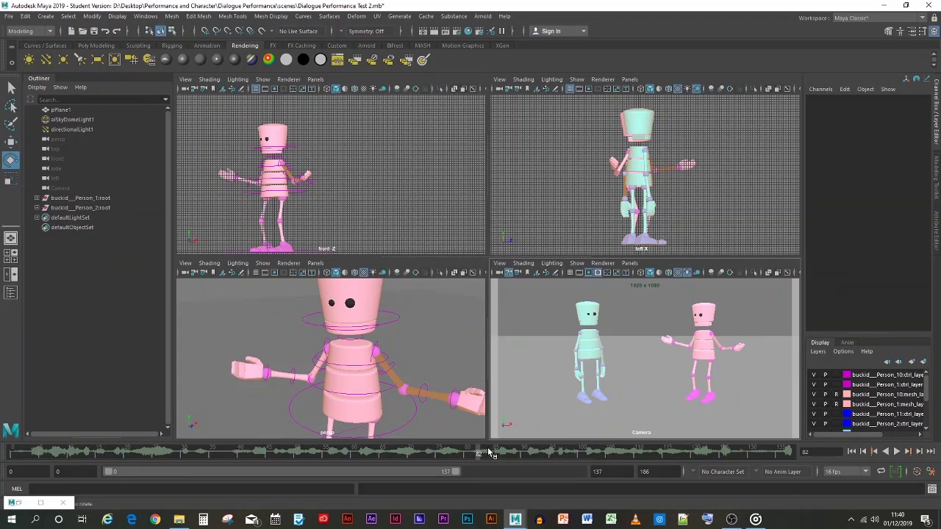
key("alt+v")
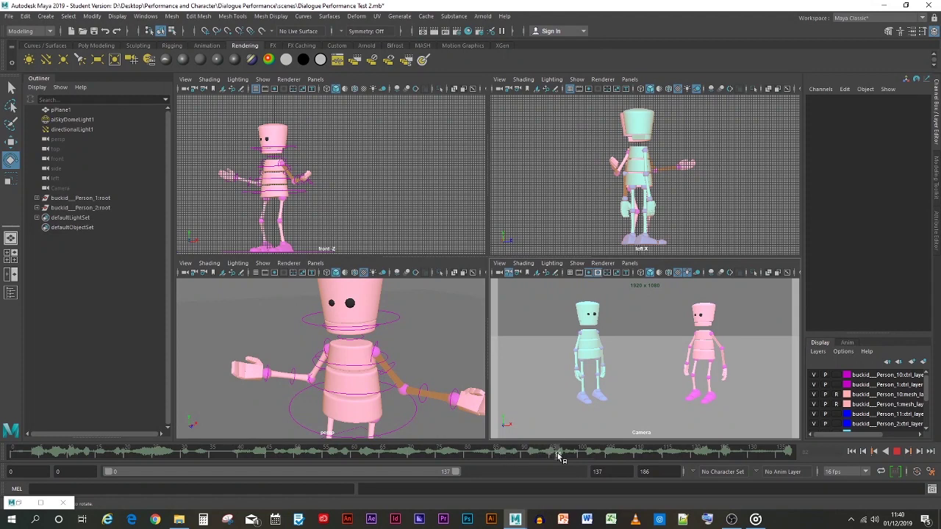
left_click_drag(468, 455, 444, 455)
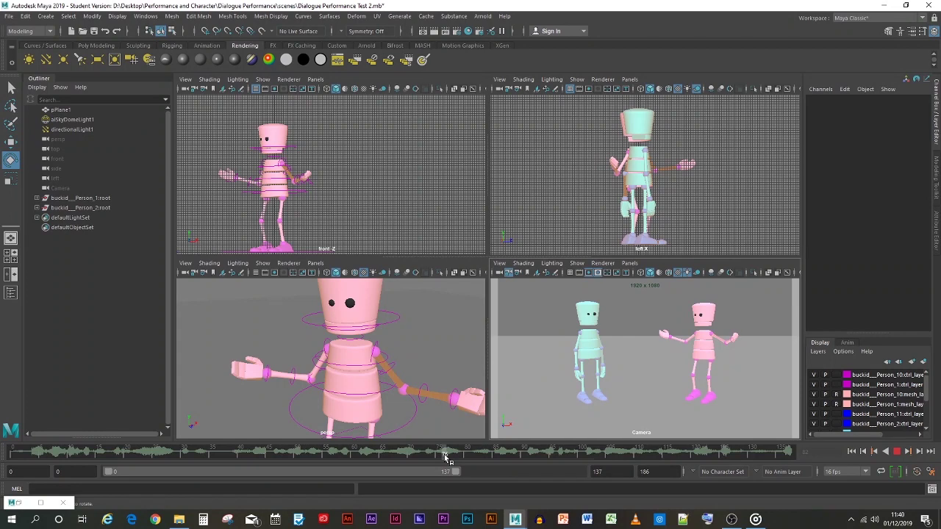
mouse_move(444, 455)
left_mouse_down()
mouse_move(732, 455)
mouse_move(418, 453)
mouse_move(495, 453)
left_mouse_up()
- Select all of the pink character's controls except the root, key the full pose at frame 84 and clear the selection
left_click(391, 368)
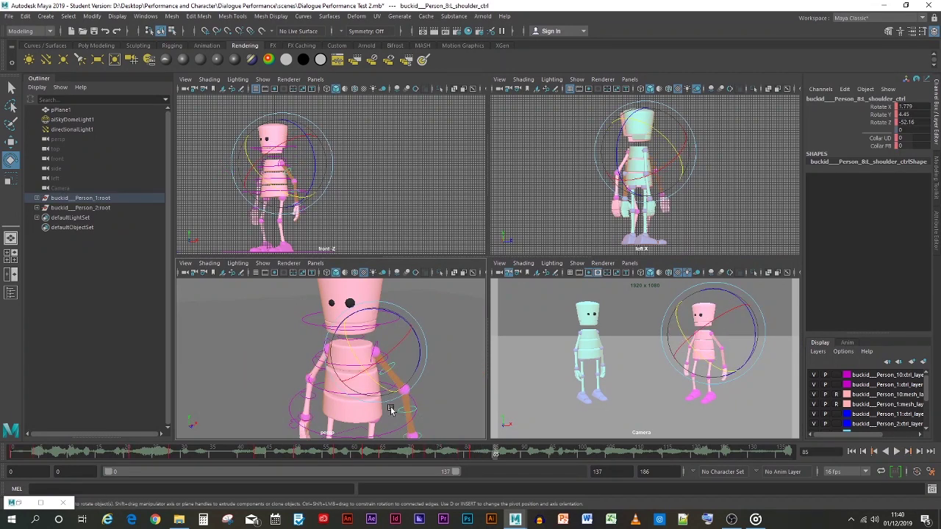
left_click(404, 414)
left_click(489, 456)
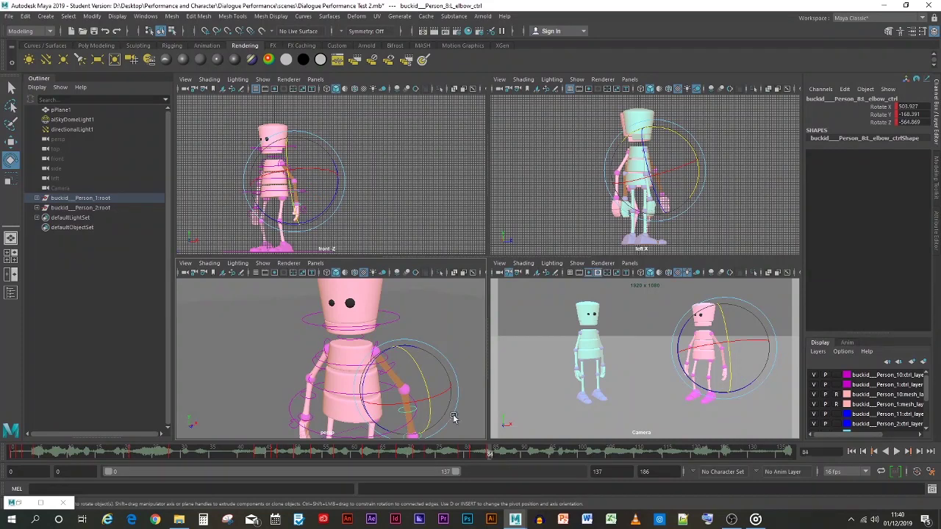
scroll(354, 350, "down", 3)
left_click_drag(403, 298, 308, 428)
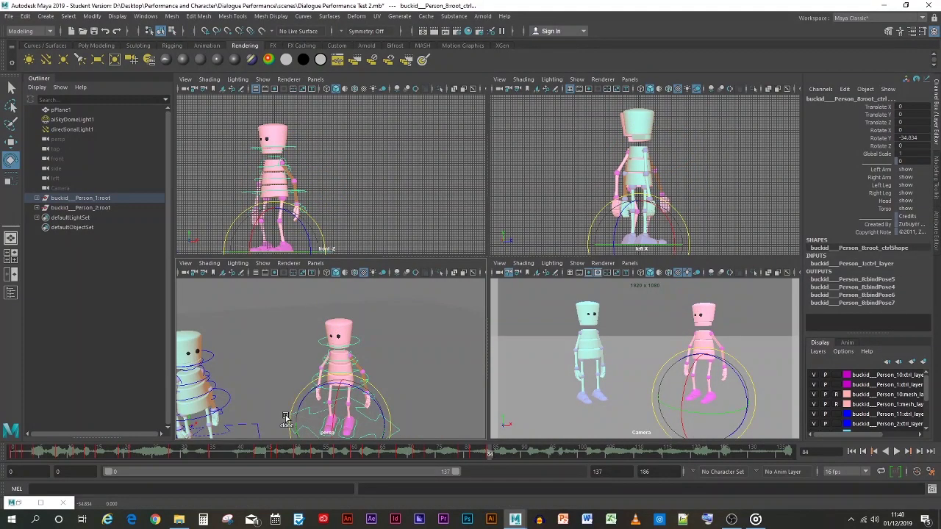
left_click(284, 416)
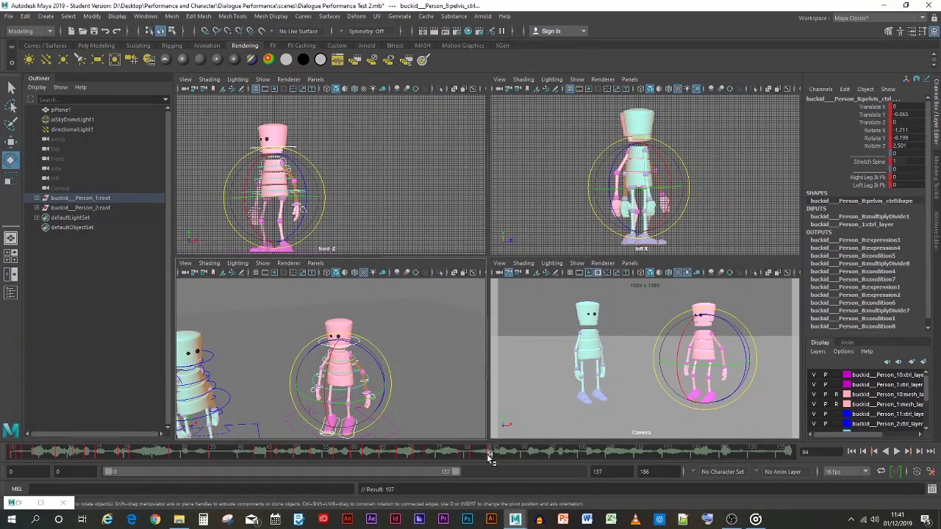
mouse_move(489, 457)
left_mouse_down()
mouse_move(445, 453)
mouse_move(501, 455)
mouse_move(491, 457)
left_mouse_up()
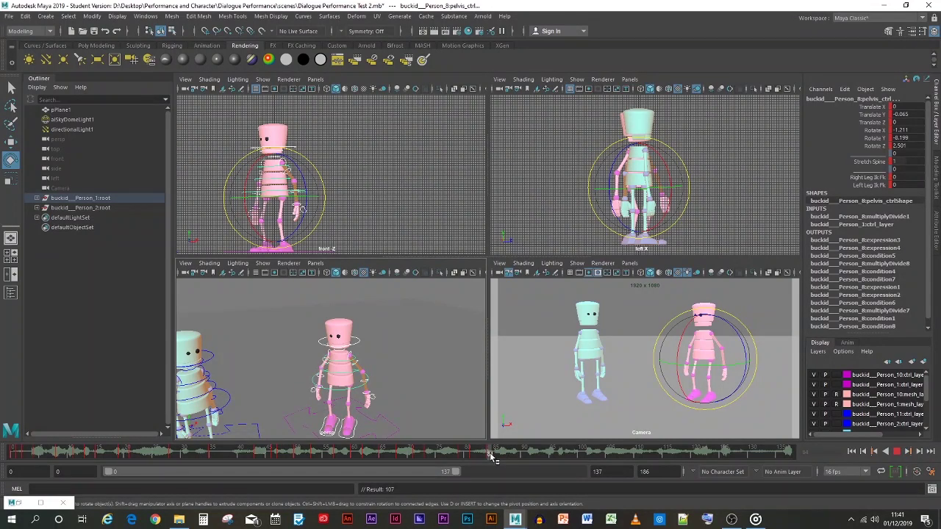
left_click(432, 371)
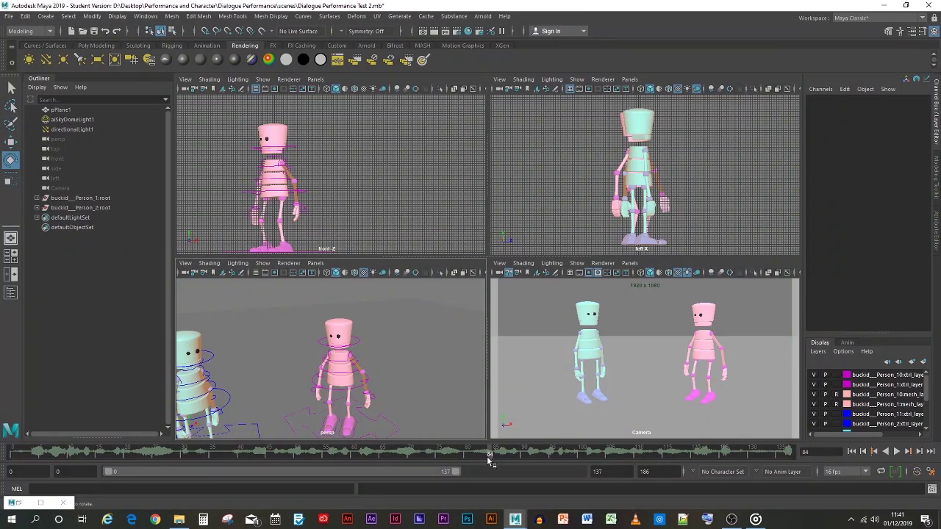
- Play and scrub the dialogue past frame 84, move to frame 94 and frame the pink character's head in the perspective view
key("alt+v")
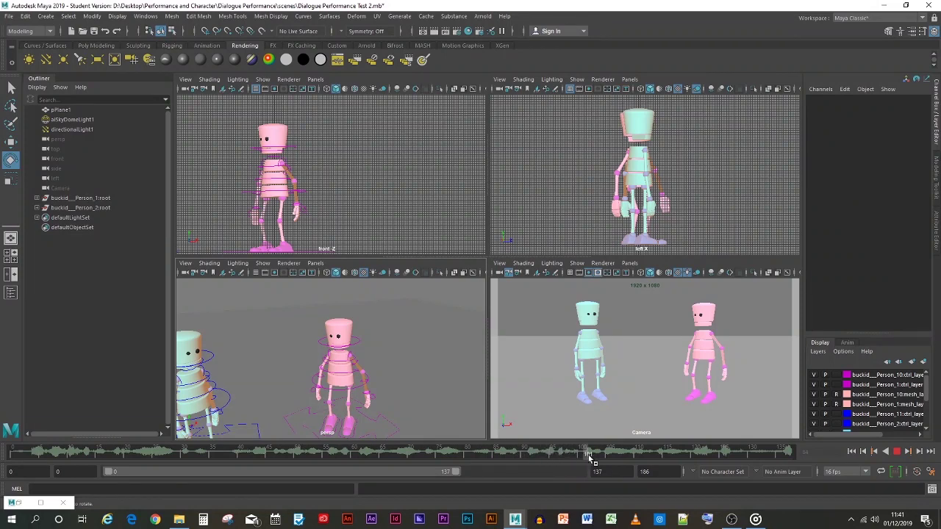
left_click_drag(616, 457, 609, 460)
left_click_drag(609, 457, 492, 459)
left_click(355, 345)
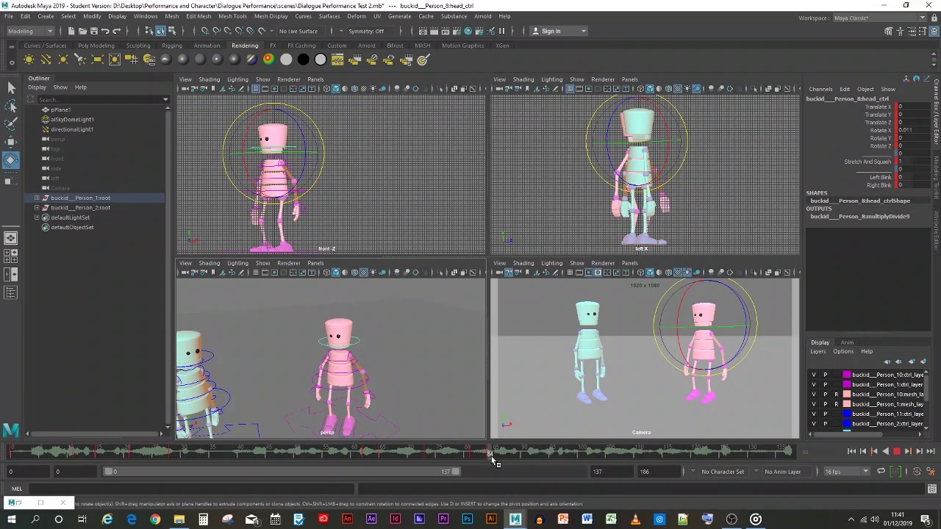
left_click_drag(492, 460, 548, 460)
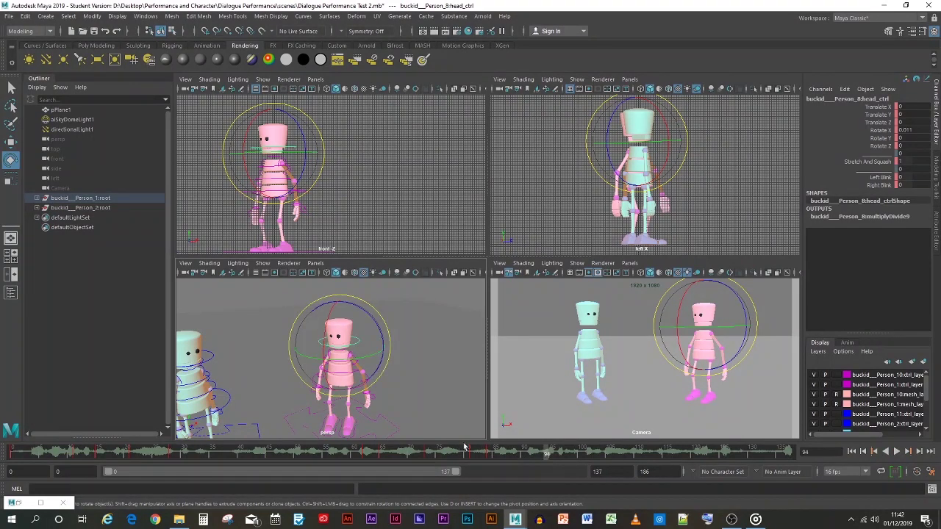
key("f")
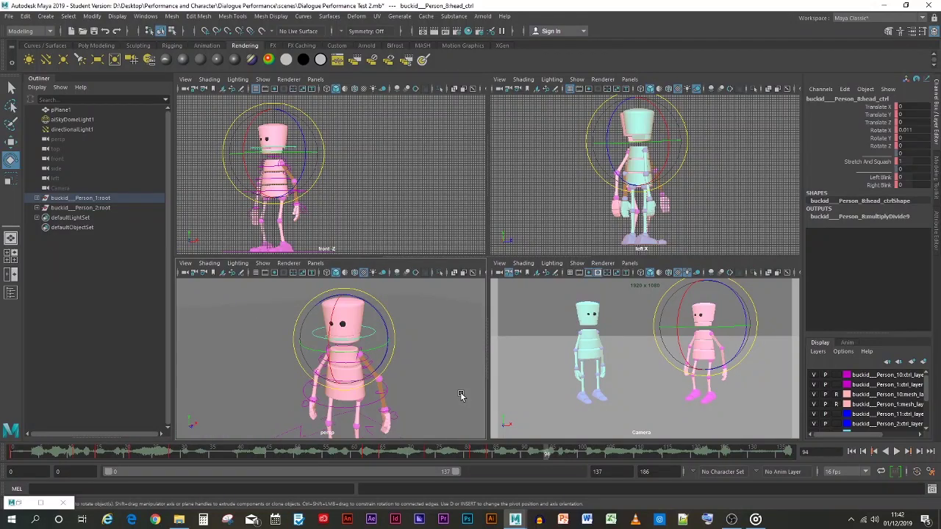
left_click(460, 396)
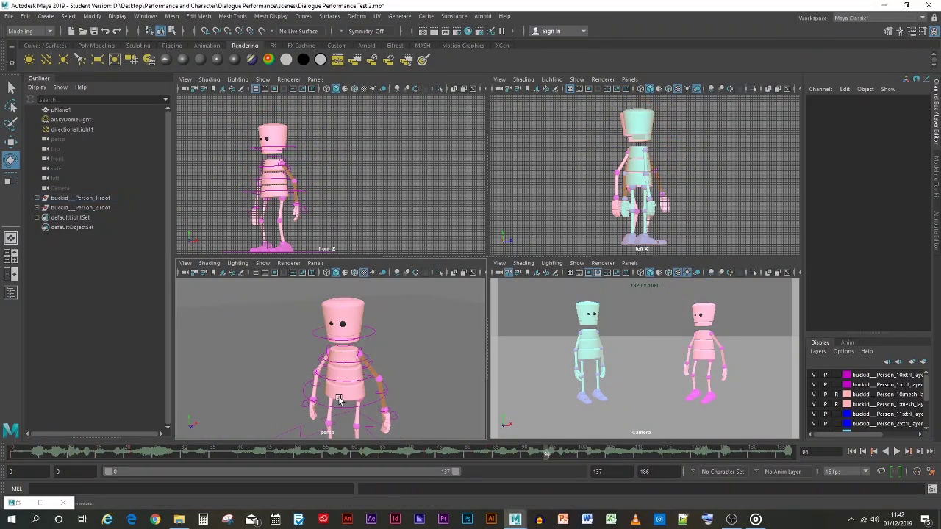
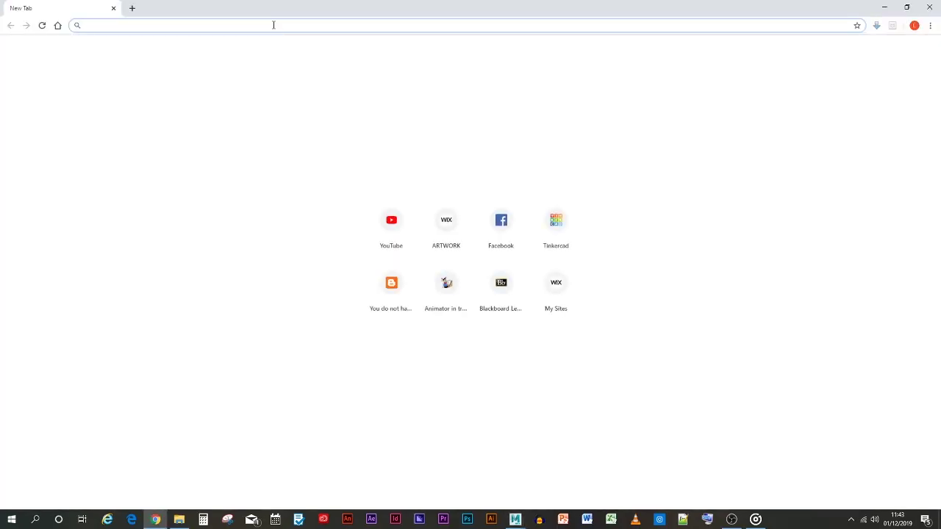
- In Chrome, search the web for "animators survival kit" and refine the search to "the animator's survival kit pdf"
type("an")
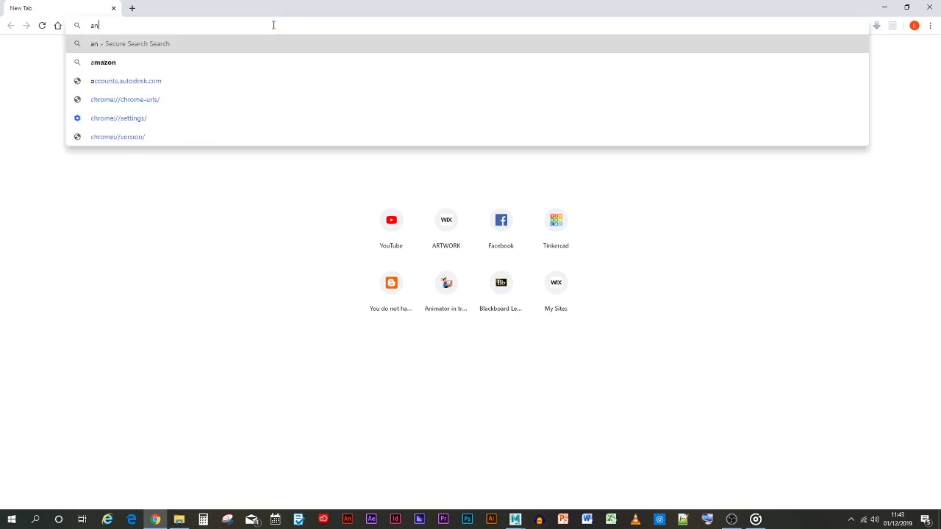
type("imators")
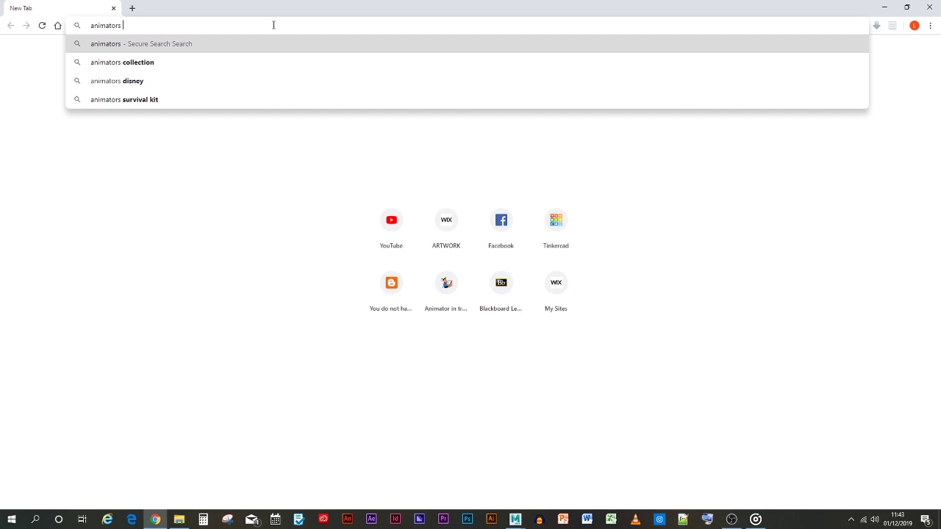
type(" sur")
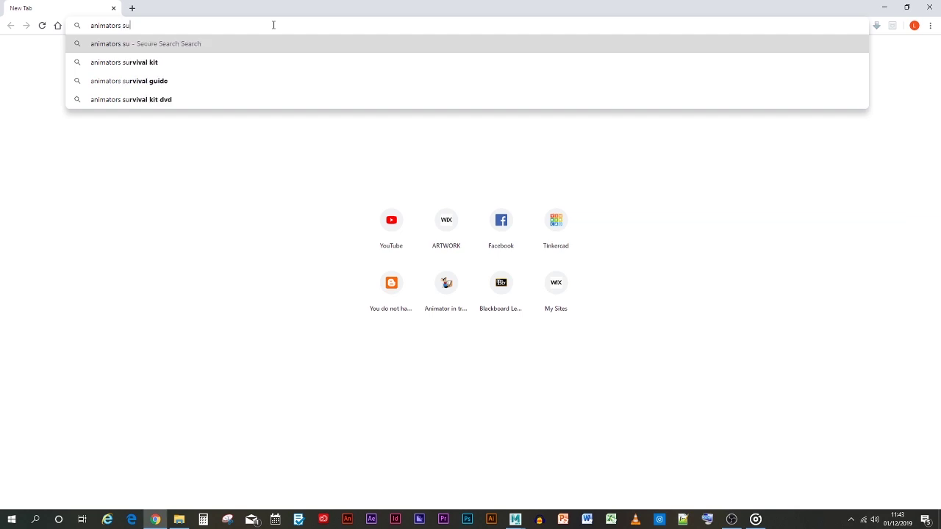
left_click(156, 62)
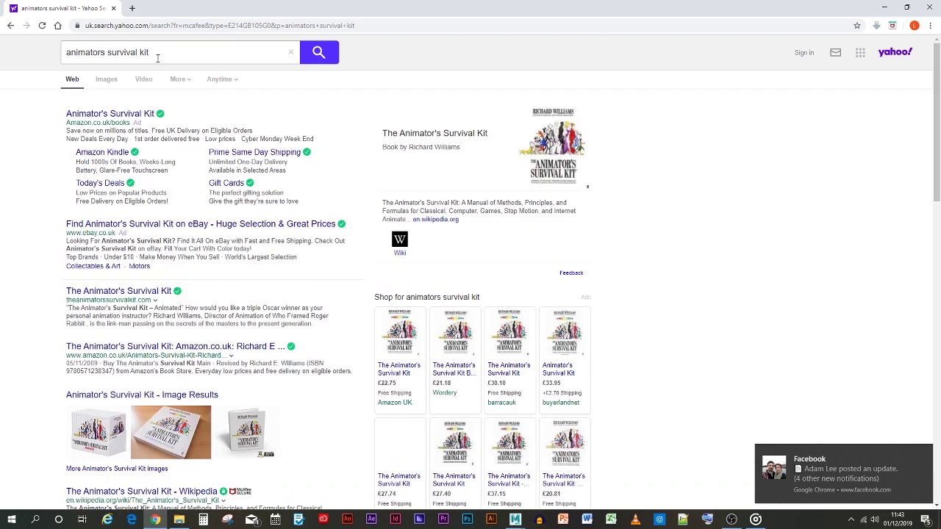
left_click(213, 46)
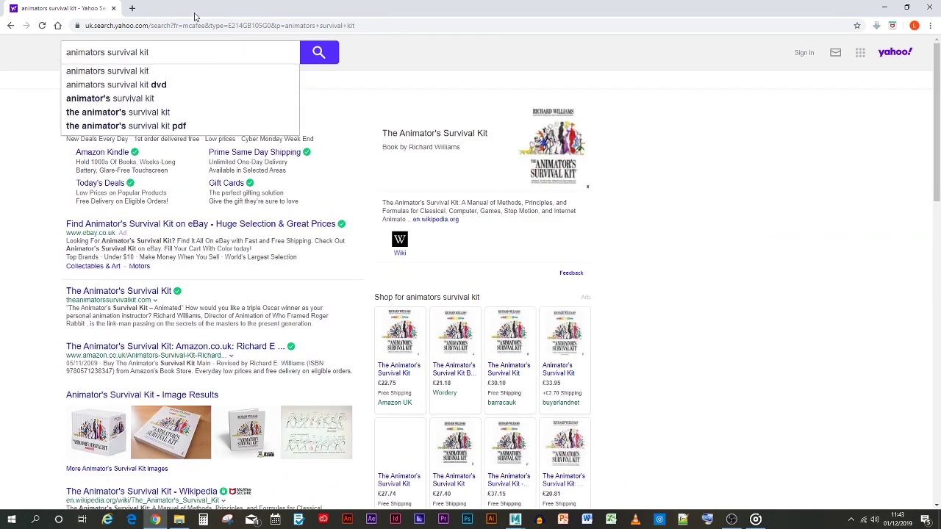
left_click(166, 126)
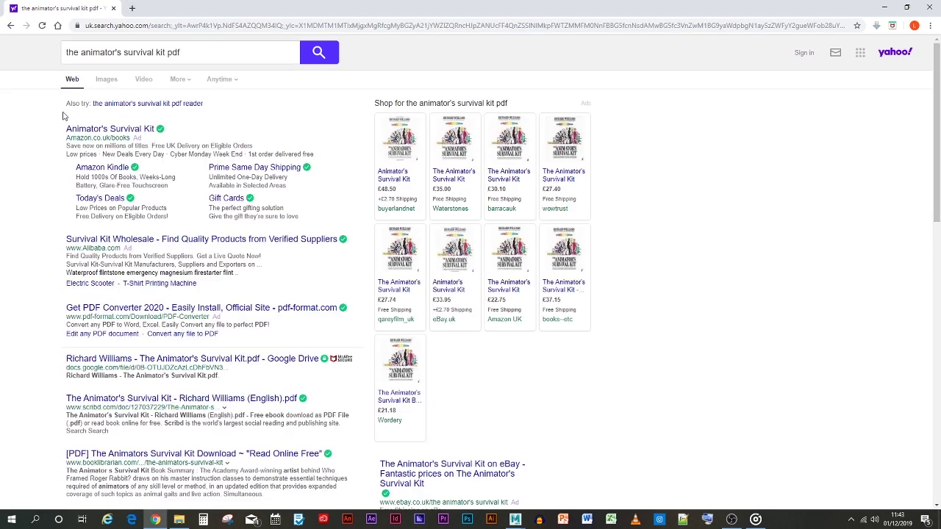
- Check the BookLibrarian result for The Animators Survival Kit and its online reading link, and close the opened pages
left_click(170, 456)
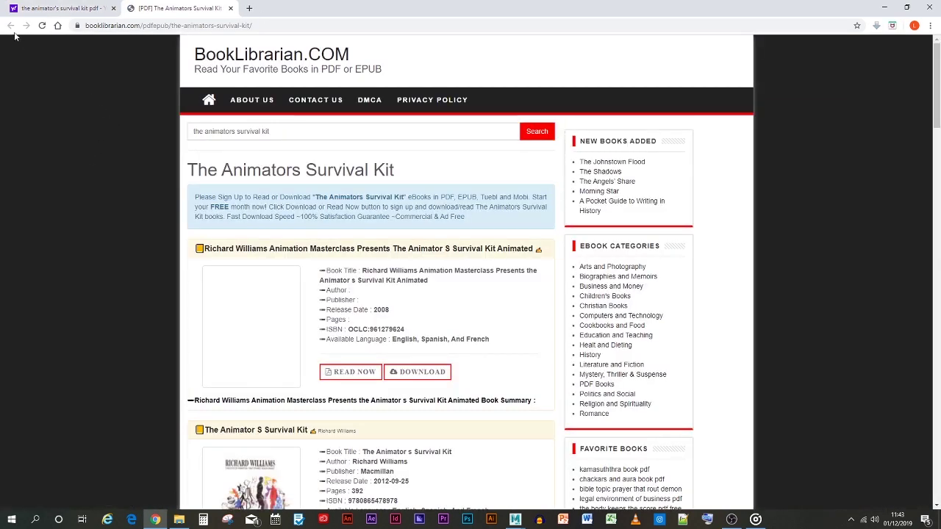
left_click(230, 8)
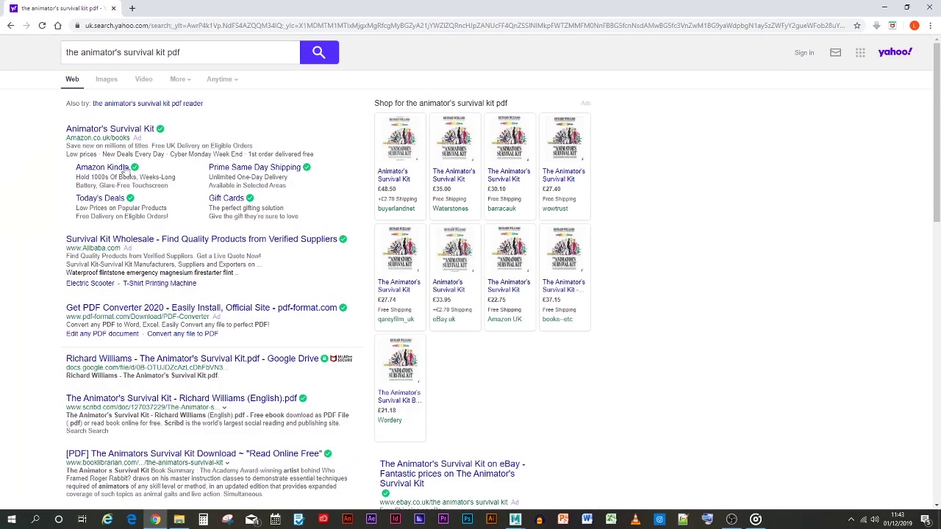
left_click(130, 455)
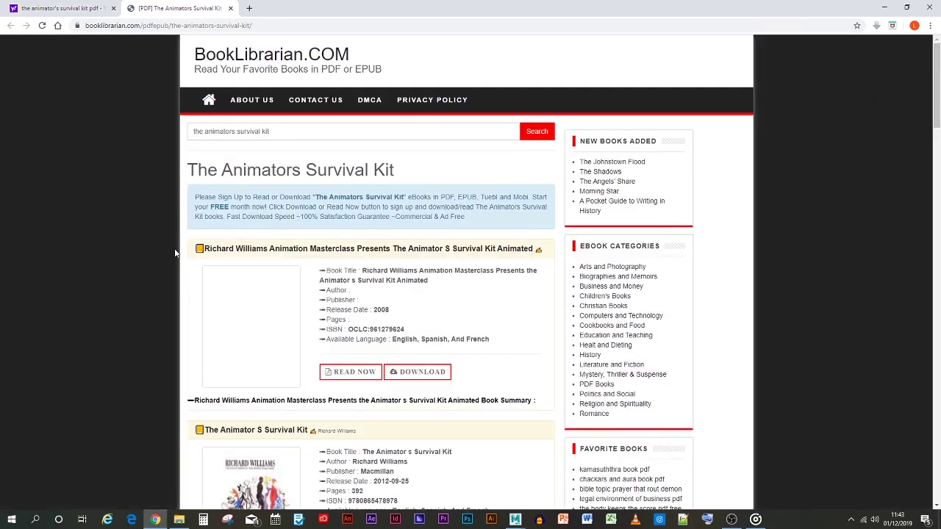
left_click(342, 375)
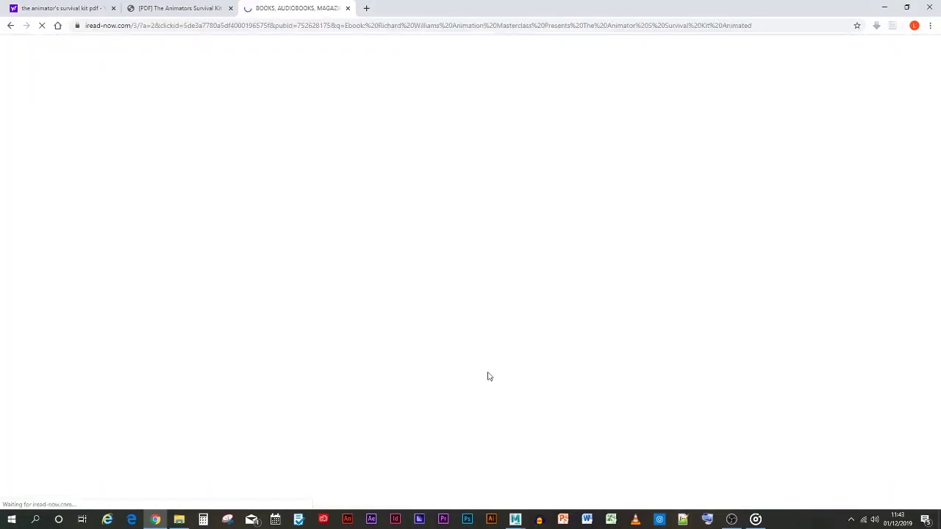
left_click(348, 8)
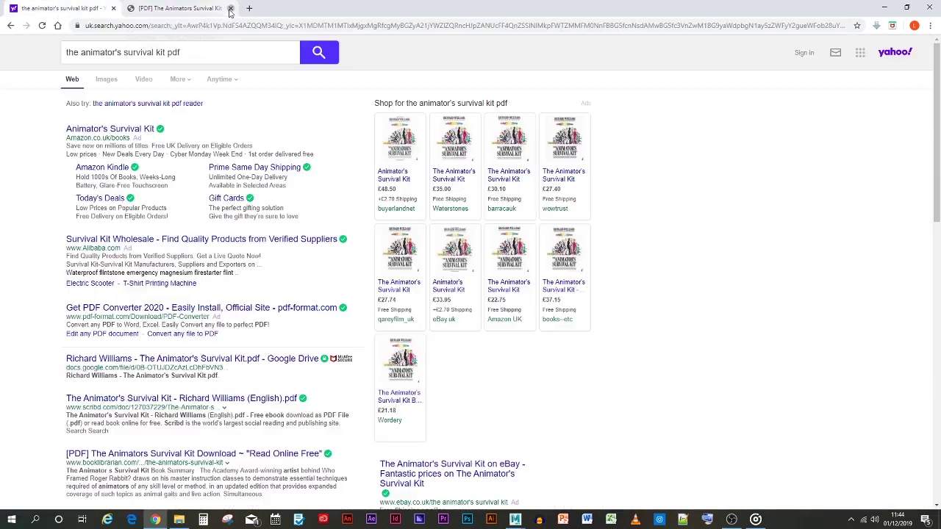
left_click(230, 8)
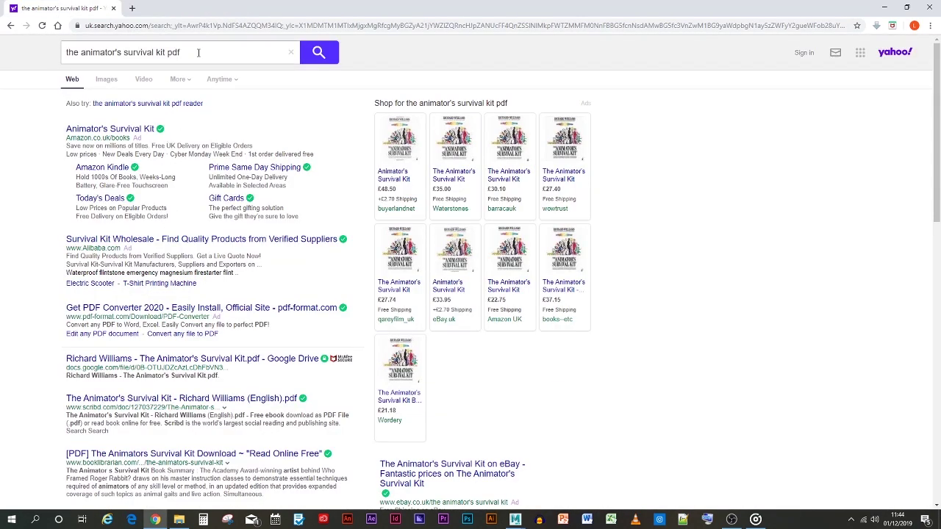
- Leave the search results for the browser's home page and relaunch Chrome with a single new tab
left_click(81, 52)
right_click(81, 51)
left_click(111, 91)
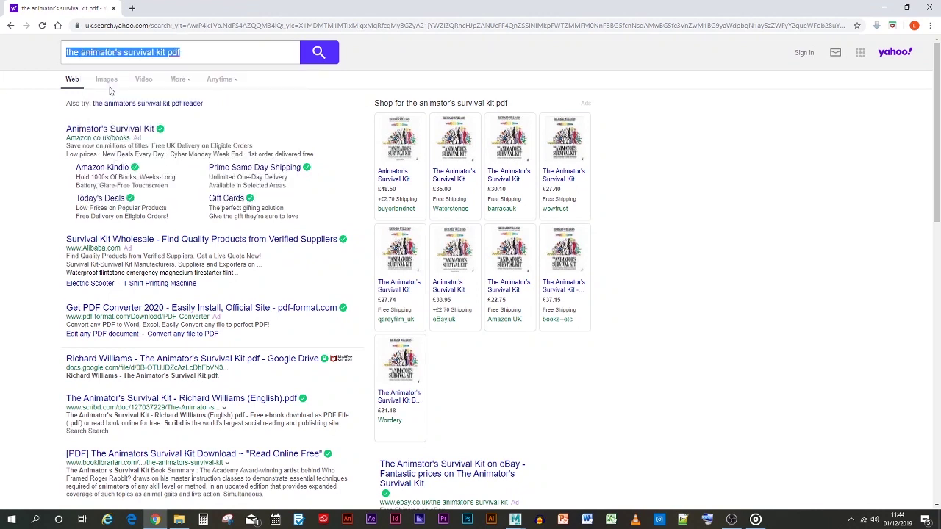
left_click(57, 25)
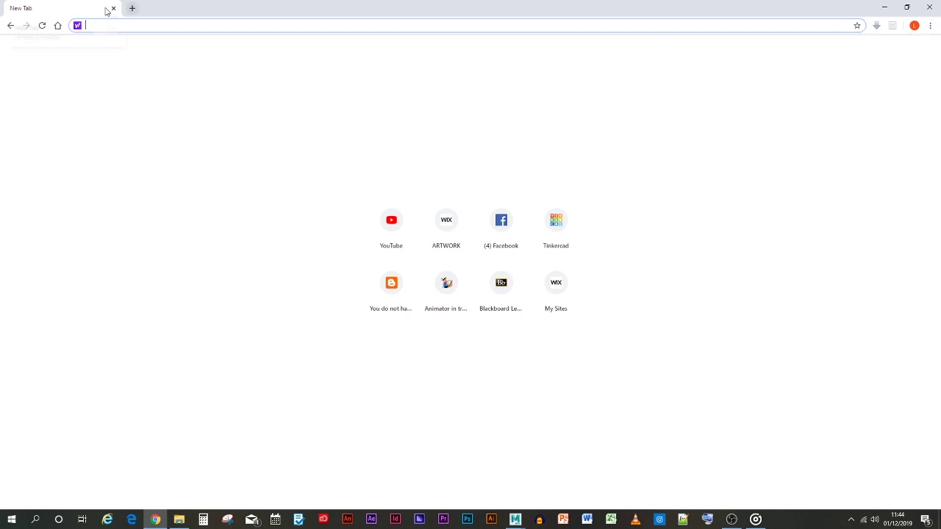
left_click(132, 8)
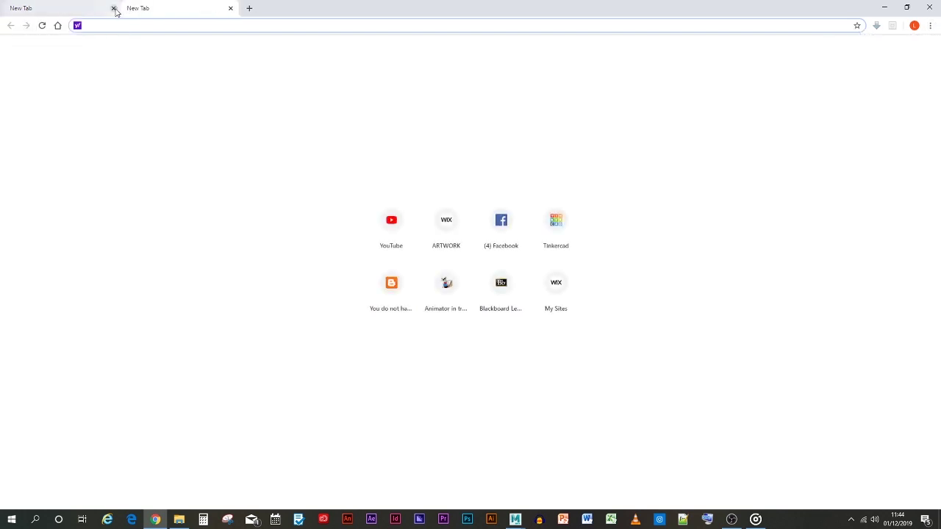
left_click(232, 9)
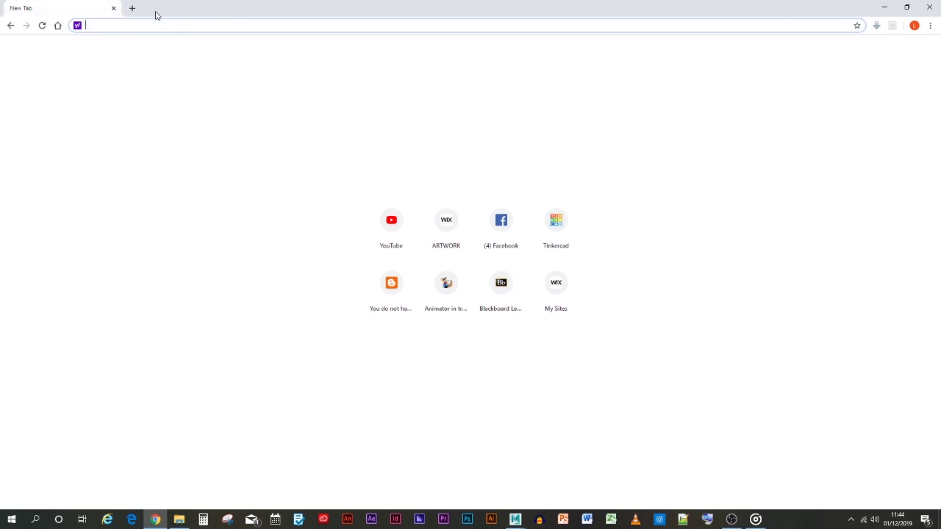
left_click(113, 8)
left_click(154, 520)
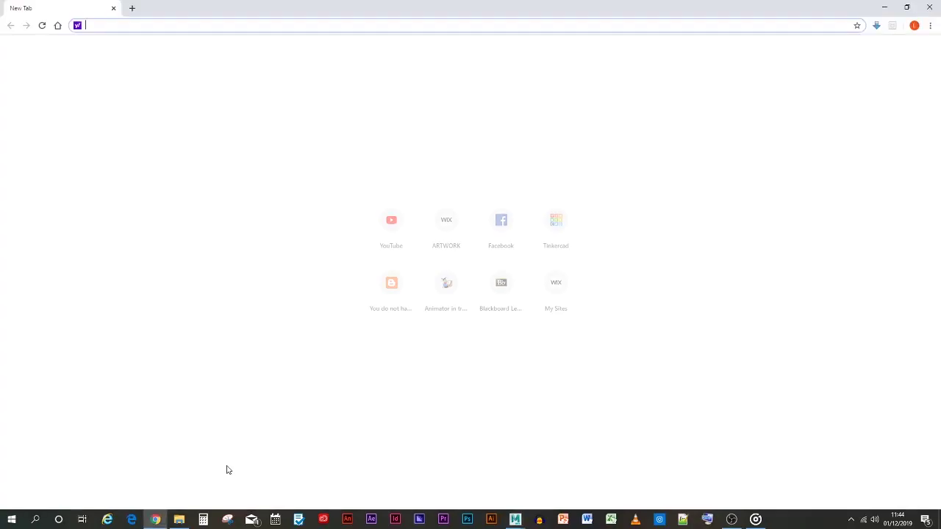
- Set Google as the search engine used in the address bar in the browser settings
left_click(931, 26)
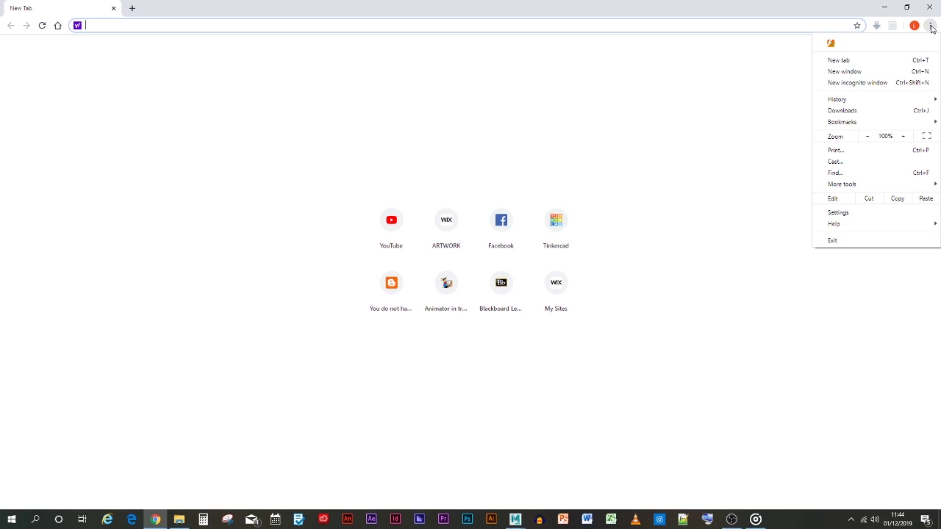
left_click(555, 28)
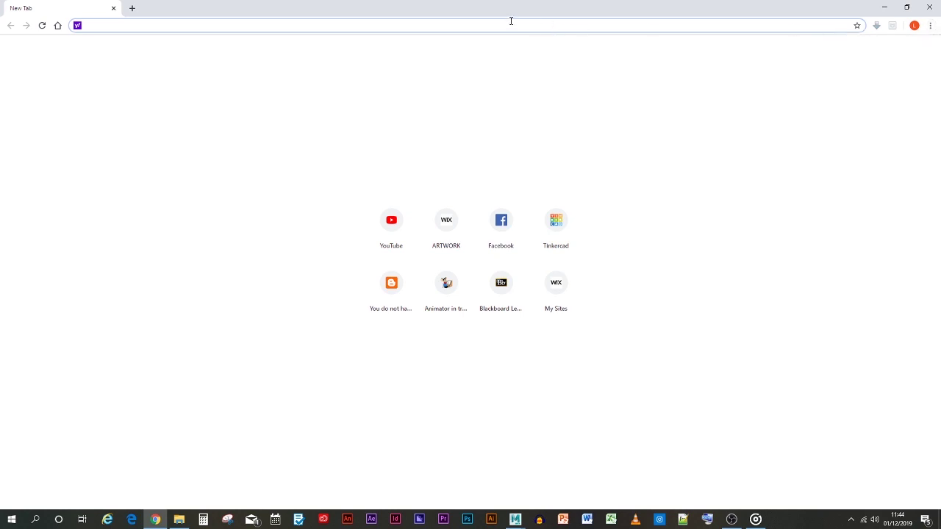
left_click(931, 26)
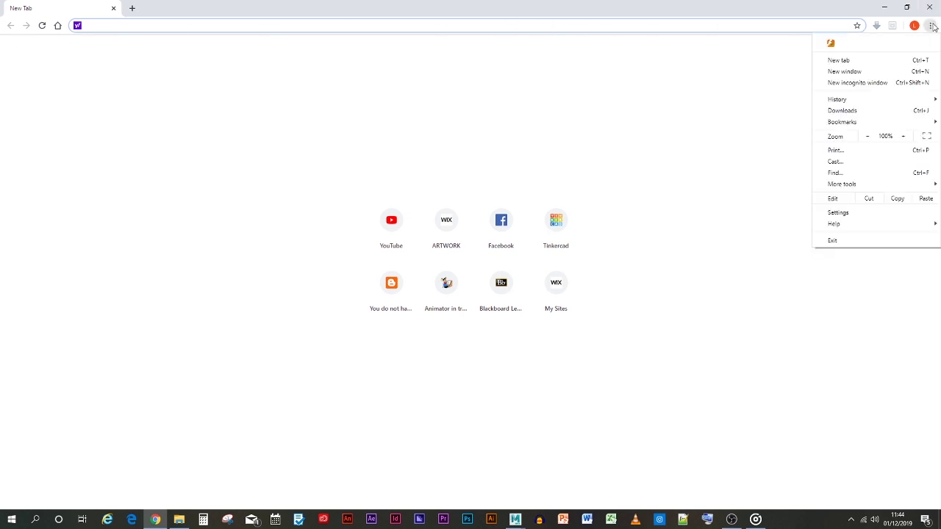
mouse_move(854, 102)
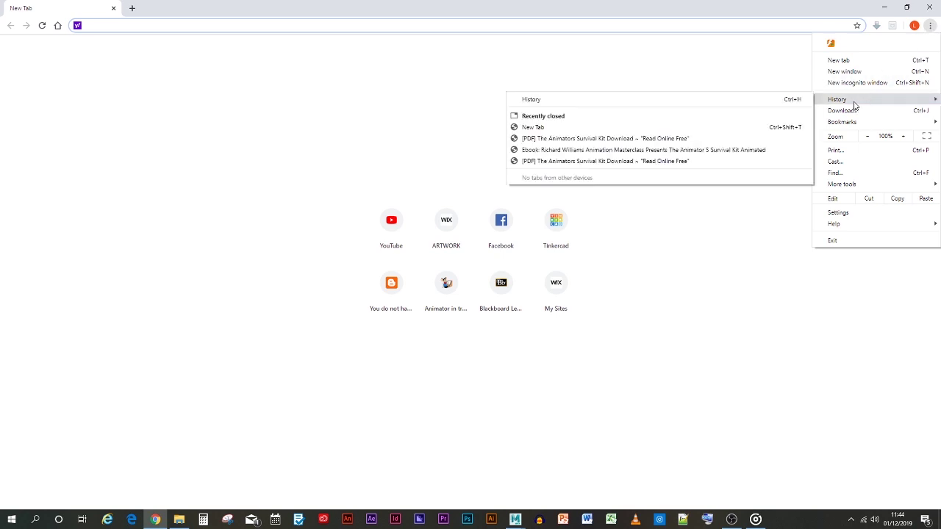
mouse_move(862, 184)
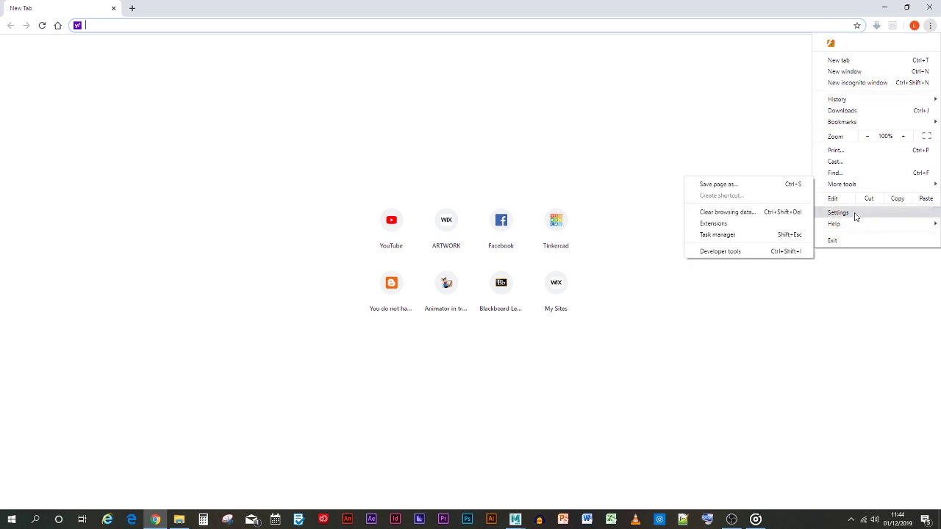
left_click(854, 213)
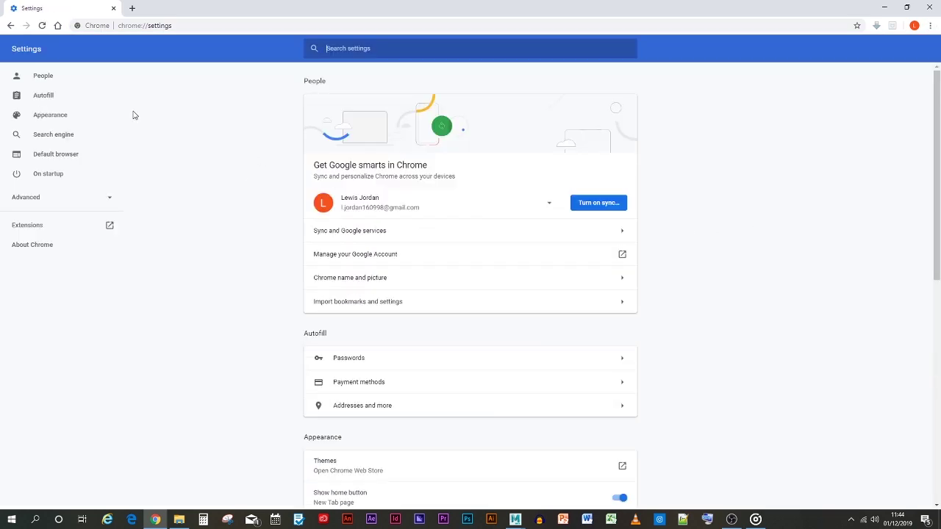
left_click(61, 139)
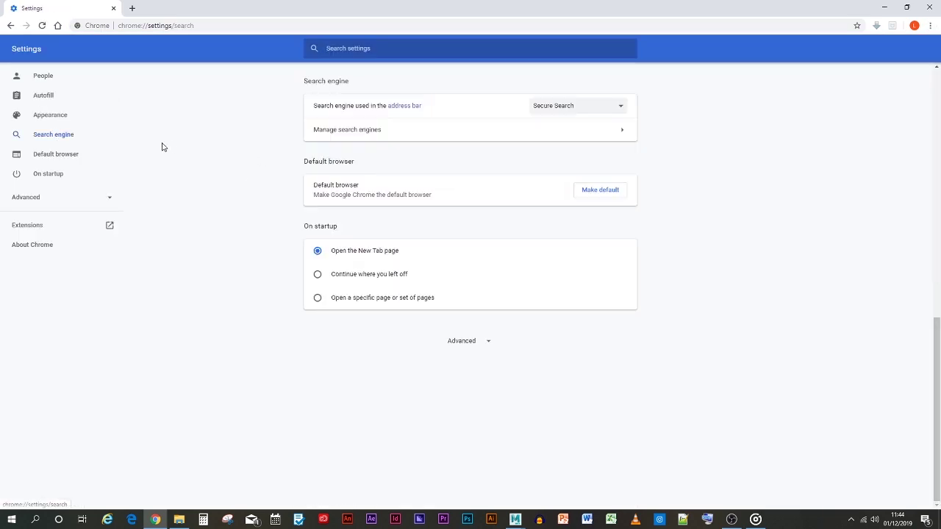
left_click(583, 110)
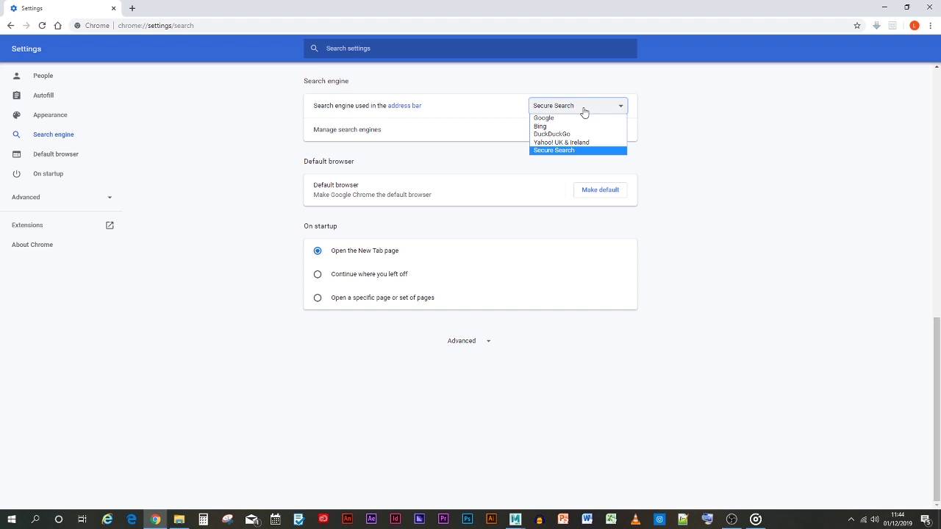
left_click(569, 118)
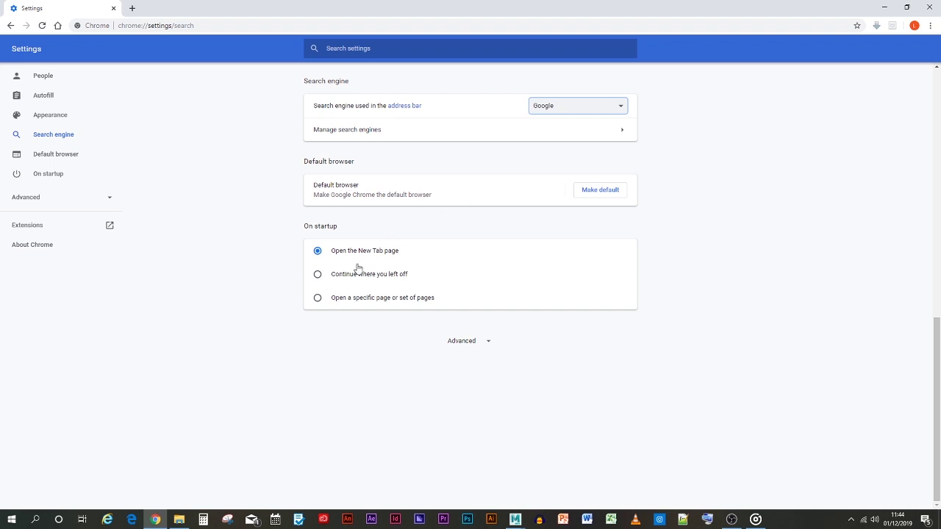
left_click(363, 301)
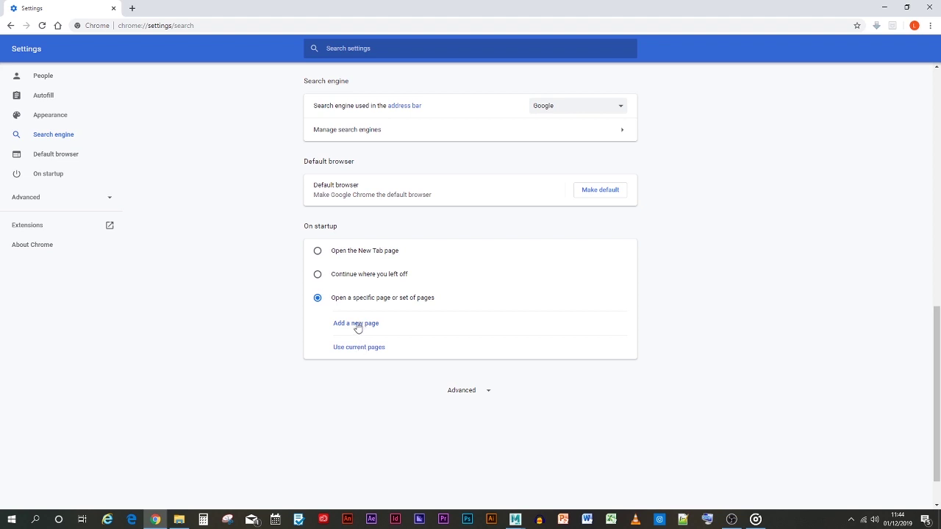
left_click(357, 324)
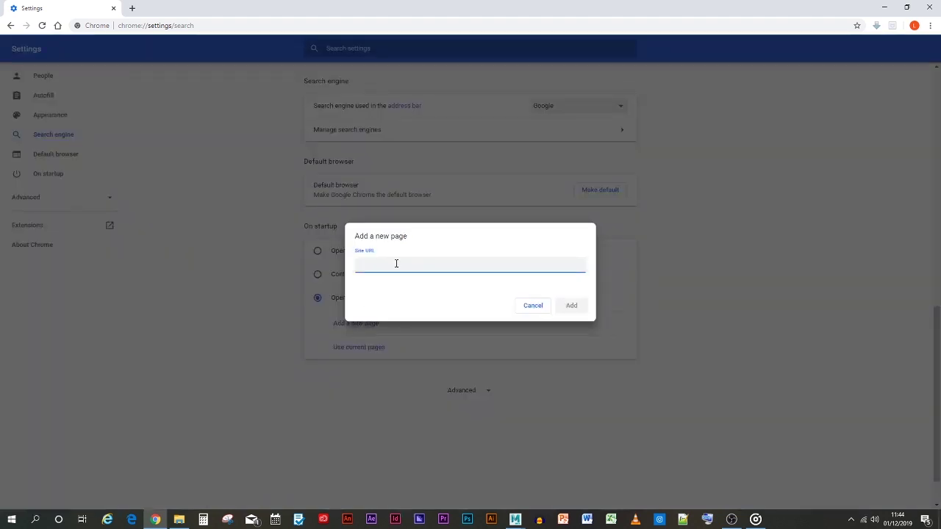
type("www.google.com")
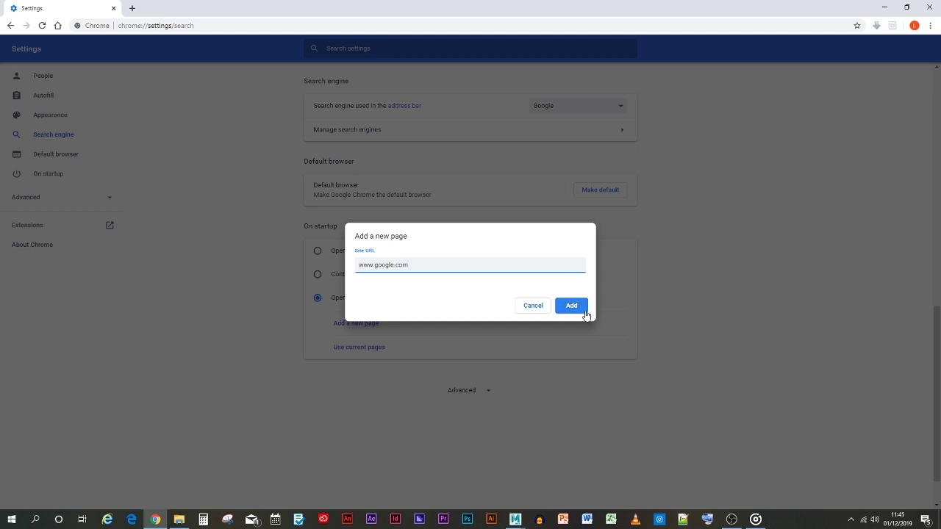
left_click(583, 308)
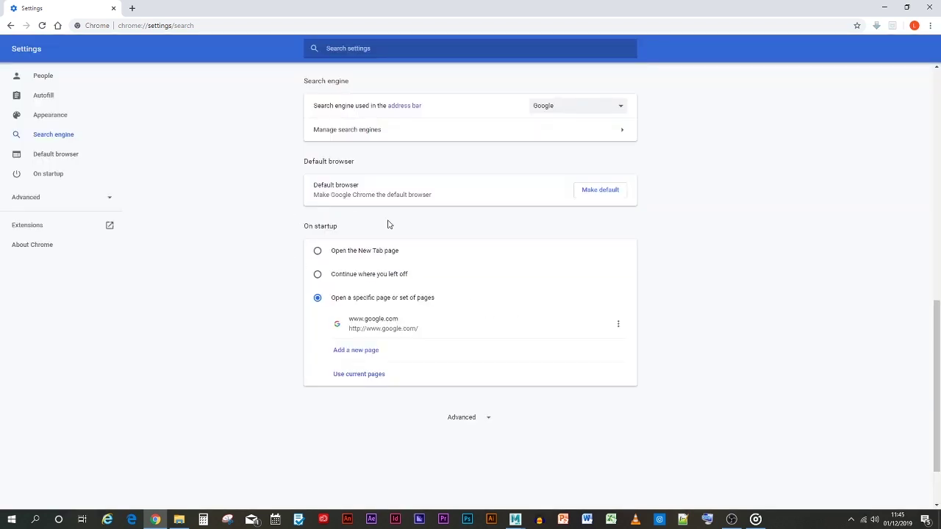
- Search Google for "the animator's survival kit pdf" in a new tab and open the index-of.co.uk PDF result
left_click(133, 8)
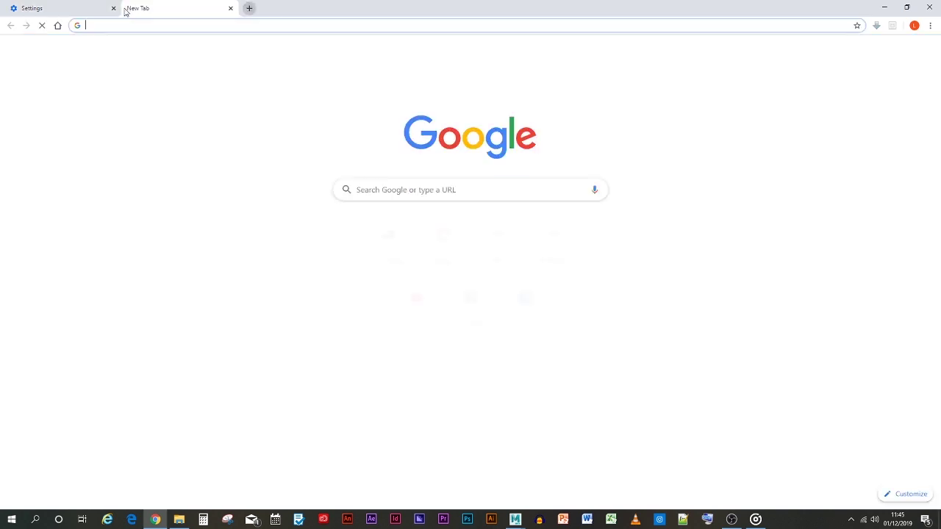
left_click(391, 189)
right_click(404, 187)
left_click(436, 267)
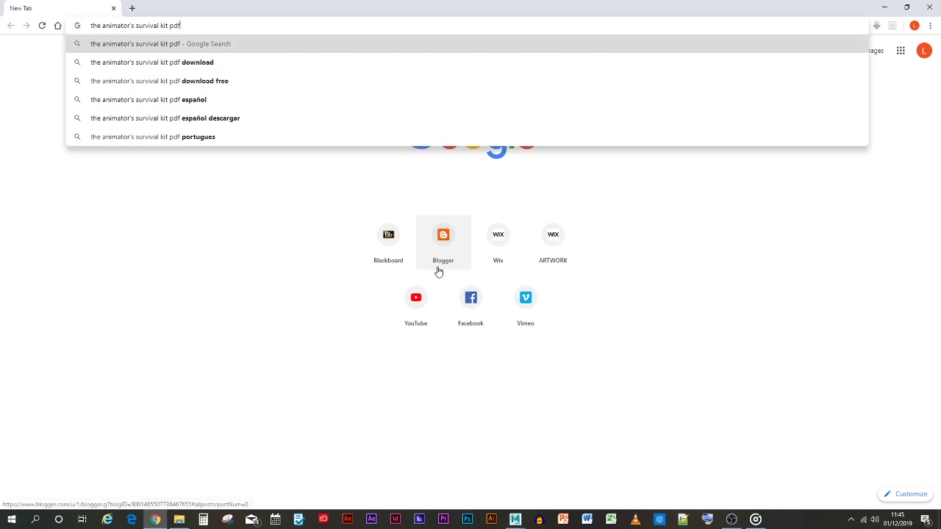
key("Return")
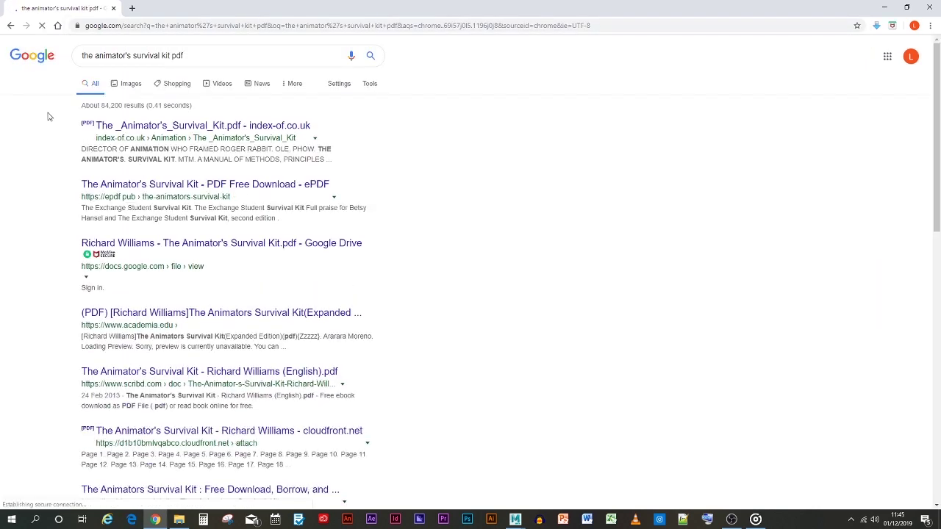
left_click(127, 126)
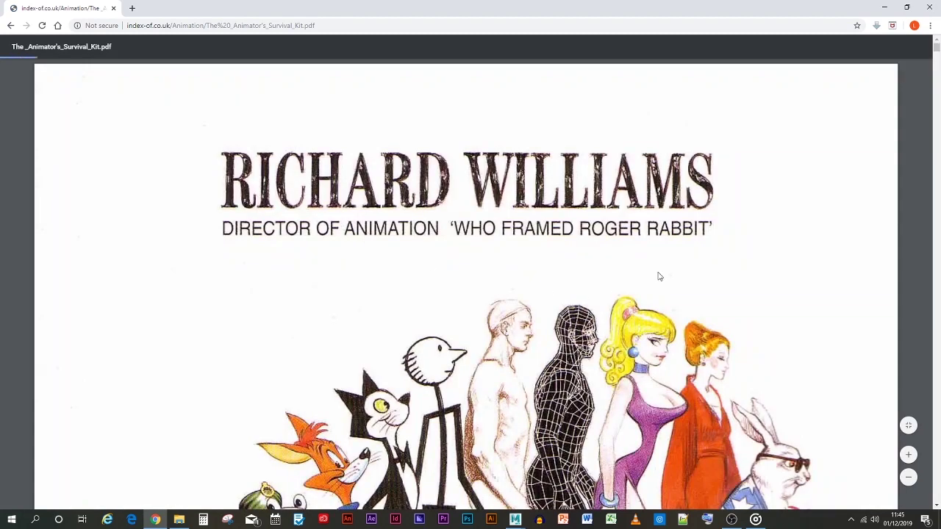
- Fit the PDF page to the window and look through the book's table of contents
left_click(908, 425)
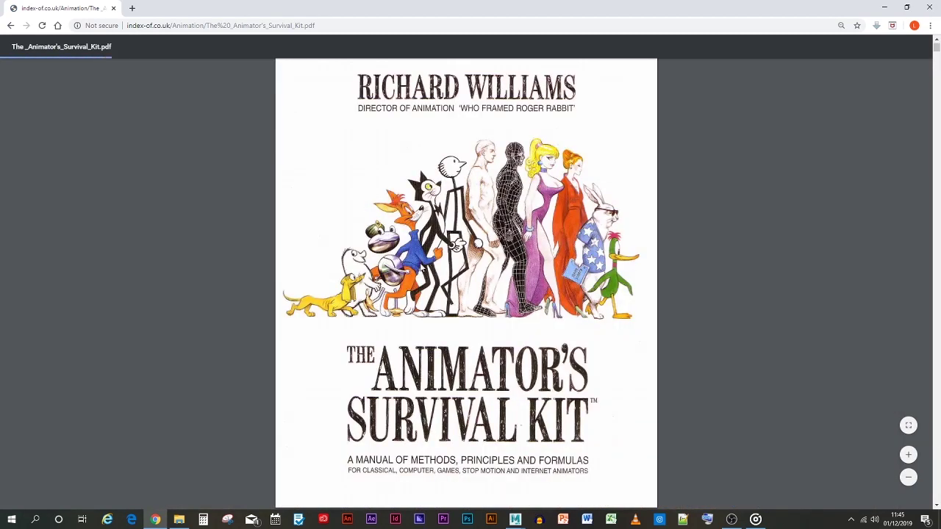
scroll(430, 257, "down", 5)
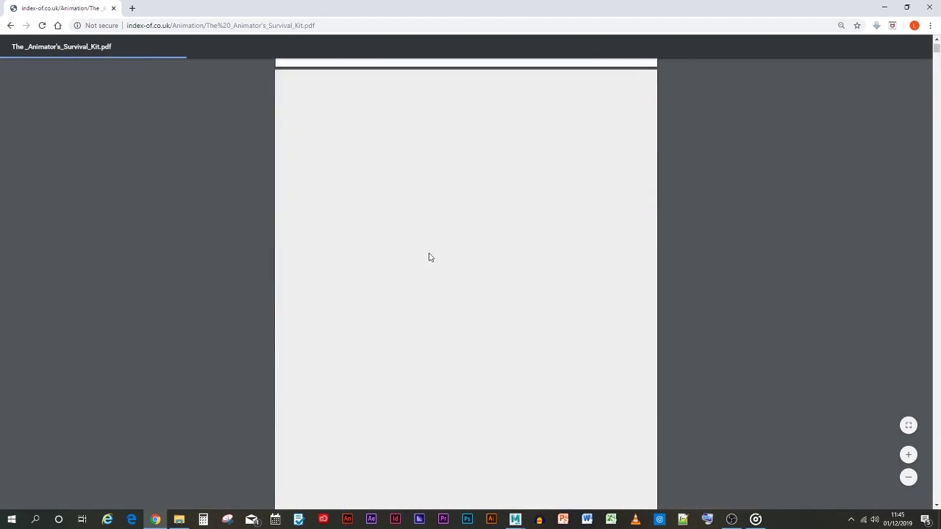
scroll(430, 257, "down", 15)
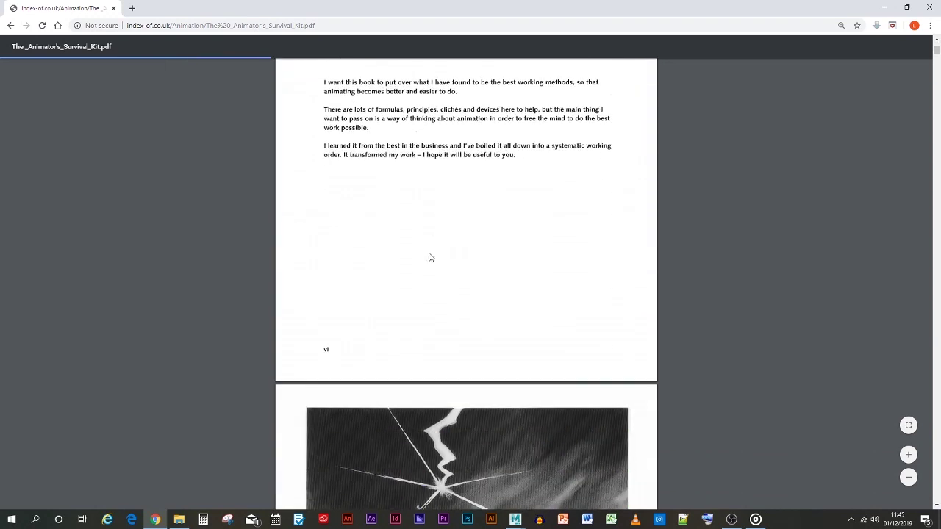
scroll(431, 257, "down", 6)
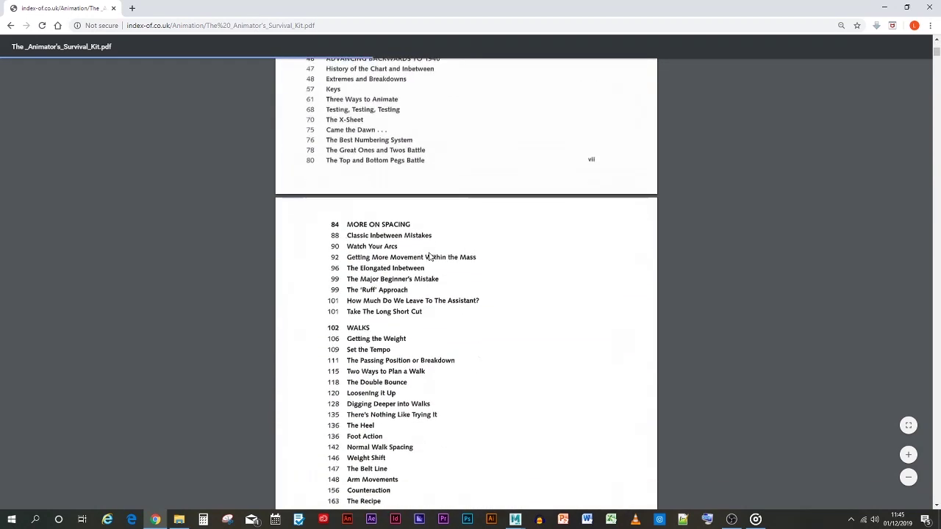
scroll(431, 257, "down", 1)
scroll(431, 256, "down", 2)
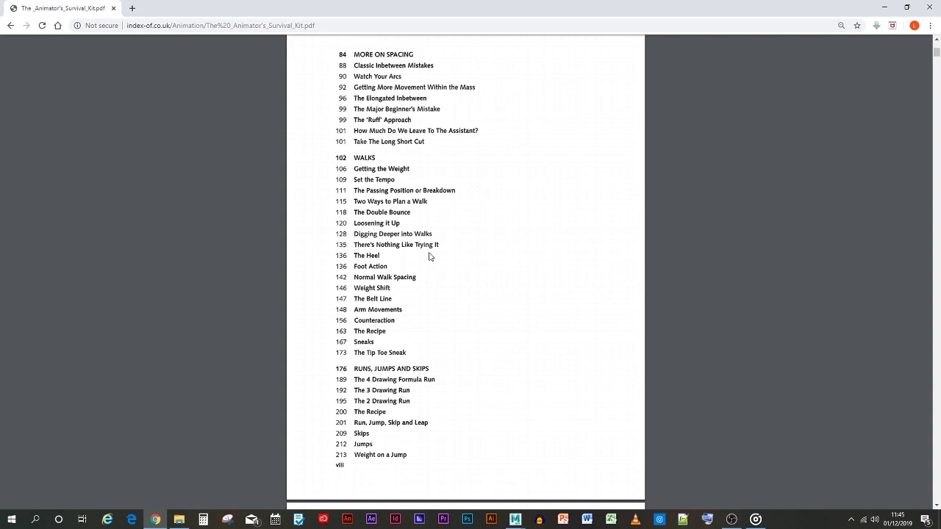
scroll(720, 208, "down", 5)
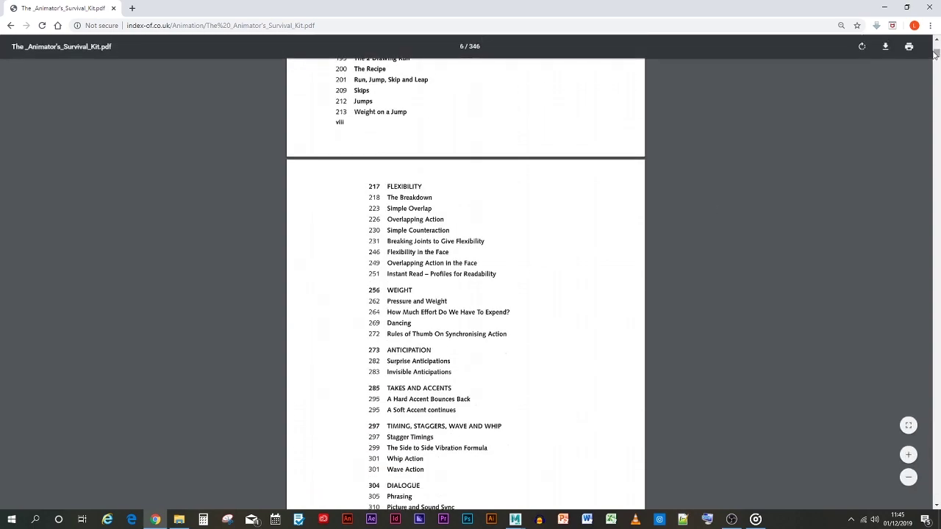
- Skim the book's pages on sneaks, breaking arm joints, and body language with symmetry or twinning
left_click_drag(935, 53, 936, 271)
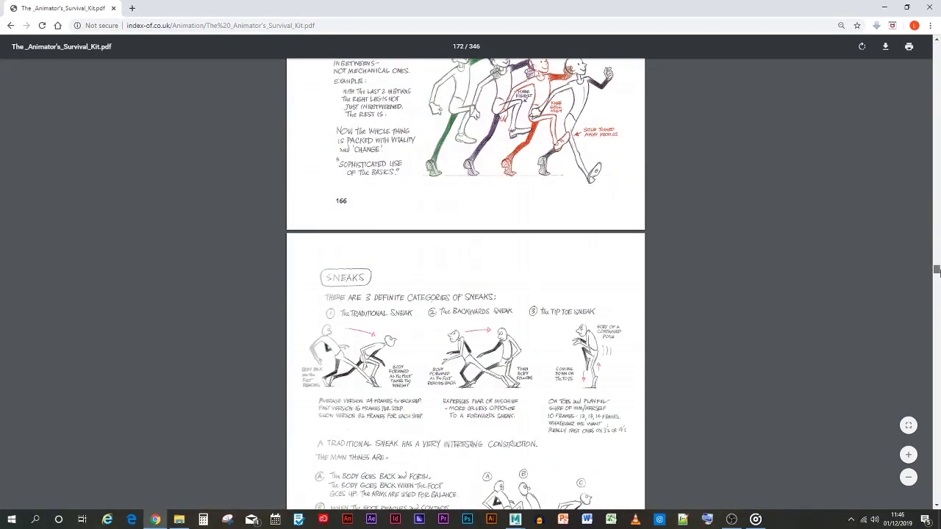
left_click_drag(937, 271, 937, 357)
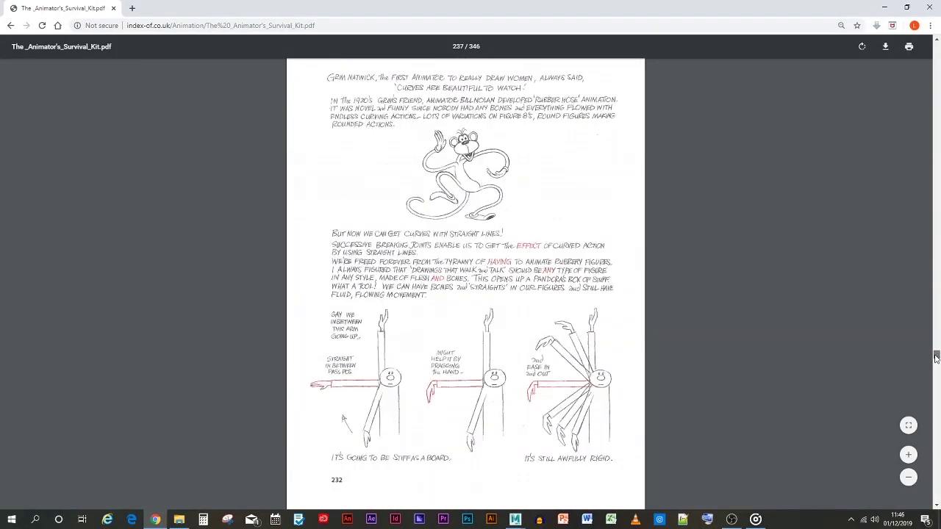
left_click(937, 506)
left_click_drag(937, 506, 937, 506)
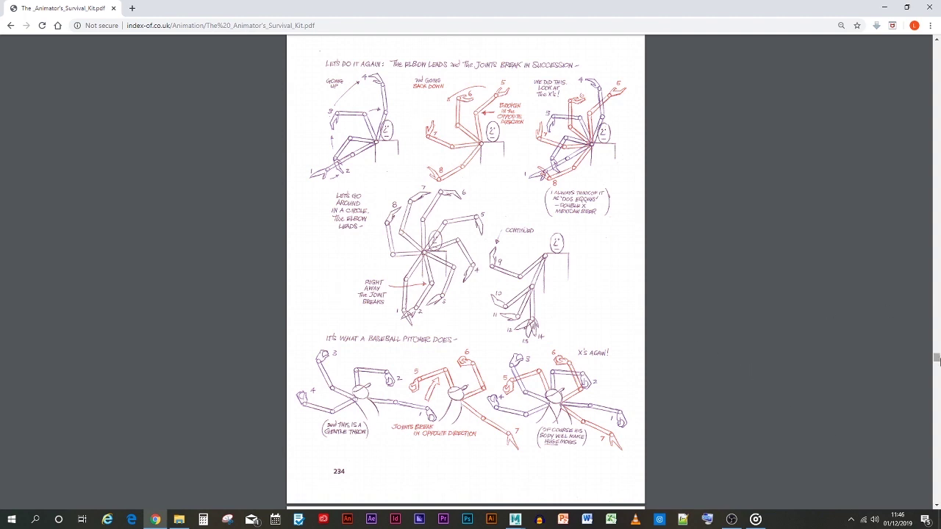
left_click_drag(936, 357, 937, 479)
scroll(564, 225, "up", 2)
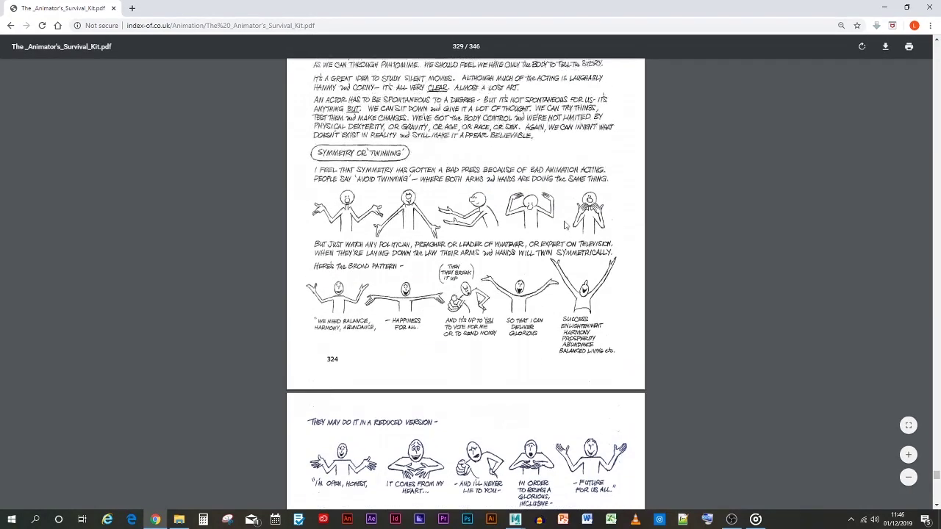
scroll(564, 224, "up", 3)
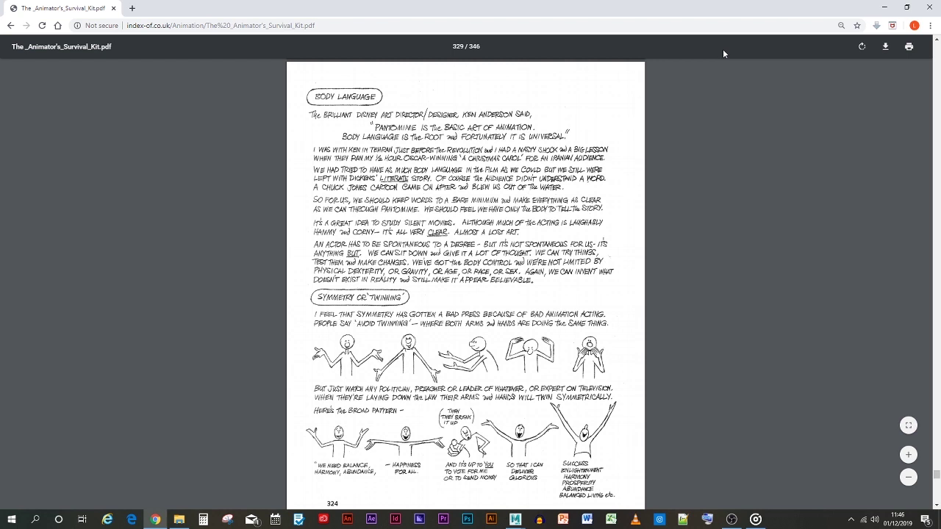
- Save the book as the PDF file The _Animator's_Survival_Kit in the Downloads folder
right_click(723, 53)
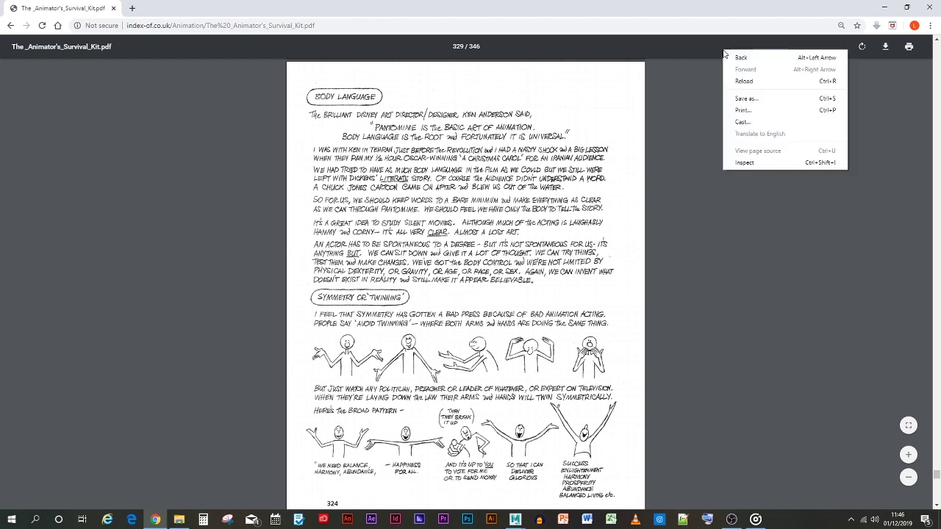
left_click(690, 112)
right_click(710, 46)
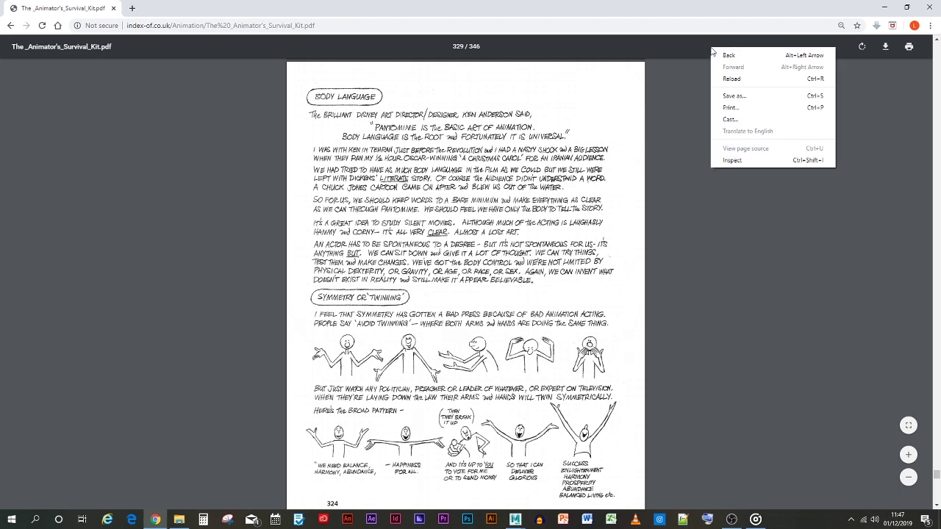
left_click(735, 96)
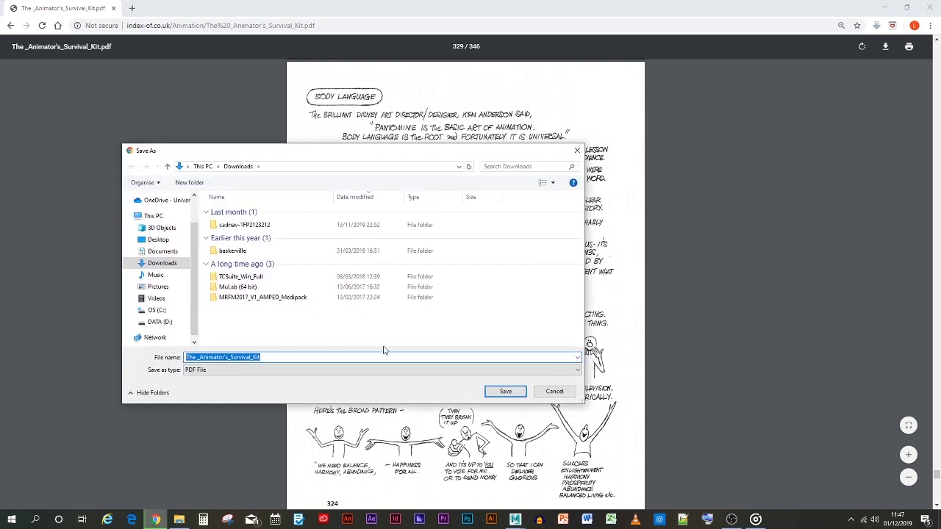
left_click(506, 390)
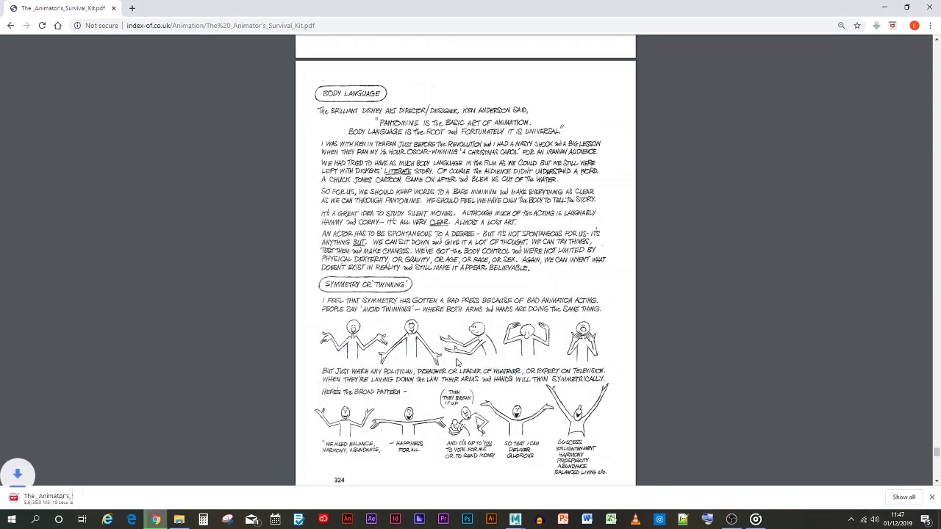
- Open the downloaded PDF to check it, and close both the online copy and the downloaded copy in Chrome
left_click(65, 497)
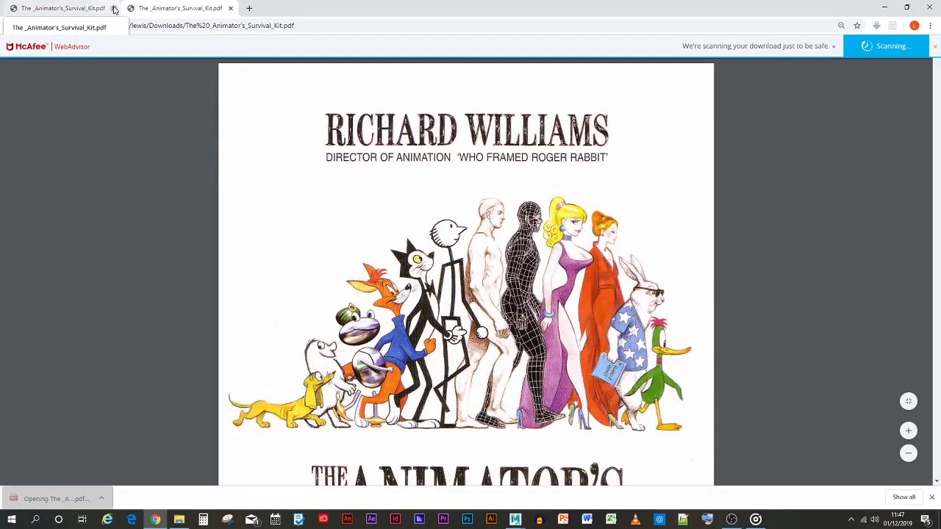
left_click(114, 8)
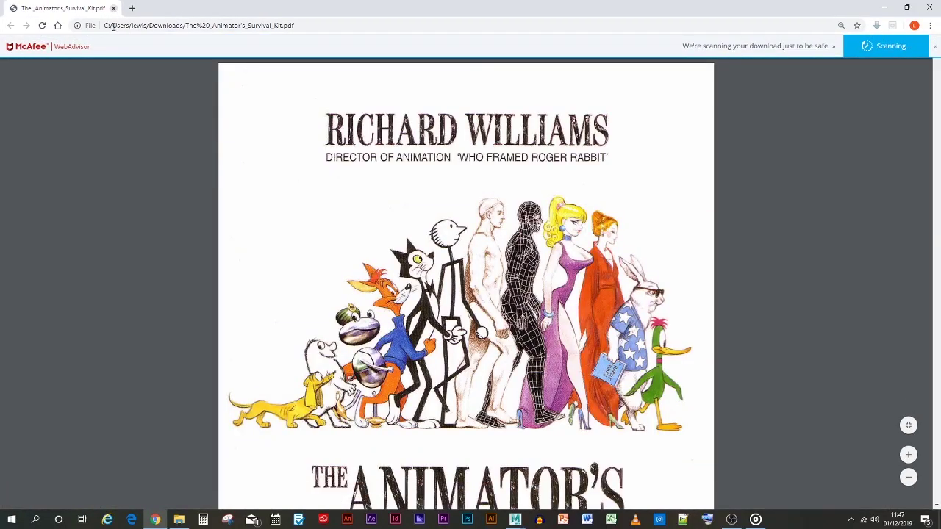
left_click(936, 50)
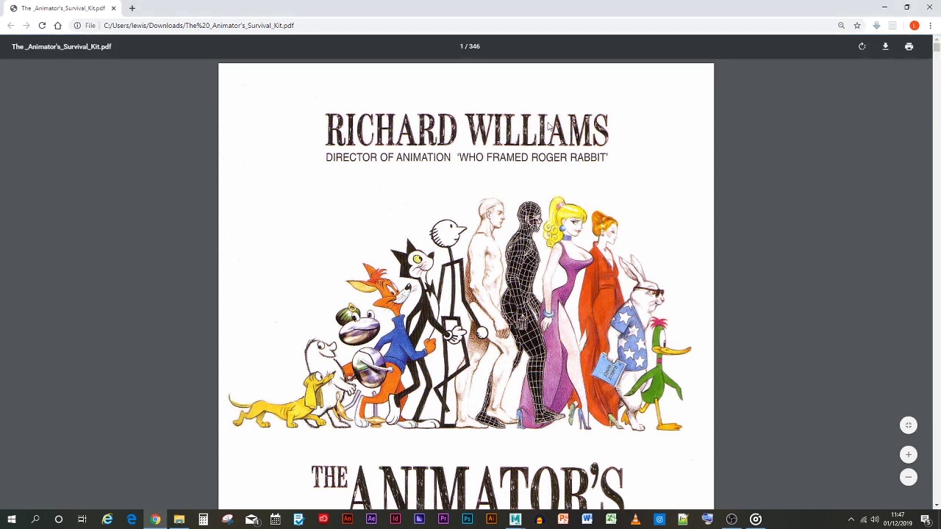
left_click(112, 8)
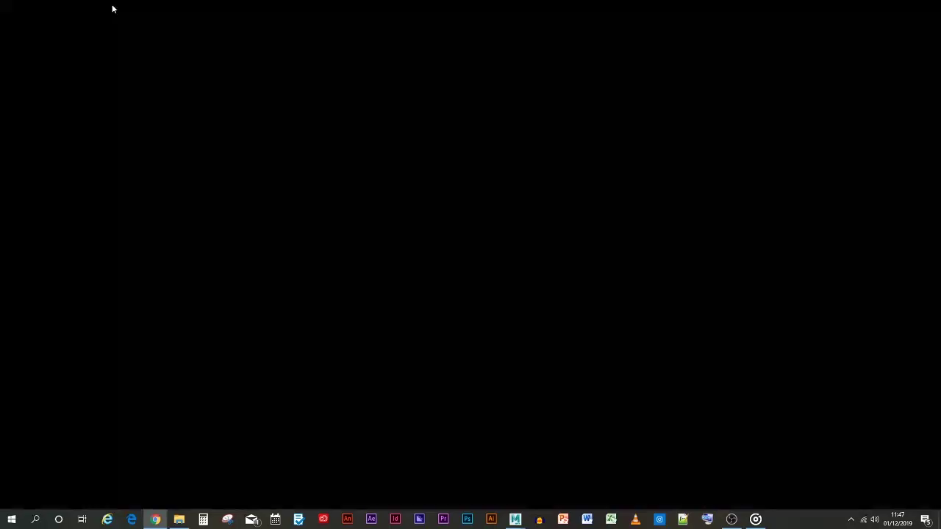
- In File Explorer, open the Downloads folder in a new window and open The _Animator's_Survival_Kit PDF from it
left_click(179, 519)
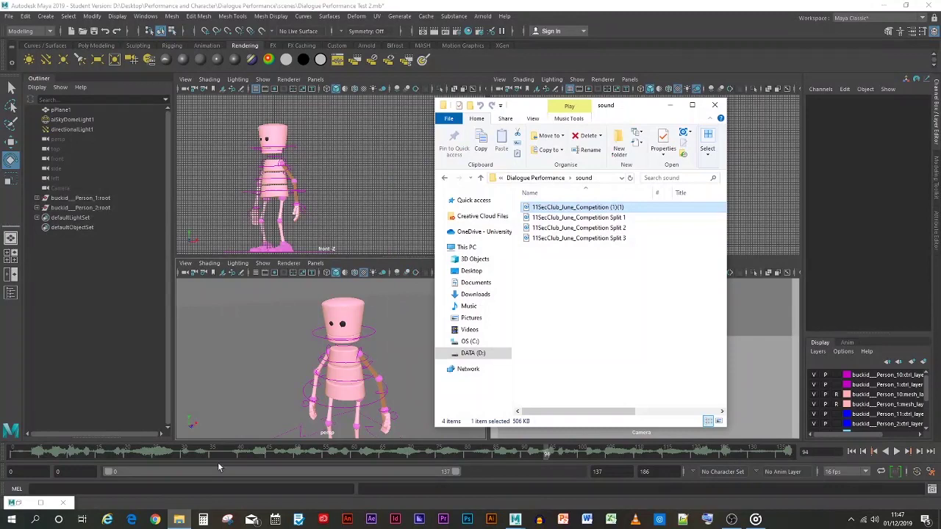
right_click(476, 296)
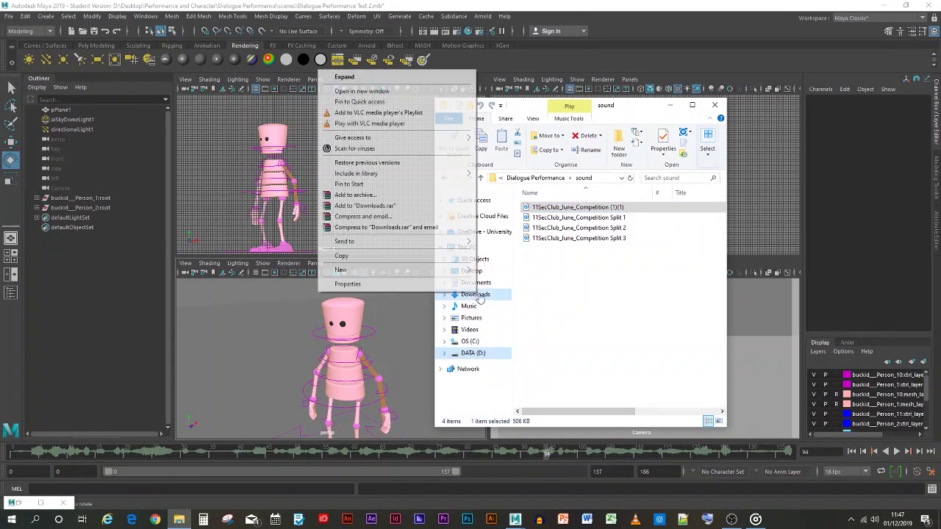
left_click(357, 91)
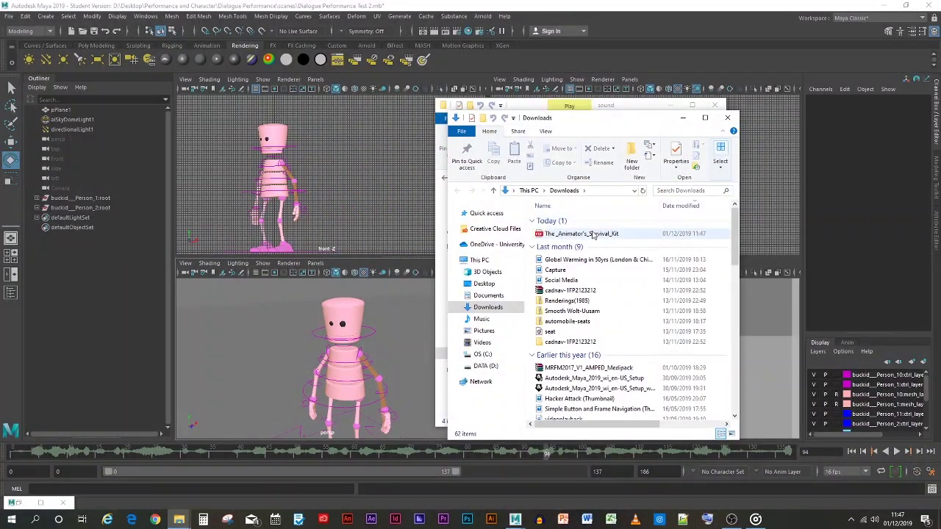
double_click(592, 234)
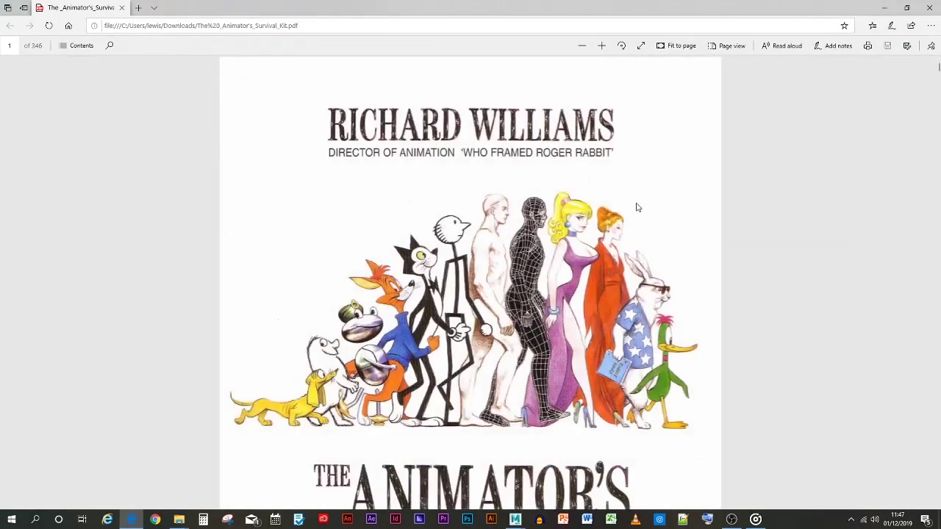
- Display the PDF as two-page spreads with the cover page shown separately, and page forward to the table of contents
left_click(732, 47)
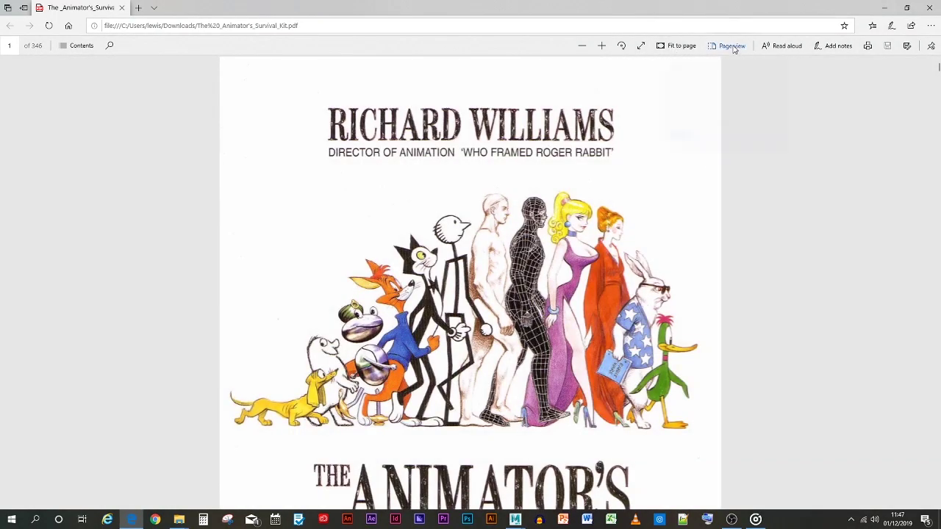
left_click(678, 87)
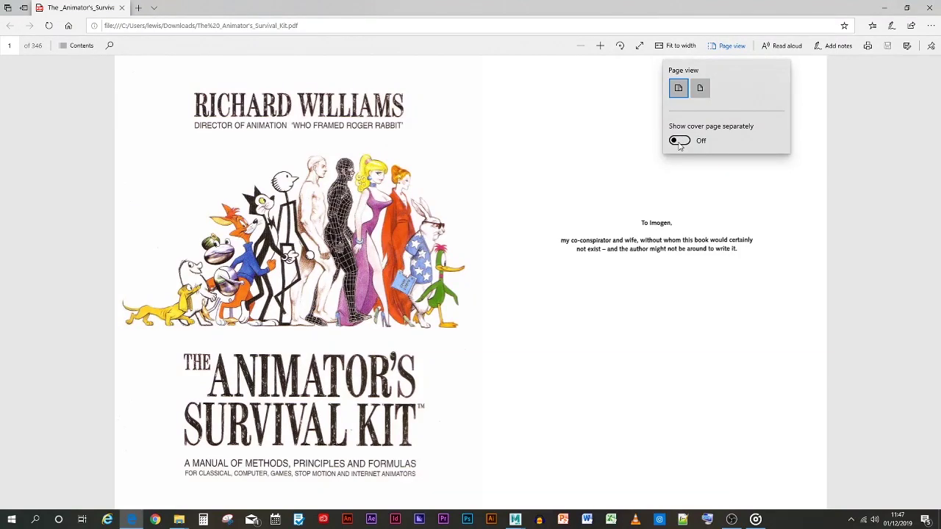
left_click(679, 143)
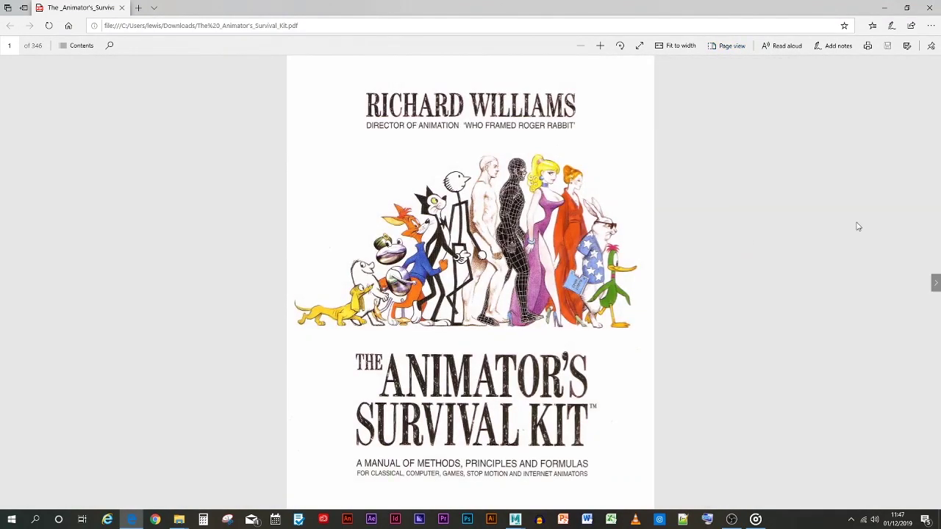
left_click(935, 282)
left_click(935, 283)
left_click(934, 282)
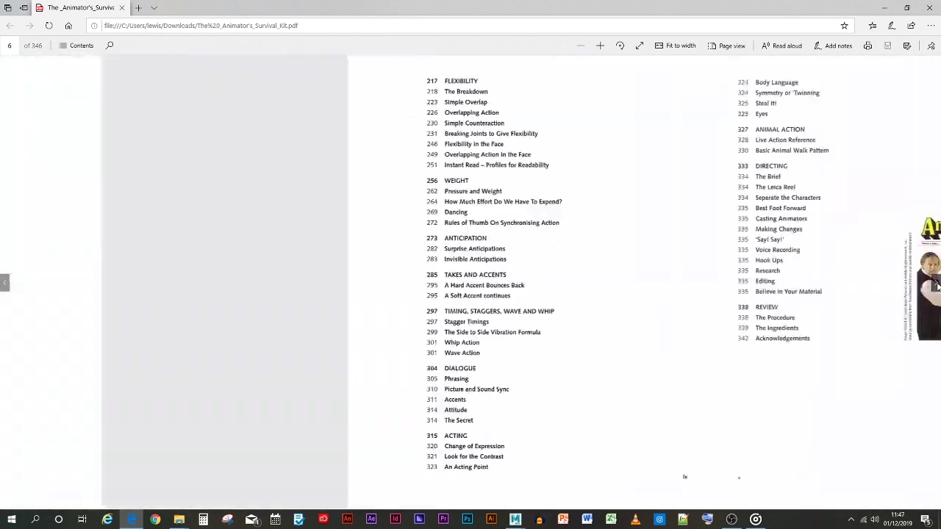
- Page past the table of contents and jump to page 324 of the PDF
left_click(935, 282)
left_click(934, 282)
left_click(934, 283)
left_click(934, 282)
left_click(934, 282)
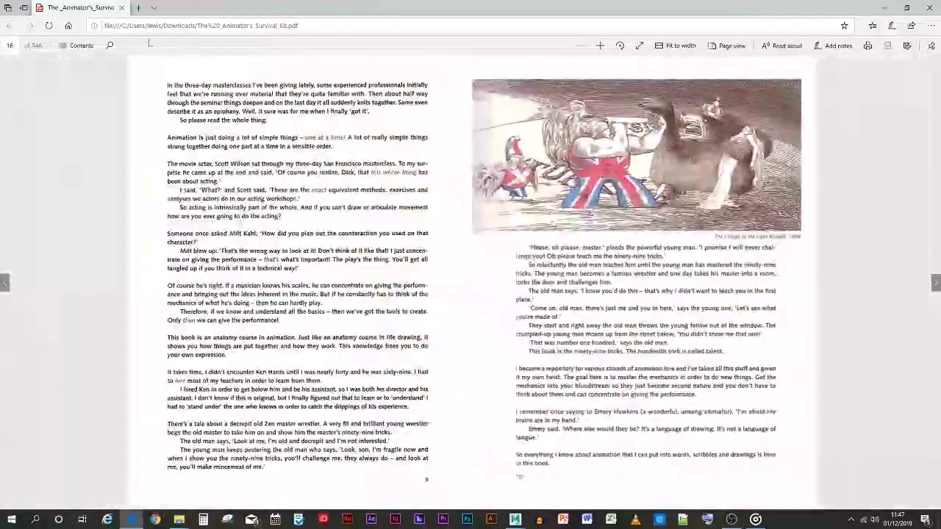
left_click(12, 46)
type("324")
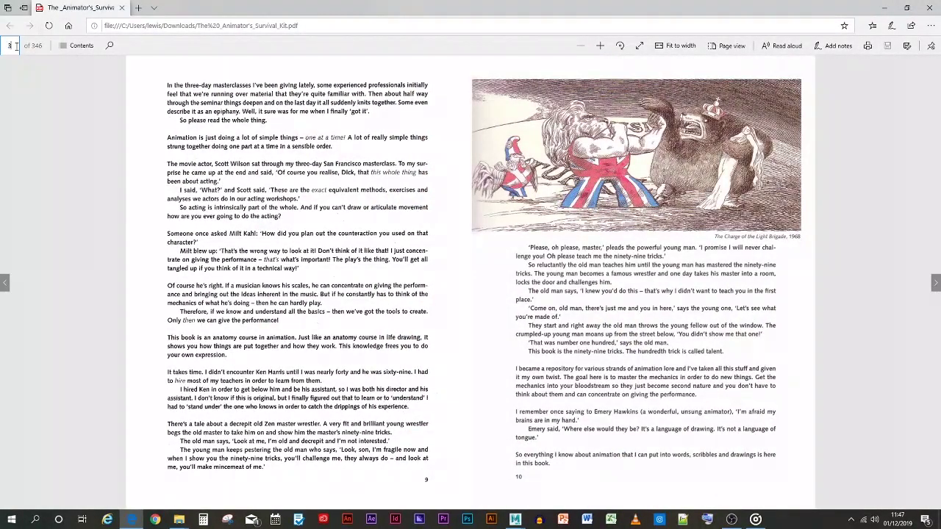
key("Return")
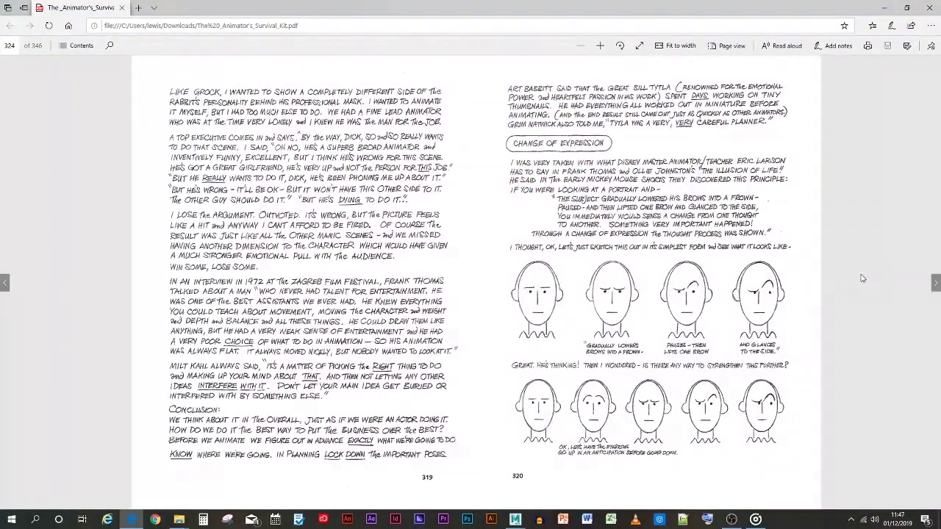
- Browse the acting chapter through to Animal Action, and return to the spread with An Acting Point and Body Language
left_click(936, 284)
left_click(936, 284)
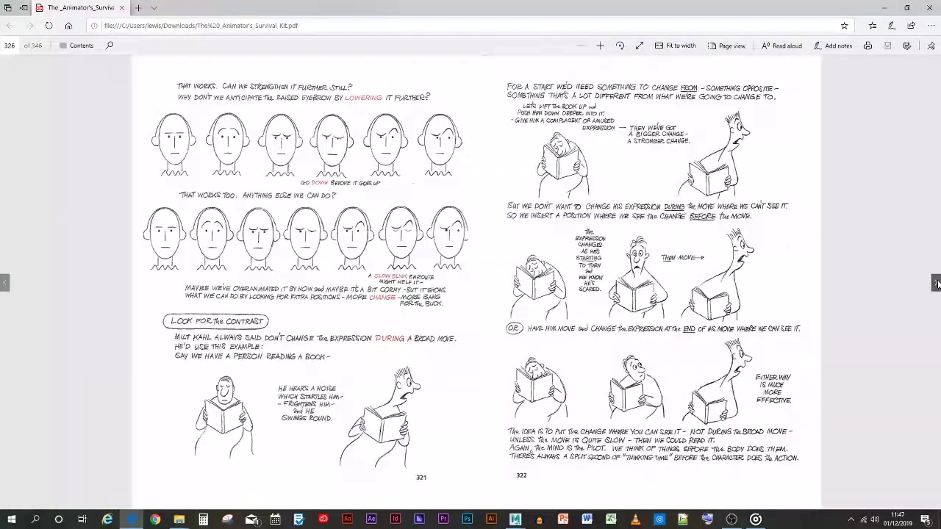
left_click(936, 284)
left_click(936, 283)
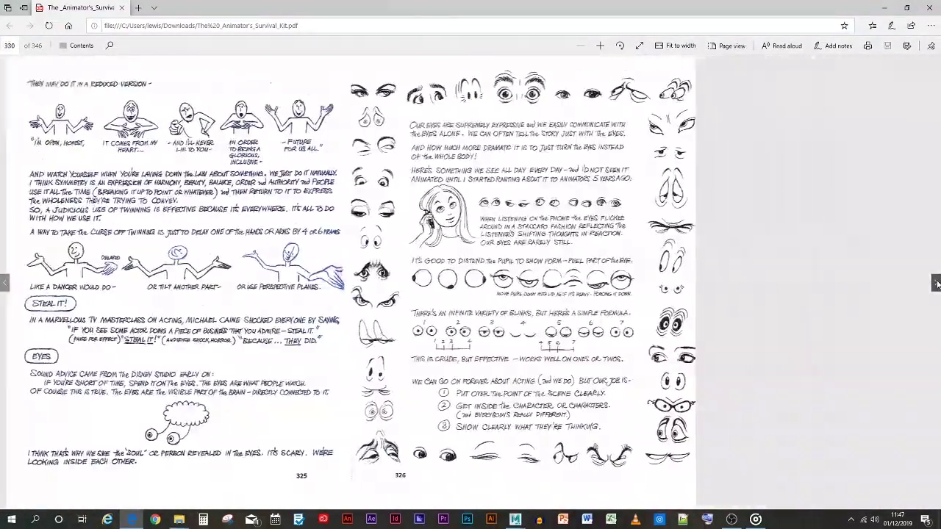
left_click(936, 283)
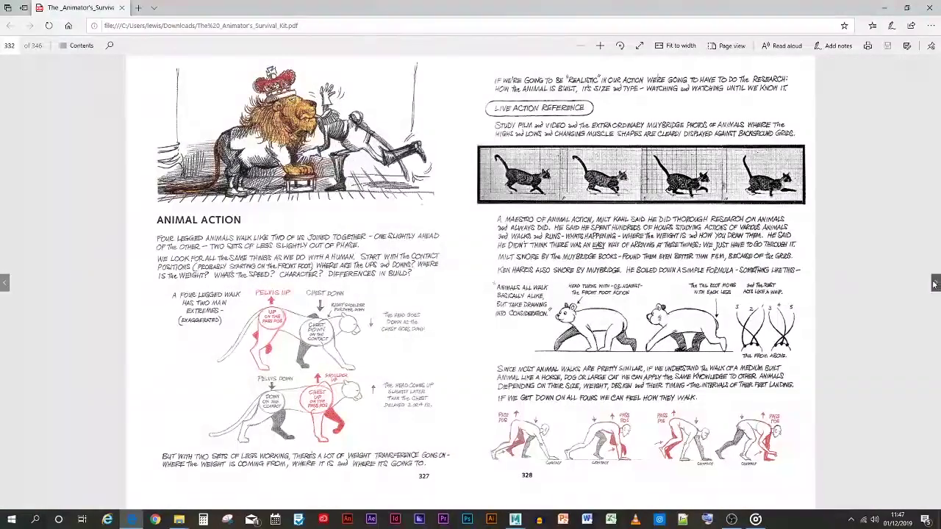
left_click(5, 284)
left_click(5, 284)
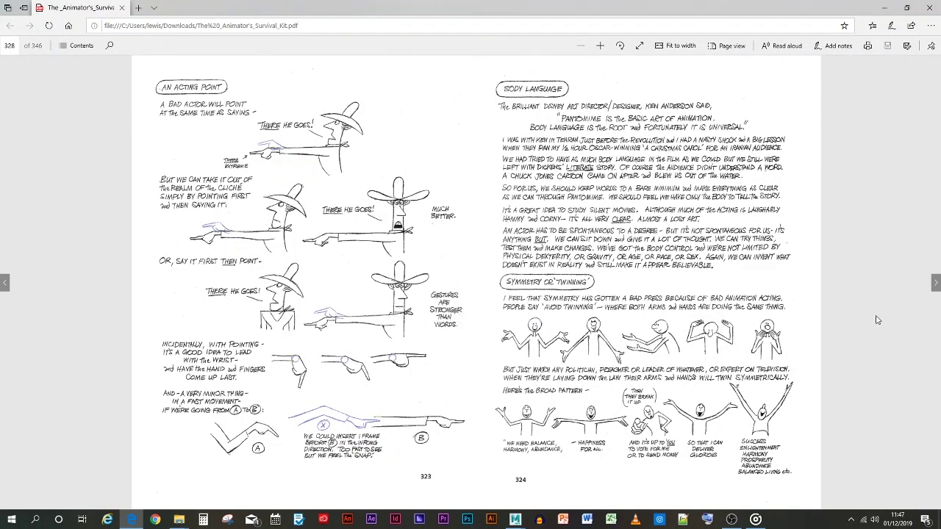
- Turn off the separate cover page so the spreads pair differently, and turn to the spread with book pages 324 and 325
left_click(723, 48)
left_click(679, 141)
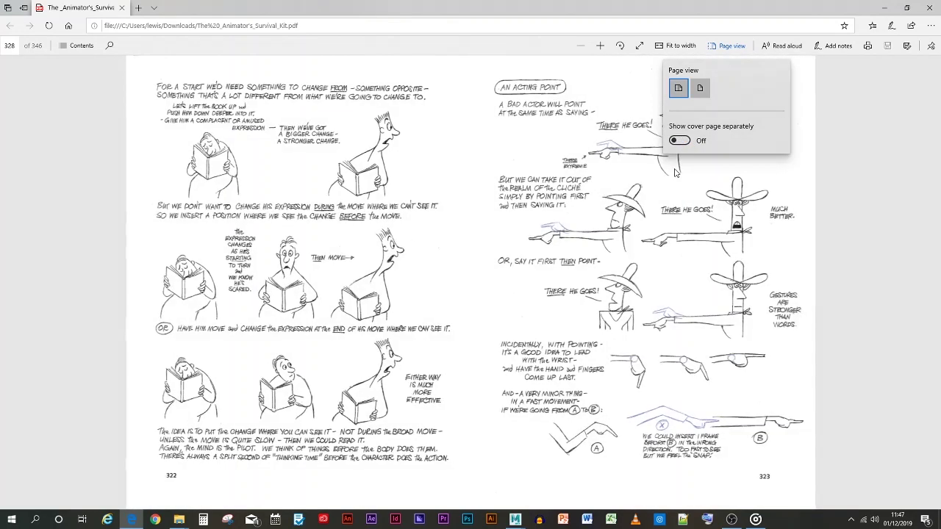
left_click(936, 277)
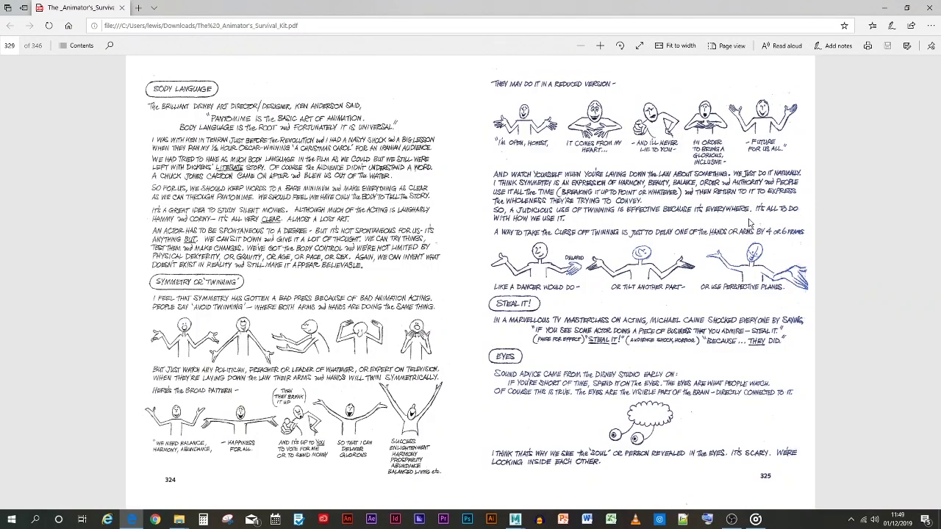
- Minimise the PDF and both File Explorer windows to switch back to Maya
left_click(881, 6)
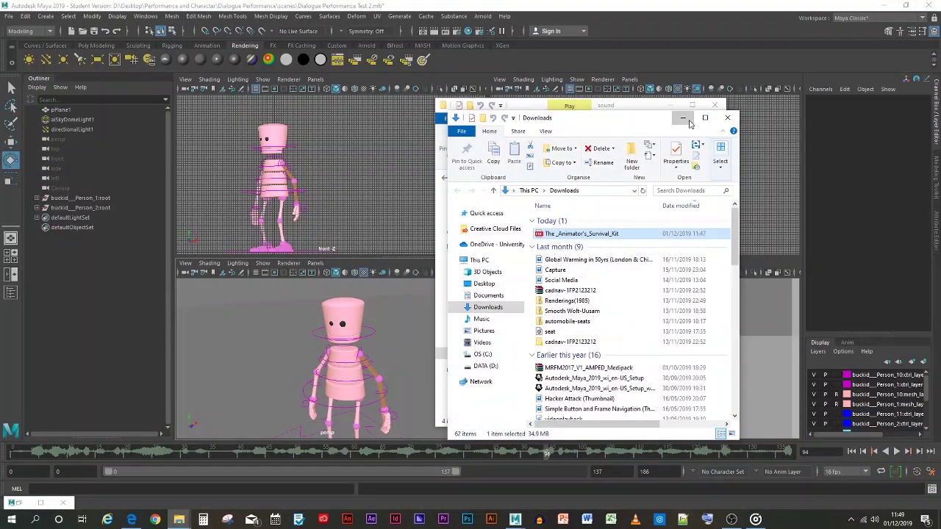
left_click(683, 118)
left_click(669, 105)
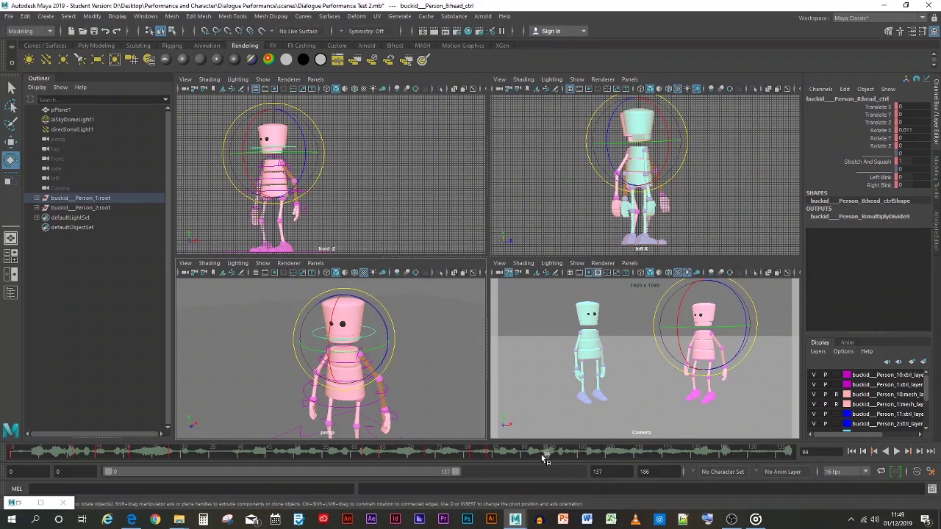
- Play and scrub the dialogue audio from frame 84, and stop at frame 93
key("alt+v")
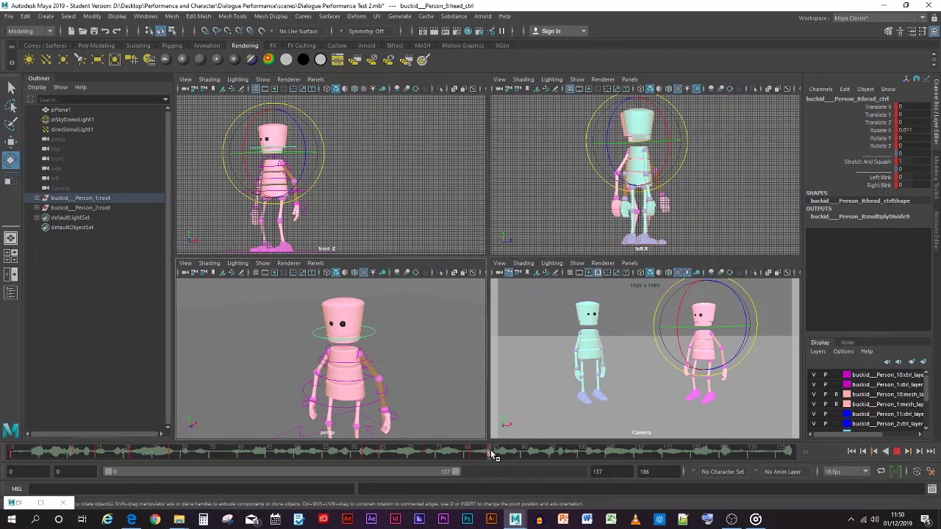
left_click(491, 453)
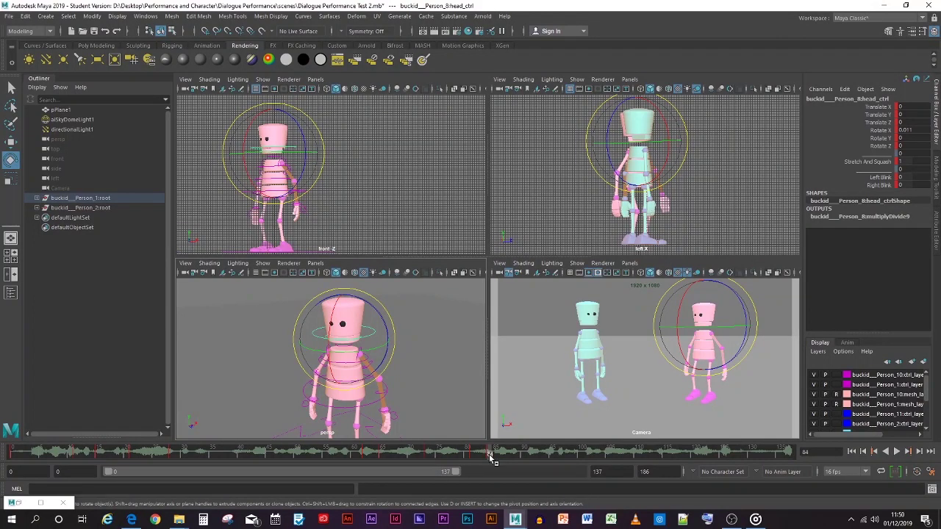
mouse_move(491, 457)
left_mouse_down()
mouse_move(302, 453)
mouse_move(489, 455)
left_mouse_up()
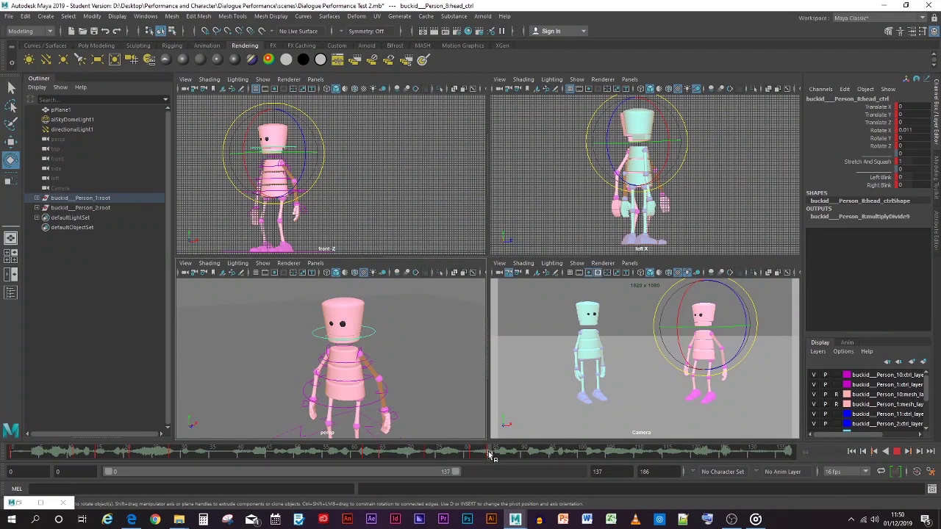
left_click_drag(491, 457, 541, 455)
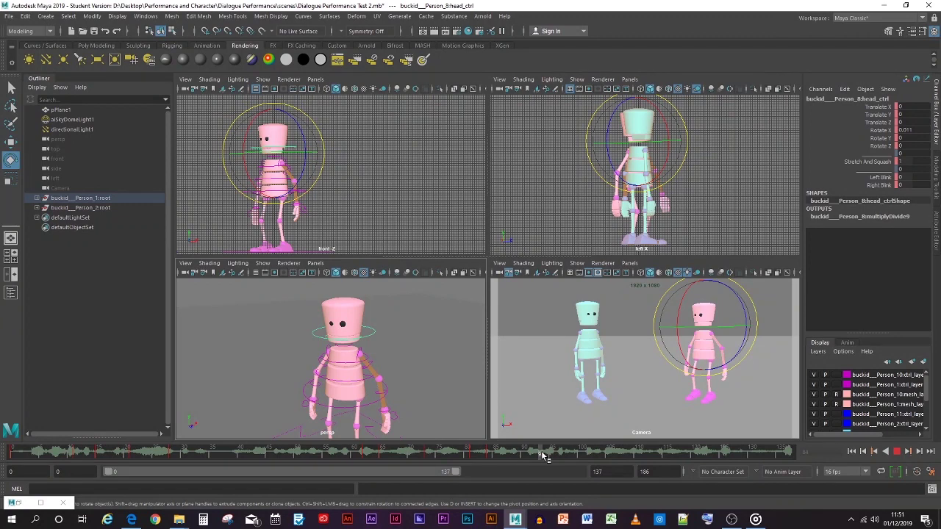
key("Escape")
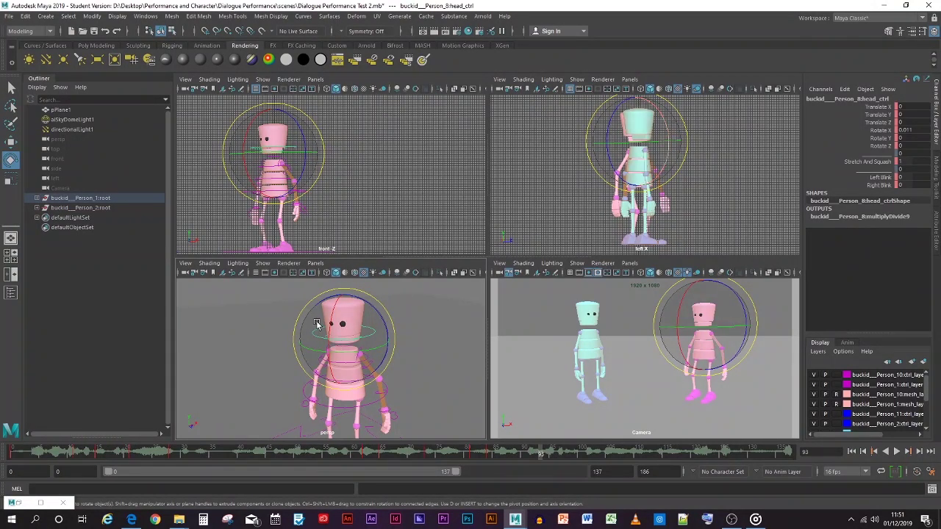
- At frame 93, tilt the pink character's head control to about 15° and its pelvis control to about 12° in Rotate X
left_click_drag(337, 313, 329, 330)
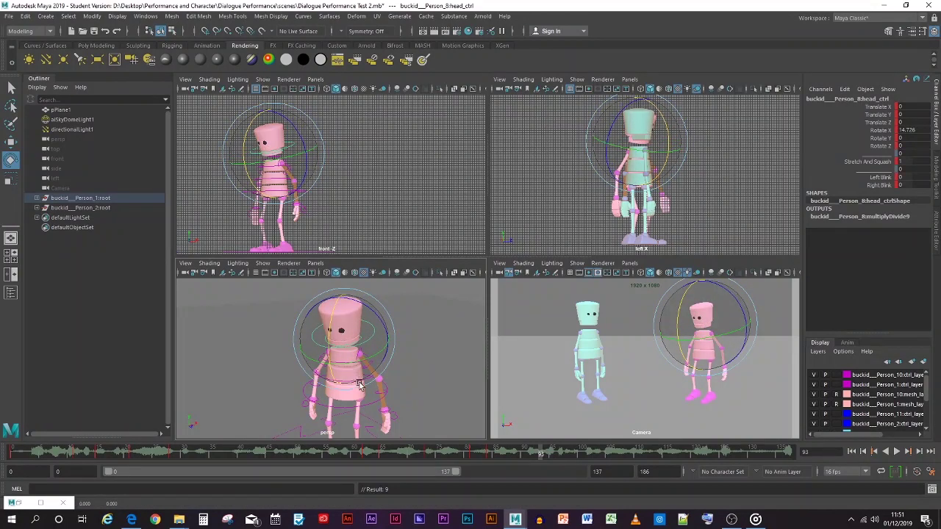
key("s")
left_click(348, 408)
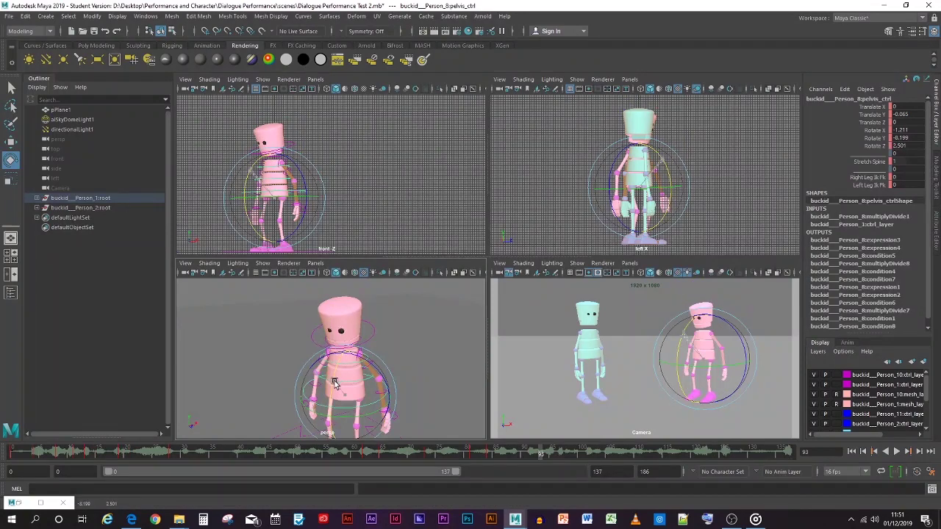
left_click_drag(334, 385, 335, 393)
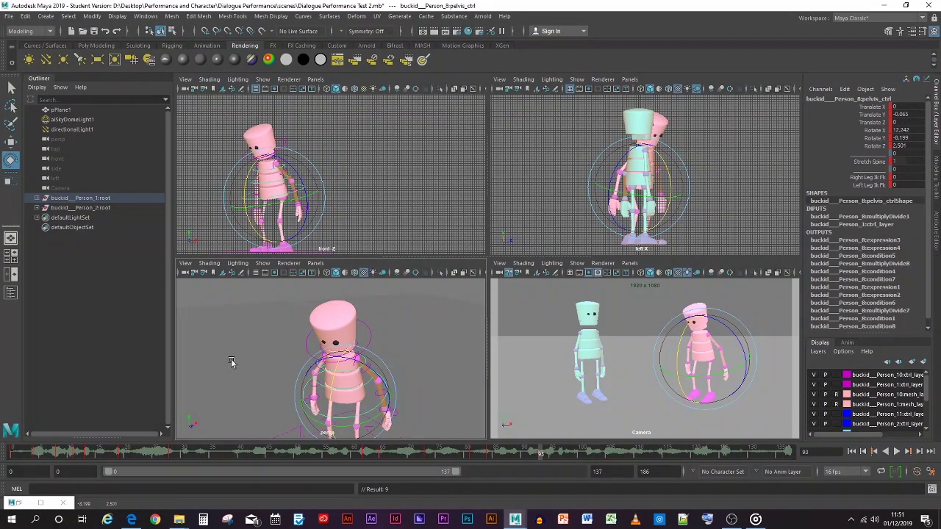
- Try rotating the pink character's upper spine control slightly backward at frame 93
left_click(233, 363)
left_click(314, 376)
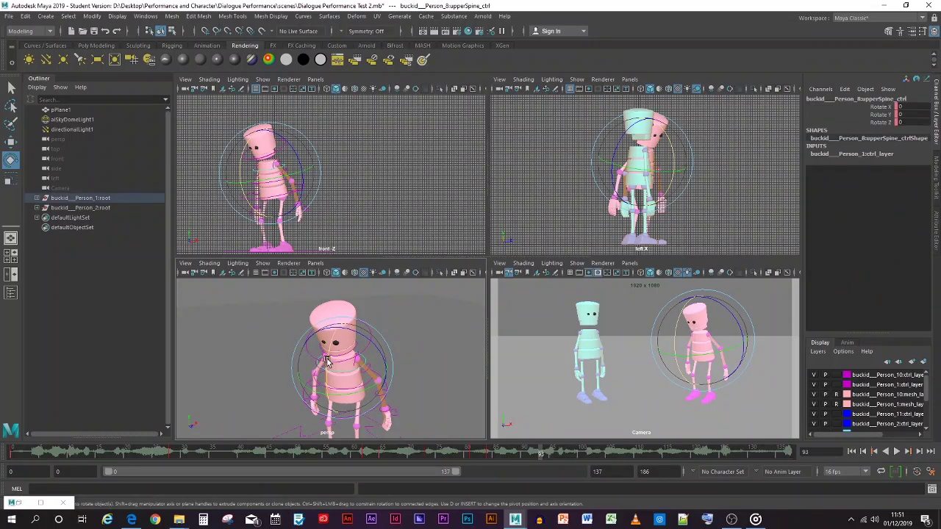
key("ctrl+z")
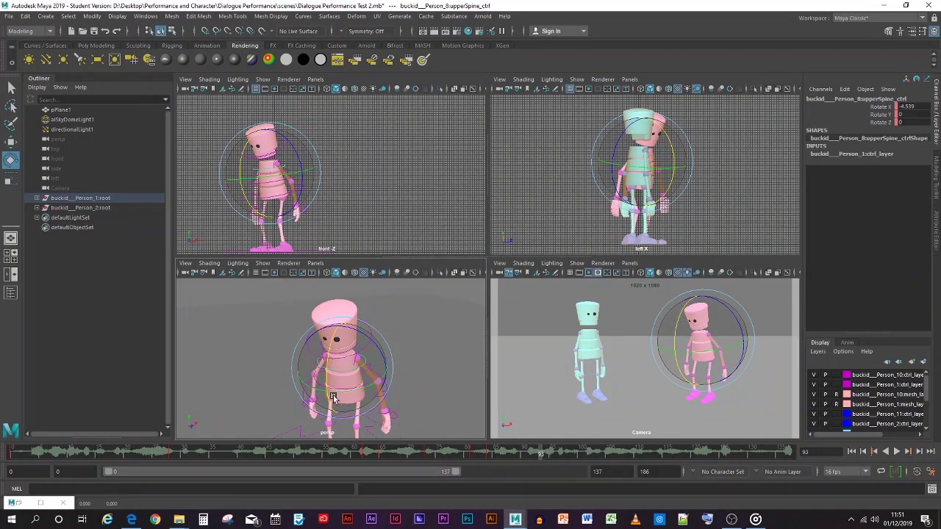
left_click(248, 366)
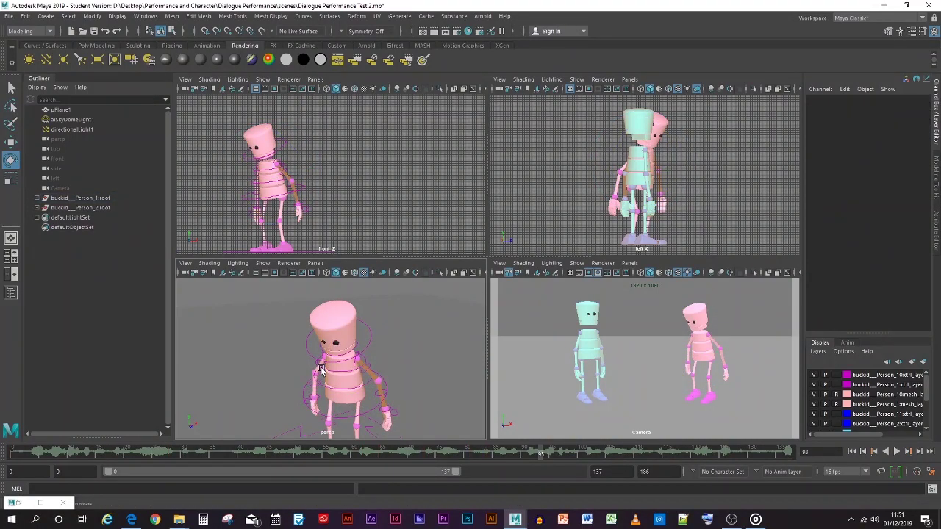
left_click(313, 380)
left_click(257, 368)
- Rotate the pink character's right shoulder control at frame 93 to adjust how the arm hangs in the forward lean
scroll(263, 363, "up", 5)
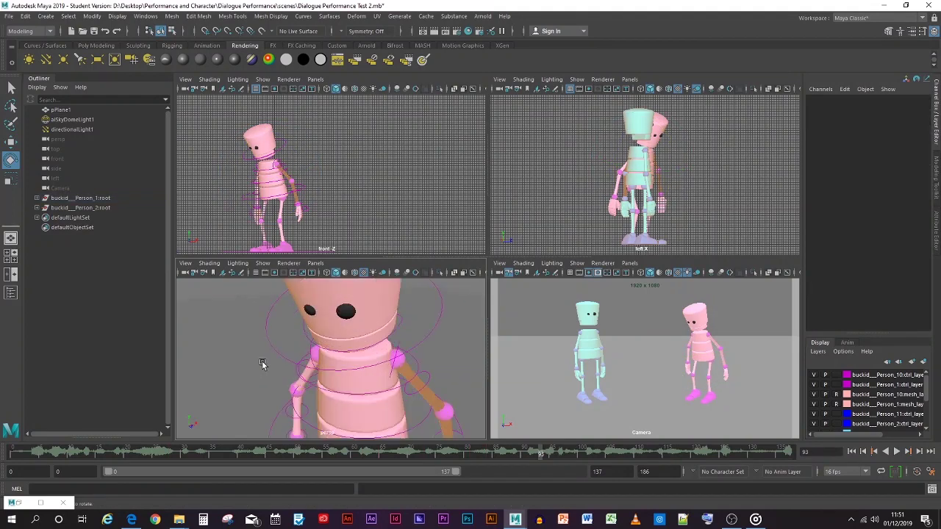
left_click(299, 378)
left_click(297, 381)
left_click(295, 382)
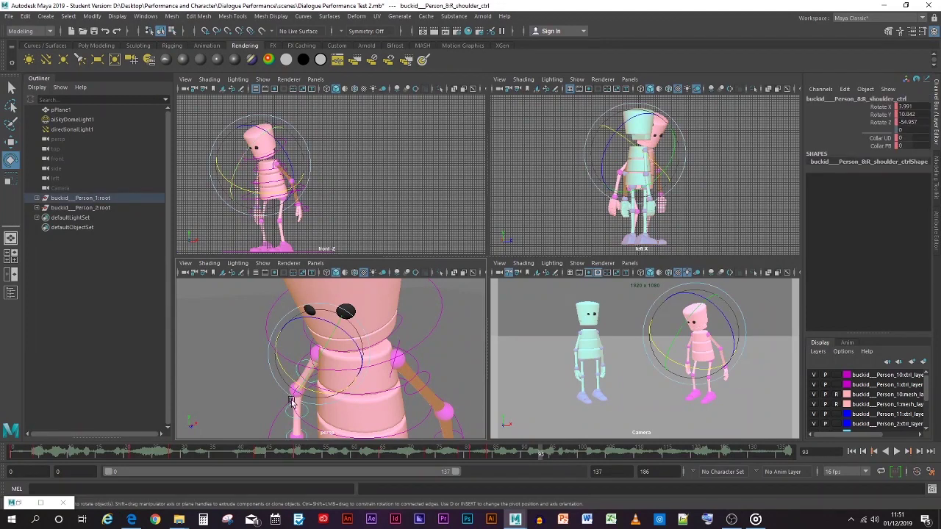
left_click_drag(316, 370, 327, 360)
- Rotate the pink character's left shoulder control to about -11° in Y and -53° in Z at frame 93
left_click(424, 388)
left_click_drag(424, 388, 376, 362)
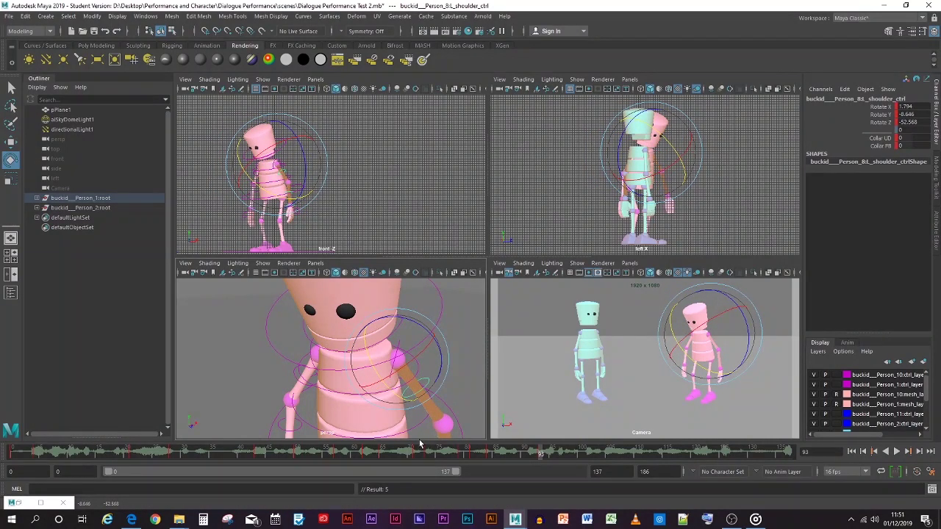
left_click_drag(375, 360, 373, 350)
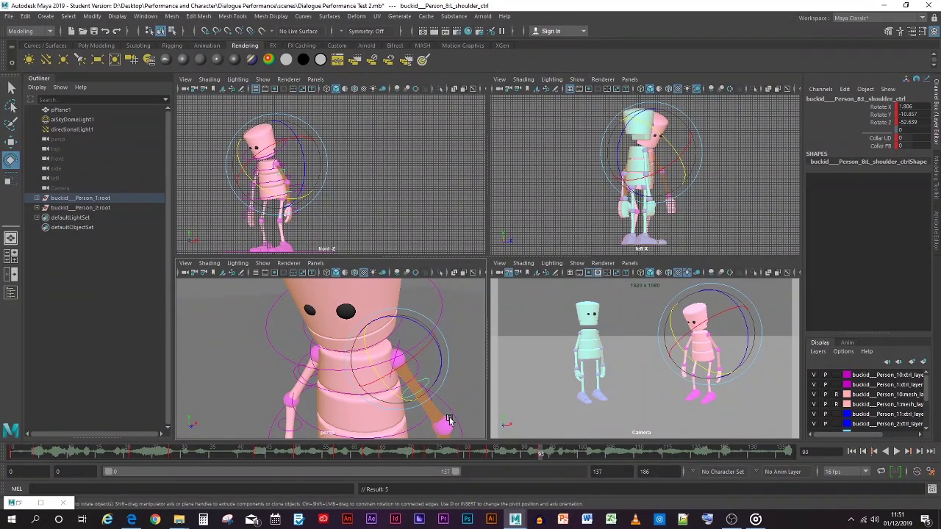
- Rotate the pink character's left elbow control to raise the forearm away from the body, and key it at frame 93
scroll(449, 421, "down", 3)
left_click(404, 425)
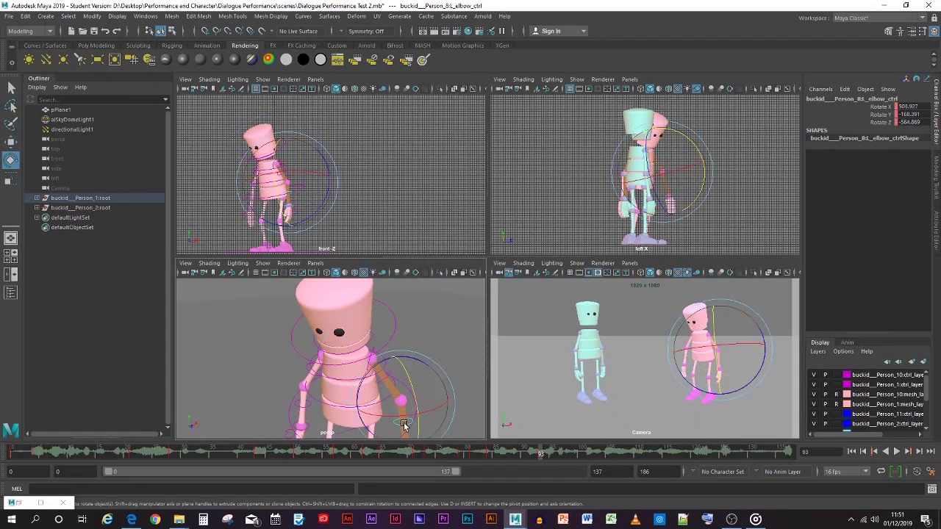
left_click_drag(401, 391, 405, 413)
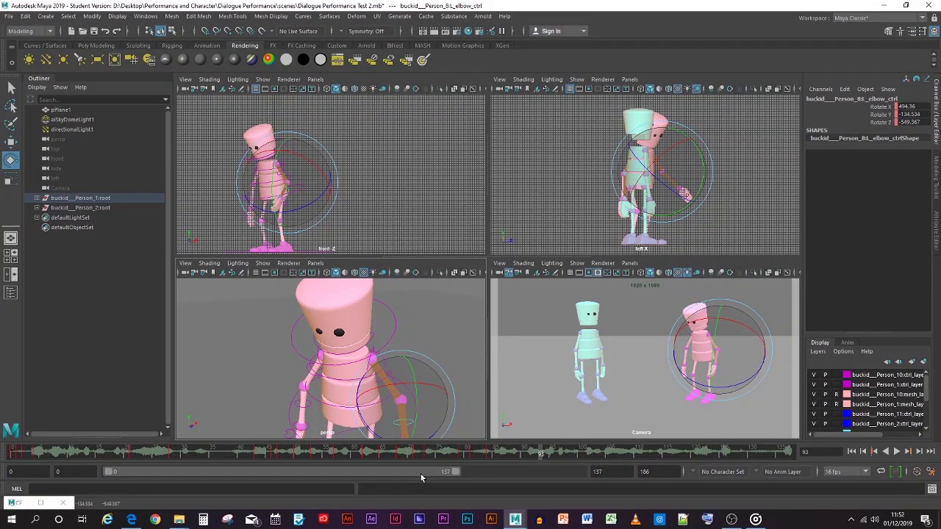
key("s")
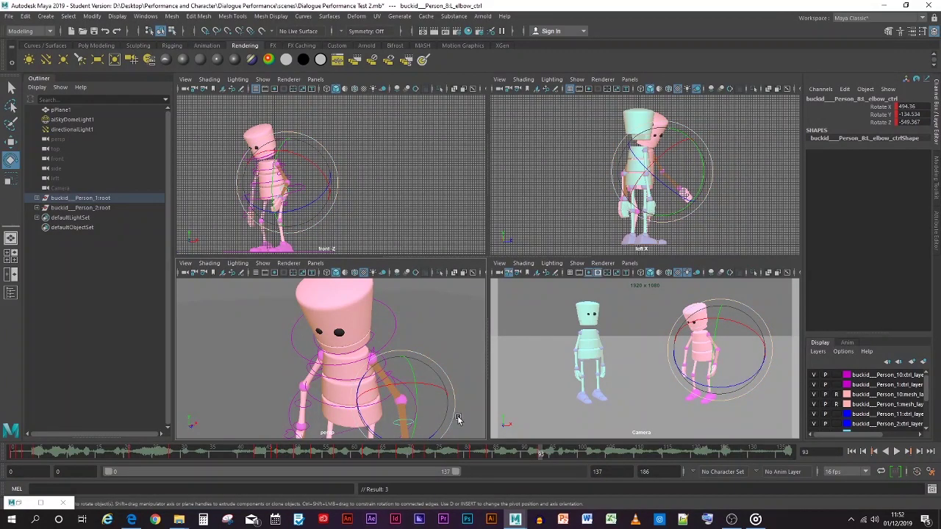
left_click_drag(455, 416, 409, 409)
key("s")
- Swing the pink character's left upper arm further out from the body with its shoulder control at frame 93
left_click(421, 335)
left_click(385, 371)
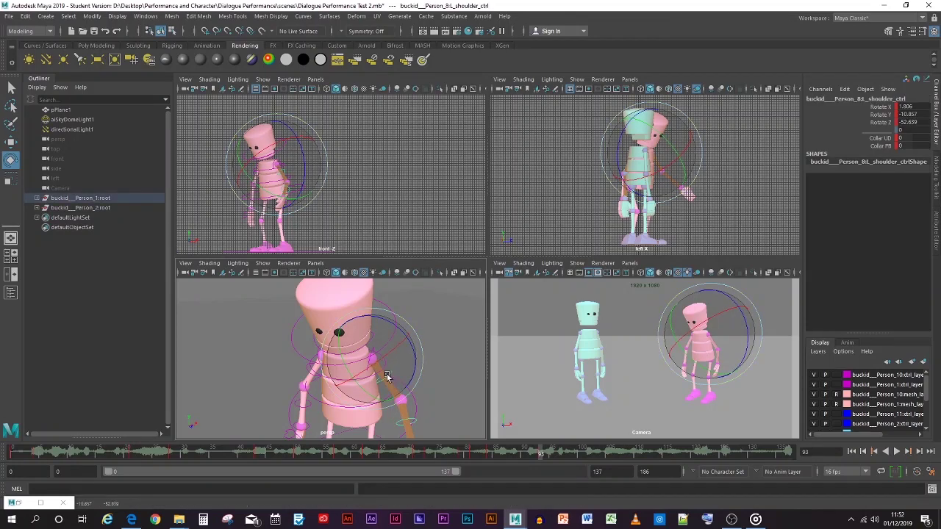
left_click(445, 373)
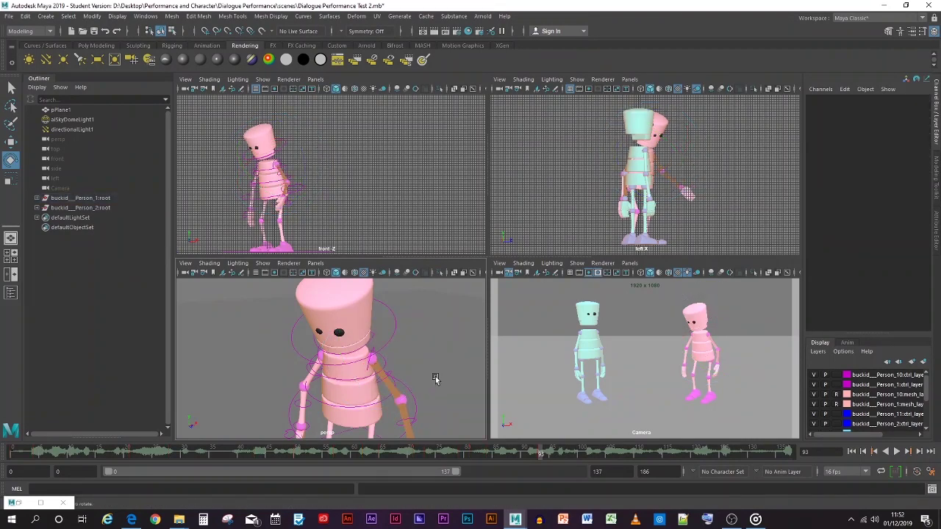
left_click(381, 377)
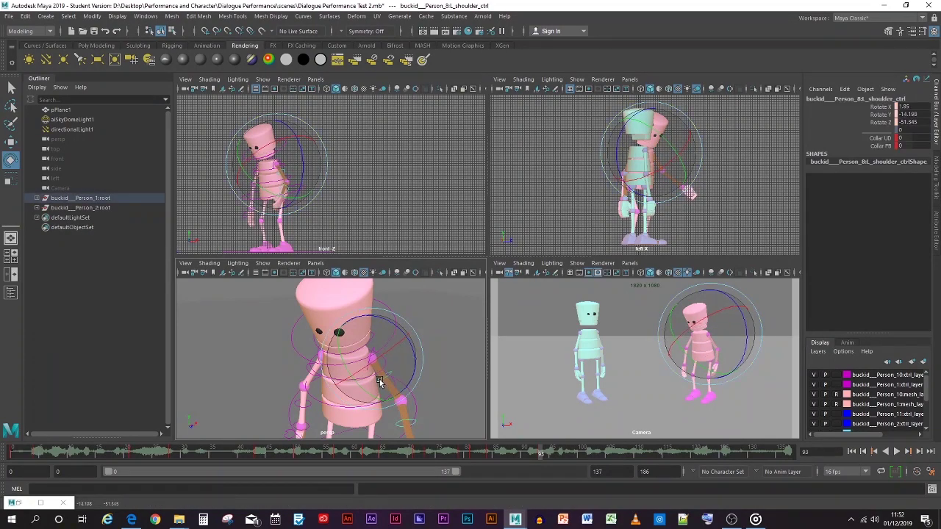
left_click_drag(379, 377, 403, 360)
left_click(421, 385)
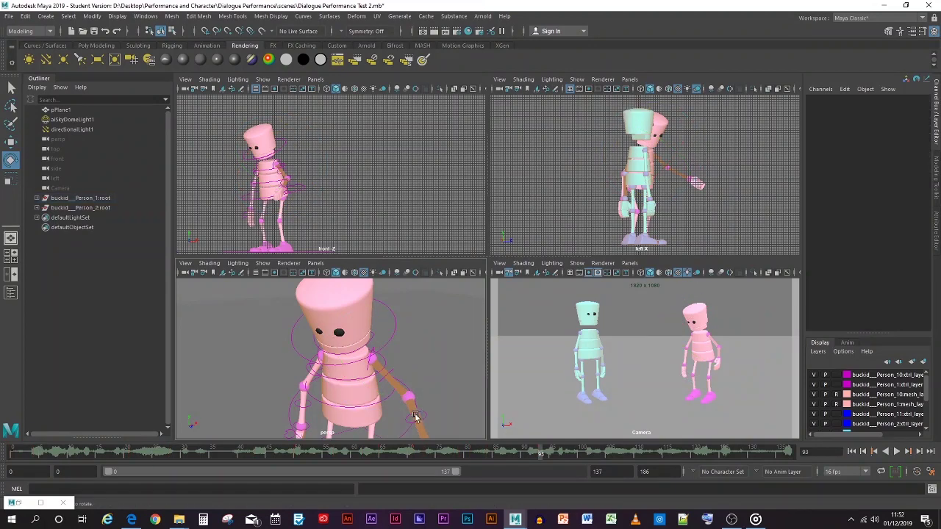
- Rotate the left elbow control to about 519, -176 and -561 in X, Y and Z to lower the forearm, and key it at frame 93
left_click(414, 415)
mouse_move(414, 416)
left_mouse_down()
mouse_move(408, 387)
mouse_move(413, 404)
mouse_move(401, 414)
mouse_move(422, 431)
mouse_move(434, 401)
mouse_move(398, 412)
left_mouse_up()
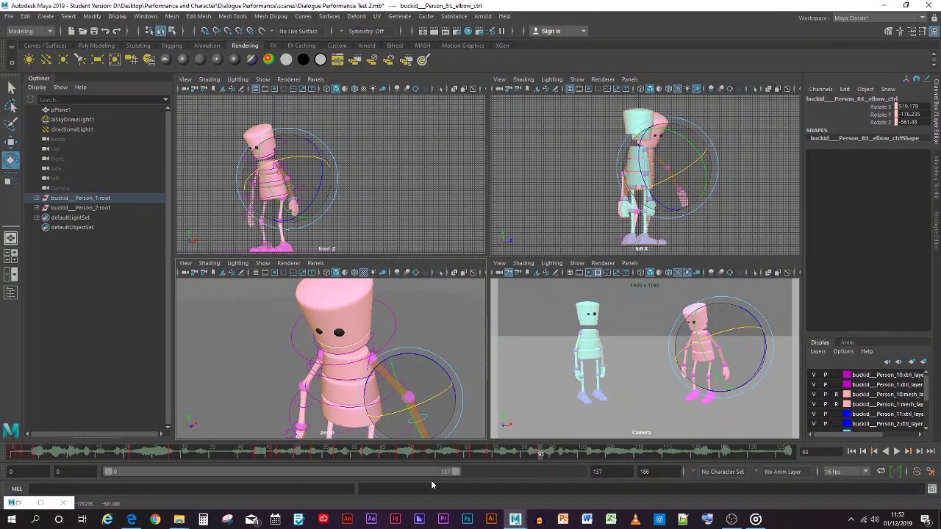
left_click(447, 330)
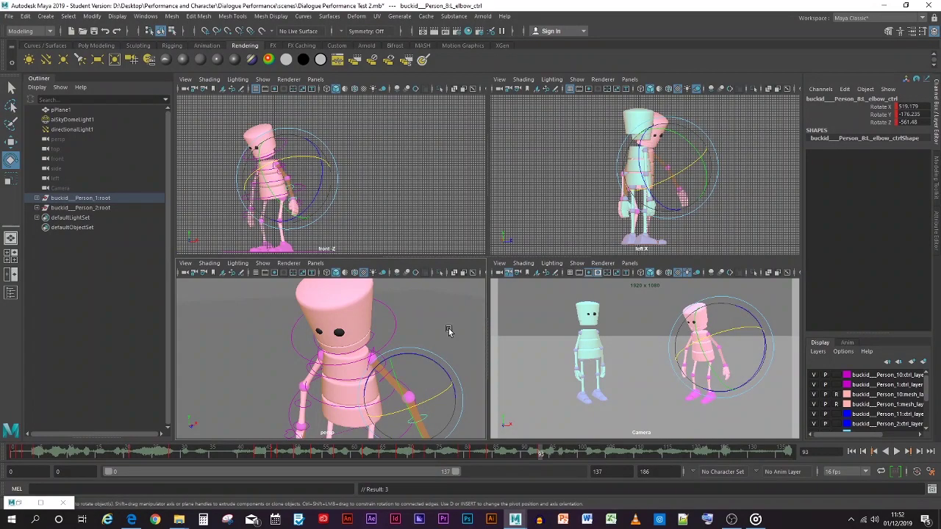
- Rotate the pink character's left shoulder to about 1, -18, -51 and left elbow to about 537, -175, -569 in X, Y and Z at frame 93
left_click(378, 383)
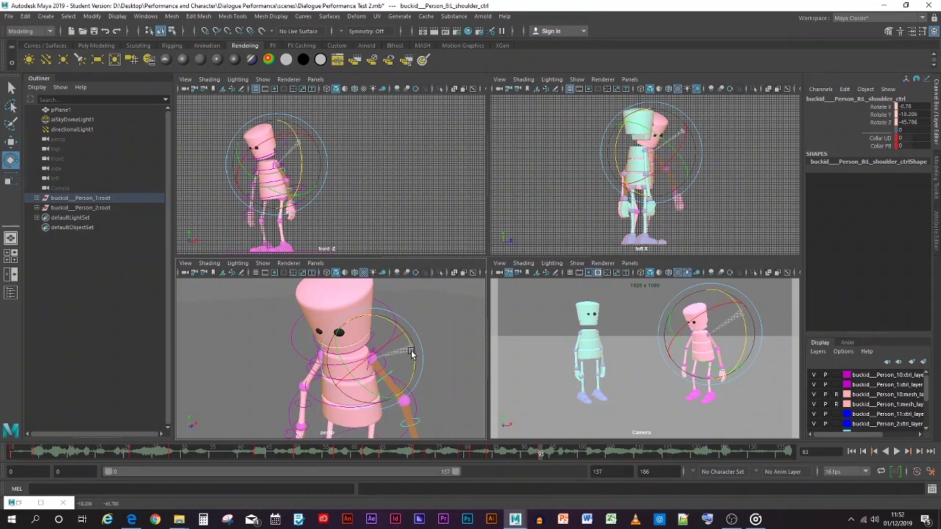
left_click_drag(411, 353, 409, 362)
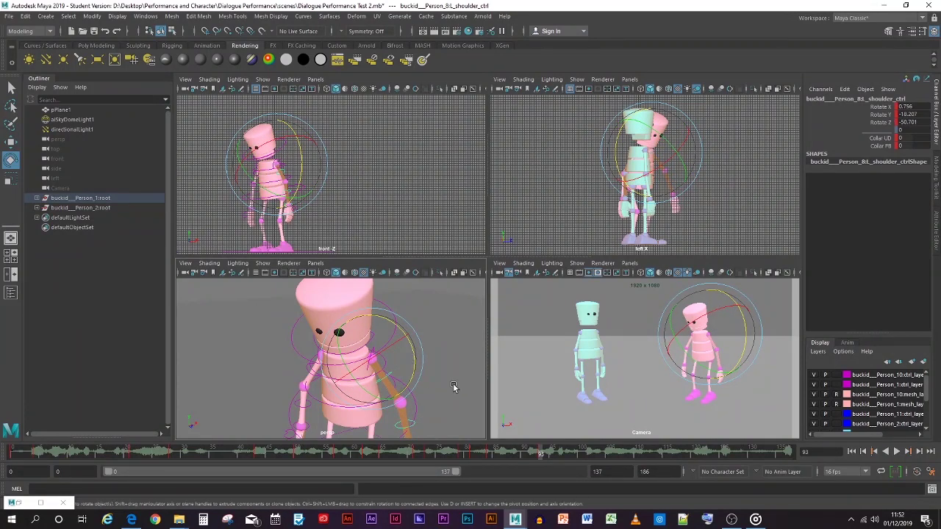
left_click(419, 430)
left_click(424, 431)
left_click_drag(427, 430, 418, 434)
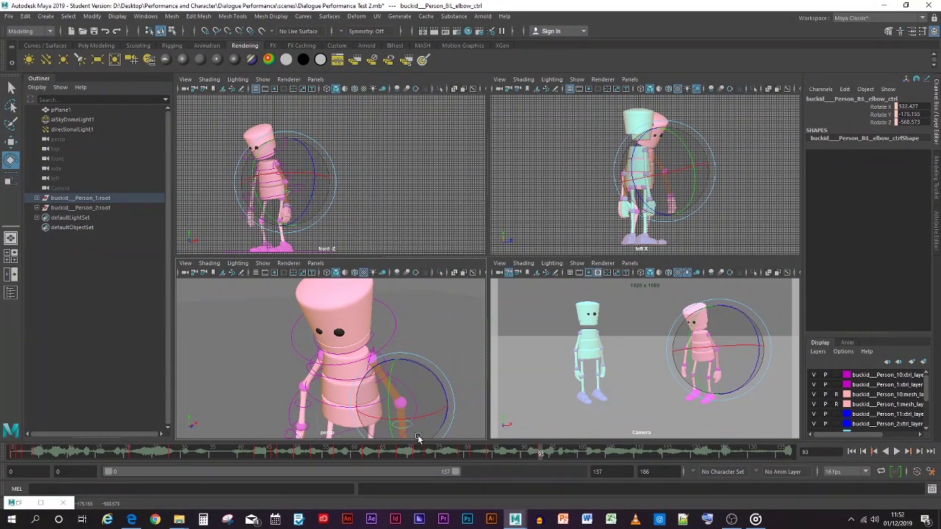
left_click(465, 360)
- Play back and scrub the animation with the dialogue from the opening gestures through frame 95 to review the pink character's performance
key("alt+v")
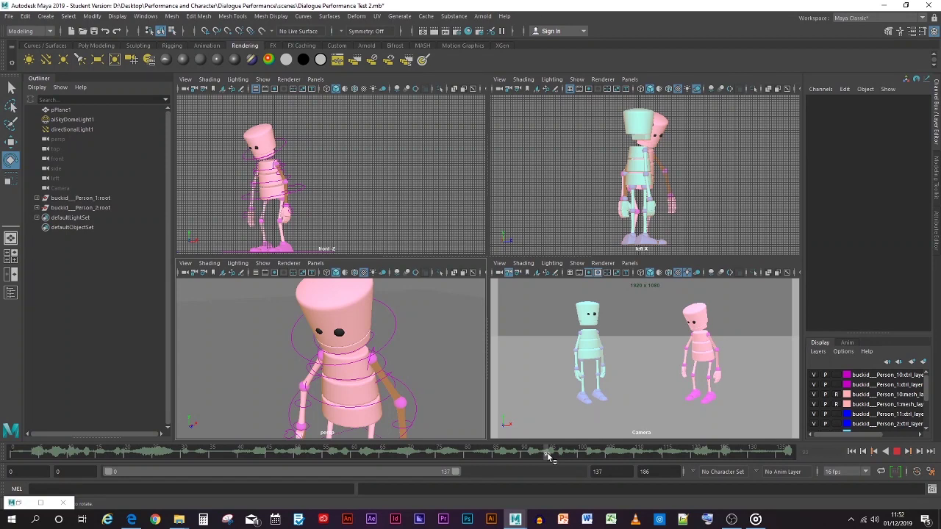
mouse_move(548, 458)
left_mouse_down()
mouse_move(411, 453)
mouse_move(548, 455)
left_mouse_up()
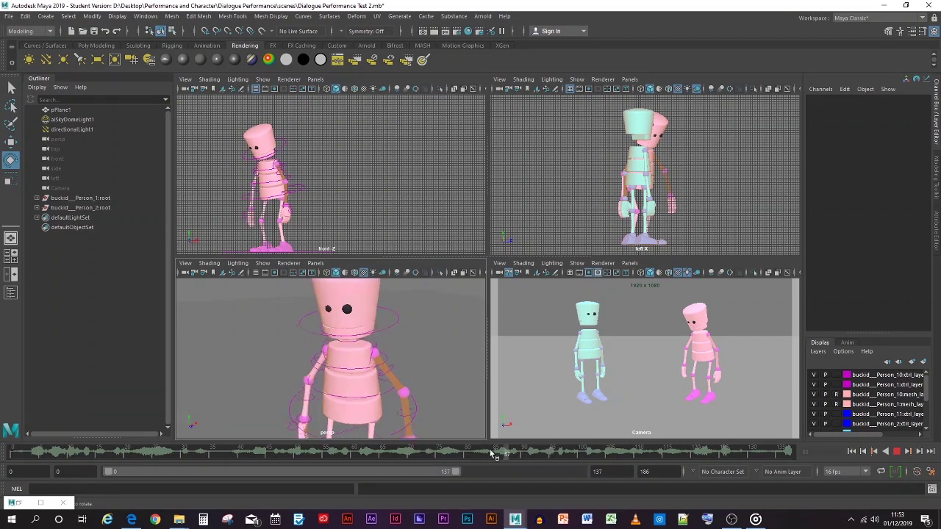
left_click(26, 454)
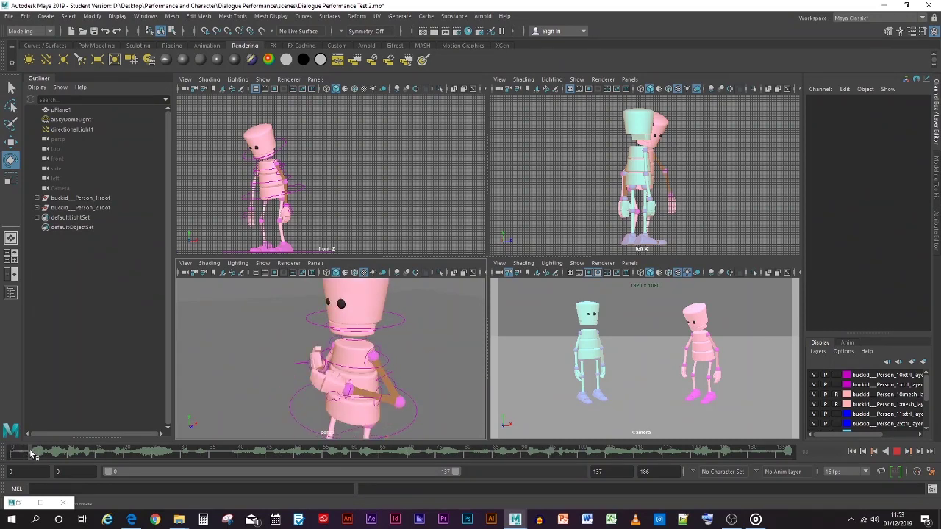
key("alt+v")
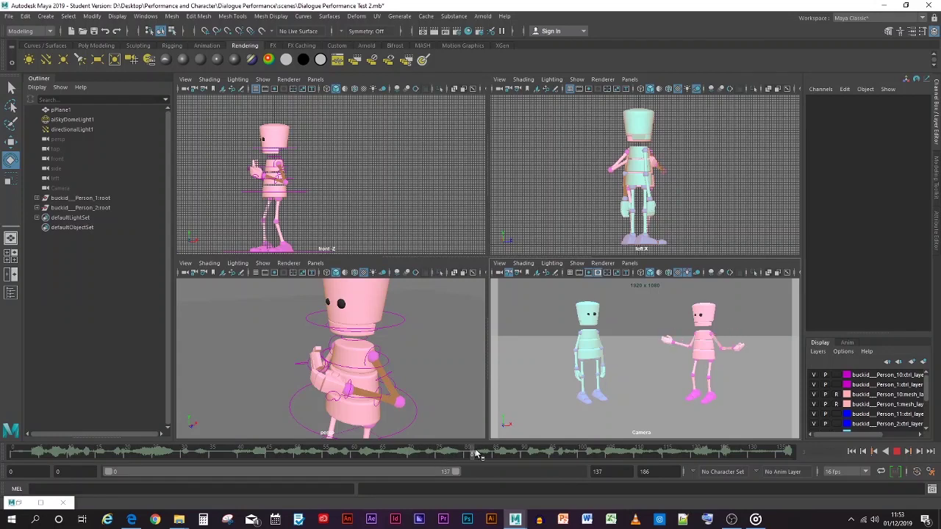
left_click(551, 454)
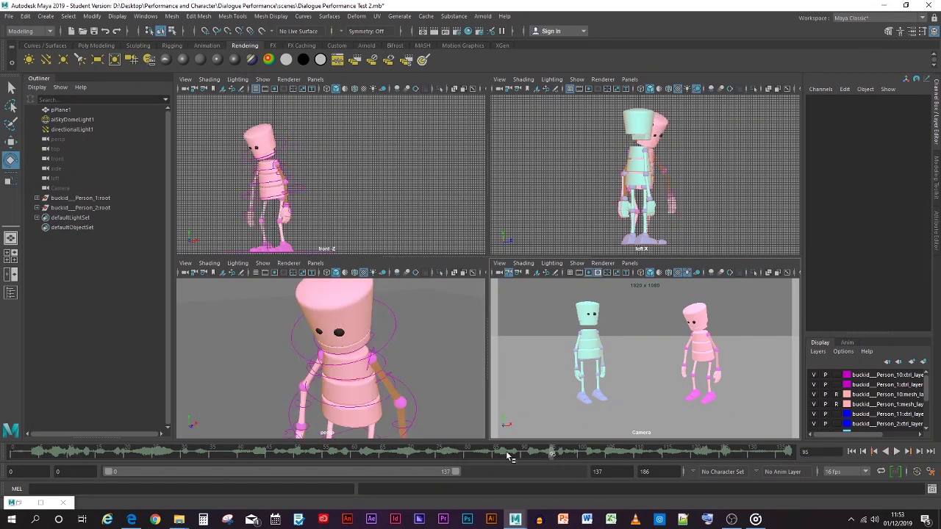
- Rotate the pink character's head control to about 17, -27 and -8 in X, Y and Z, and key it at frame 96
left_click(379, 351)
key("alt+v")
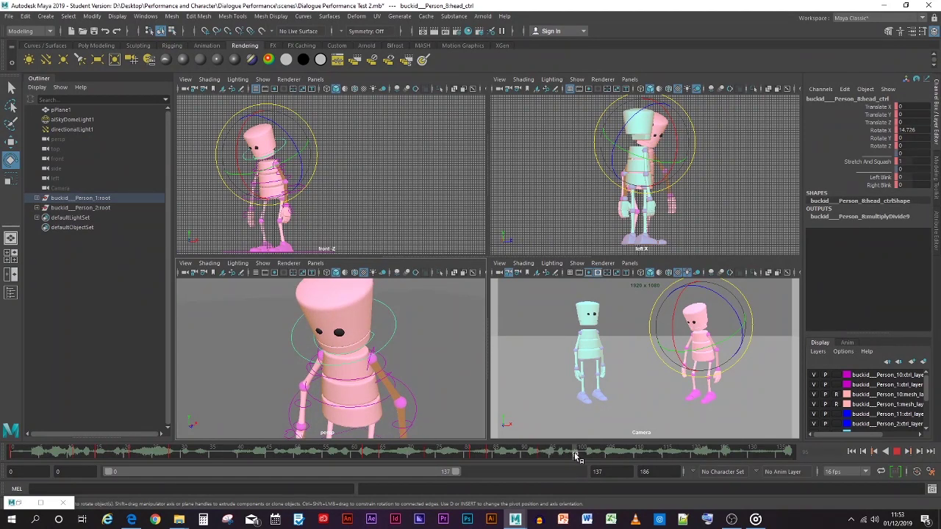
left_click_drag(575, 456, 558, 457)
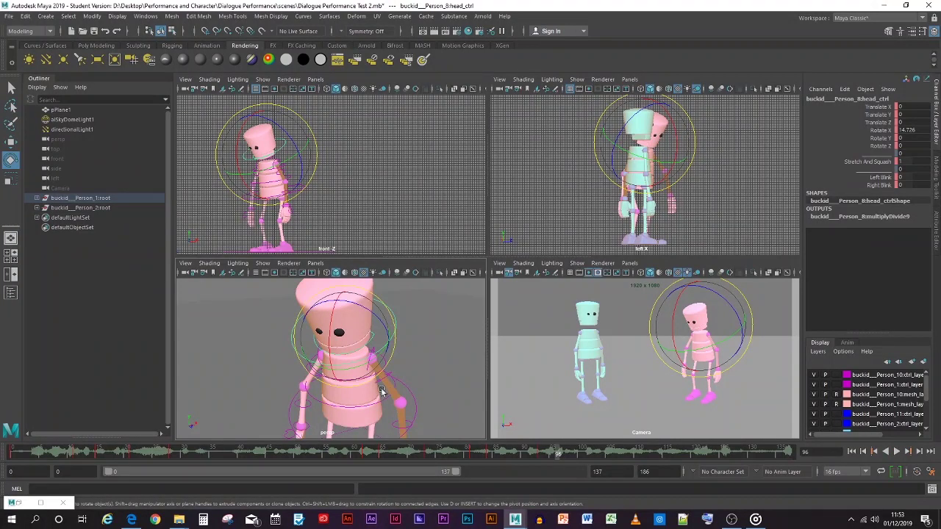
left_click_drag(359, 365, 333, 363)
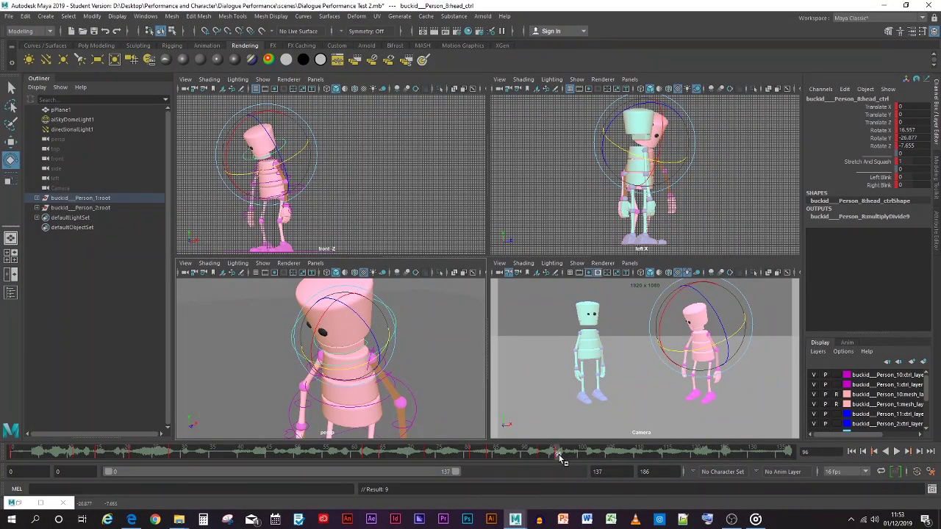
- Turn the pink character's head the opposite way to about 16, 23 and 6 in X, Y and Z, and key it at frame 100
left_click_drag(560, 457, 581, 457)
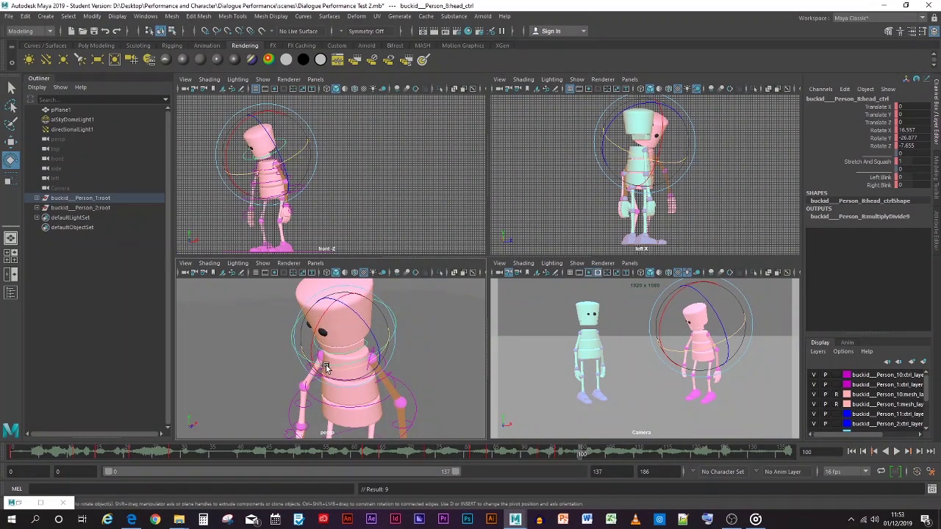
left_click_drag(326, 367, 369, 360)
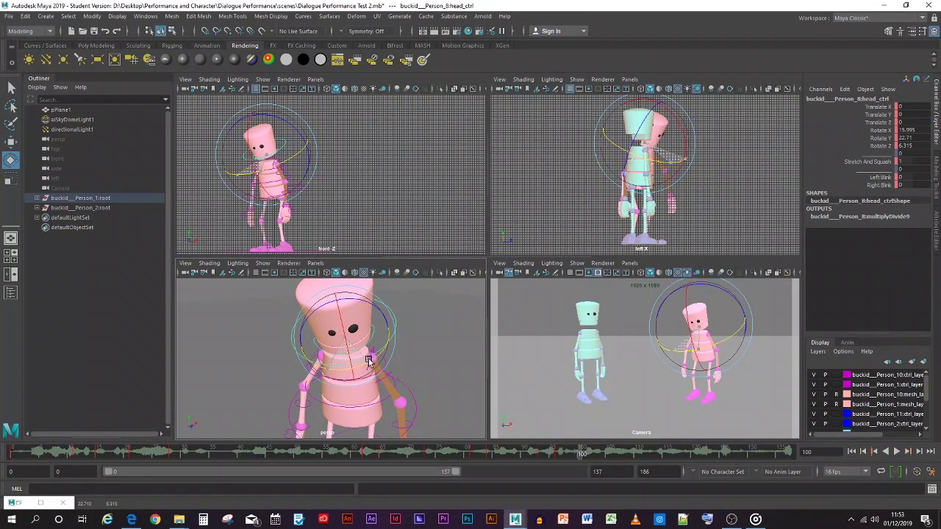
key("s")
- Shift the head control's keys at frames 96 and 100 three frames forward in time, and replay the head turn
key("alt+v")
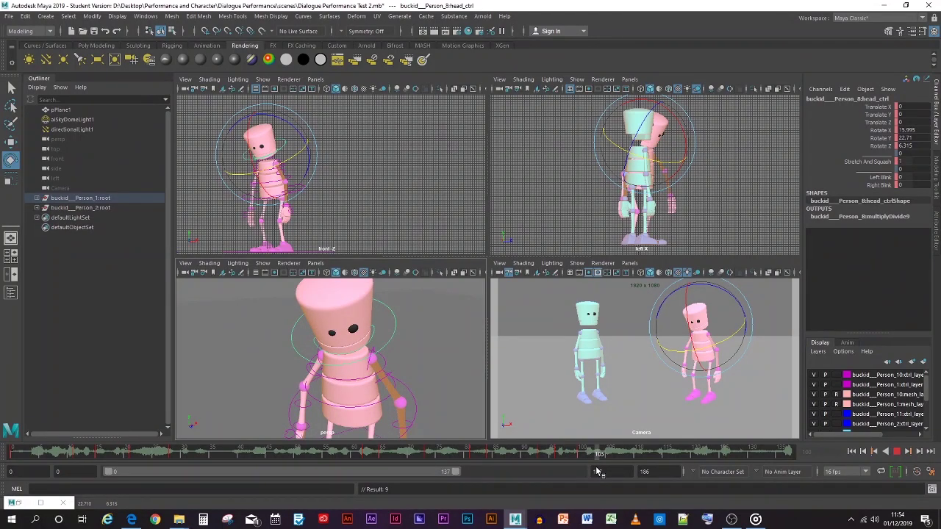
left_click_drag(598, 470, 580, 453)
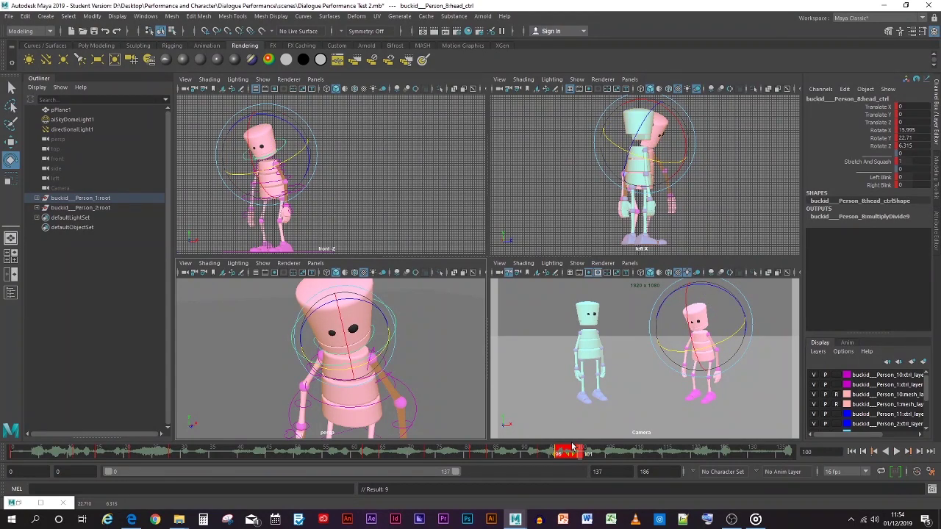
left_click_drag(570, 452, 639, 455)
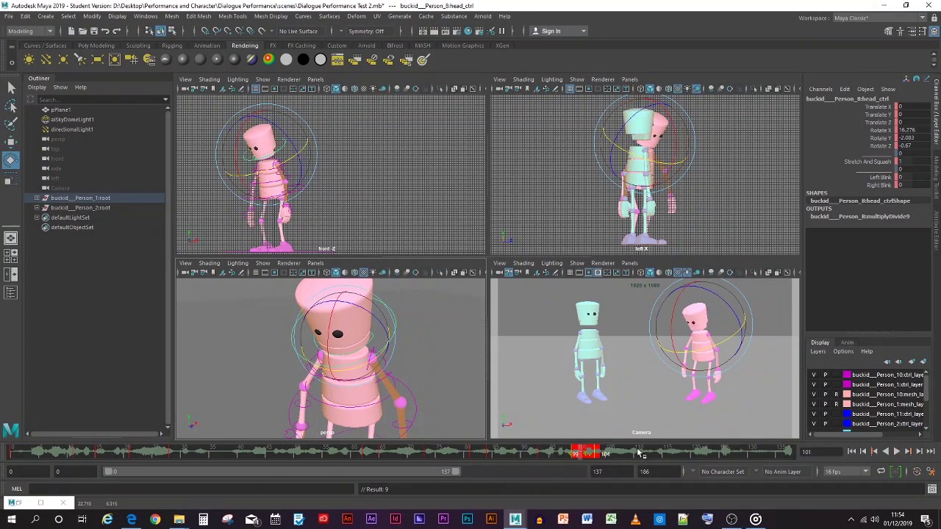
left_click(558, 453)
key("alt+v")
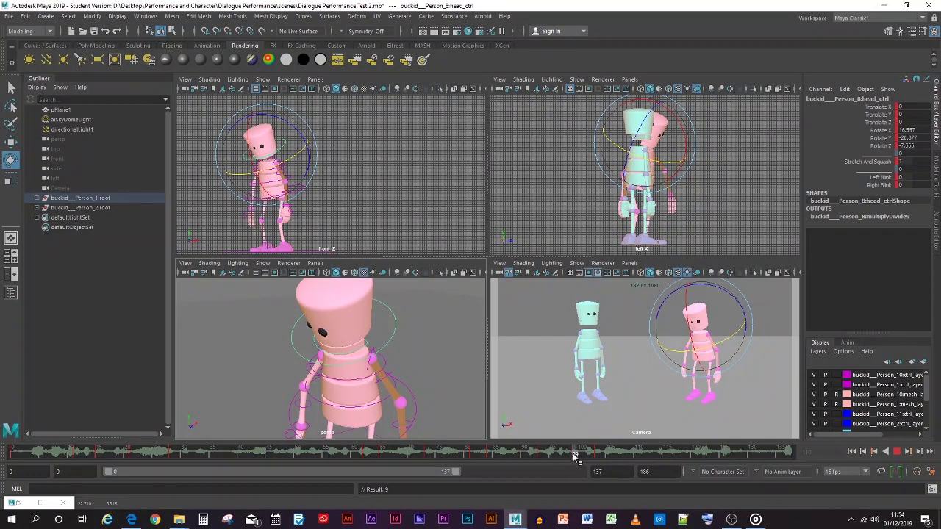
- Move the head control's key at frame 103 a few frames forward in time to slow the turn
left_click(598, 454)
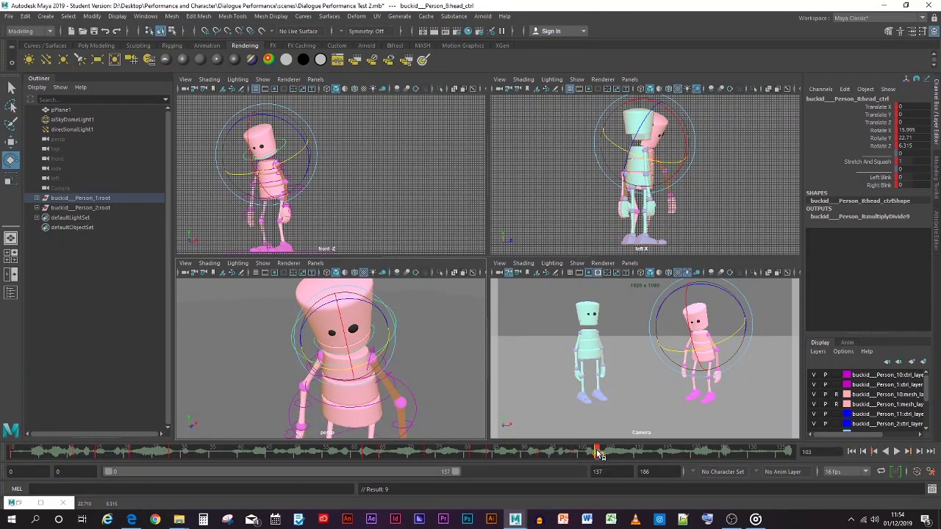
double_click(599, 453)
left_click(602, 453)
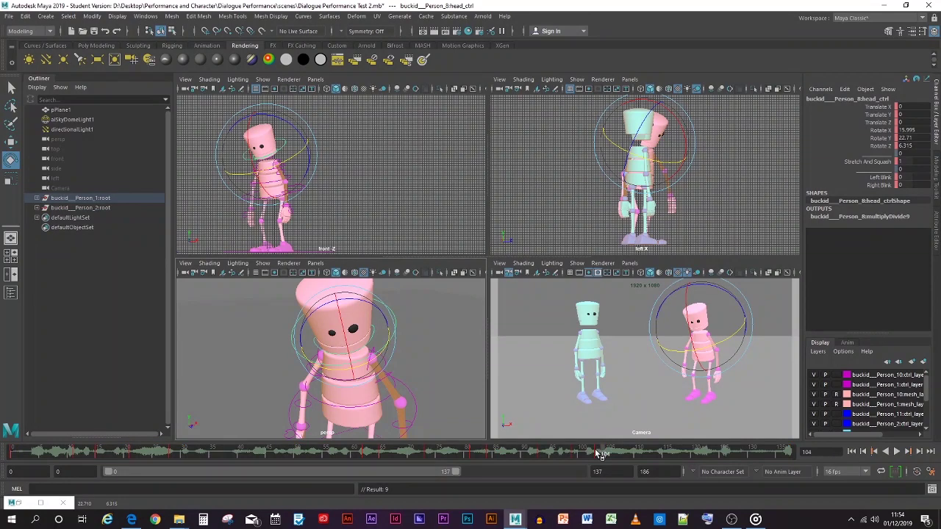
left_click(598, 453)
key("alt+v")
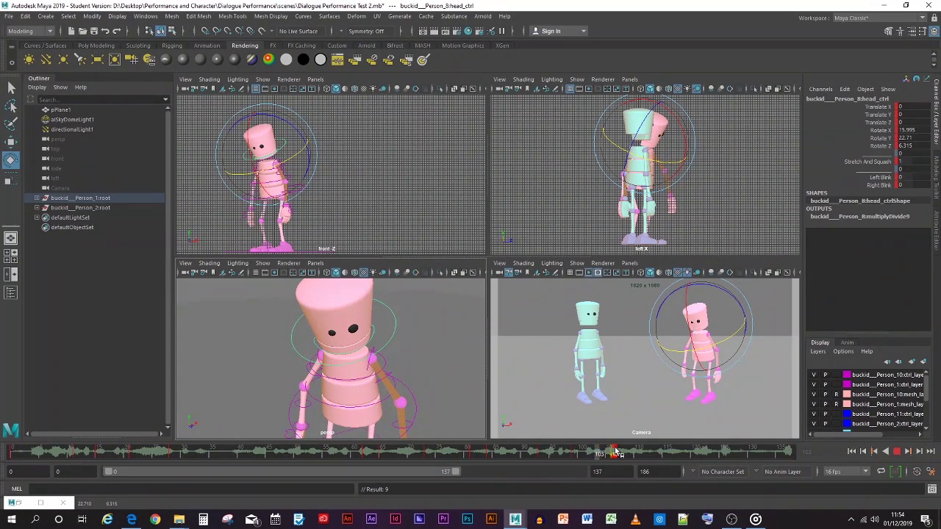
- Rotate the pink character's head control to about 15, -15 and -4 in X, Y and Z, and key it at frame 112
mouse_move(615, 453)
left_mouse_down()
mouse_move(500, 456)
mouse_move(623, 457)
left_mouse_up()
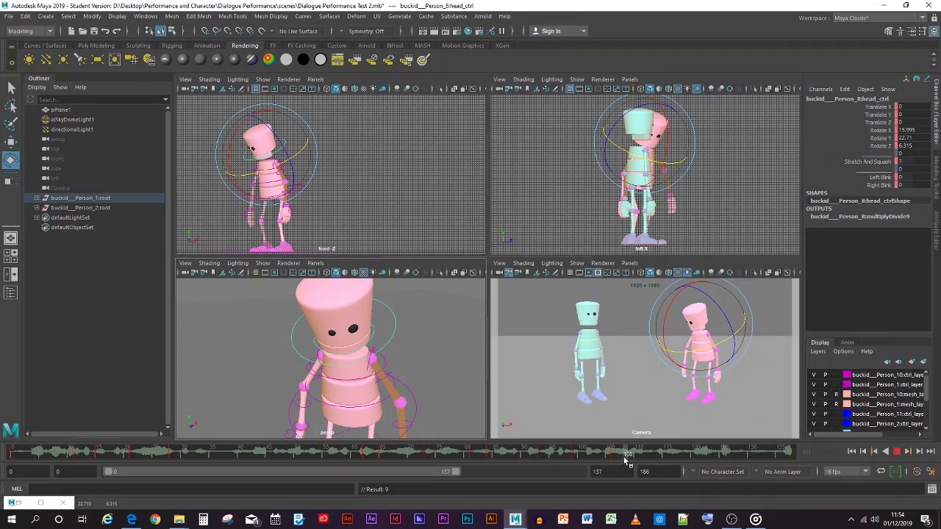
left_click_drag(624, 458, 649, 461)
left_click_drag(379, 355, 344, 360)
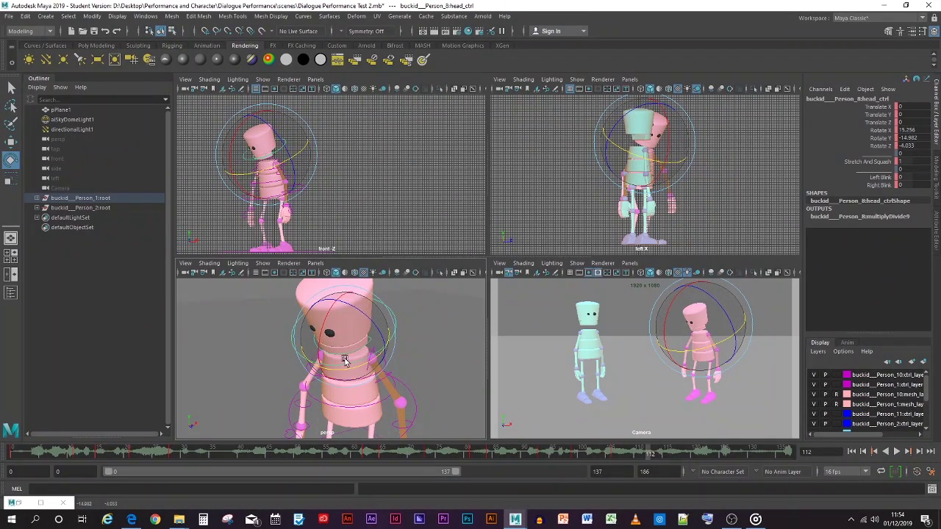
key("s")
- Raise the pink character's head to about -12, -8 and -5 in X, Y and Z, and key it at frame 112
key("alt+v")
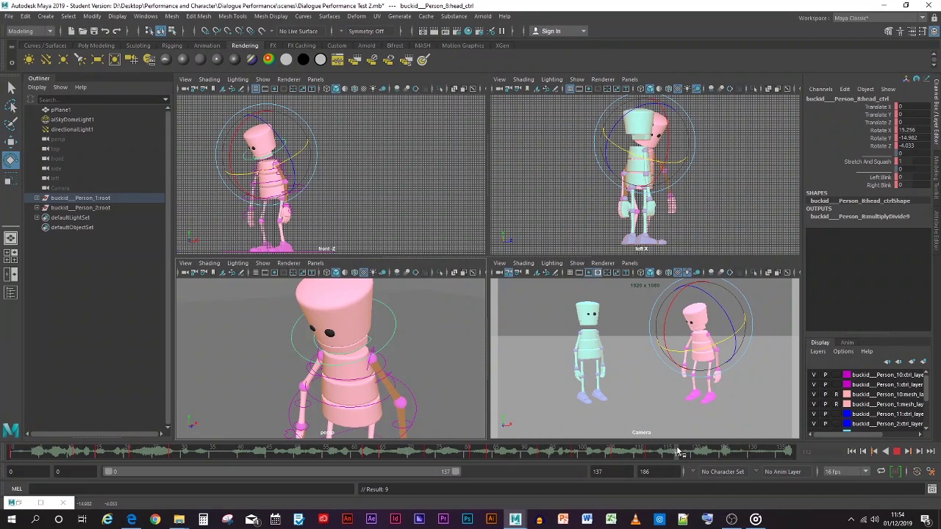
mouse_move(678, 453)
left_mouse_down()
mouse_move(526, 465)
mouse_move(633, 463)
mouse_move(575, 463)
mouse_move(573, 454)
mouse_move(652, 455)
mouse_move(638, 456)
left_mouse_up()
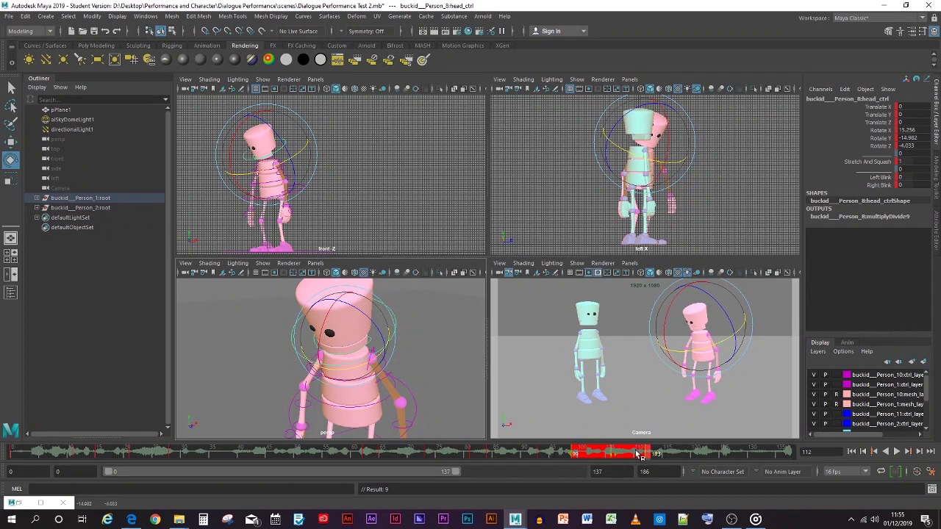
mouse_move(684, 455)
left_mouse_down()
mouse_move(490, 458)
mouse_move(644, 453)
left_mouse_up()
left_click_drag(323, 339, 323, 366)
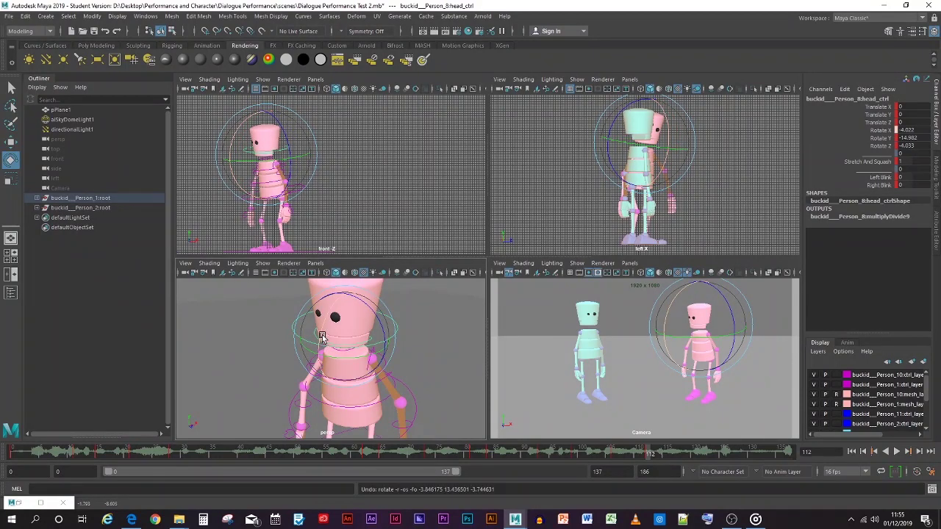
key("ctrl+z")
left_click_drag(327, 345, 336, 336)
key("s")
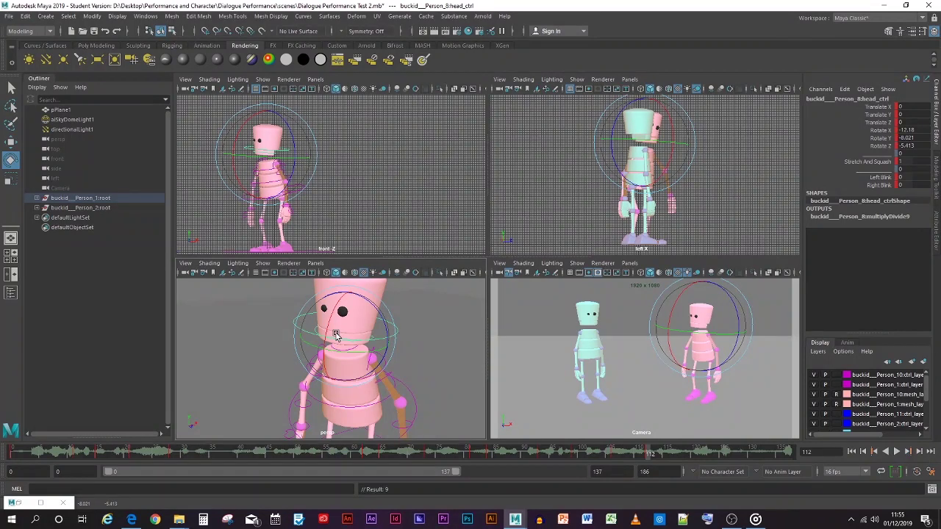
- Play back the animation from the start with the dialogue, and check the pink character's head pose at frame 112
left_click_drag(649, 454, 157, 451)
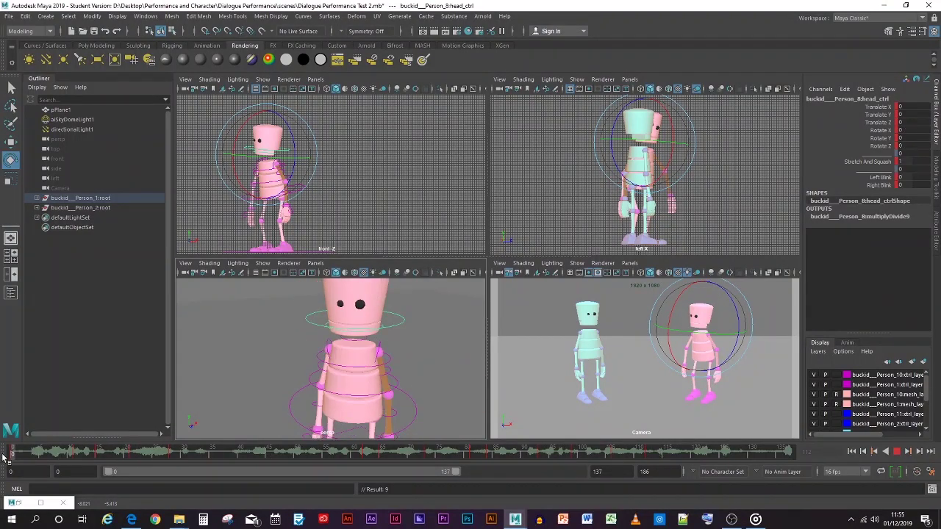
left_click(536, 376)
left_click(897, 451)
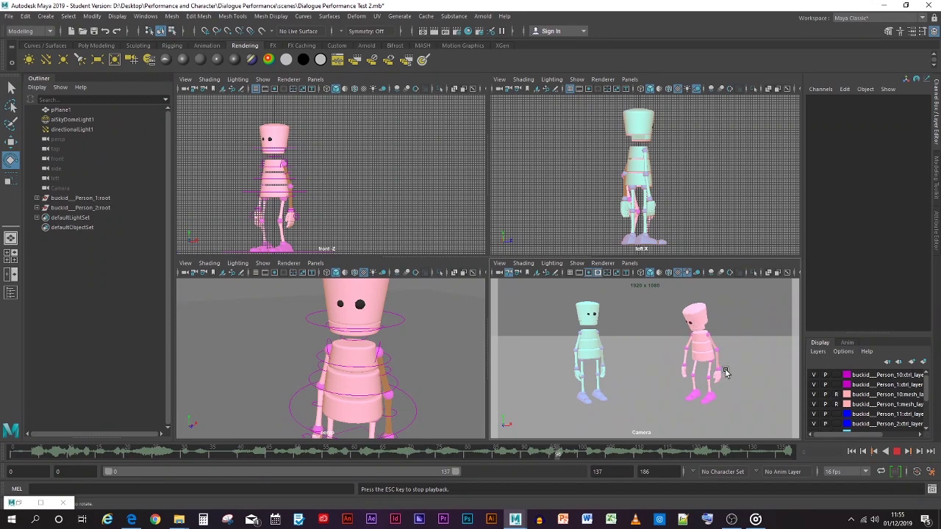
left_click(896, 452)
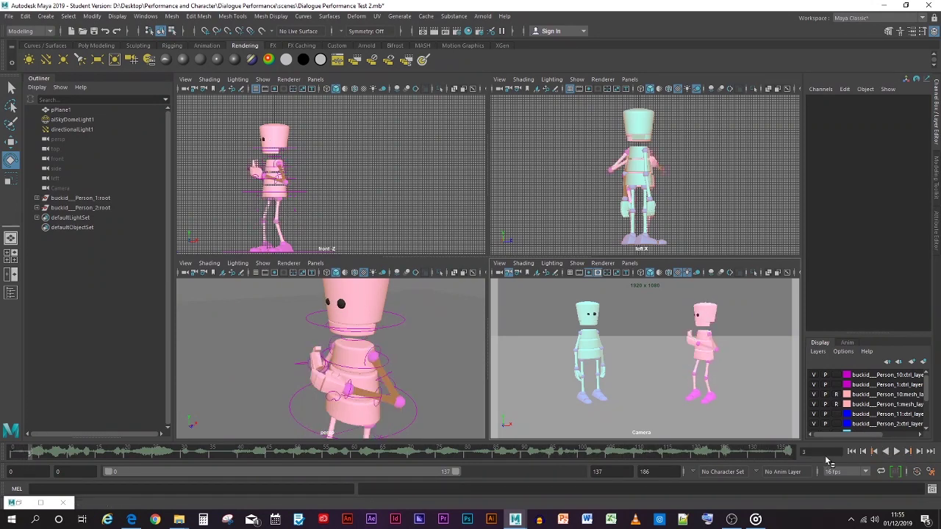
key("alt+v")
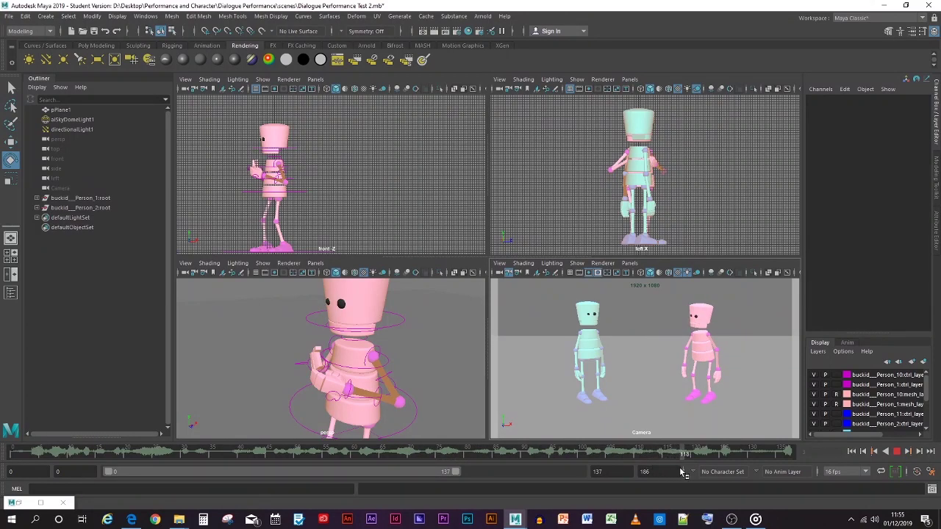
key("alt+v")
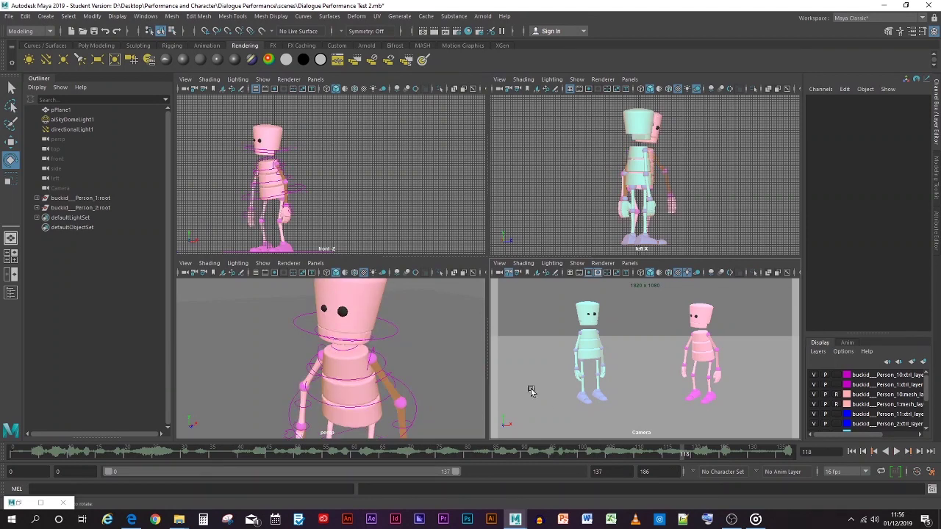
left_click(389, 338)
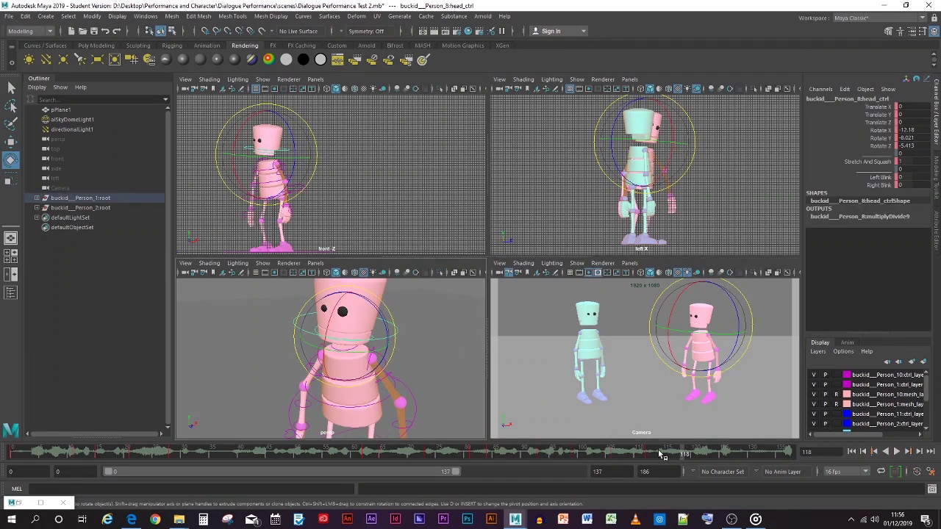
mouse_move(660, 456)
left_mouse_down()
mouse_move(572, 453)
mouse_move(657, 457)
mouse_move(648, 457)
left_mouse_up()
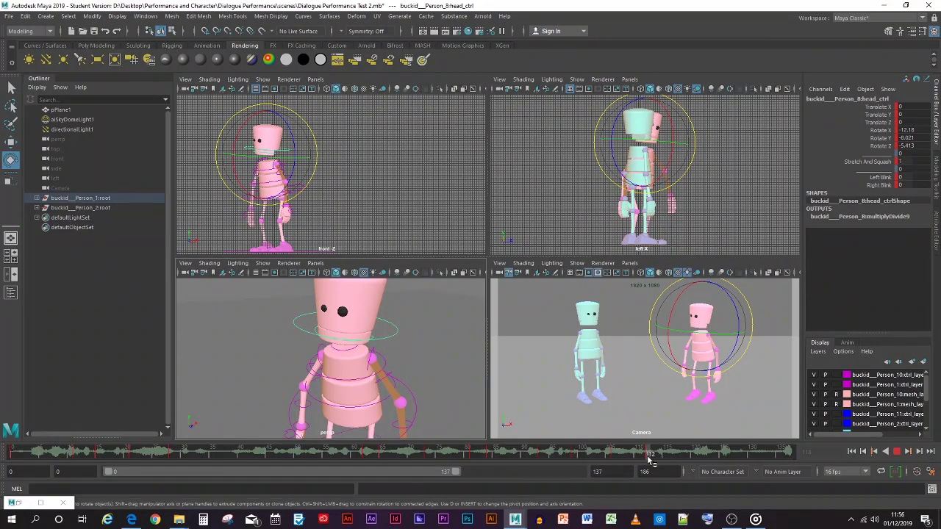
mouse_move(650, 461)
left_mouse_down()
mouse_move(687, 461)
mouse_move(650, 456)
left_mouse_up()
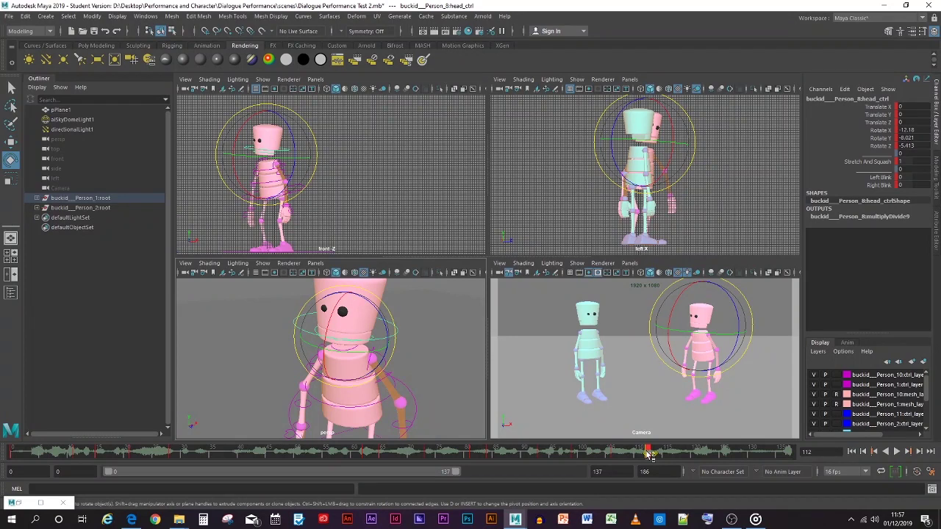
left_click(639, 389)
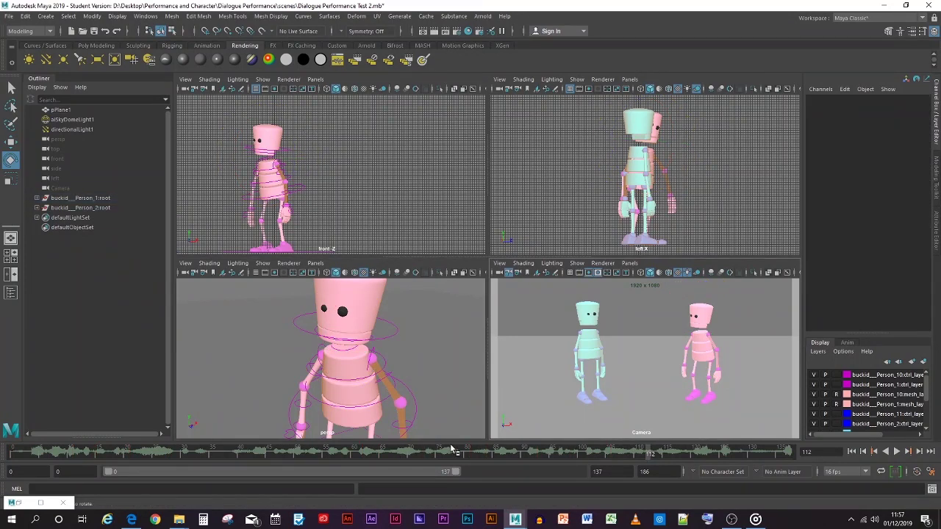
- Scrub the dialogue around frames 112 to 114 and check the pink character's head and right shoulder pose
mouse_move(452, 449)
left_mouse_down()
mouse_move(383, 451)
mouse_move(662, 457)
left_mouse_up()
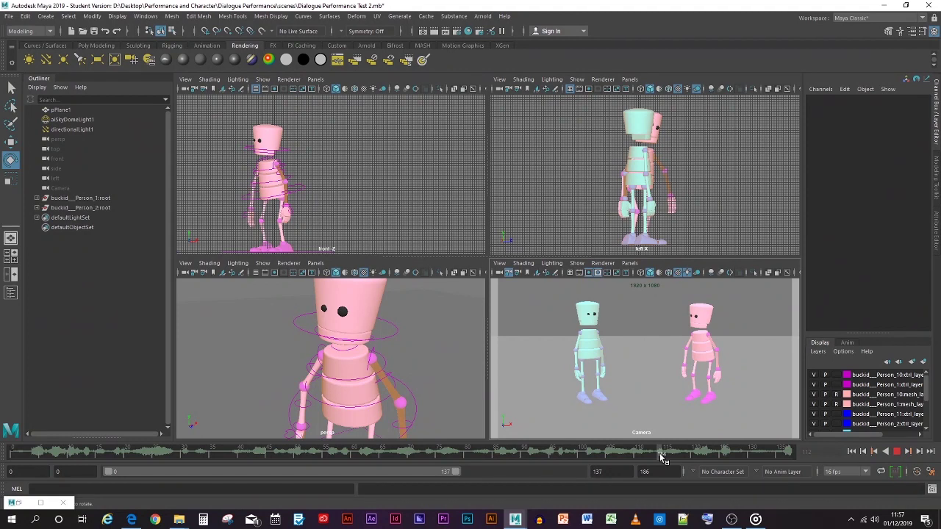
left_click(661, 455)
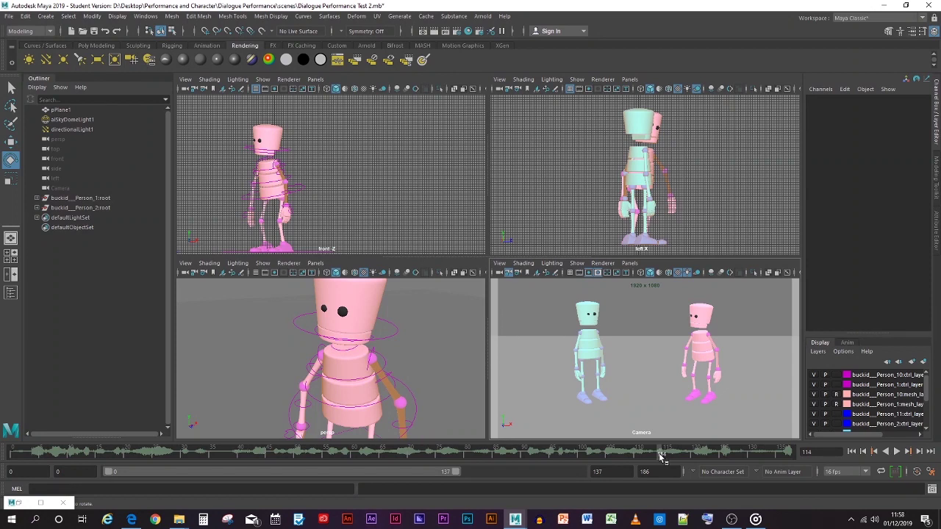
left_click(392, 336)
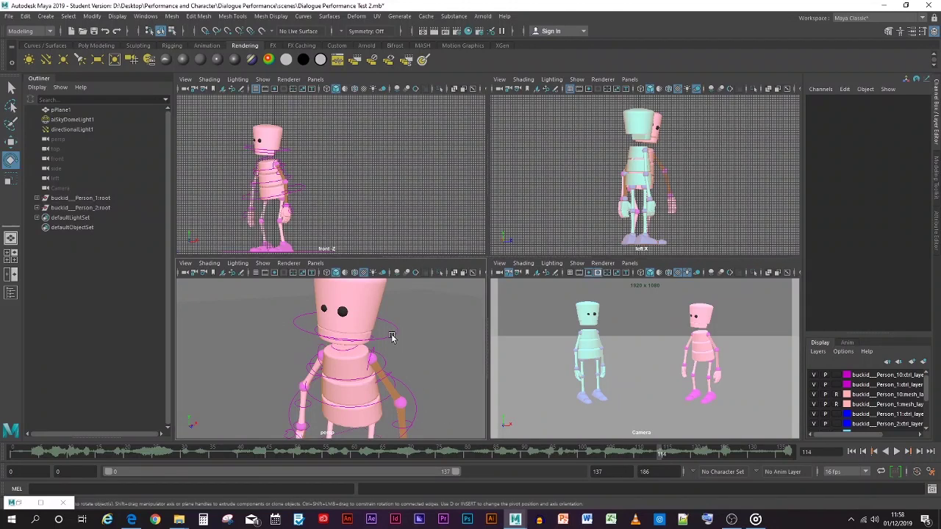
left_click_drag(659, 449, 650, 449)
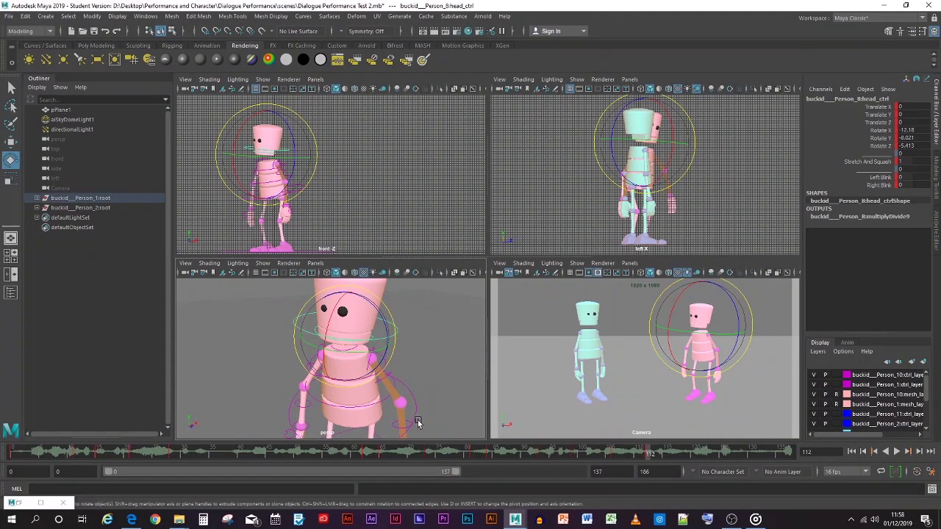
left_click(290, 378)
left_click(311, 376)
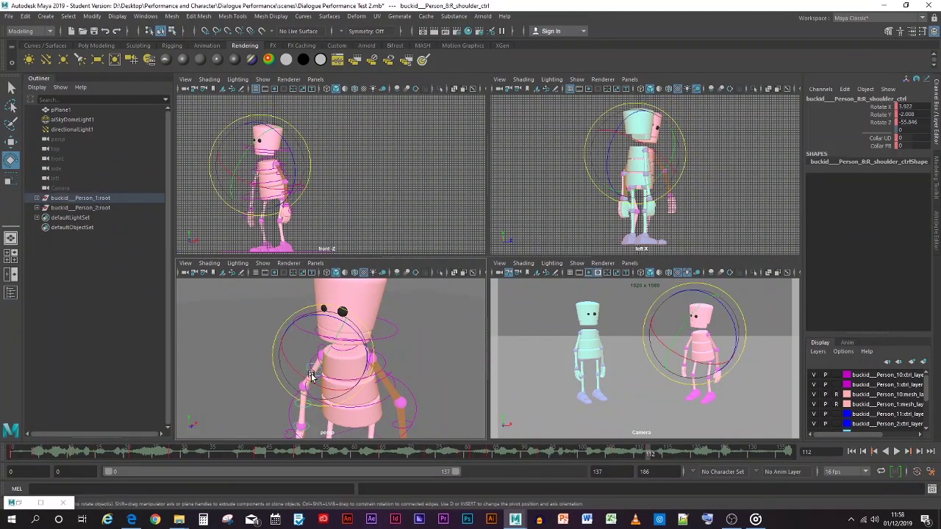
left_click(381, 340)
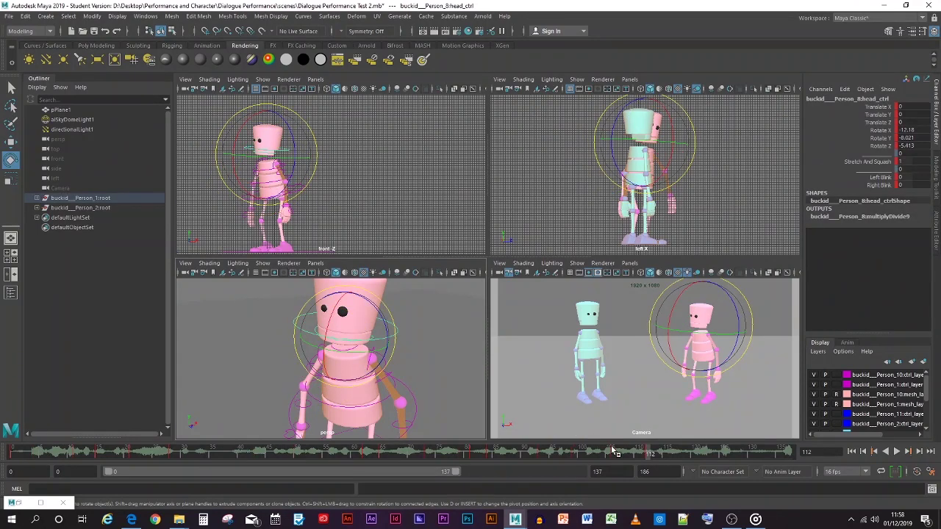
- Key all of the pink character's controls at frame 106 to hold the pose before the arm gesture
left_click(621, 454)
key("alt+v")
key("alt+v")
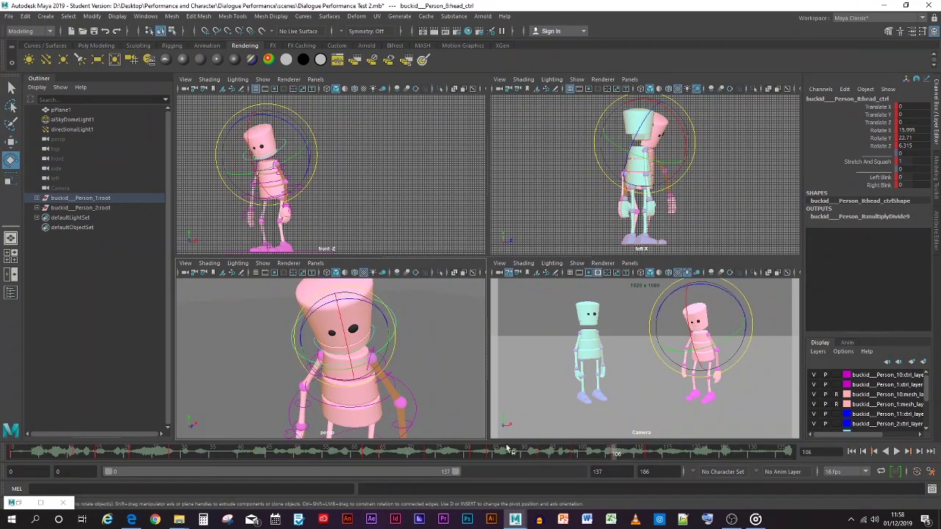
scroll(276, 381, "down", 2)
scroll(276, 381, "down", 2)
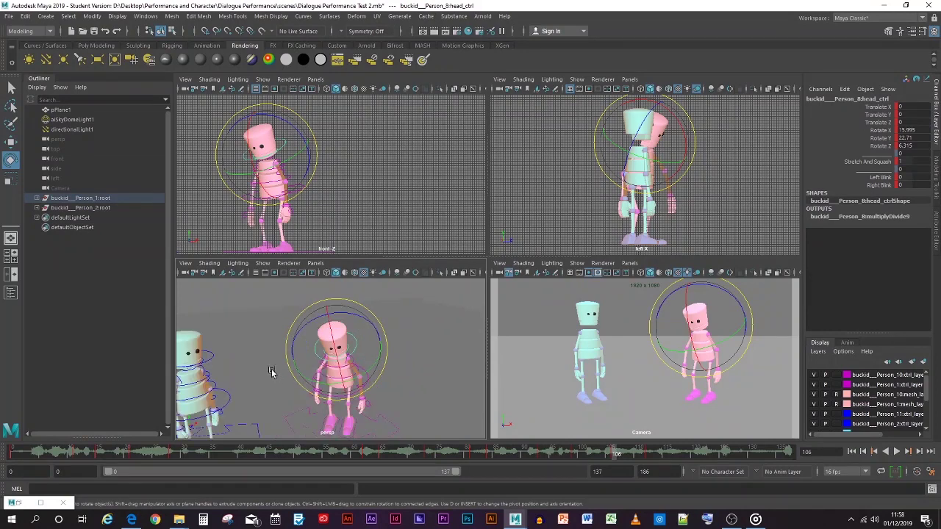
left_click_drag(277, 293, 407, 429)
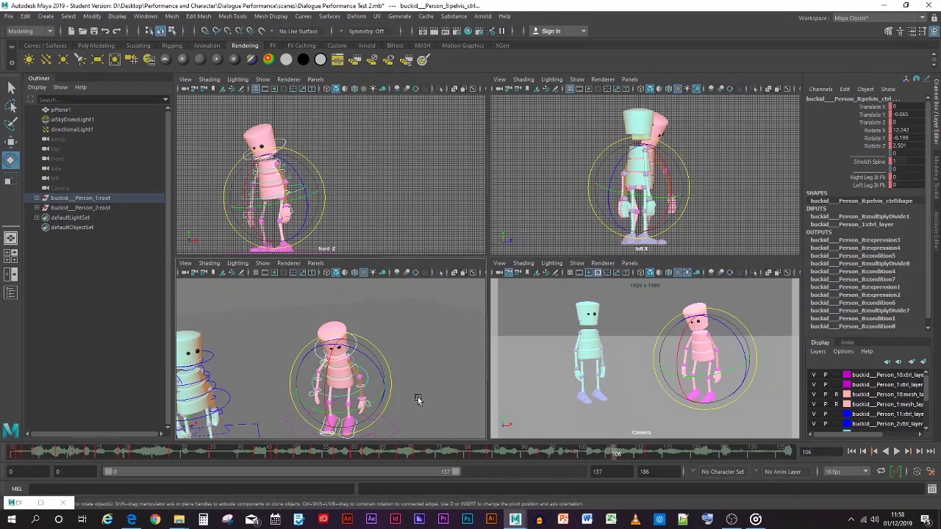
key("alt+period")
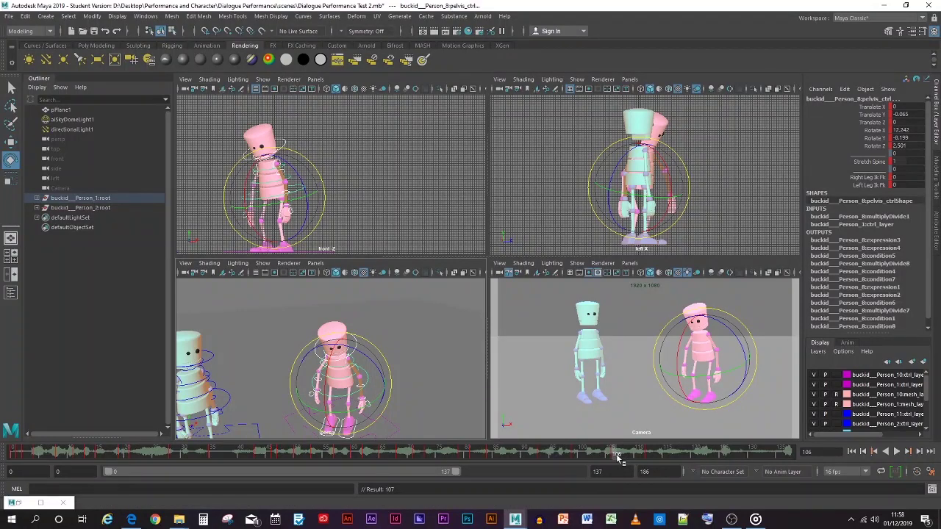
- Rotate the pink character's right shoulder to about -110, -61 and -3 in X, Y and Z at frame 112, and key it
key("alt+v")
key("alt+v")
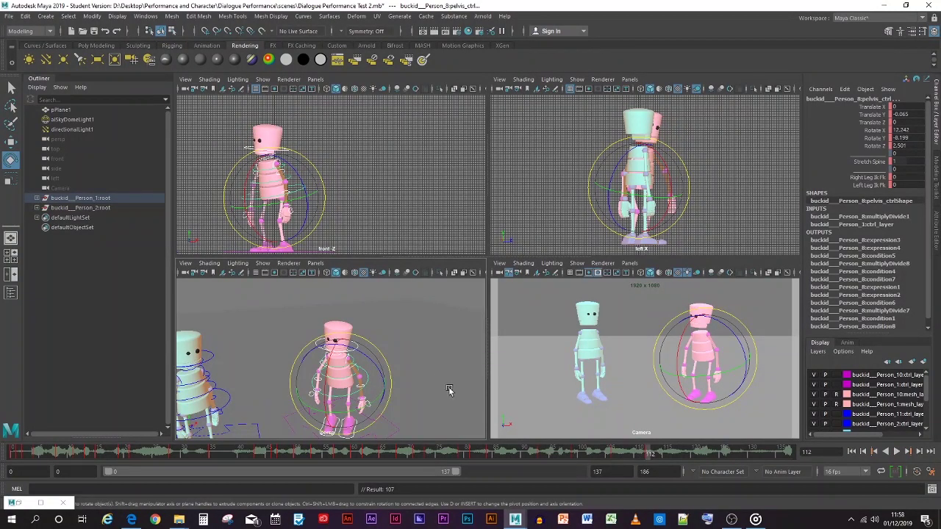
left_click(247, 387)
scroll(247, 386, "up", 5)
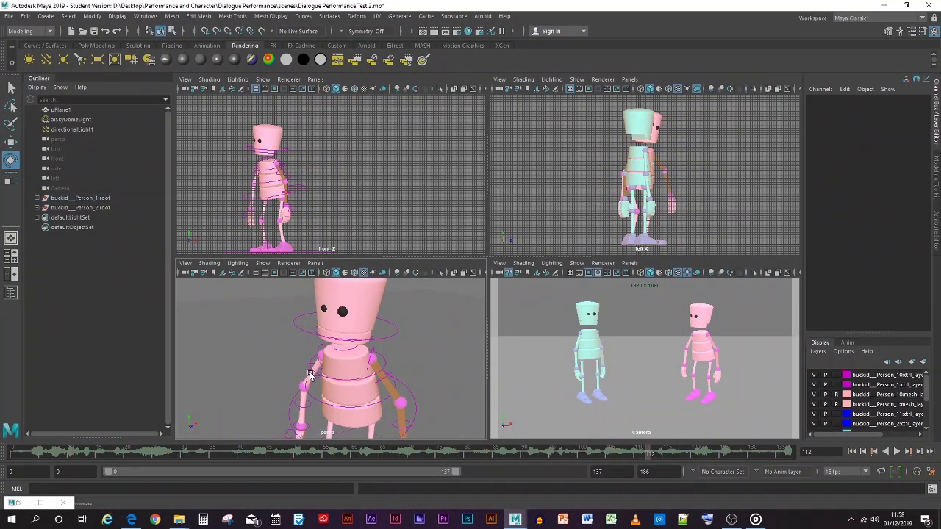
left_click(311, 369)
left_click_drag(318, 356, 303, 330)
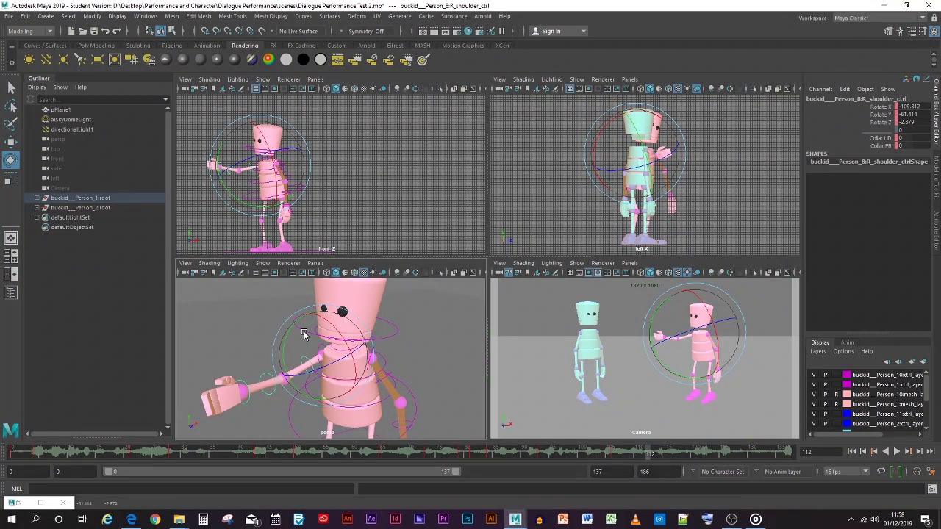
key("s")
- Rotate the pink character's right shoulder to about -99, -10 and -19 in X, Y and Z at frame 120, and key it
key("alt+v")
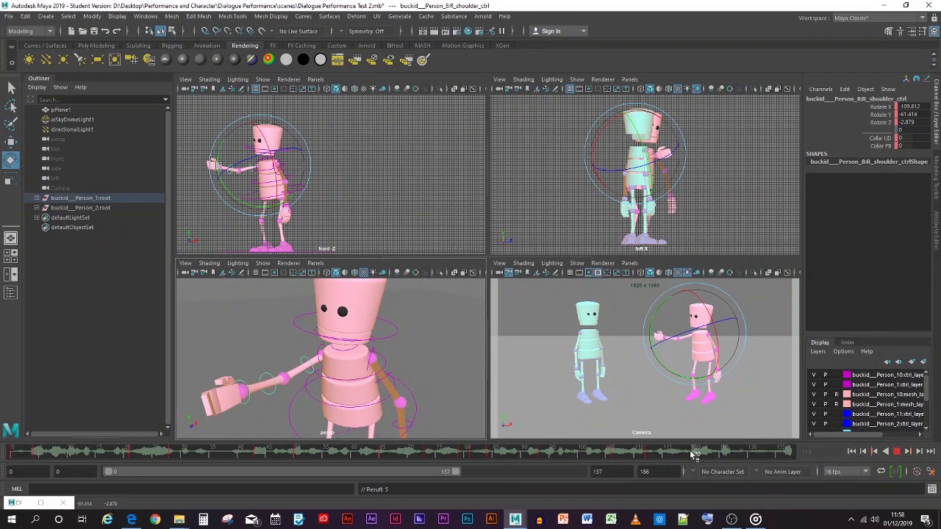
left_click(691, 454)
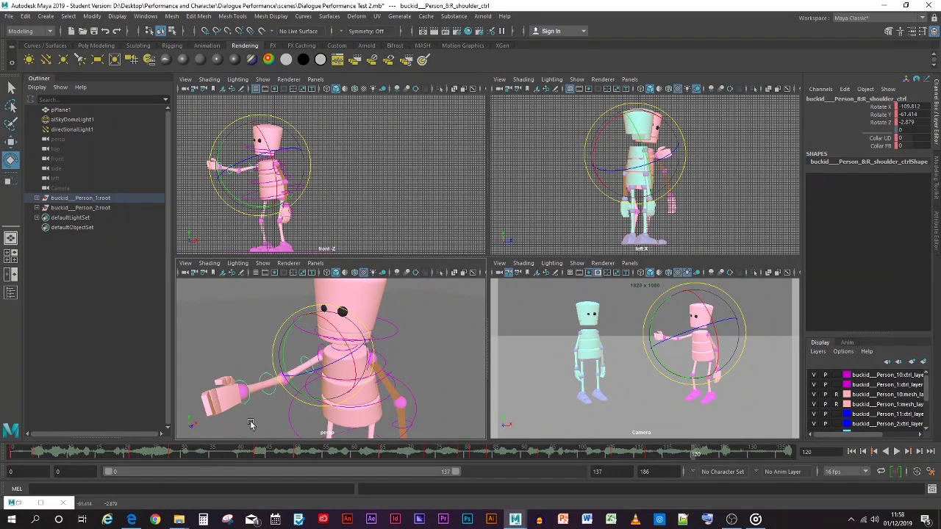
left_click(250, 424)
left_click(274, 382)
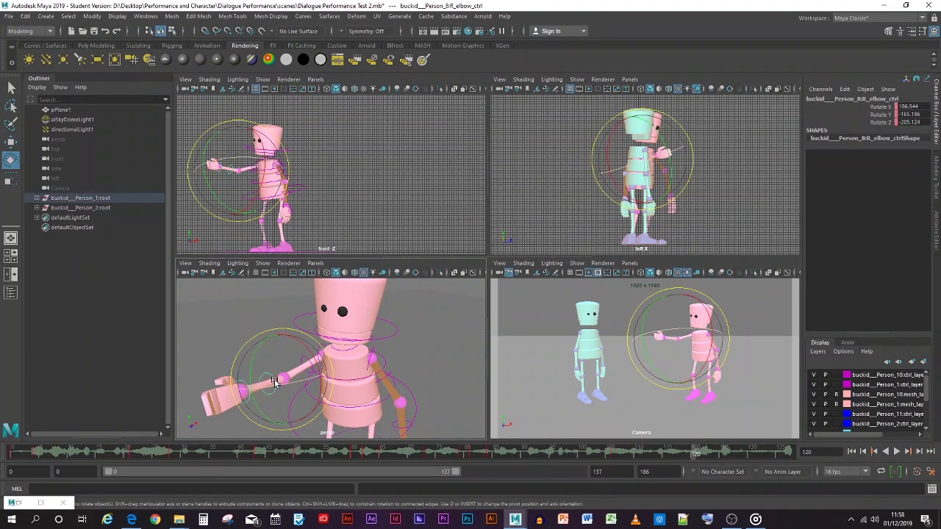
left_click(236, 336)
left_click(313, 359)
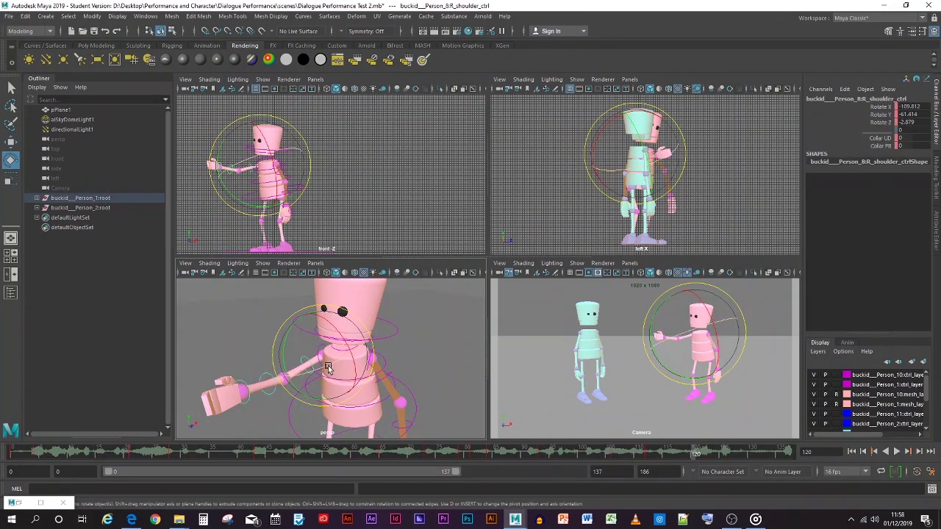
left_click_drag(328, 367, 289, 376)
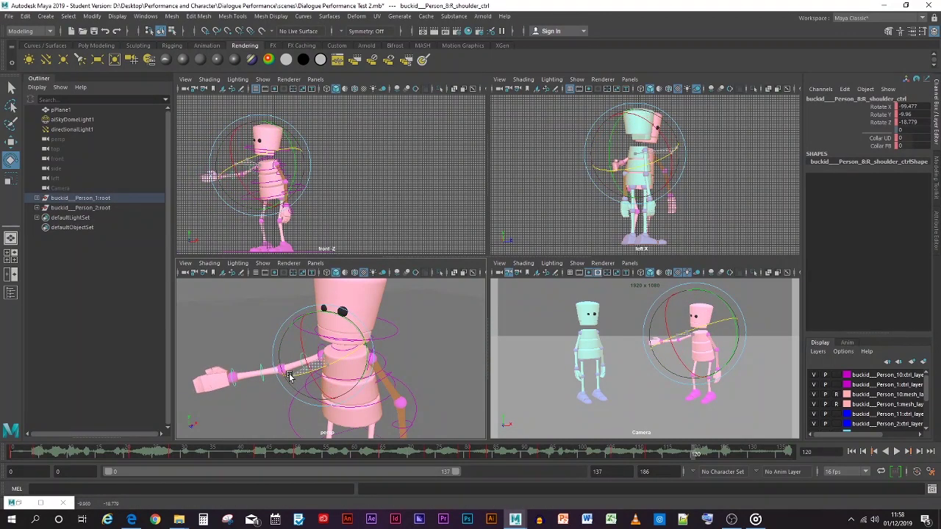
- Try bending the right elbow to about 186, -195 and -338 in X, Y and Z at frame 120, and undo the key and rotation
left_click(248, 348)
left_click(262, 378)
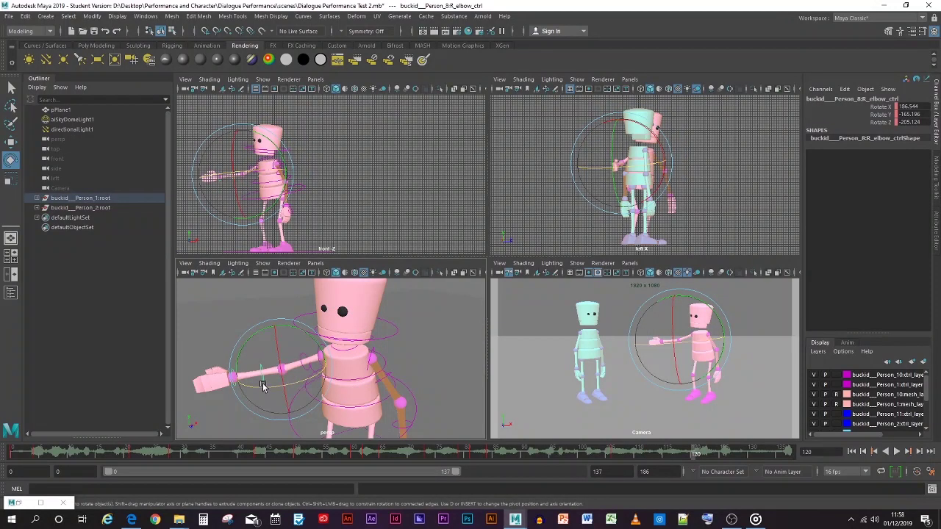
left_click_drag(262, 385, 295, 370)
key("s")
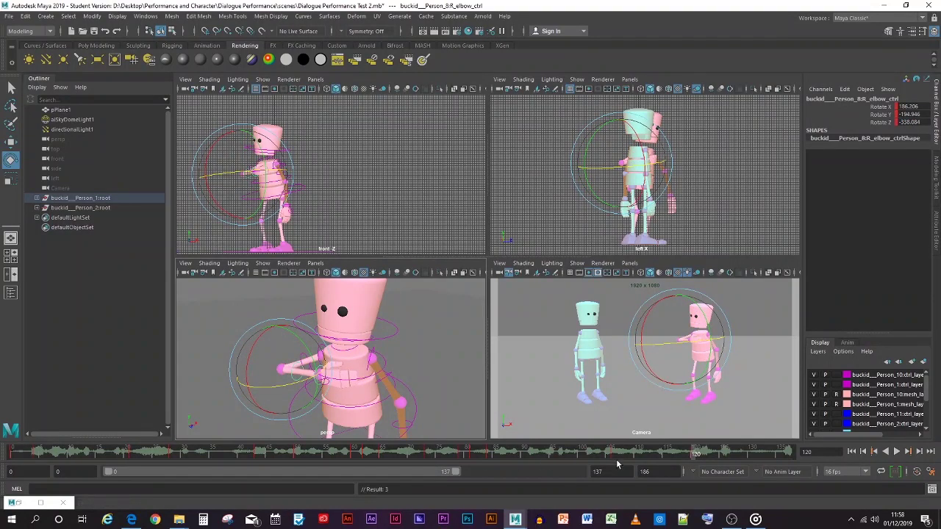
key("alt+v")
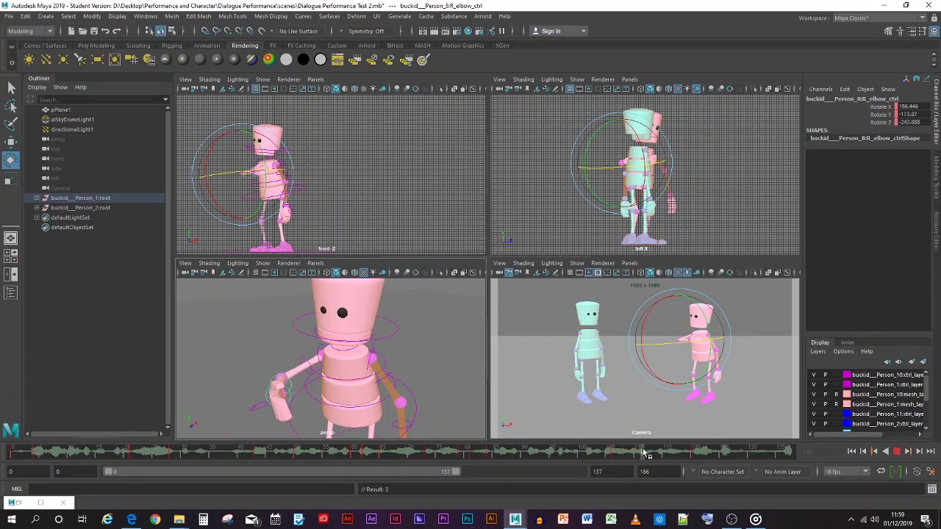
left_click(641, 451)
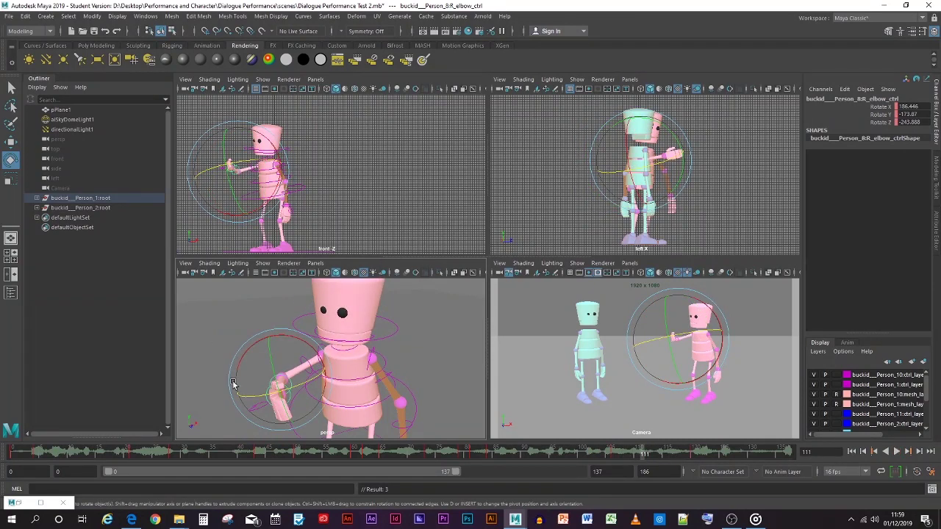
key("alt+v")
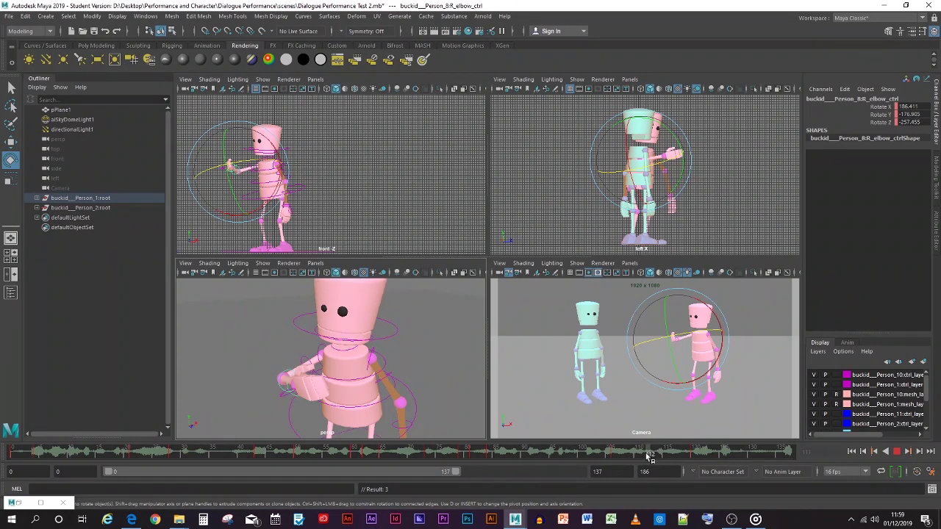
key("Escape")
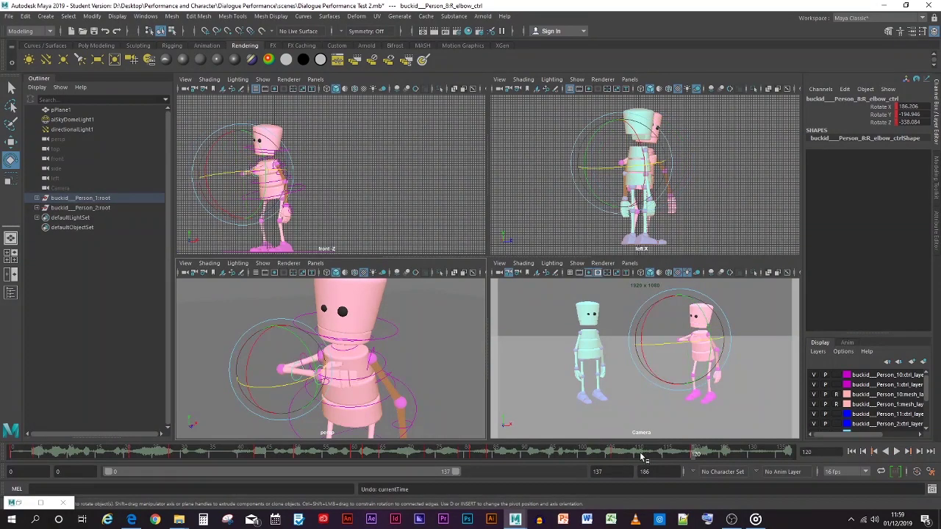
key("ctrl+z")
key("ctrl+z")
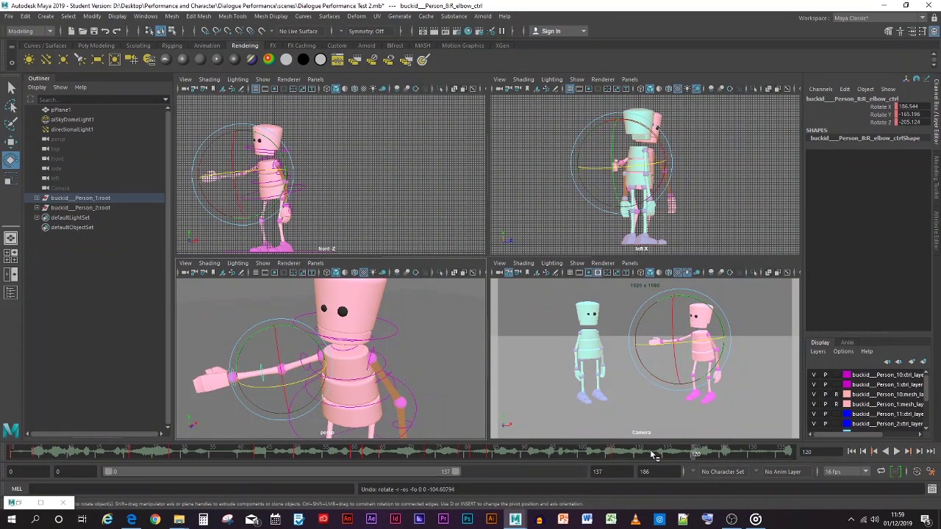
- Key the pink character's right shoulder in its interpolated pose at frame 113
key("alt+v")
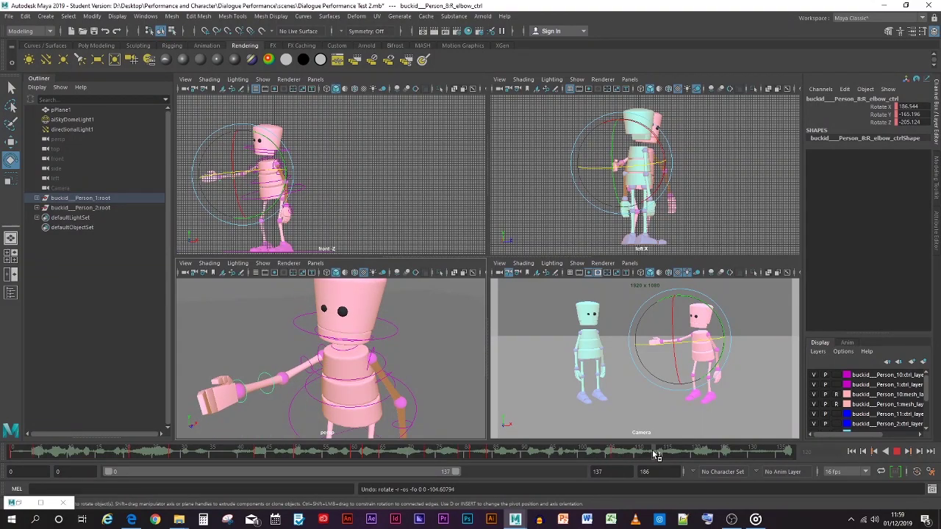
key("Escape")
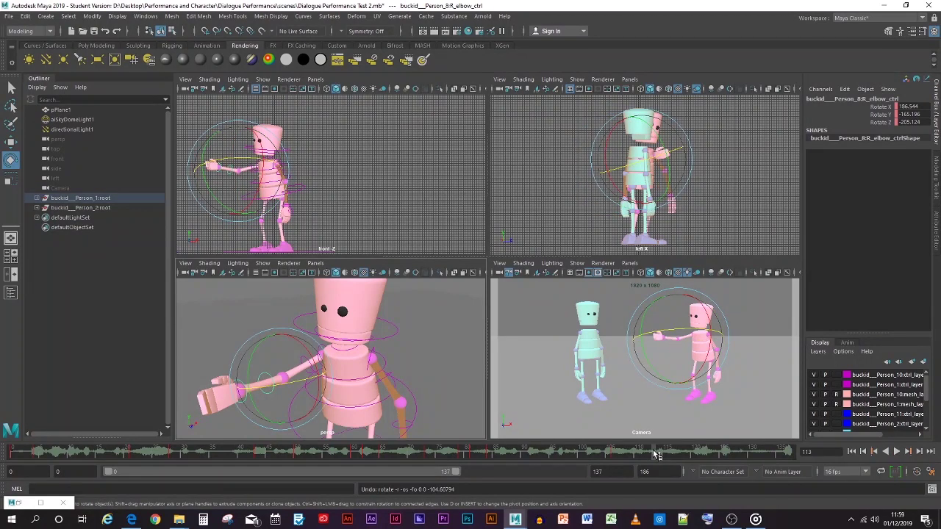
left_click(303, 360)
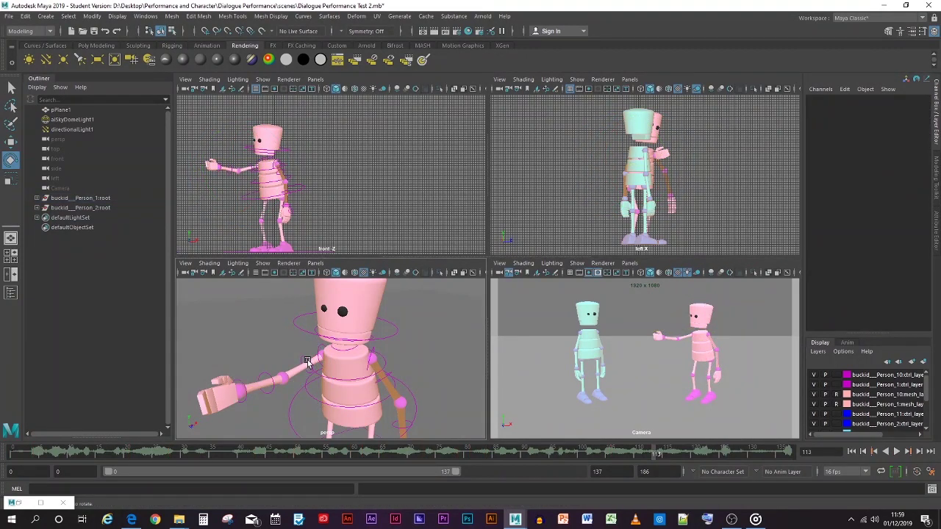
left_click(307, 361)
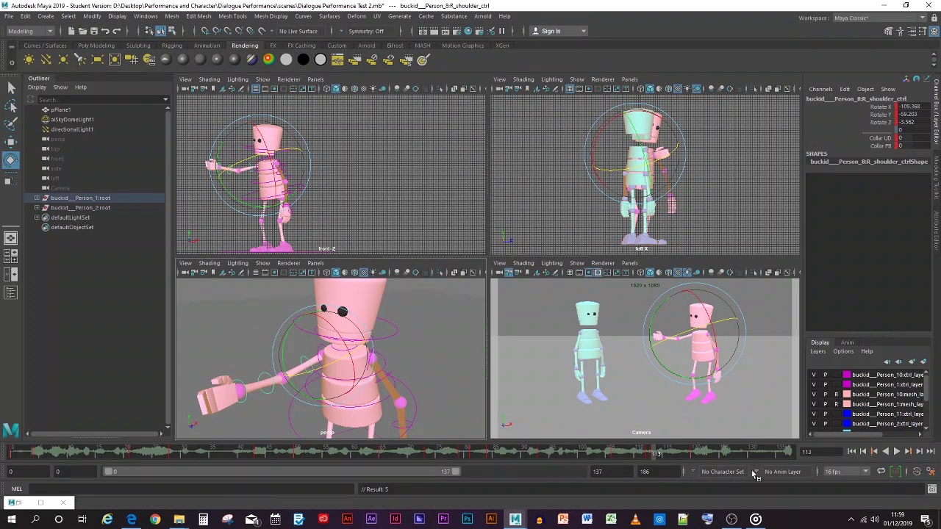
- Cut the right shoulder's keys at frames 120 and 112
left_click(695, 454)
right_click(695, 455)
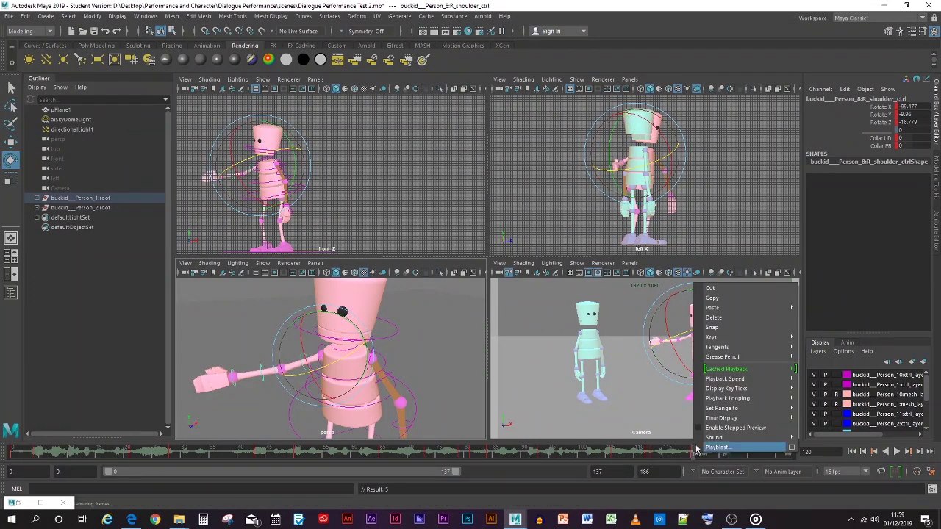
left_click(716, 290)
key("alt+v")
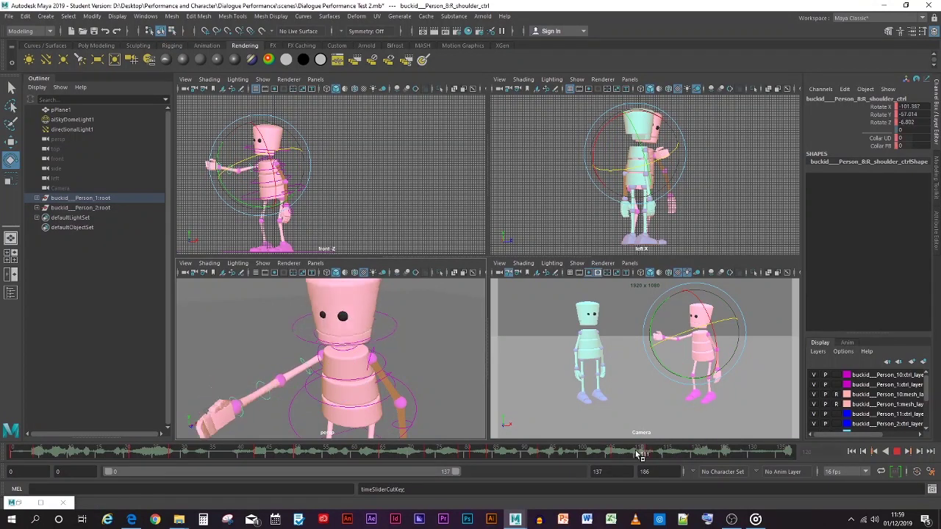
right_click(650, 454)
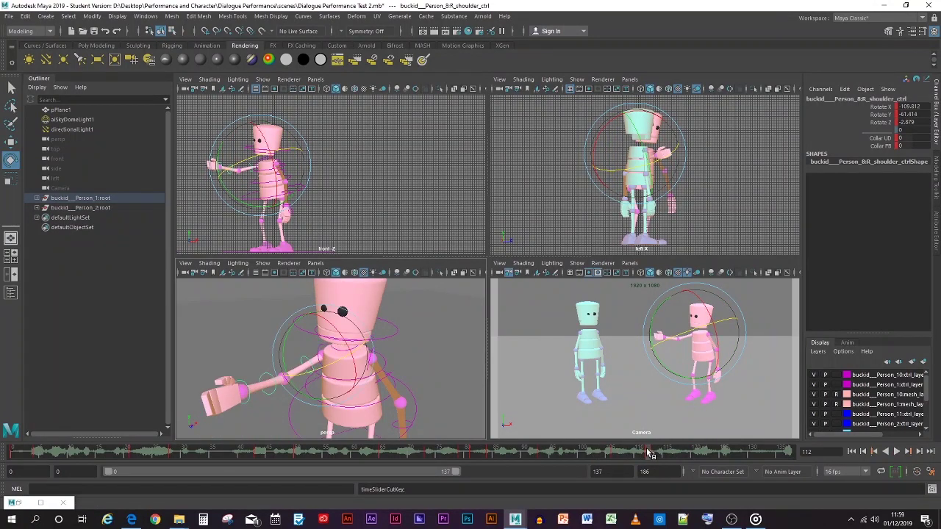
left_click(657, 464)
key("alt+v")
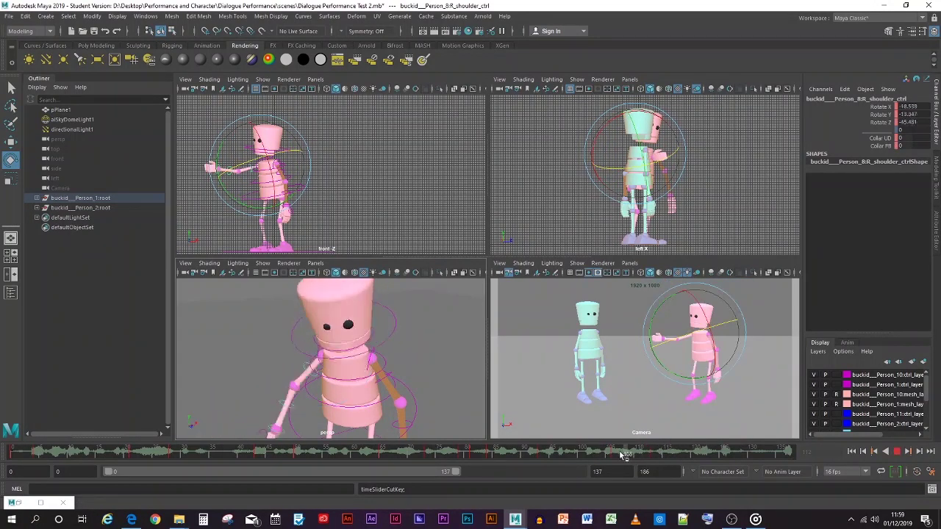
- Move the right shoulder's key from frame 113 to frame 111, checking the timing against the dialogue
mouse_move(660, 459)
left_mouse_down()
mouse_move(695, 463)
mouse_move(675, 460)
left_mouse_up()
mouse_move(650, 460)
left_mouse_down()
mouse_move(665, 457)
mouse_move(591, 456)
mouse_move(679, 459)
mouse_move(489, 456)
mouse_move(656, 457)
left_mouse_up()
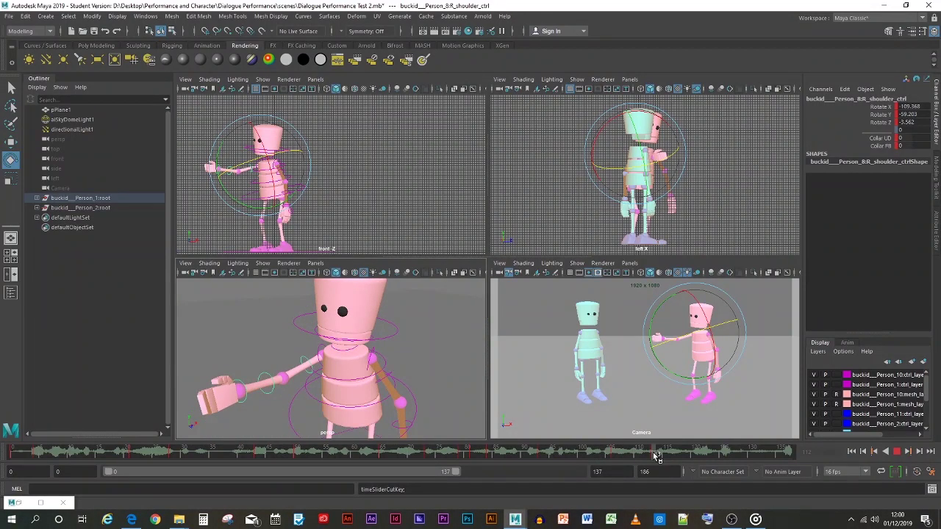
mouse_move(656, 457)
left_mouse_down()
mouse_move(665, 457)
mouse_move(655, 456)
left_mouse_up()
key("alt+v")
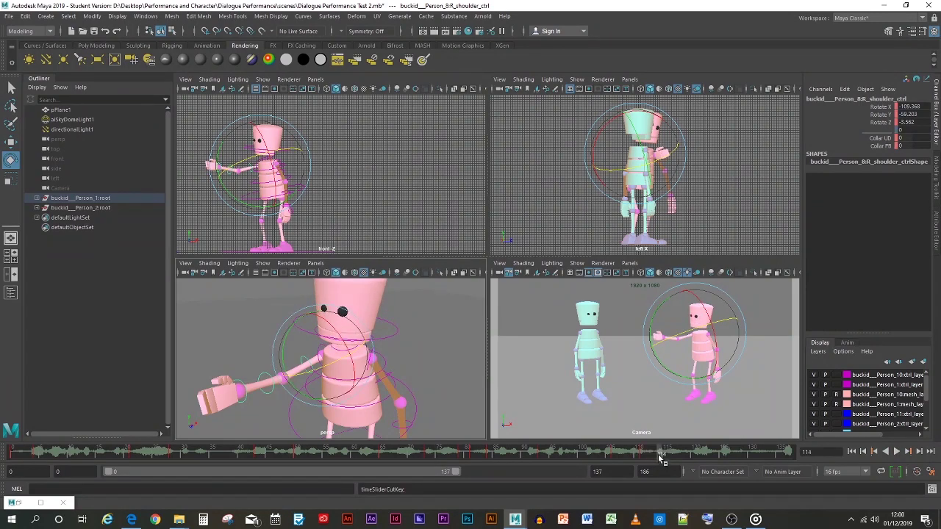
key("alt+v")
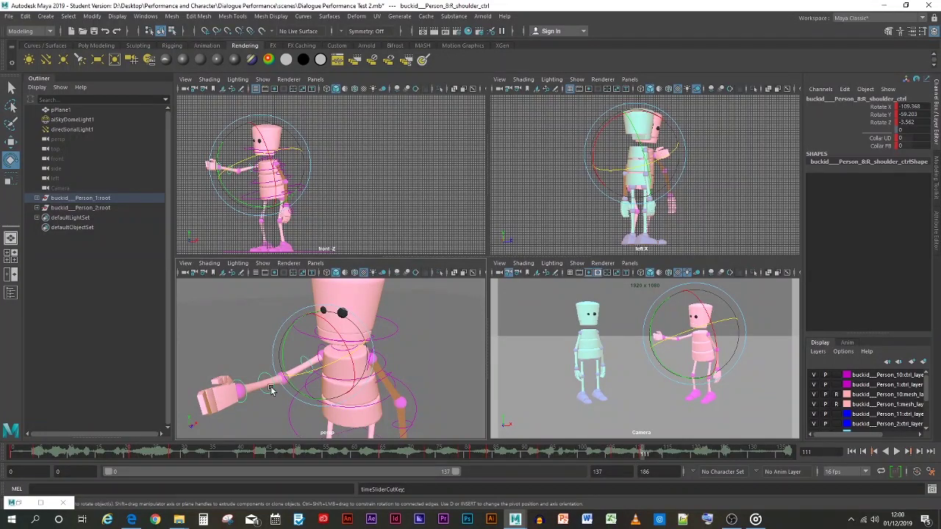
- Check the right elbow's pose around frame 113, and key the right shoulder's outstretched pose at frame 114
left_click(271, 390)
left_click_drag(640, 457, 651, 455)
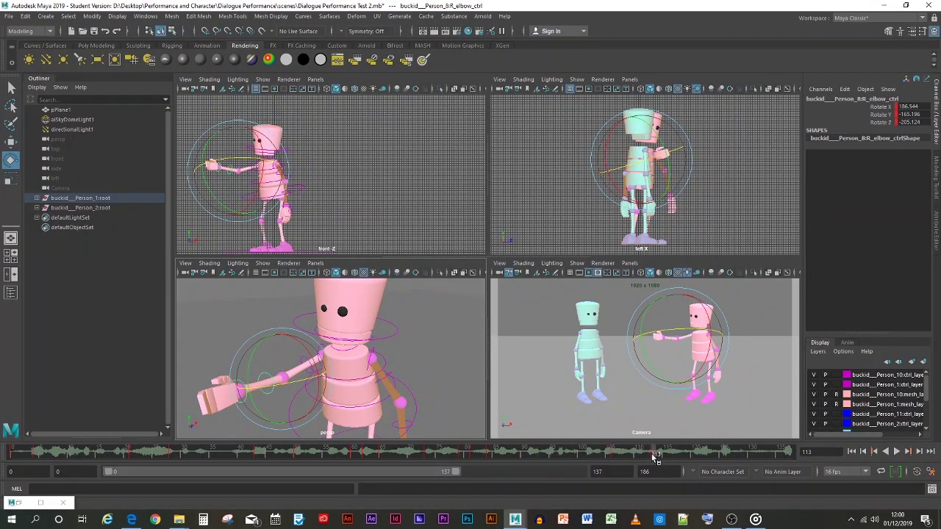
key("alt+v")
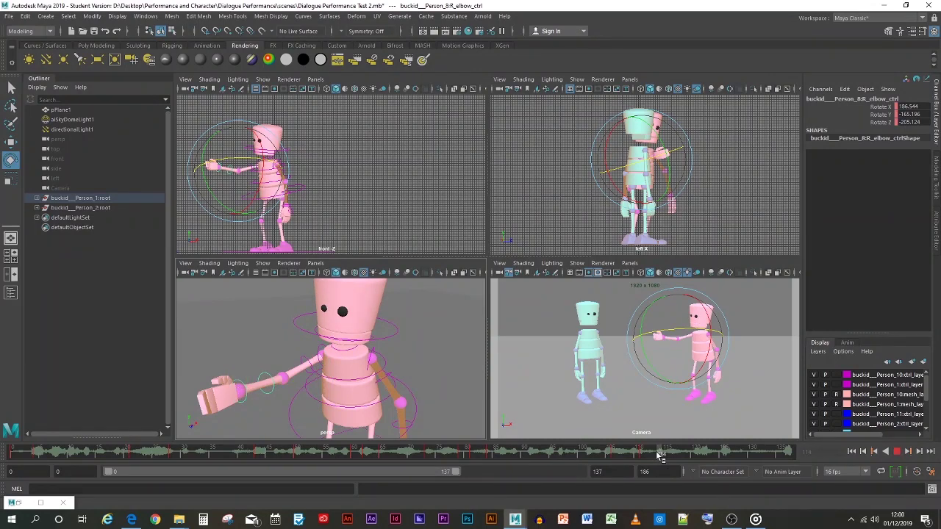
key("alt+v")
left_click(338, 368)
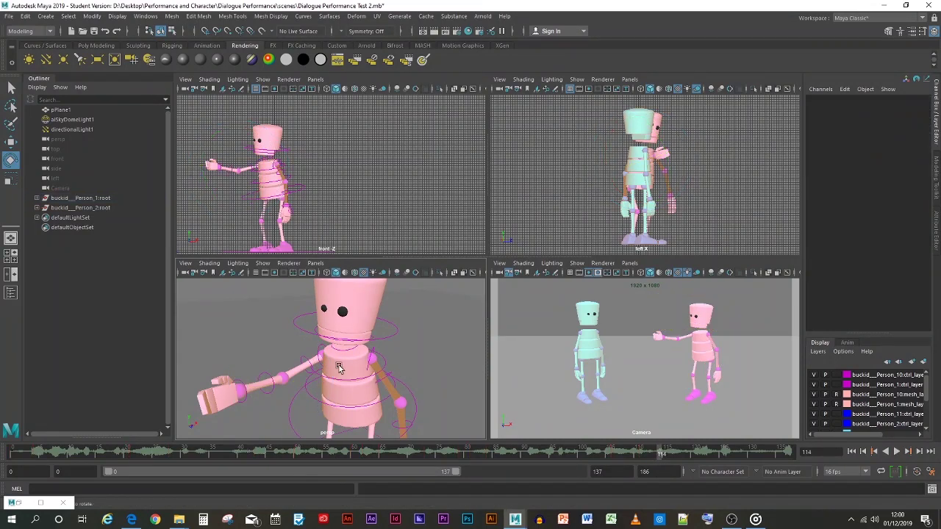
left_click(302, 363)
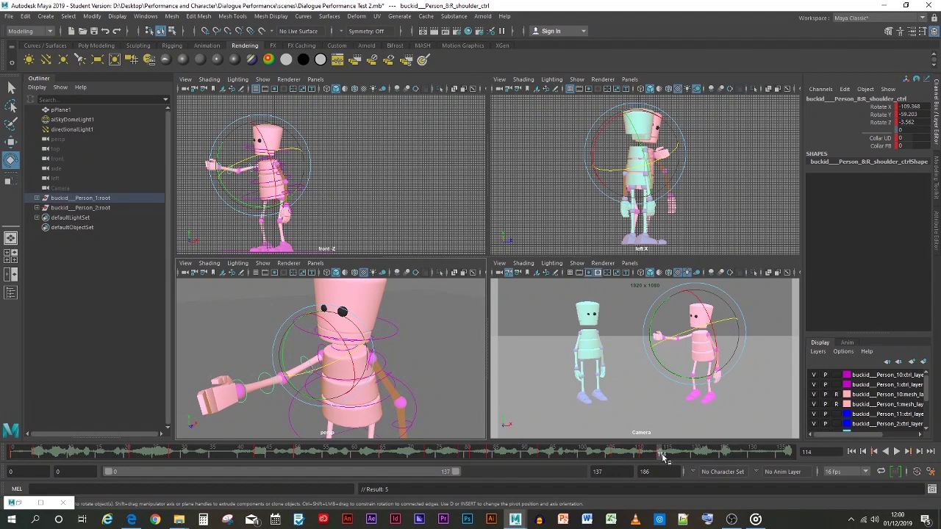
- At frame 119, rotate the pink character's right elbow to about 195, -186, -292 to fold the forearm across the chest
left_click_drag(664, 457, 691, 454)
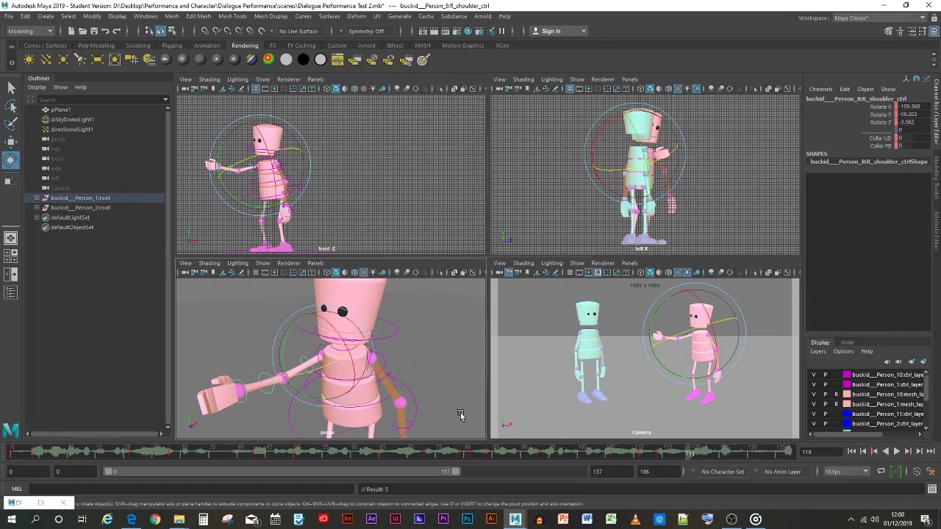
left_click(273, 384)
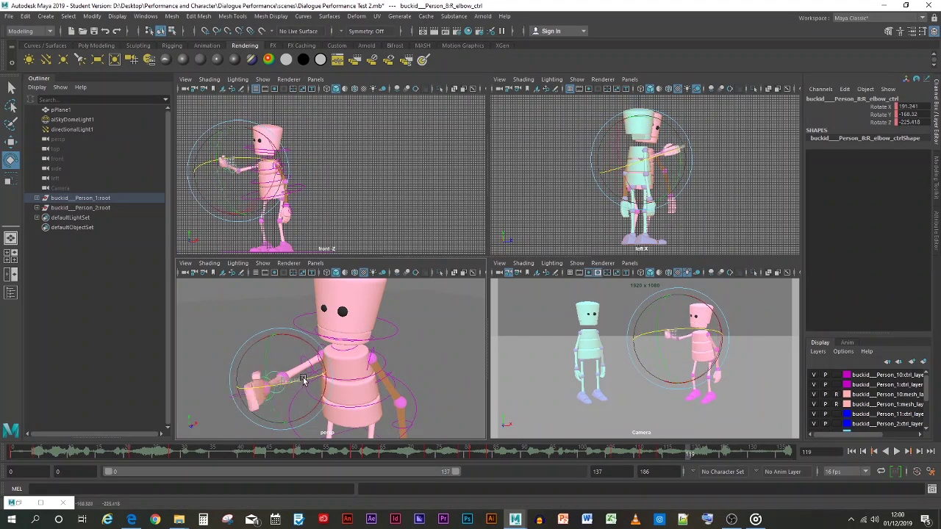
left_click_drag(302, 380, 307, 375)
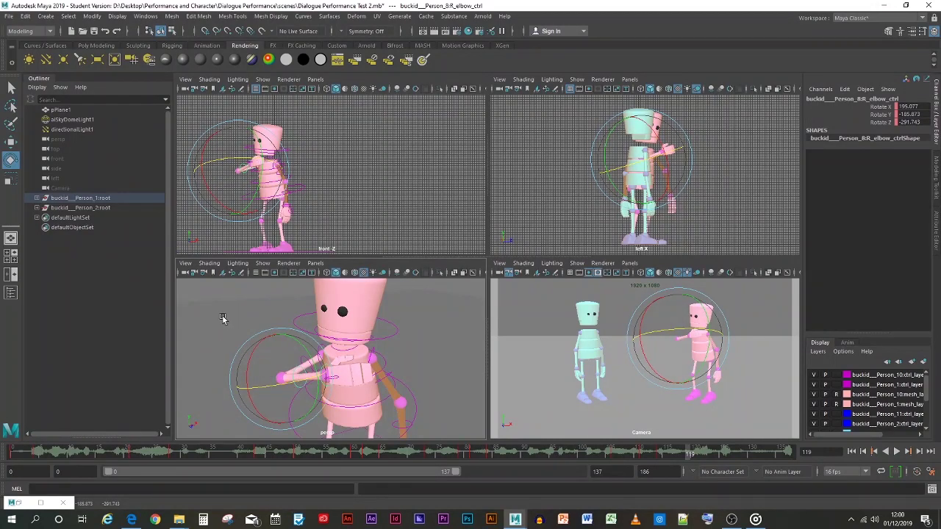
- Adjust the pink character's right shoulder, rotate the elbow to about 187, -195, -336, and key the arm pose at frame 119
left_click(202, 302)
left_click(310, 367)
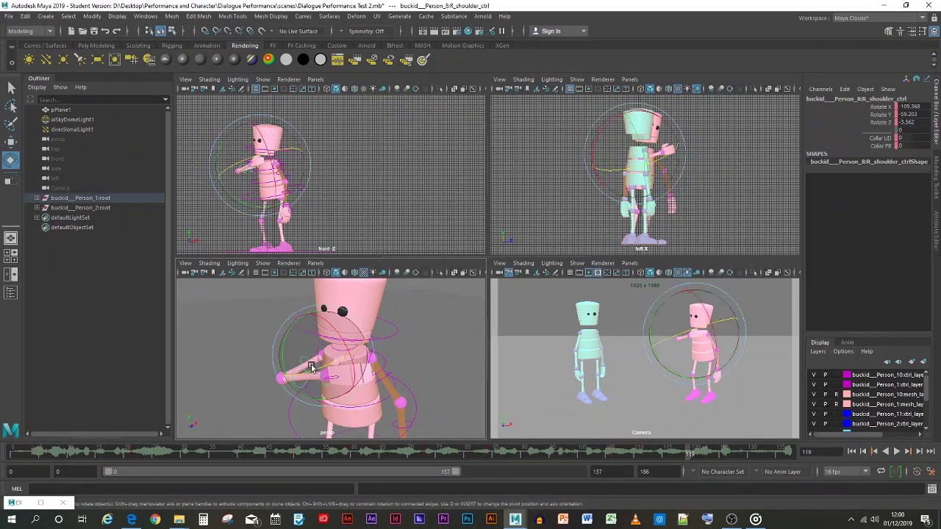
mouse_move(311, 367)
left_mouse_down()
mouse_move(252, 374)
mouse_move(283, 384)
mouse_move(304, 375)
left_mouse_up()
left_click(242, 378)
left_click(273, 385)
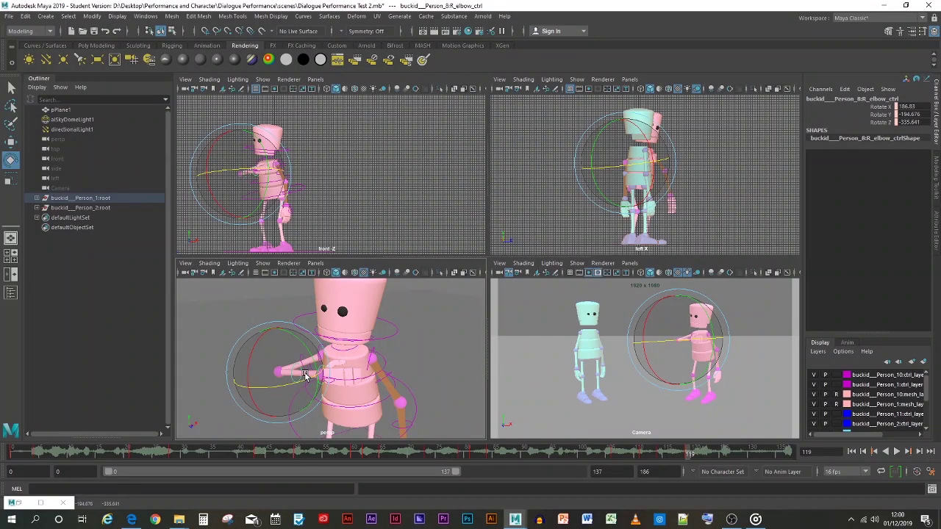
key("s")
- Play back the animation and scrub around frame 119 to examine the pink character's arm movement
key("alt+v")
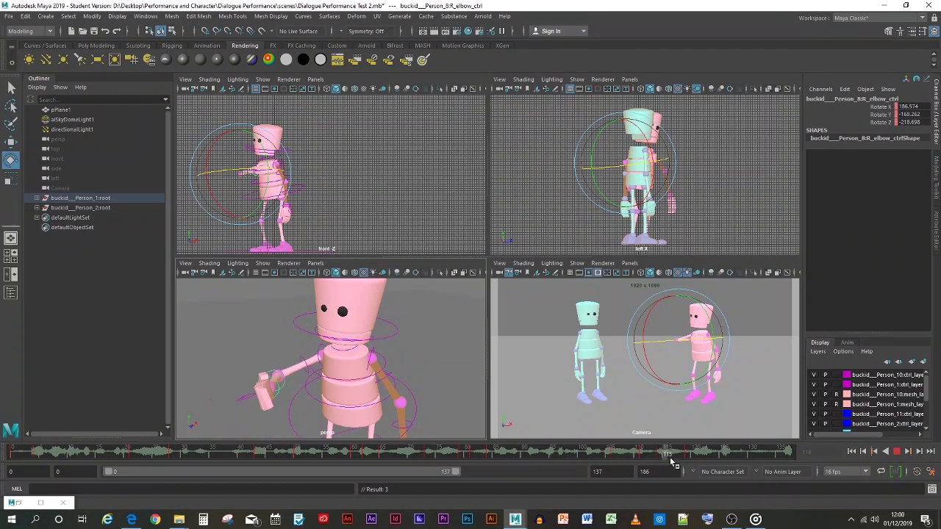
key("alt+v")
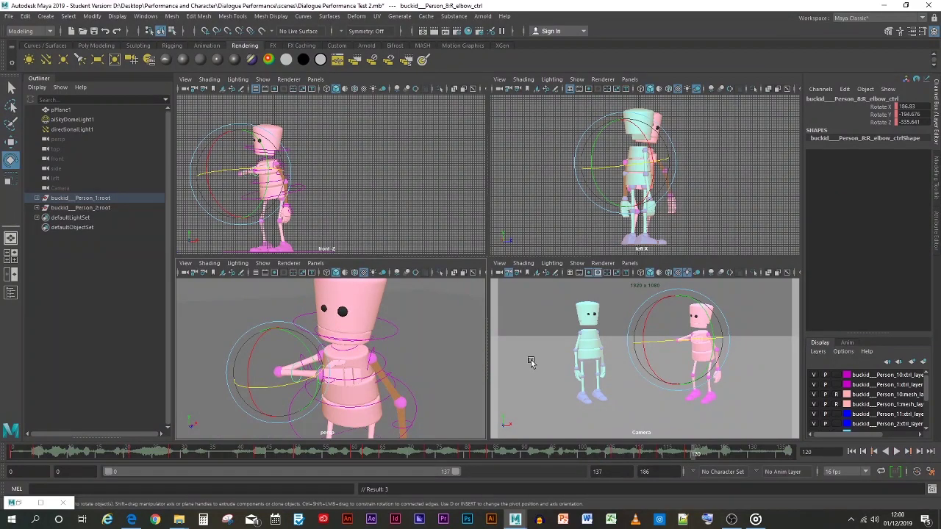
left_click(530, 367)
key("alt+v")
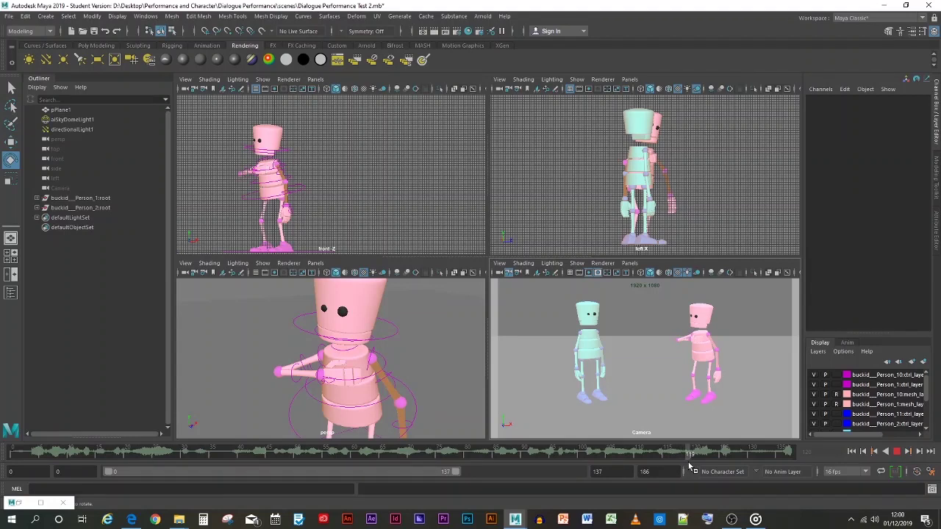
mouse_move(689, 463)
left_mouse_down()
mouse_move(717, 463)
mouse_move(689, 460)
left_mouse_up()
- Save the scene, accepting the Student Version notice
key("ctrl+s")
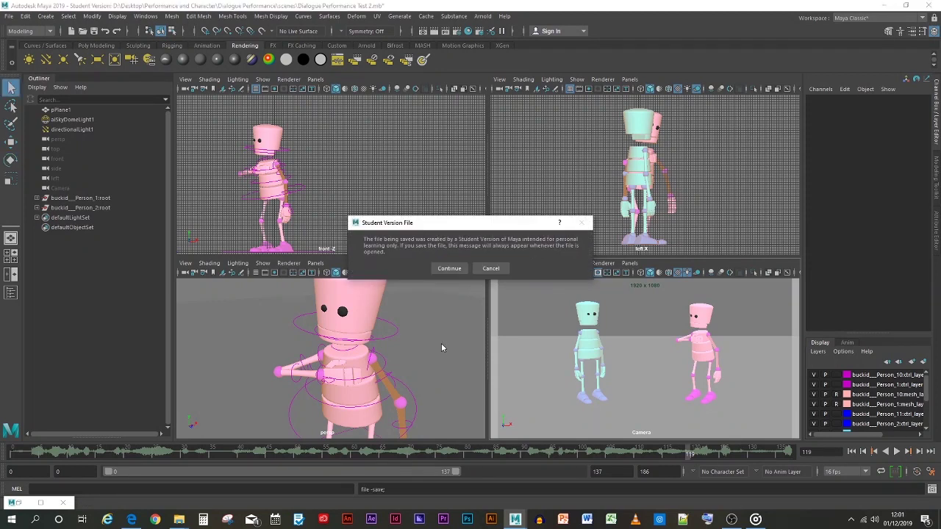
left_click(449, 268)
key("e")
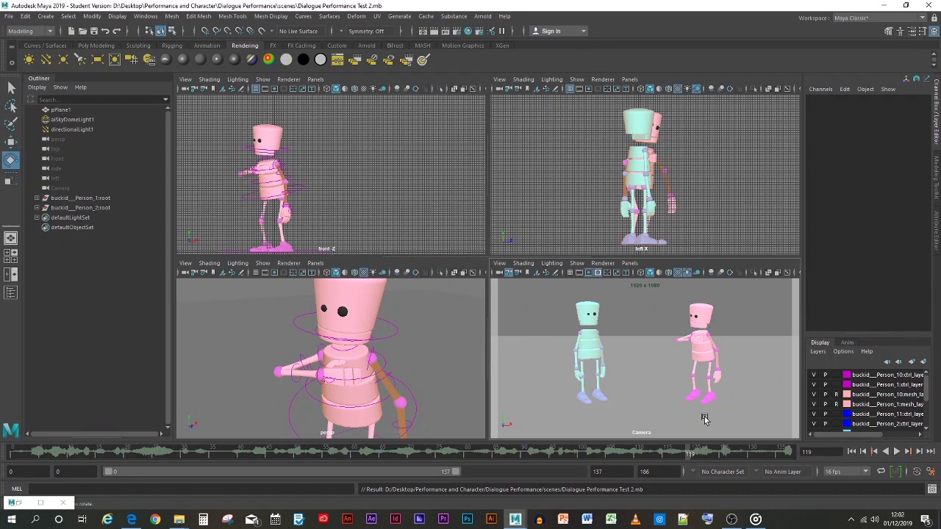
- Switch to Groove Music, listen to the opening of the 11SecClub_June_Competition clip, and return to Maya
left_click(755, 519)
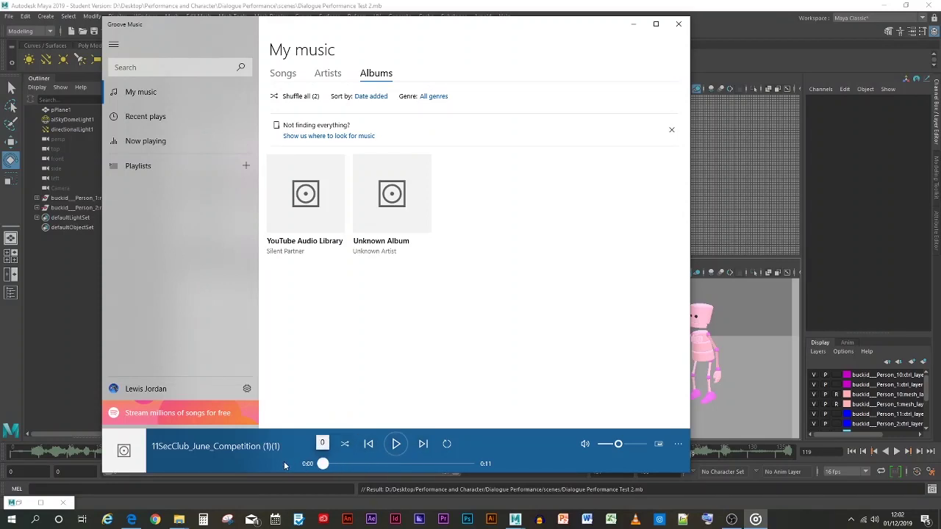
left_click(395, 444)
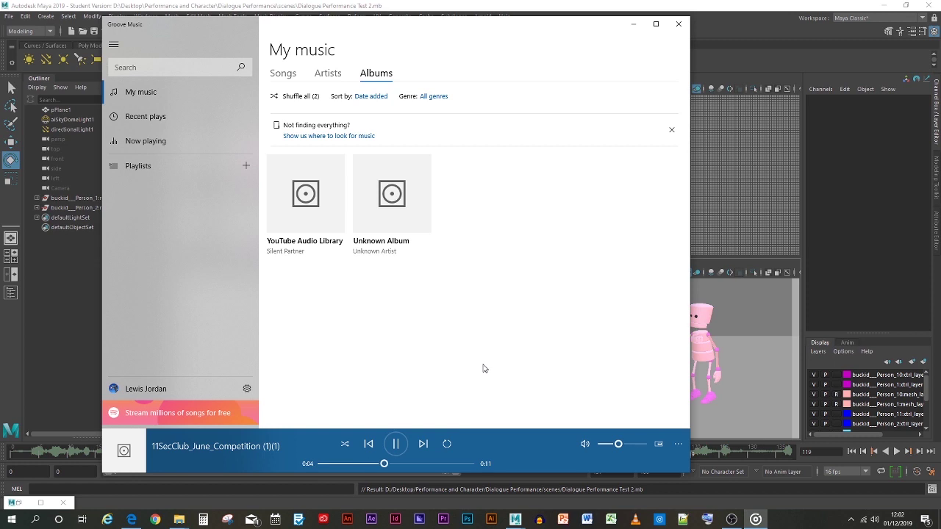
left_click(398, 443)
left_click(633, 23)
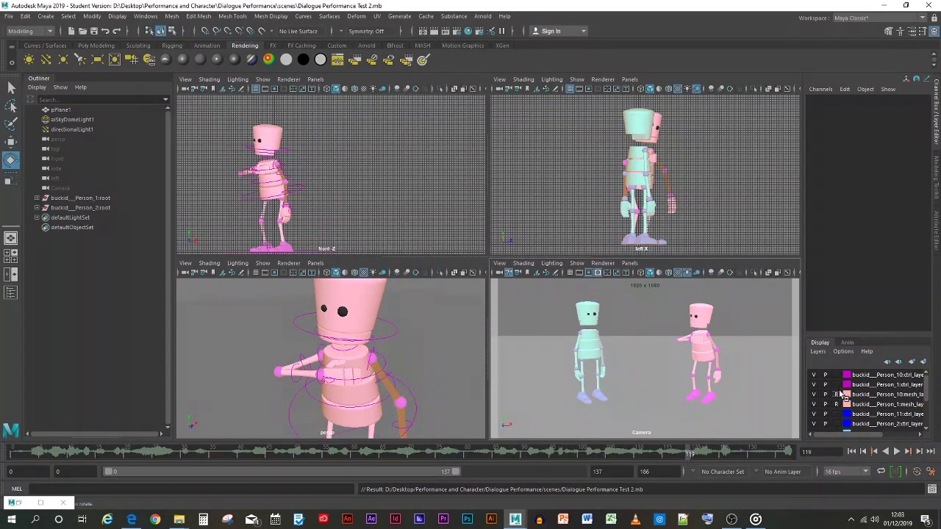
- Delete all unused display layers from the scene
left_click(898, 376)
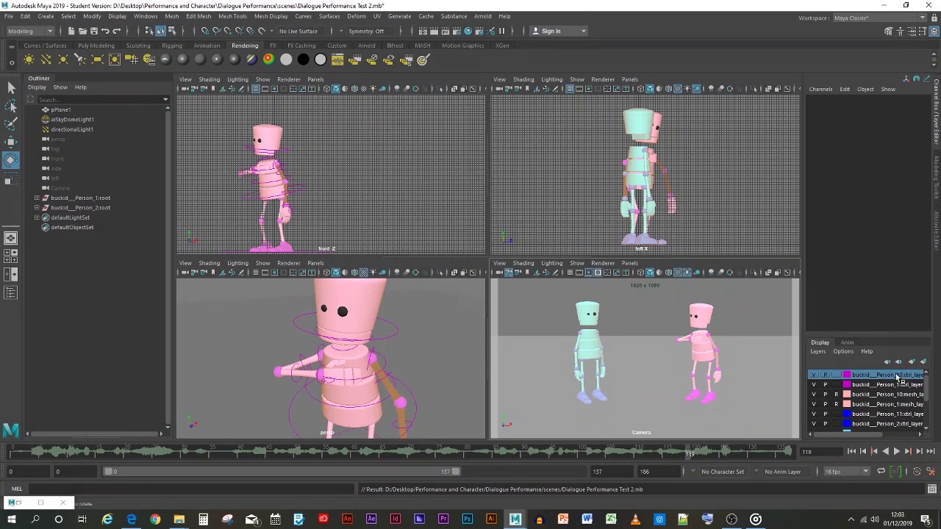
right_click(897, 376)
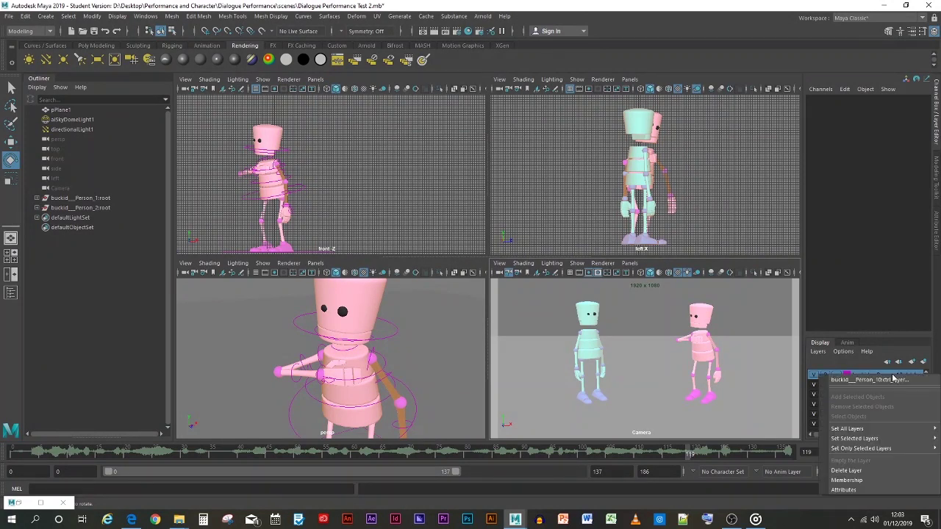
left_click(819, 353)
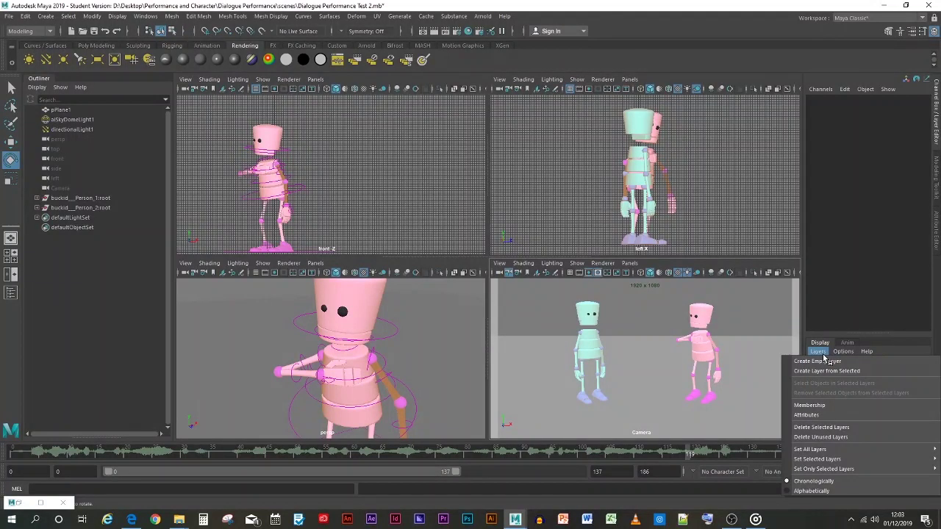
left_click(838, 436)
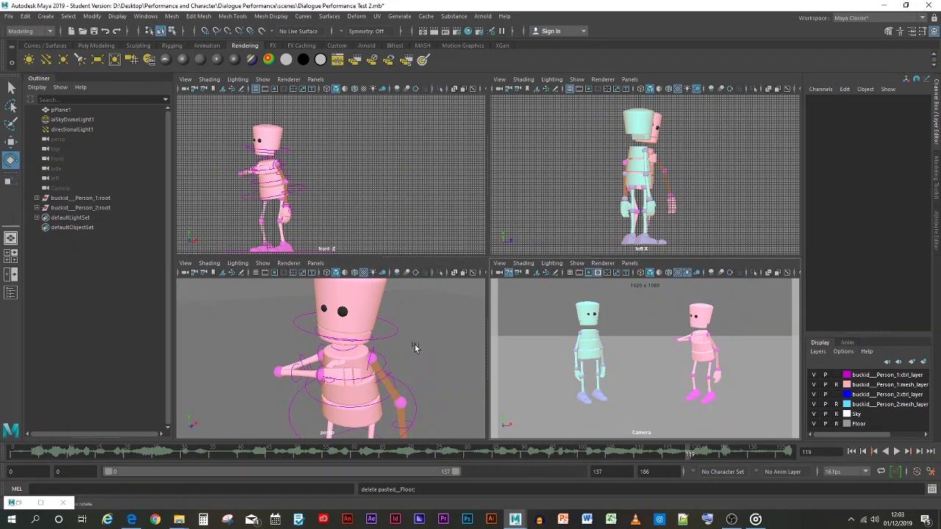
- Return the animation to frame 0 and select the teal character's pelvis control
scroll(273, 344, "down", 5)
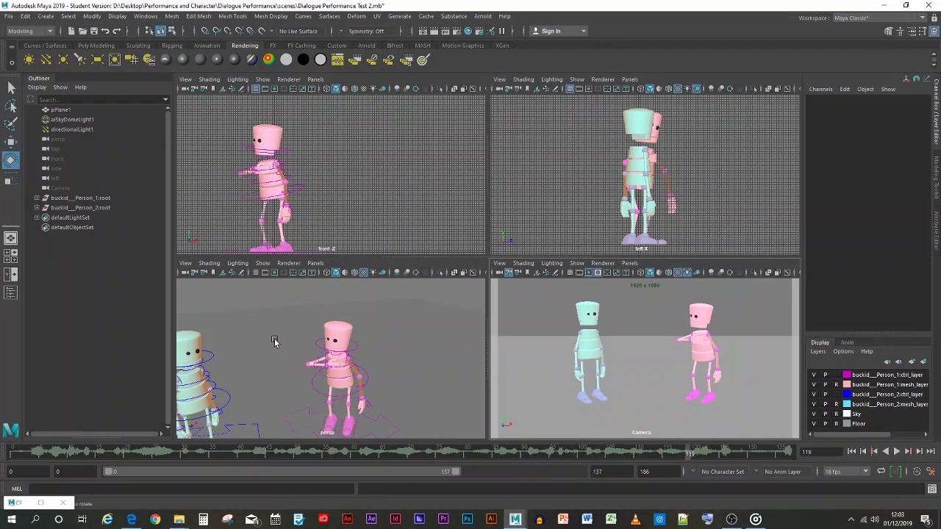
scroll(332, 336, "up", 2)
key("f")
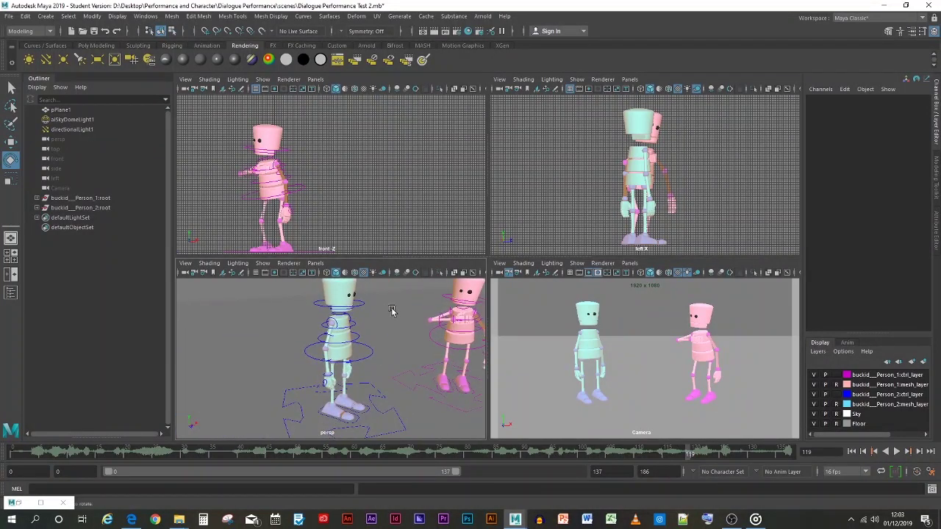
key("alt+v")
key("alt+v")
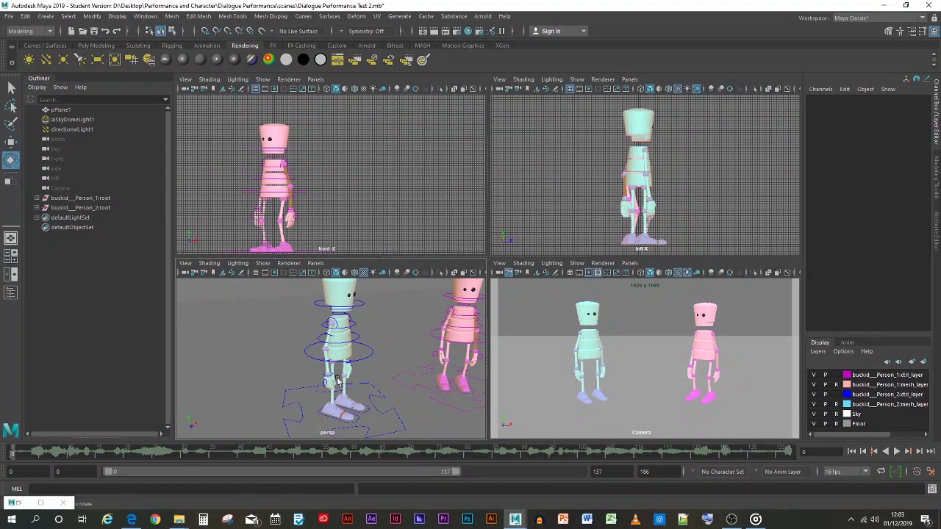
left_click(355, 363)
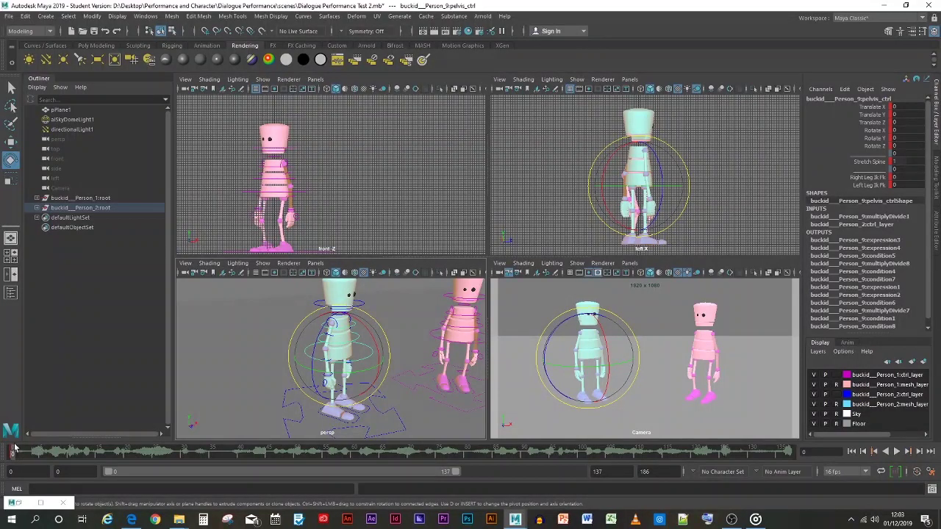
- Play the animation from the start, move the current time to frame 35, and clear the selection
key("alt+v")
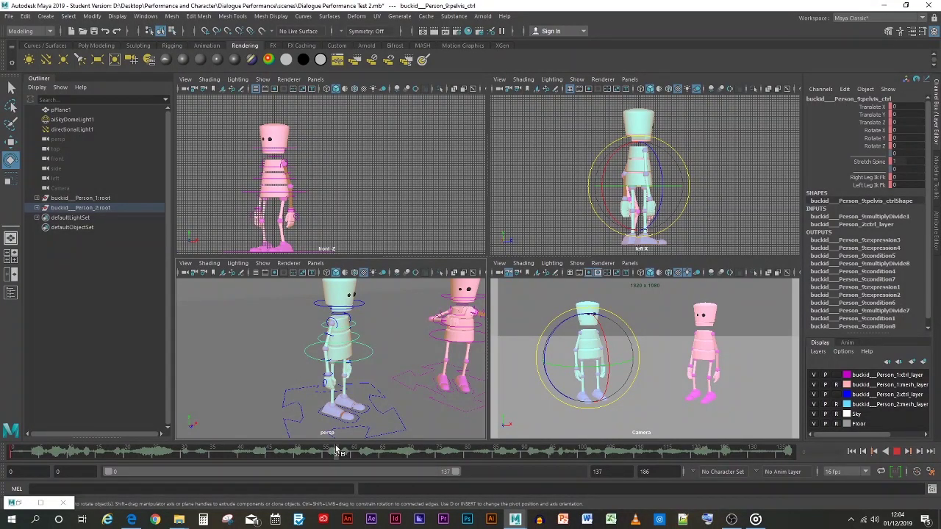
left_click_drag(335, 450, 212, 455)
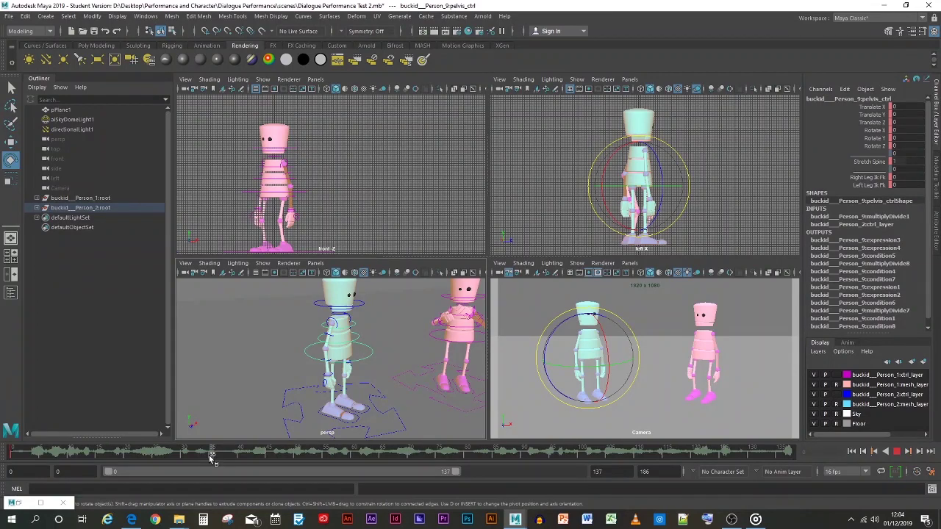
left_click(225, 397)
scroll(267, 372, "up", 5)
scroll(271, 360, "down", 2)
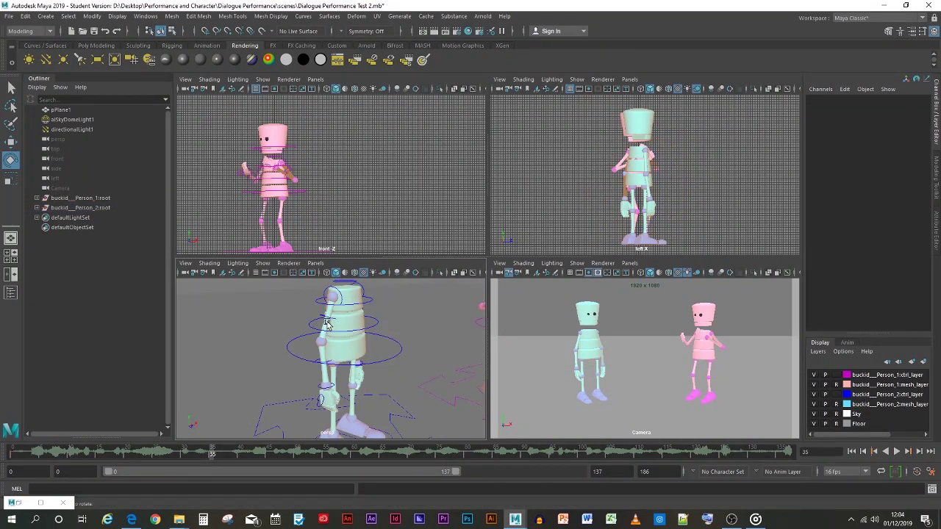
- Try raising the teal character's right arm sideways at the shoulder and bending its elbow downward, undoing the elbow bend
left_click(304, 303)
left_click_drag(304, 304, 322, 252)
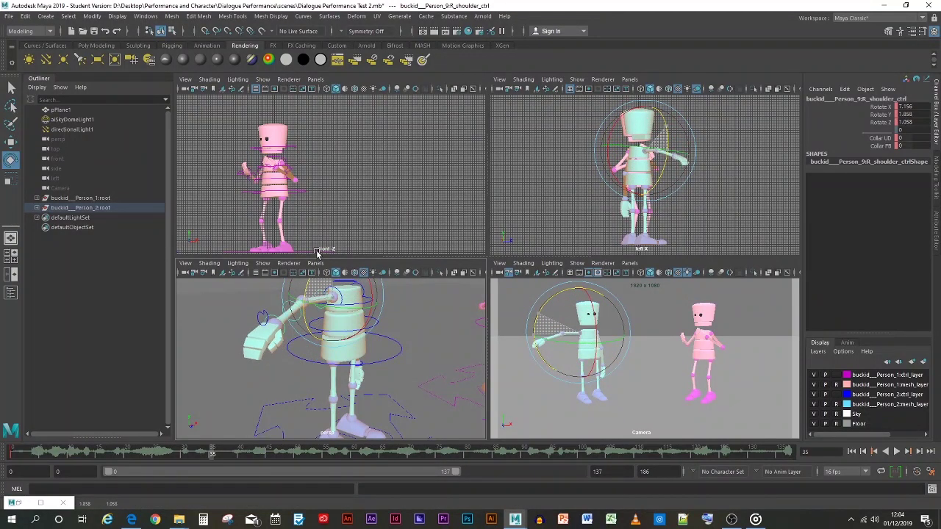
left_click(288, 304)
left_click(289, 304)
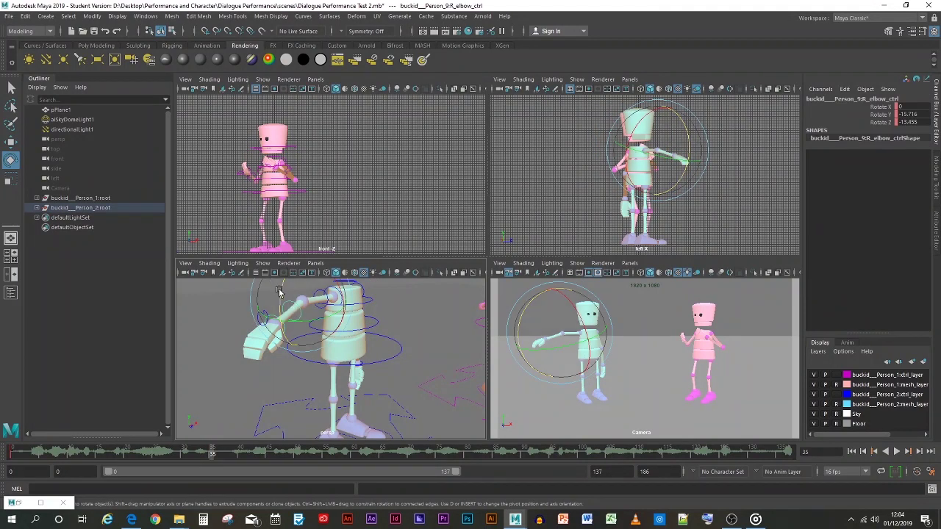
left_click_drag(281, 293, 304, 374)
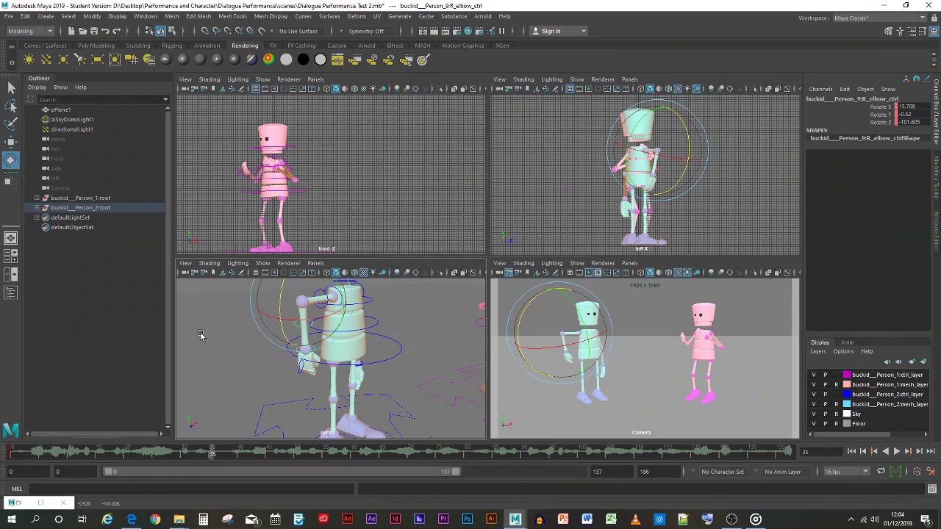
key("ctrl+z")
key("ctrl+z")
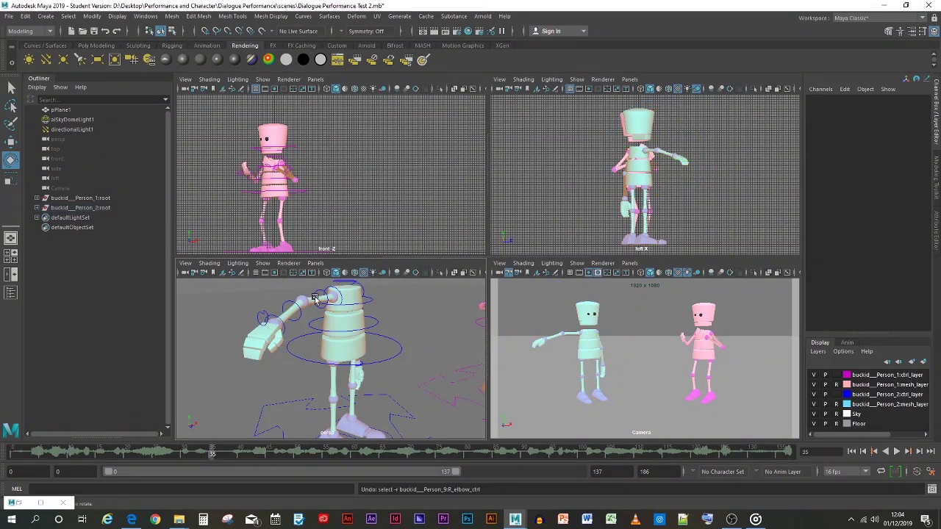
- Try lowering the teal character's raised right arm at the shoulder, and undo all of the shoulder rotations at frame 35
left_click(322, 294)
left_click_drag(314, 297, 307, 321)
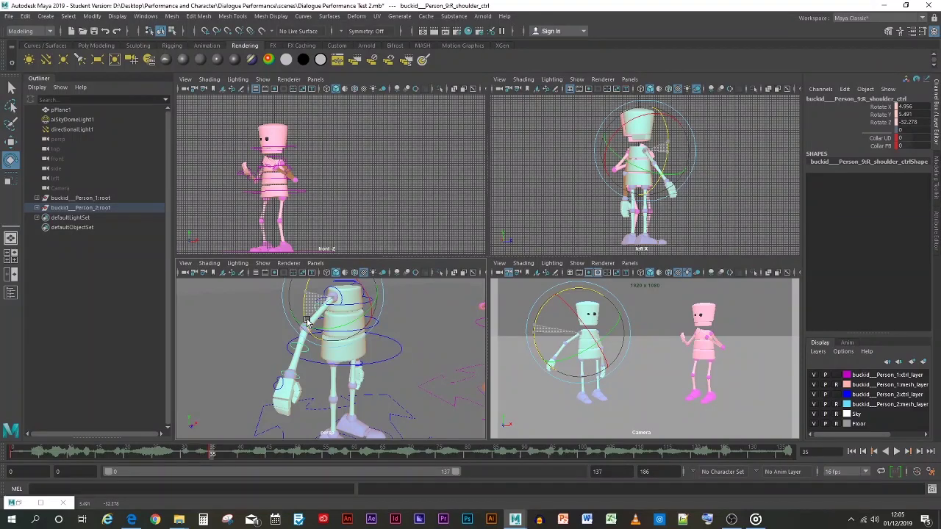
left_click_drag(307, 321, 308, 323)
key("ctrl+z")
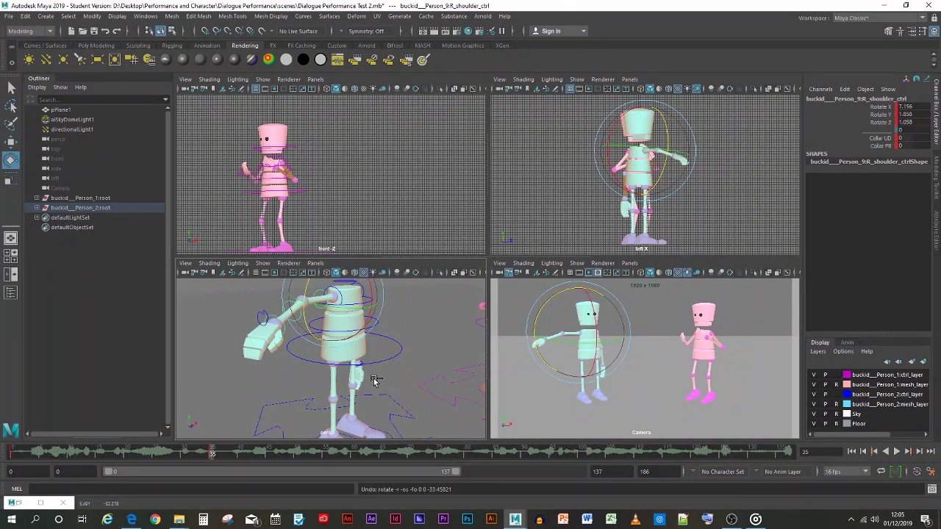
key("ctrl+z")
key("ctrl+z")
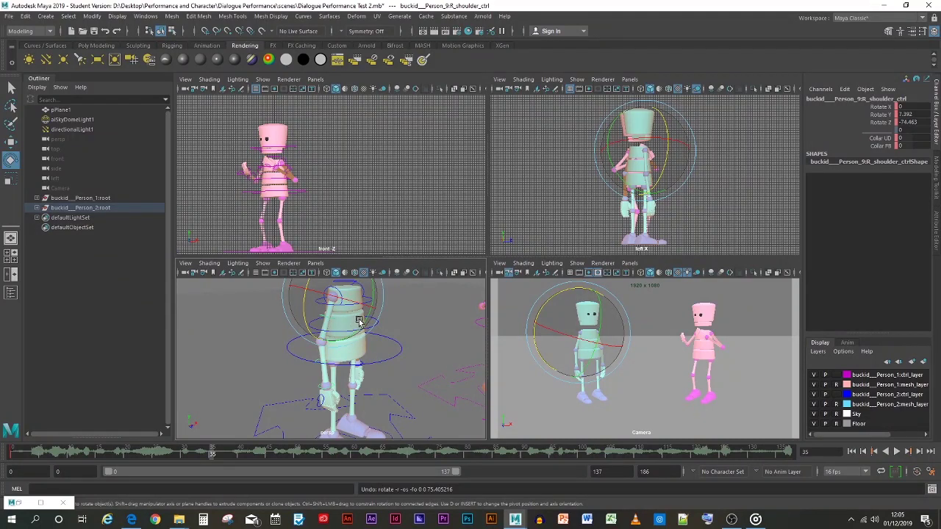
- At frame 35, rotate the teal character's right shoulder to about -32, -28, -21 and its right elbow to about 54, -42, -146
left_click_drag(362, 321, 365, 281)
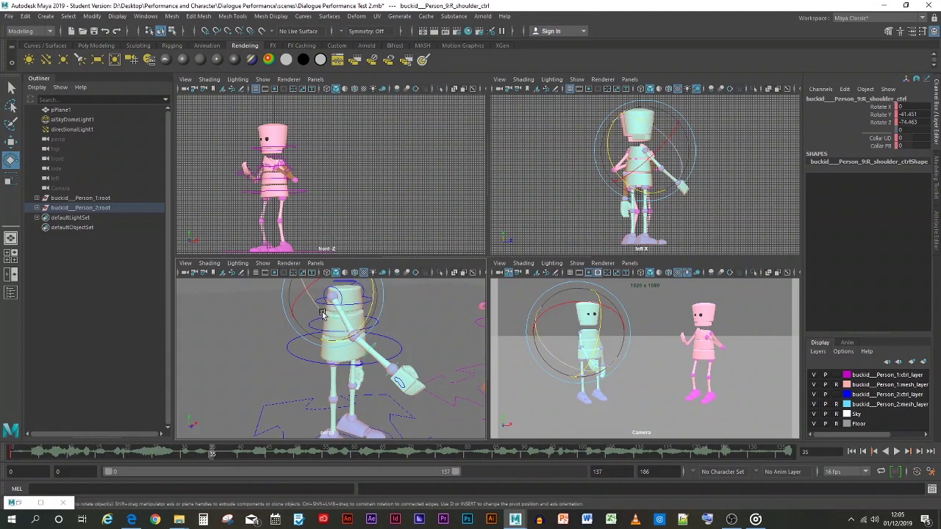
left_click_drag(324, 316, 290, 302)
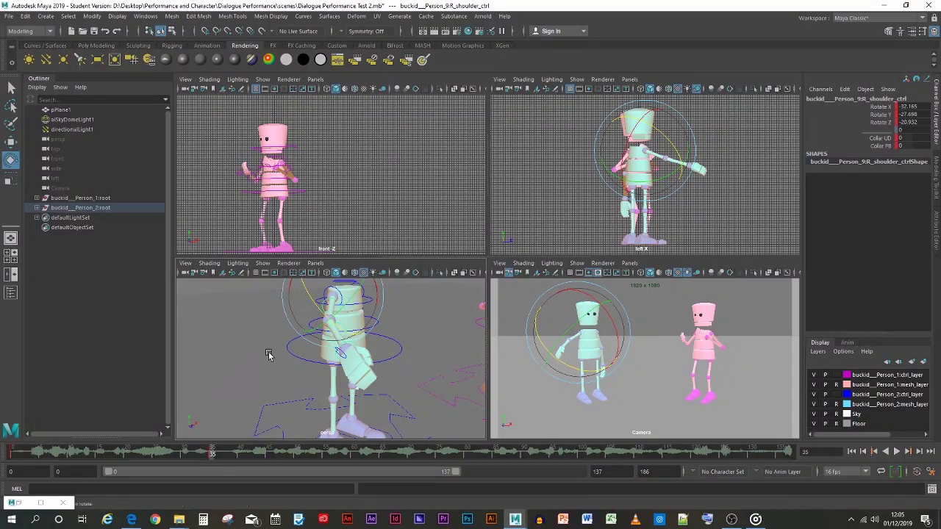
left_click(303, 340)
left_click(327, 352)
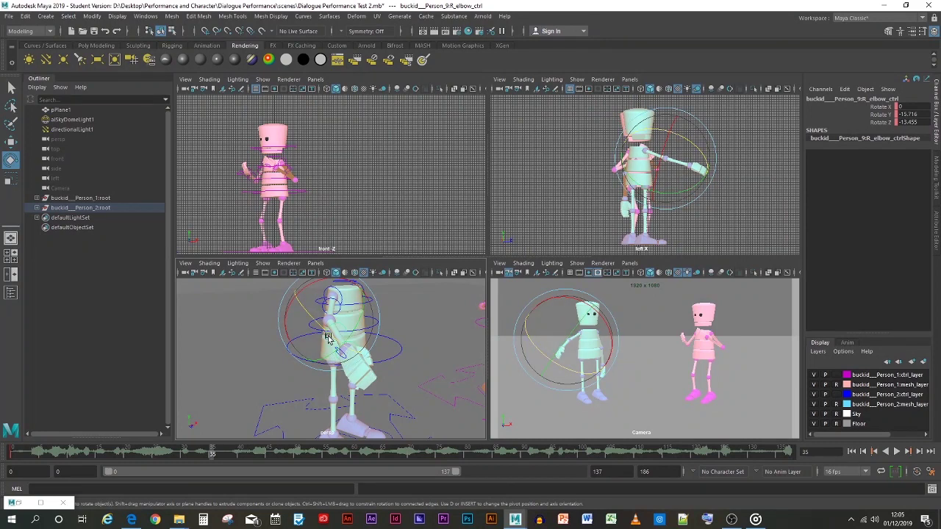
left_click_drag(328, 337, 373, 333)
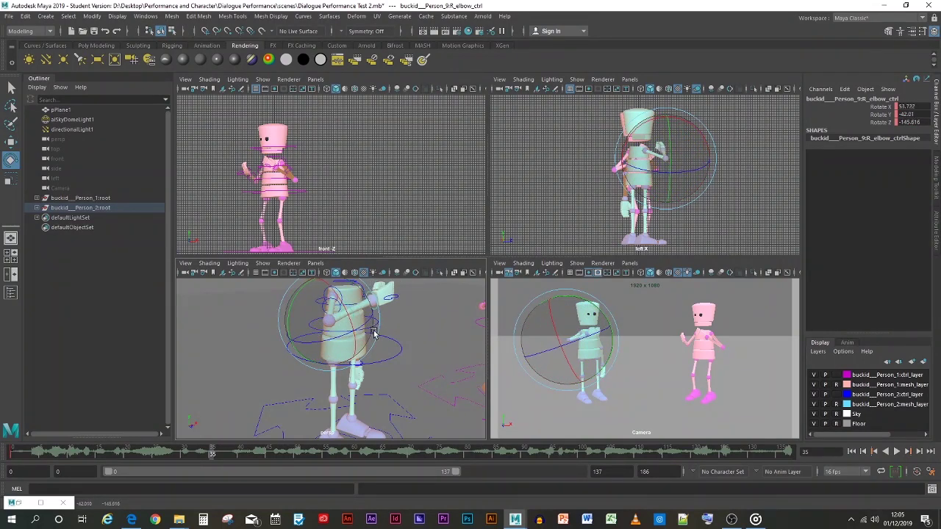
- At frame 35, rotate the teal character's right shoulder to about -46, -5, -49 and bend its right elbow to about -5 on Y and -147 on Z
left_click(241, 325)
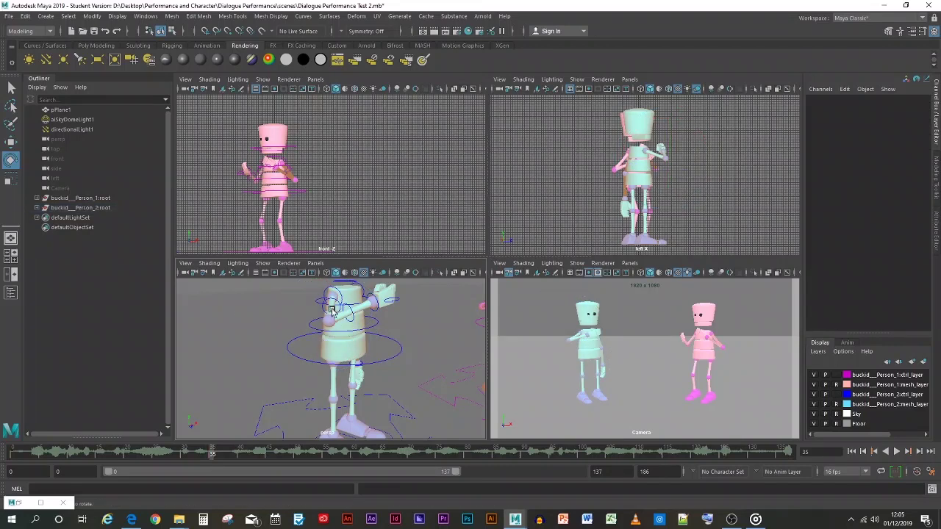
left_click(338, 305)
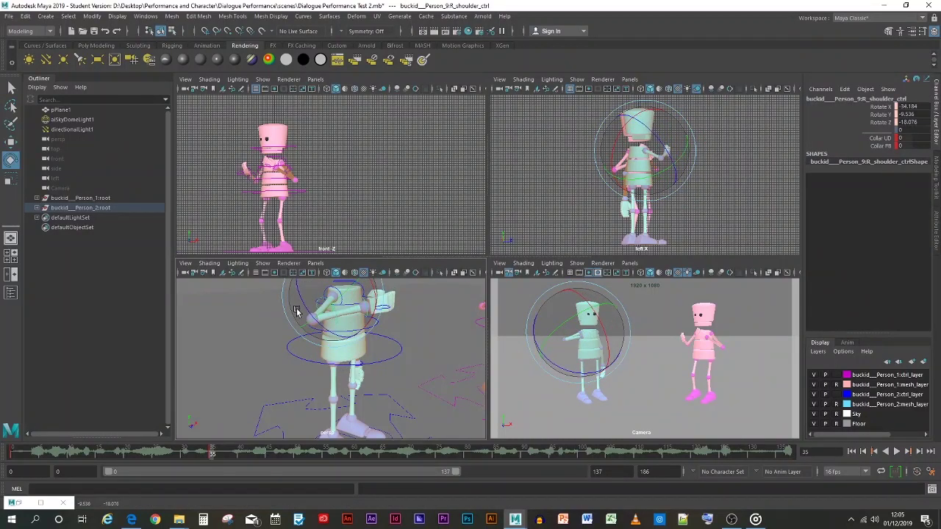
left_click_drag(298, 307, 294, 309)
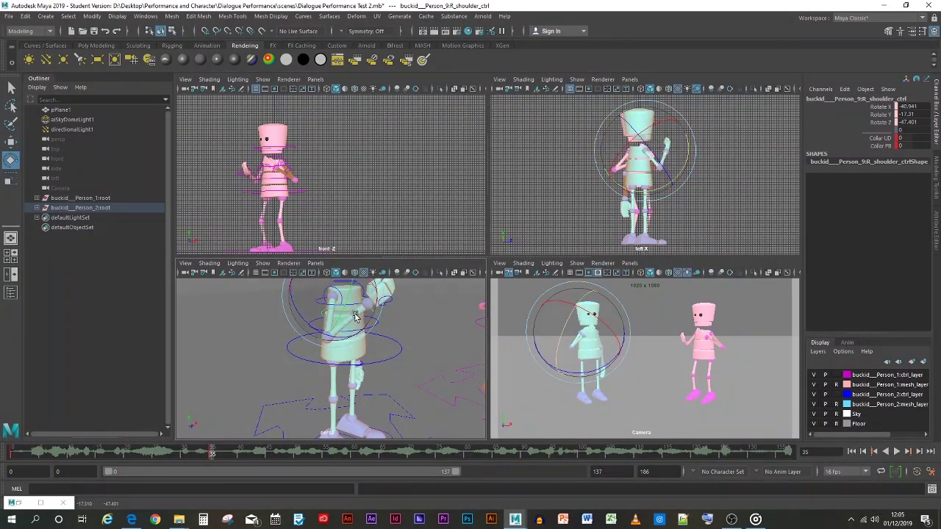
left_click_drag(348, 305, 340, 317)
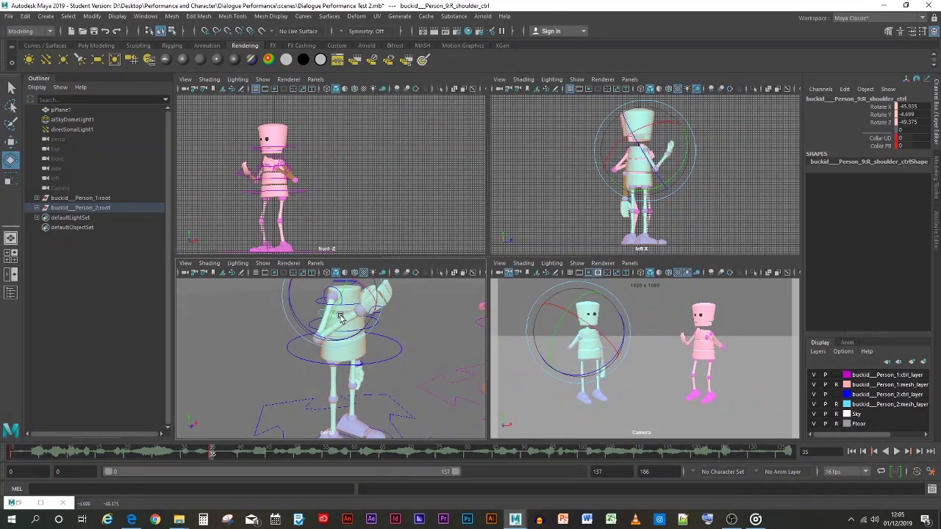
left_click(213, 338)
left_click(338, 332)
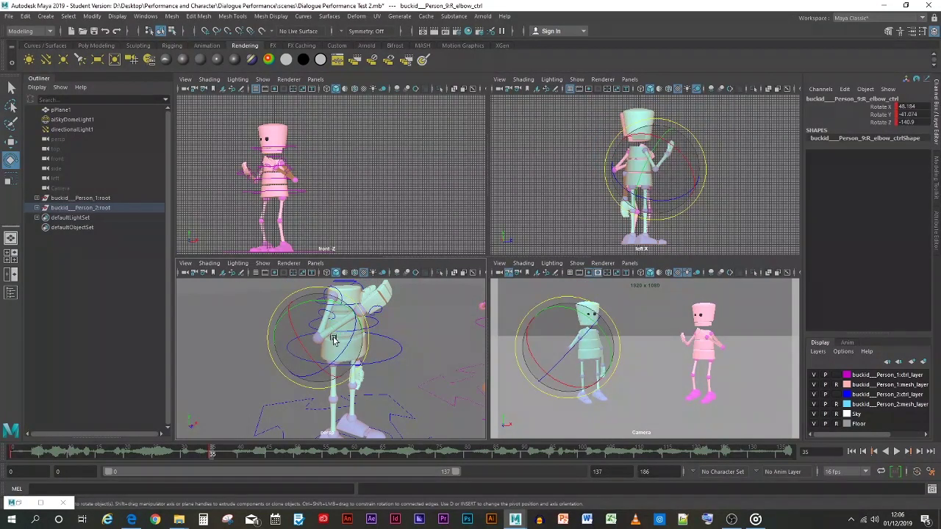
left_click_drag(354, 345, 338, 324)
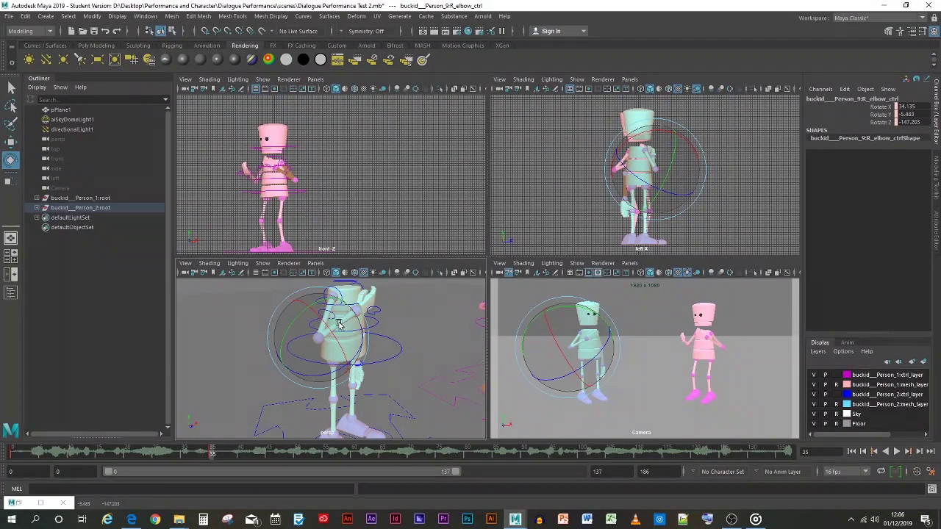
- Refine the teal character's right arm at frame 35: elbow about 38, 8, -149 and shoulder about -61, 23, -61, keying the shoulder
left_click(237, 323)
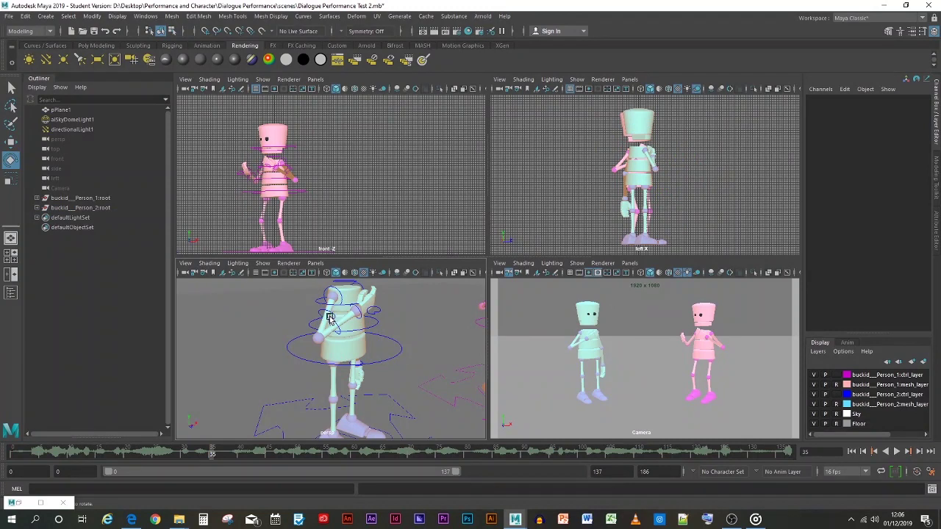
left_click(333, 318)
left_click_drag(333, 317, 338, 321)
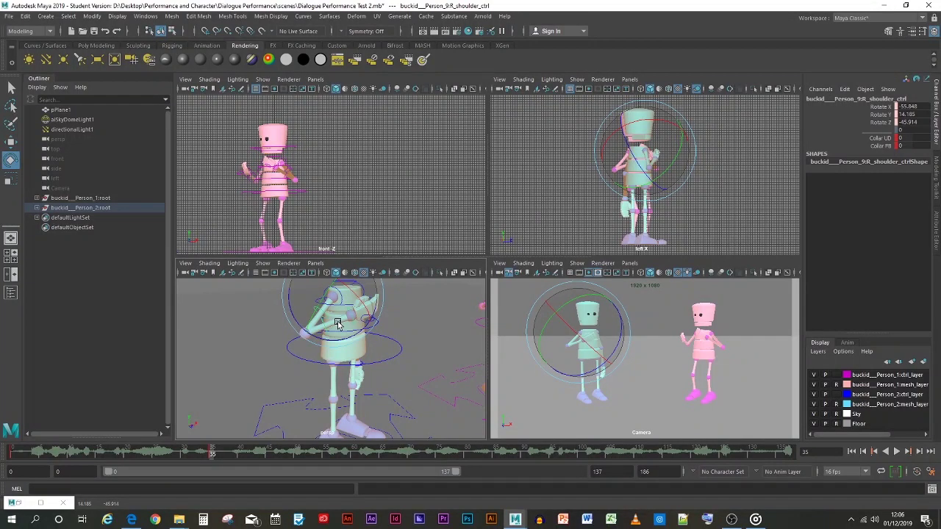
left_click(221, 330)
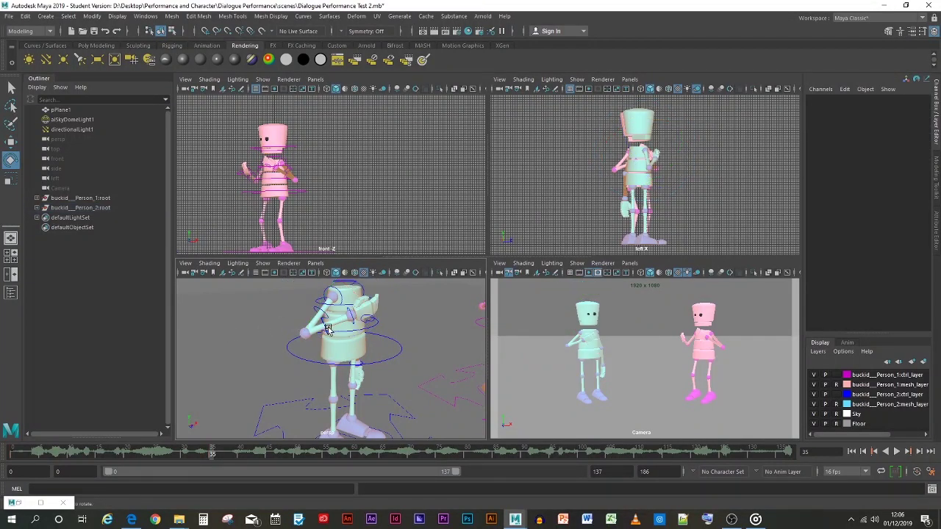
left_click(327, 329)
left_click_drag(328, 332, 312, 316)
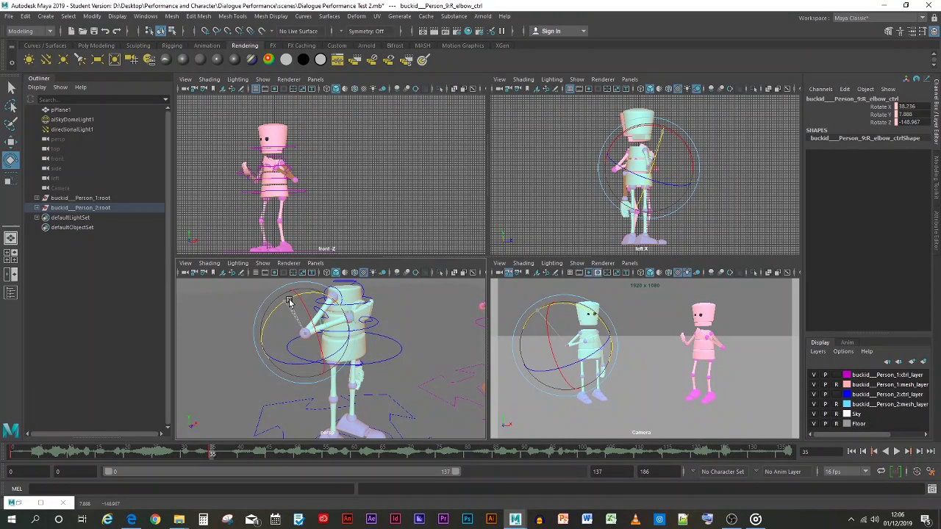
left_click(286, 309)
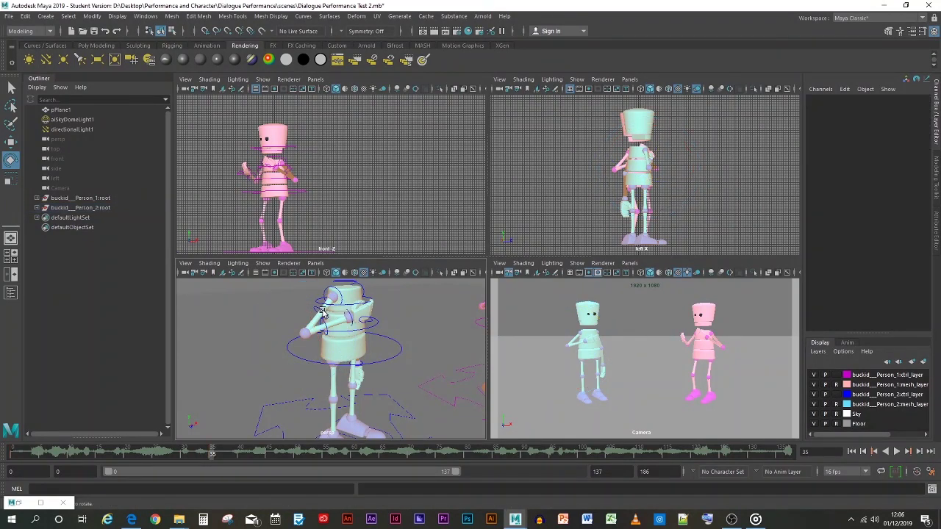
left_click(321, 312)
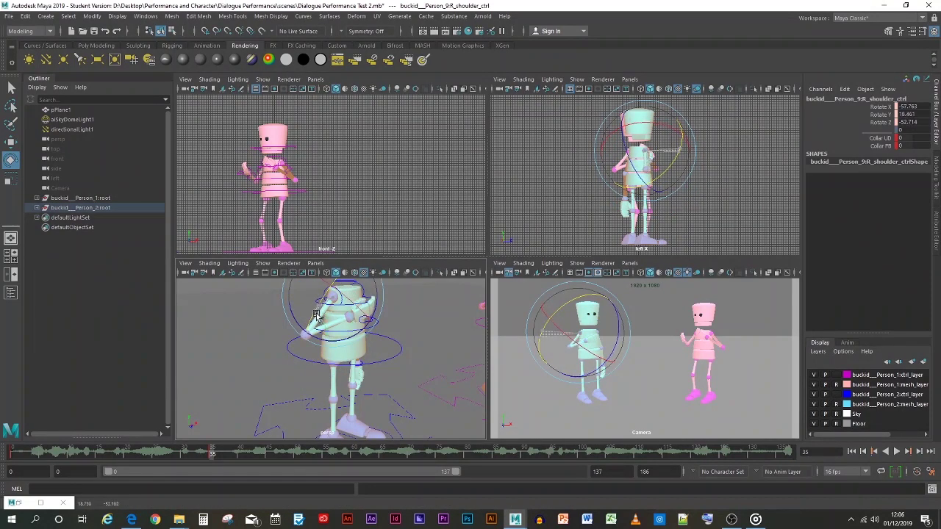
left_click_drag(316, 315, 314, 318)
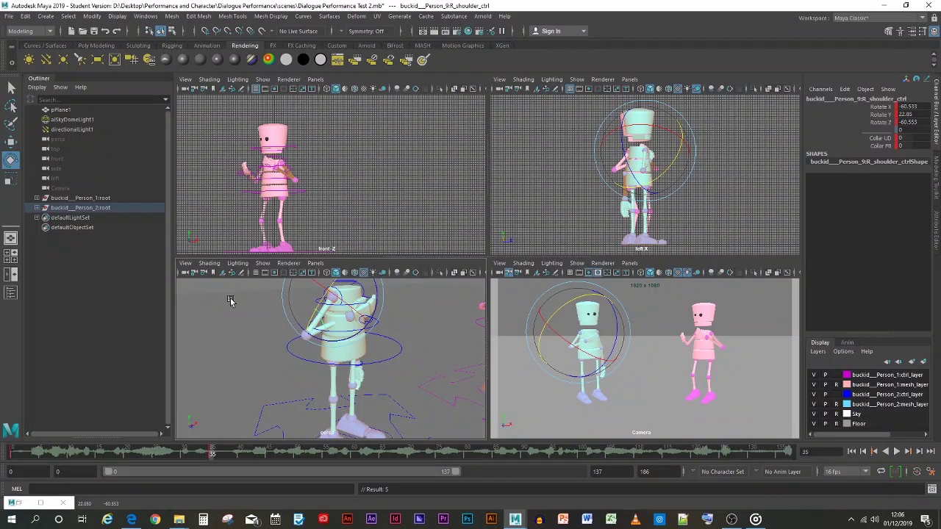
- Rotate the teal character's right clavicle to about 4.9 on Z, undoing its Y rotation, and key the clavicle and right elbow at frame 35
left_click(326, 298)
left_click(340, 294)
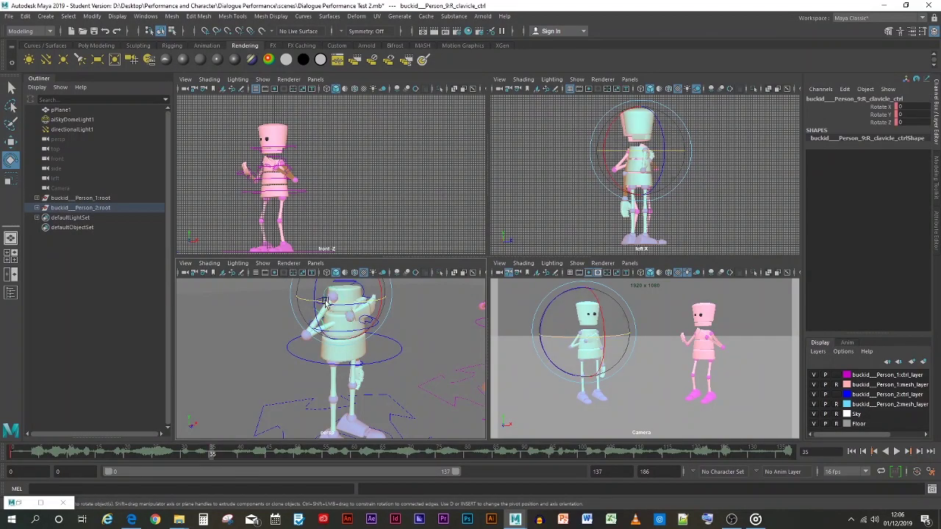
left_click_drag(314, 312, 331, 298)
key("ctrl+z")
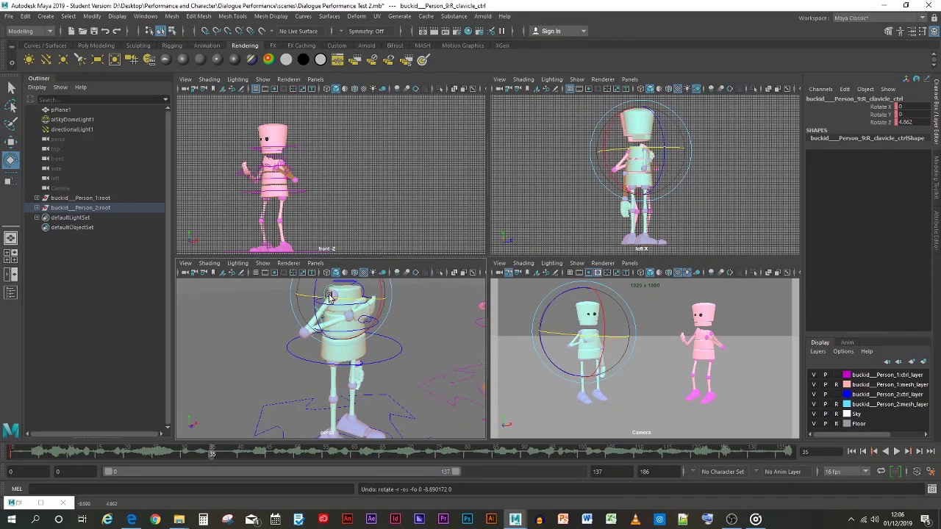
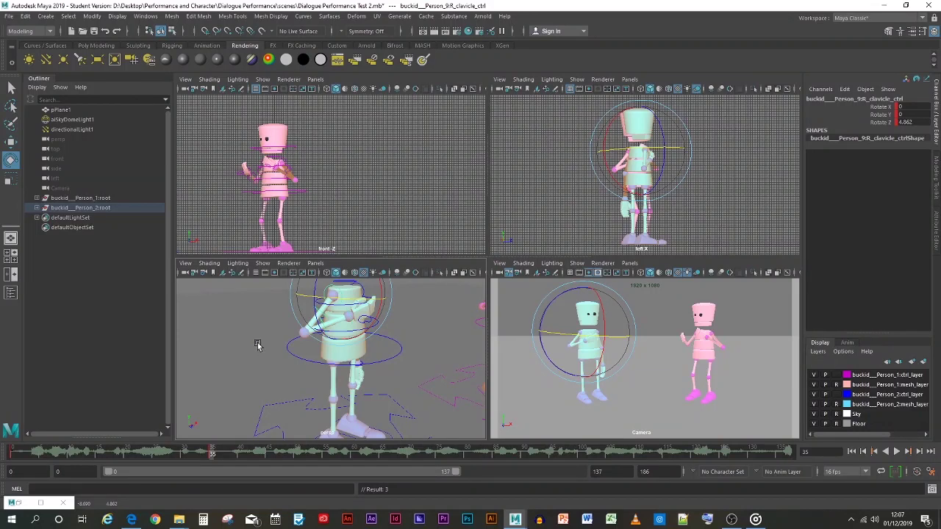
left_click(321, 332)
left_click(321, 329)
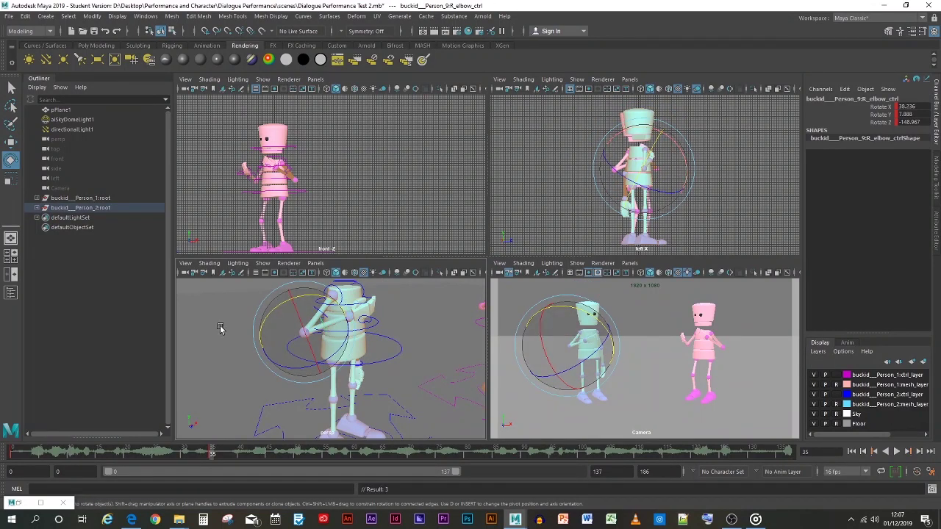
- Rotate the teal character's left shoulder outward to about 4, -6, -34 and key it at frame 35
left_click_drag(373, 385, 360, 354, "alt")
left_click(307, 353)
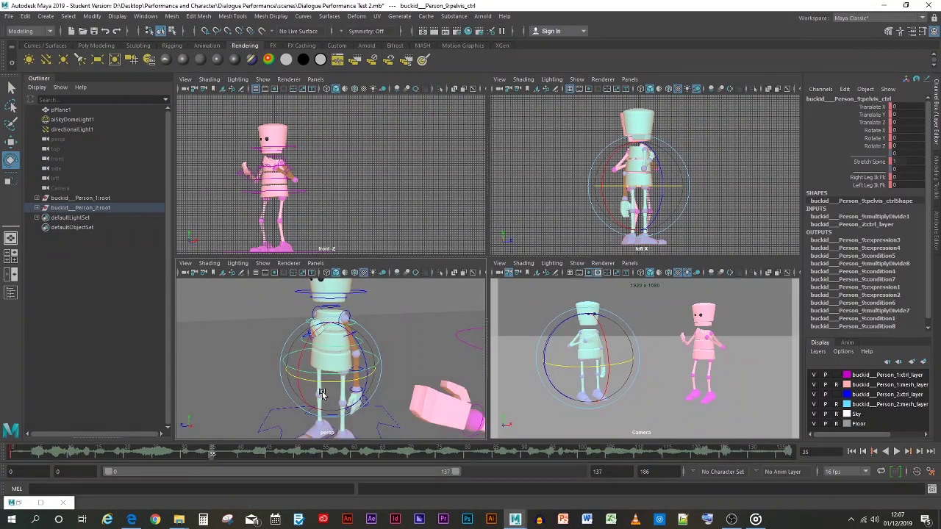
left_click(360, 352)
left_click(353, 337)
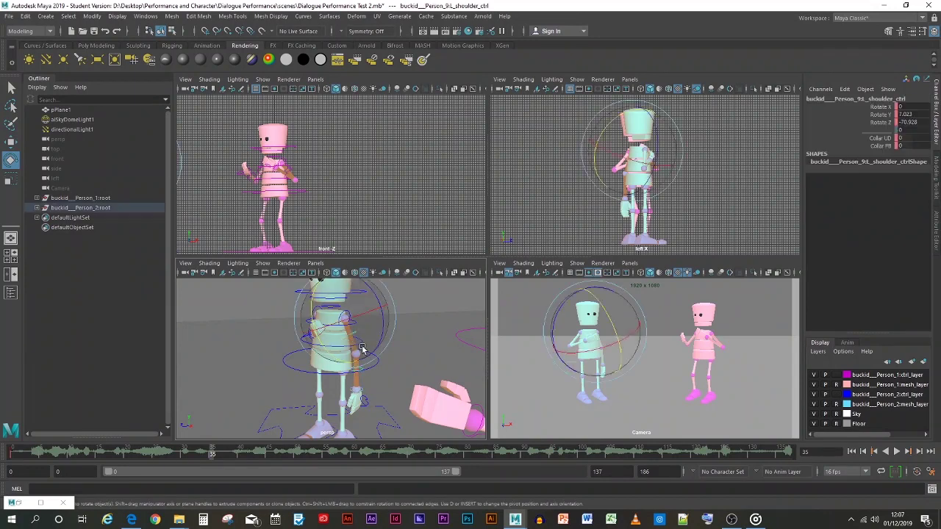
left_click_drag(381, 332, 335, 344)
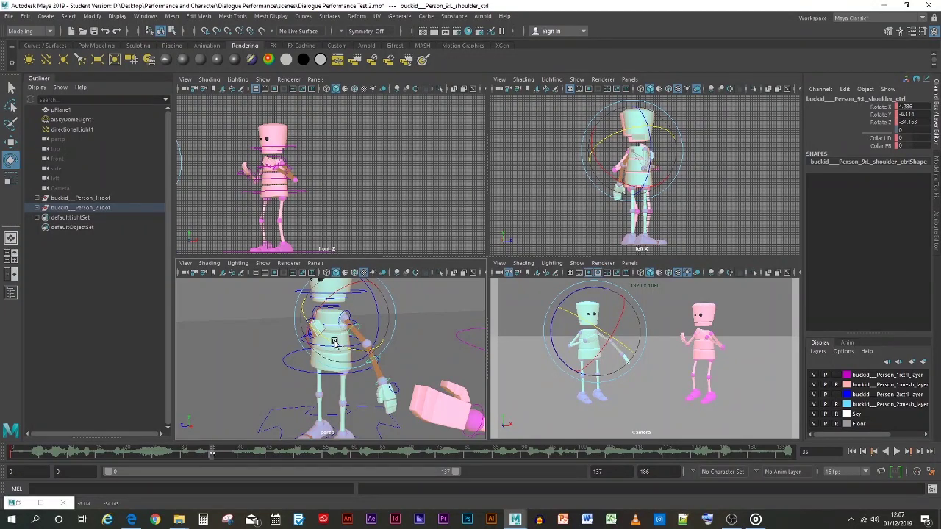
key("s")
- Bend the teal character's left elbow to about -67, -156, 13 across the chest, key it at frame 35, and clear the selection
left_click(391, 368)
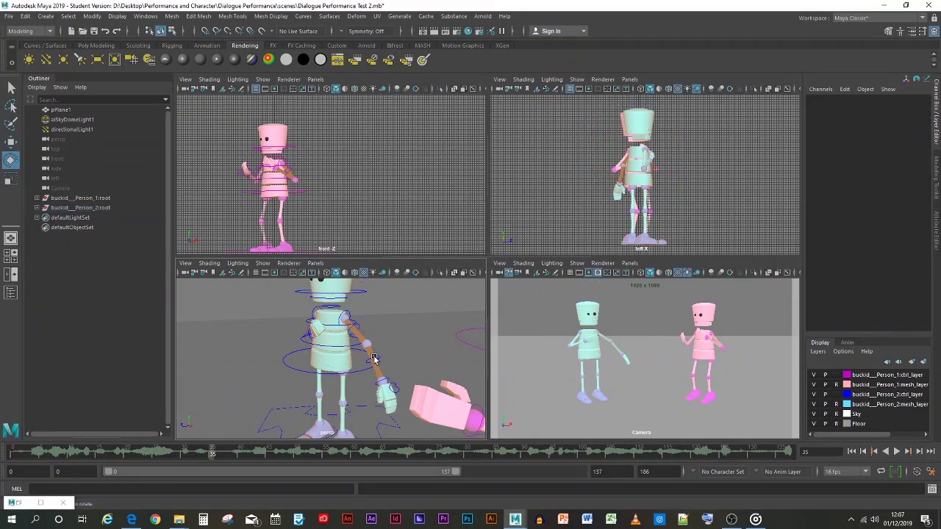
left_click(359, 376)
left_click_drag(354, 376, 336, 333)
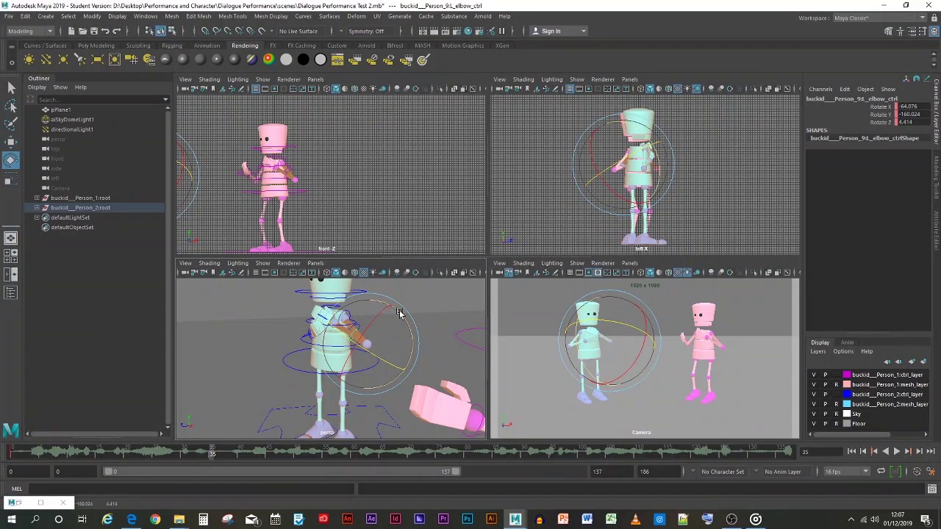
left_click_drag(400, 313, 389, 308)
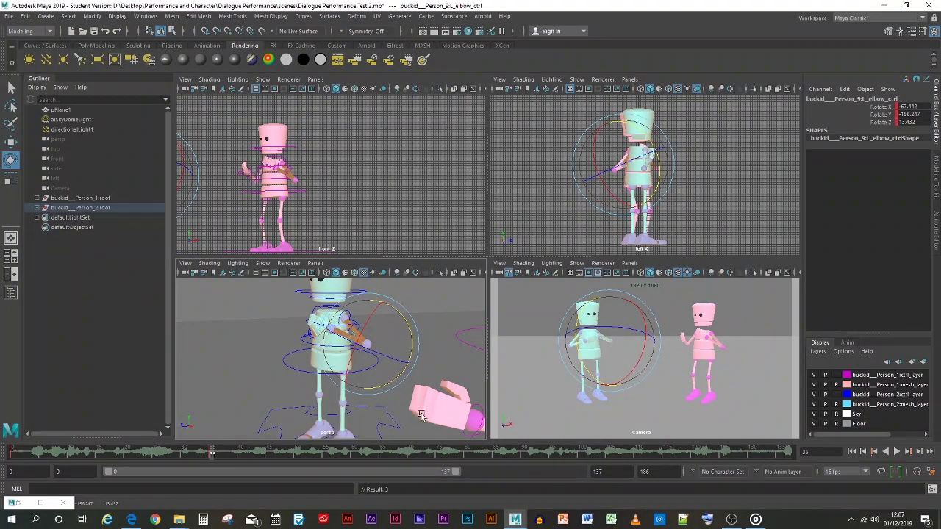
left_click(429, 364)
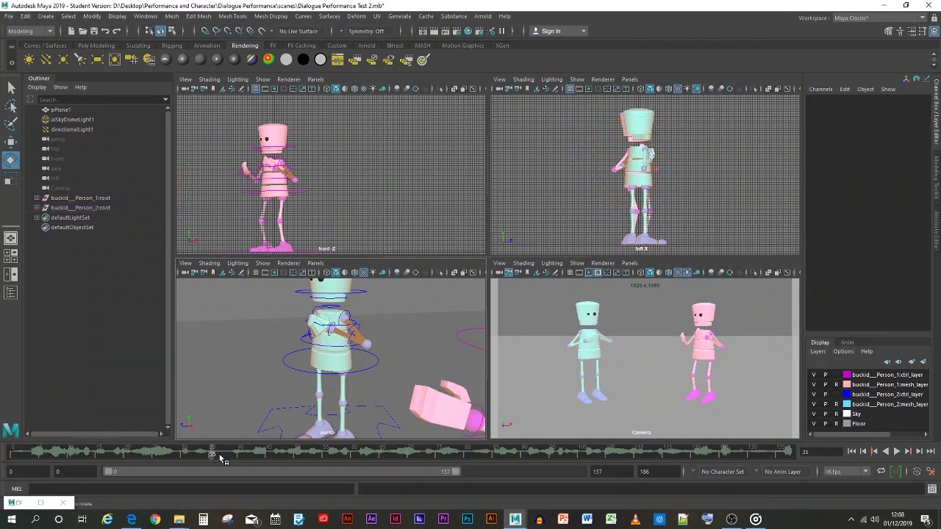
- At frame 9, rotate the teal character's right elbow to about 6, -40, -21 so the forearm clears the body, and key it
left_click_drag(221, 457, 74, 444)
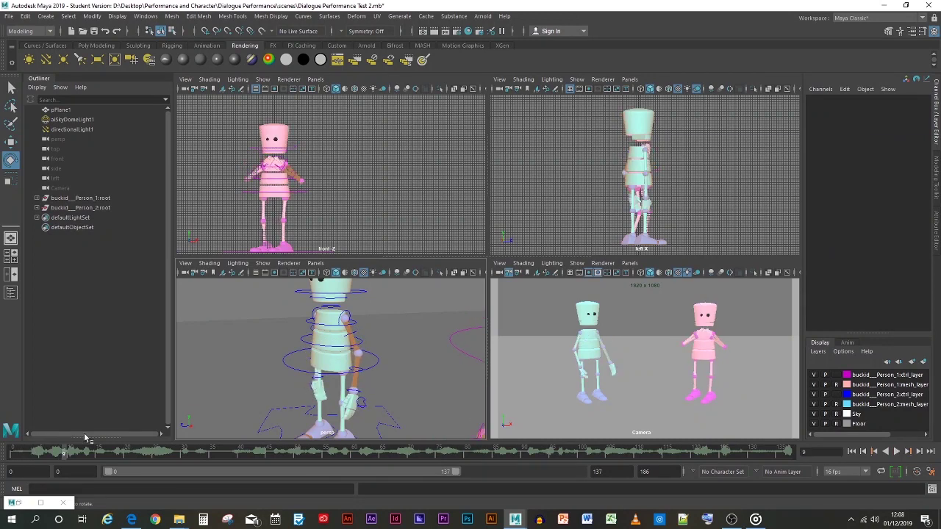
left_click_drag(267, 382, 324, 381, "alt")
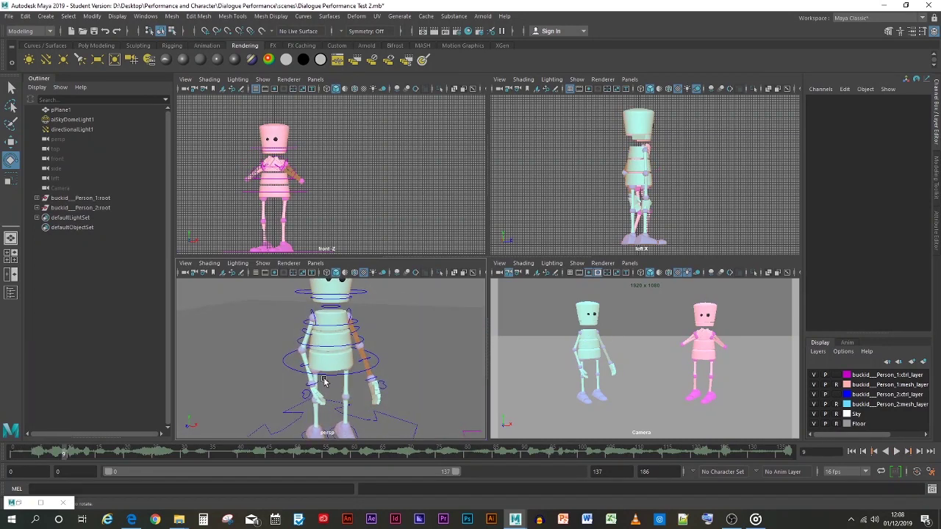
left_click(305, 365)
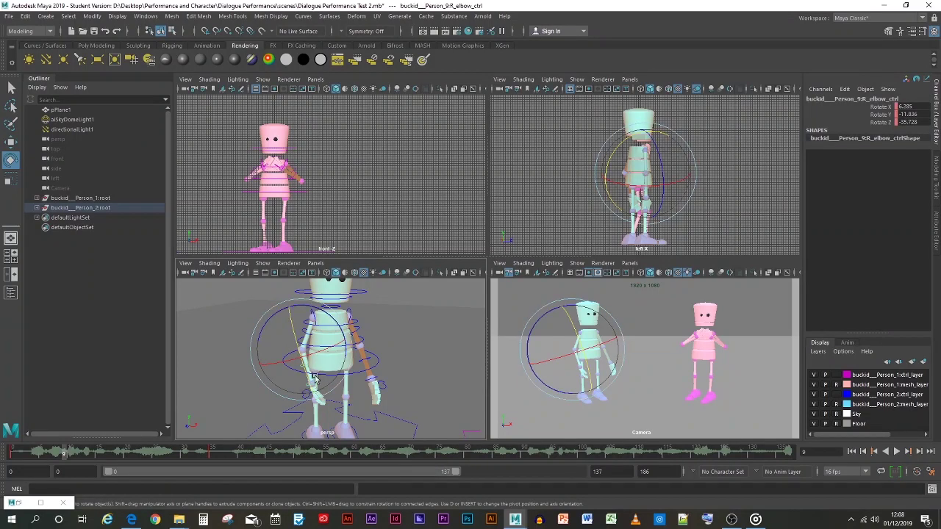
left_click_drag(332, 318, 297, 321)
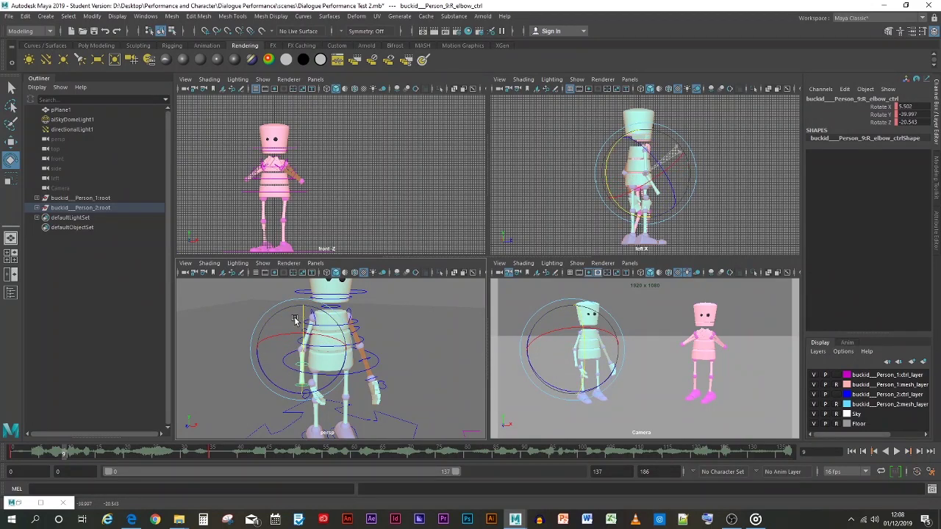
key("s")
- Play the animation briefly, and at frame 21 rotate the teal character's right elbow to about 30, -39, -97 and key it
key("alt+v")
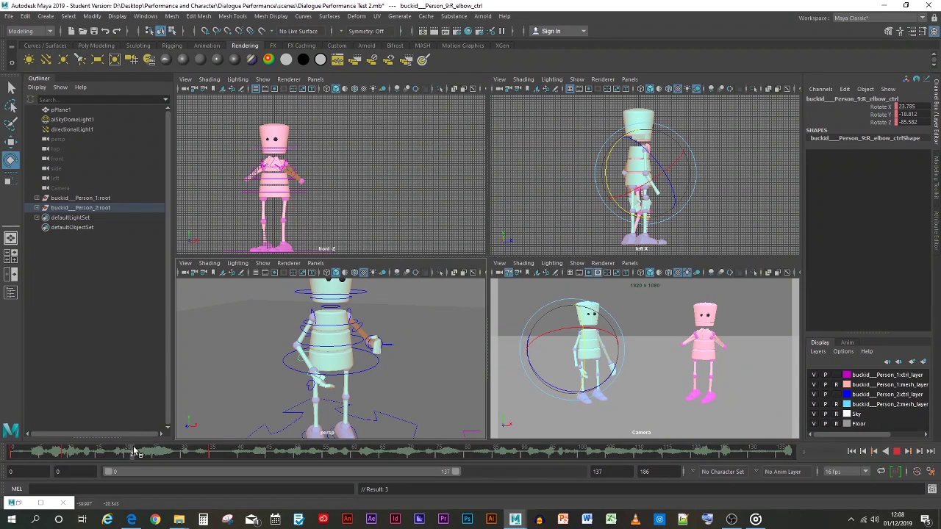
key("alt+v")
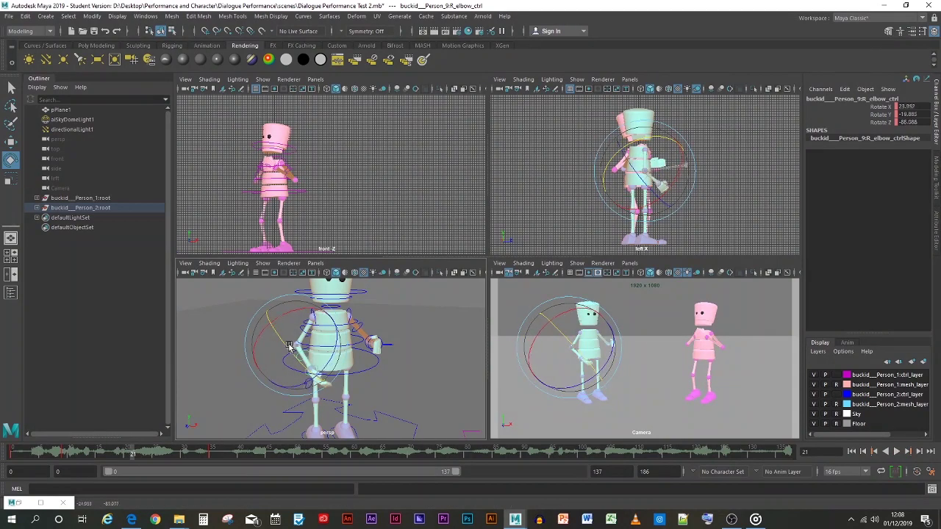
left_click_drag(280, 340, 278, 338)
key("s")
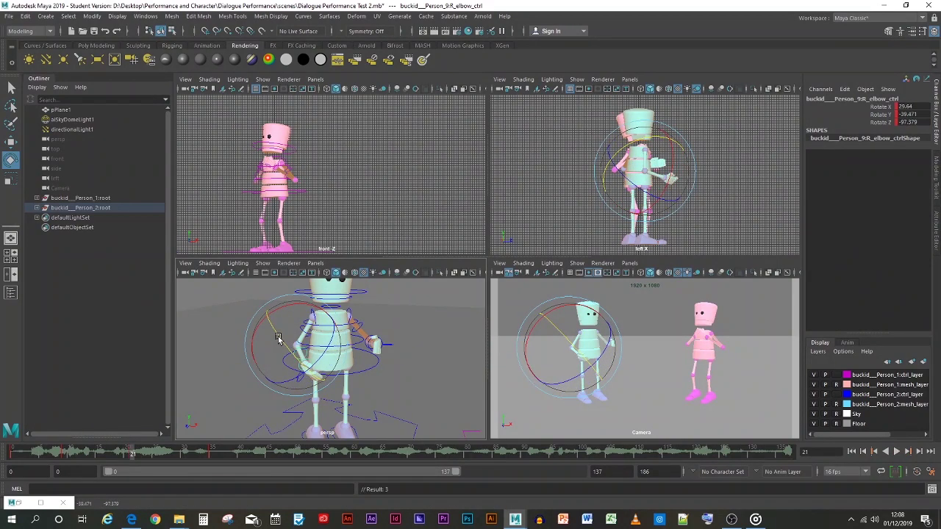
- Replay the motion, key the teal character's right elbow at about 29, -57, -75 on frame 16, and play the animation again
key("alt+v")
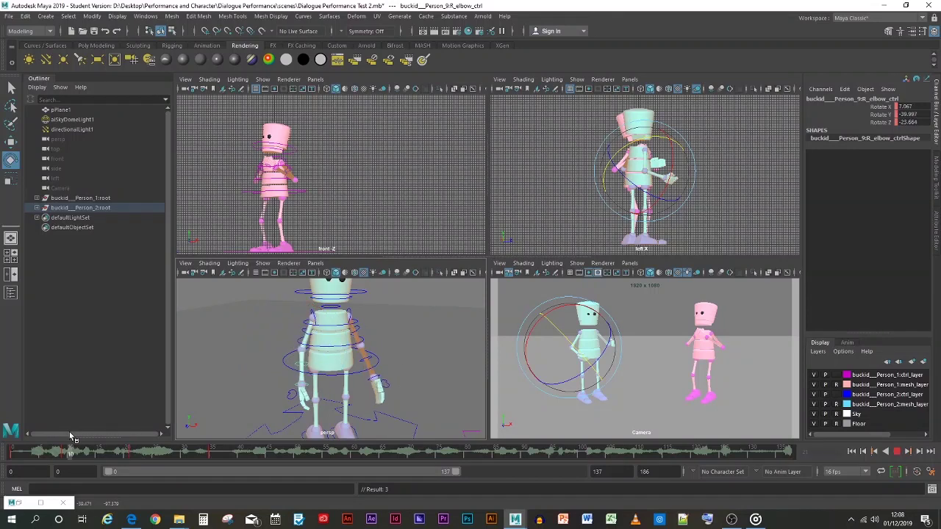
key("alt+v")
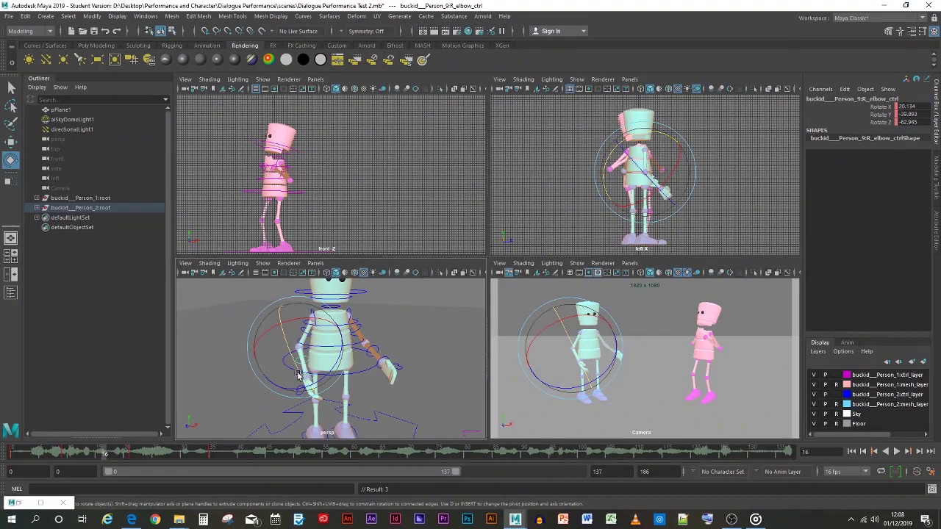
left_click_drag(298, 374, 287, 360)
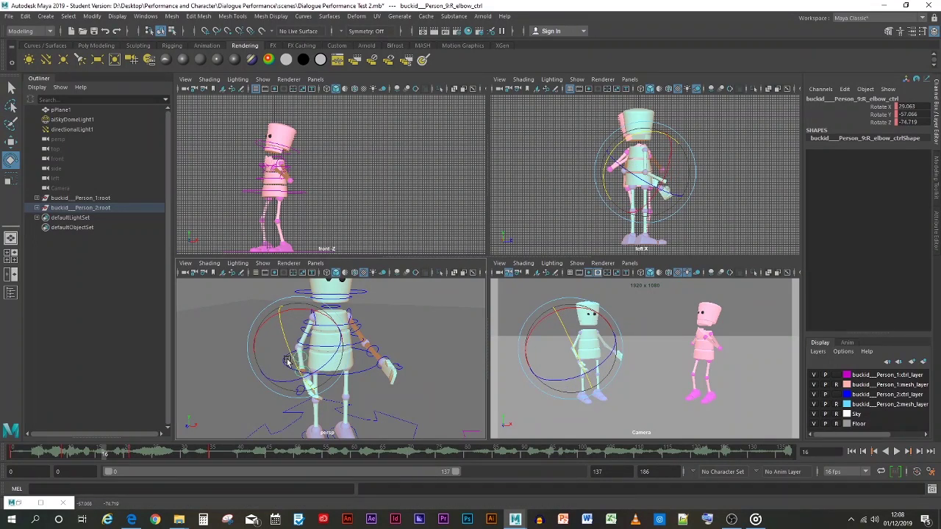
key("s")
key("alt+v")
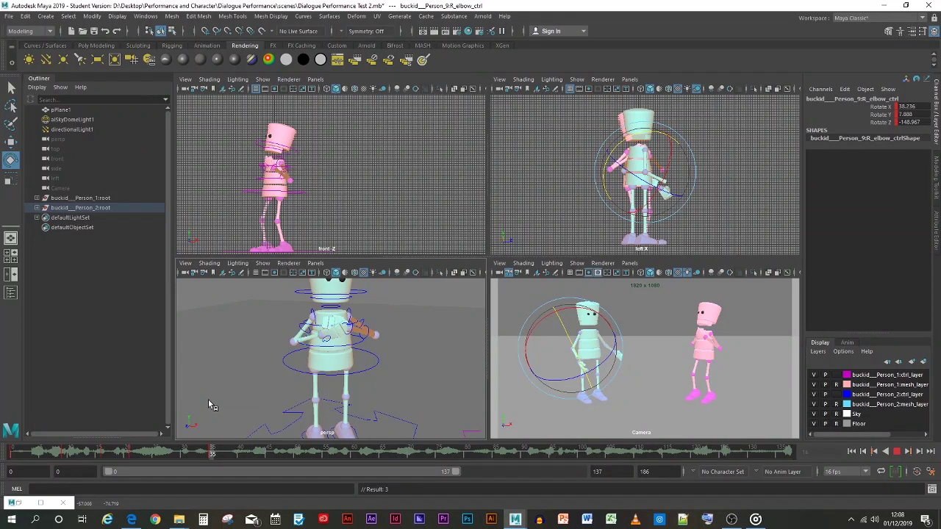
- Replay the animation from the first frame with nothing selected, and stop it at frame 38
key("alt+shift+v")
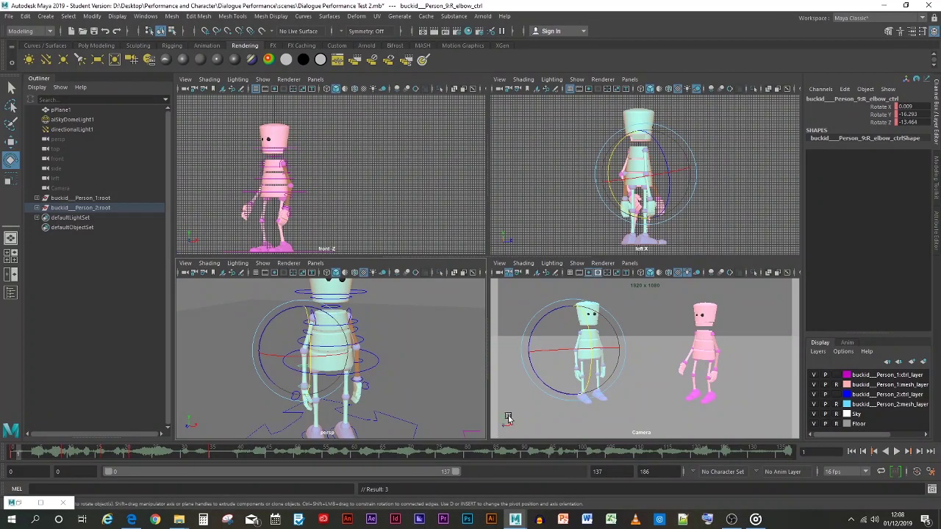
left_click(507, 418)
key("alt+v")
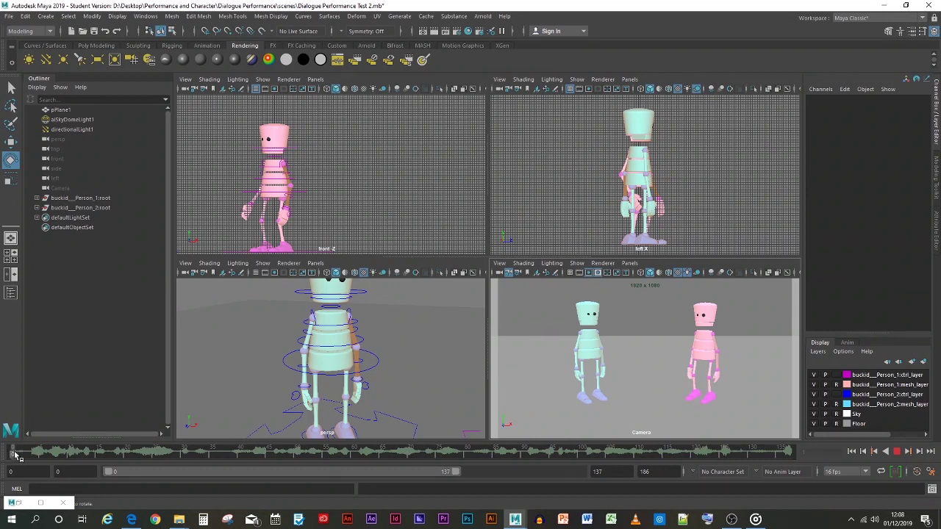
left_click_drag(205, 455, 232, 459)
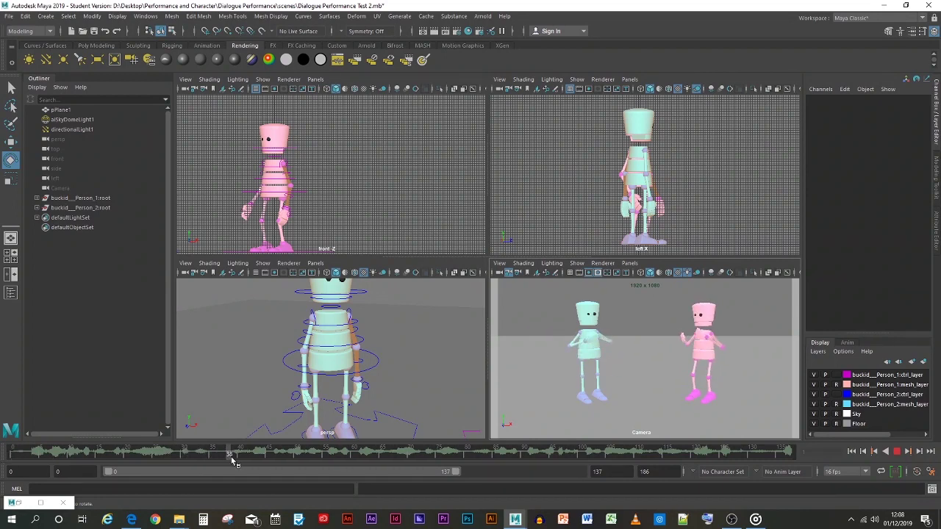
key("alt+v")
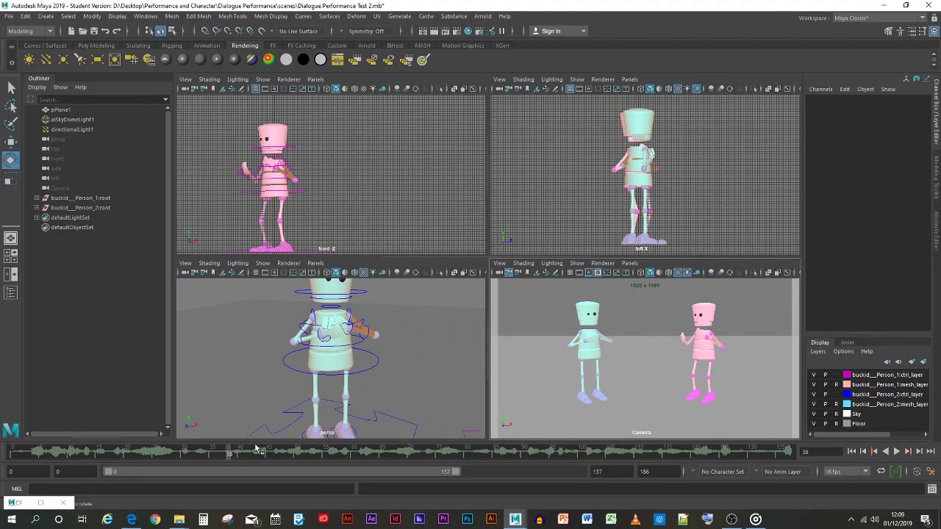
- Return to frame 35 and rotate the teal character's left elbow to about -68, -156, 15
scroll(290, 332, "up", 3)
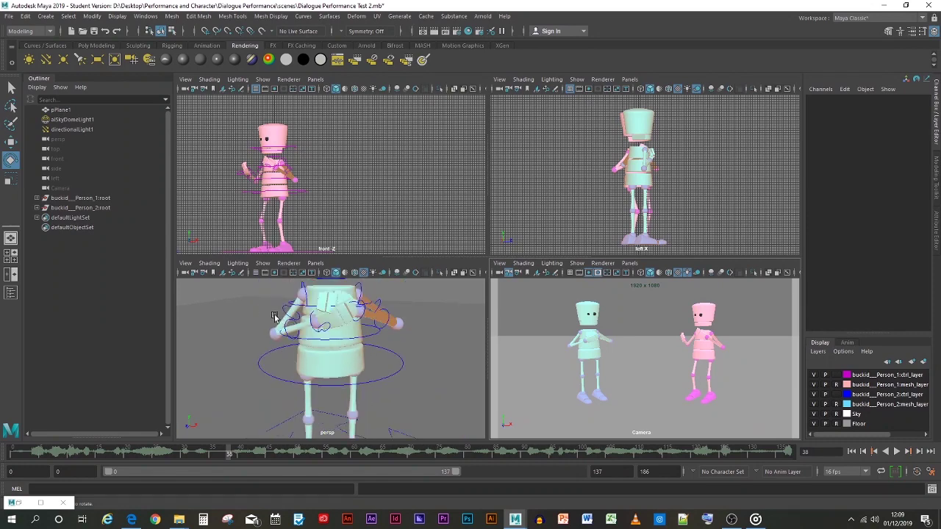
left_click_drag(273, 317, 293, 347, "alt")
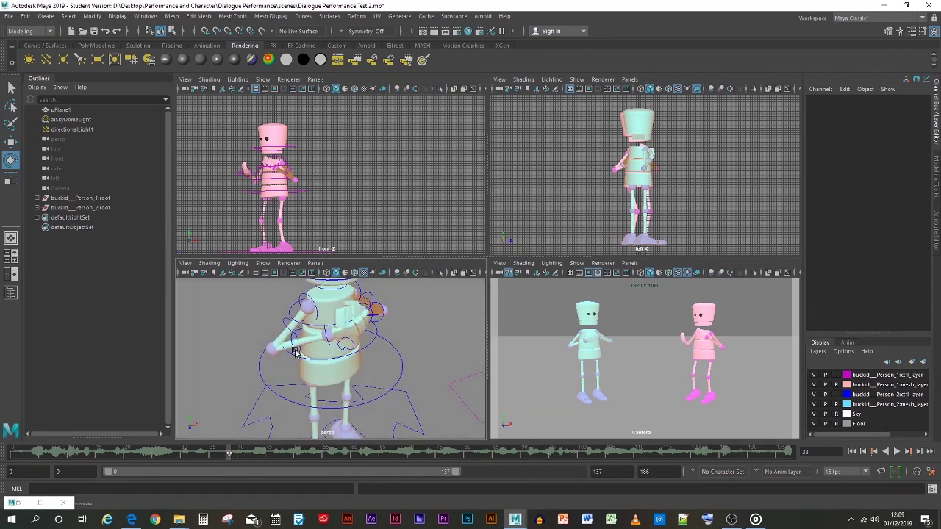
left_click(294, 353)
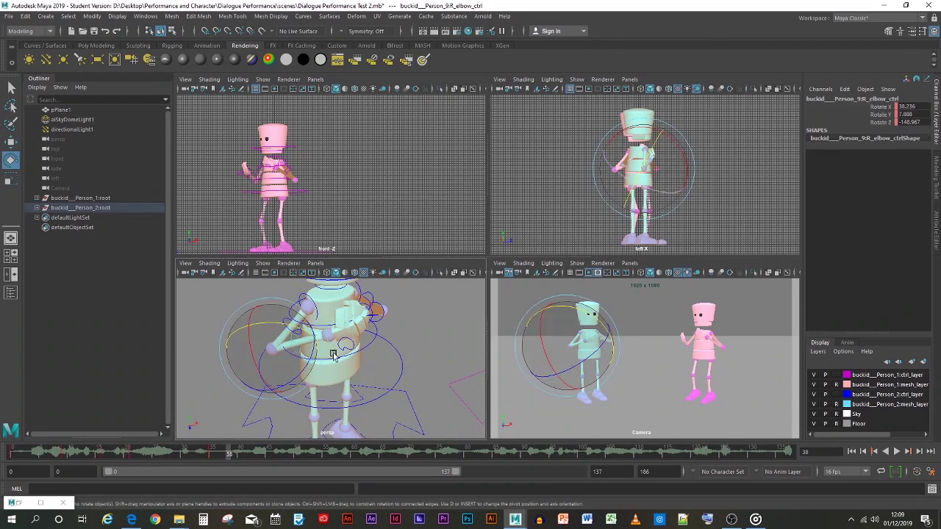
left_click(381, 312)
left_click(214, 458)
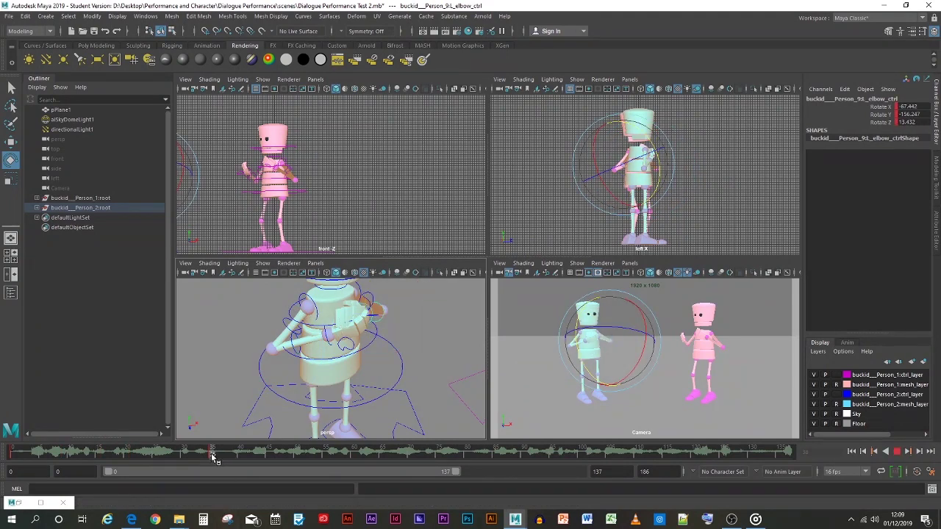
left_click_drag(381, 314, 355, 291)
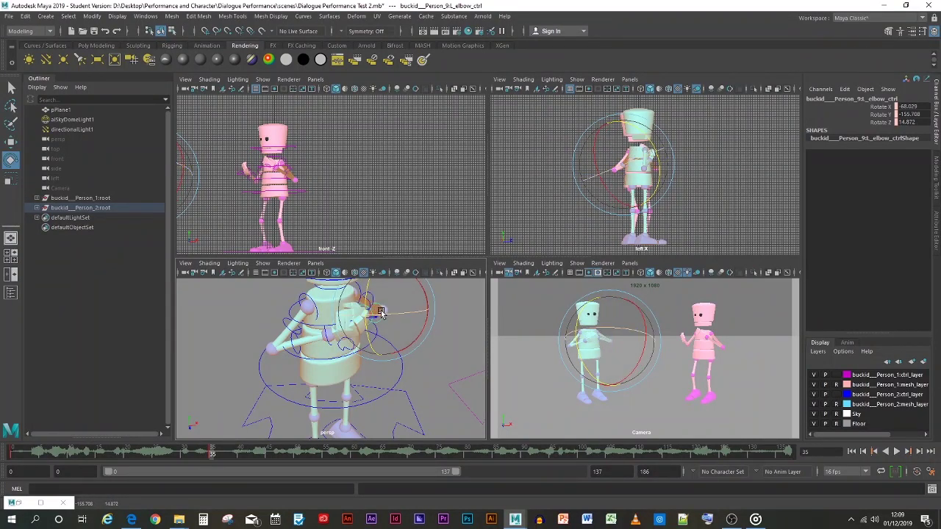
- Rotate the teal character's left clavicle to about -37 on Y, rotate the left elbow to about -66, -146, 10, and key both at frame 35
left_click_drag(419, 342, 393, 378, "alt")
left_click(393, 378)
left_click(360, 300)
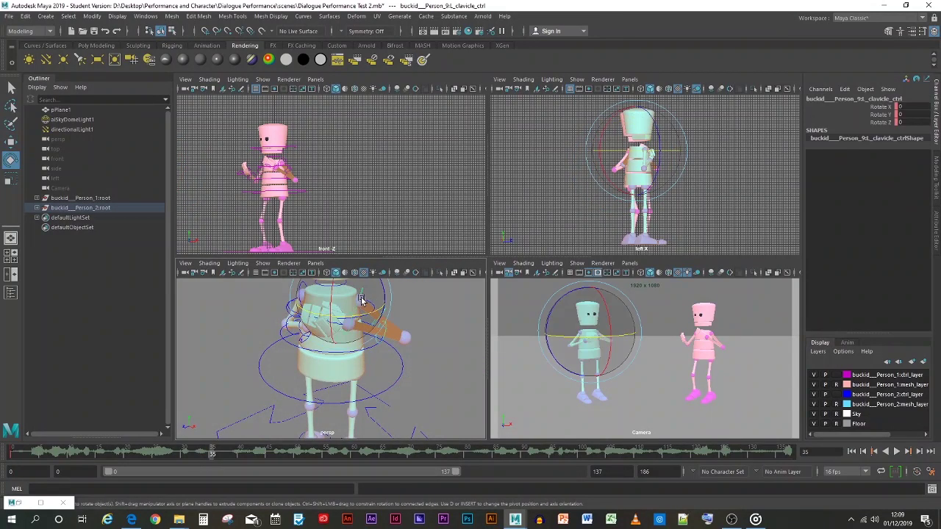
left_click_drag(356, 313, 323, 318)
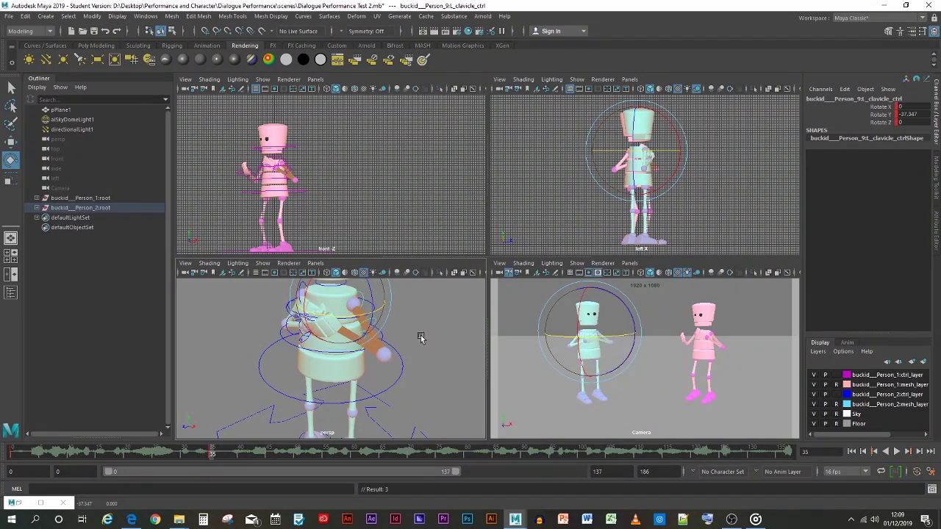
left_click(342, 327)
left_click(378, 372)
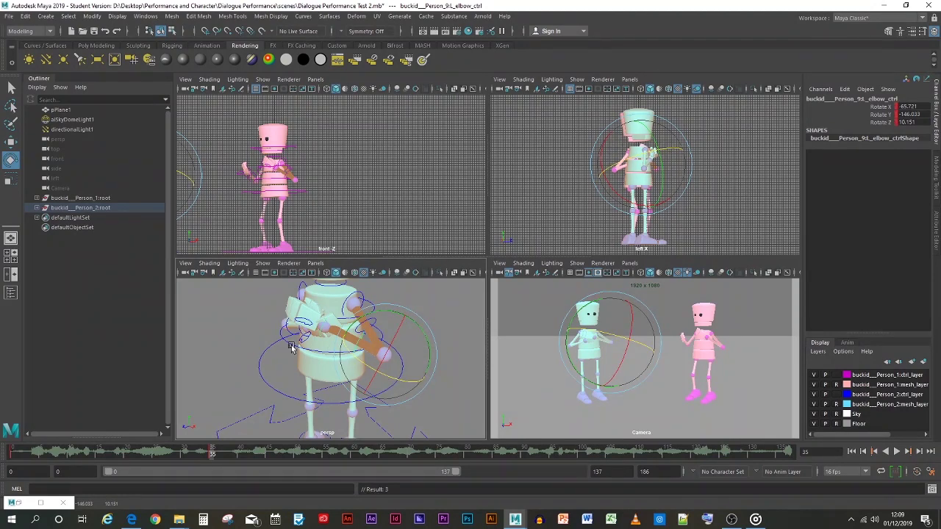
- Rotate the teal character's right clavicle to about 0, -22, 5 and the right elbow to about 39, -2, -153, keying both at frame 35
left_click(262, 358)
left_click_drag(231, 342, 326, 315, "alt")
left_click(317, 310)
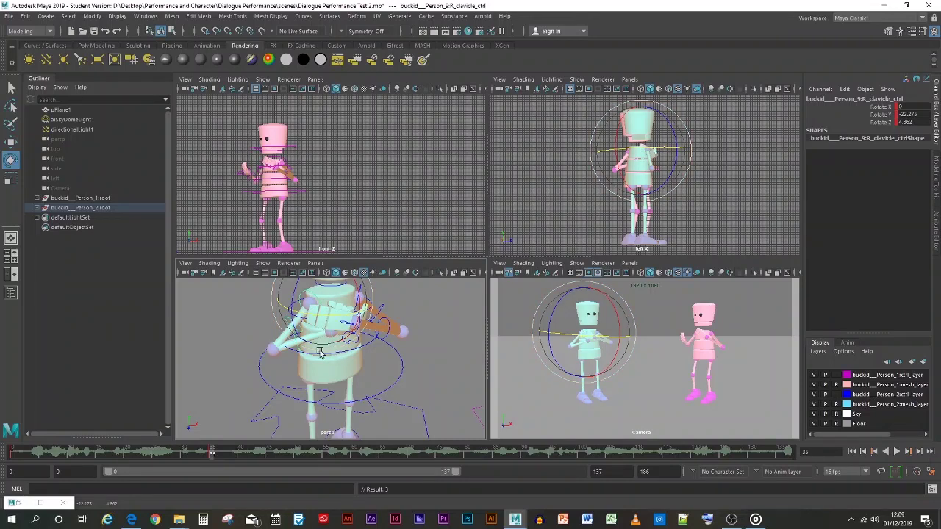
left_click(228, 338)
left_click_drag(301, 349, 262, 324)
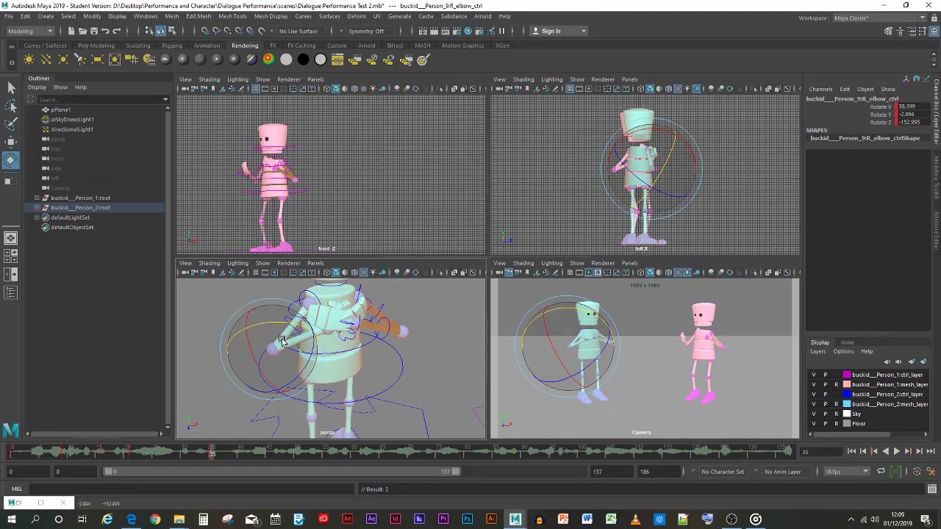
- Lower the teal character's right upper arm by rotating the shoulder to about -57, -1, -59, and key it at frame 35
left_click(243, 313)
left_click(290, 326)
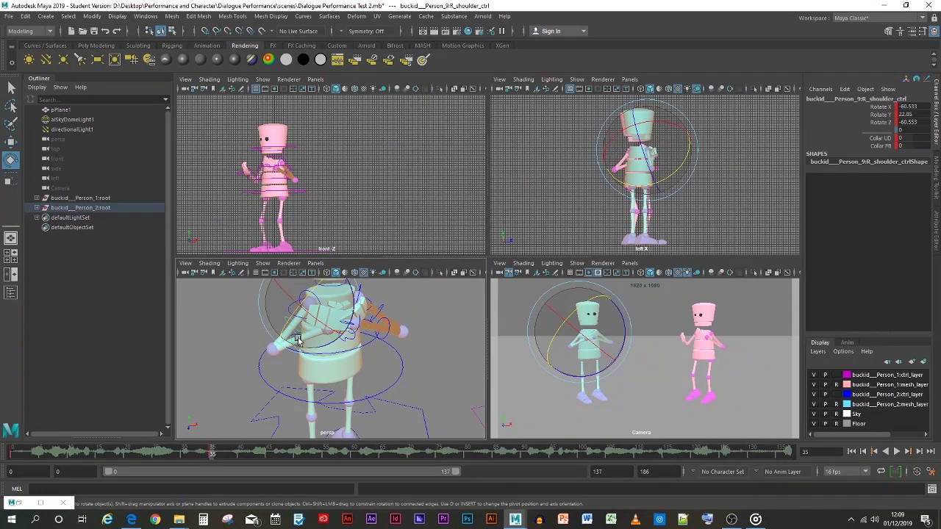
left_click_drag(291, 326, 315, 345)
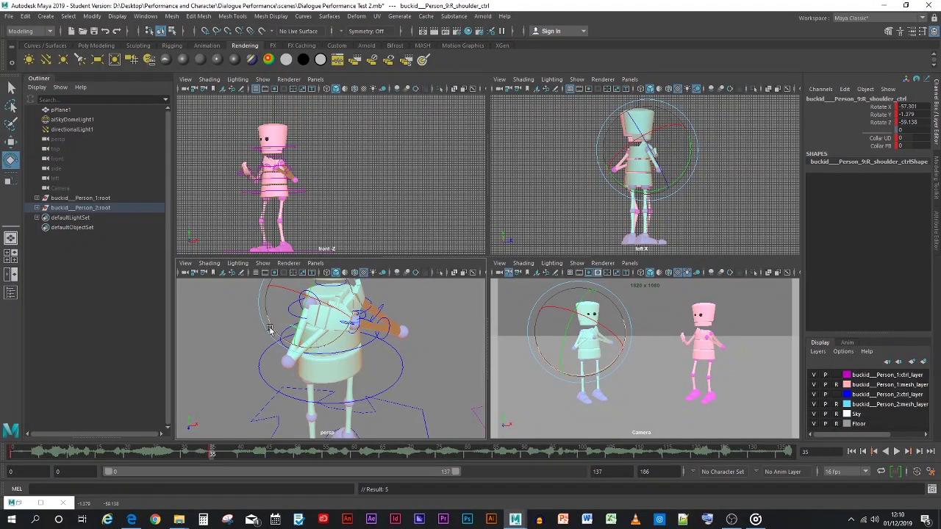
key("s")
- Rotate the teal character's right elbow to about 38, 1, -138 so the forearm crosses the chest, and key it
left_click(224, 329)
left_click(305, 346)
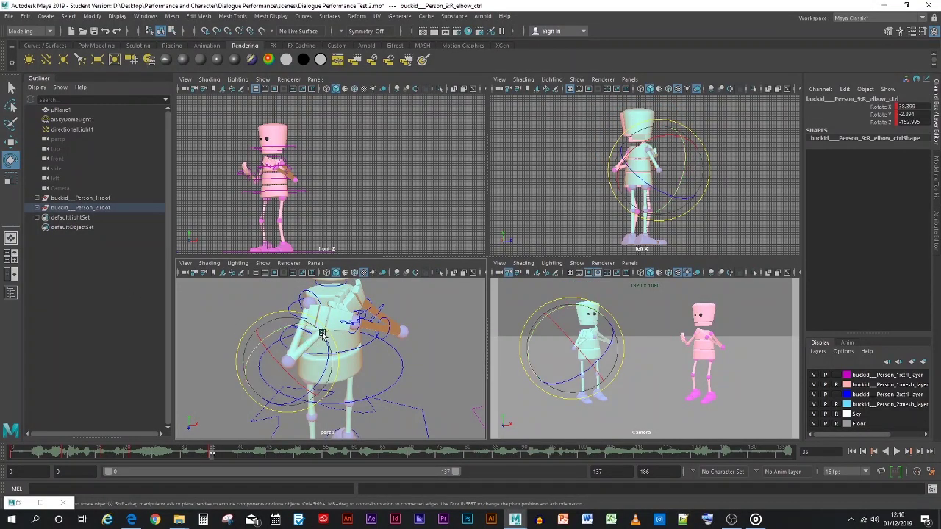
left_click_drag(303, 351, 282, 333)
key("s")
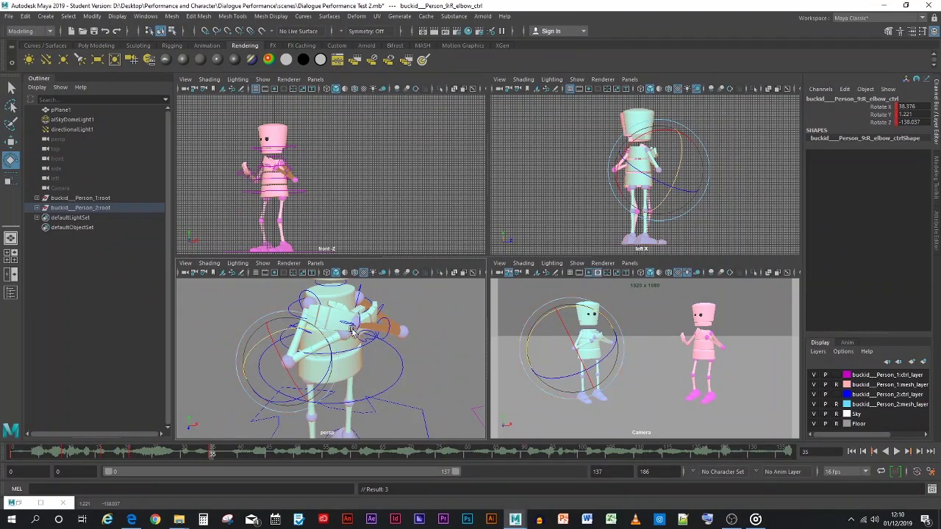
- Bring the teal character's left upper arm closer to the body by rotating the shoulder to about 5, -22, -35
left_click(389, 332)
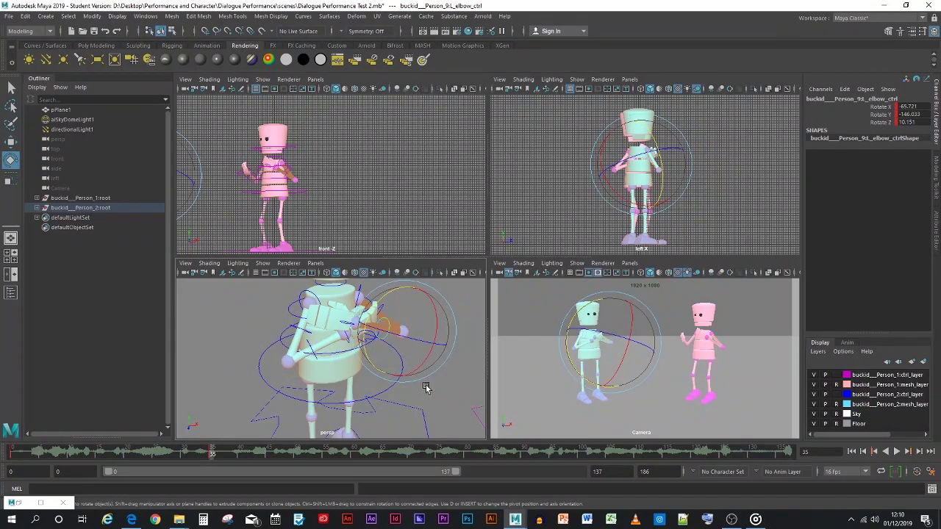
left_click_drag(426, 390, 376, 390, "alt")
left_click(447, 390)
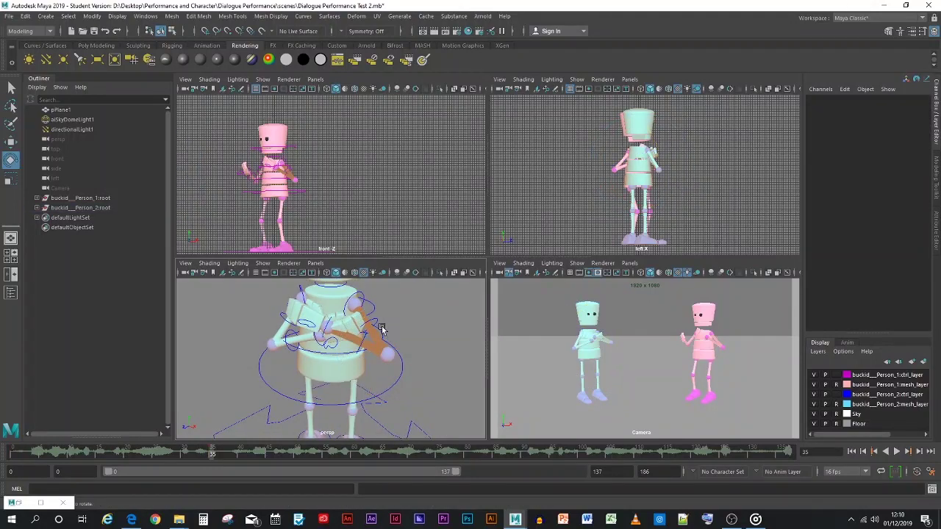
left_click(369, 317)
left_click_drag(374, 338, 359, 343)
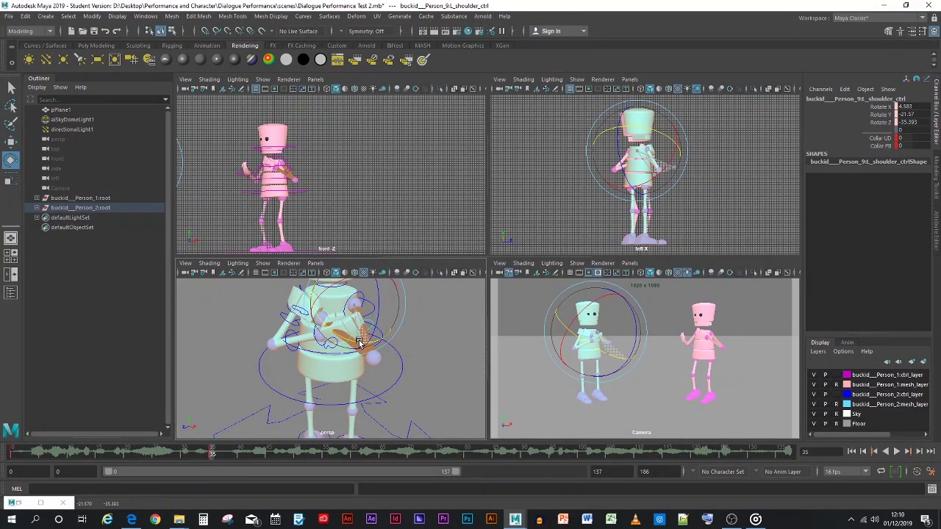
- Refine the crossed forearms by rotating the teal character's left elbow to about -81, -135, 35 and the right elbow to about 39, 5, -135
left_click(287, 318)
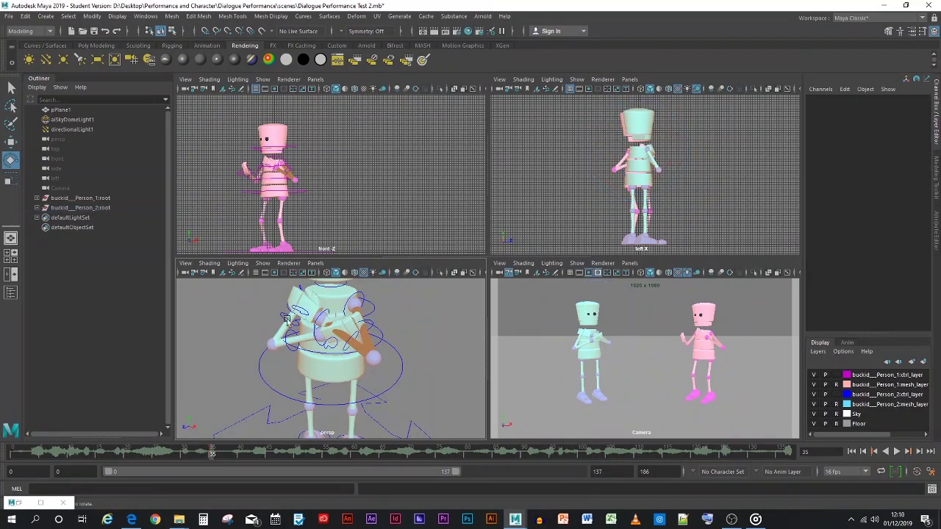
left_click(348, 343)
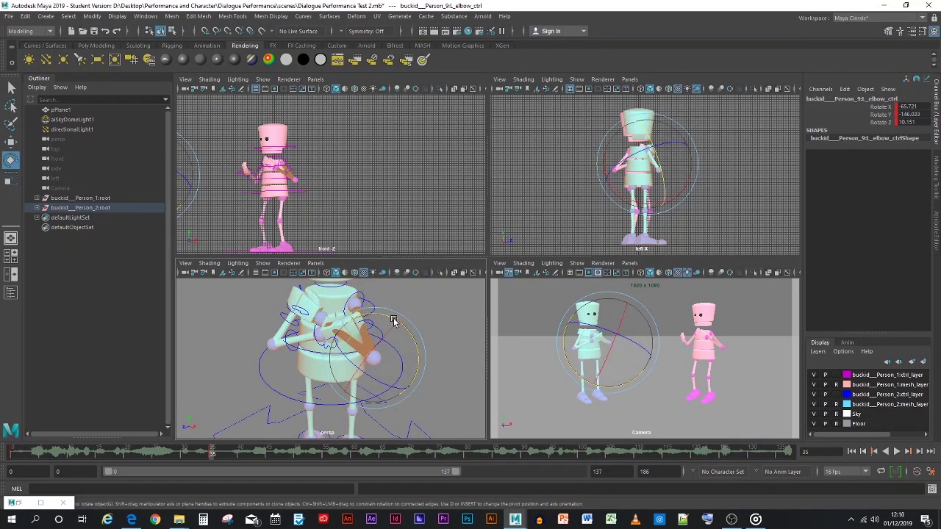
left_click_drag(361, 334, 344, 362)
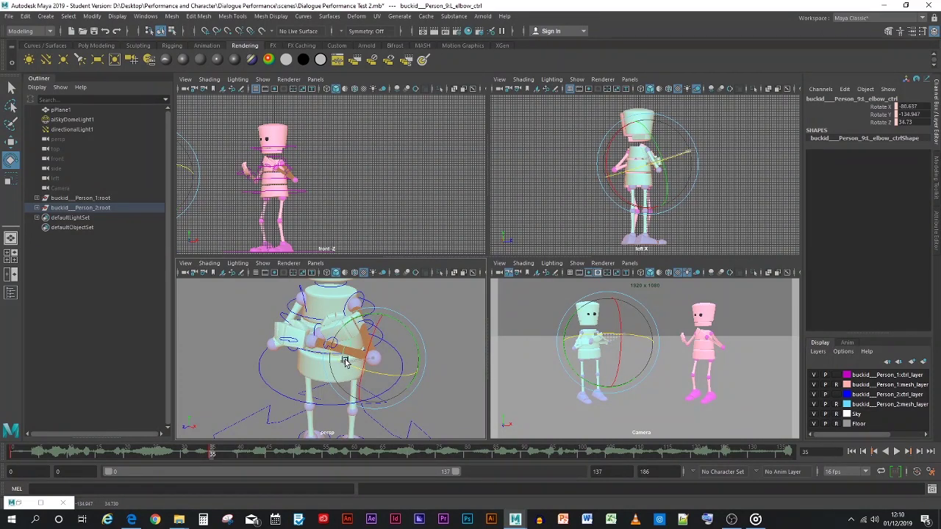
left_click(277, 365)
left_click_drag(276, 366, 307, 358, "alt")
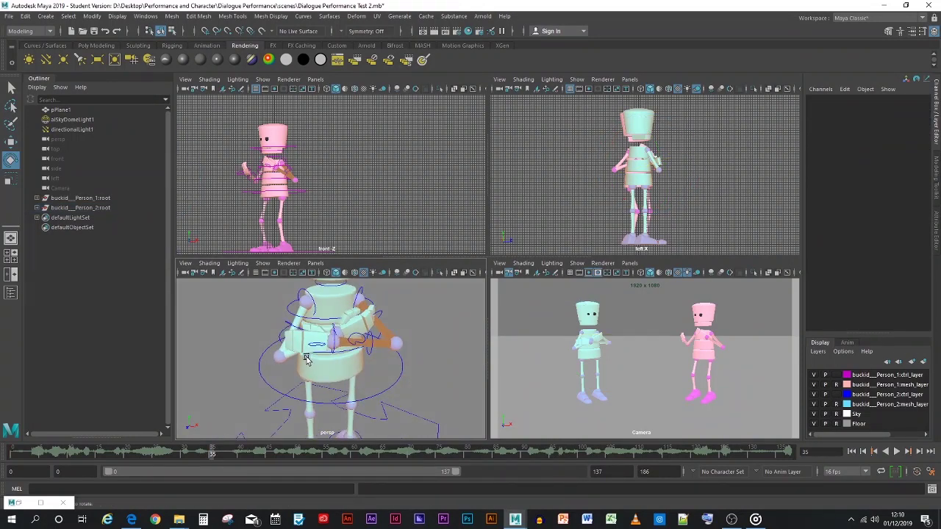
left_click(295, 344)
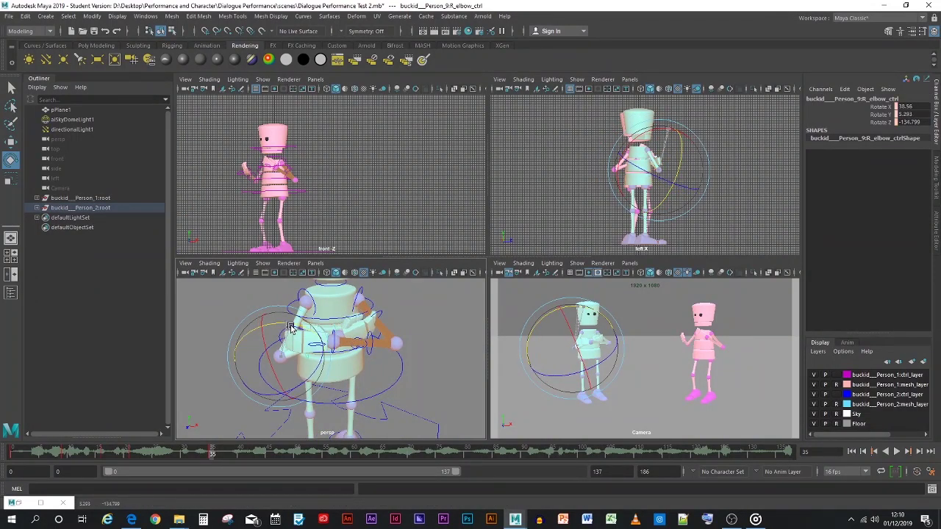
- Rotate the teal character's right wrist so the hand lies along the opposite arm, and clear the selection
left_click(341, 332)
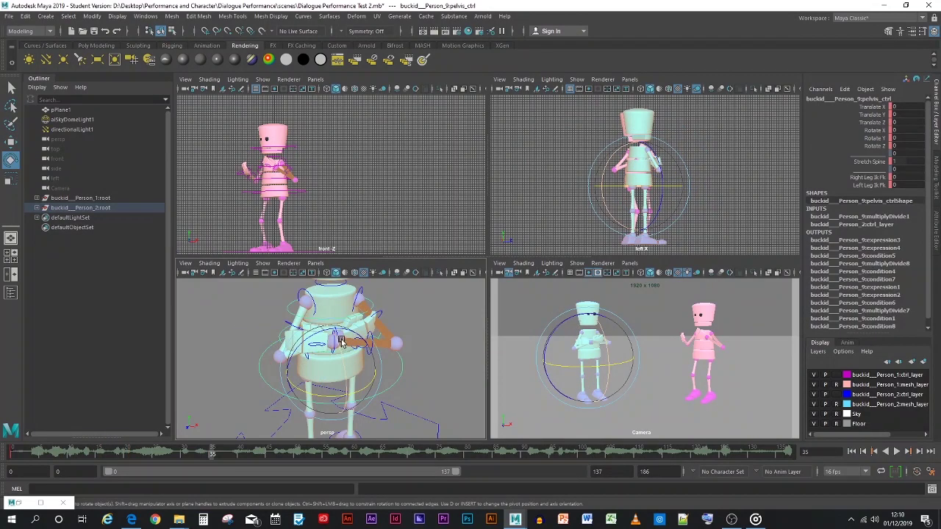
left_click(429, 328)
left_click(337, 332)
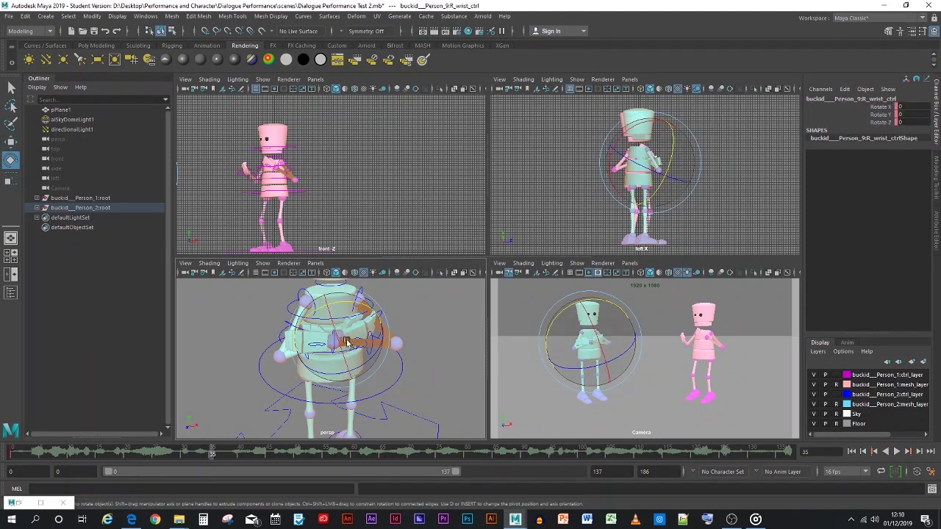
left_click_drag(332, 377, 291, 323)
left_click(220, 374)
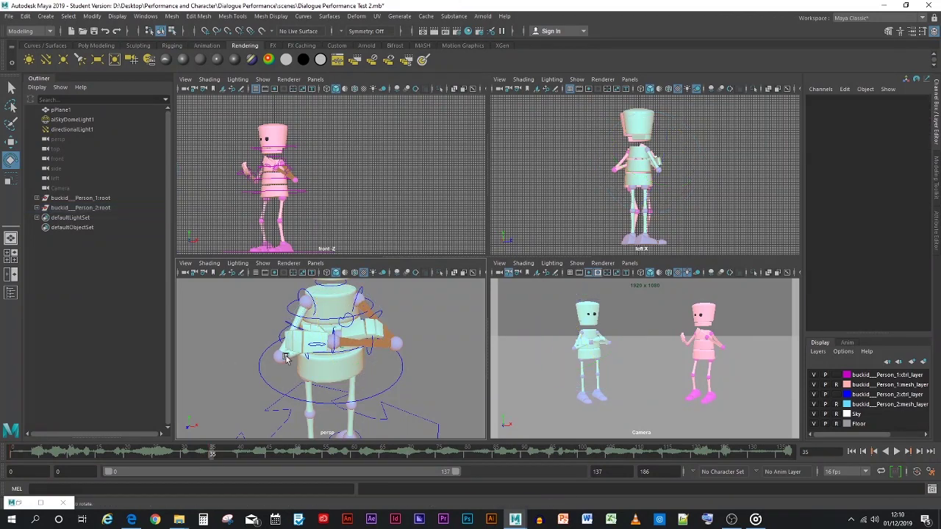
- Rotate the teal character's left wrist to about 50, 12, -10 so the hand rests on the opposite forearm, and key it at frame 35
left_click(332, 344)
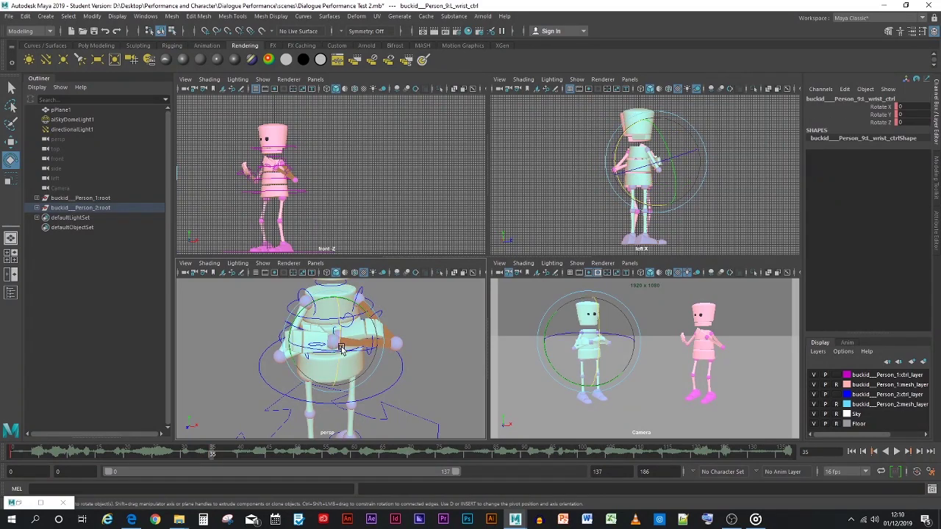
left_click_drag(338, 346, 328, 306)
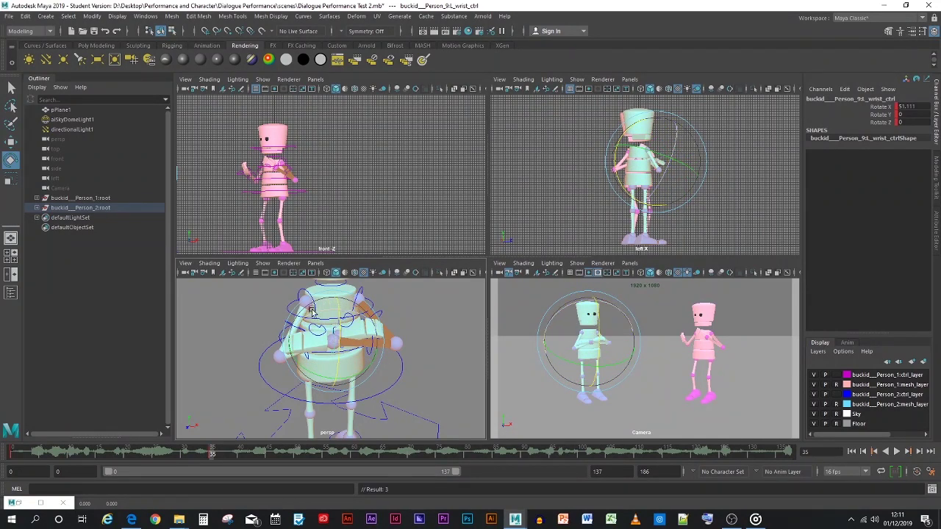
left_click(214, 352)
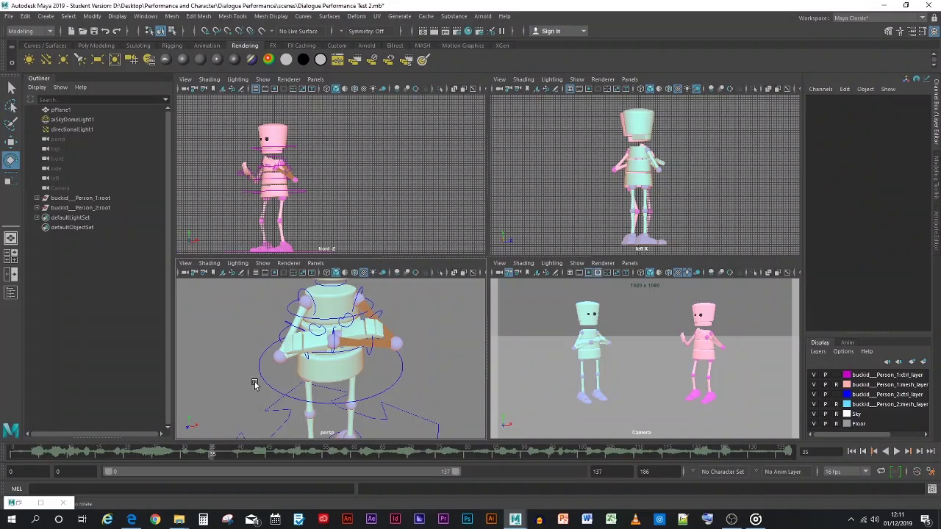
left_click(334, 344)
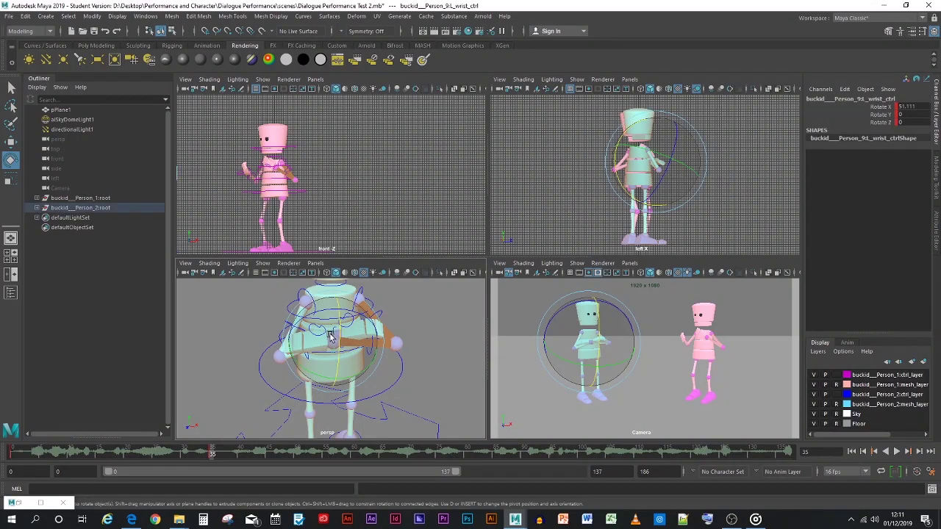
left_click_drag(314, 312, 310, 309)
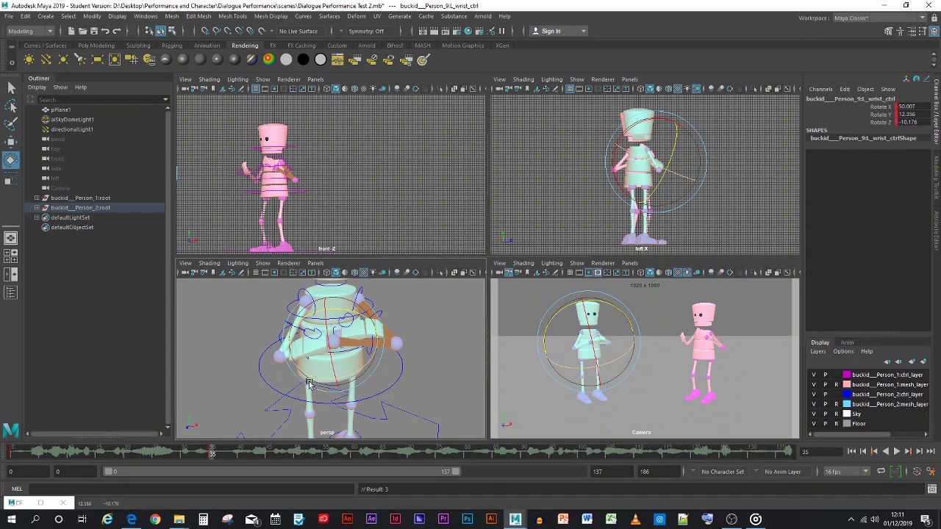
- Rotate the teal character's left elbow to about -79, -135, 32 and key it at frame 35
left_click(288, 327)
left_click(289, 327)
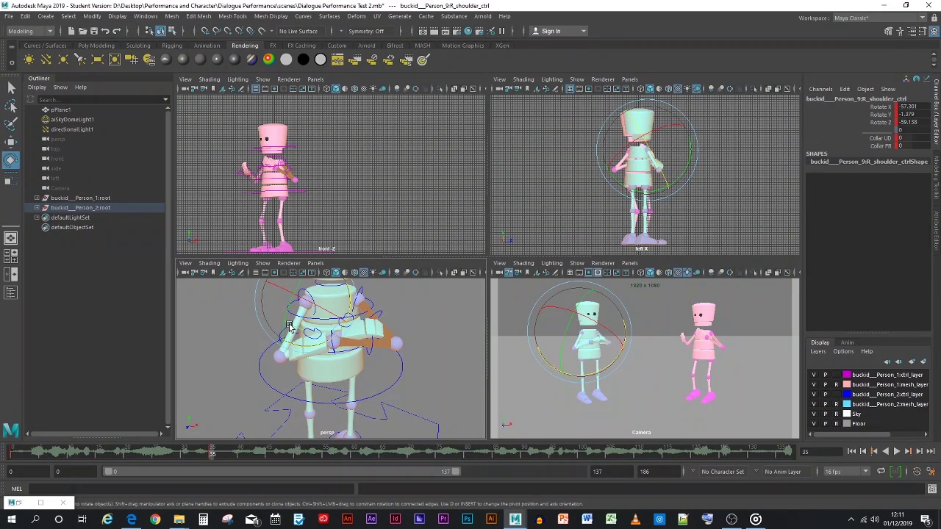
left_click(187, 367)
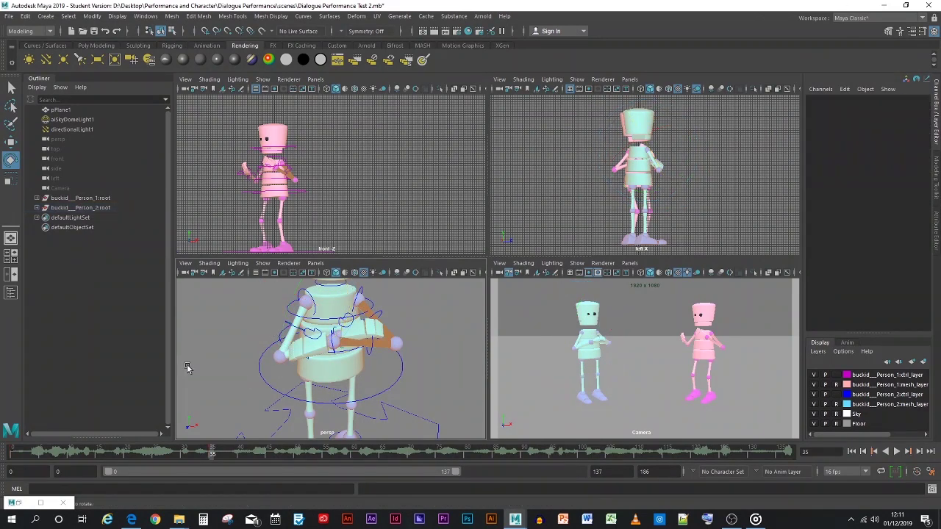
left_click(372, 317)
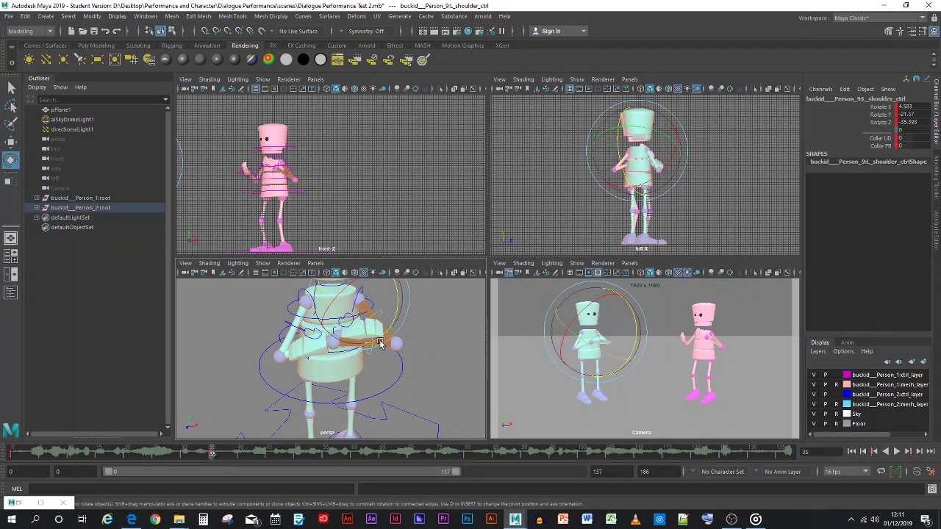
left_click(422, 352)
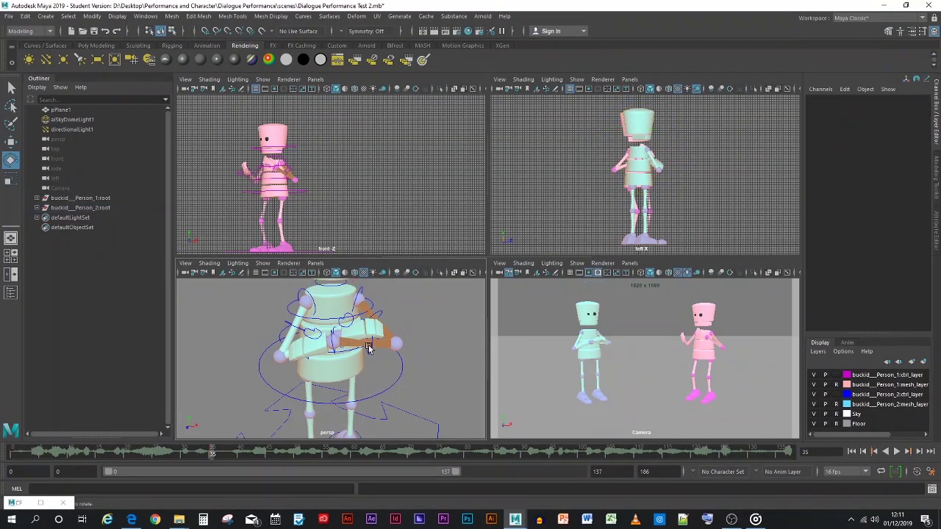
left_click(368, 349)
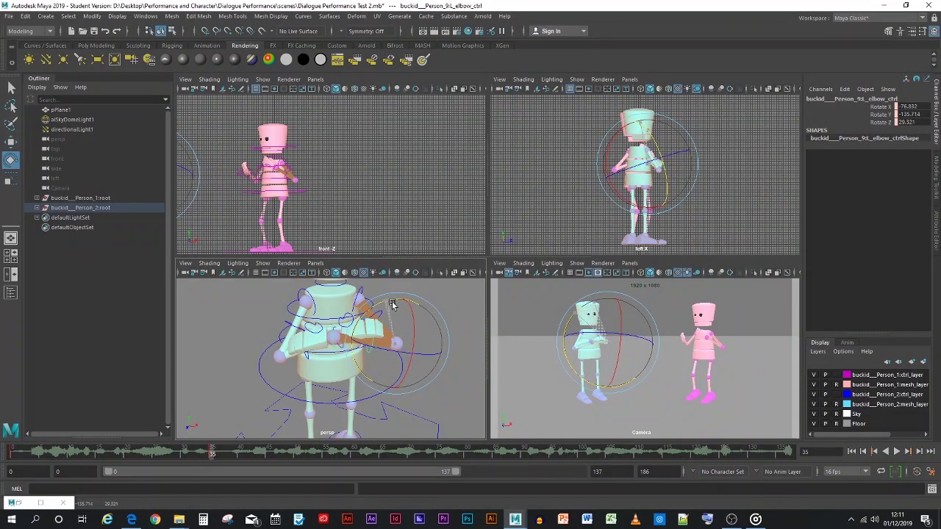
left_click_drag(392, 305, 389, 305)
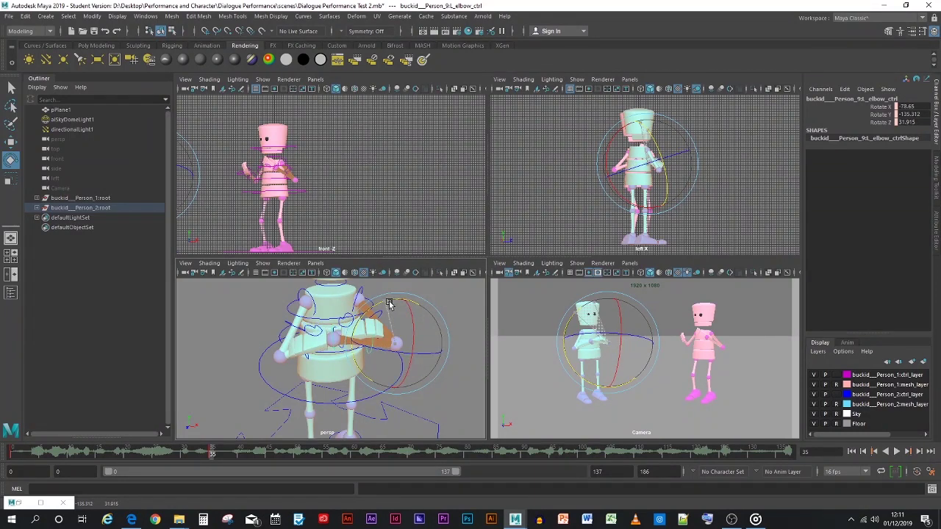
key("s")
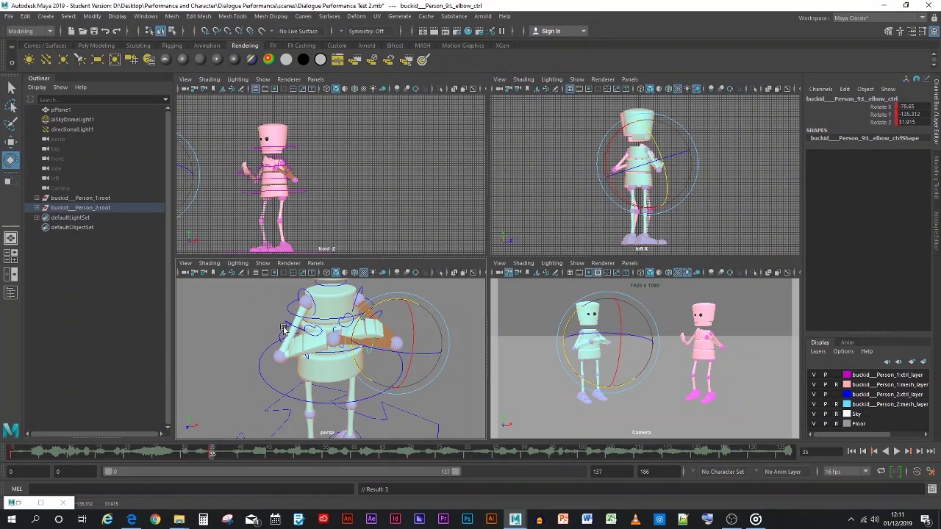
- Rotate the teal character's right shoulder to about -57, -4, -47 and left shoulder to about 22, -35, -47, keying both at frame 35
left_click(282, 324)
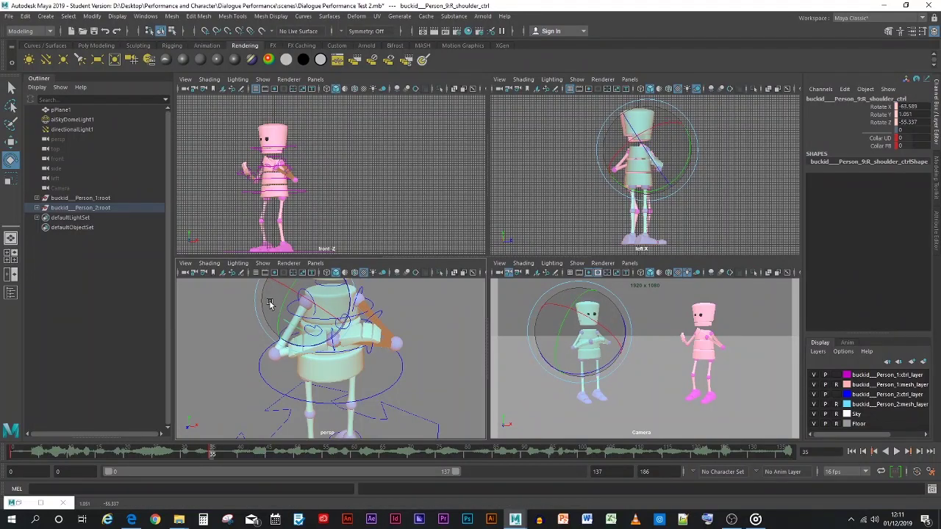
mouse_move(270, 303)
left_mouse_down()
mouse_move(275, 292)
mouse_move(276, 304)
left_mouse_up()
key("s")
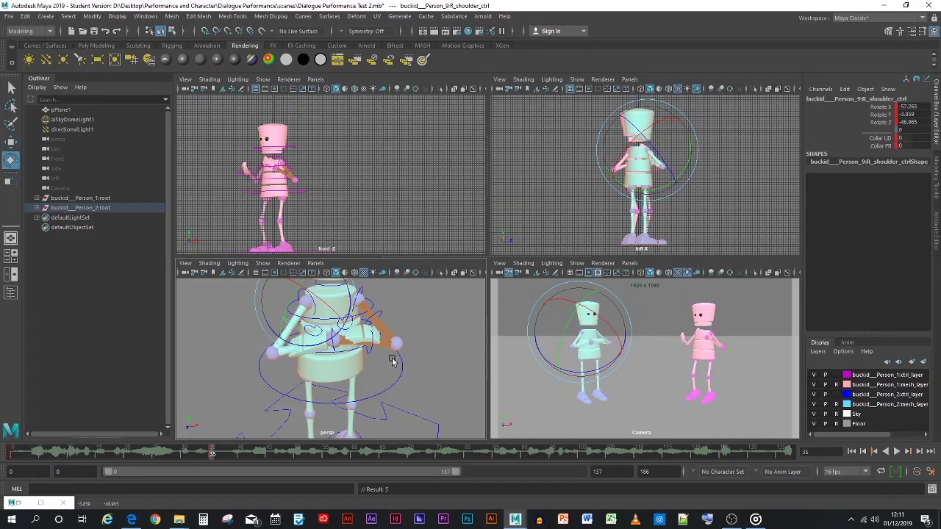
left_click(374, 320)
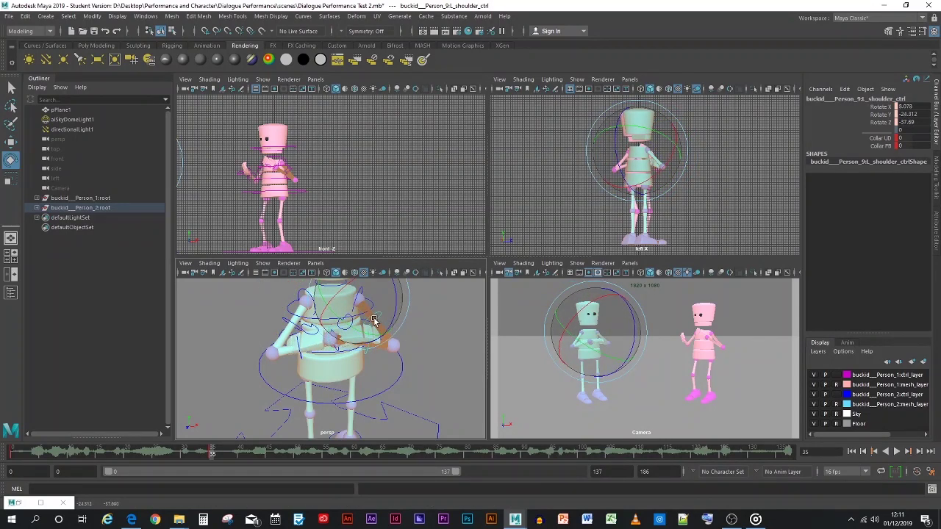
left_click_drag(374, 321, 359, 324)
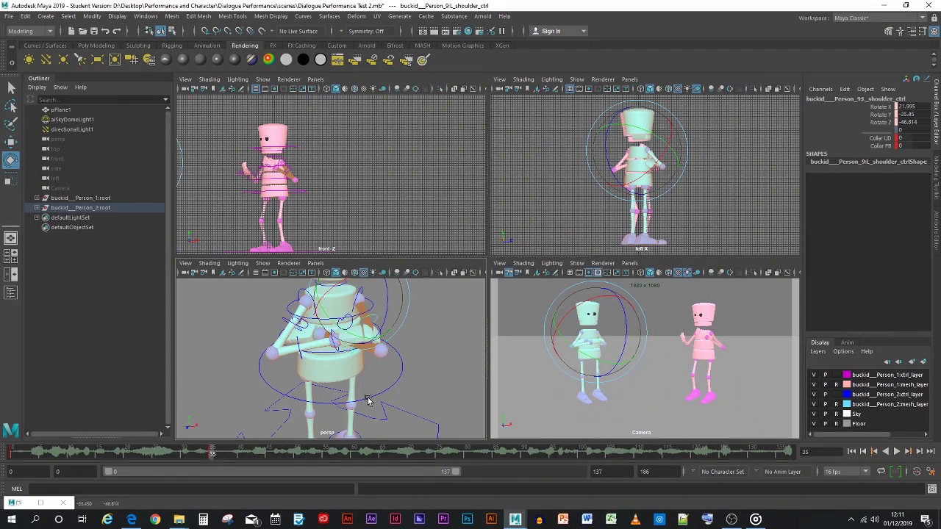
key("s")
- At frame 29, swing the teal character's right upper arm outward by rotating the shoulder to about -60, -2, -35, and key it
left_click_drag(214, 457, 179, 455)
left_click(285, 323)
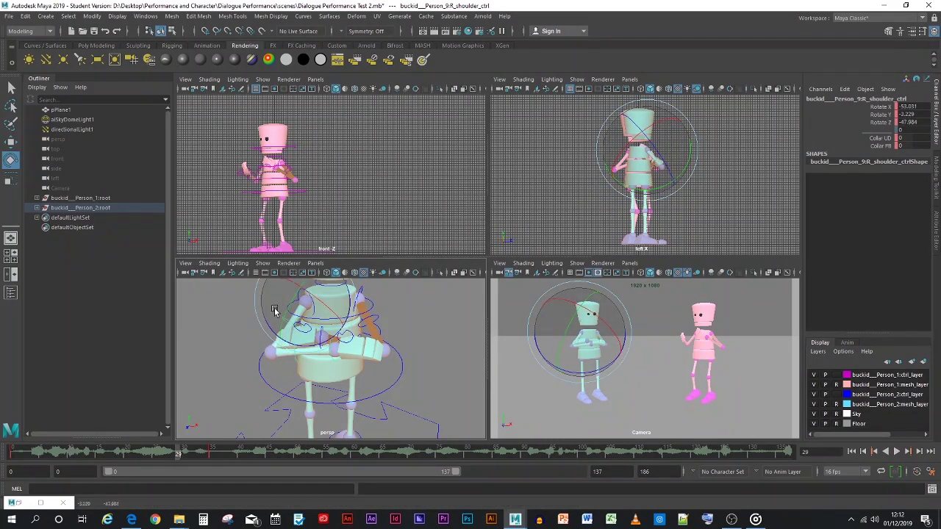
left_click_drag(272, 301, 272, 301)
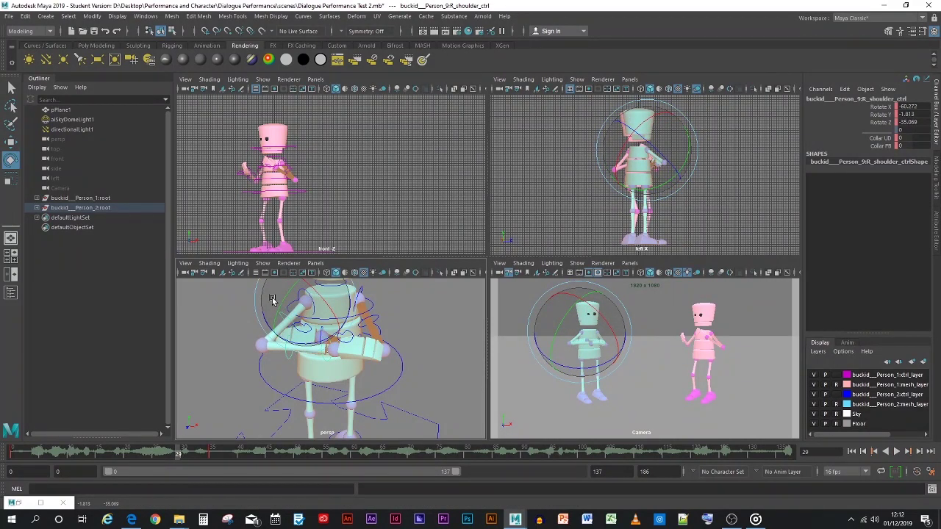
key("s")
- At frame 26, rotate the teal character's right elbow to about 24, -30, -93 and key it
left_click_drag(181, 457, 161, 453)
left_click(271, 351)
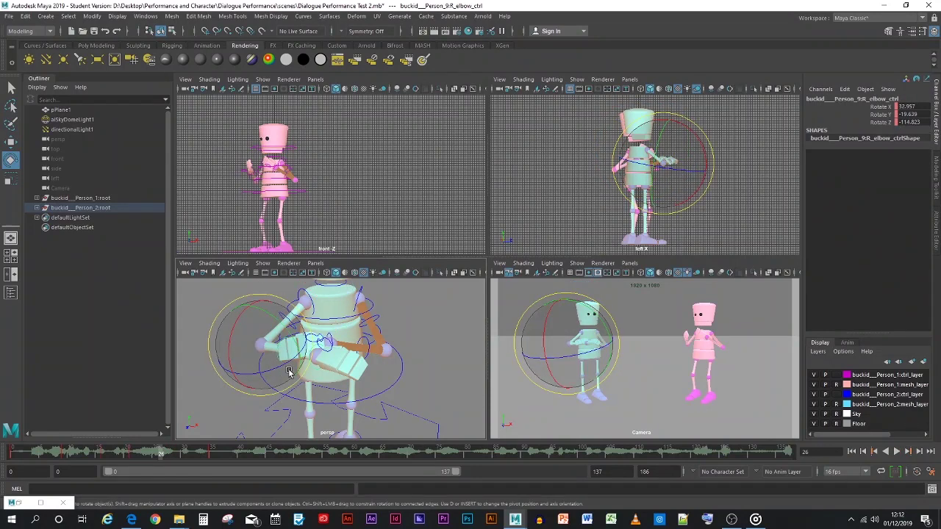
left_click_drag(264, 370, 259, 371)
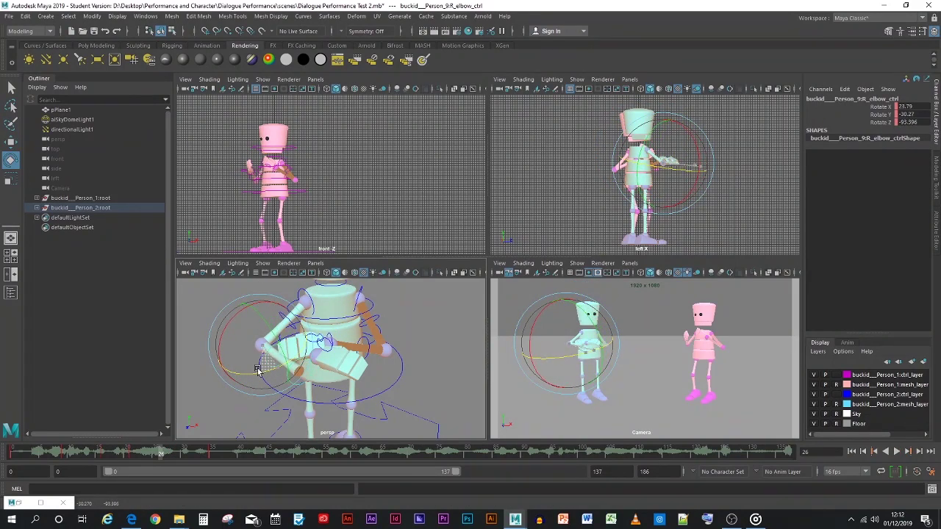
key("s")
- Play through the teal character's arm-folding motion and inspect the crossed arms at frame 38
key("alt+v")
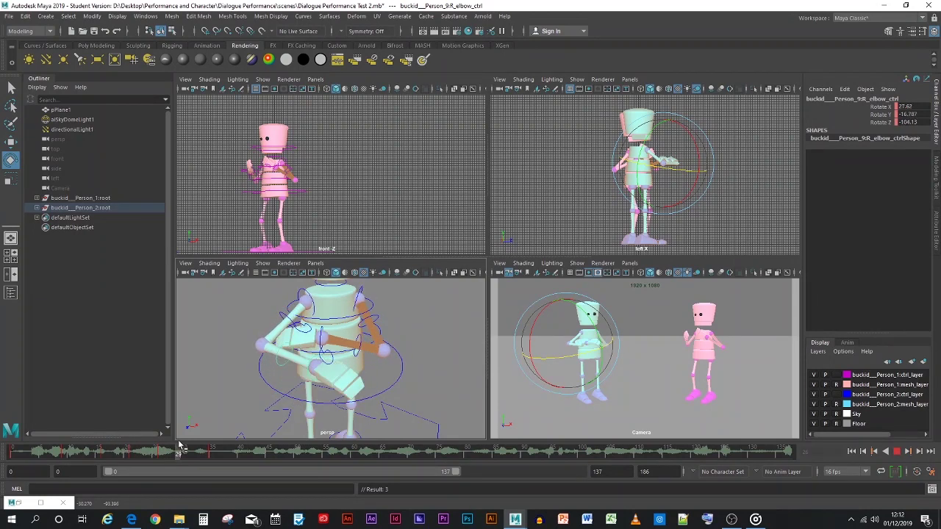
left_click_drag(205, 443, 229, 436)
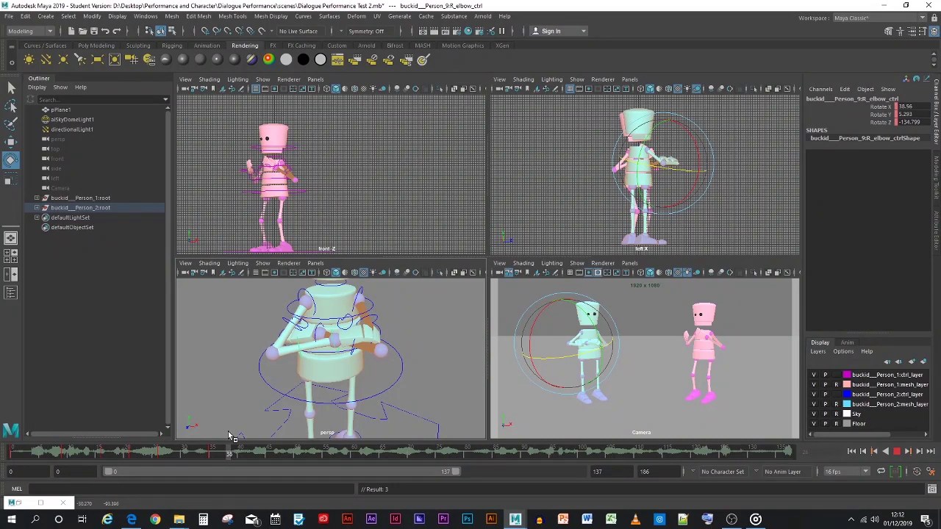
left_click_drag(230, 436, 228, 434)
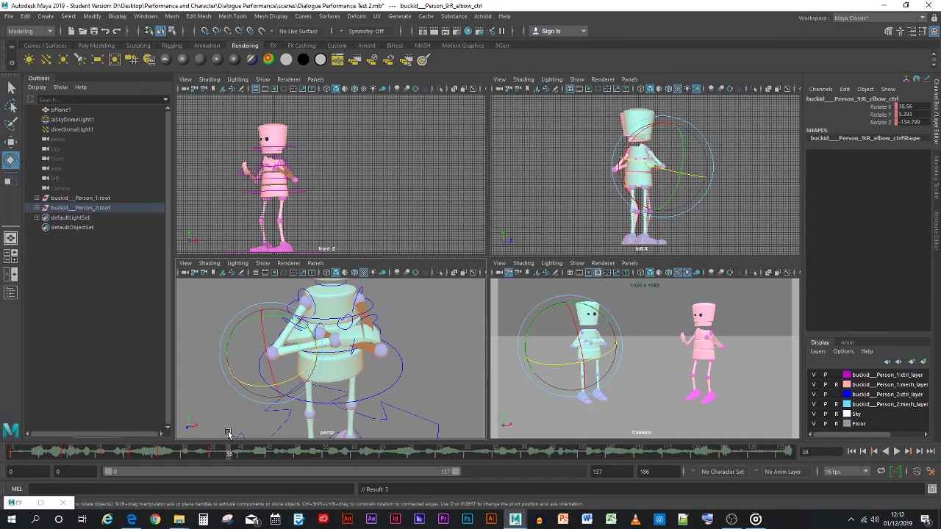
left_click_drag(456, 372, 459, 347, "alt")
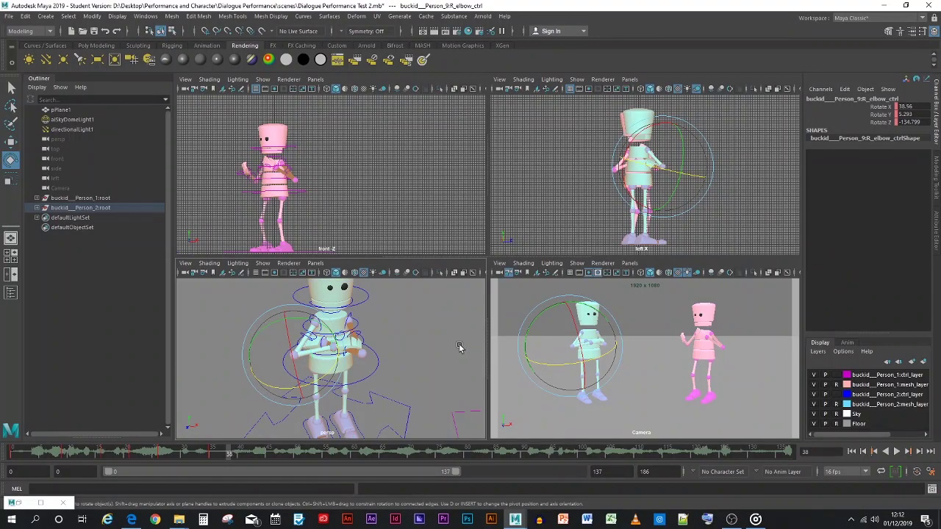
left_click(362, 301)
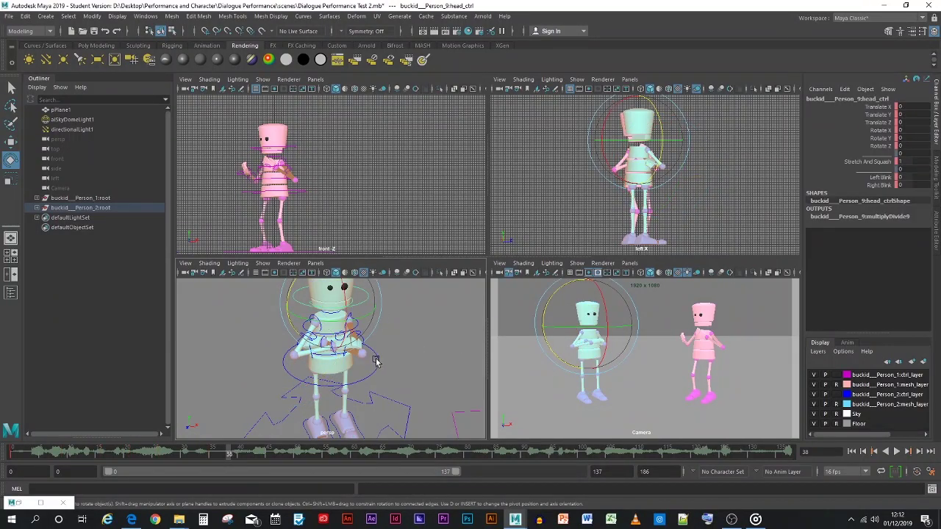
scroll(242, 353, "up", 3)
left_click(243, 353)
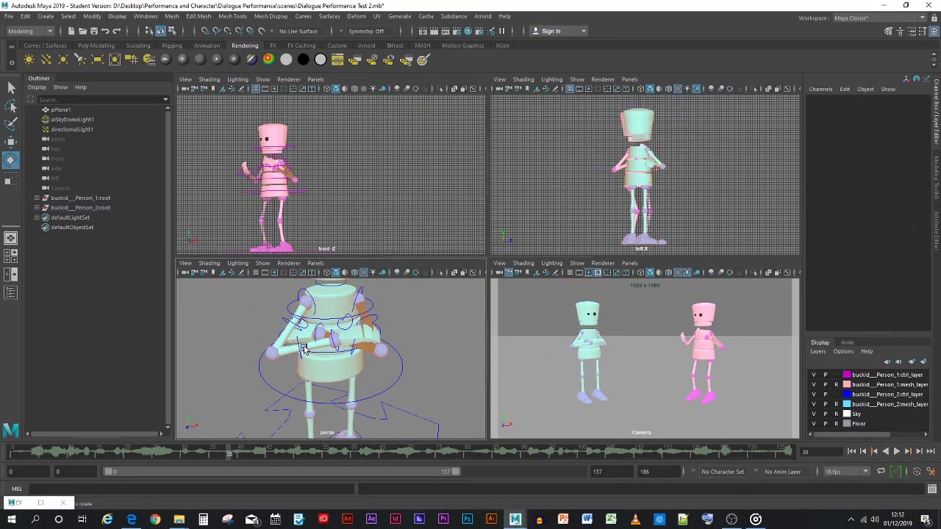
left_click(299, 350)
- At frame 35, tilt and turn the teal character's head to about -1, 13, 22 and key it
left_click_drag(228, 459, 212, 459)
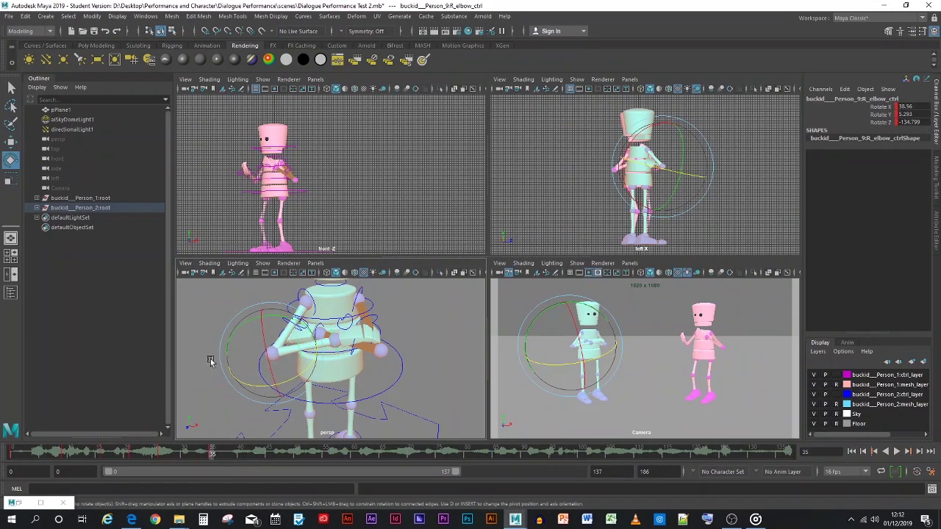
left_click(197, 328)
scroll(308, 304, "down", 3)
left_click(313, 307)
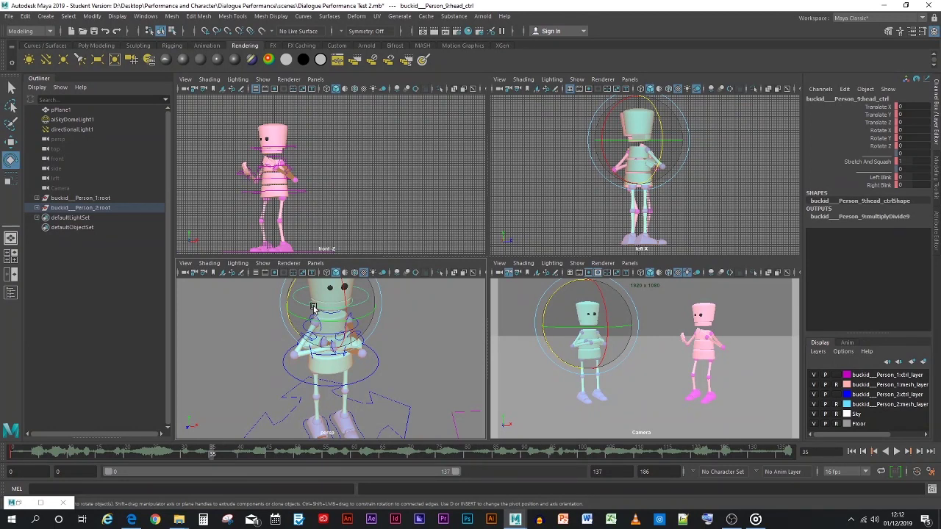
left_click_drag(313, 307, 294, 296)
left_click_drag(313, 333, 310, 324)
left_click_drag(311, 323, 313, 323)
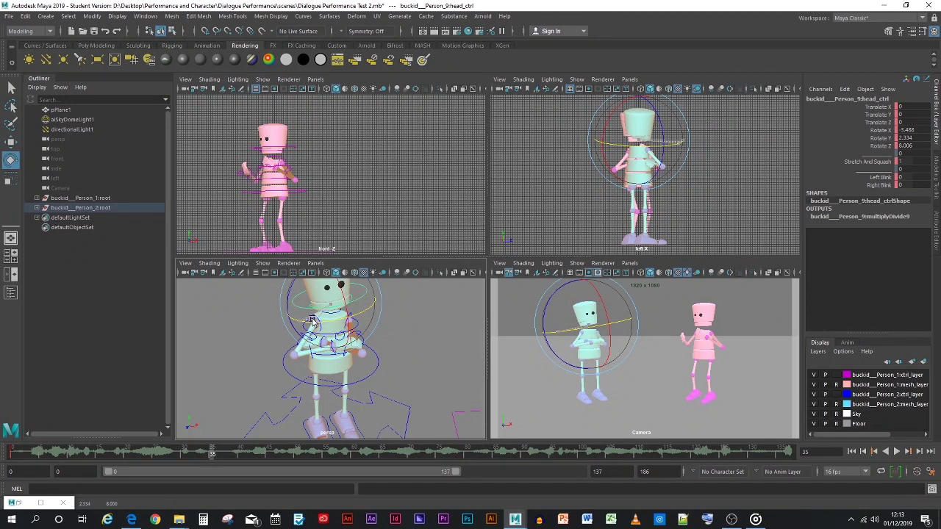
left_click_drag(312, 324, 340, 318)
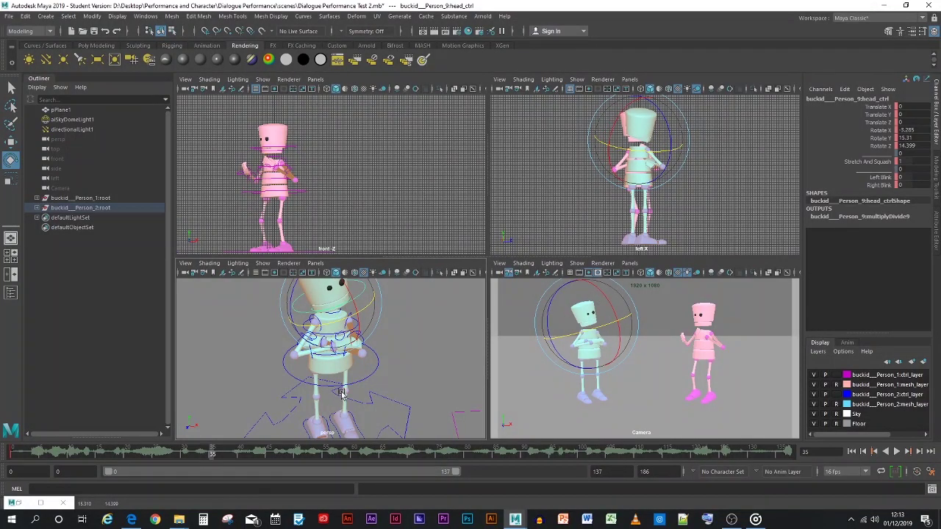
left_click_drag(303, 310, 329, 333)
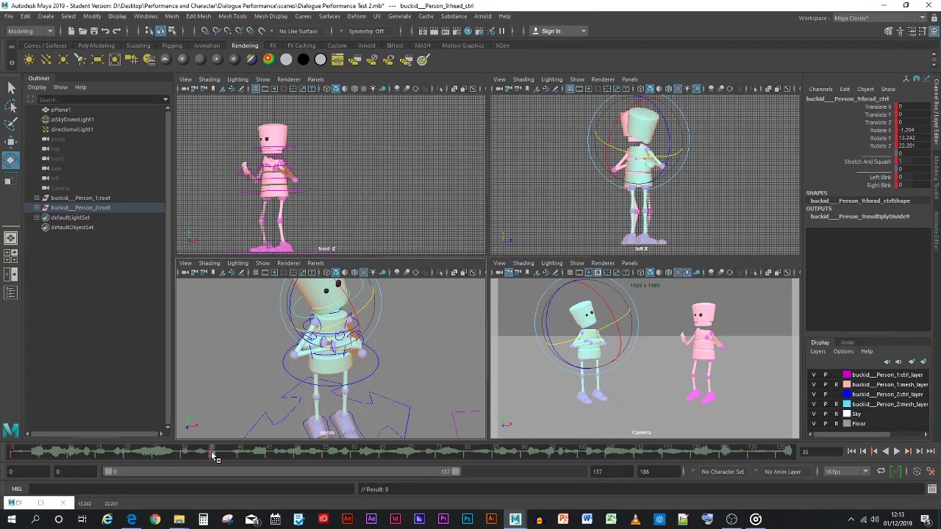
- Play back the animation with audio to review the head tilt and folded arms, stopping at frame 46
key("alt+v")
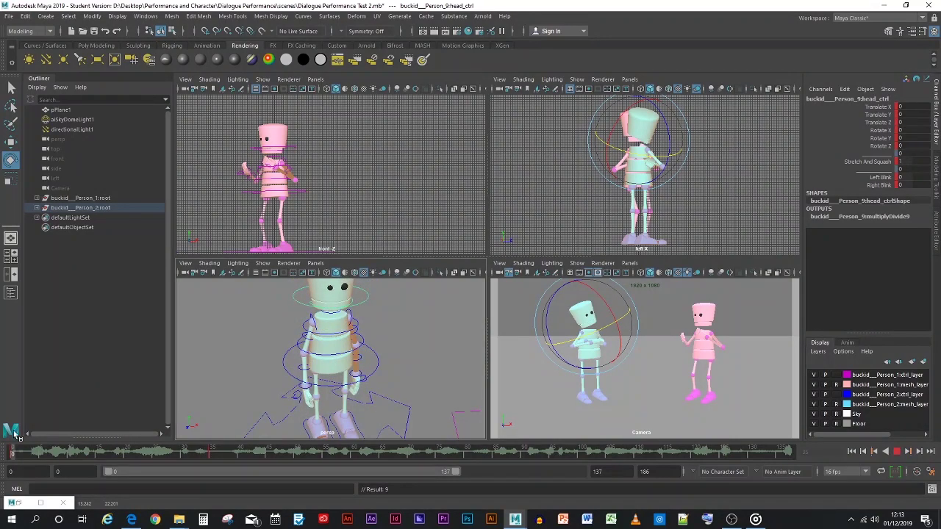
mouse_move(103, 432)
left_mouse_down()
mouse_move(224, 441)
mouse_move(212, 446)
left_mouse_up()
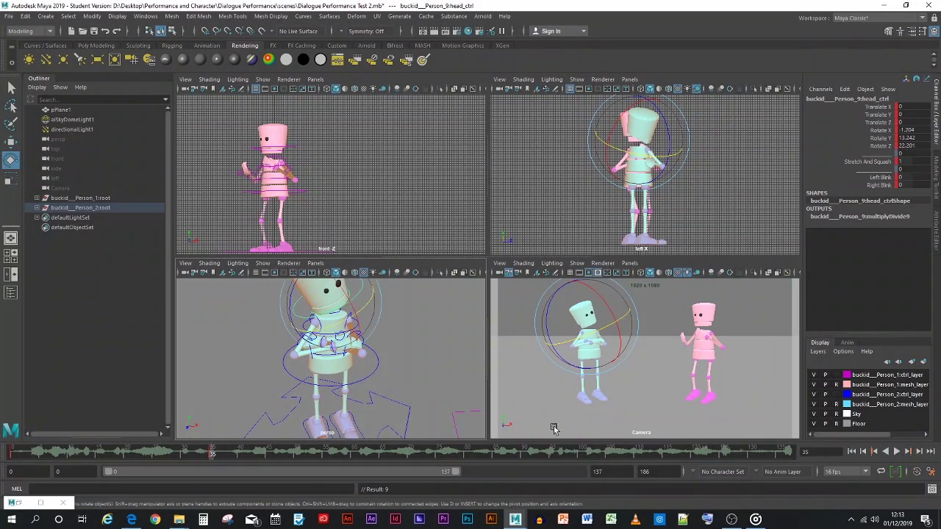
left_click(548, 397)
key("alt+v")
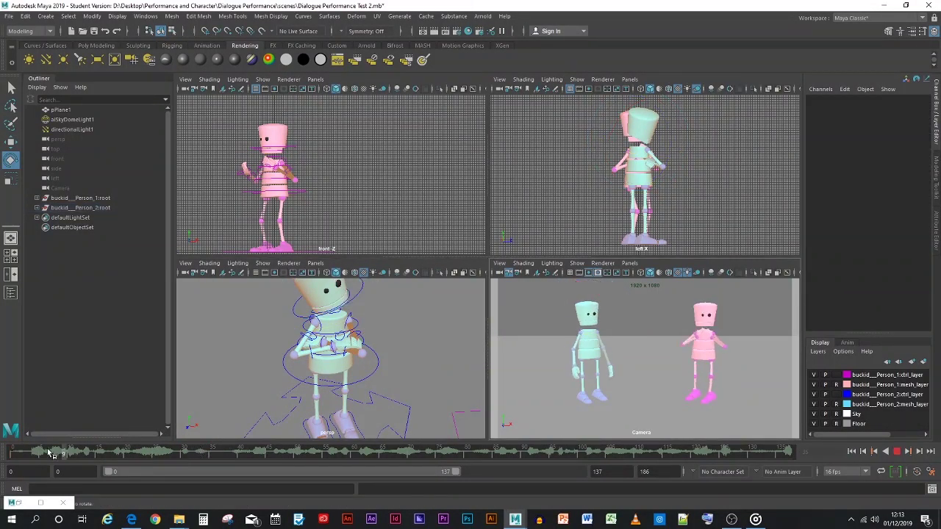
left_click(44, 450)
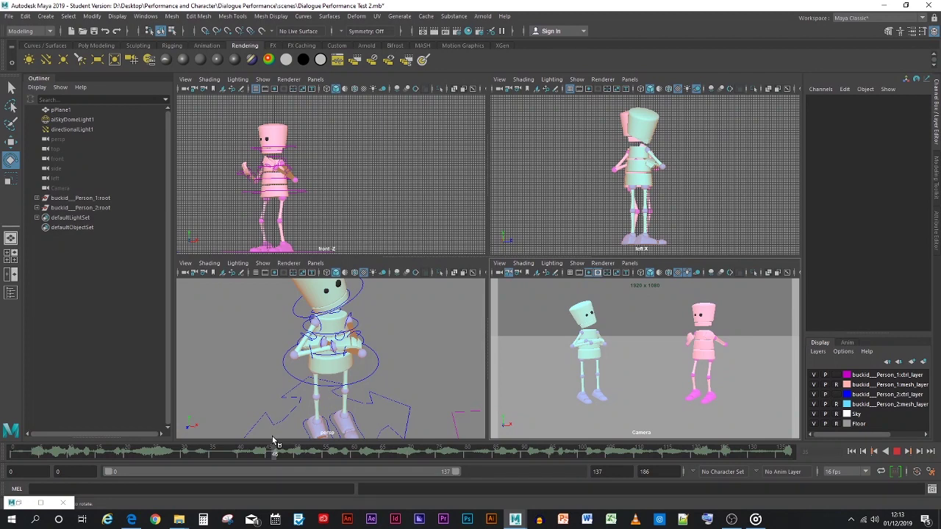
key("Escape")
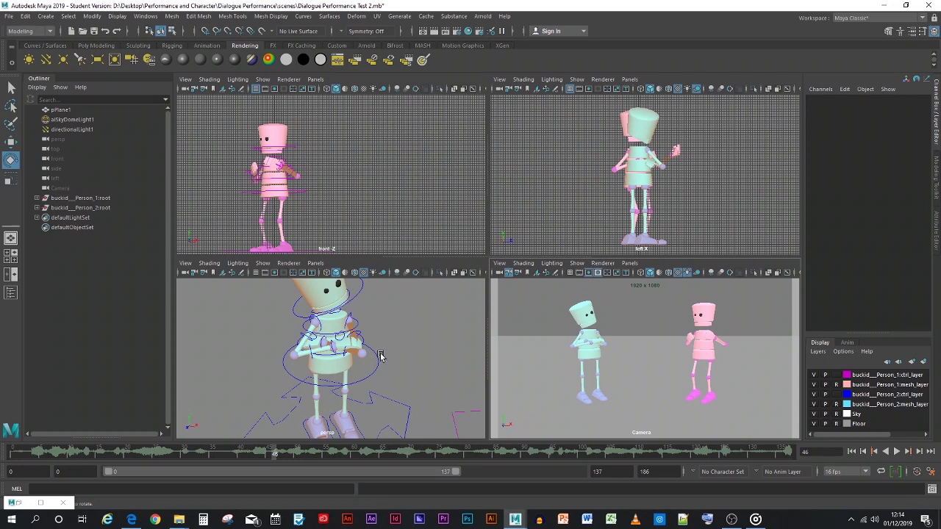
- Try a Stretch And Squash value of 1.5 on the teal character's head and undo it
left_click(342, 304)
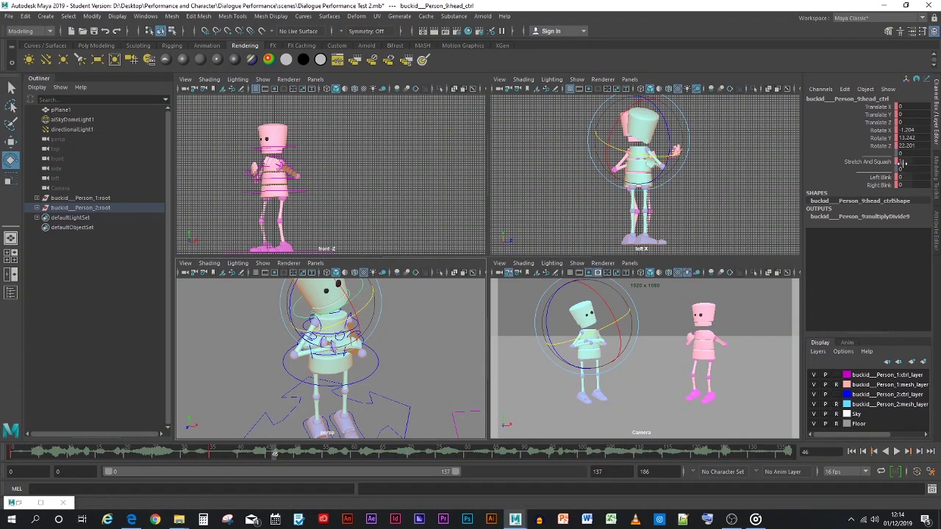
type("1.5")
key("Return")
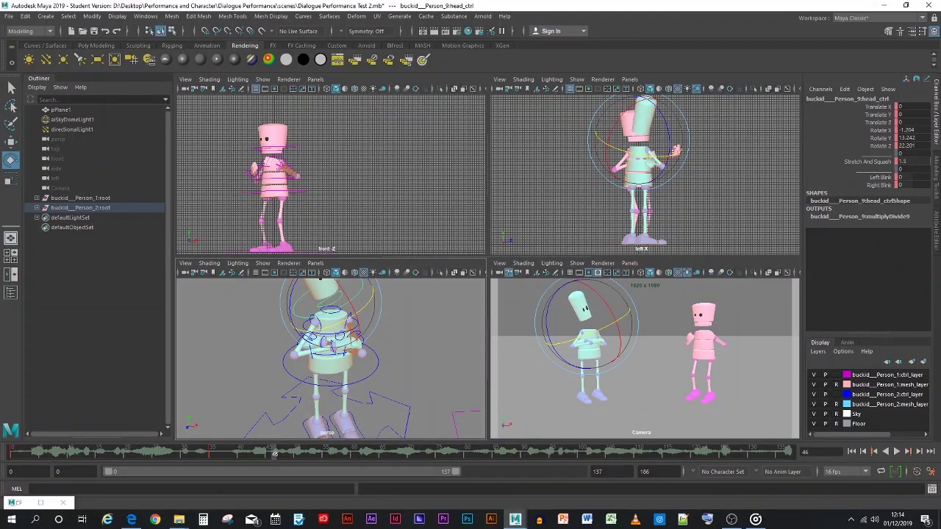
key("ctrl+z")
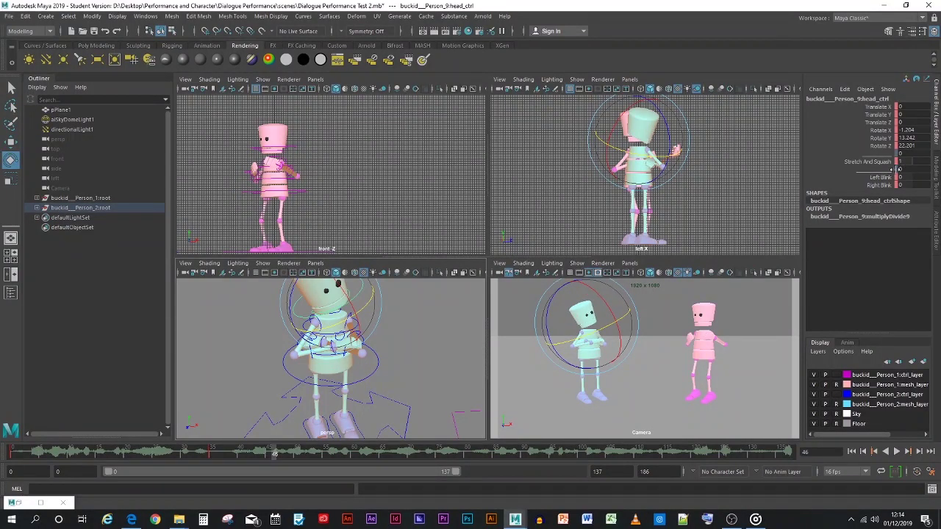
- Try a Stretch Spine value of 1.1 on the teal character's pelvis at frame 46
left_click(375, 373)
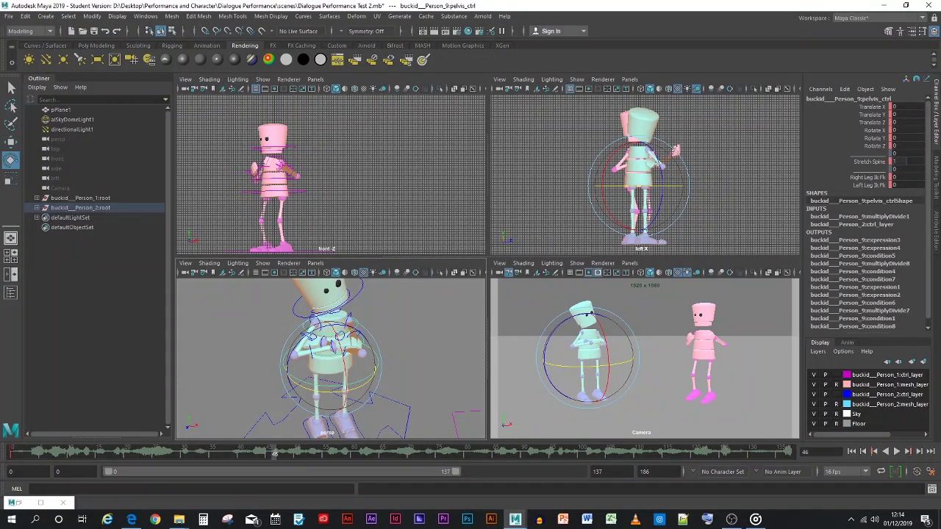
left_click(908, 168)
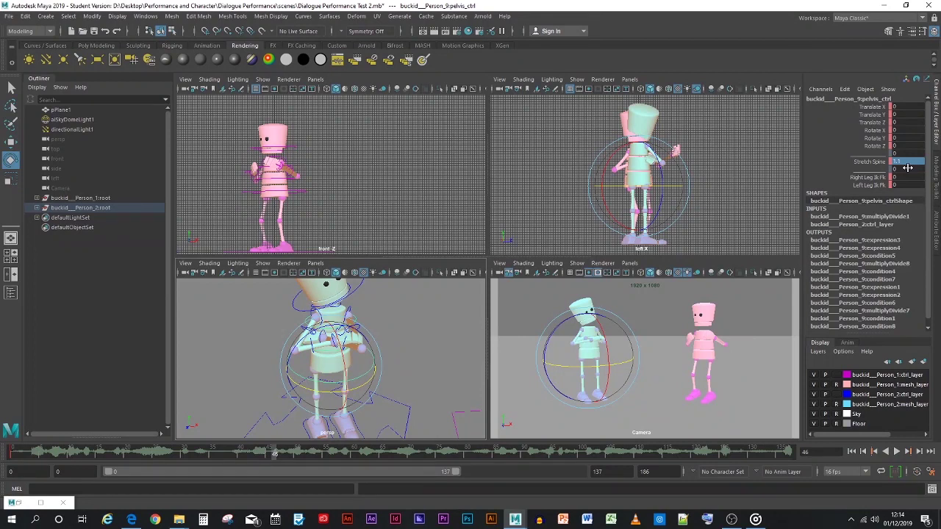
key("alt+v")
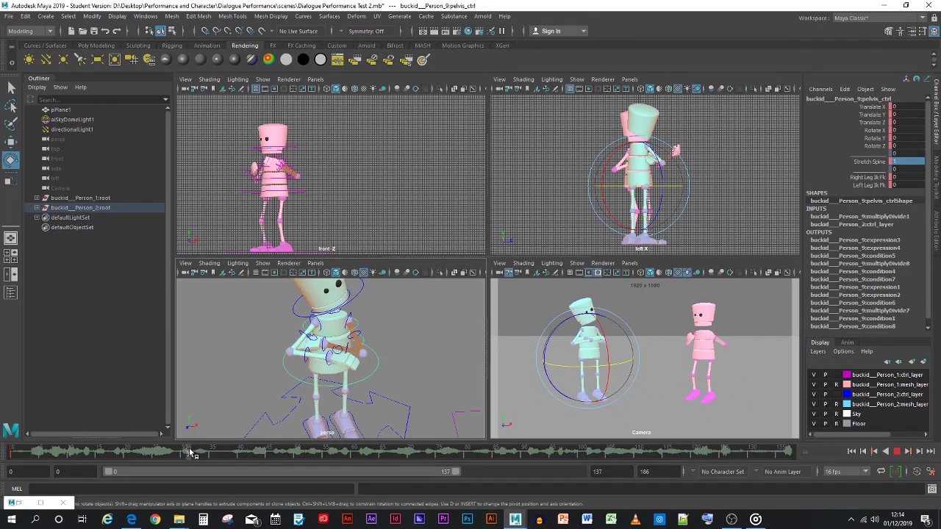
- Scrub through and replay the animation from frame 0 with audio to review the teal character's arm folding and body reaction
left_click_drag(190, 453, 258, 454)
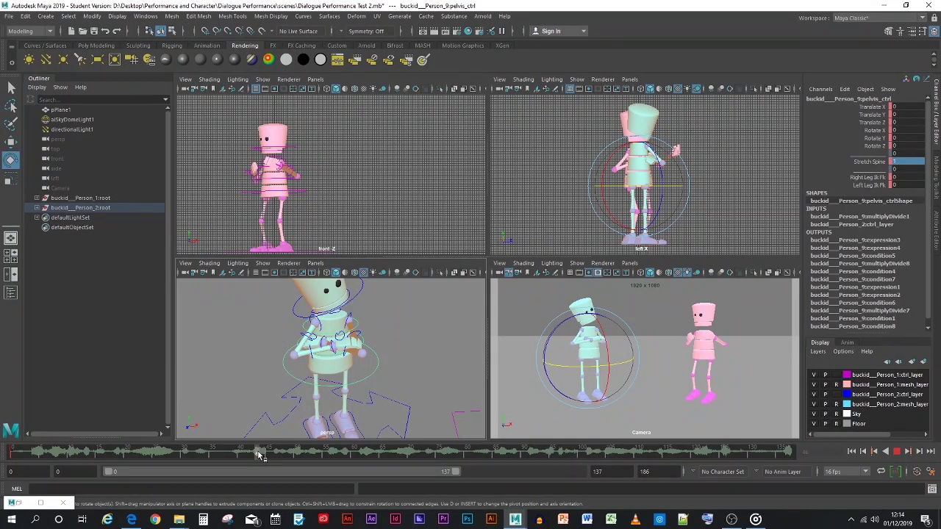
mouse_move(258, 454)
left_mouse_down()
mouse_move(205, 454)
mouse_move(359, 444)
left_mouse_up()
mouse_move(358, 443)
left_mouse_down()
mouse_move(14, 445)
mouse_move(150, 439)
left_mouse_up()
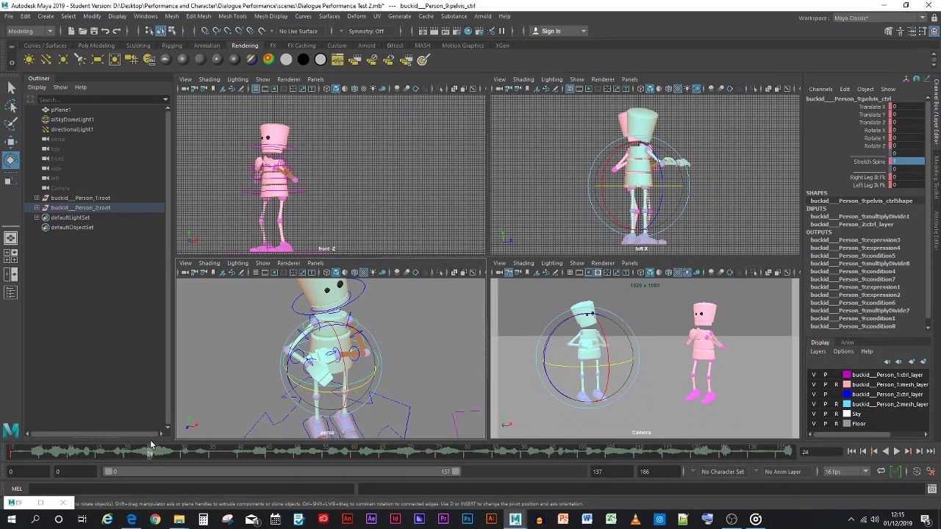
mouse_move(150, 440)
left_mouse_down()
mouse_move(139, 449)
mouse_move(11, 448)
left_mouse_up()
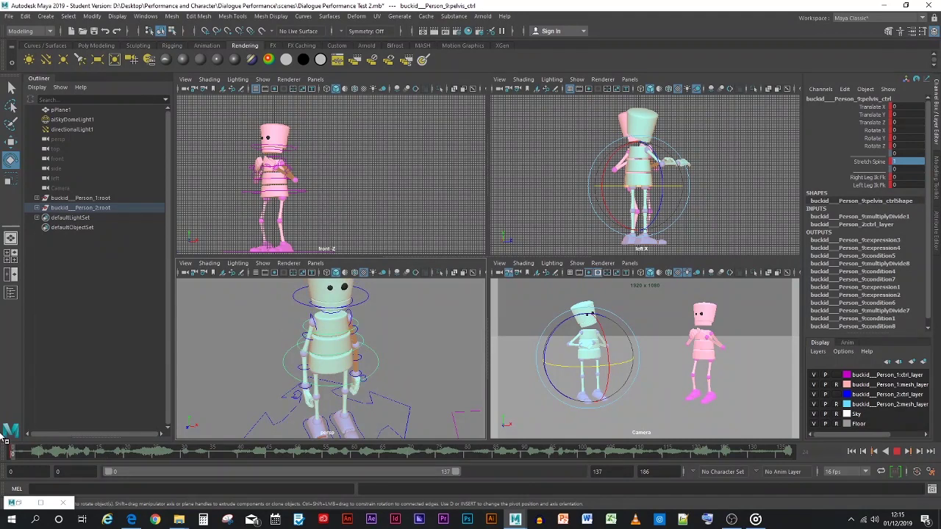
left_click(297, 386)
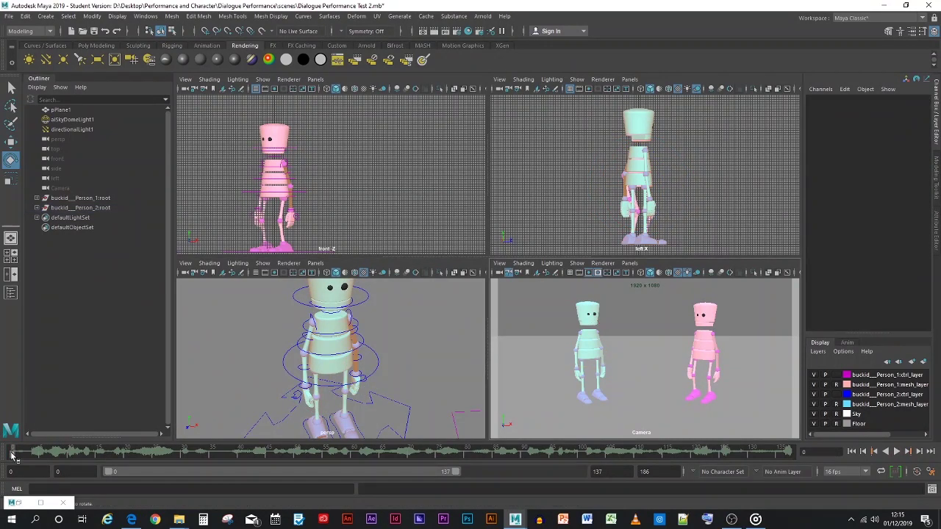
key("alt+v")
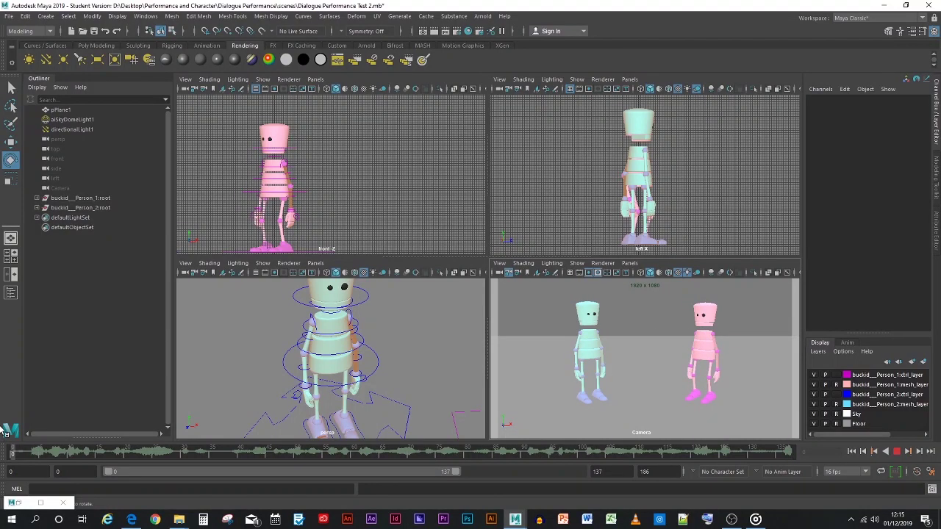
key("Escape")
left_click(292, 378)
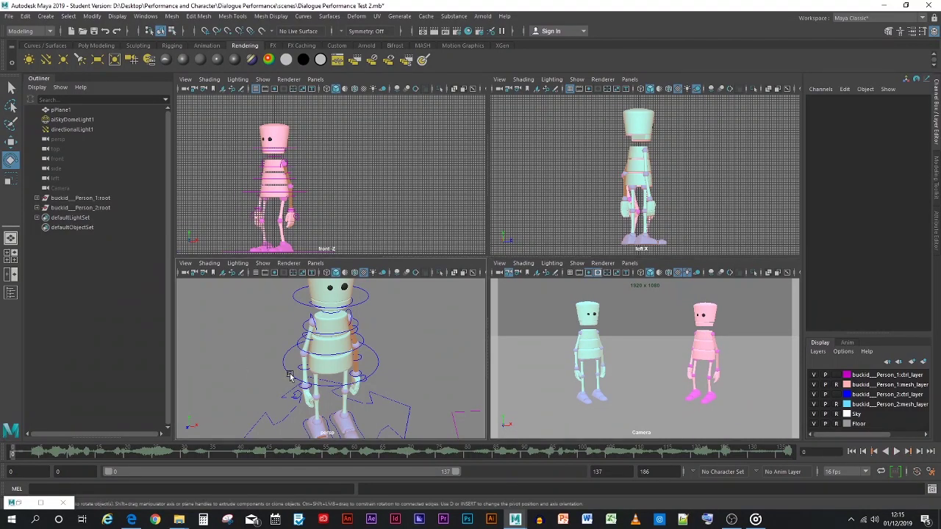
key("alt+v")
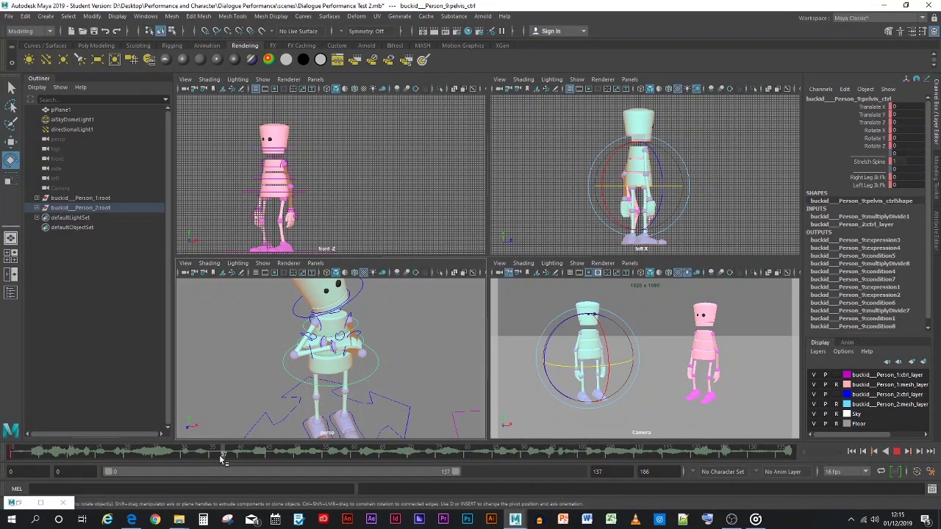
- At frame 35, shift the teal character's pelvis back to about -0.094 in Translate X and -0.463 in Translate Z
left_click(224, 453)
left_click(248, 336)
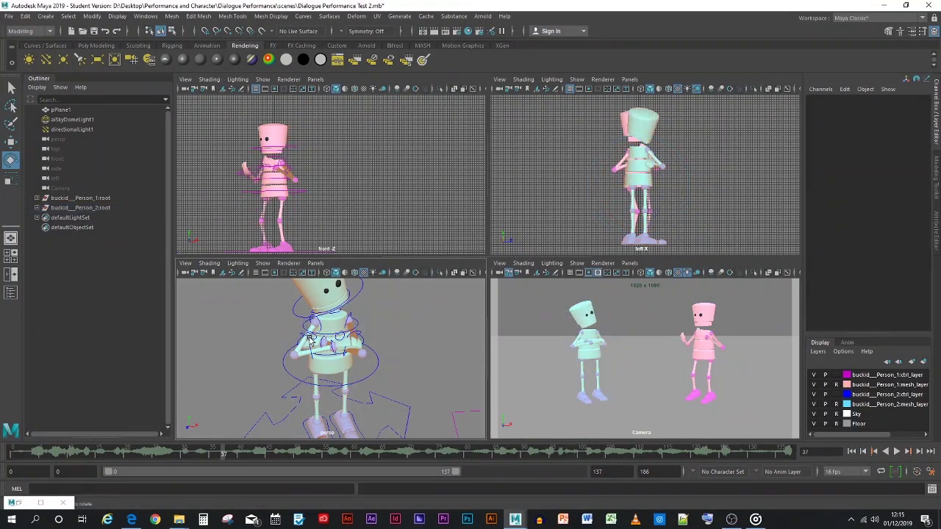
left_click(276, 395)
left_click(239, 366)
left_click(346, 300)
left_click_drag(230, 456, 212, 453)
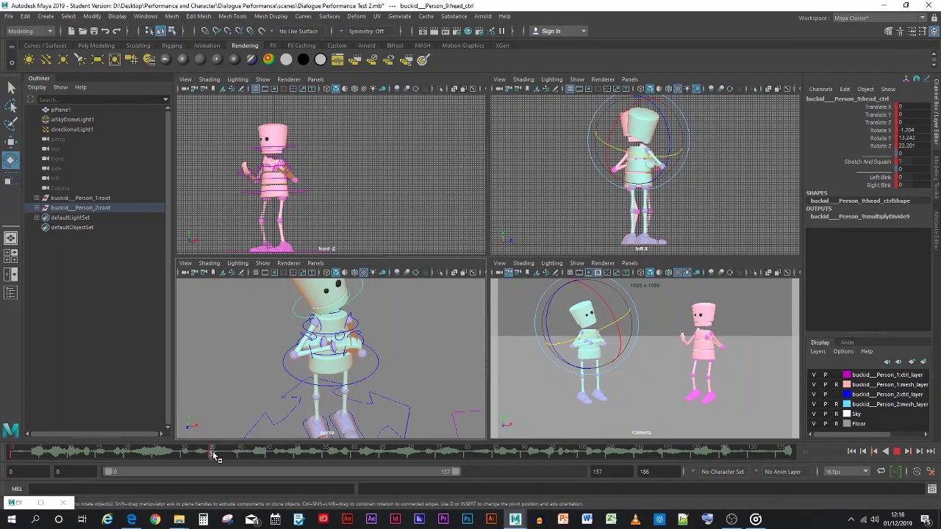
left_click(308, 396)
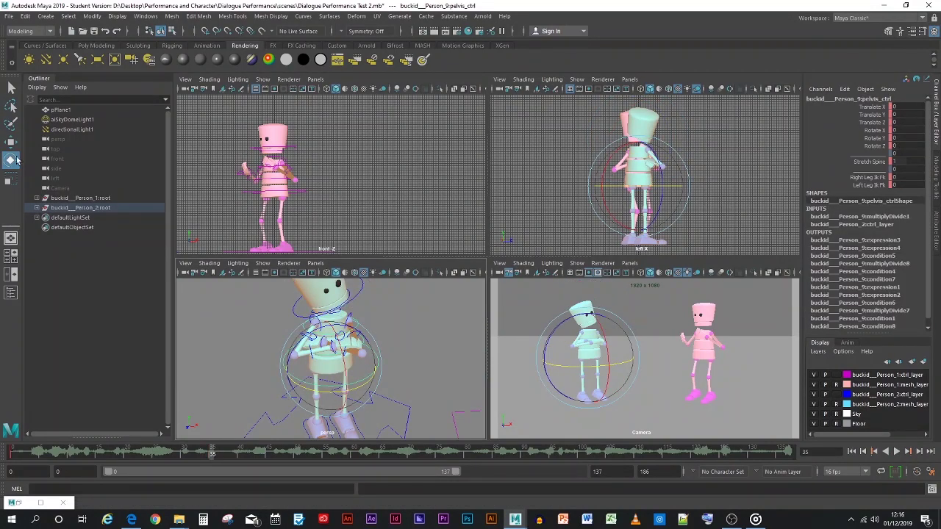
key("w")
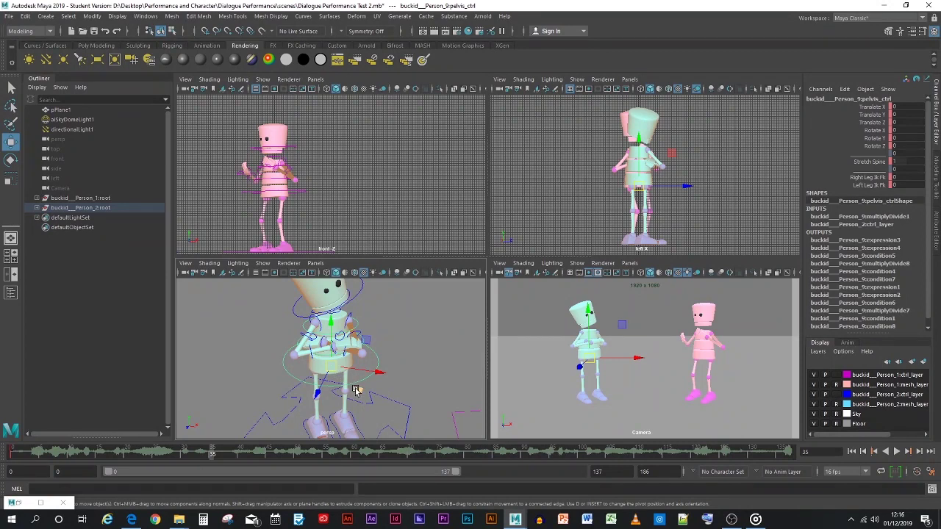
left_click_drag(359, 394, 349, 384)
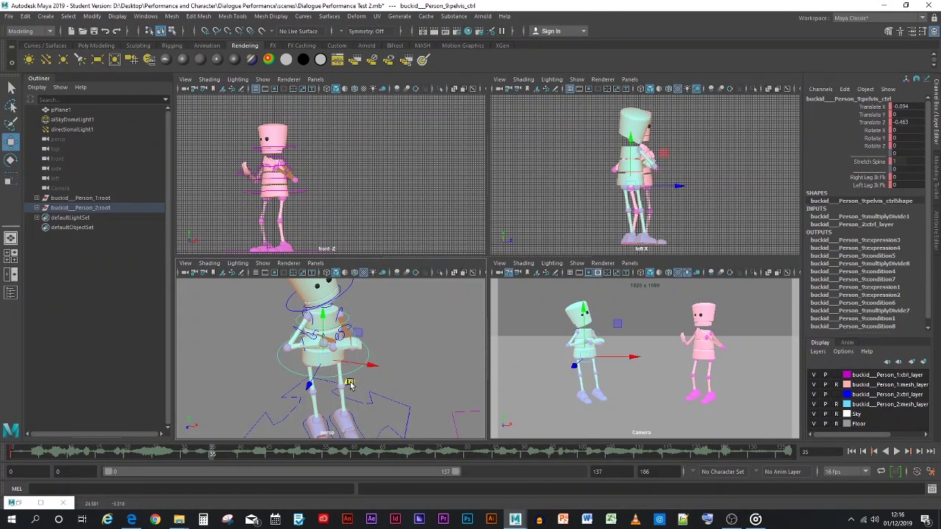
- At frame 35, step the teal character's left foot back to about -0.084 in X and -1.924 in Z and key it
left_click(334, 429)
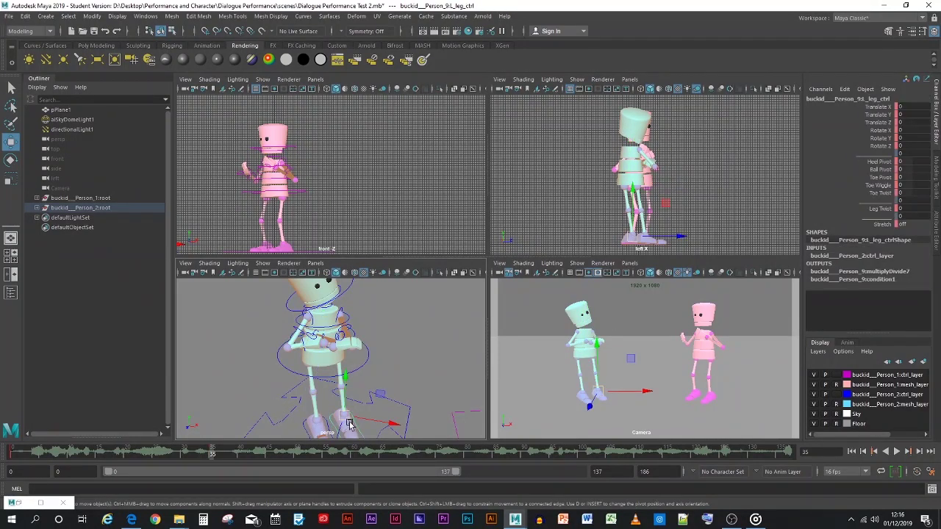
scroll(364, 432, "down", 3)
left_click_drag(370, 431, 355, 411)
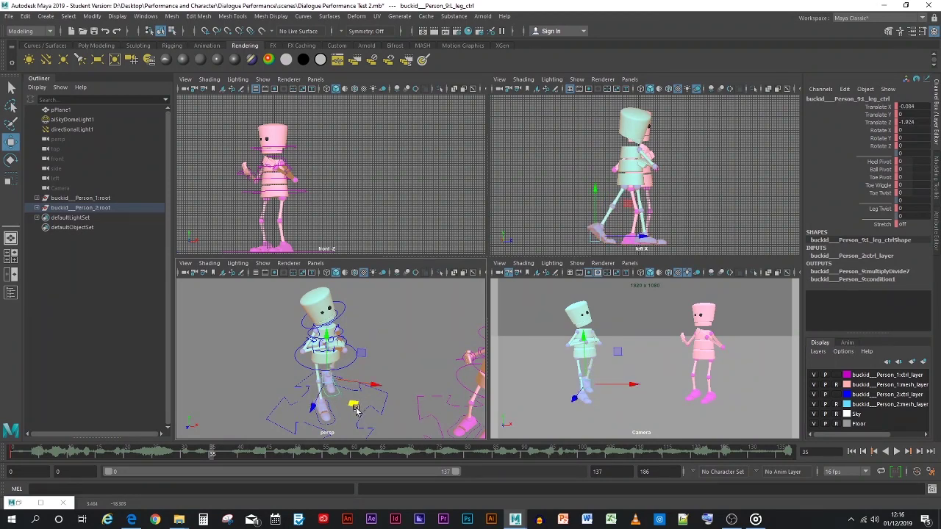
key("s")
- At frame 19, lift the teal character's left foot to about 0.706 in Translate Y and key it
key("alt+v")
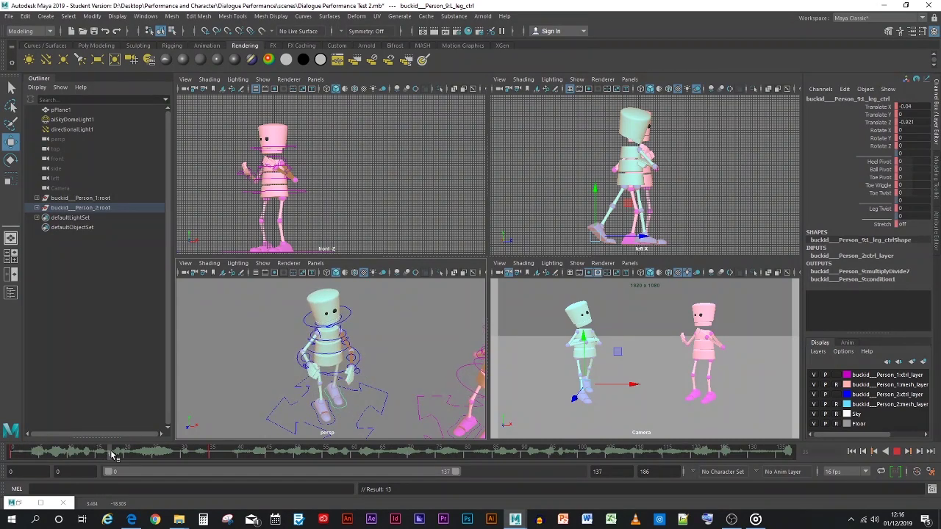
key("alt+v")
left_click_drag(341, 366, 335, 354)
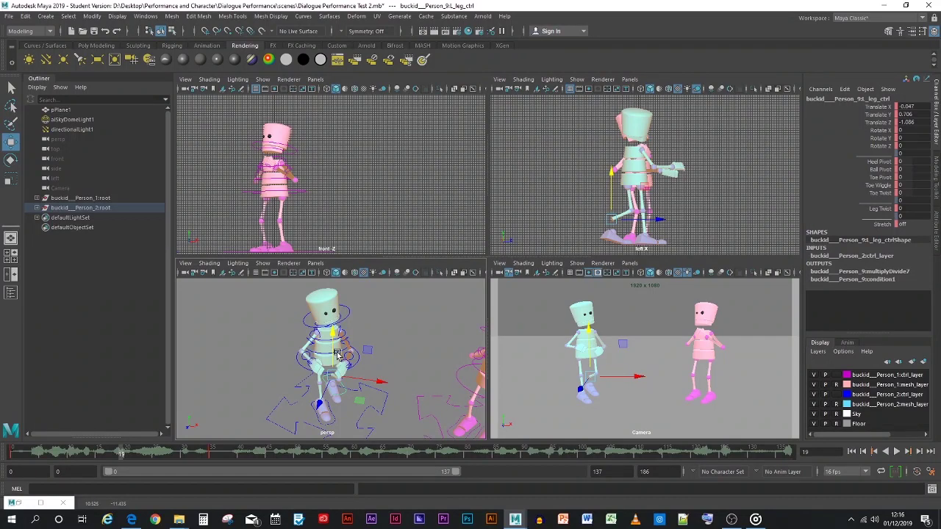
key("s")
- Play back the animation with audio to review the teal character's backward step alongside the pink character's gestures
mouse_move(62, 452)
left_mouse_down()
mouse_move(7, 452)
mouse_move(214, 445)
left_mouse_up()
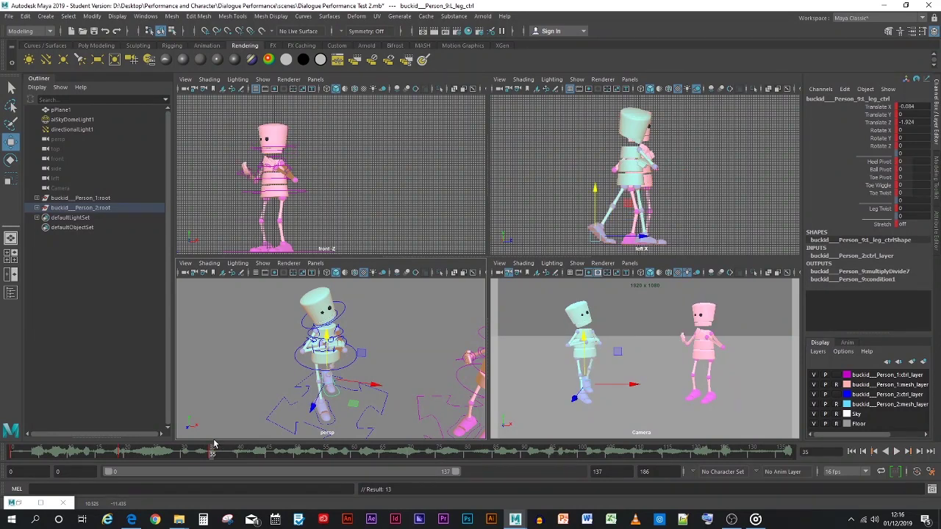
left_click(545, 347)
key("alt+v")
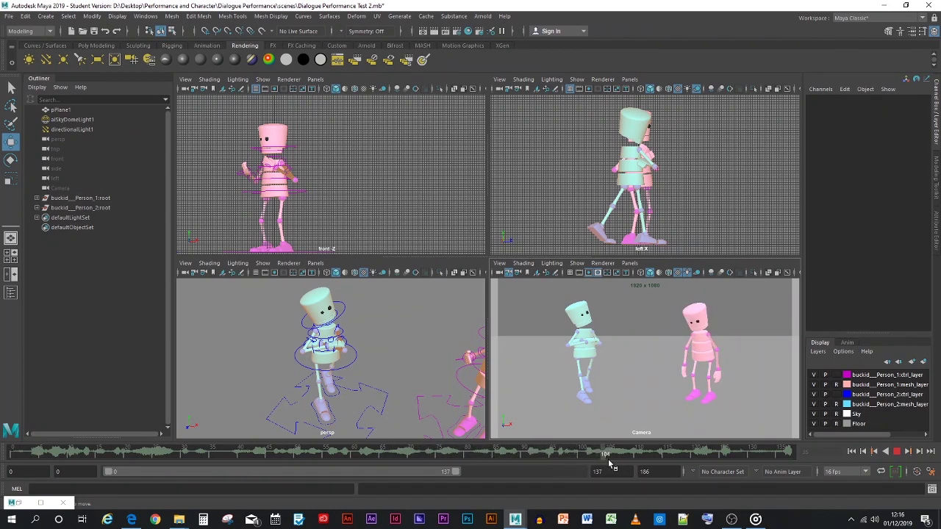
left_click(701, 461)
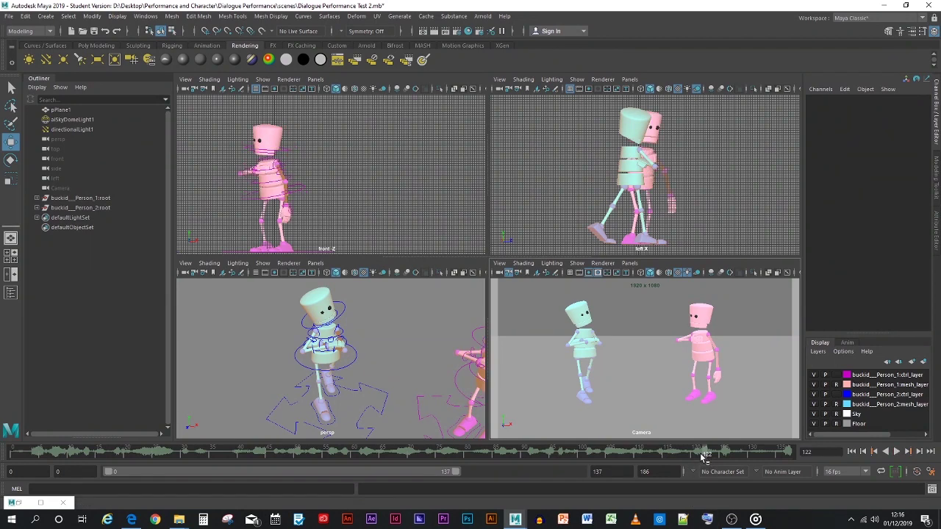
key("alt+shift+v")
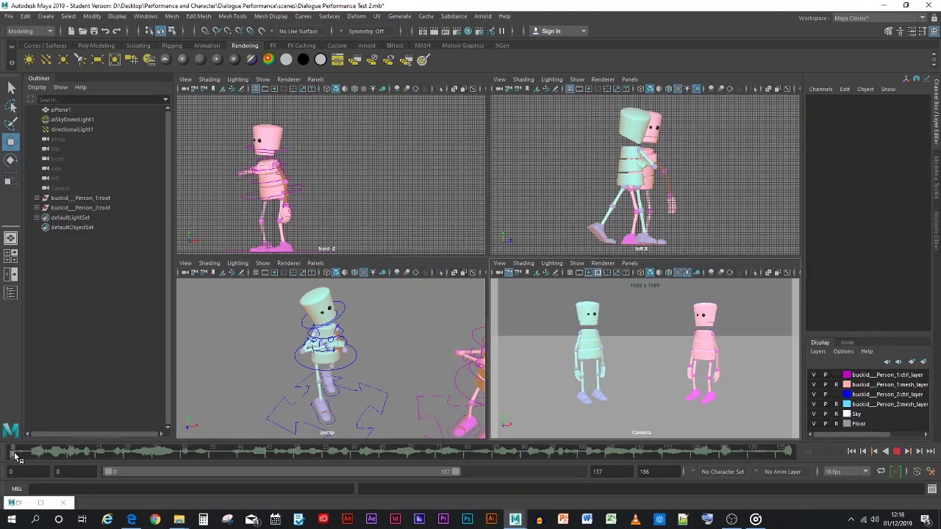
key("alt+v")
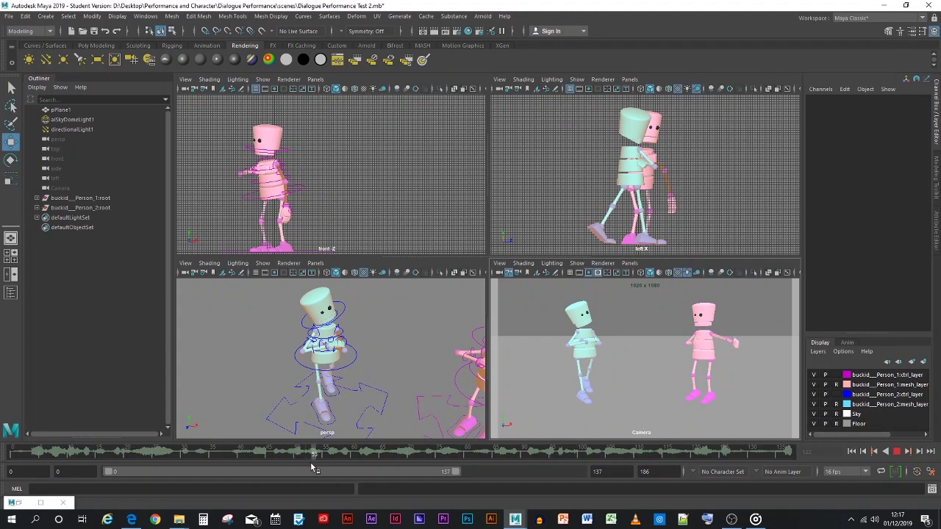
left_click_drag(312, 467, 27, 463)
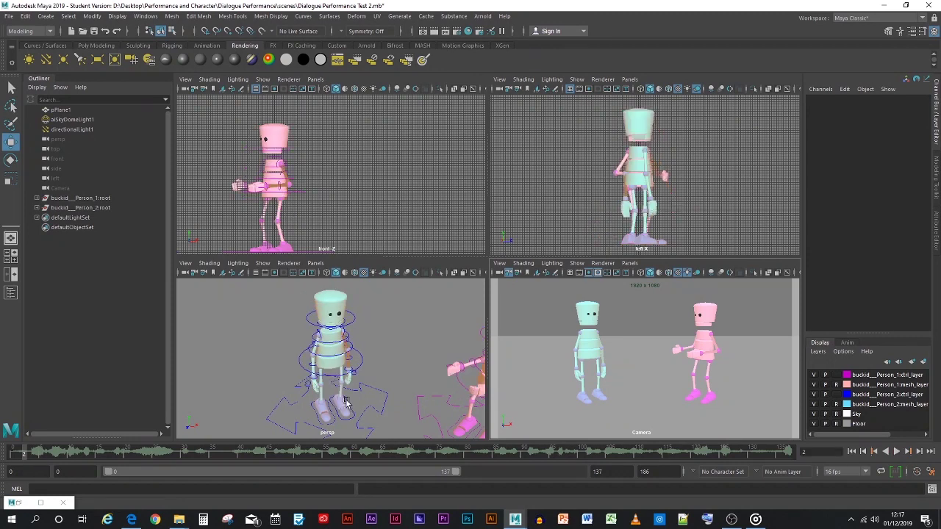
- Select the pink character's pelvis control and scrub through its motion to frame 35
left_click(458, 385)
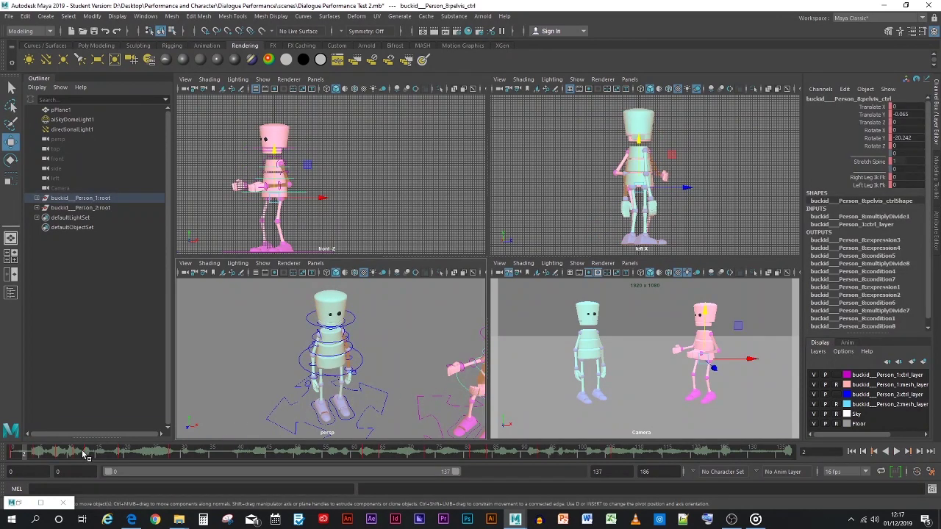
left_click_drag(92, 457, 213, 455)
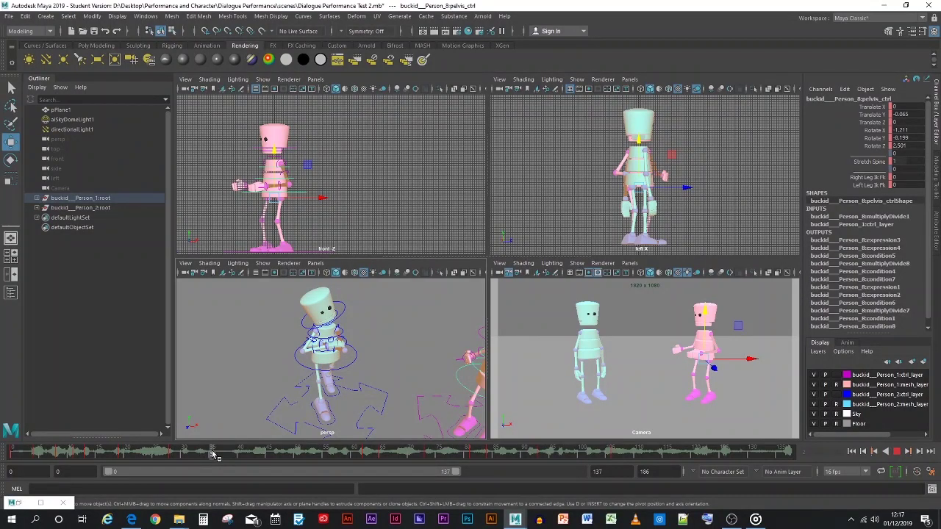
left_click_drag(213, 456, 173, 455)
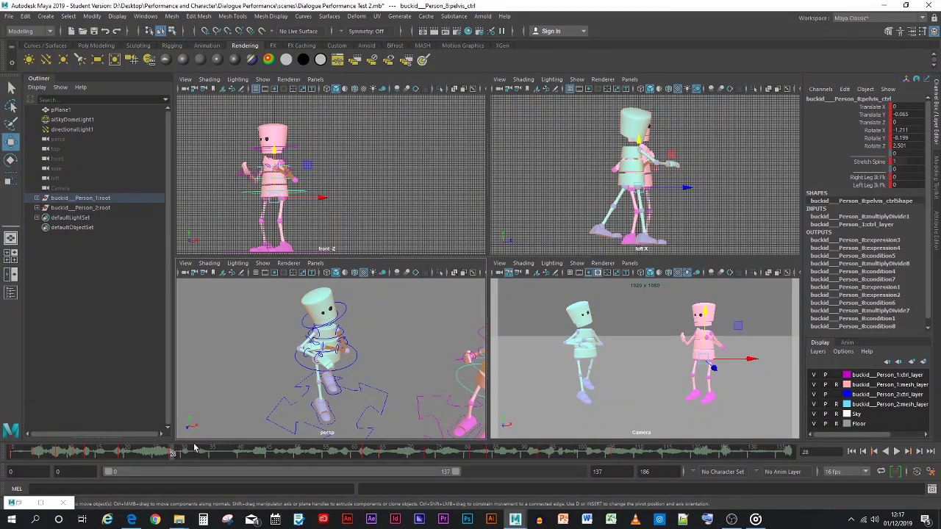
key("alt+v")
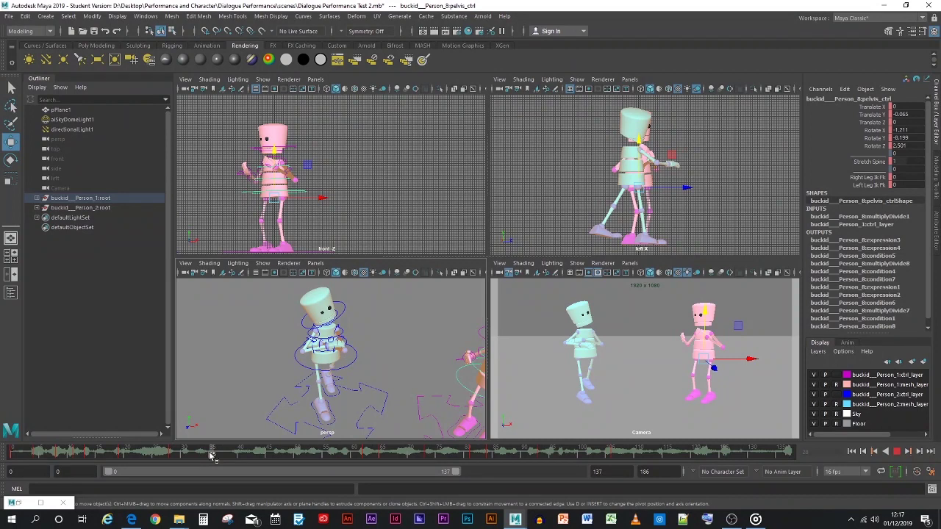
key("alt+v")
- Try a Stretch Spine value of 0.5 on the pink character's pelvis at frame 35
left_click(898, 161)
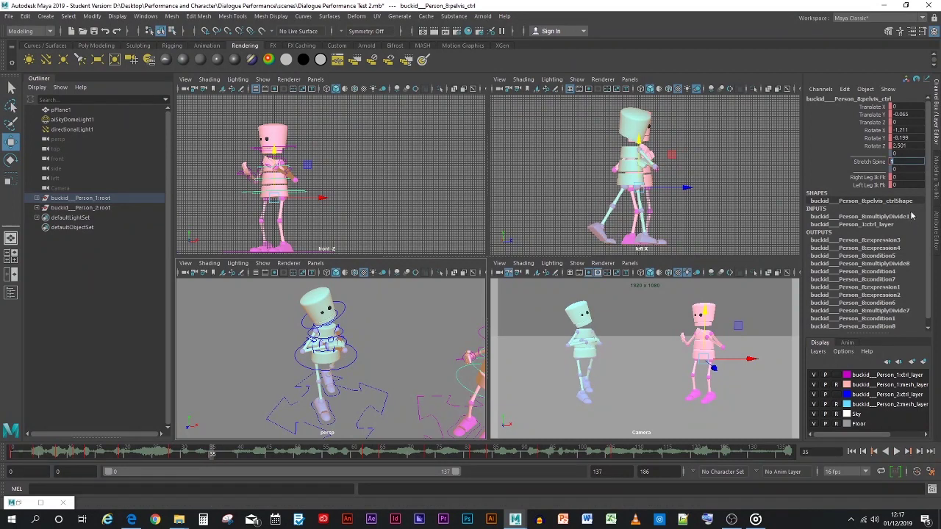
double_click(892, 161)
type("1")
key("Return")
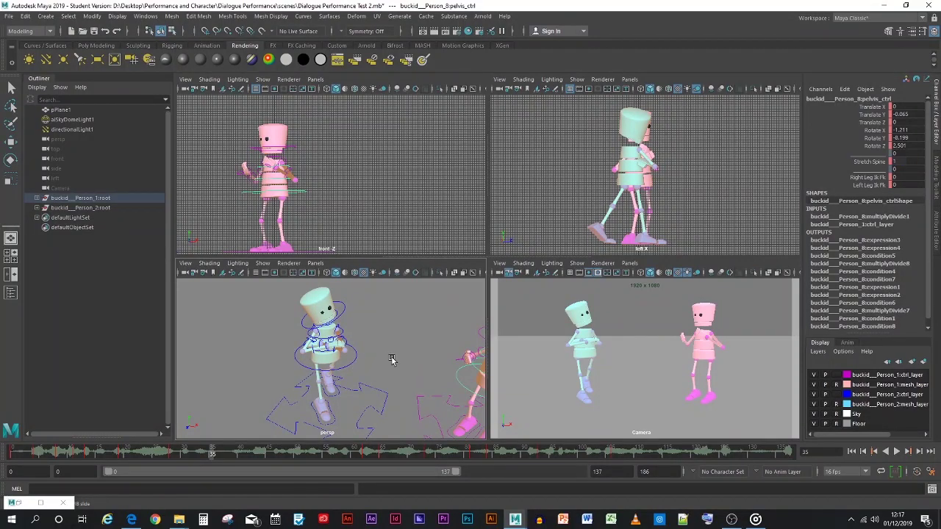
key("f")
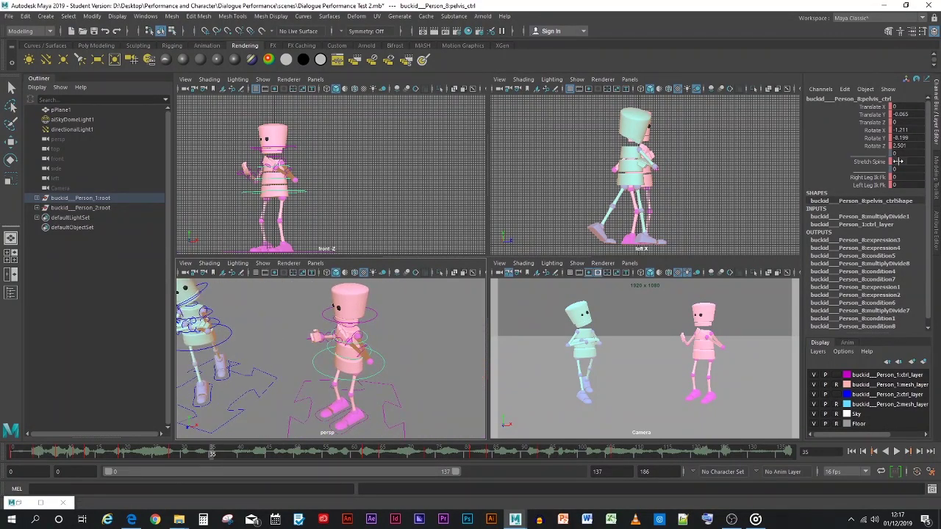
double_click(898, 161)
left_click(910, 161)
type("0.5")
key("Return")
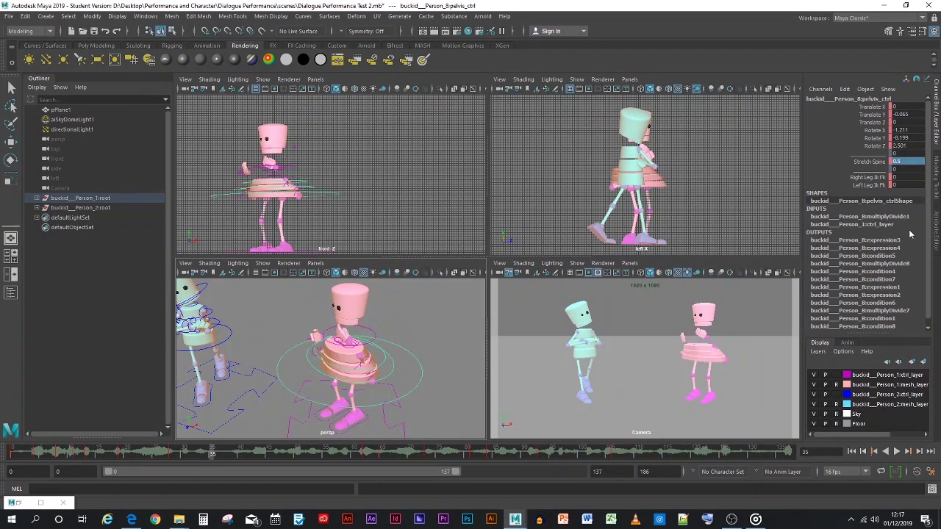
- Set the pink character's pelvis Stretch Spine to 0.9 at frame 35 and scrub a few frames ahead to check it
left_click(901, 162)
key("Return")
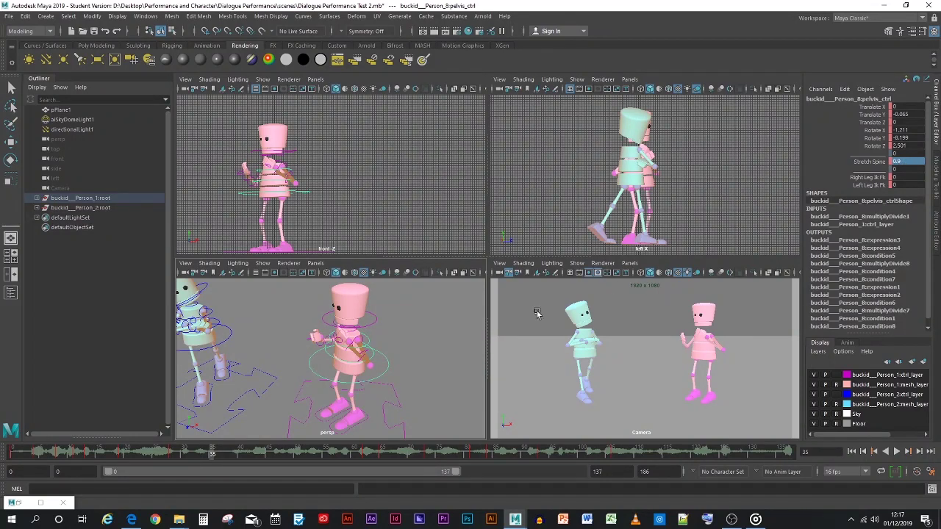
mouse_move(221, 461)
left_mouse_down()
mouse_move(139, 456)
mouse_move(217, 450)
mouse_move(6, 443)
mouse_move(224, 439)
mouse_move(212, 440)
mouse_move(214, 457)
mouse_move(235, 456)
left_mouse_up()
left_click(522, 340)
left_click(313, 376)
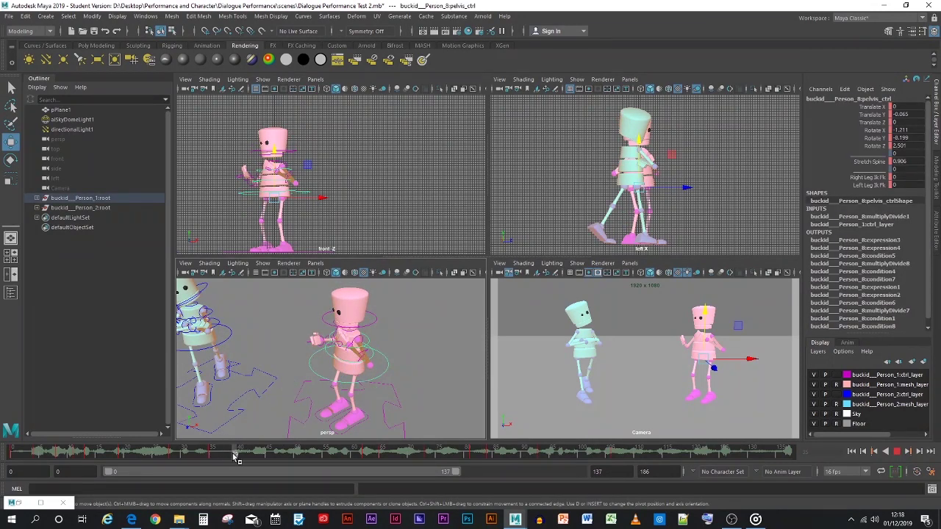
- Set the pink character's pelvis Stretch Spine to 1 at frame 39 and play the animation from the start to check it
left_click(901, 161)
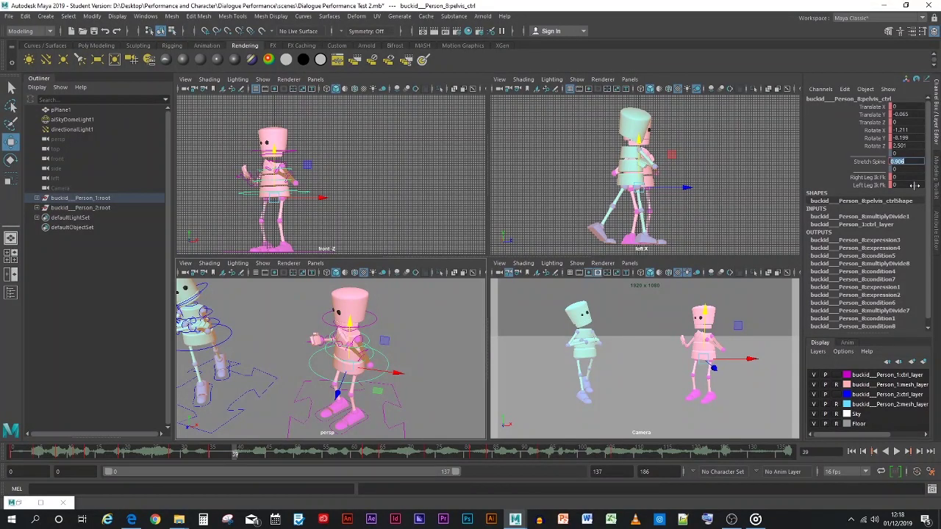
key("Return")
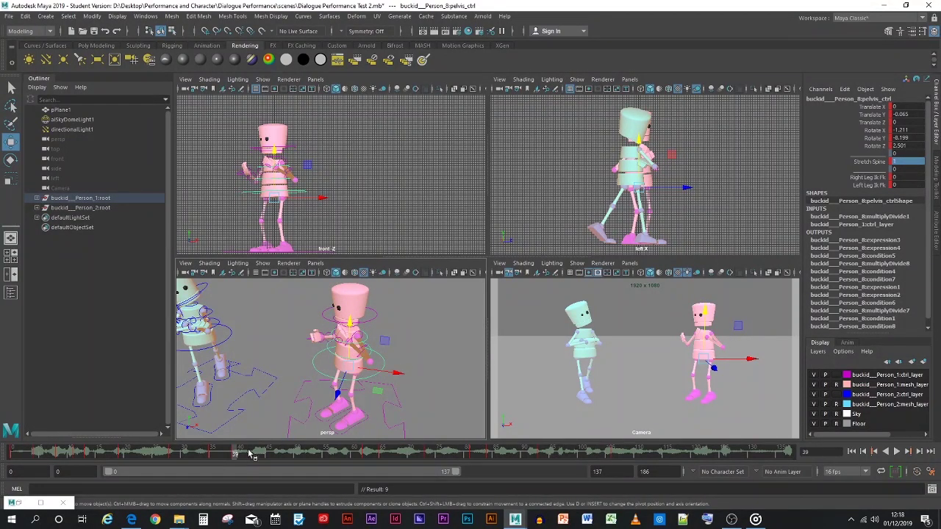
left_click_drag(233, 457, 4, 463)
left_click(86, 331)
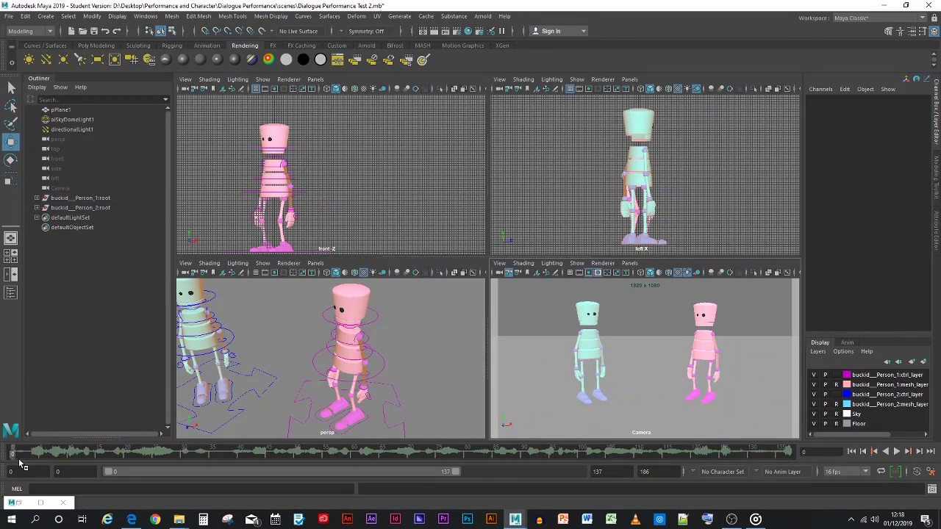
key("alt+v")
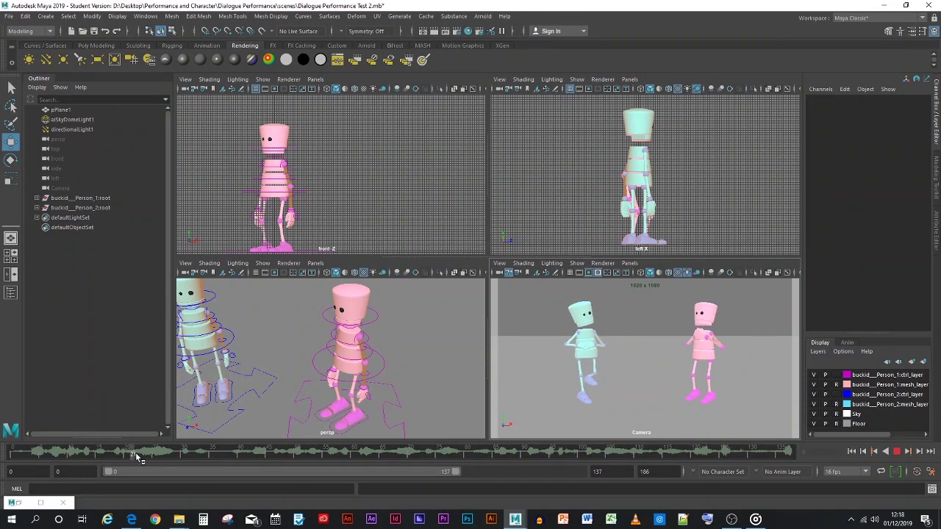
left_click(247, 456)
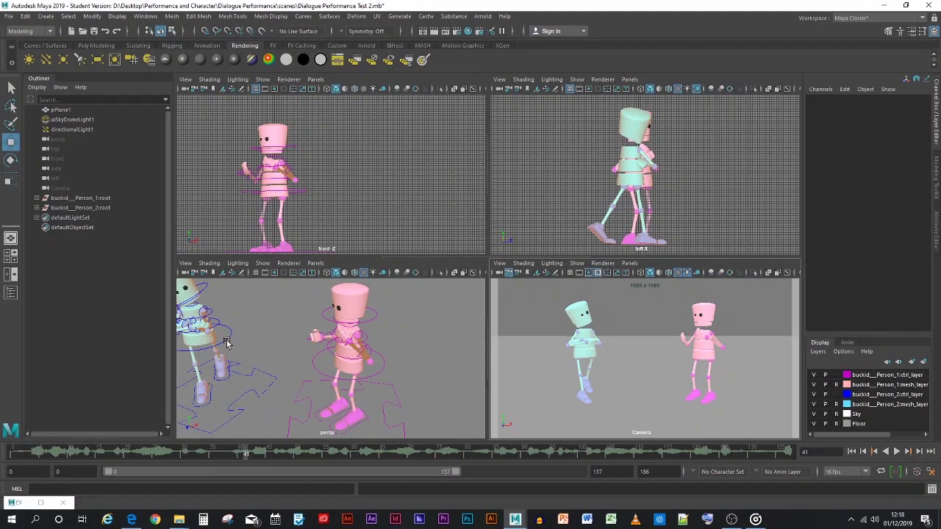
- Scrub the teal character's pelvis back to frame 23 and check the key timing across all of its controls
left_click(228, 346)
mouse_move(227, 457)
left_mouse_down()
mouse_move(160, 457)
mouse_move(178, 457)
left_mouse_up()
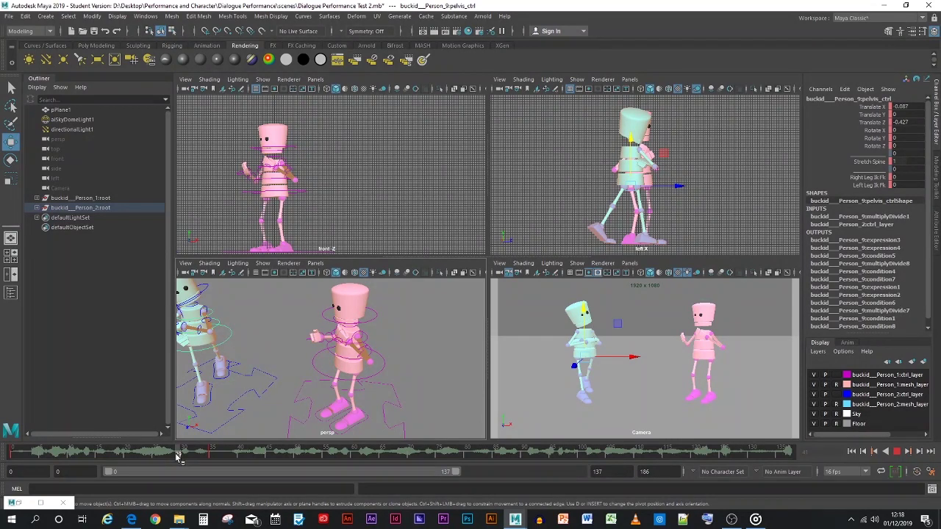
mouse_move(177, 457)
left_mouse_down()
mouse_move(244, 457)
mouse_move(128, 456)
mouse_move(168, 453)
mouse_move(133, 456)
mouse_move(144, 457)
left_mouse_up()
left_click_drag(232, 362, 254, 367, "alt")
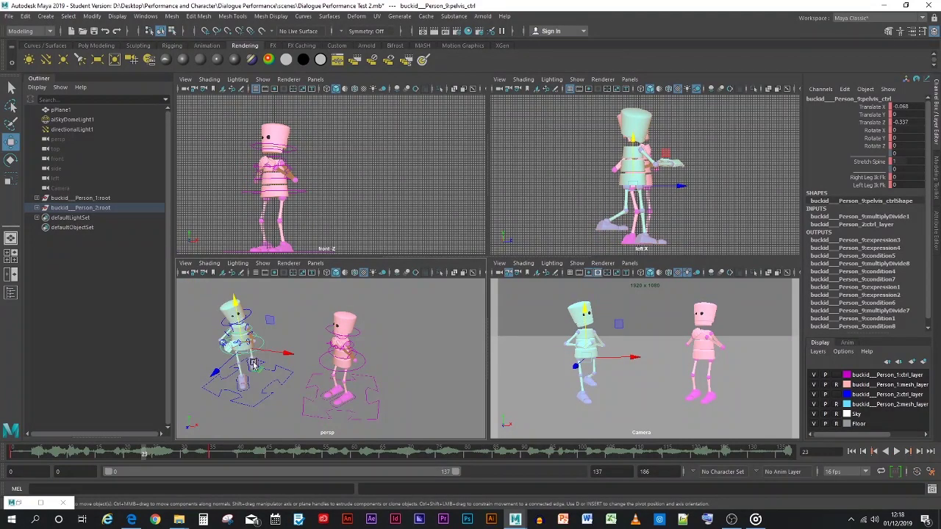
middle_click_drag(273, 377, 352, 369, "alt")
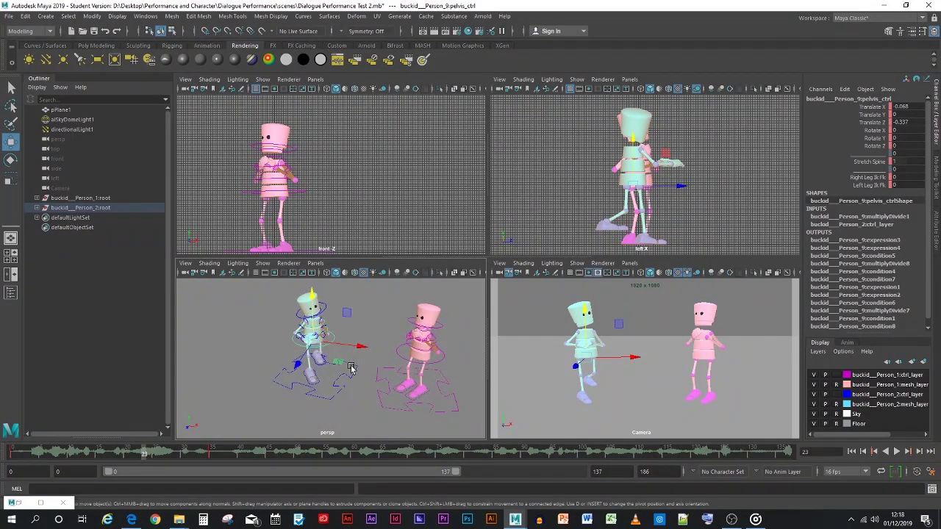
left_click_drag(272, 289, 346, 378)
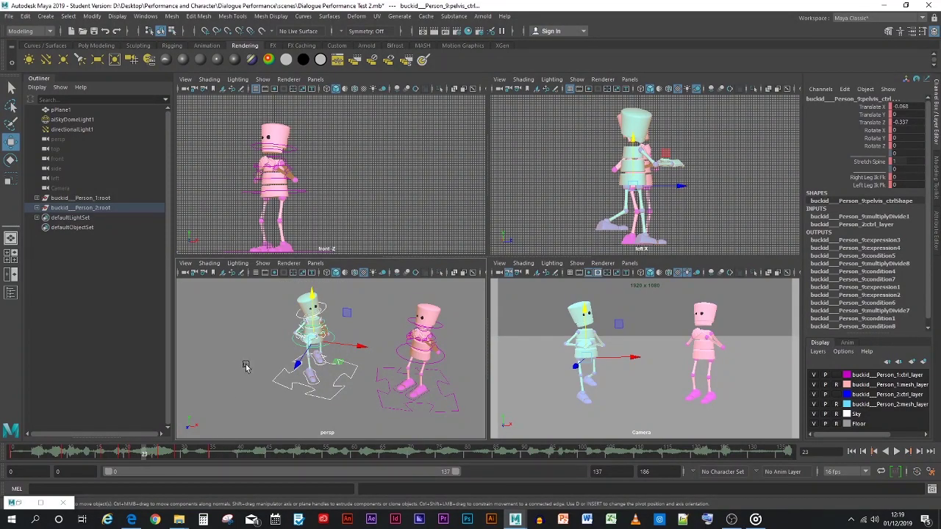
left_click(236, 392)
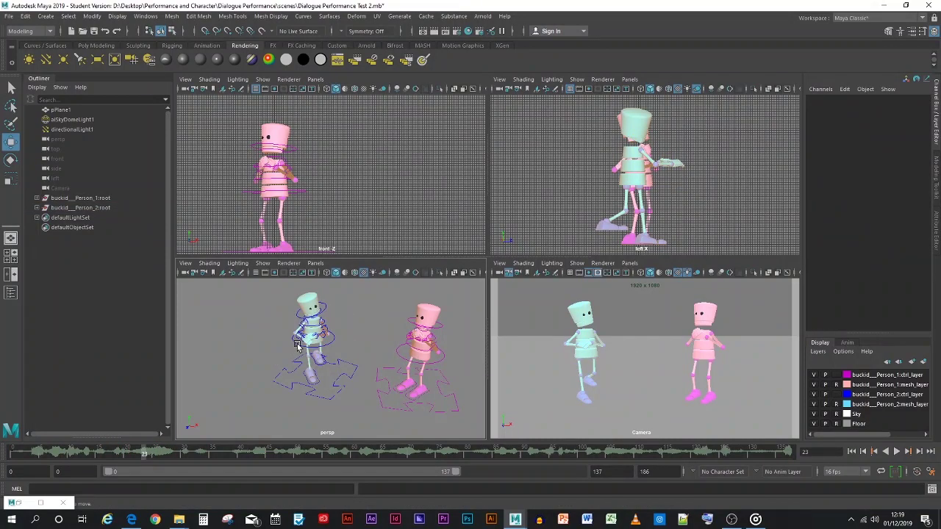
- Try moving the teal character's pelvis key from frame 35 to frame 23
left_click(297, 347)
left_click(212, 453)
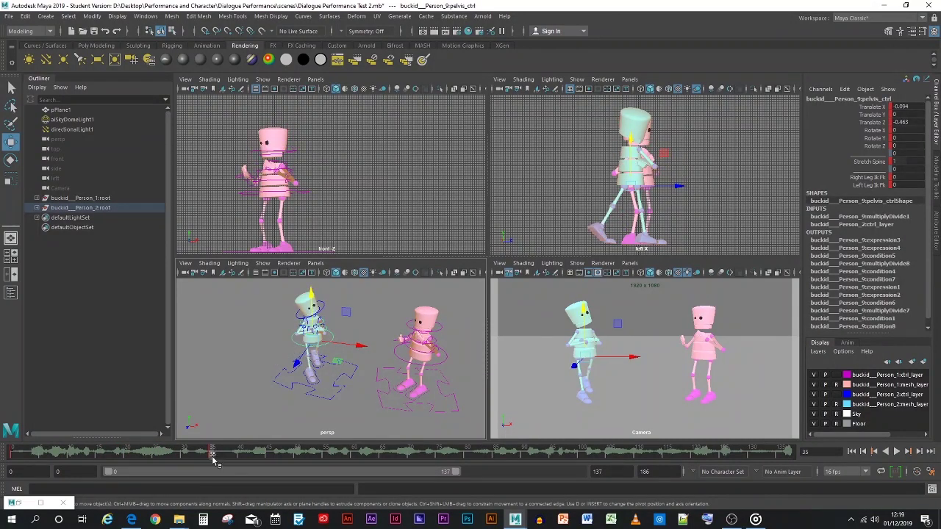
left_click_drag(212, 453, 147, 456)
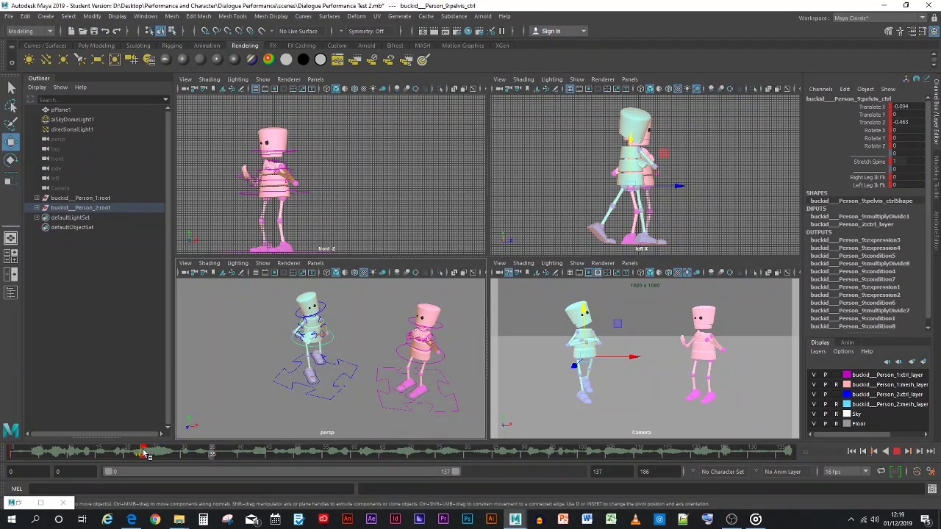
left_click(233, 385)
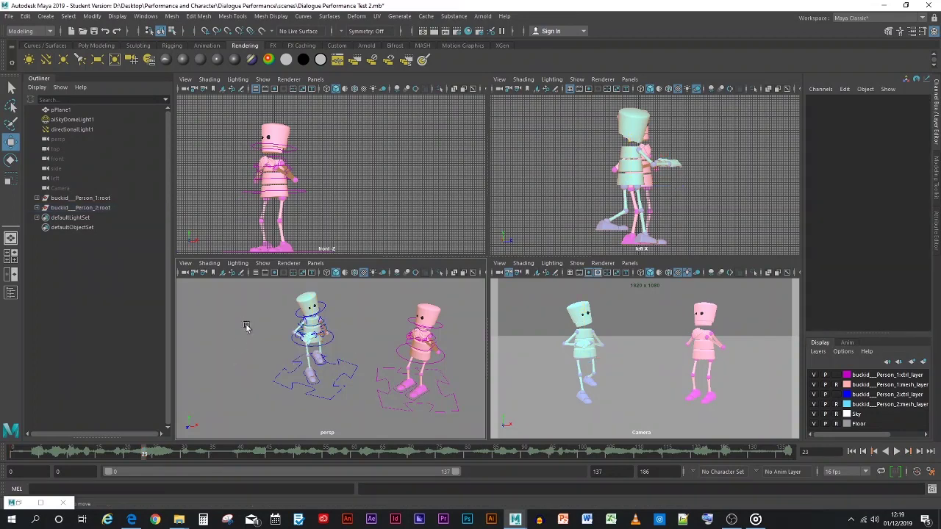
- Compare the teal character's right elbow and pelvis motion between frames 23 and 35
scroll(246, 325, "up", 5)
scroll(245, 323, "up", 4)
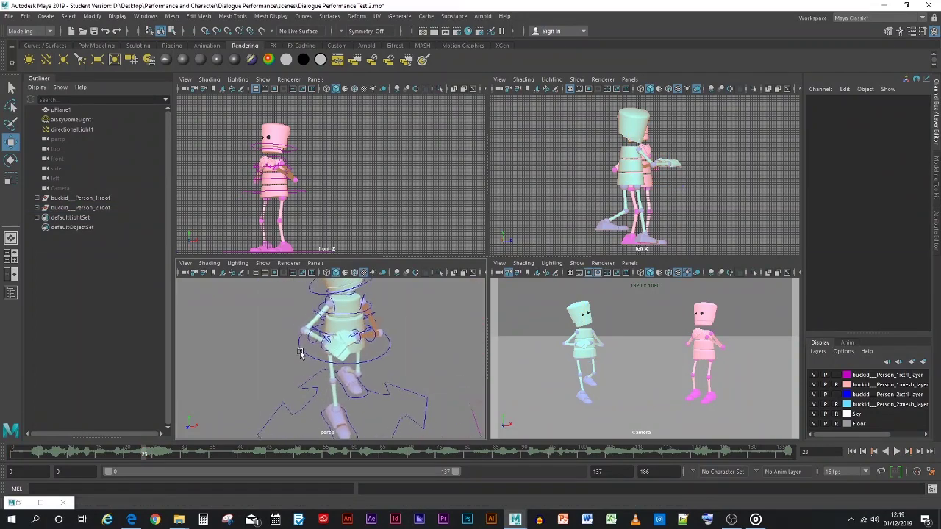
left_click(313, 342)
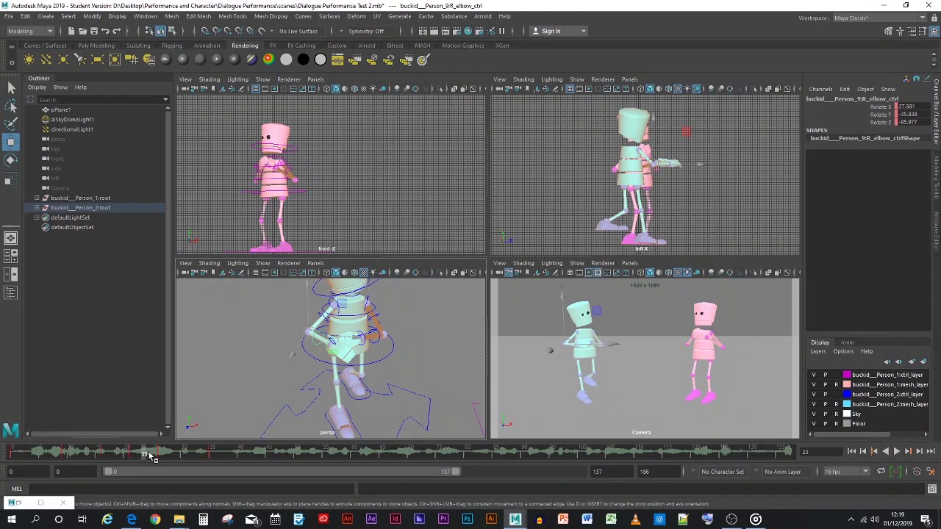
left_click_drag(149, 455, 212, 457)
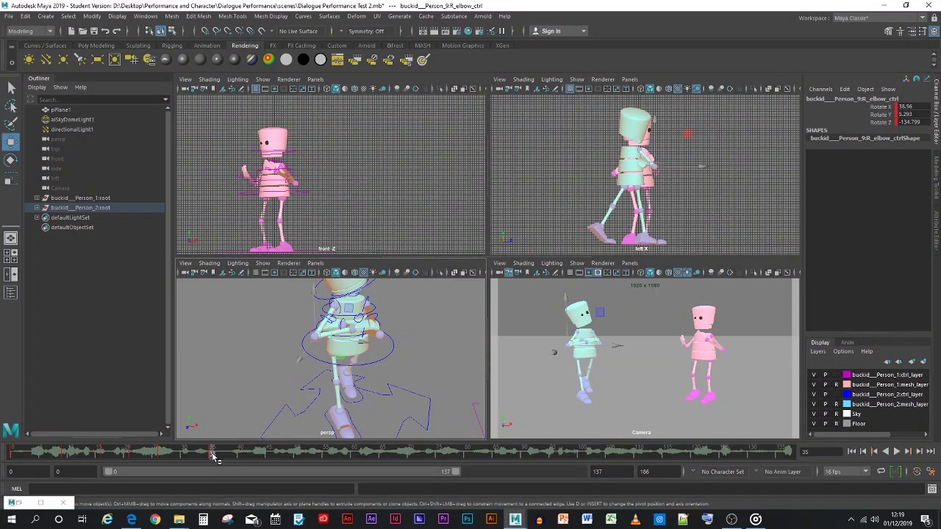
left_click(315, 359)
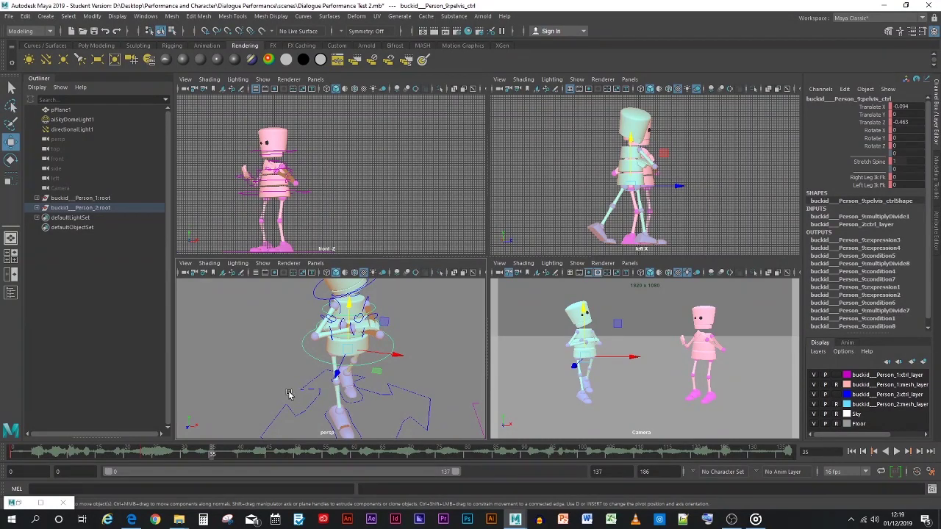
- Undo the teal character's pelvis key move from frame 35 to frame 23
key("ctrl+z")
key("ctrl+z")
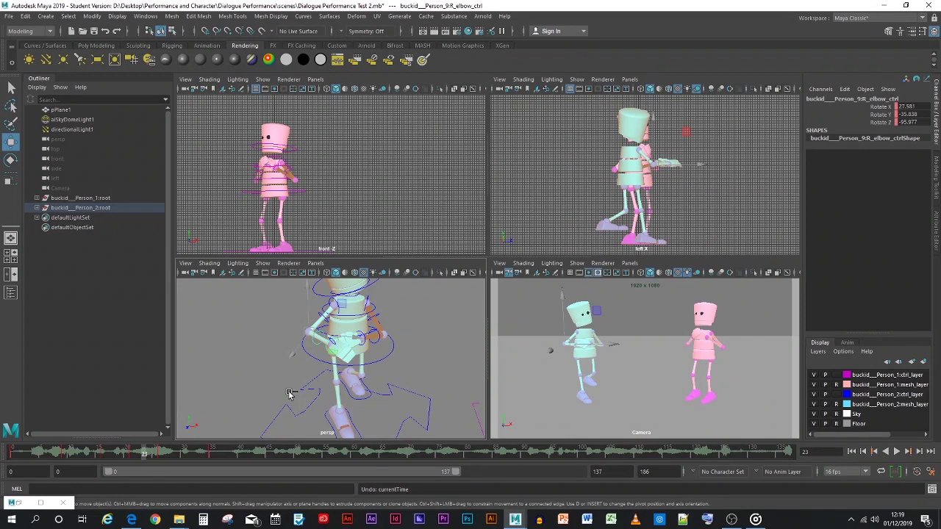
left_click(331, 364)
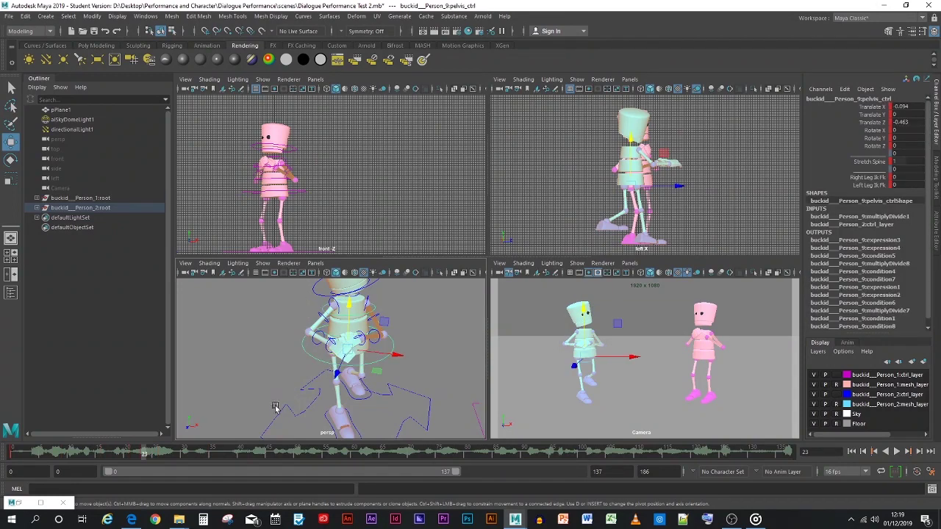
key("ctrl+z")
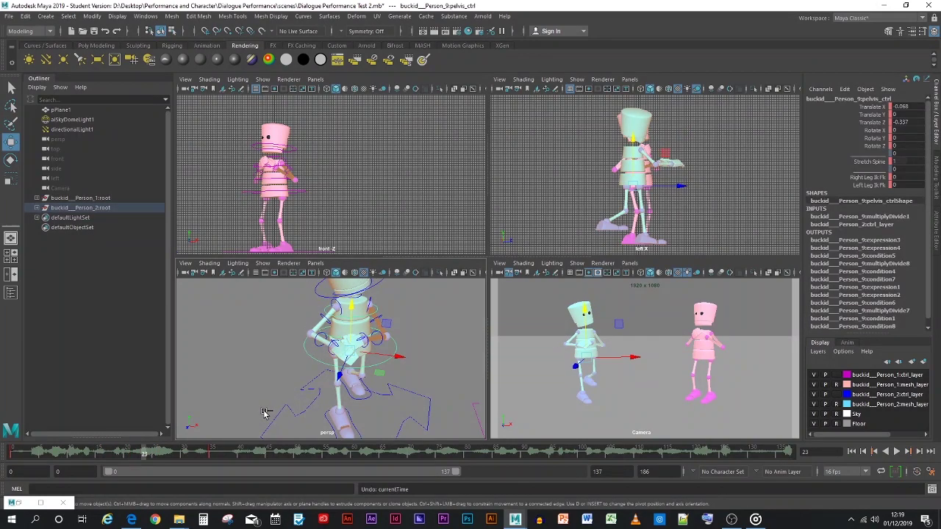
- Select all of the teal character's controls and scale their keys from frame 0 through 35 to end around frame 33
key("[")
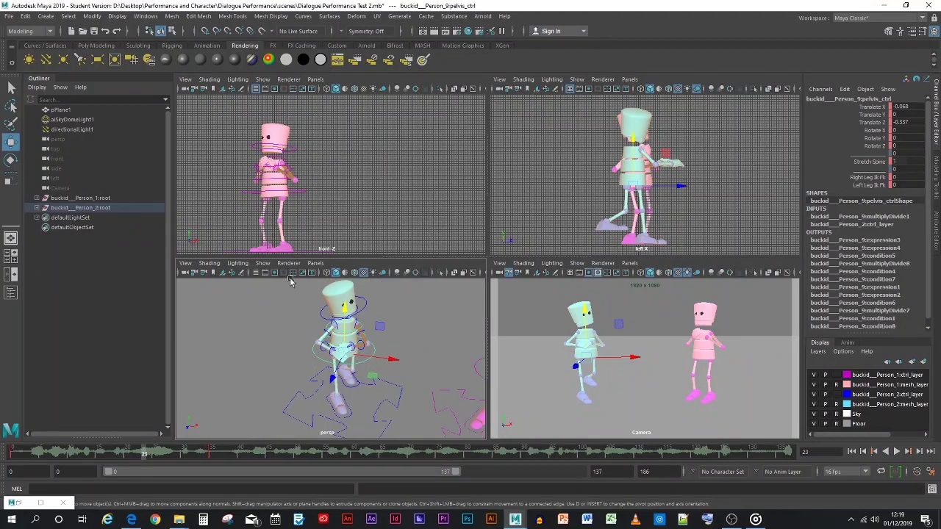
left_click_drag(300, 283, 401, 402, "shift")
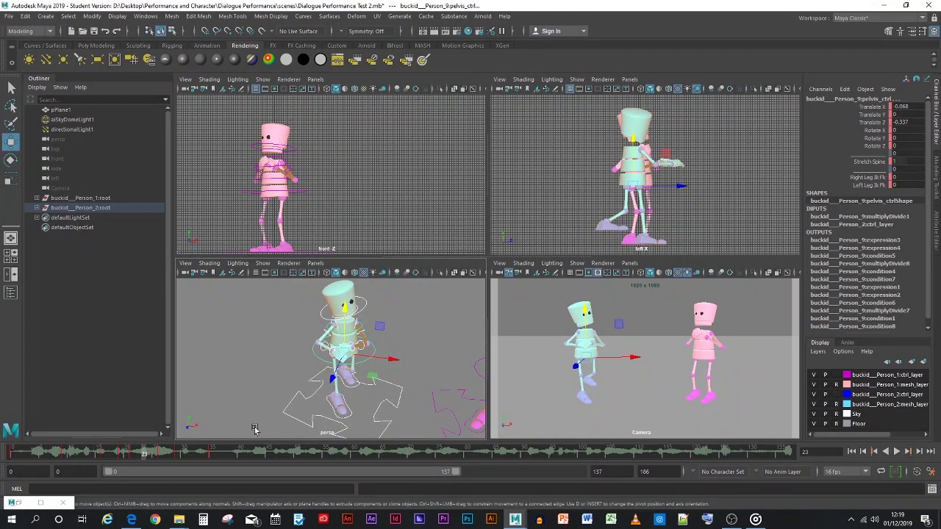
left_click_drag(13, 455, 214, 455, "shift")
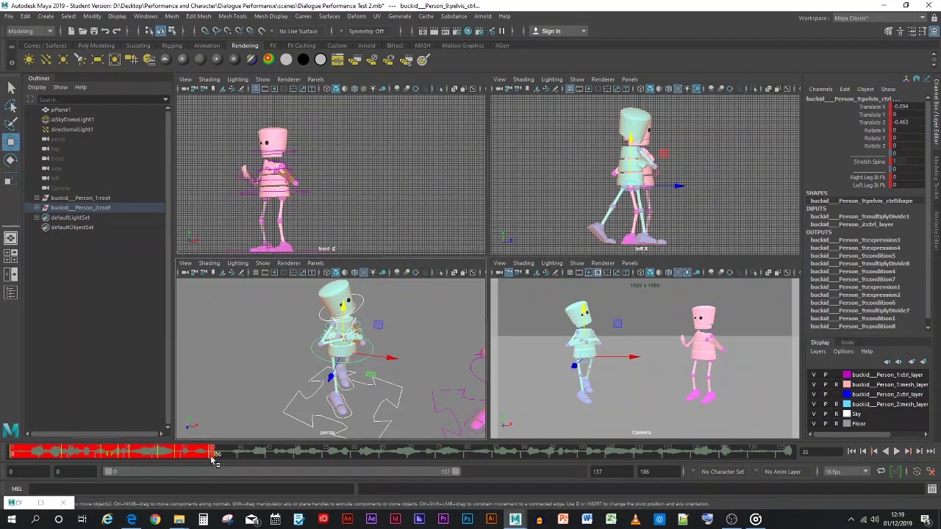
left_click(109, 455)
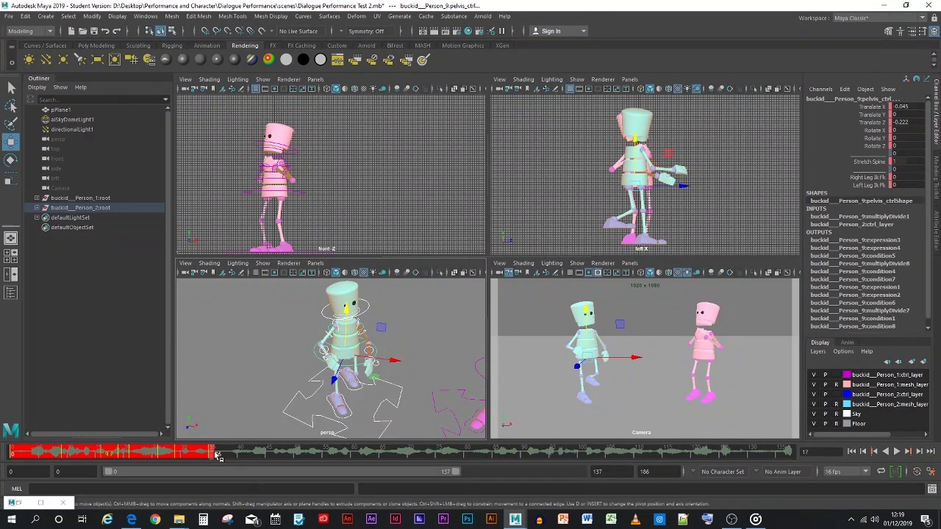
left_click_drag(214, 456, 198, 455, "shift")
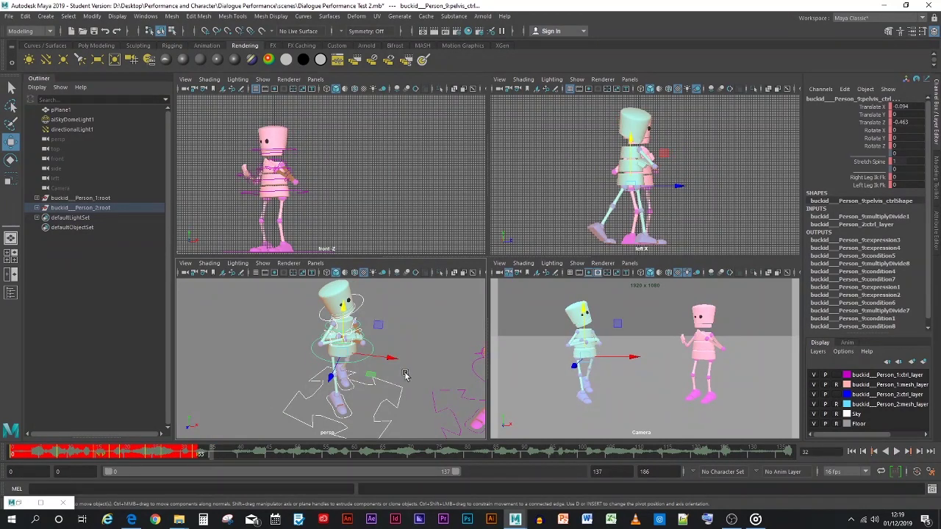
- Scale the teal character's keys further to end around frame 25, and scrub to frame 27 to check the faster timing
middle_click_drag(406, 376, 309, 375, "alt")
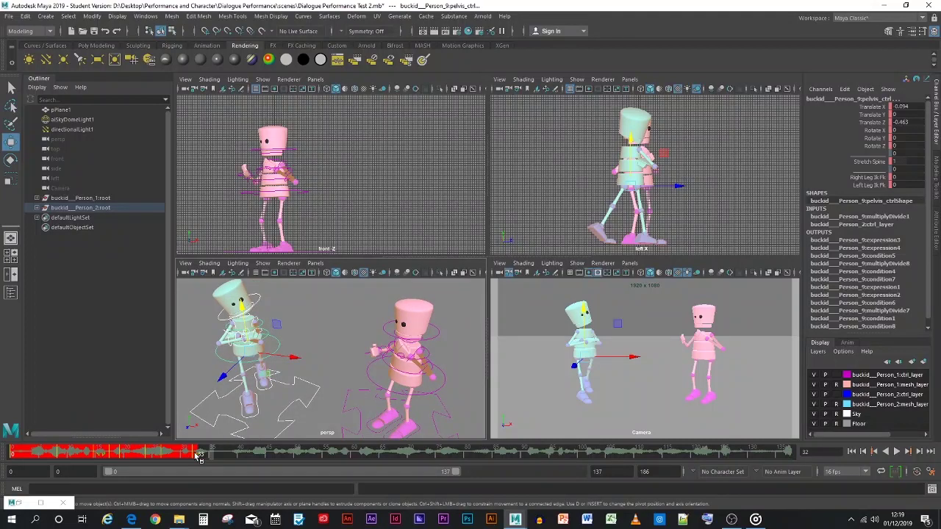
left_click_drag(195, 455, 153, 455, "shift")
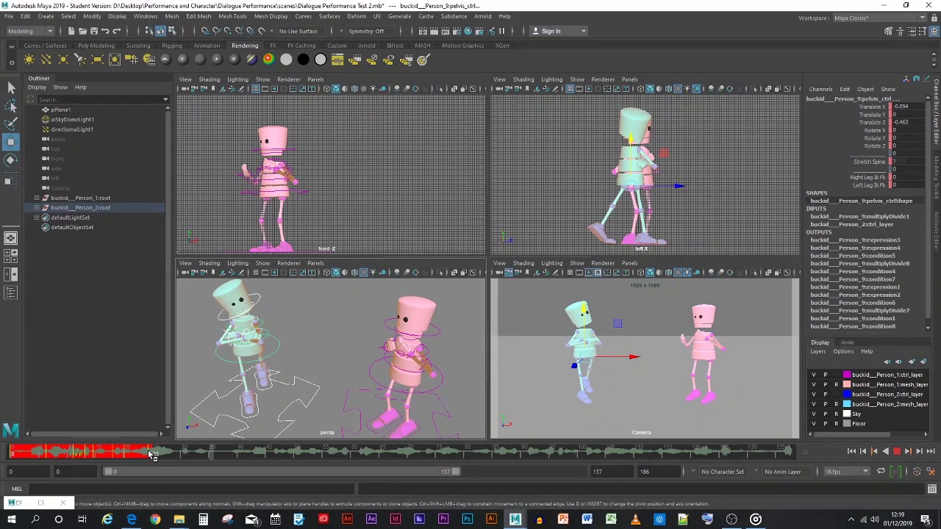
left_click(153, 455)
left_click(117, 454)
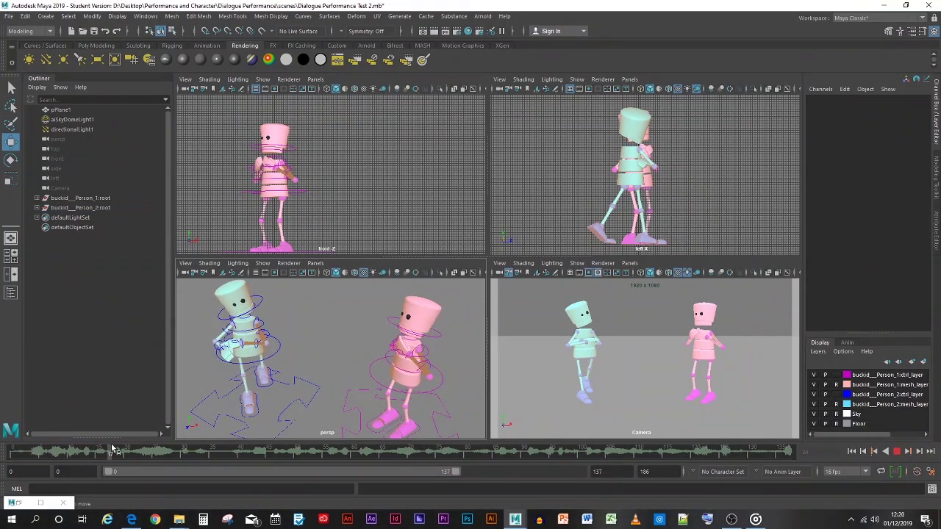
mouse_move(111, 448)
left_mouse_down()
mouse_move(168, 450)
mouse_move(28, 439)
mouse_move(167, 447)
left_mouse_up()
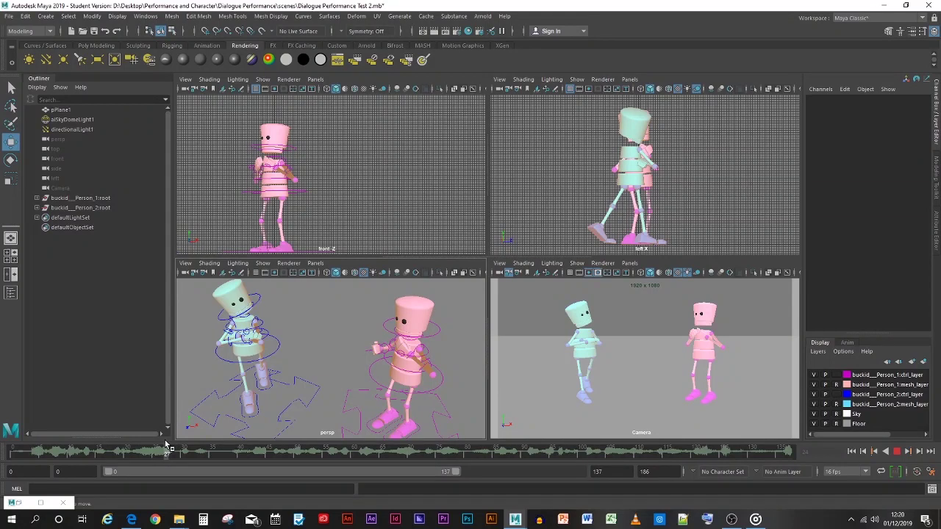
- Select all of the teal character's controls and review the retimed motion by playback and scrubbing, stopping at frame 28
left_click_drag(194, 283, 300, 378)
scroll(231, 338, "down", 2)
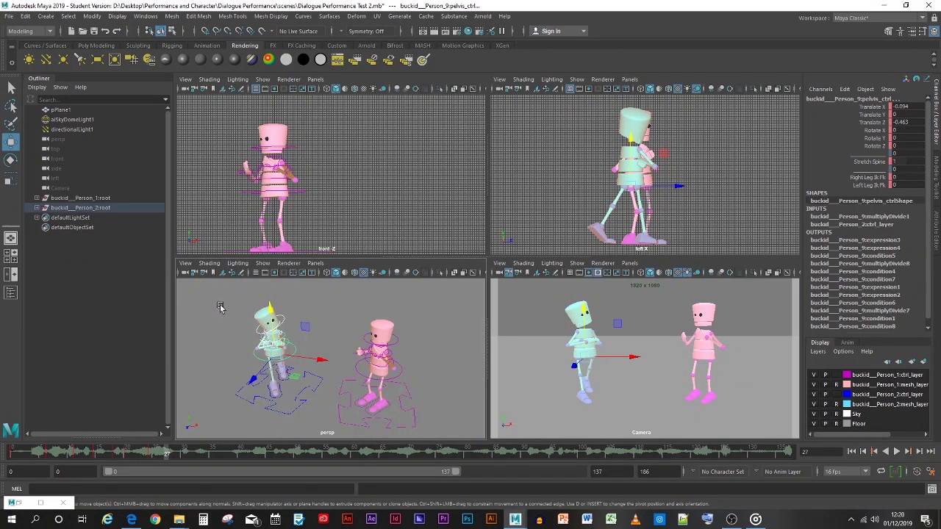
left_click_drag(230, 295, 338, 397)
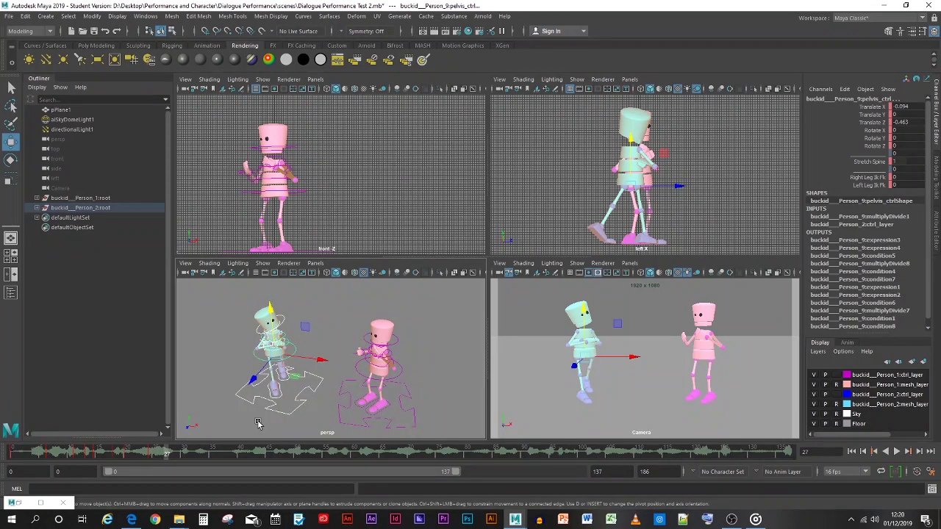
key("alt+v")
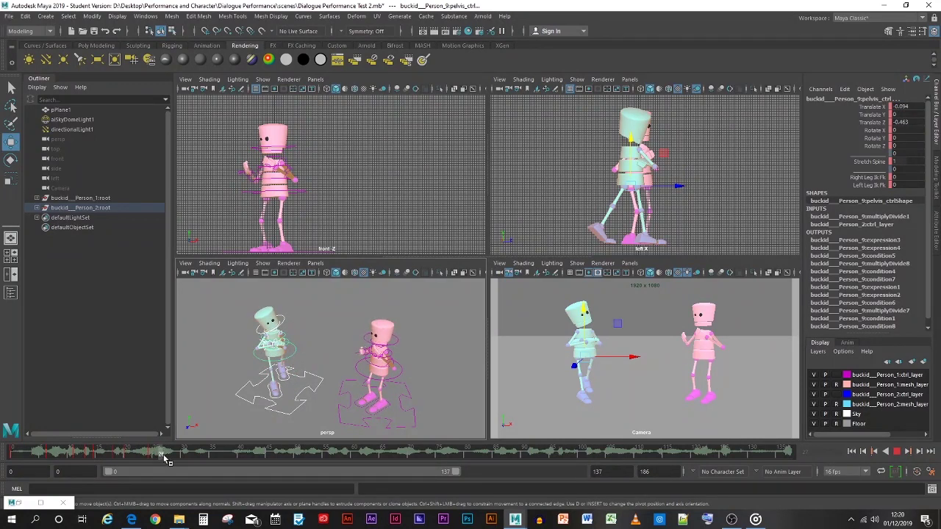
left_click_drag(187, 456, 173, 456)
mouse_move(175, 455)
left_mouse_down()
mouse_move(153, 456)
mouse_move(177, 459)
left_mouse_up()
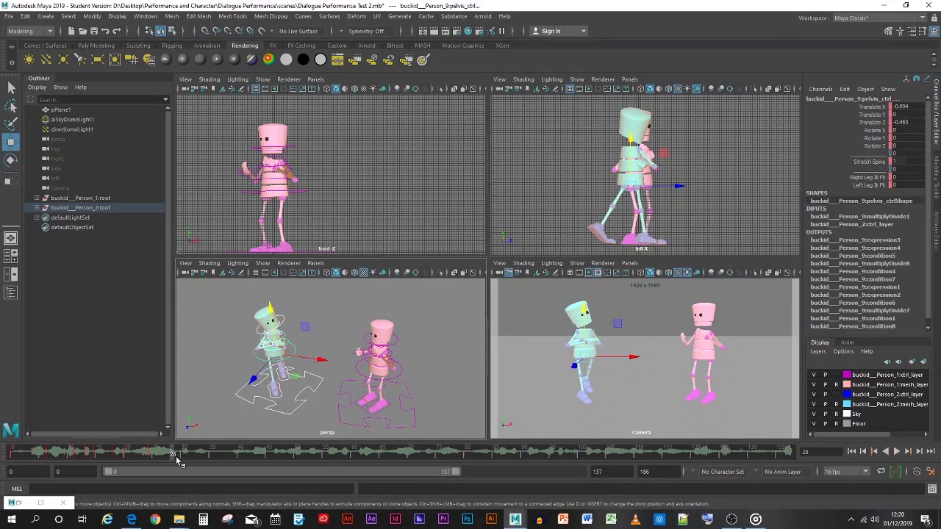
- Select the teal character's pelvis control and set its Stretch Spine to 1.1 at frame 28
left_click(351, 345)
left_click(296, 358)
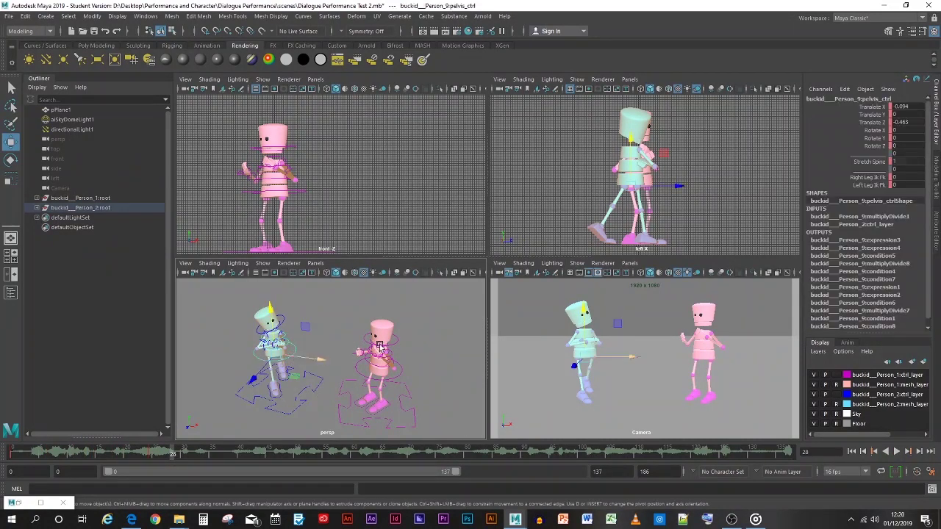
left_click(898, 161)
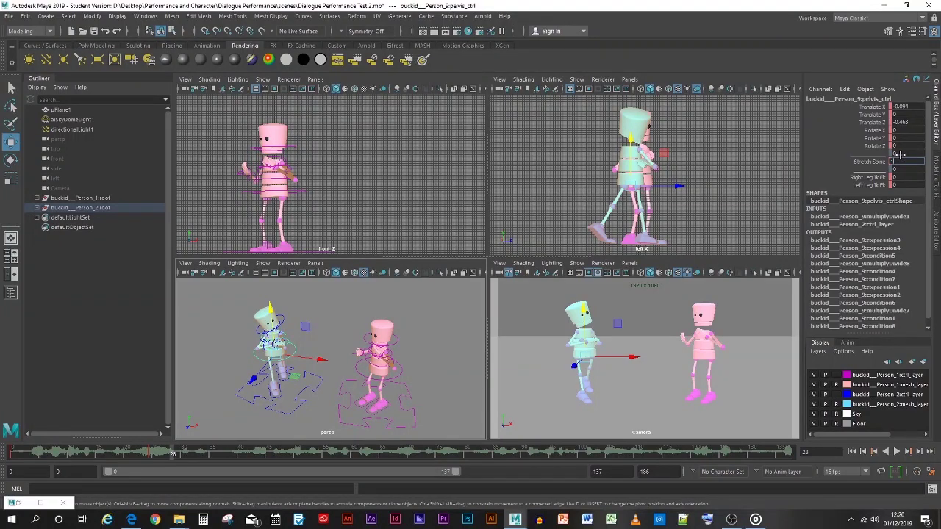
middle_click_drag(899, 155, 901, 155, "ctrl")
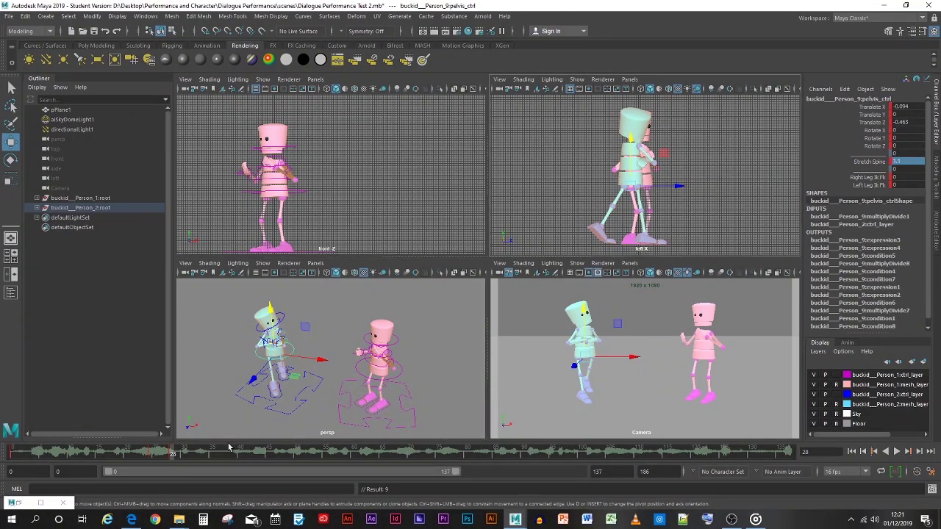
- Set the teal pelvis control's Stretch Spine to 1 at frame 35
left_click_drag(174, 456, 213, 456)
left_click(902, 160)
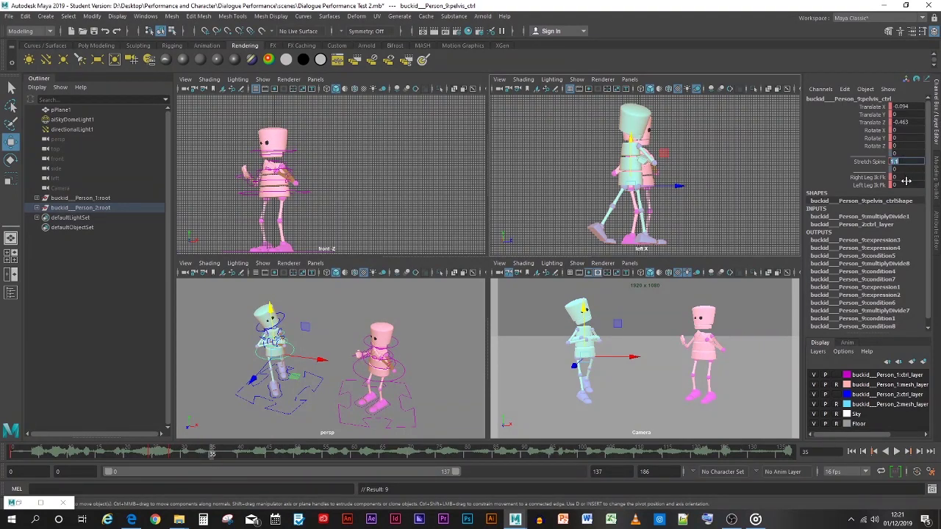
type("1")
key("Return")
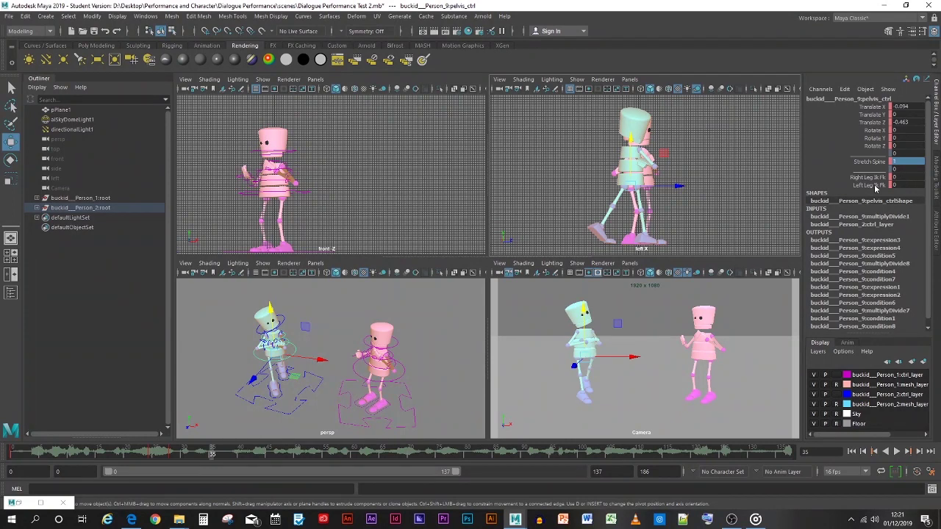
- Play back and scrub the animation from the start to review the teal character's spine stretch and step-back timing
left_click(322, 404)
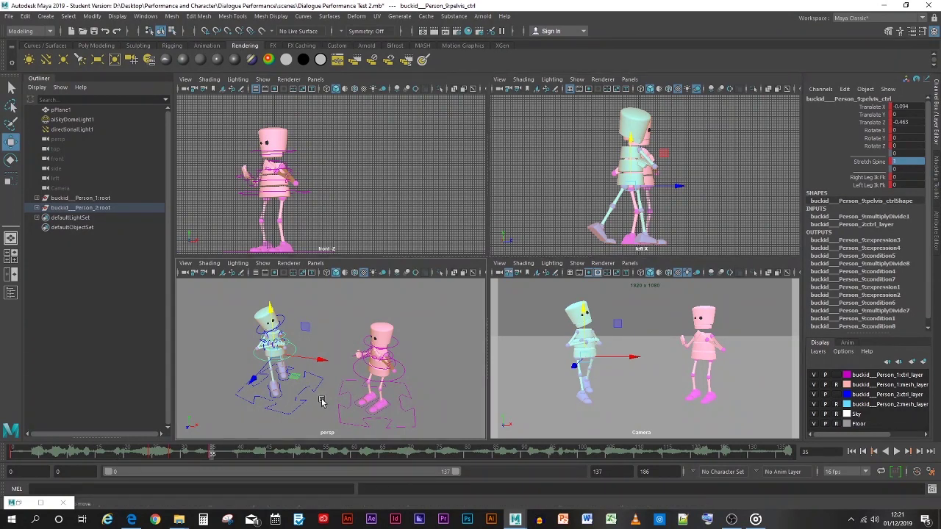
key("alt+v")
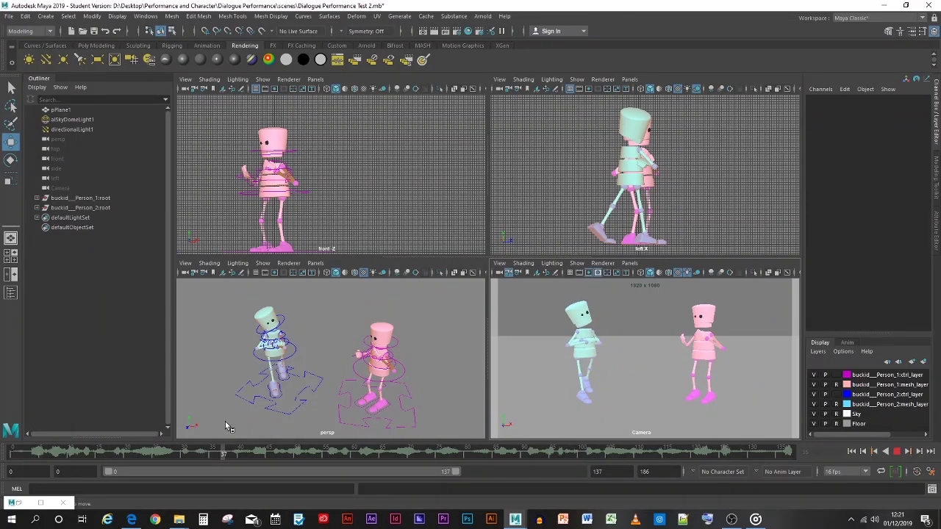
mouse_move(223, 452)
left_mouse_down()
mouse_move(7, 440)
mouse_move(63, 435)
mouse_move(228, 454)
mouse_move(8, 455)
mouse_move(46, 457)
left_mouse_up()
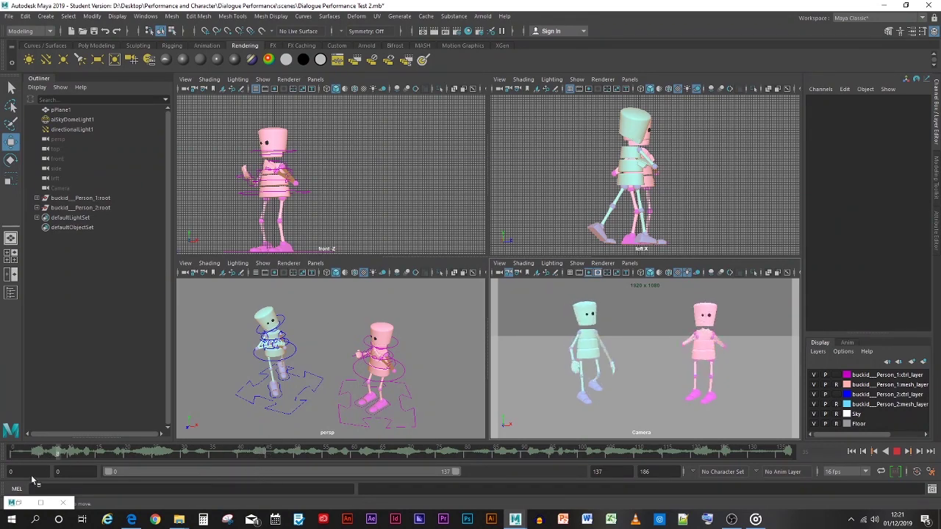
left_click(18, 453)
key("alt+v")
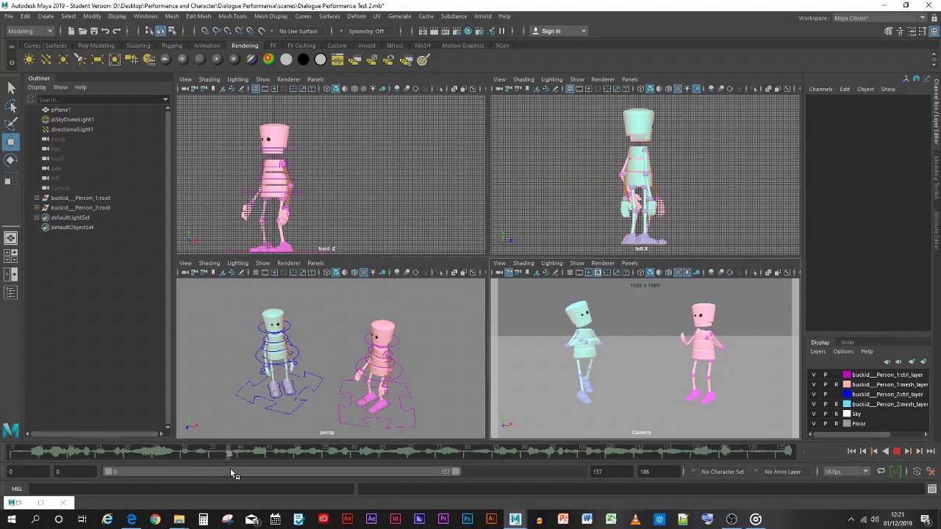
key("Escape")
left_click(292, 357)
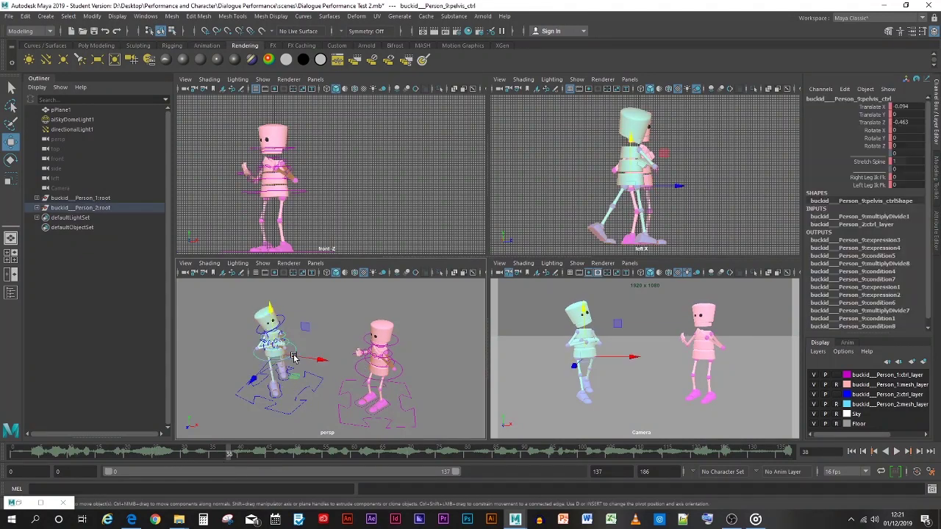
left_click_drag(229, 452, 12, 453)
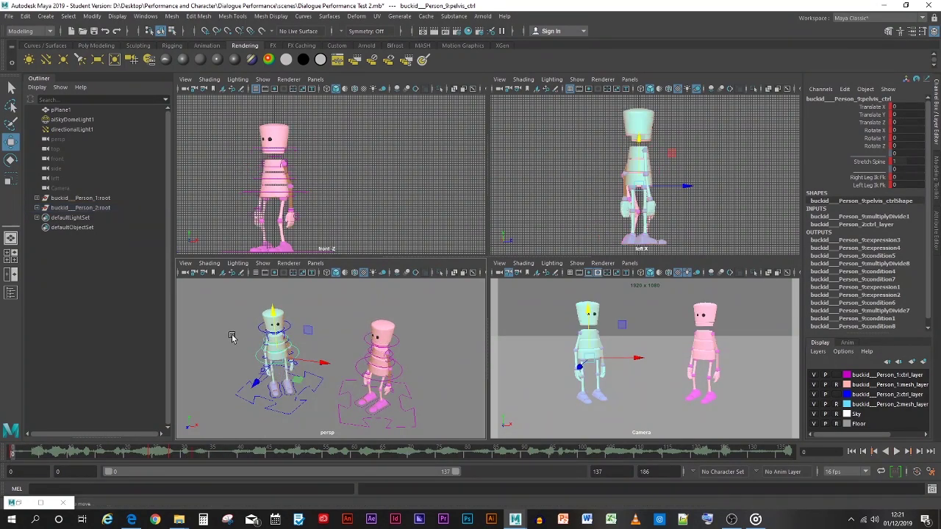
key("alt+v")
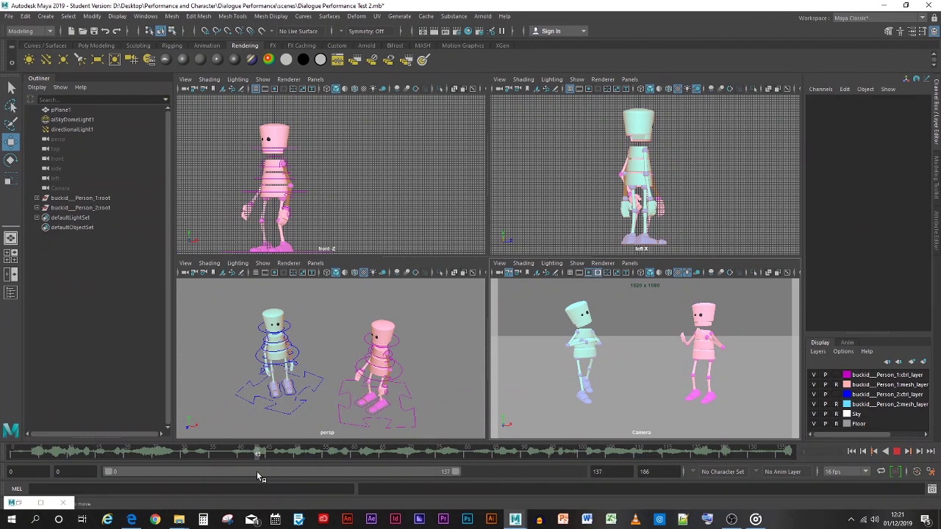
left_click(87, 451)
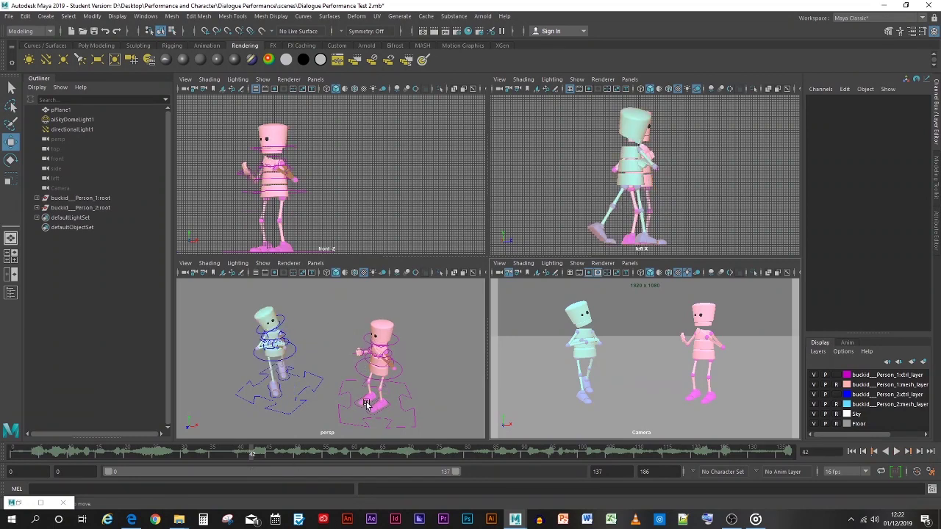
key("Escape")
- Select the pink character's pelvis control and replay the shot from frame 0 to review its motion up to frame 42
left_click(273, 419)
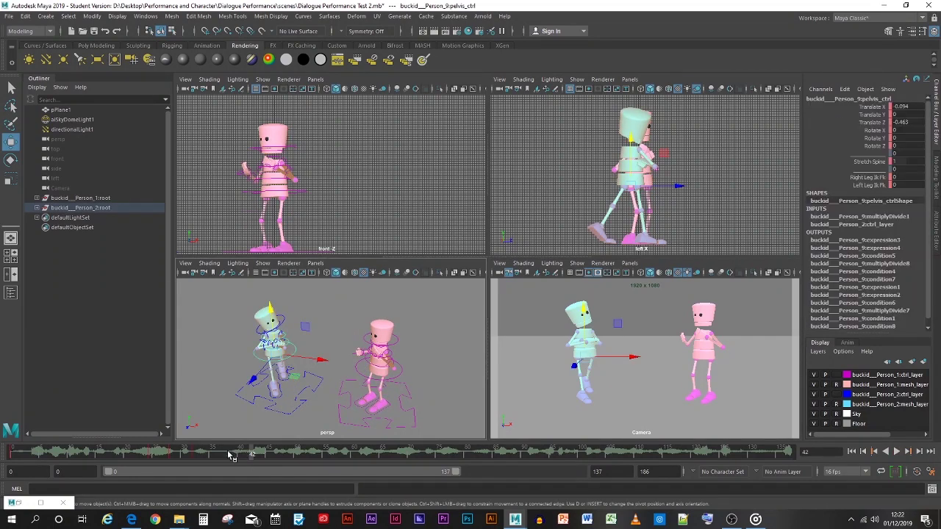
left_click(363, 377)
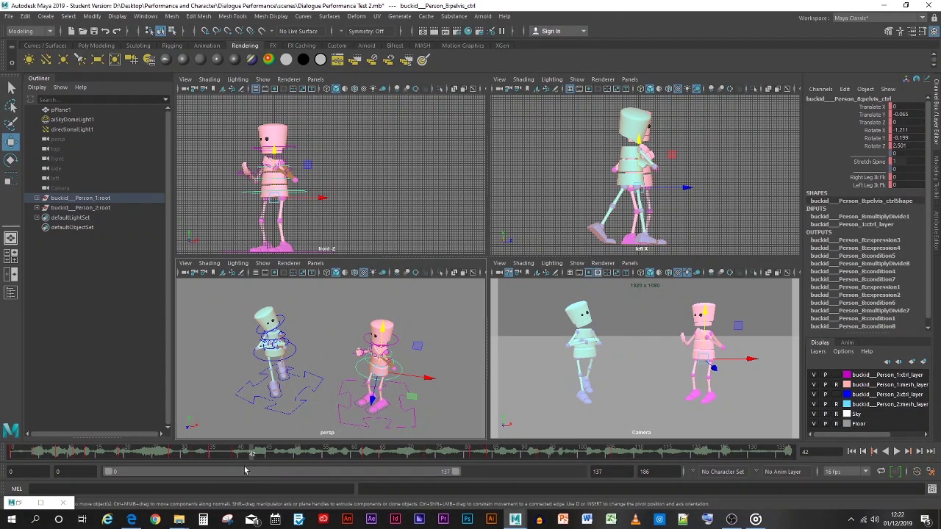
mouse_move(246, 456)
left_mouse_down()
mouse_move(163, 454)
mouse_move(243, 456)
mouse_move(234, 456)
left_mouse_up()
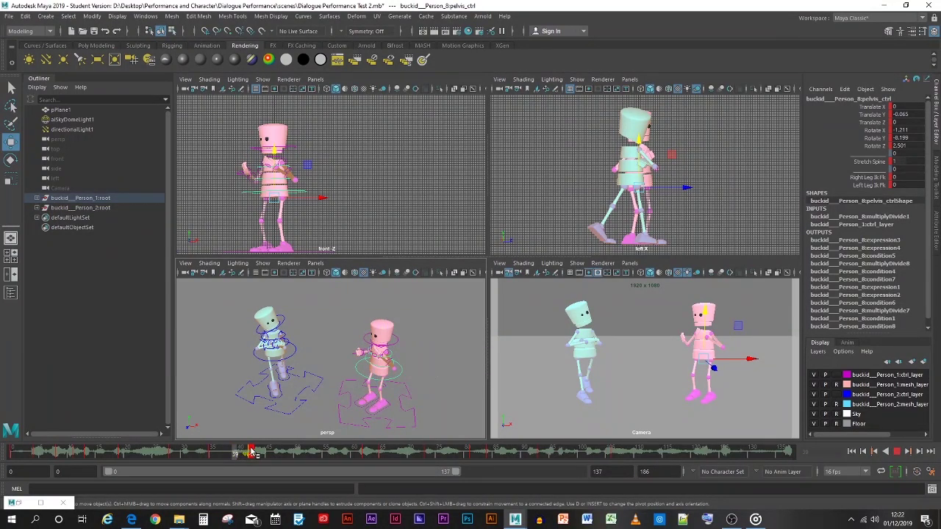
key("alt+v")
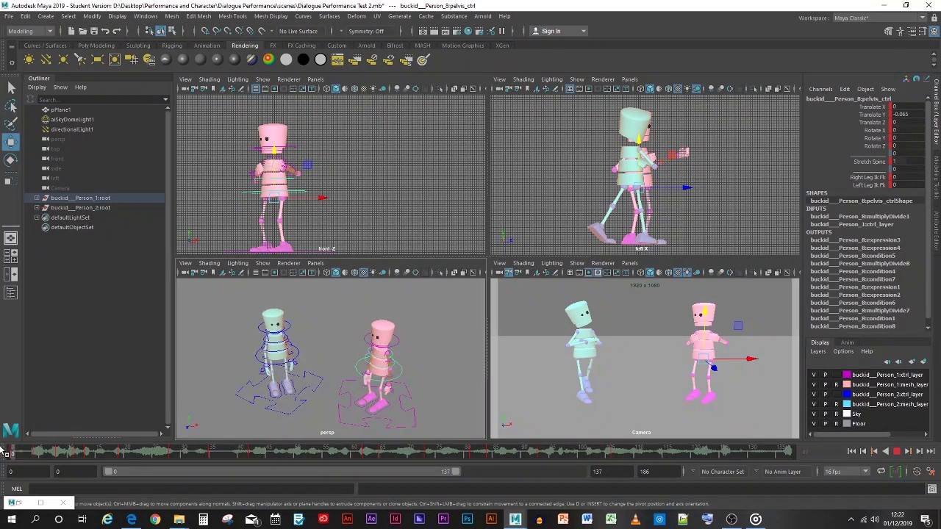
key("alt+v")
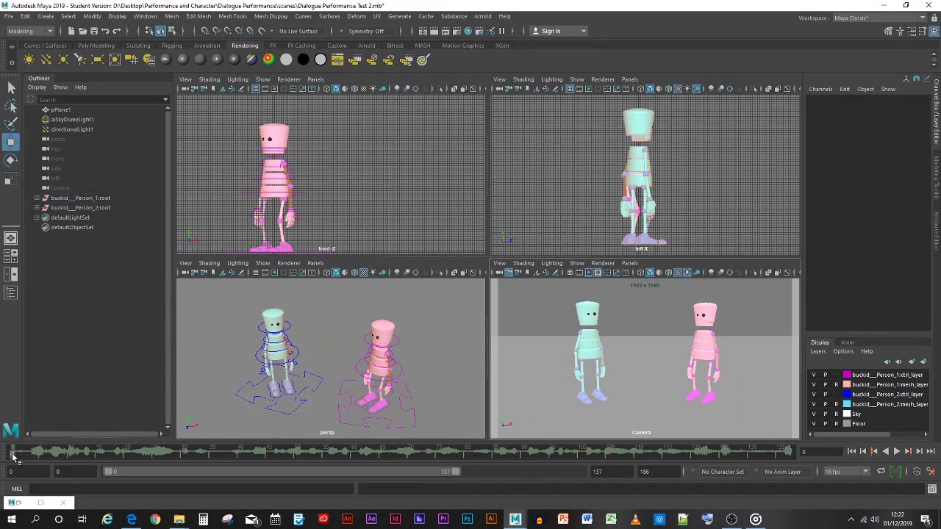
key("alt+v")
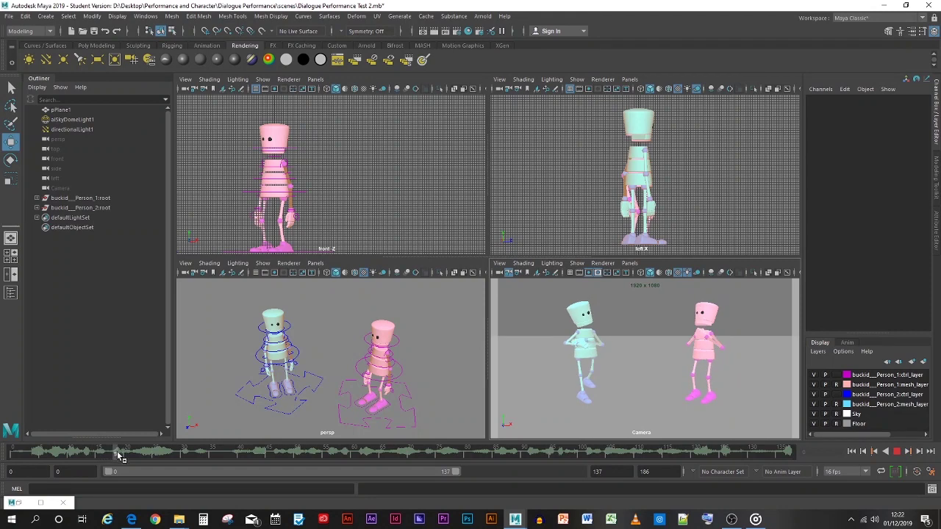
left_click(253, 452)
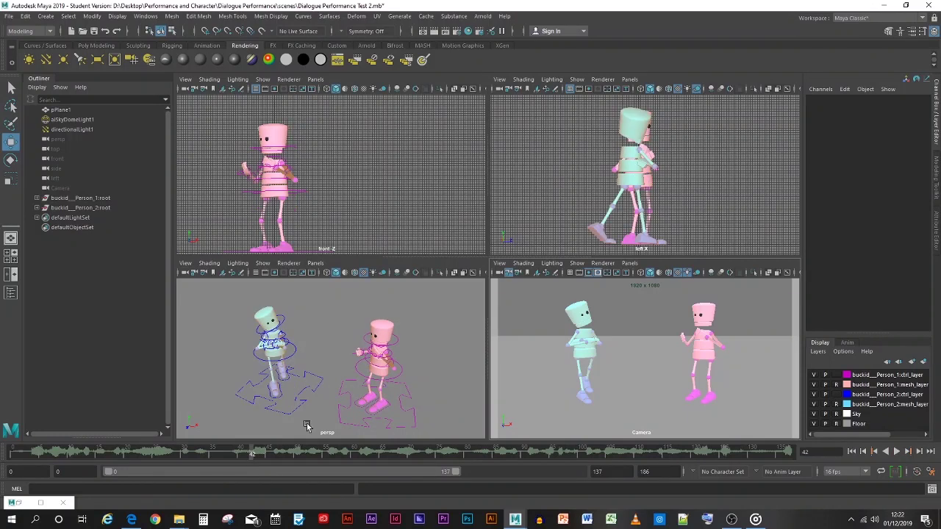
- Shift the pink character's pelvis keys between frames 35 and 42 one frame later, and return to frame 0
left_click(358, 371)
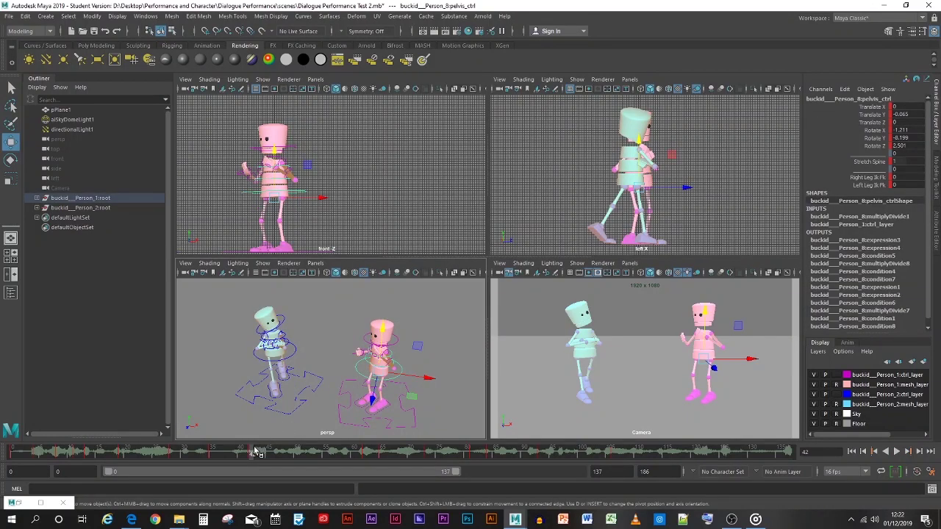
left_click_drag(253, 456, 229, 449, "shift")
left_click(288, 454)
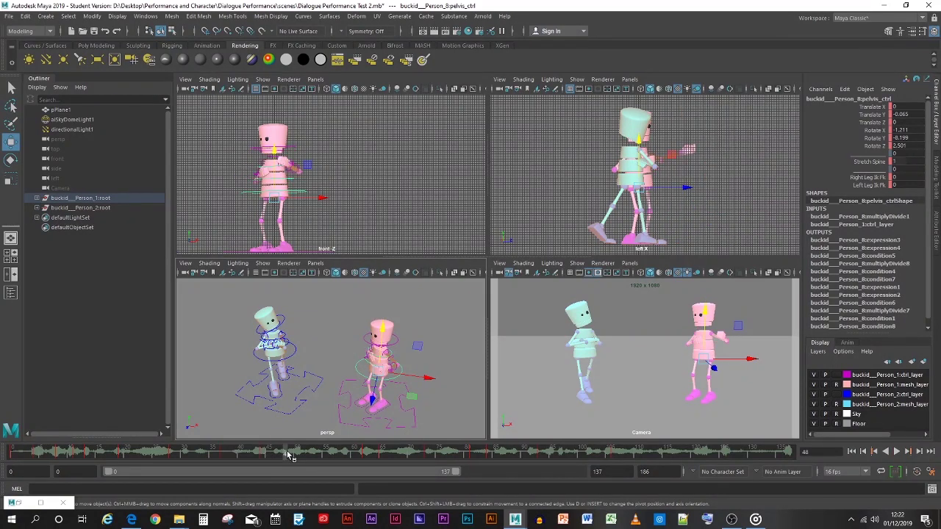
key("ctrl+z")
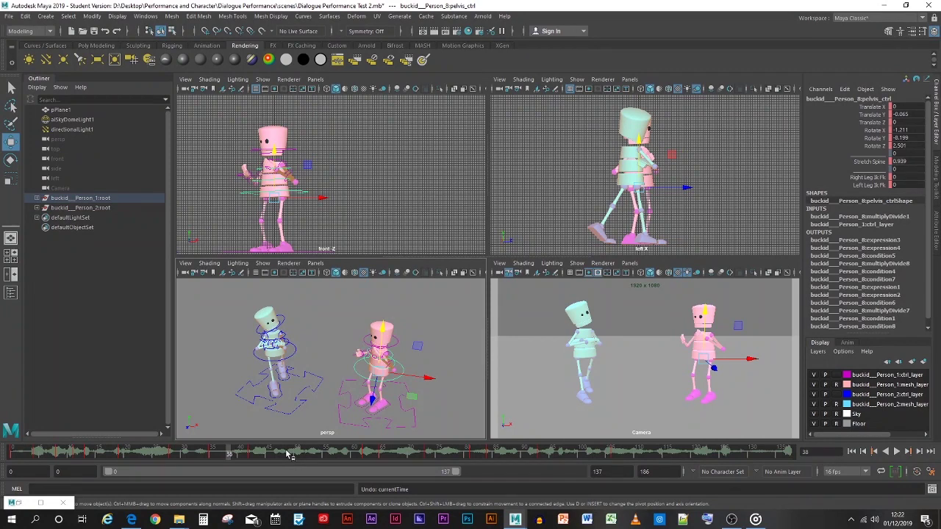
key("alt+v")
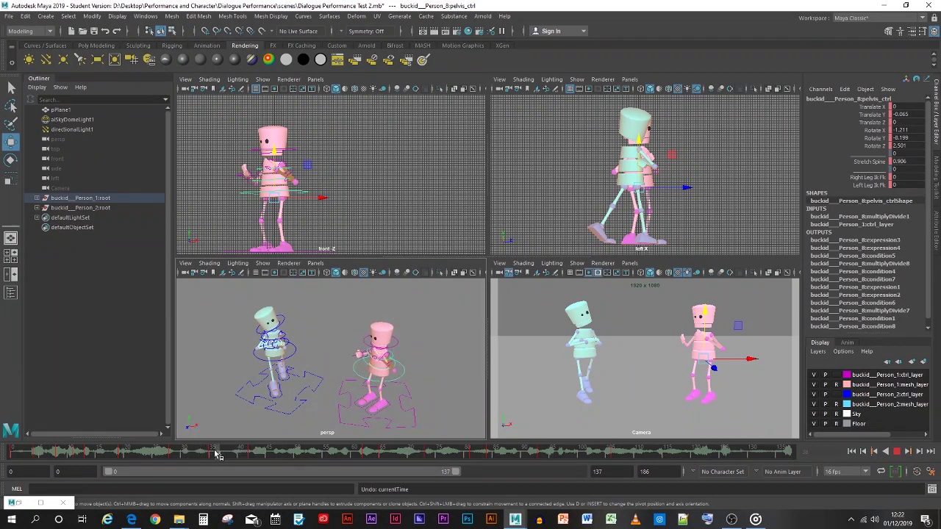
left_click_drag(211, 453, 252, 457, "shift")
key("alt+v")
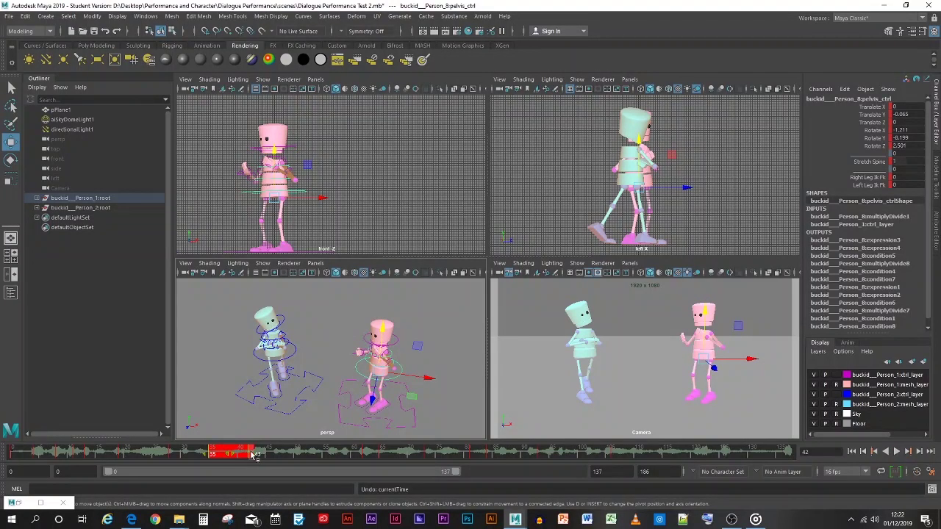
key("alt+v")
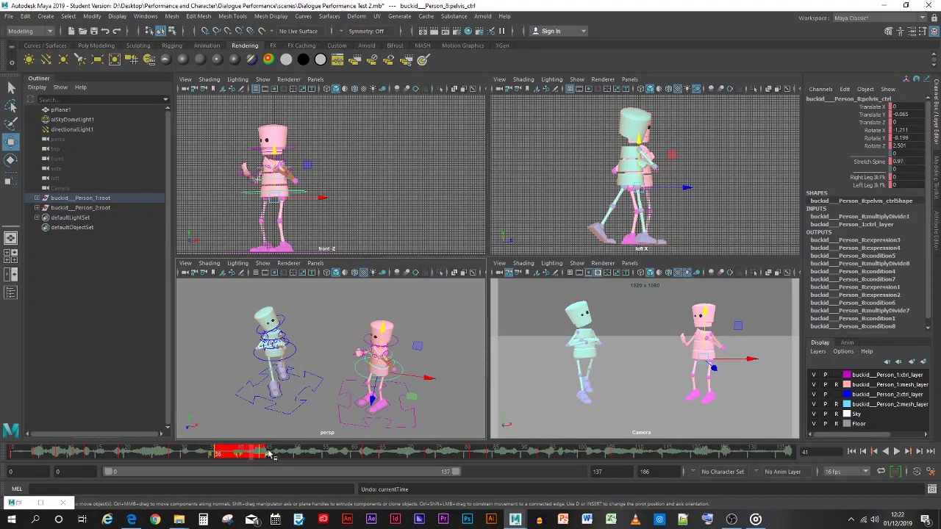
left_click(237, 452)
left_click(11, 451)
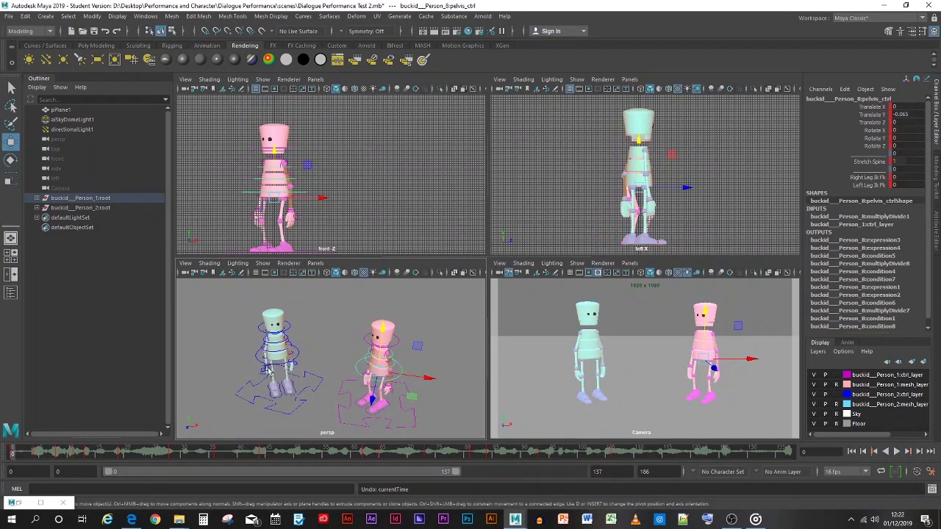
- Deselect the controls and play the shot repeatedly from the start to check both characters' timing against the dialogue
left_click(257, 369)
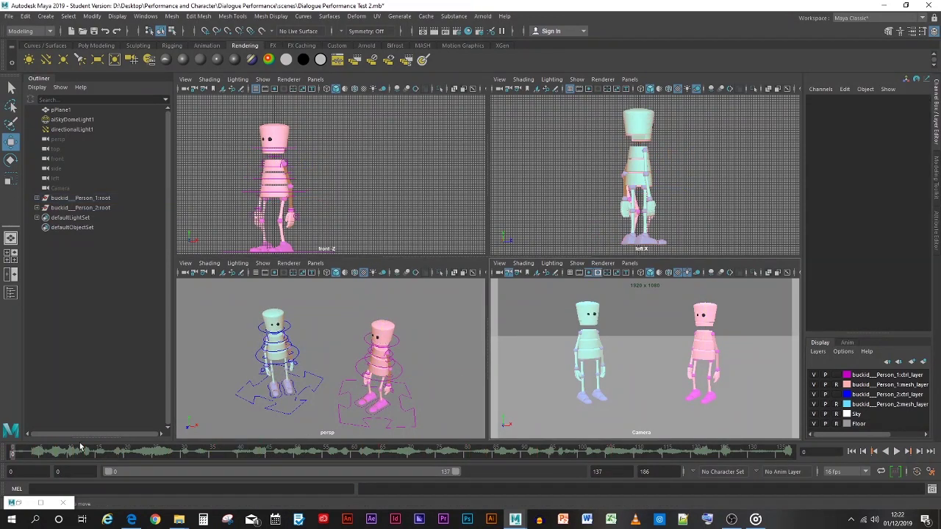
key("alt+v")
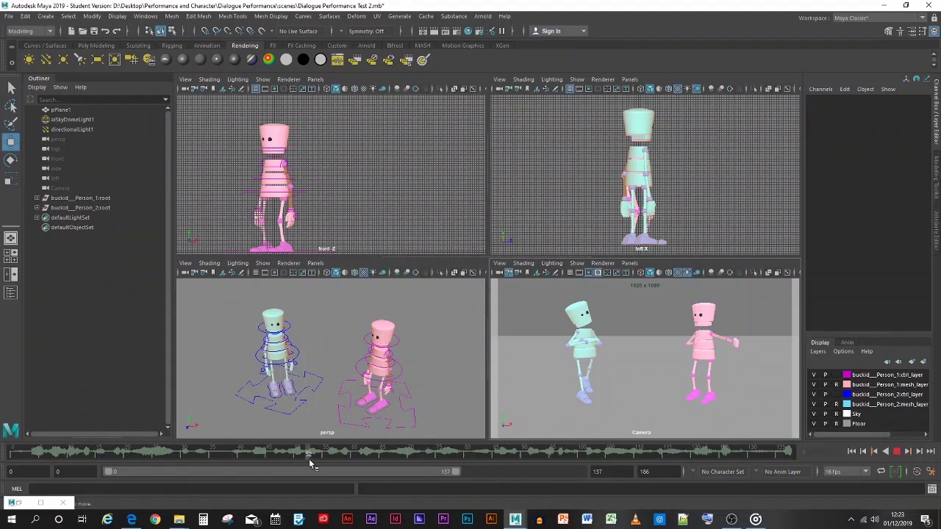
left_click(348, 456)
left_click(15, 455)
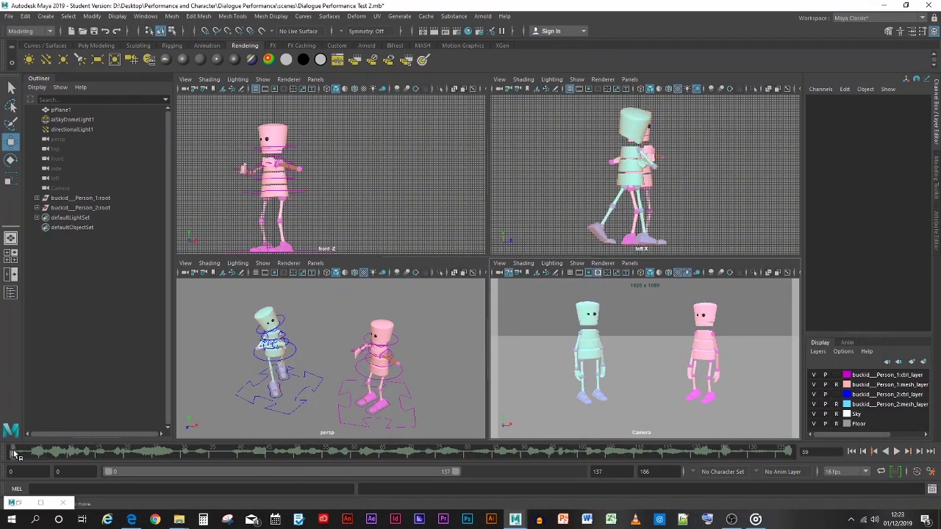
key("alt+v")
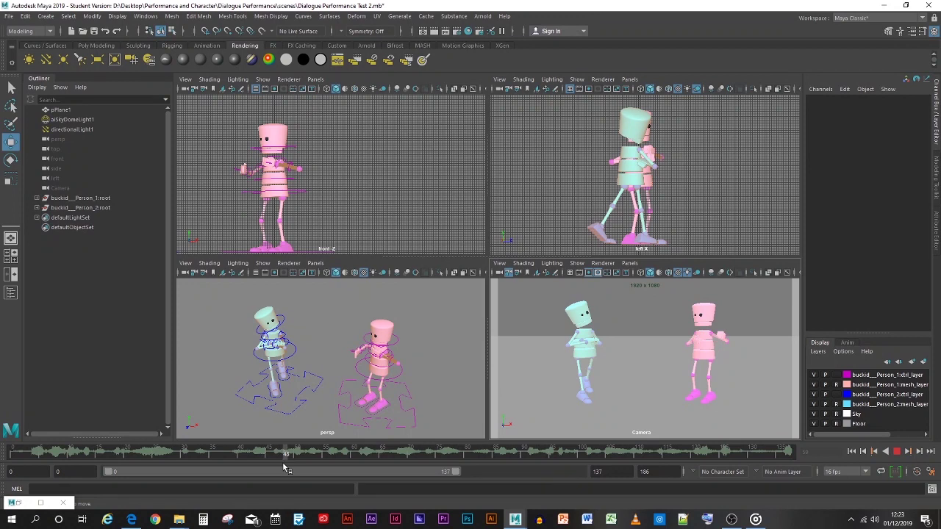
left_click(24, 452)
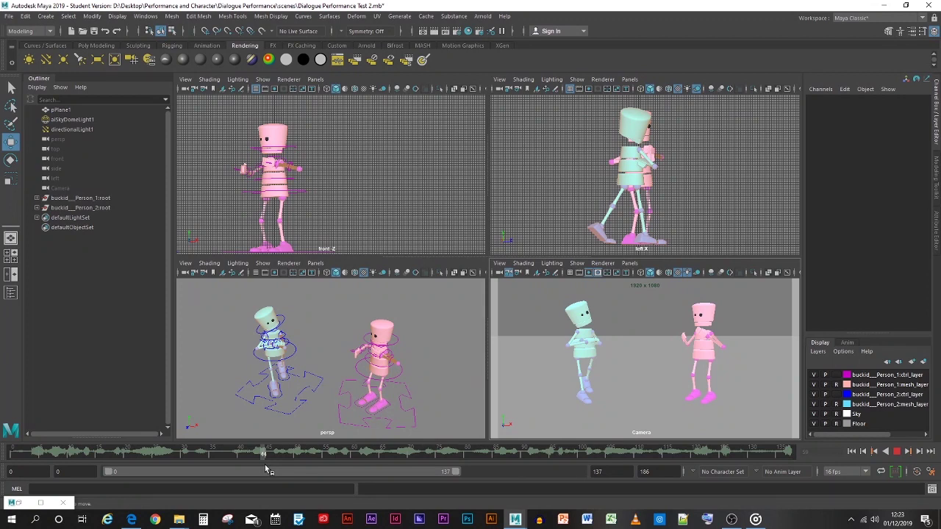
key("Escape")
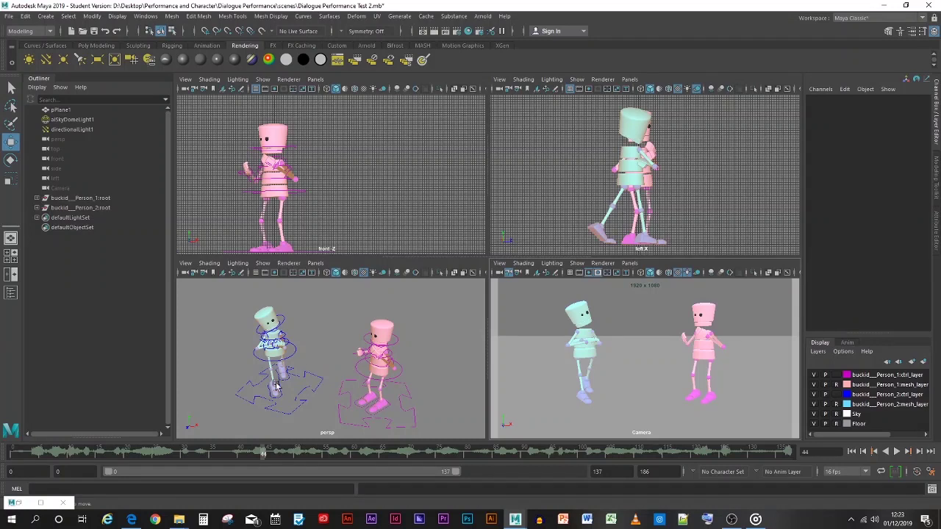
- Lower the teal character's pelvis control to Translate Y -0.11 at frame 32 and key it
left_click(297, 358)
key("alt+v")
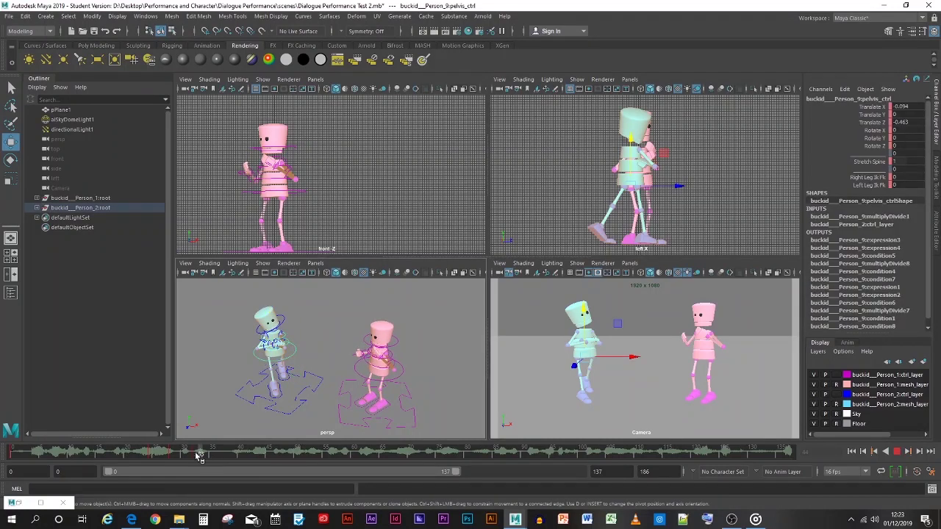
left_click(195, 454)
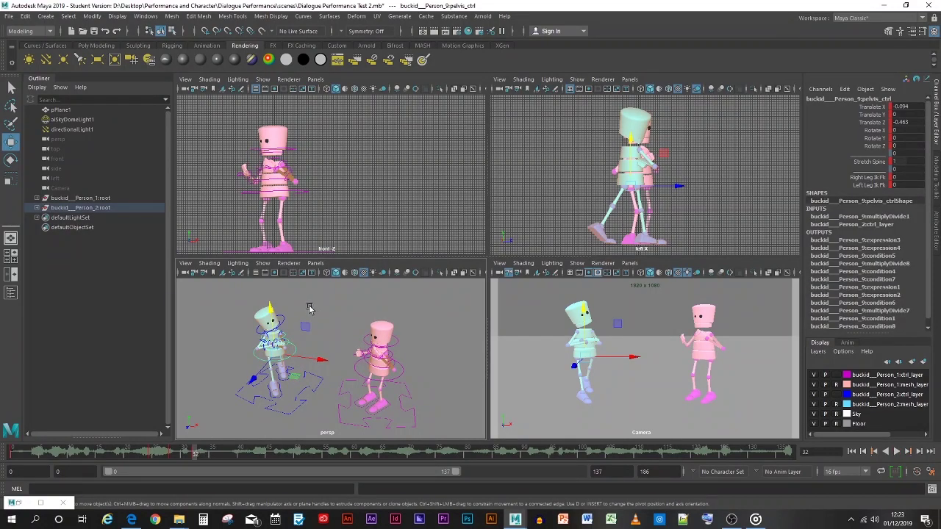
left_click_drag(268, 308, 267, 310)
key("s")
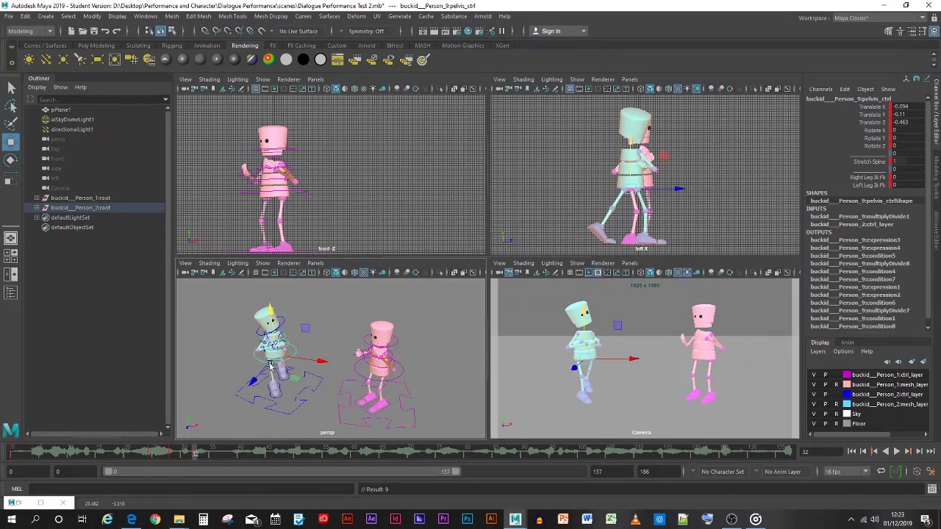
- Play back and scrub the shot between about frames 25 and 44 to review the teal character's pelvis dip
left_click_drag(194, 454, 197, 451)
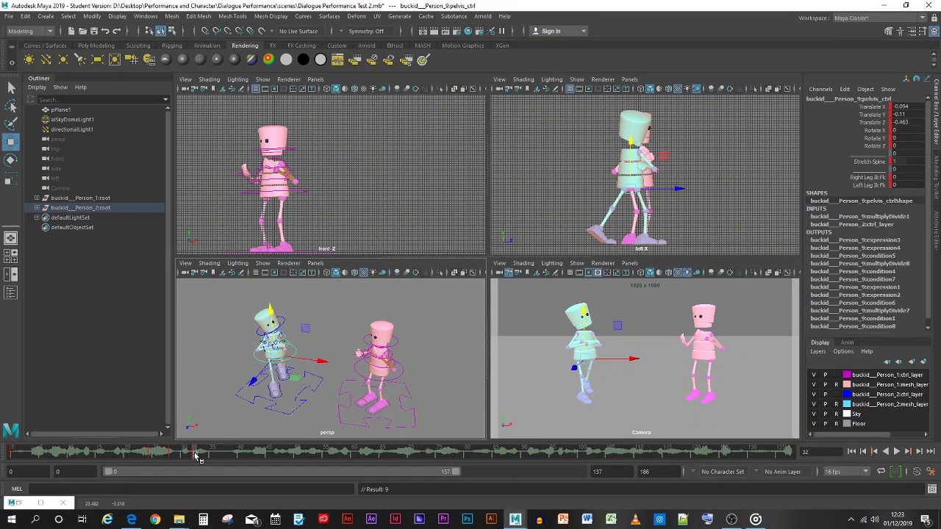
key("alt+v")
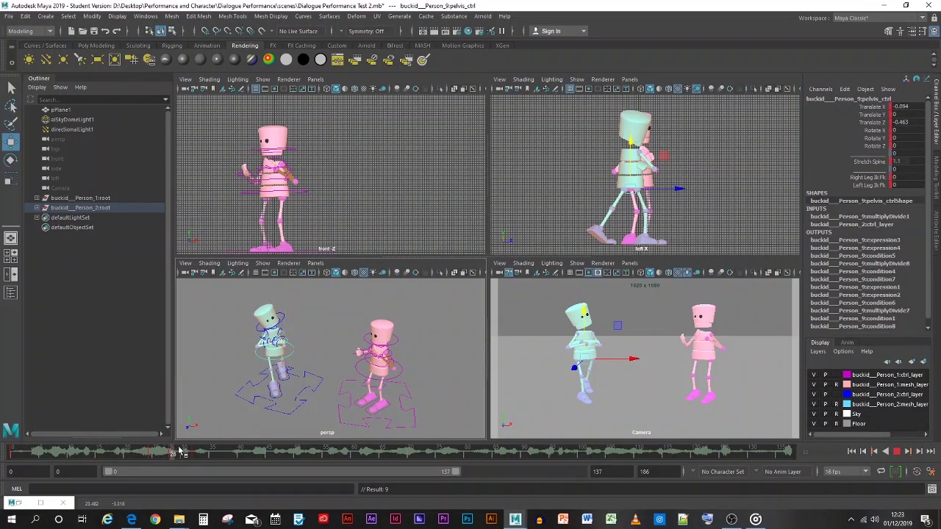
key("alt+v")
left_click(530, 373)
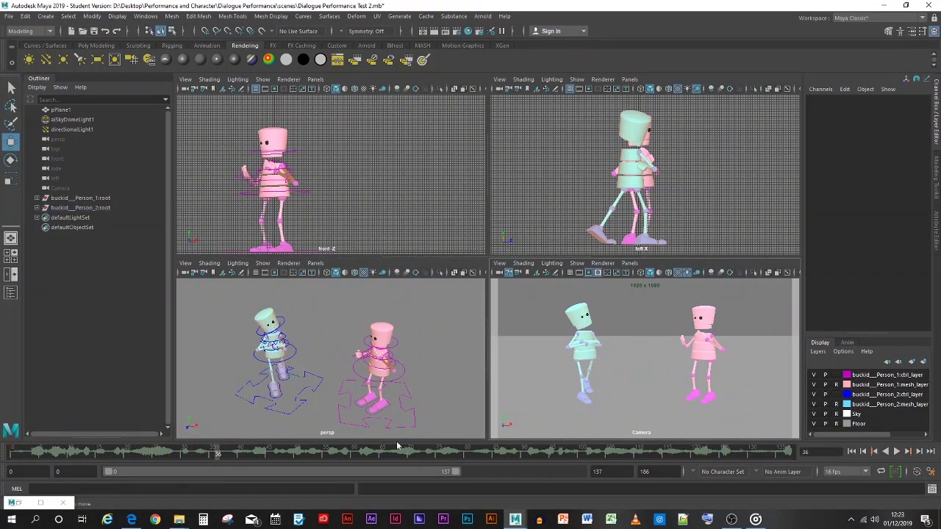
key("alt+v")
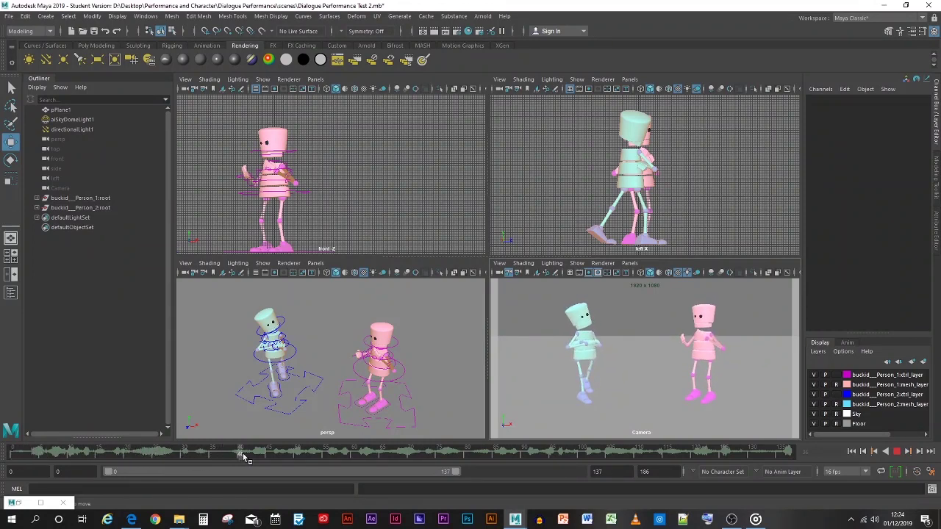
left_click_drag(266, 457, 153, 460)
- Select the teal pelvis control at frame 25, save the scene over the existing file, and clear the selection
left_click(263, 360)
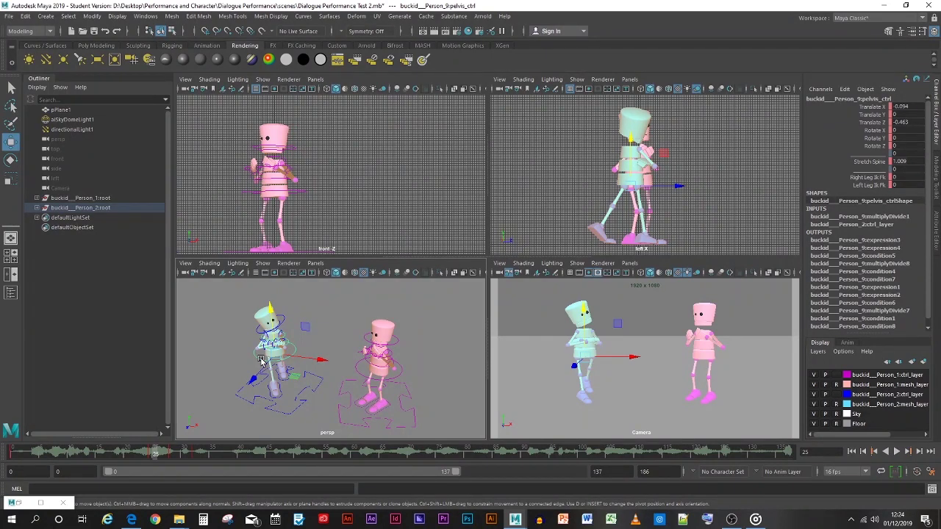
key("ctrl+s")
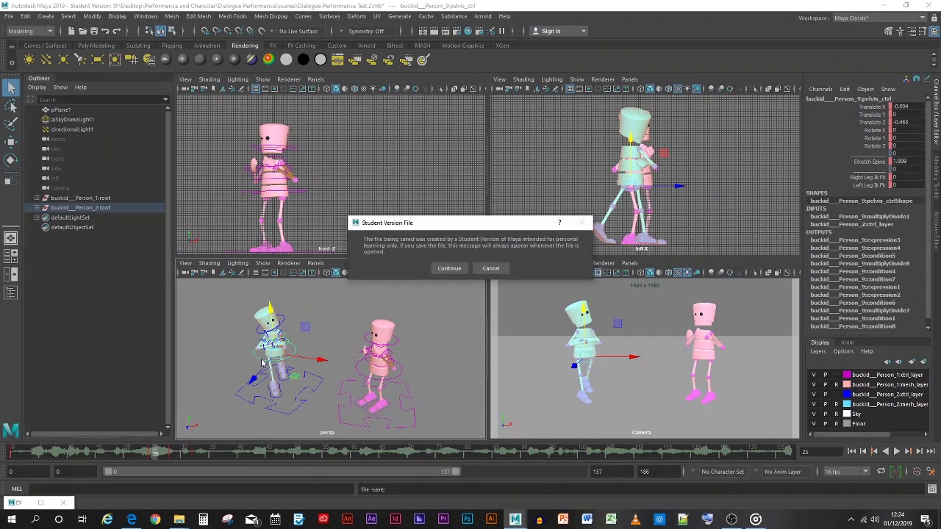
left_click(444, 268)
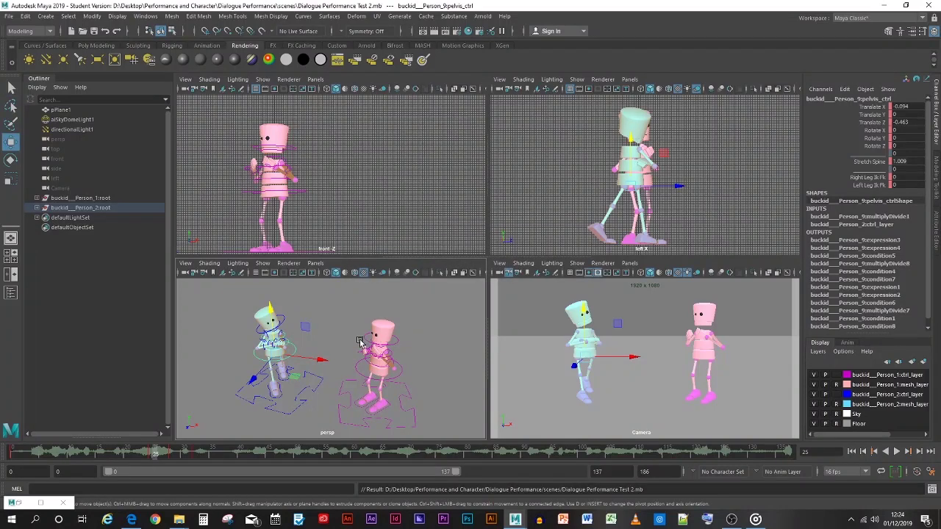
left_click(328, 323)
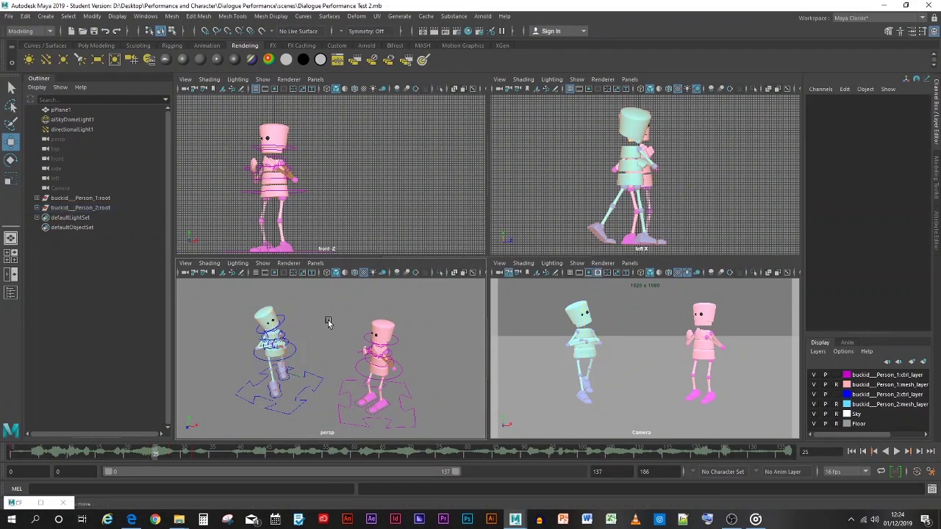
- Play the whole shot from frame 0 to review both characters' performance against the dialogue
left_click_drag(83, 454, 2, 457)
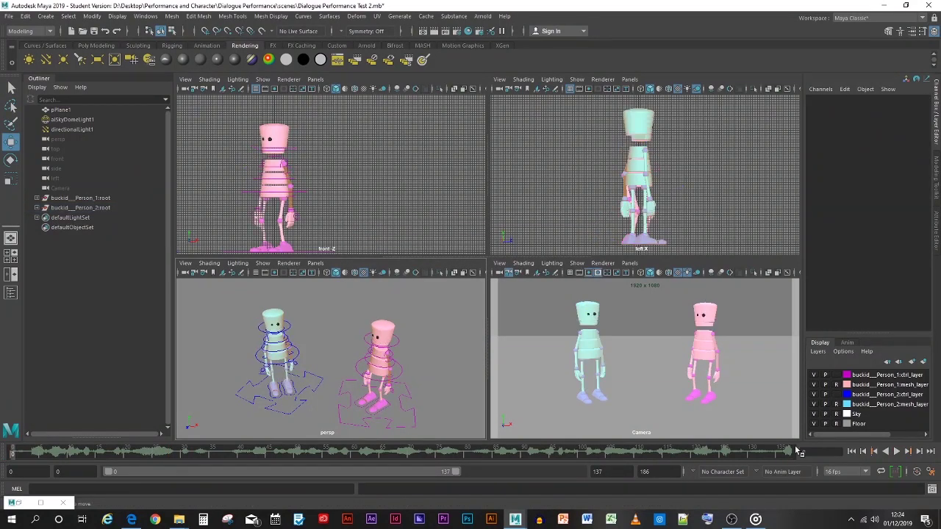
left_click(896, 451)
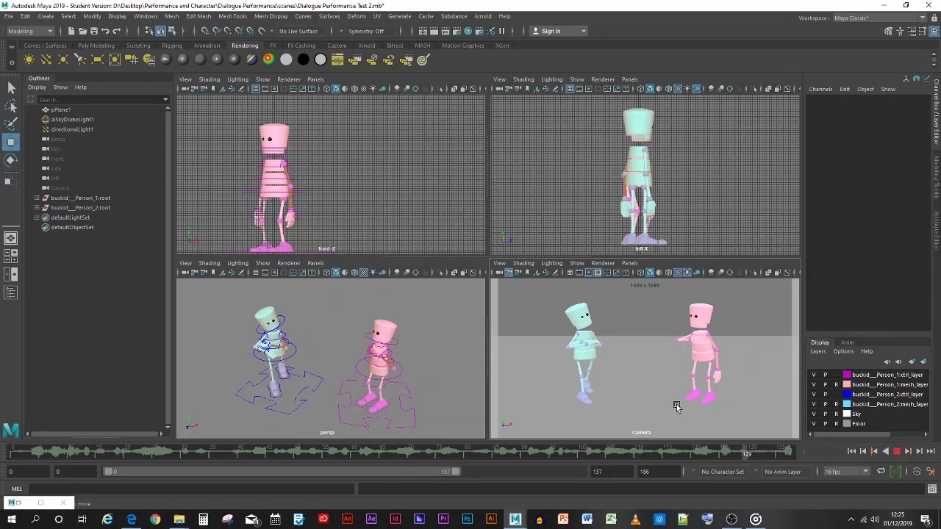
left_click(897, 451)
- Review the pink character's motion from frame 56, and key its pelvis control's Stretch Spine at 0.9 on frame 88
left_click_drag(530, 451, 331, 452)
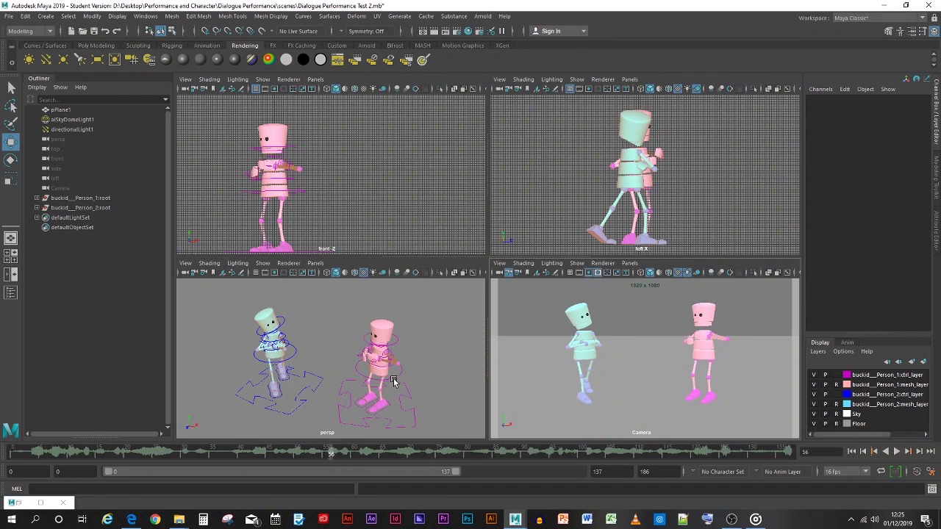
left_click(394, 381)
key("alt+v")
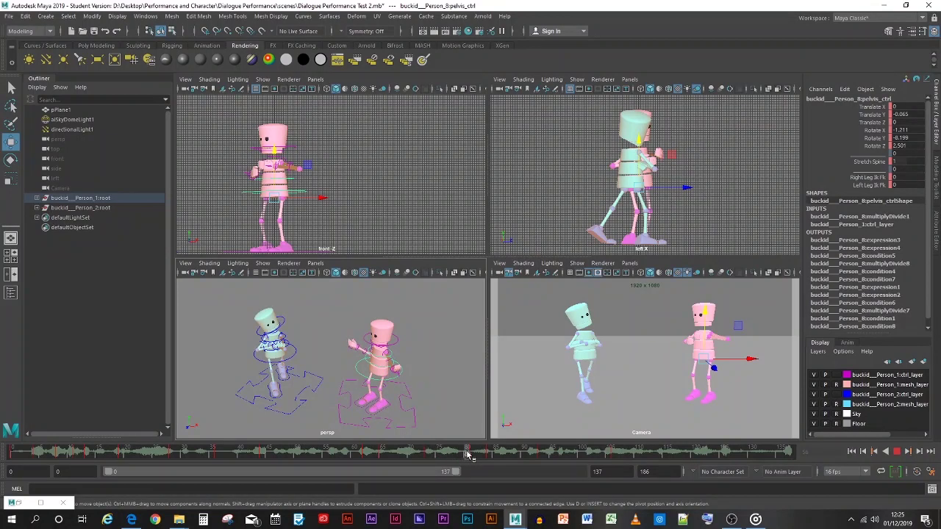
left_click_drag(498, 455, 492, 459)
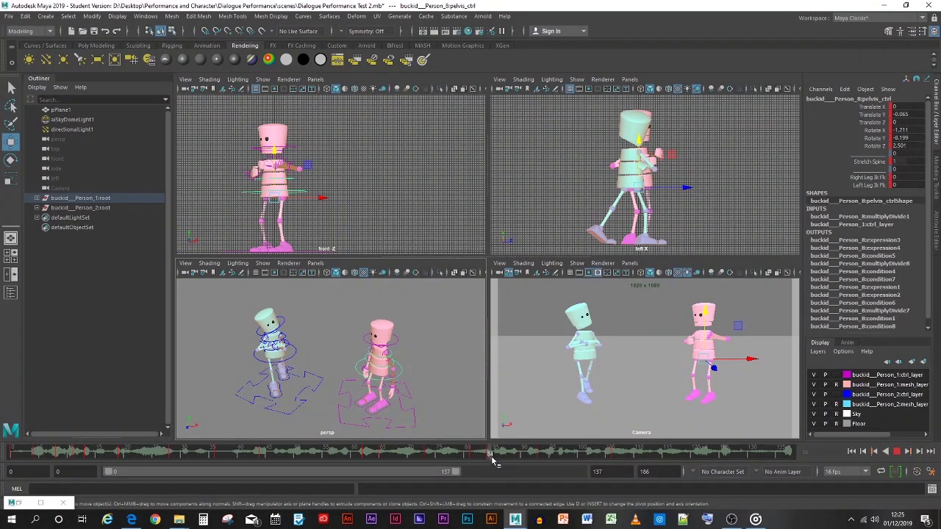
key("alt+v")
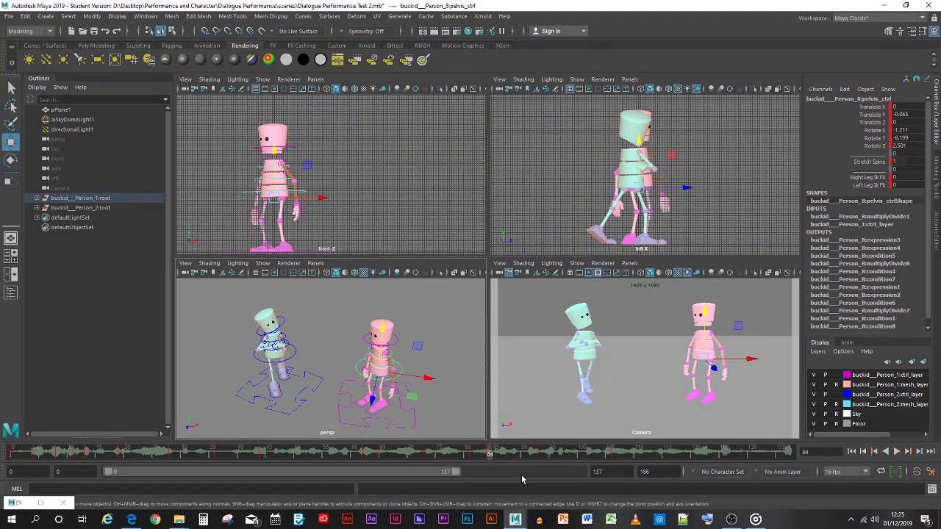
key("alt+v")
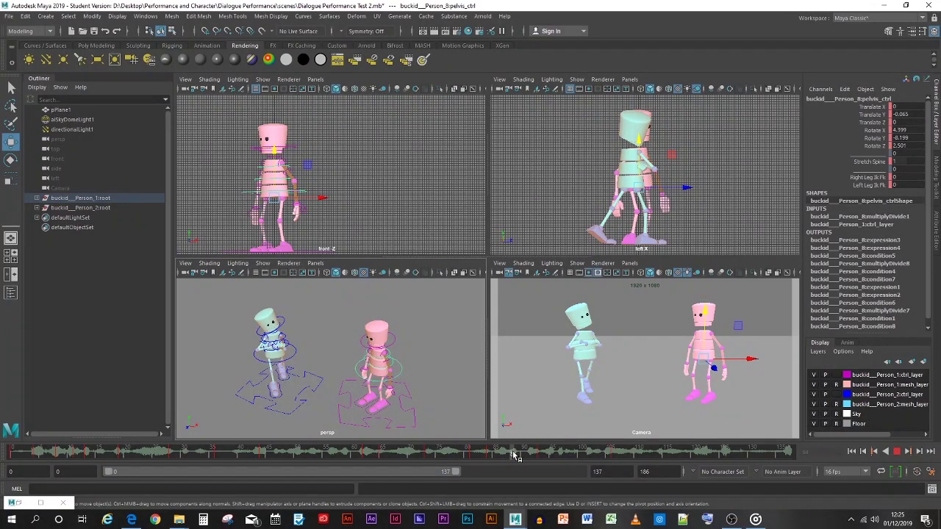
key("alt+v")
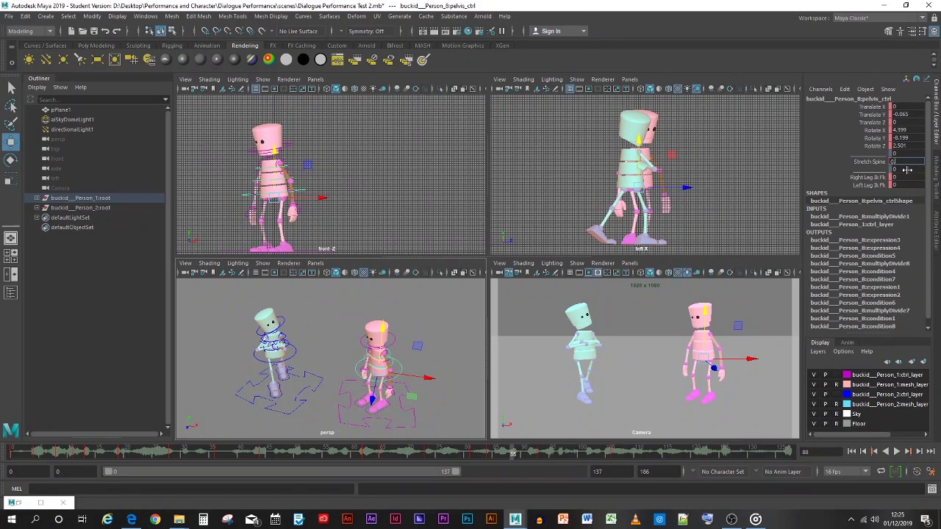
key("Return")
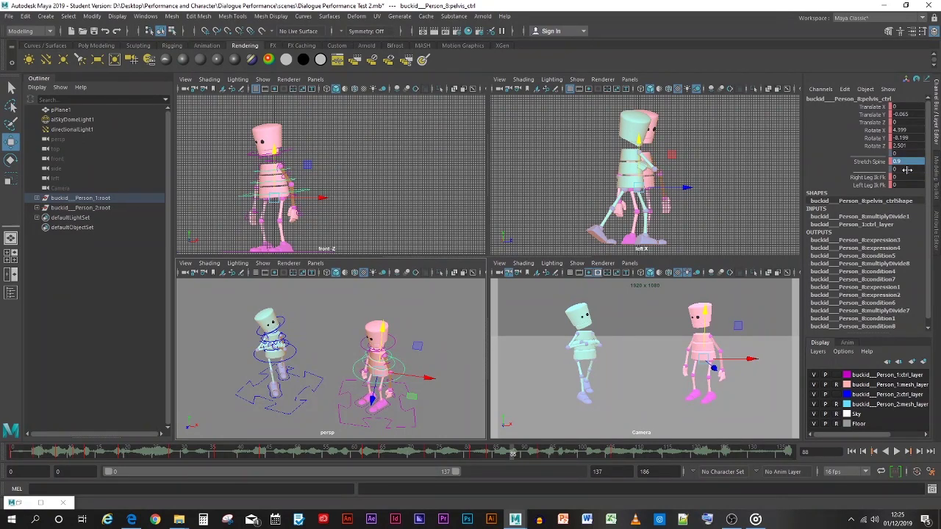
key("s")
- Replay the pink character's lean around frames 76 to 93, and play the shot from frame 0 to check the timing
left_click_drag(526, 459, 549, 456)
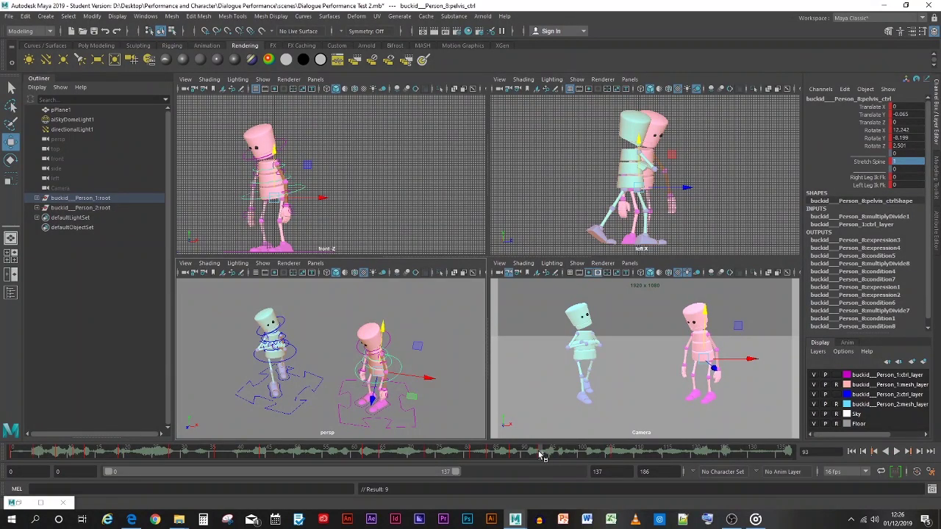
key("alt+v")
left_click(444, 451)
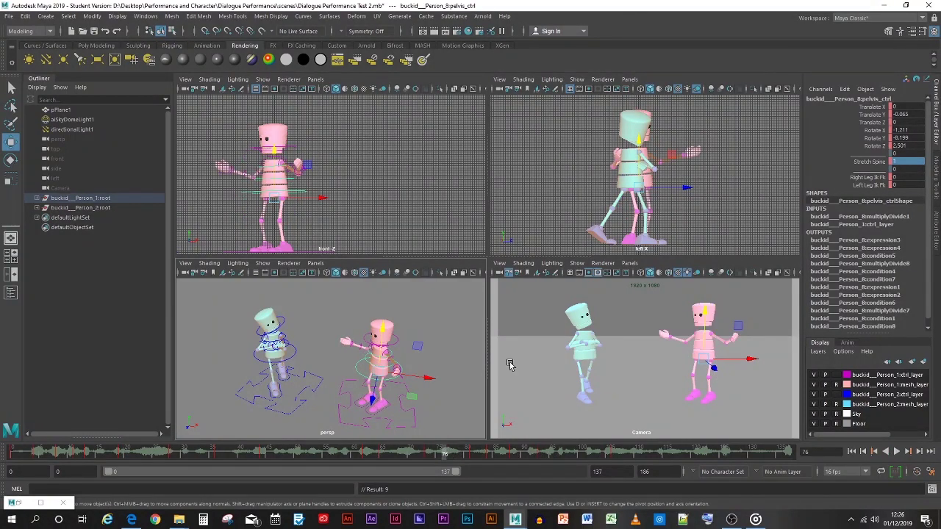
left_click(461, 439)
key("alt+v")
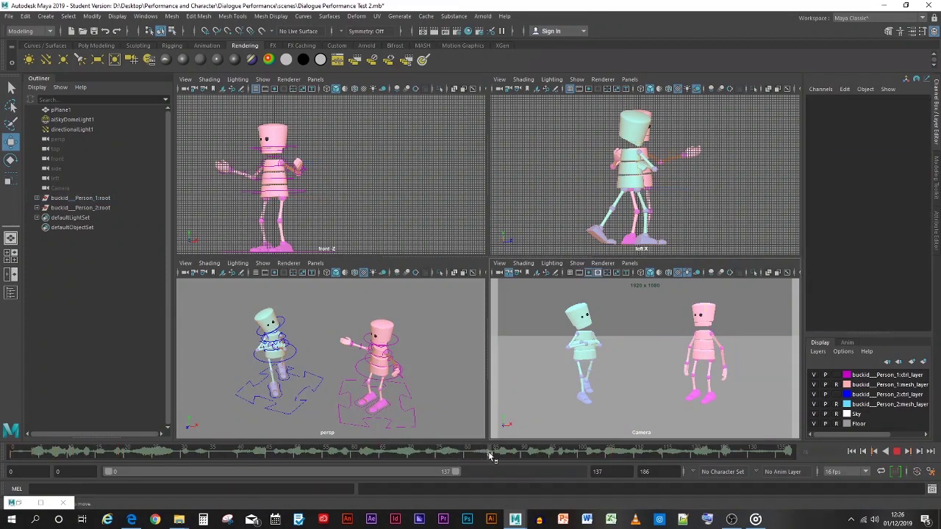
left_click_drag(543, 457, 3, 449)
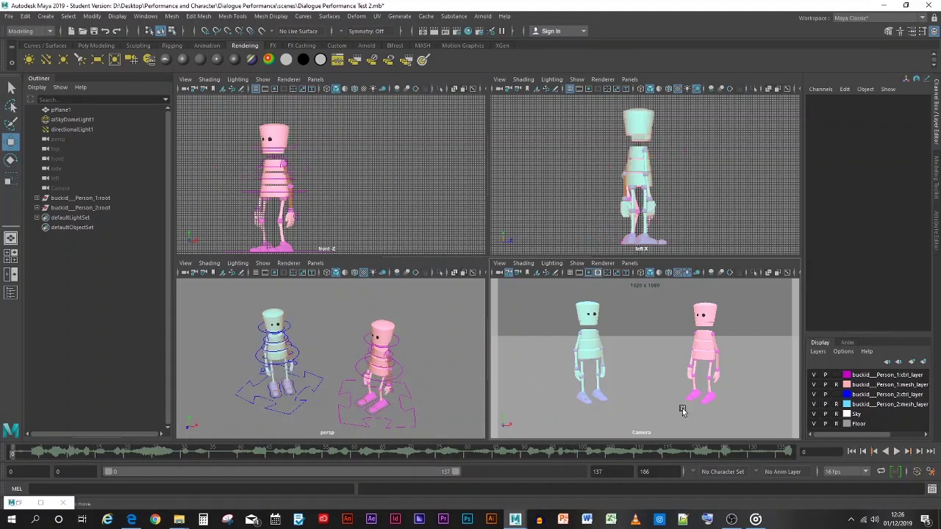
left_click(896, 451)
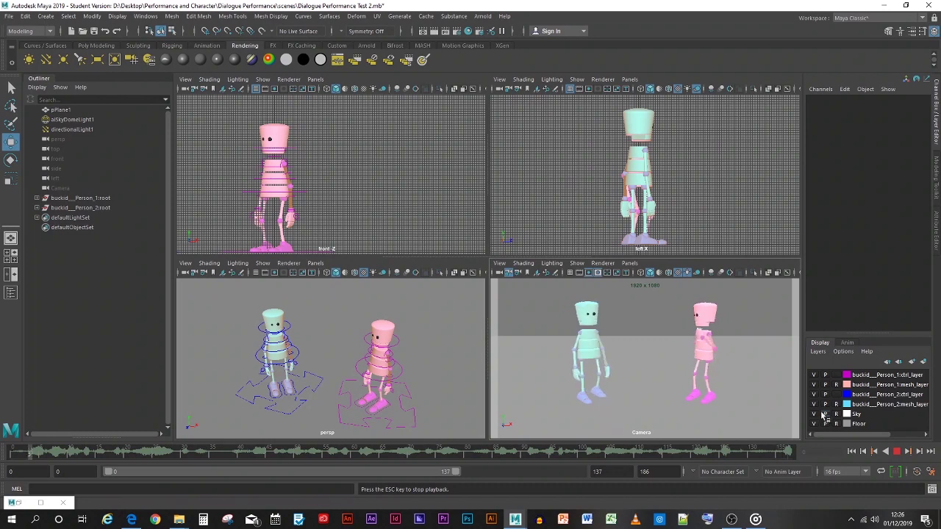
key("Escape")
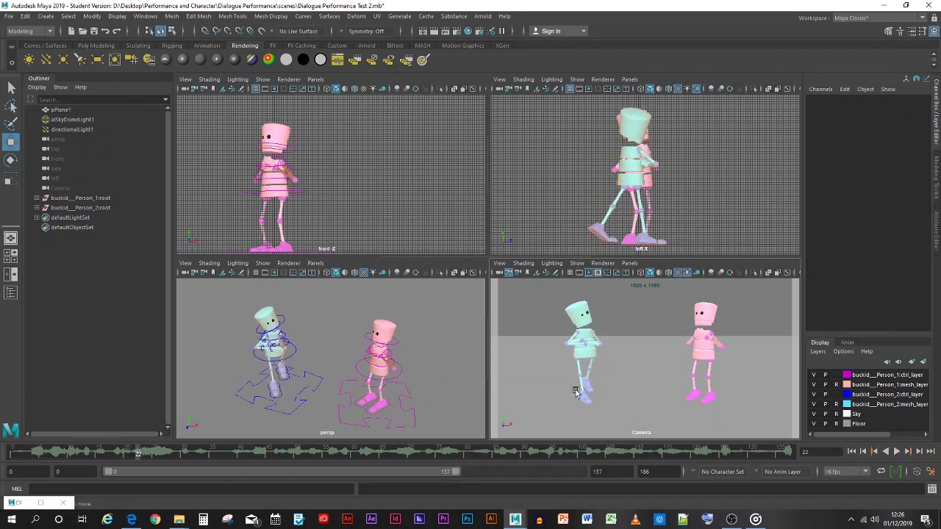
- Save the scene again under its current file name, accepting the Student Version notice
right_click(518, 456)
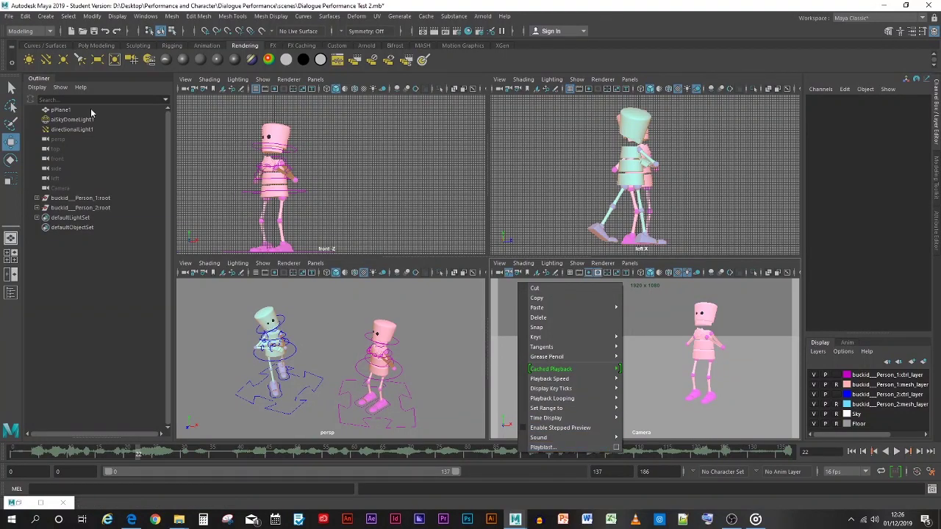
left_click(12, 17)
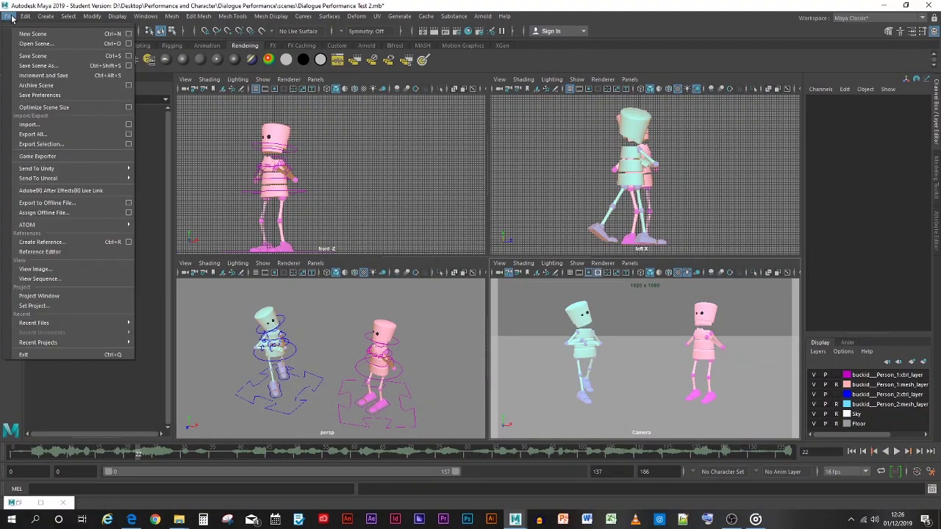
left_click(37, 57)
left_click(448, 267)
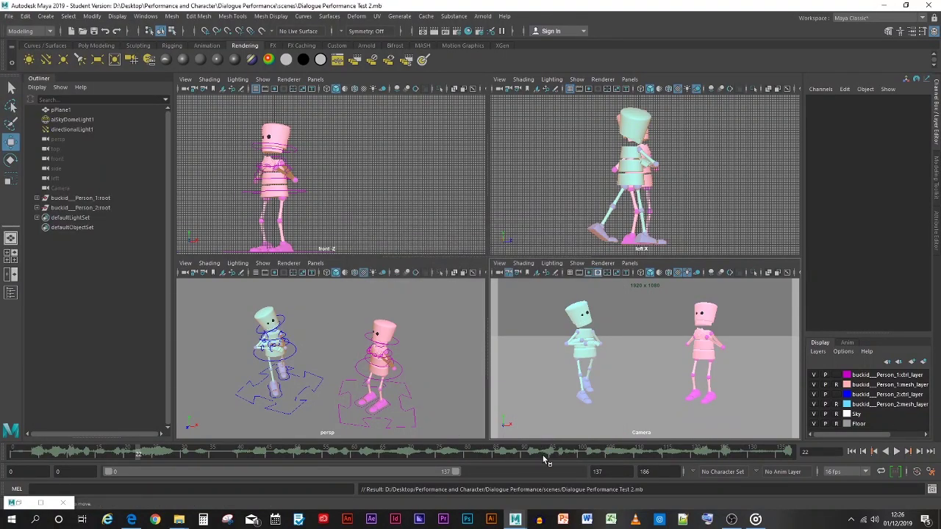
- Open the Playblast options and check the format, encoding, display size and movie file settings
right_click(545, 458)
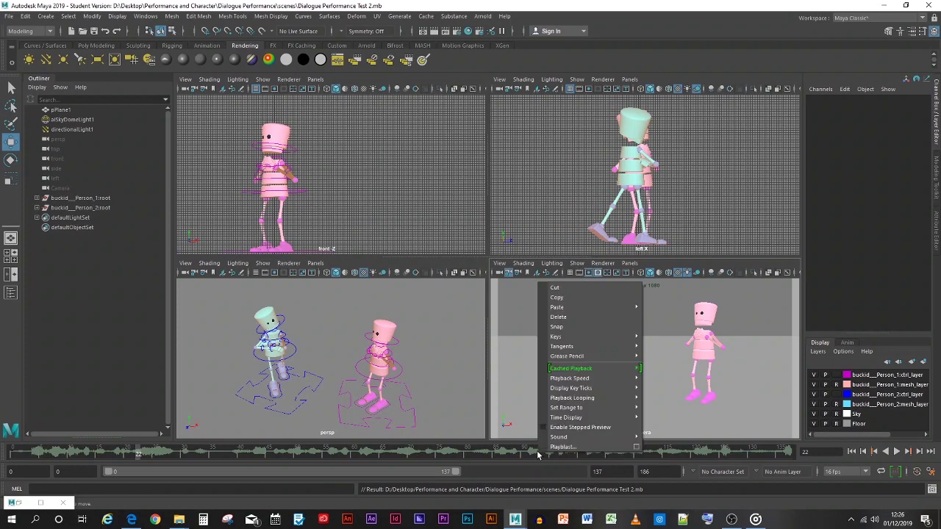
left_click(636, 448)
left_click(432, 237)
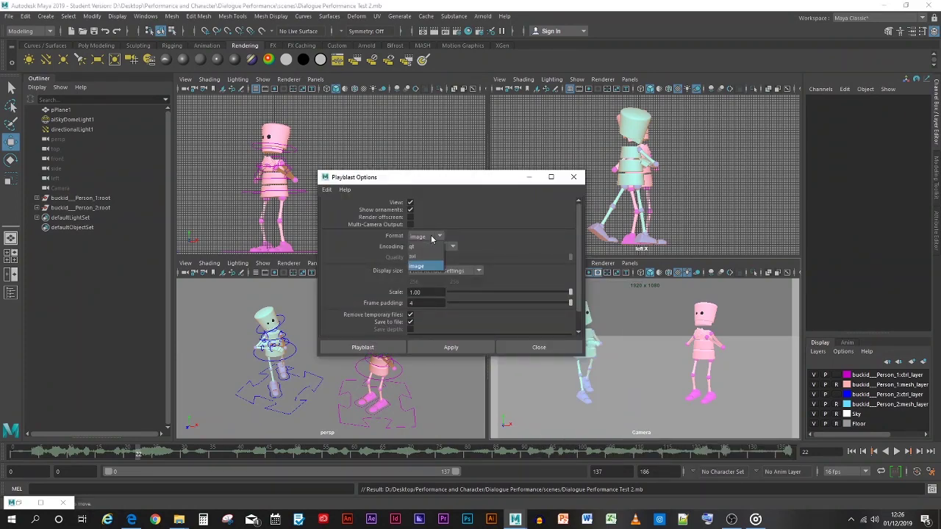
left_click(432, 238)
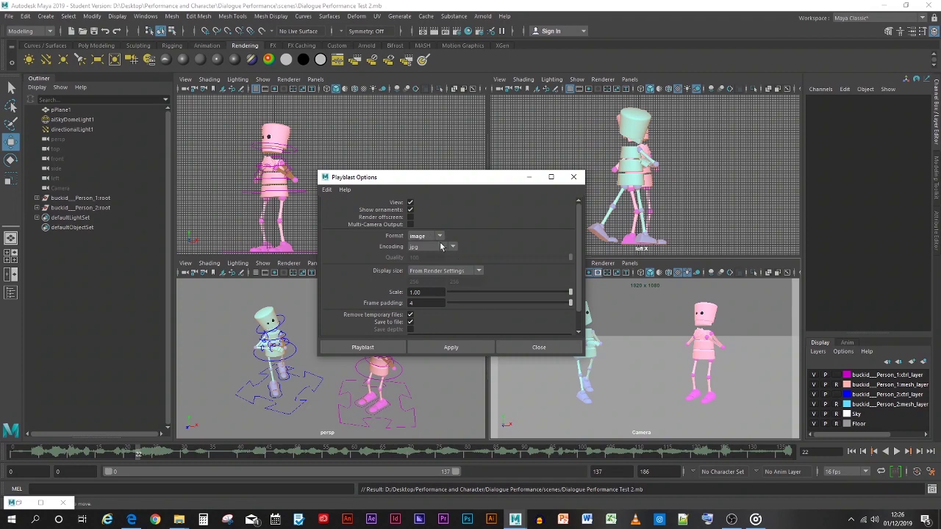
left_click(434, 249)
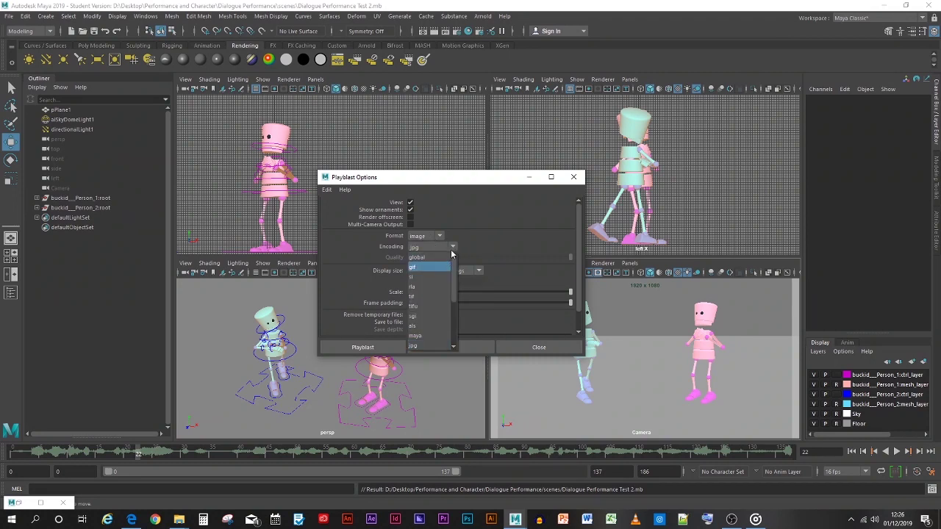
left_click(449, 253)
left_click(452, 272)
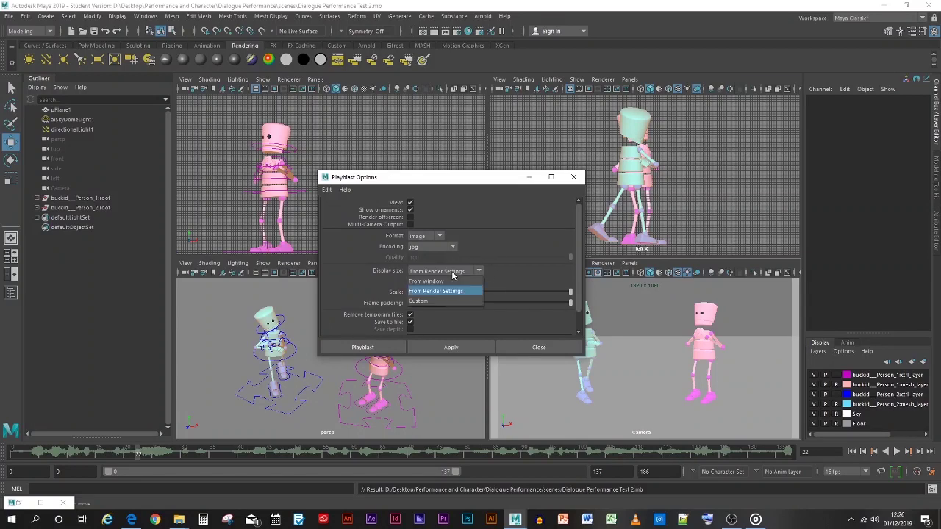
left_click(451, 272)
scroll(447, 295, "down", 1)
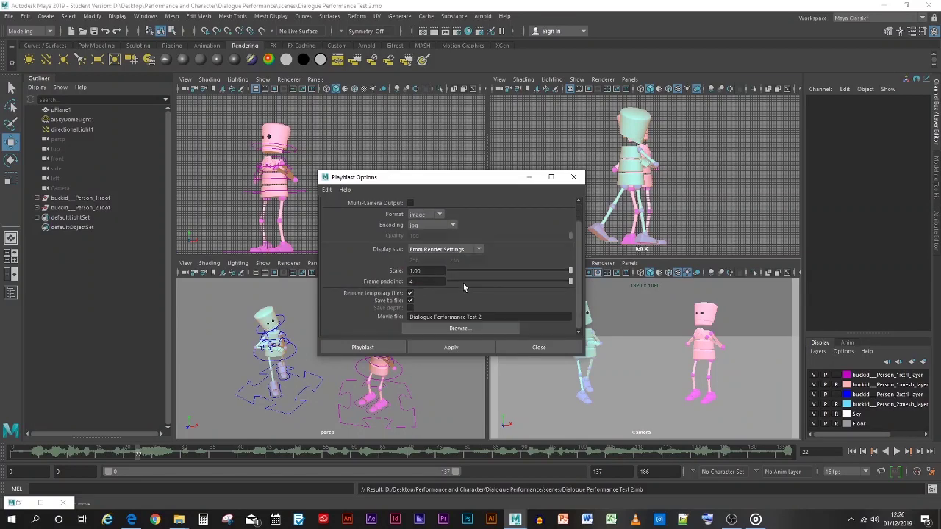
left_click(468, 328)
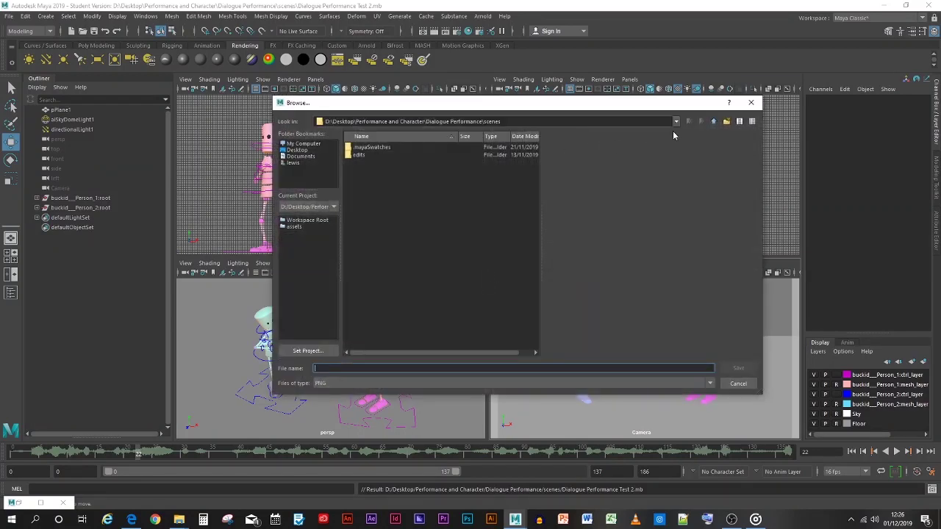
left_click(713, 122)
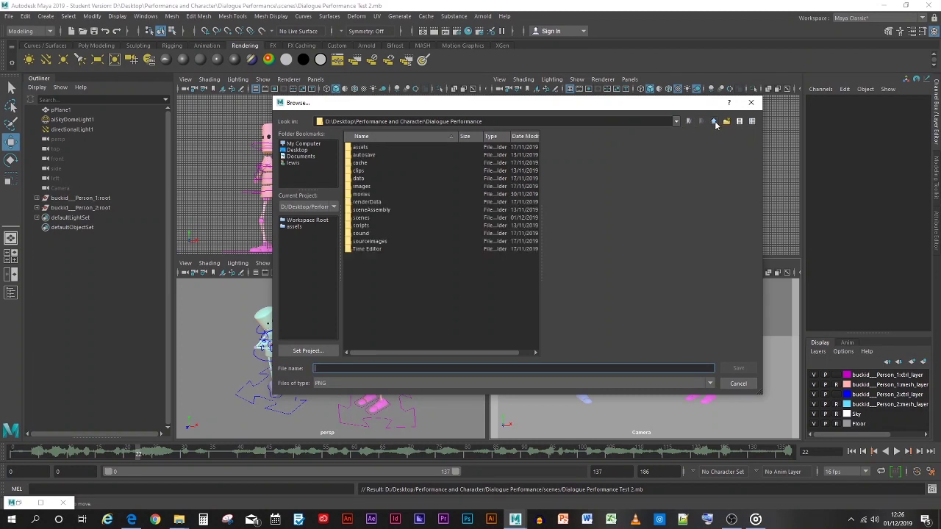
double_click(361, 188)
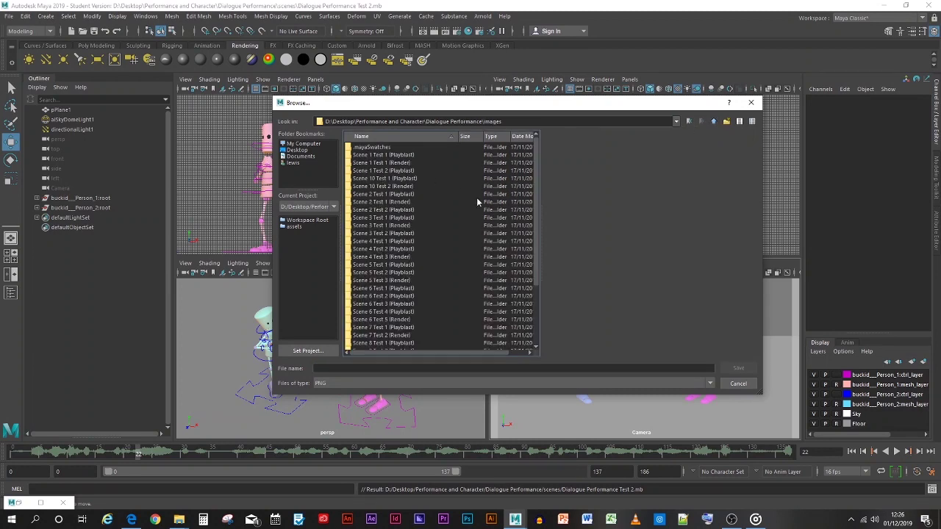
scroll(424, 199, "down", 4)
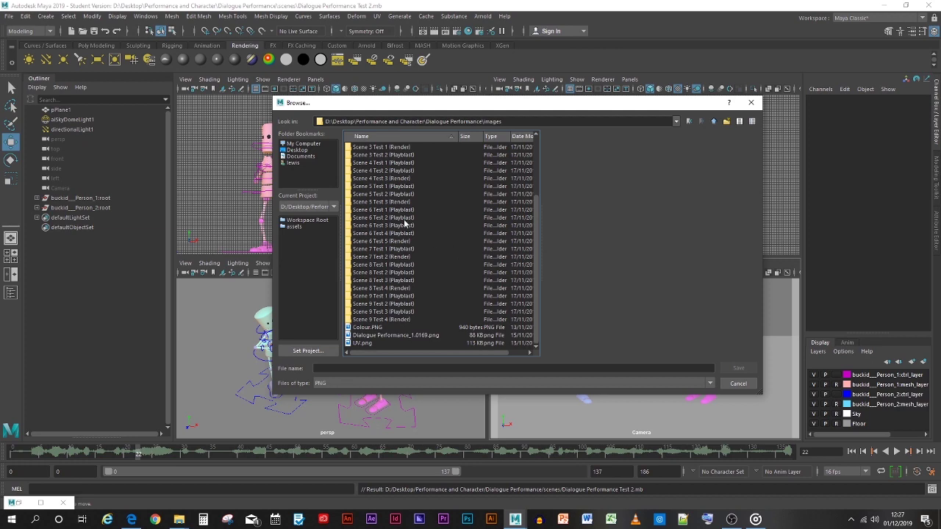
left_click(750, 102)
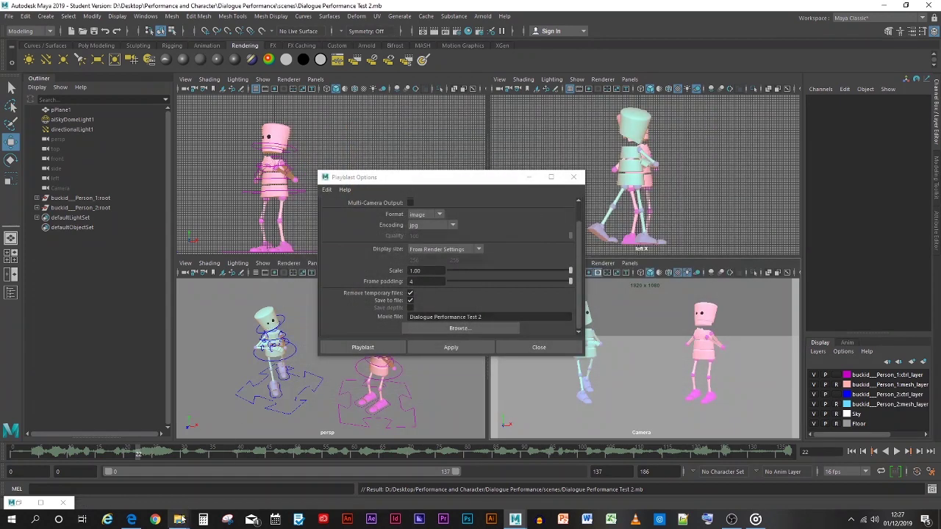
- Switch to File Explorer and go up from the sound folder to the Dialogue Performance project folder
mouse_move(178, 519)
left_click(149, 479)
left_click(178, 519)
left_click(149, 478)
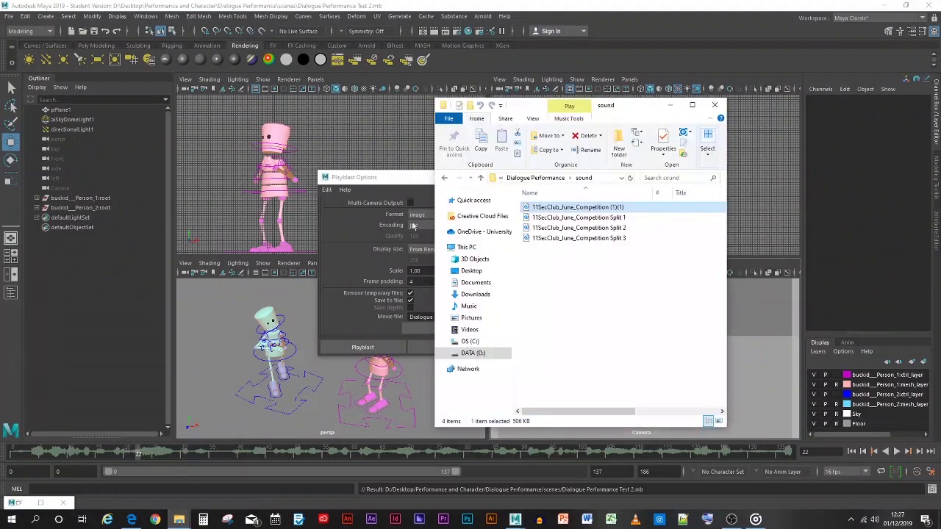
left_click(482, 178)
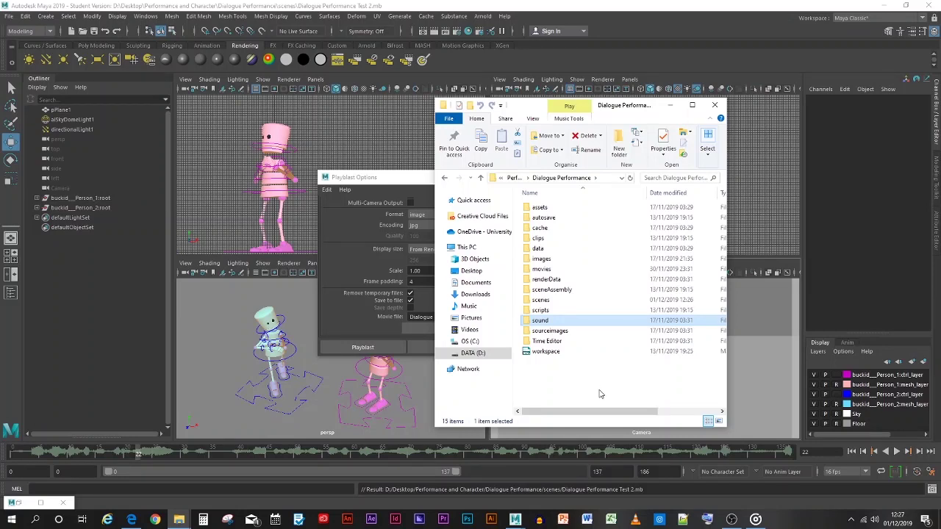
- Extend the playback range to frame 186, put the Playblast options aside, and play the shot
left_click_drag(455, 471, 631, 475)
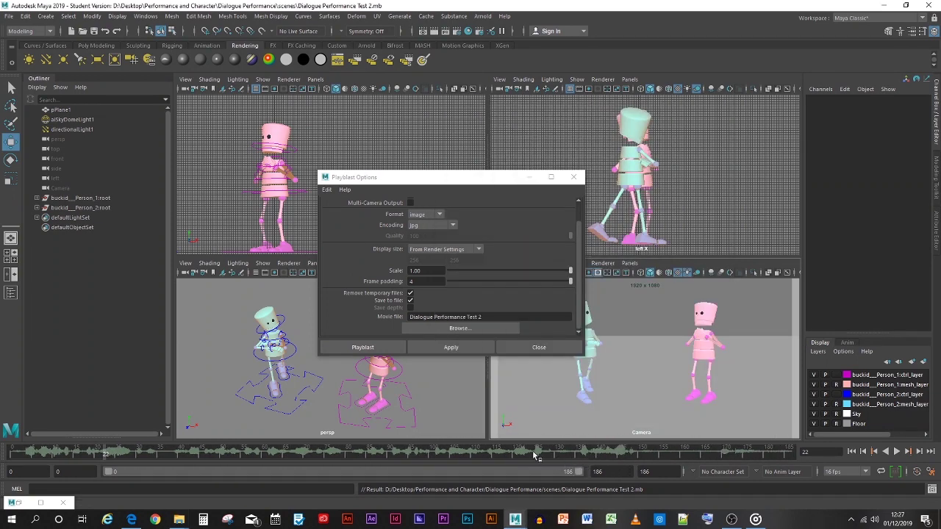
left_click(529, 177)
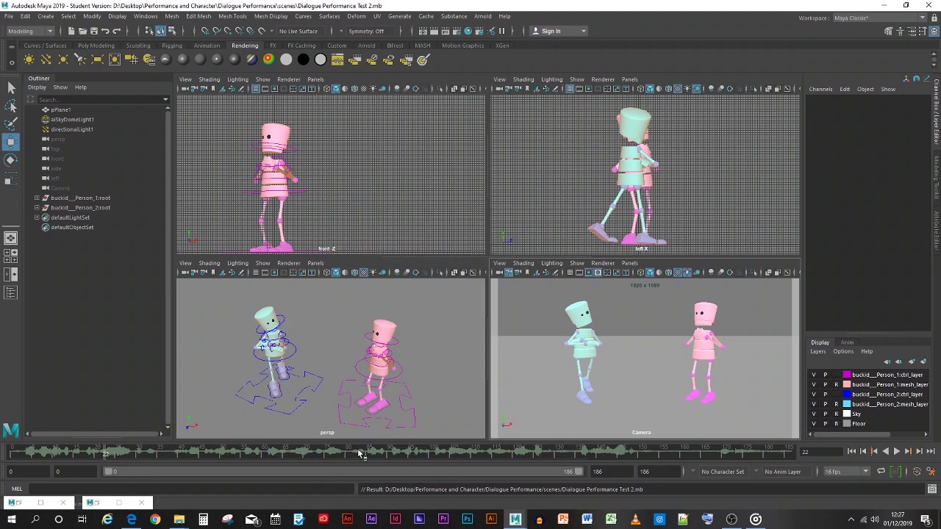
key("alt+v")
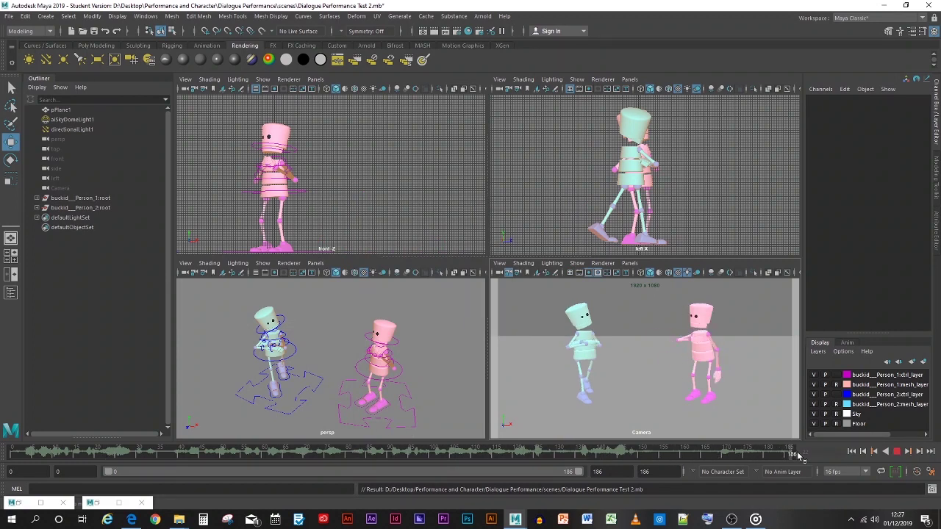
- Select all controls of both characters to examine their keys on the timeline, checking the pose at frame 119
left_click(410, 451)
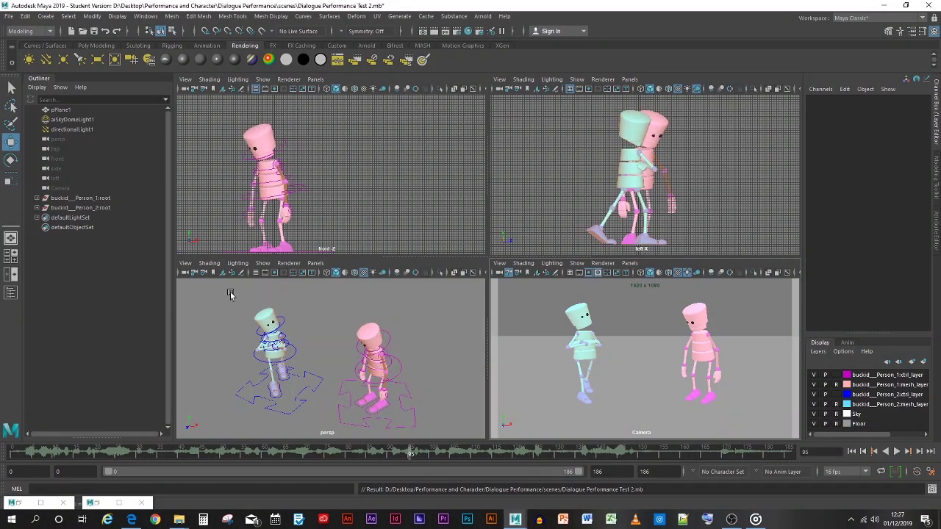
left_click_drag(230, 294, 415, 431)
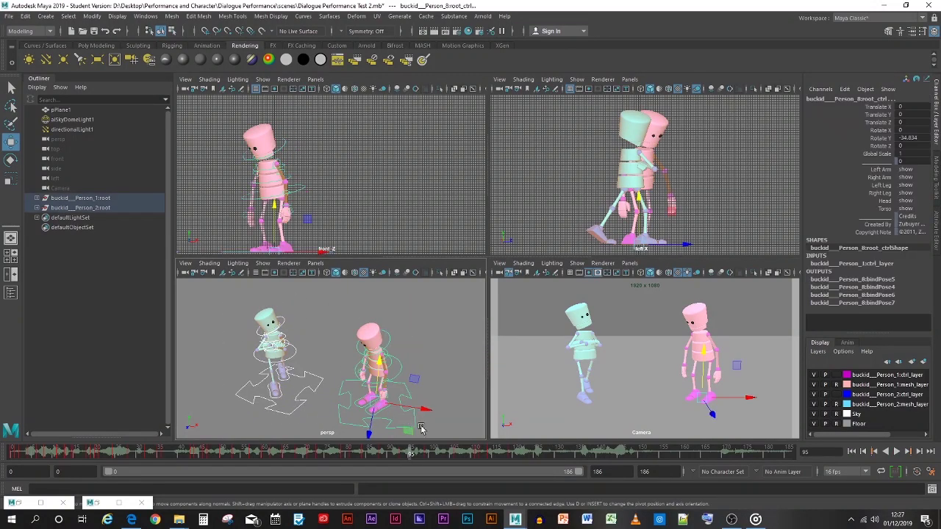
left_click(513, 454)
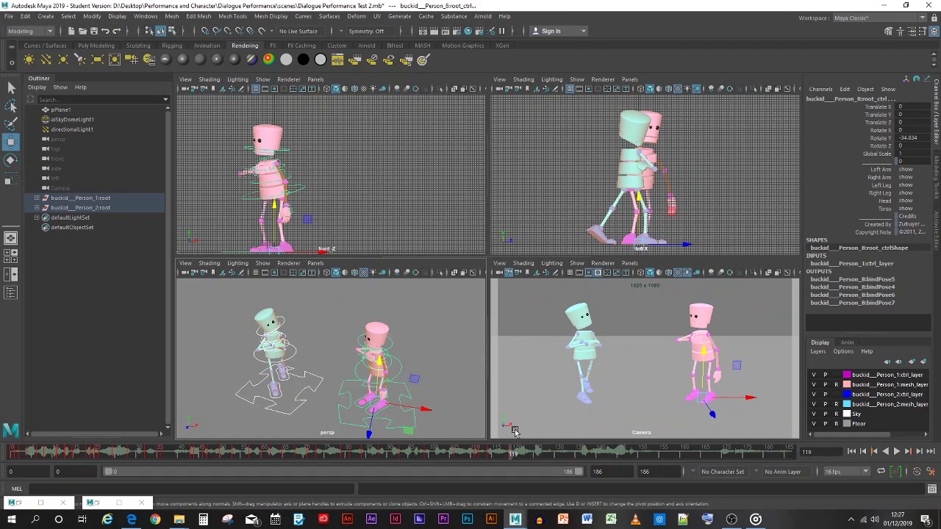
left_click(560, 373)
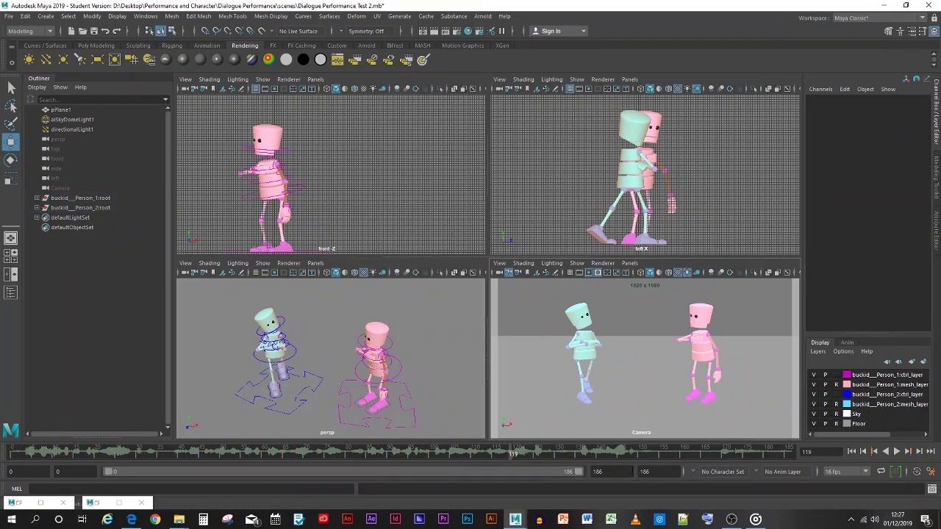
- Replay the shot from frame 0, set the animation end frame to 119, and return to frame 0
left_click_drag(514, 452, 9, 453)
key("alt+v")
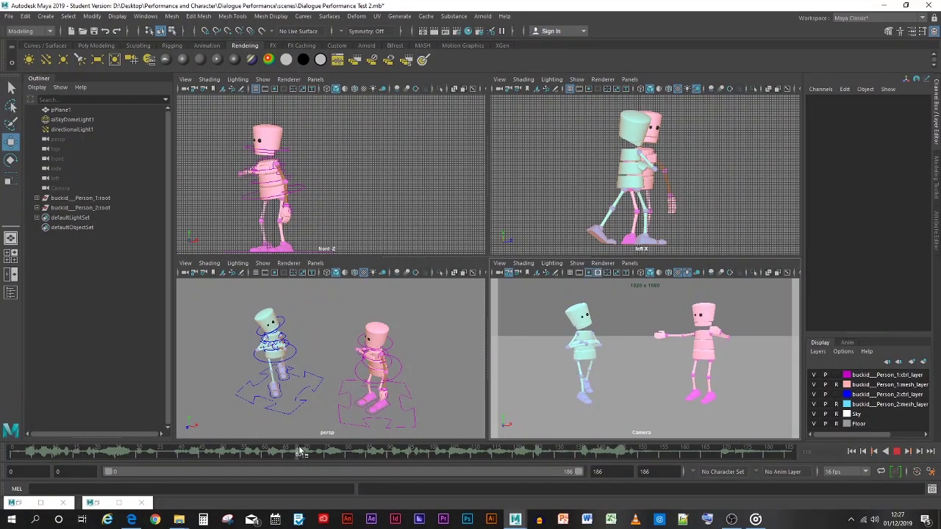
left_click(512, 462)
left_click(643, 471)
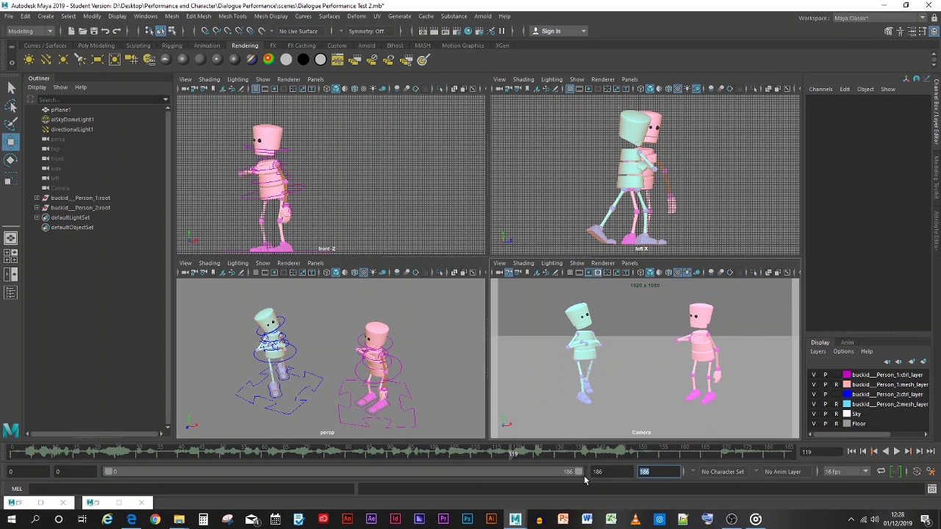
type("119")
key("Return")
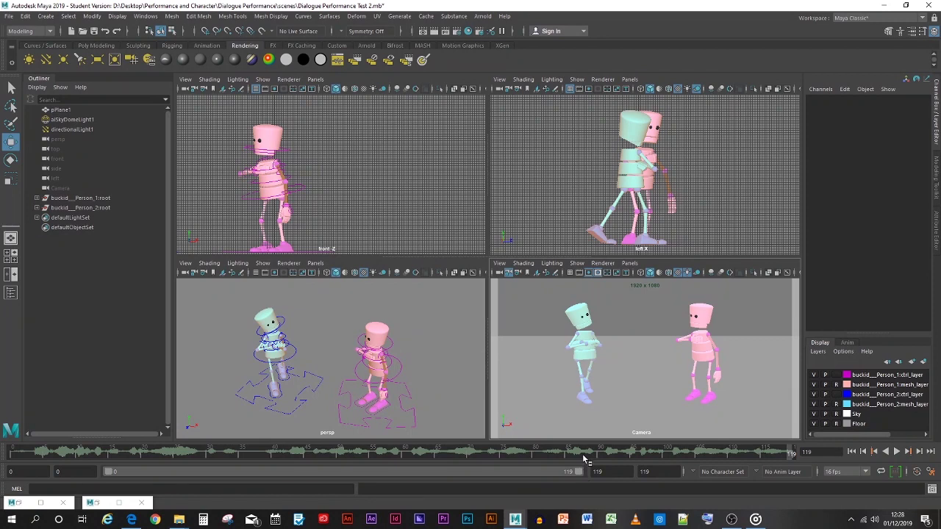
left_click_drag(749, 457, 394, 455)
right_click(393, 456)
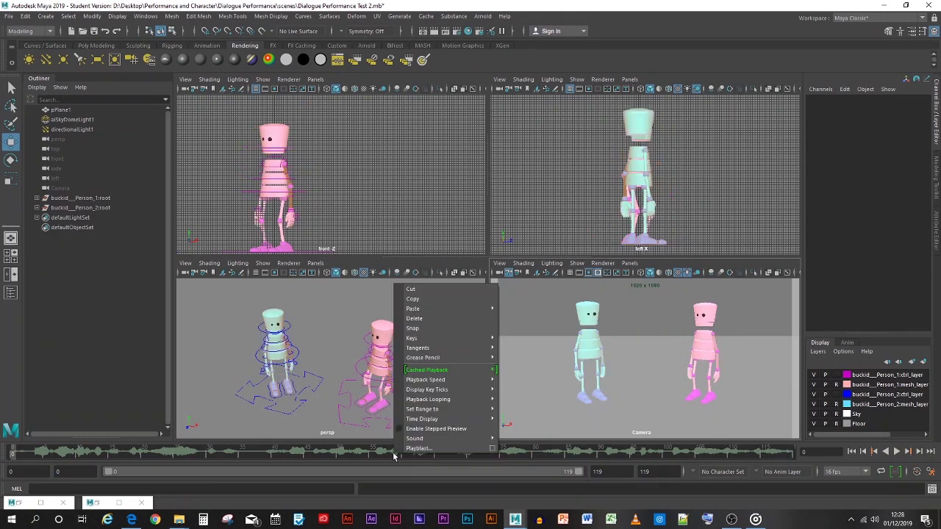
- Switch to File Explorer and look through the Dialogue Performance project, ending in its images folder
left_click(175, 520)
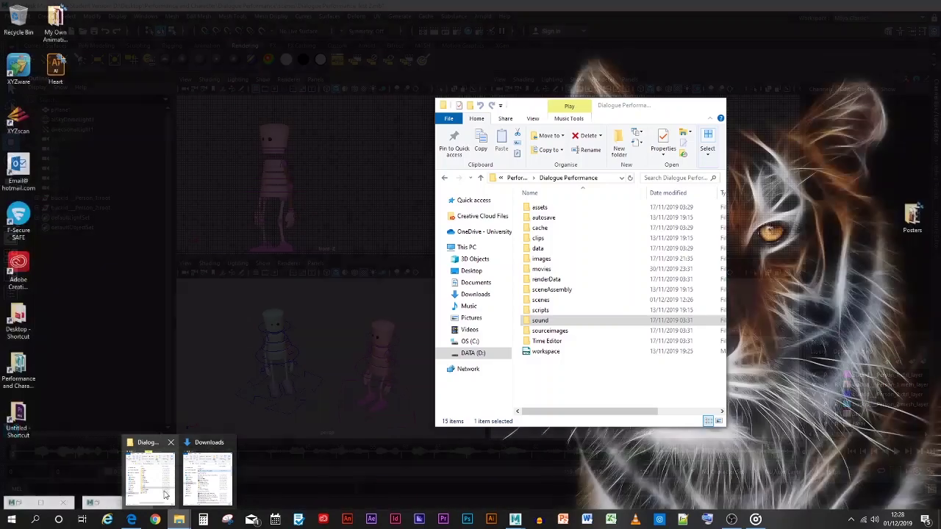
left_click(150, 478)
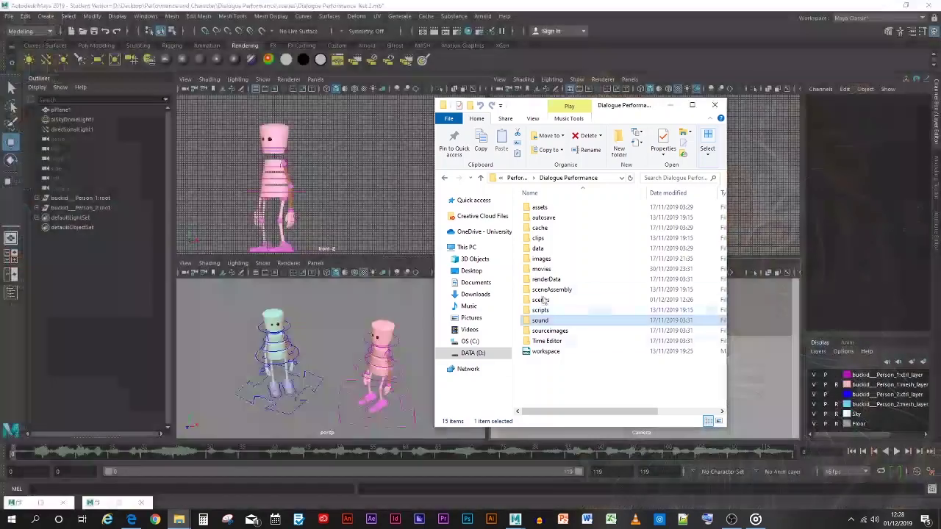
double_click(542, 258)
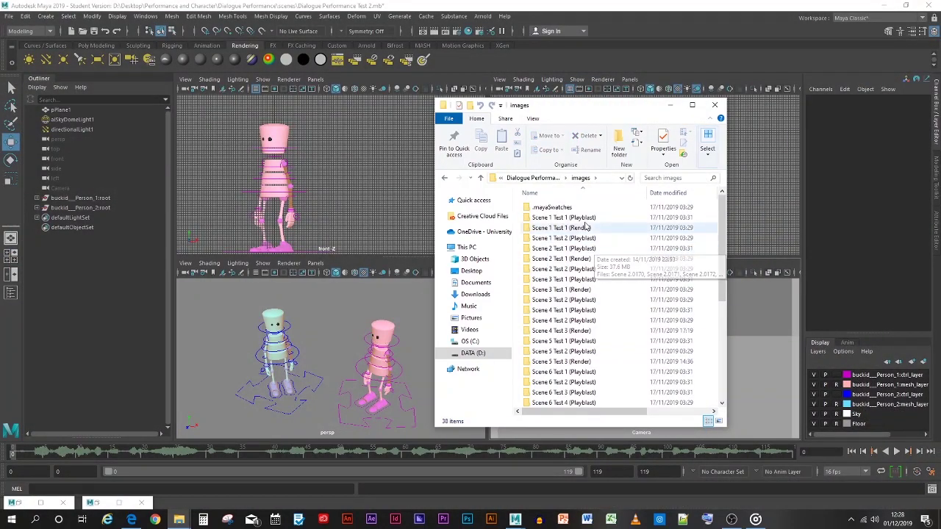
scroll(621, 274, "down", 6)
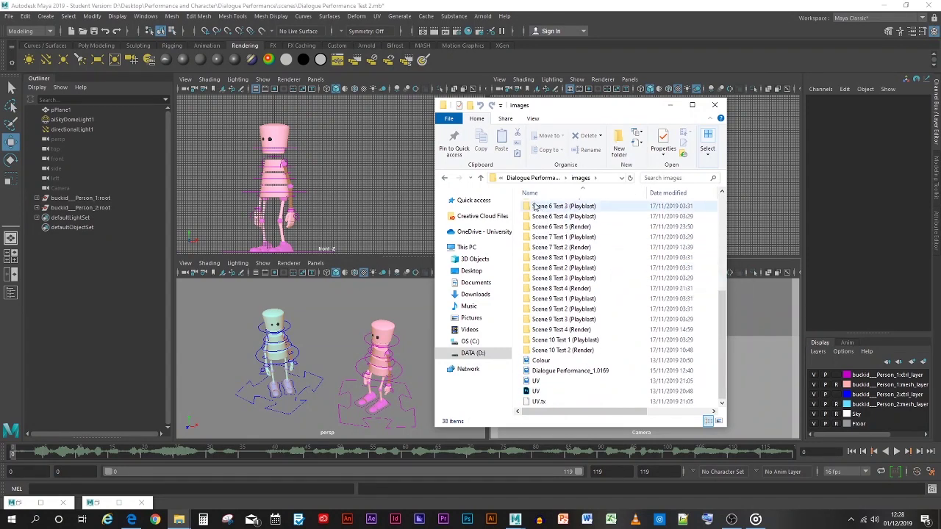
left_click(479, 178)
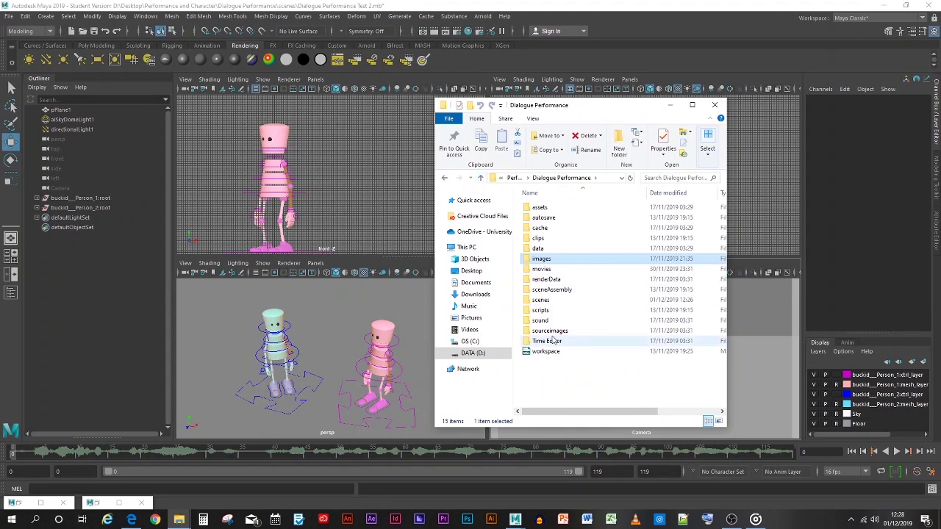
left_click(480, 178)
double_click(612, 213)
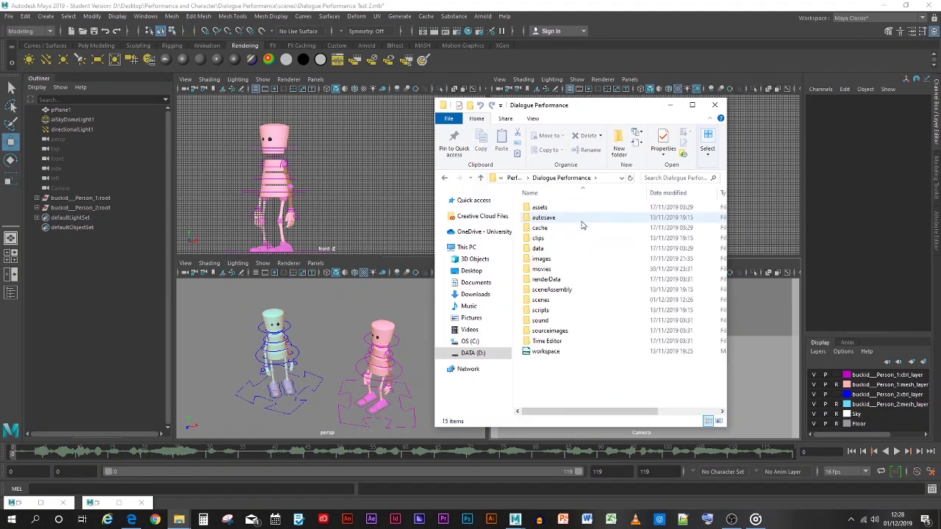
double_click(543, 258)
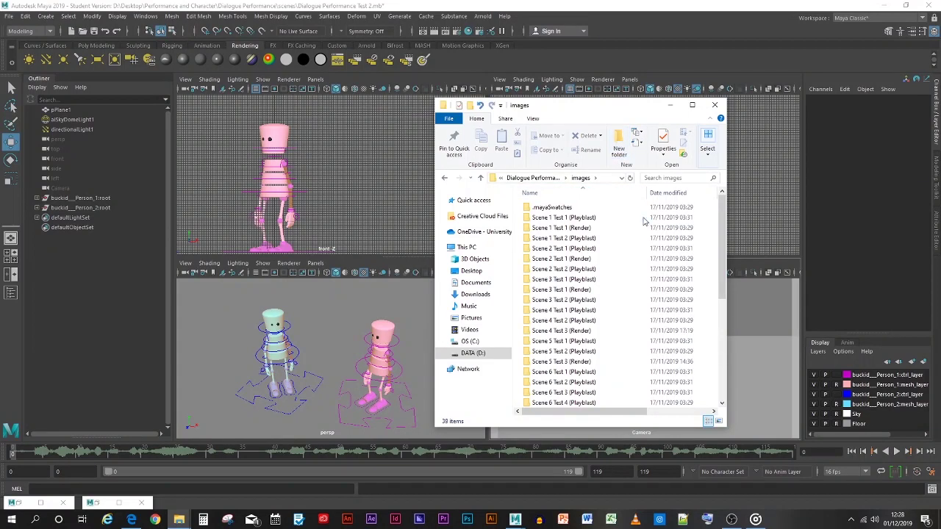
- Create a new folder named "Dialogue Perform Test 1" in the images folder
key("ctrl+shift+n")
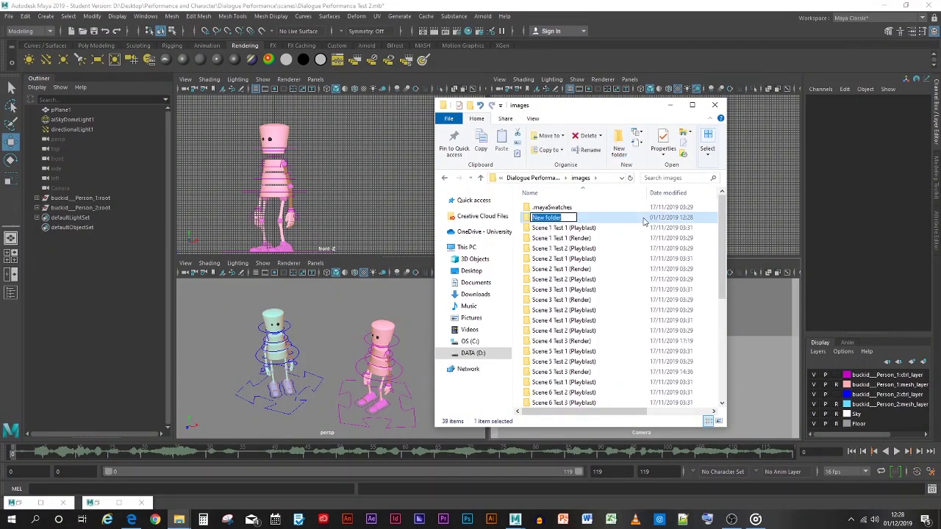
type("D")
type("P")
type(" Test")
type("ial")
key("BackSpace")
type("logue")
key("Right")
type("er")
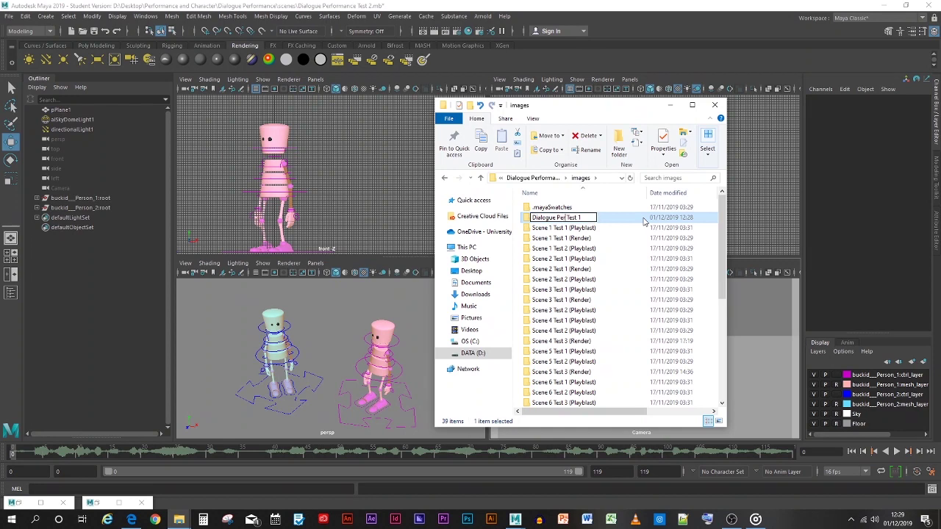
type("form")
key("Return")
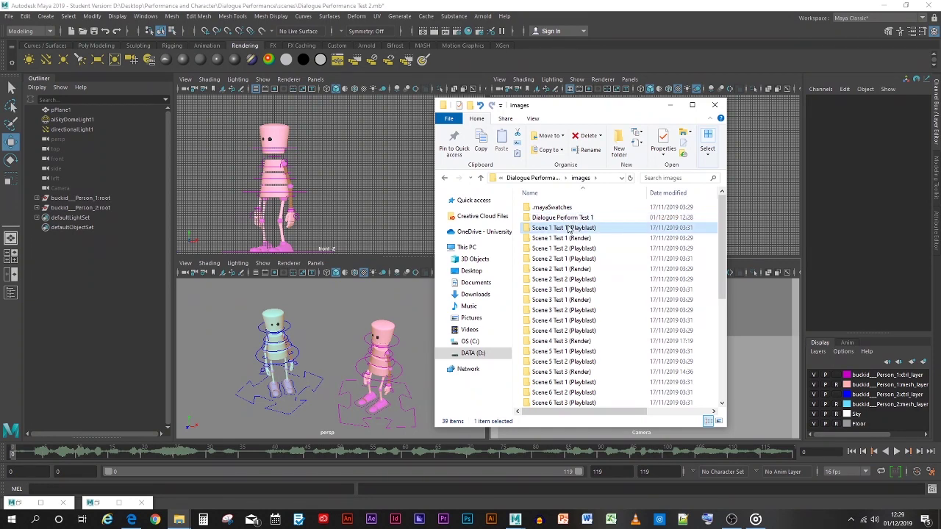
- Move all the scene playblast and render folders, from Scene 1 Test 1 to Scene 10 Test 2, into "Dialogue Perform Test 1"
scroll(597, 269, "down", 3)
scroll(597, 269, "down", 3)
left_click(581, 371, "shift")
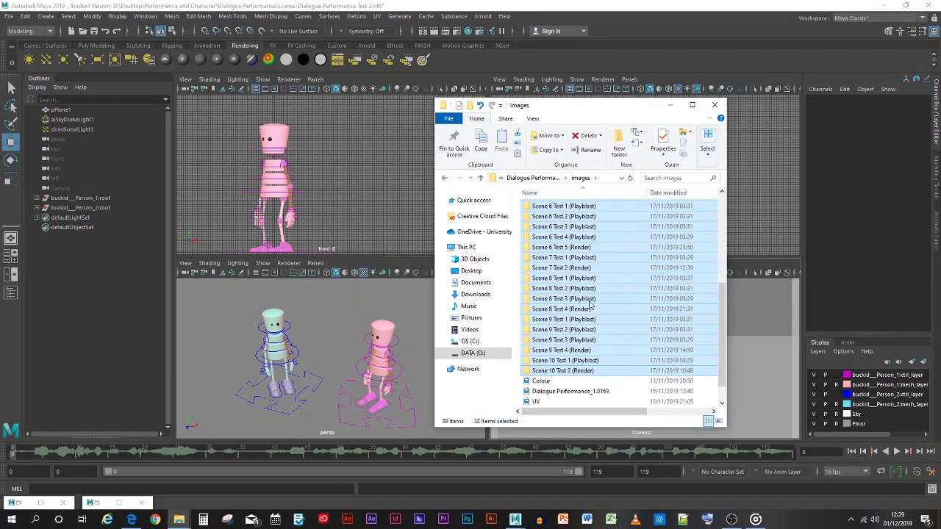
scroll(590, 301, "up", 6)
left_click_drag(551, 233, 563, 218)
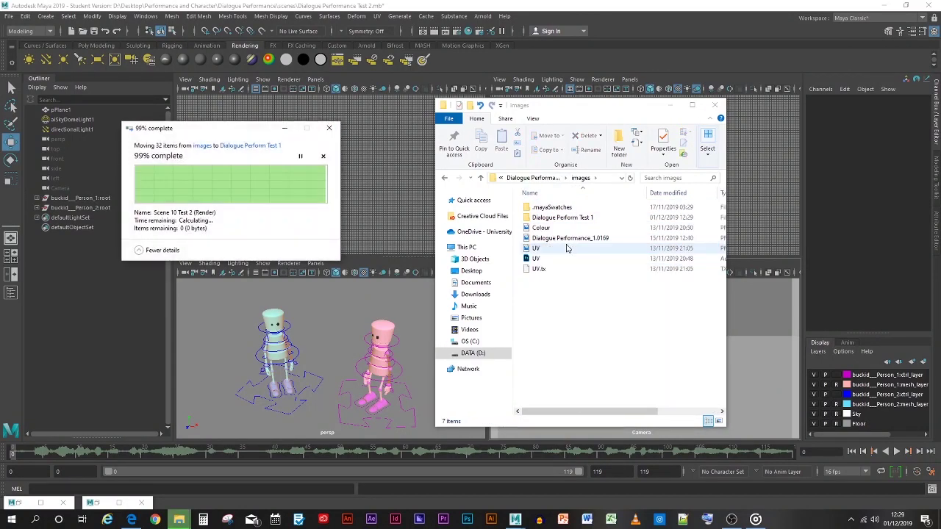
- Create a second folder named "Dialogue Perform Test 2" in the images folder
left_click(619, 149)
left_click(620, 149)
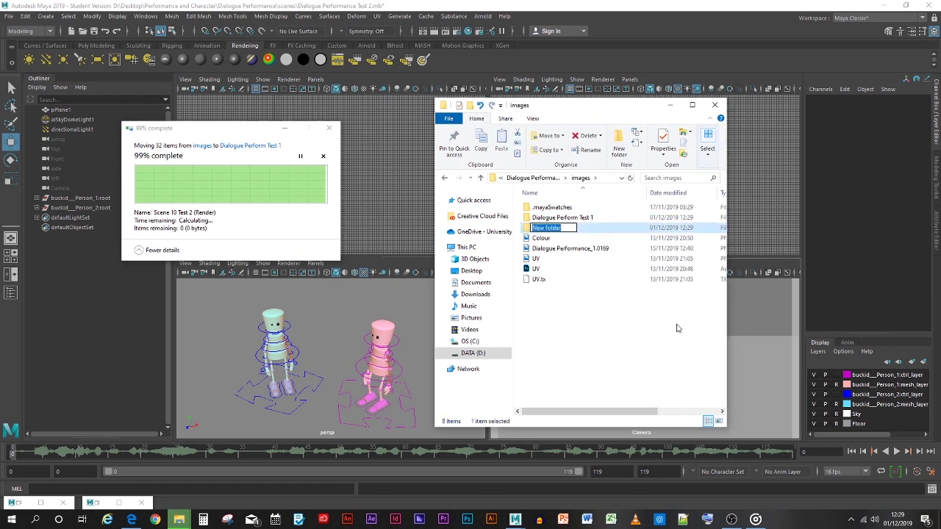
type("Dialogue Perform Test 2")
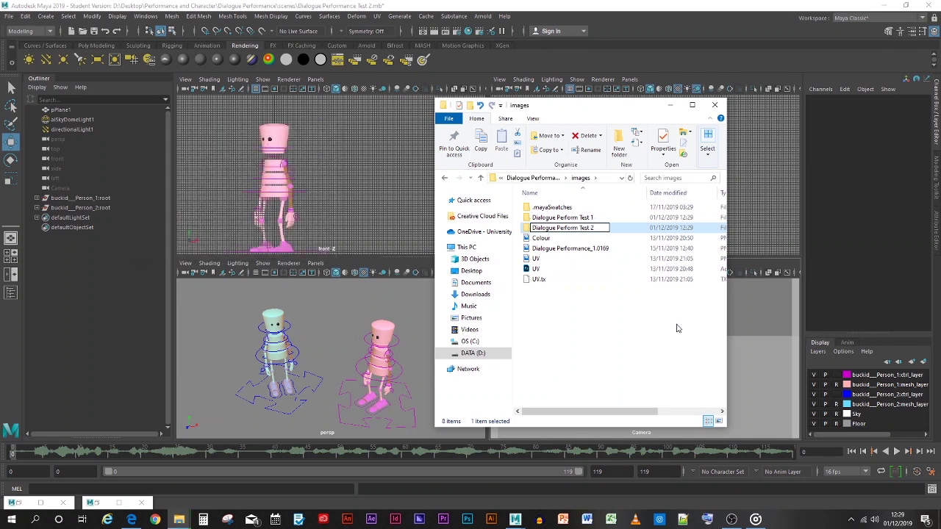
key("Return")
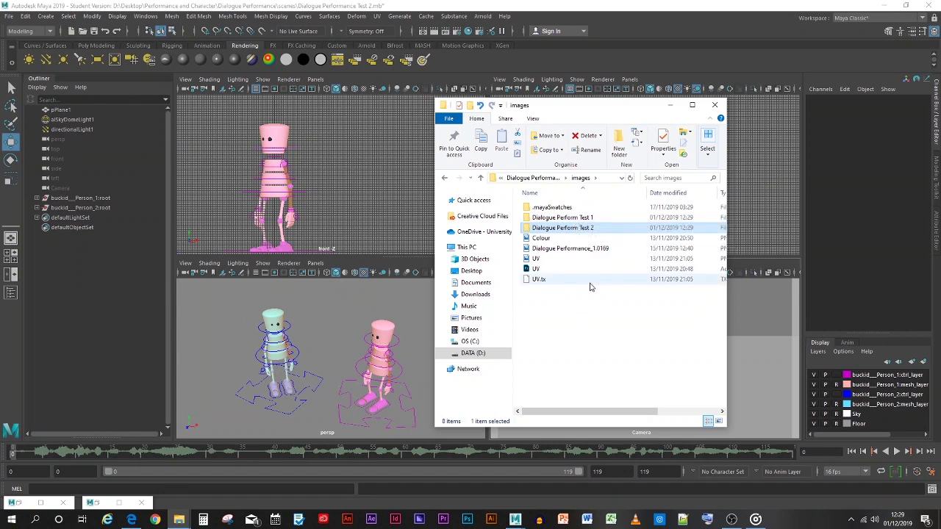
- Rename the "Dialogue Performance" scene file in the project's scenes folder to "Dialogue Performance Test 1"
left_click(479, 177)
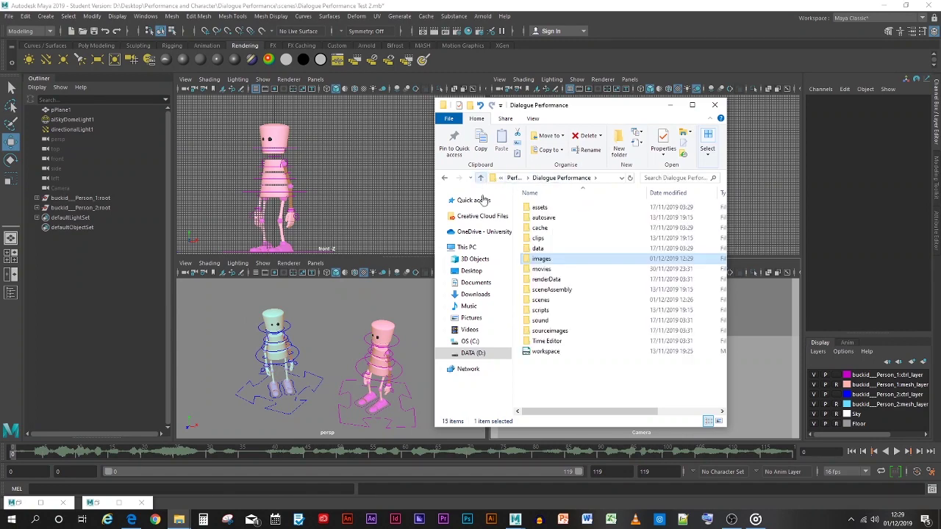
double_click(544, 300)
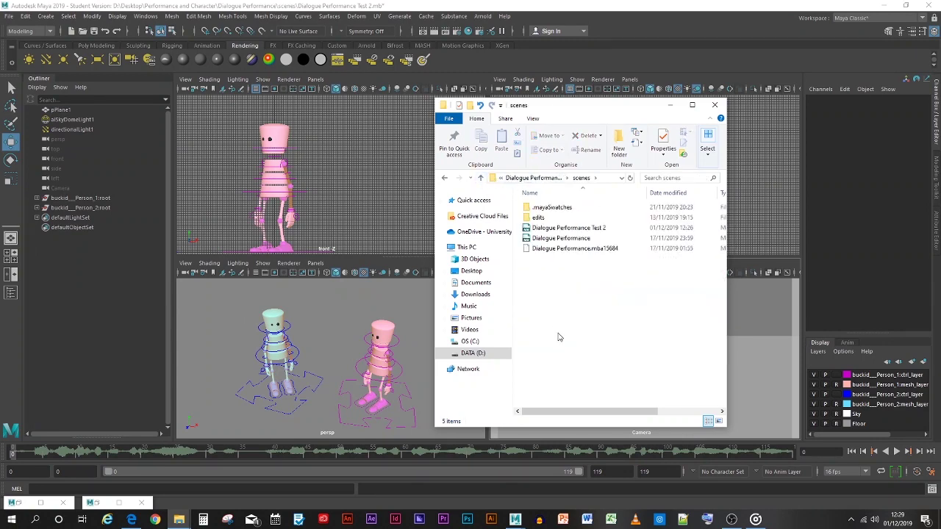
right_click(560, 238)
left_click(397, 439)
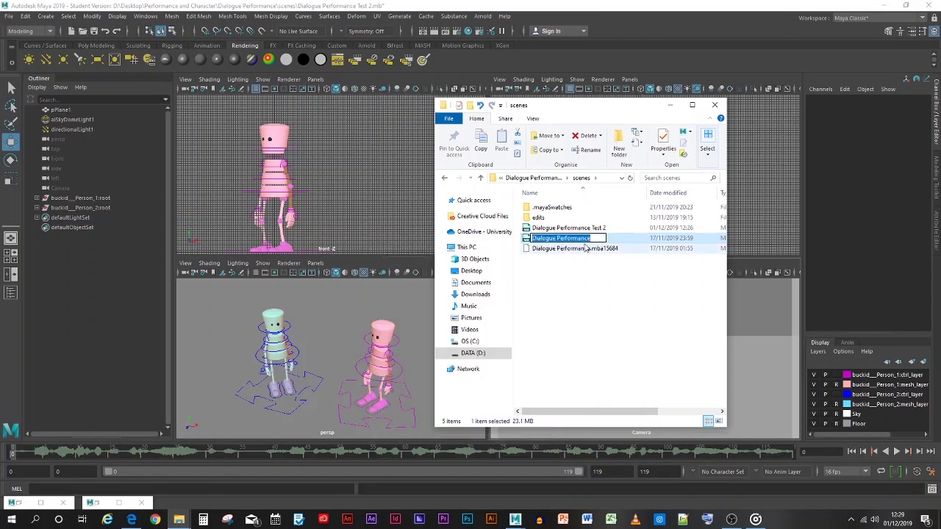
left_click(594, 239)
type("Test 1")
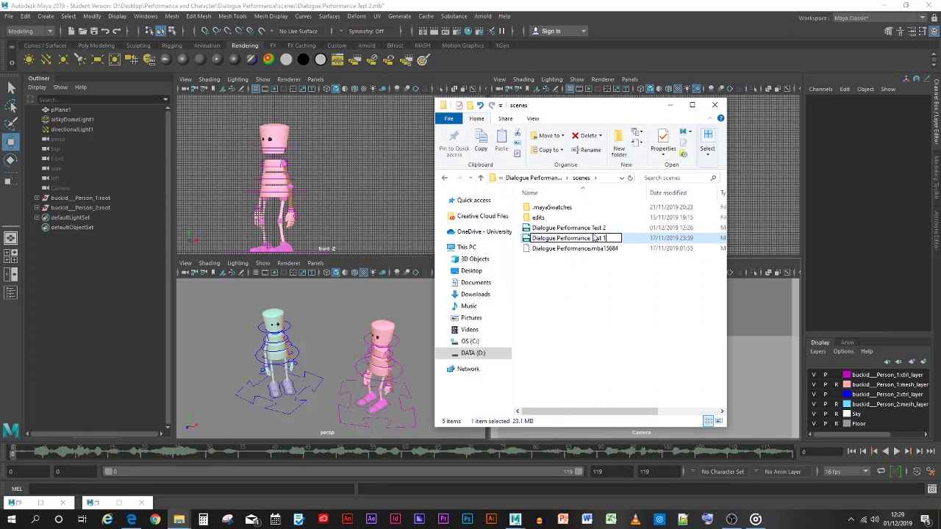
key("Return")
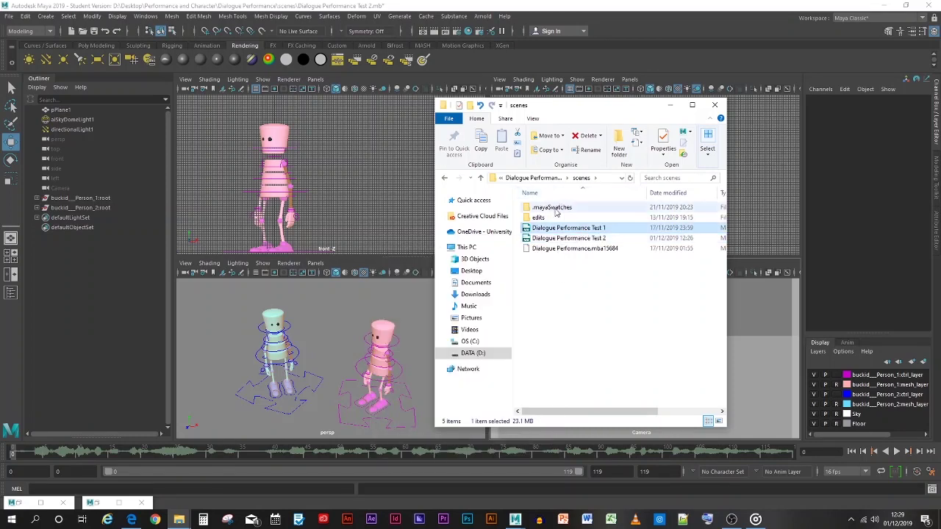
- Leave the scenes folder, switch back to Maya and restore the minimised Playblast Options window
left_click(480, 178)
double_click(549, 259)
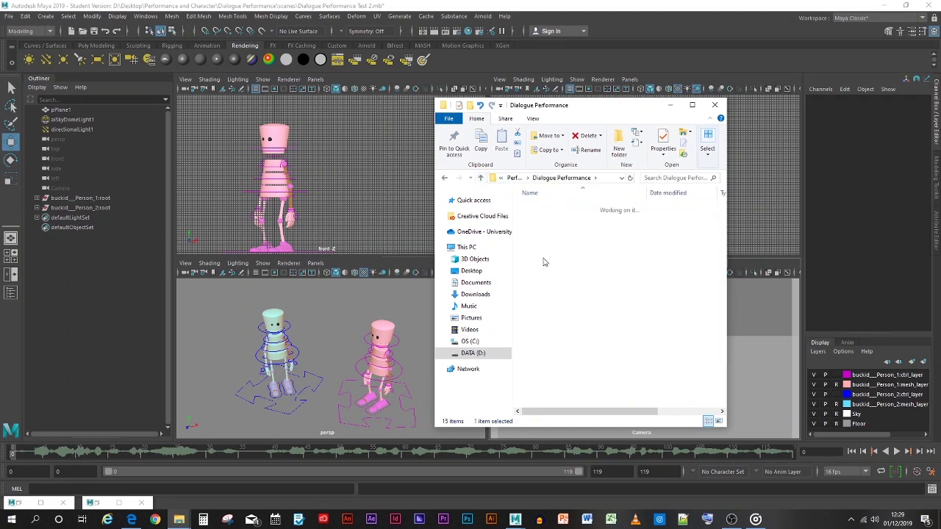
left_click(669, 105)
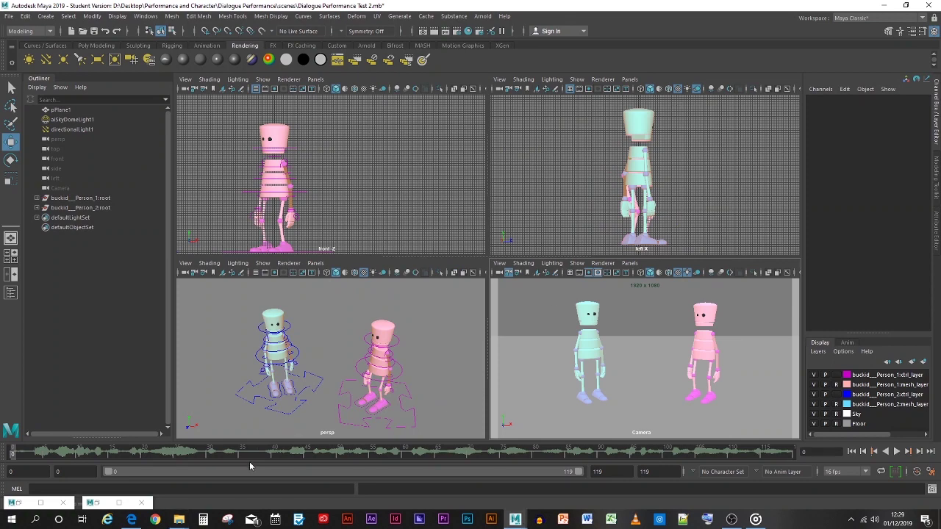
left_click(93, 505)
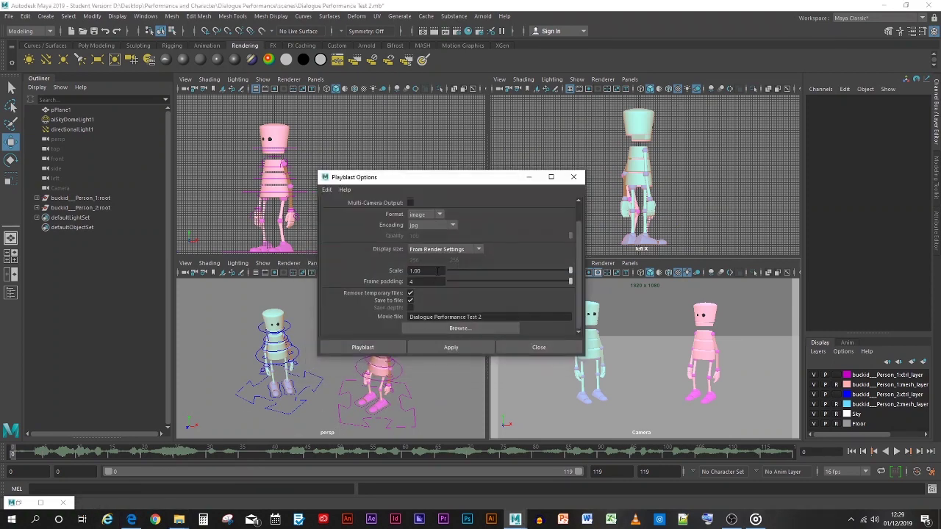
- Set the renderable camera to Camera in the Render Settings and check the image size settings
left_click(456, 32)
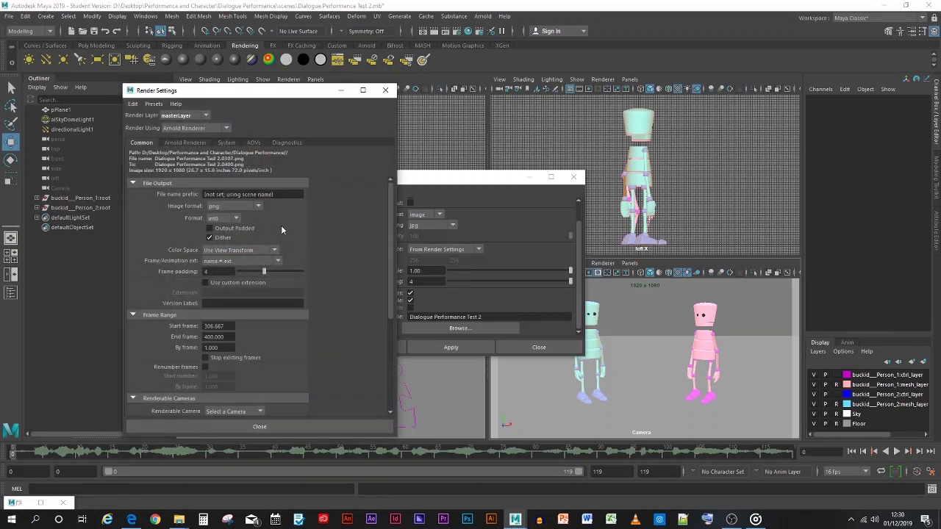
scroll(239, 324, "down", 3)
left_click(239, 324)
left_click(235, 342)
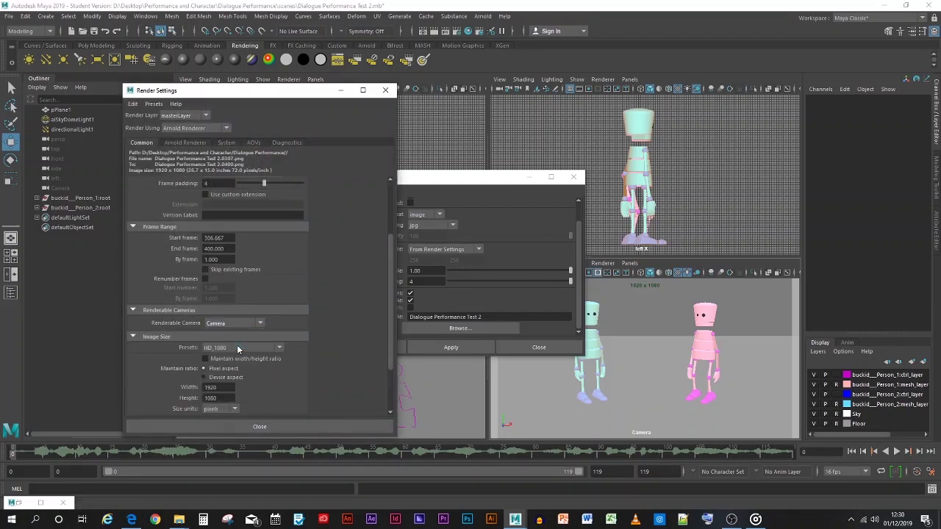
scroll(366, 326, "down", 3)
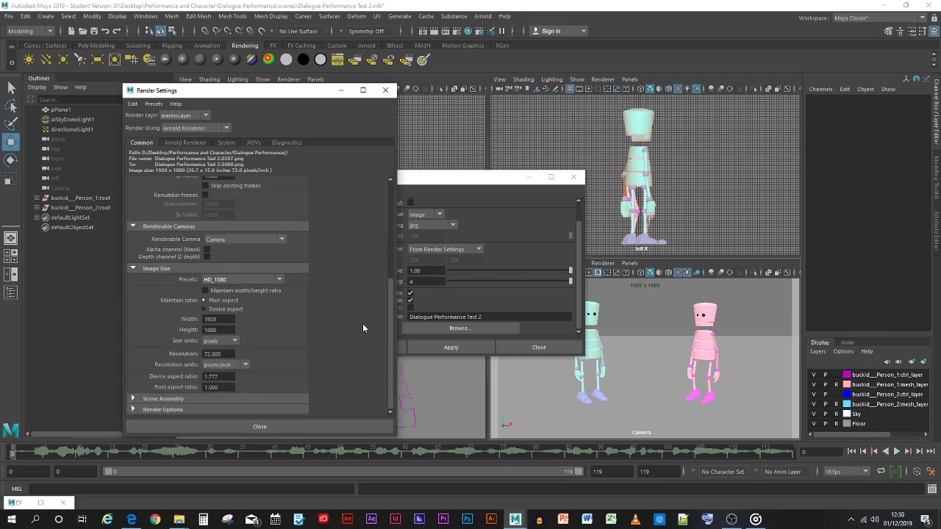
scroll(360, 322, "up", 6)
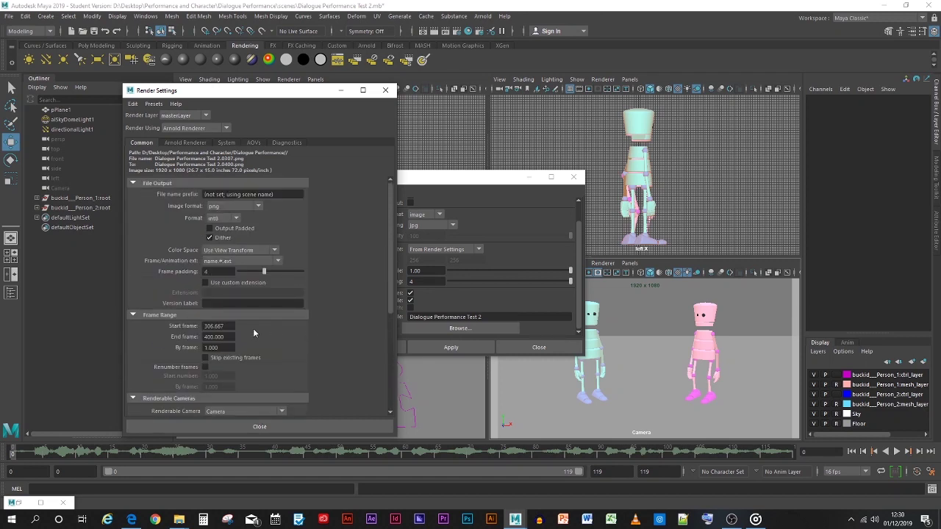
- Set the render frame range to start at frame 0 and end at frame 186
left_click(230, 325)
type("0")
key("Tab")
type("186")
left_click(321, 378)
- Set the animation end to frame 186 and the playback end to 119, and close the Render Settings
double_click(658, 471)
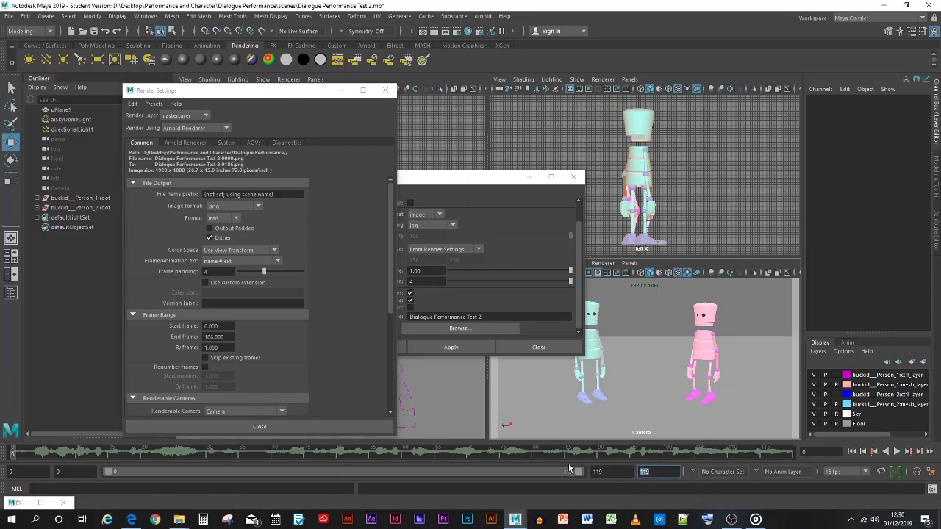
type("186")
key("Return")
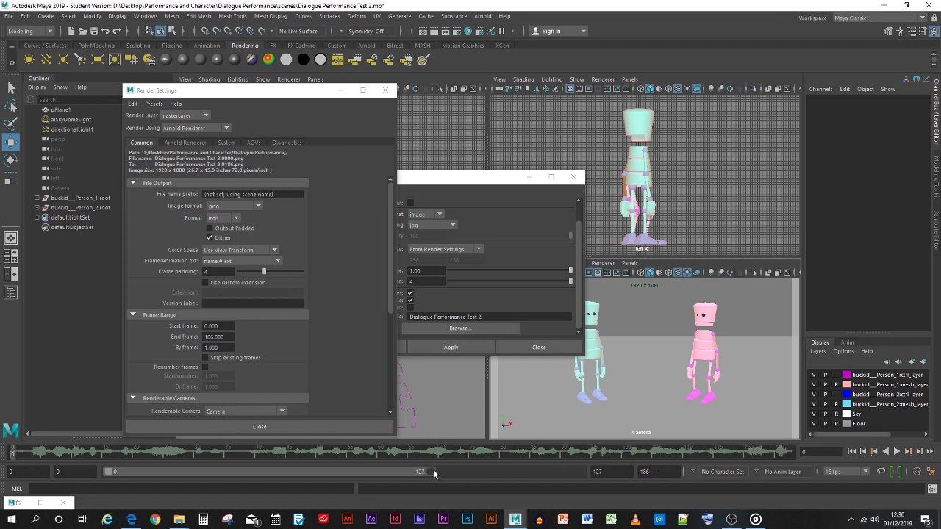
left_click_drag(434, 470, 464, 477)
type("119")
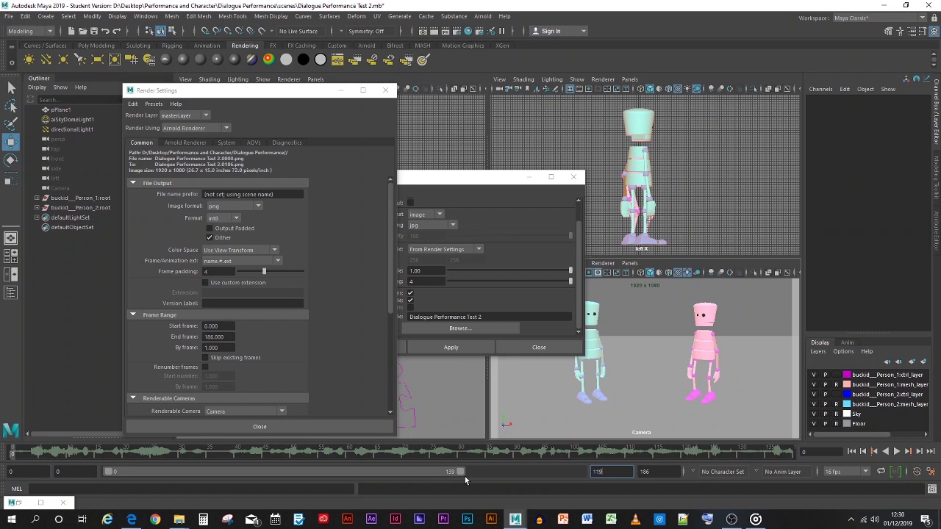
key("Return")
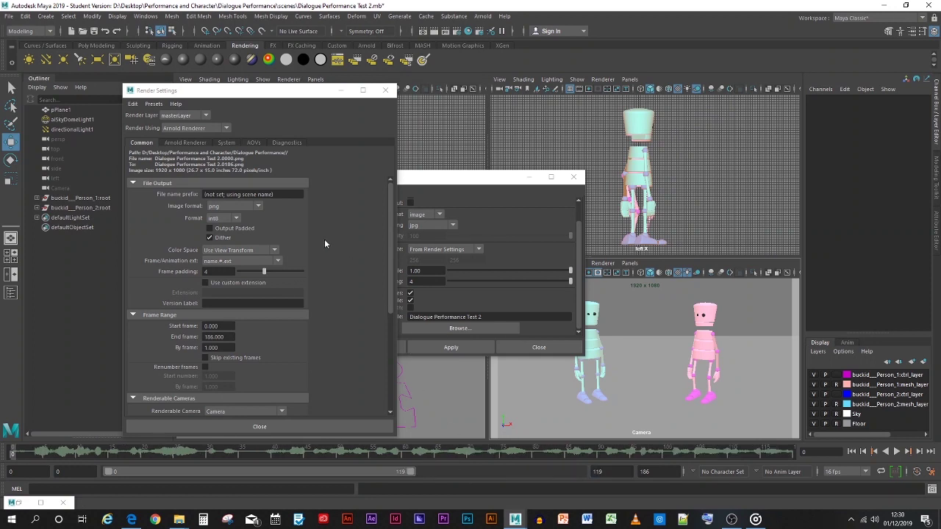
left_click(385, 89)
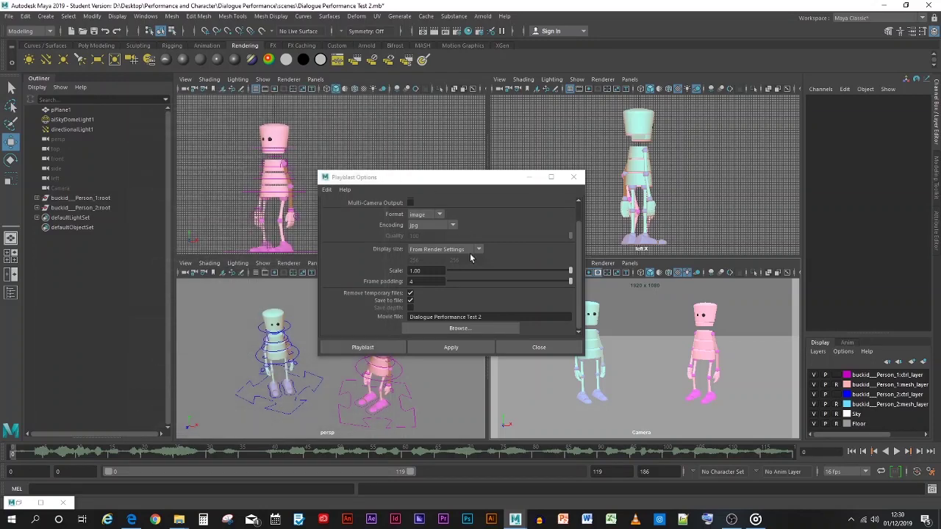
- Browse for the playblast's movie file location, going to the "Dialogue Perform Test 2" folder within images
left_click(441, 329)
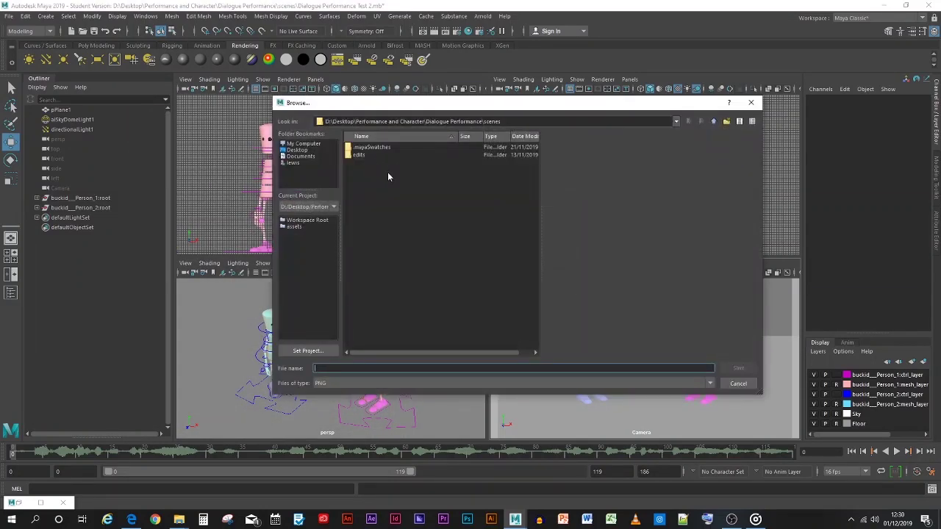
left_click(713, 121)
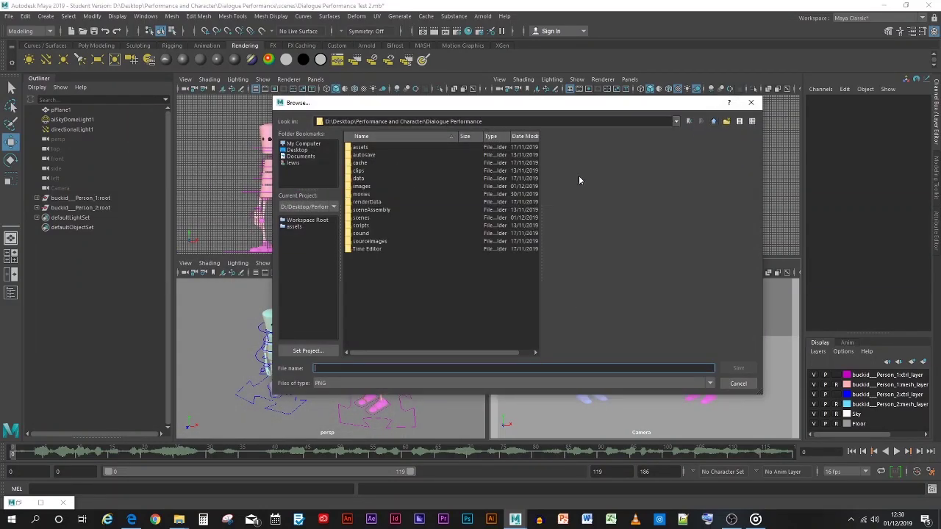
double_click(362, 186)
double_click(398, 157)
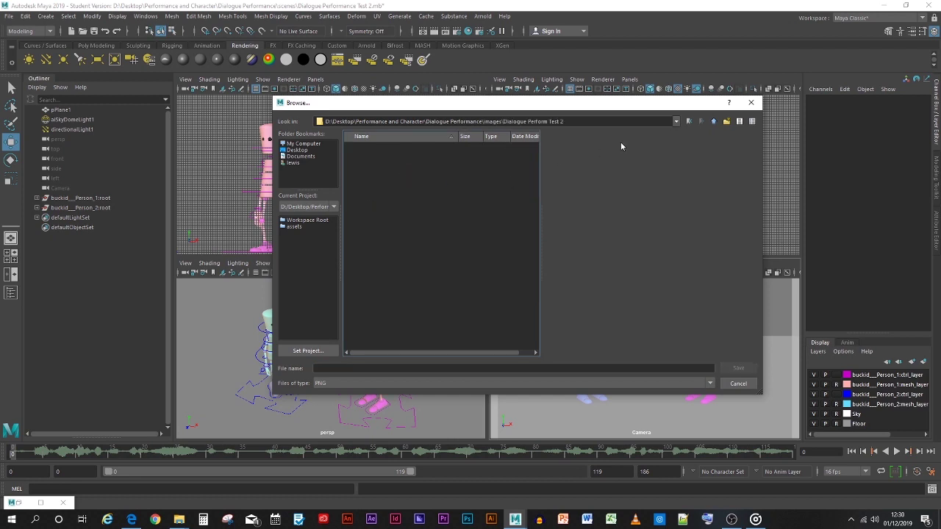
- Create a folder named "PlayBalst [Frames 0-119] [Test 1]" inside "Dialogue Perform Test 2"
left_click(726, 121)
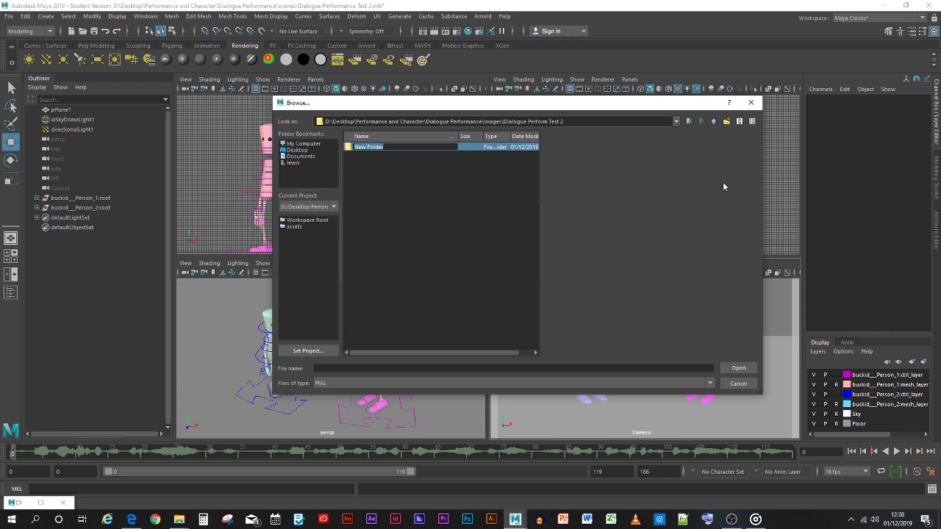
type("PlayBa")
type("(Freame")
key("BackSpace")
key("BackSpace")
key("BackSpace")
type("ames 0-119) Test 1")
key("Return")
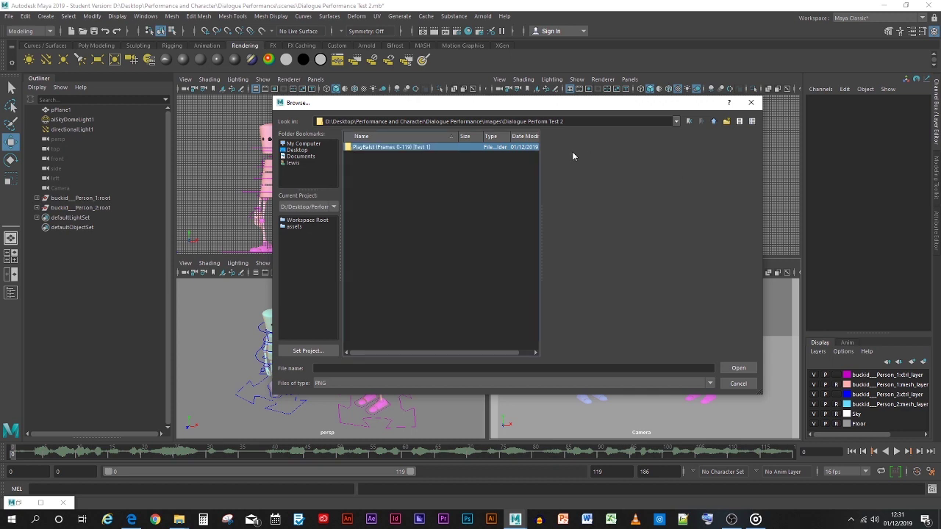
double_click(419, 146)
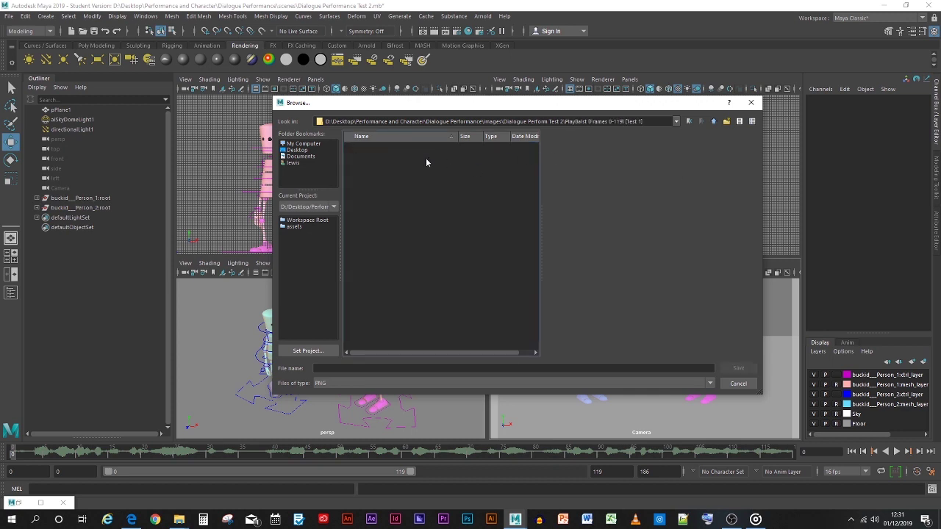
left_click(713, 122)
left_click(370, 149)
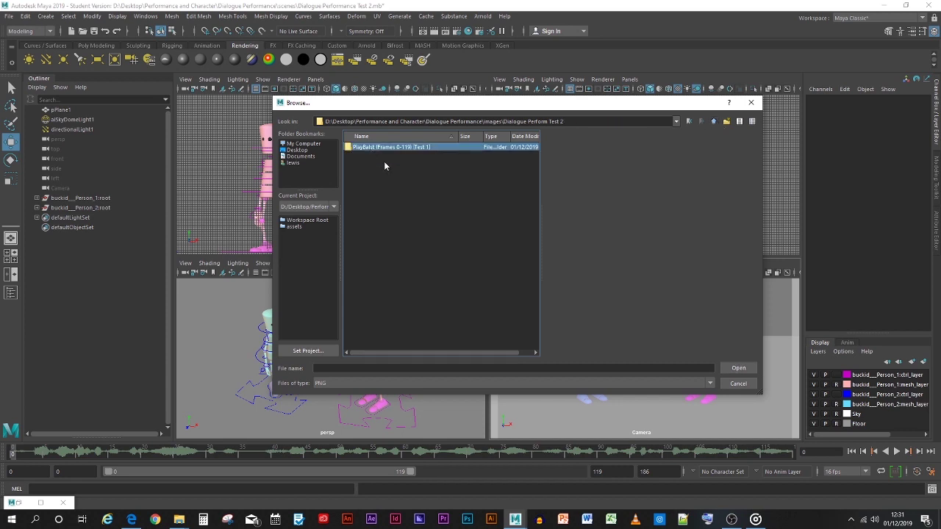
left_click(738, 368)
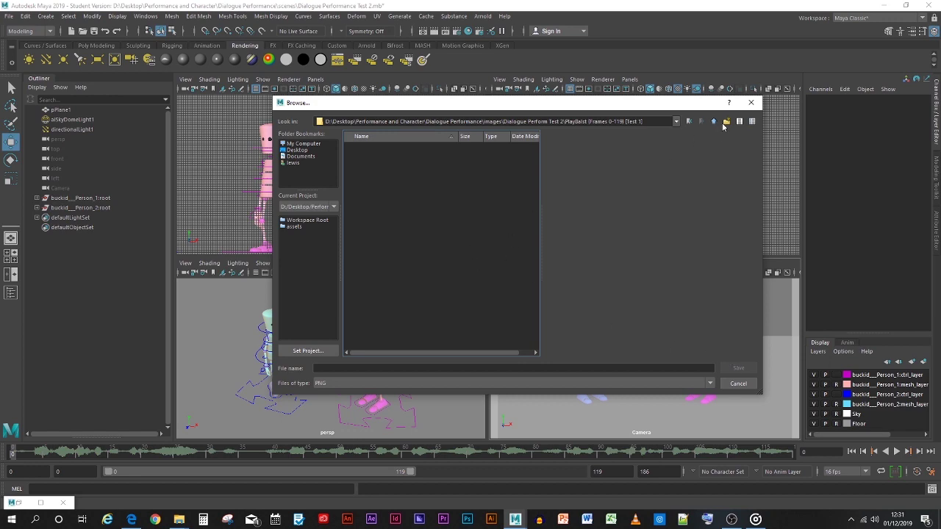
left_click(751, 103)
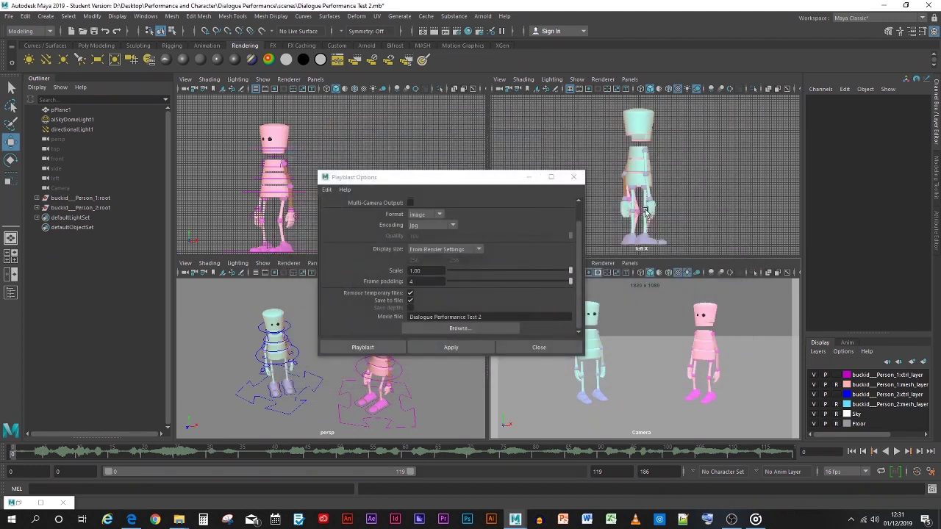
- Reopen the playblast's movie file location browser and go into the "Dialogue Perform Test 2" folder of the project's images directory
left_click(459, 329)
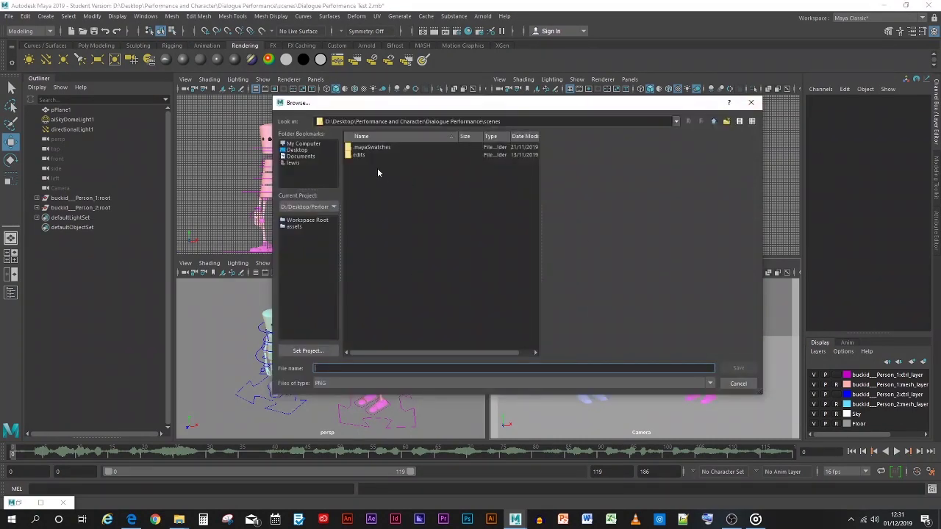
left_click(711, 121)
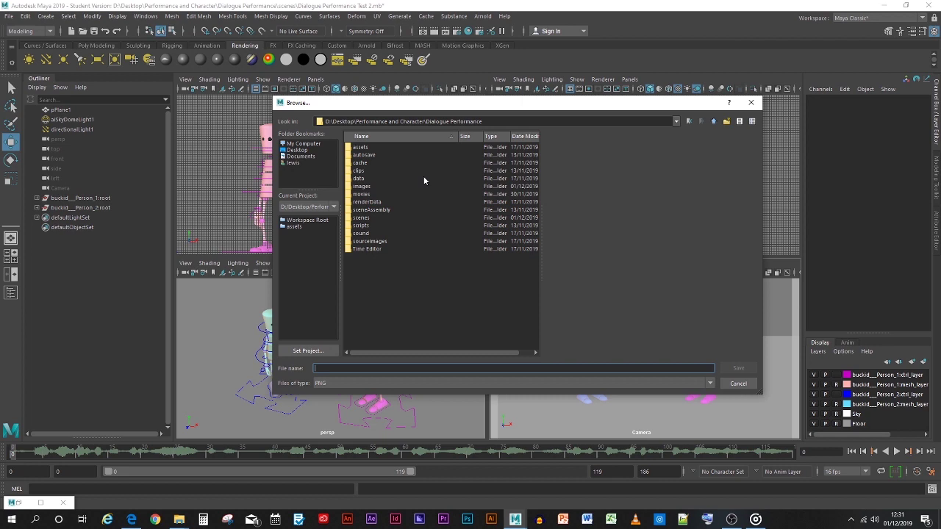
double_click(368, 189)
double_click(375, 163)
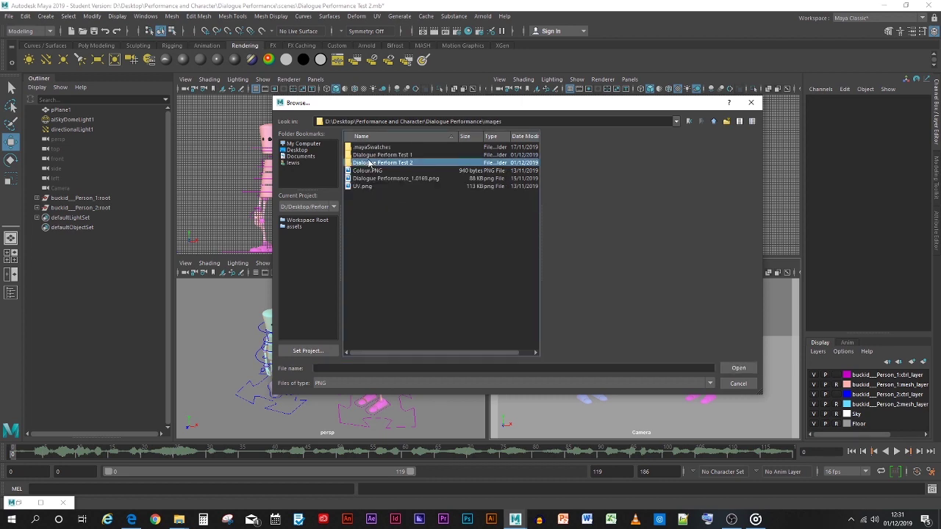
left_click(381, 147)
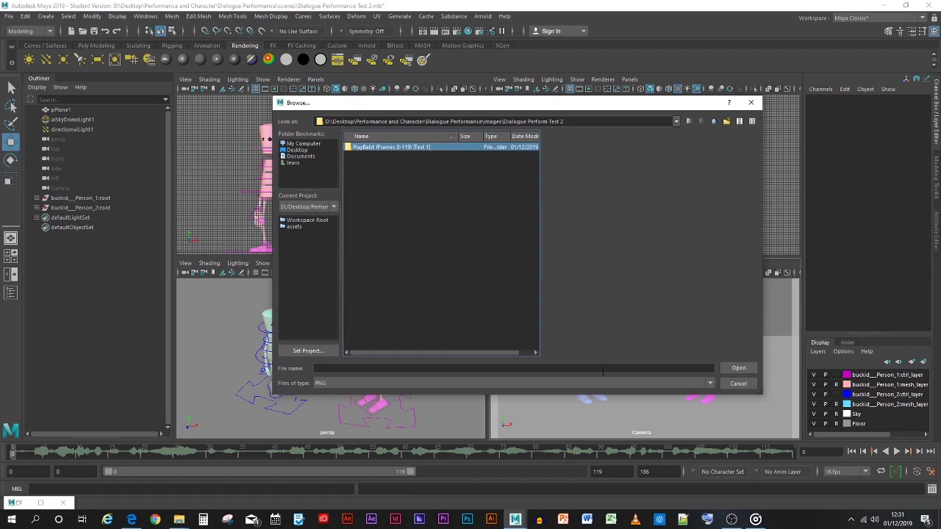
- Set the file type for the playblast's movie file to JPEG
left_click(593, 383)
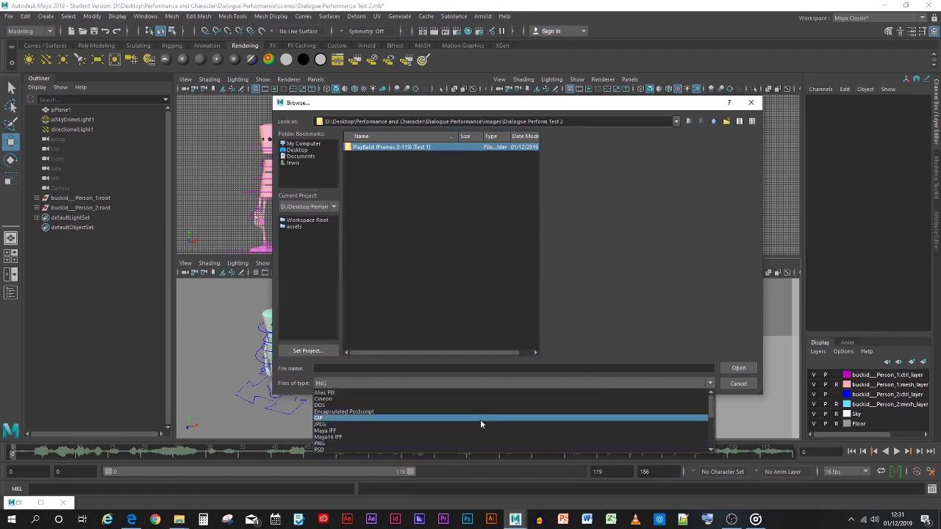
scroll(408, 425, "down", 1)
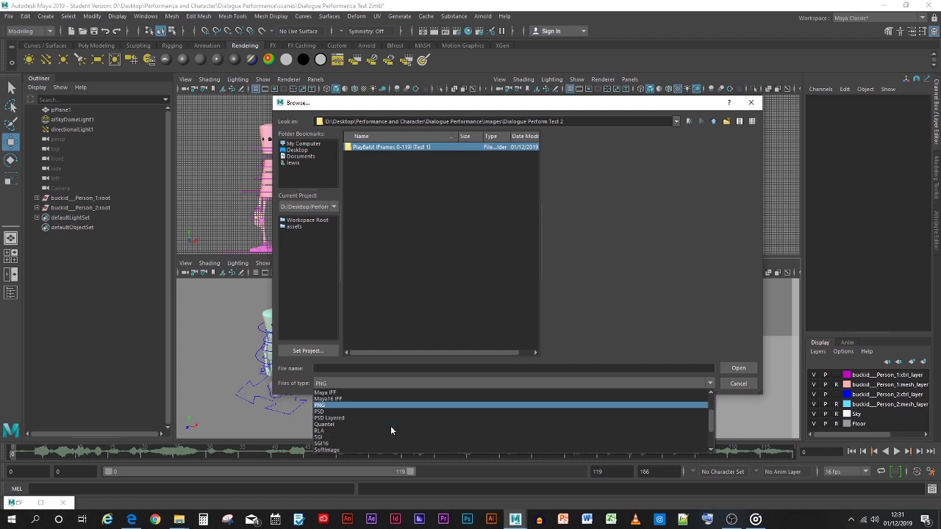
scroll(391, 425, "up", 1)
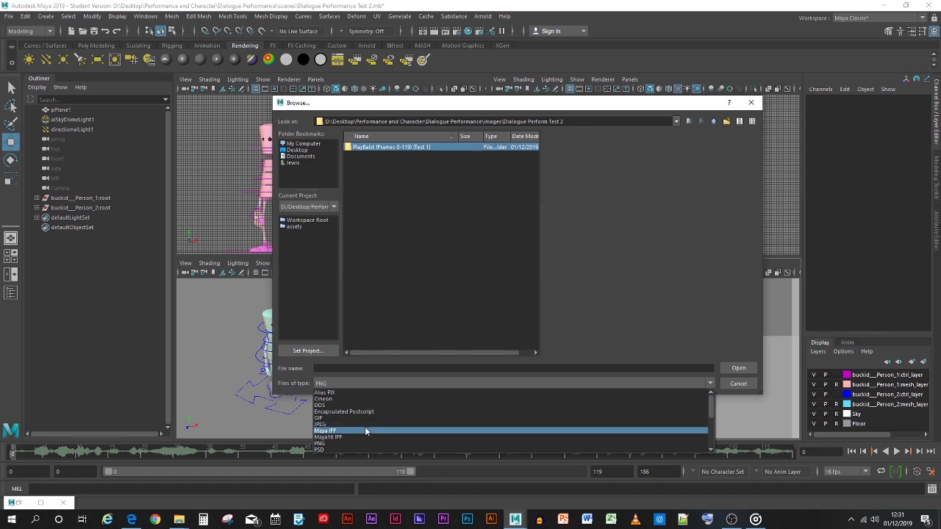
left_click(366, 424)
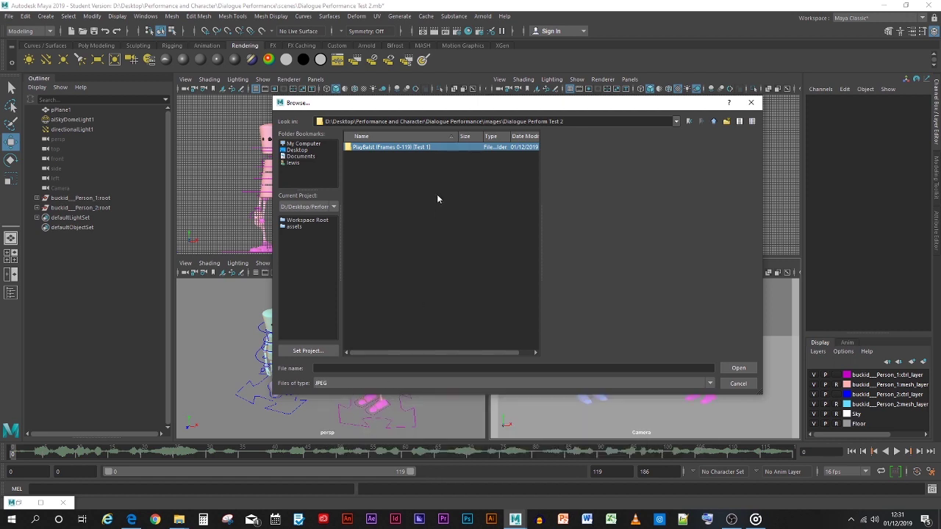
- Save the movie file path as "DP Test 1" inside the "PlayBalst [Frames 0-119] [Test 1]" folder
double_click(404, 149)
left_click(376, 367)
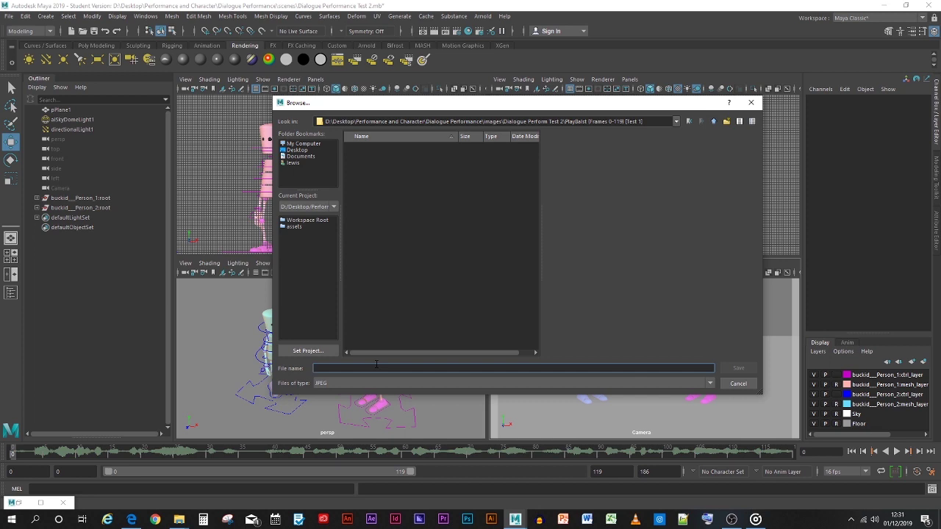
type("D")
type("ia")
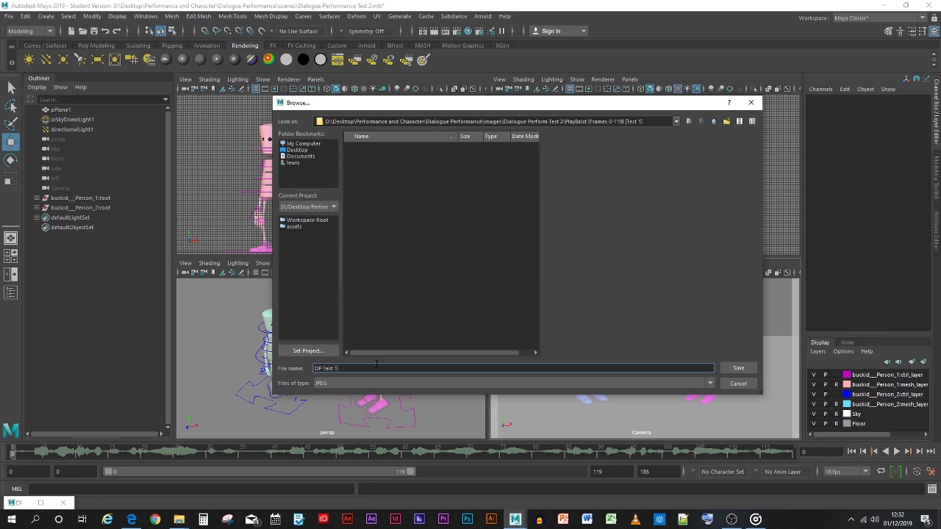
key("Return")
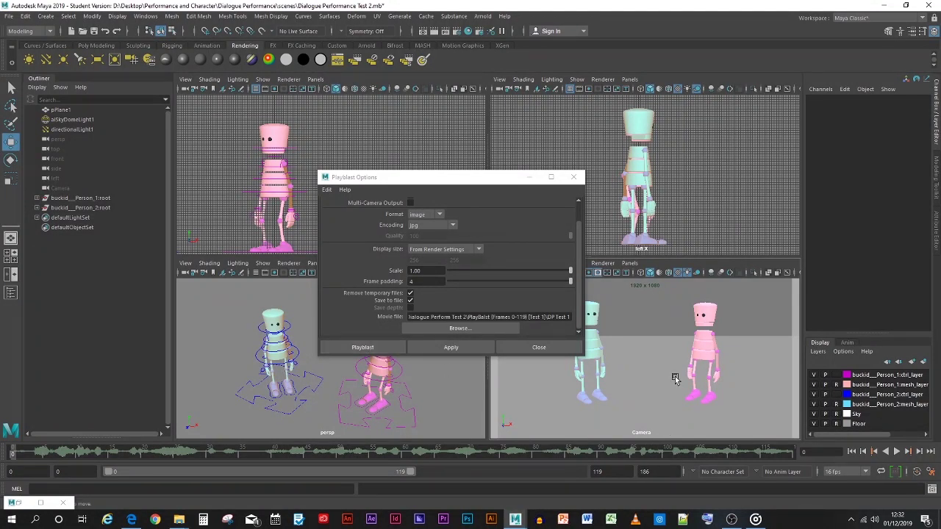
- Run the playblast to output the jpg sequence, and close the FCheck preview when it is done
left_click(356, 350)
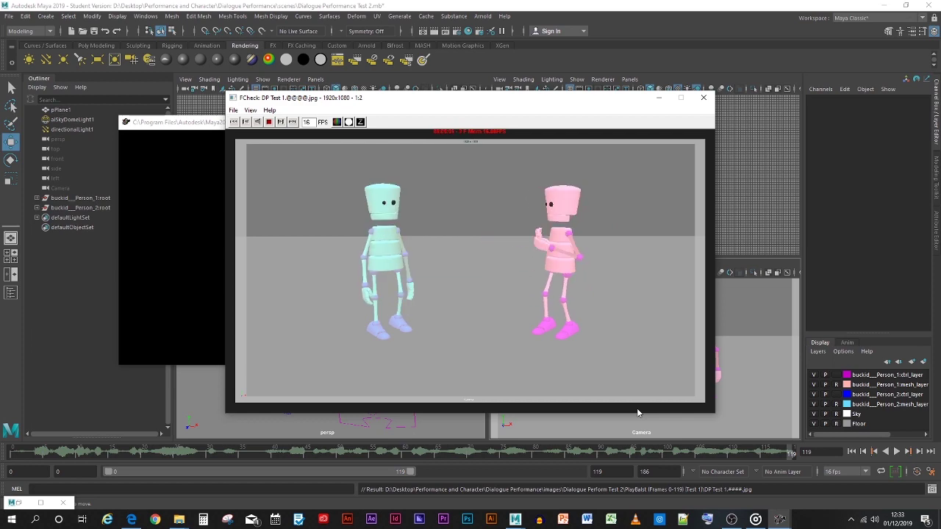
left_click(702, 97)
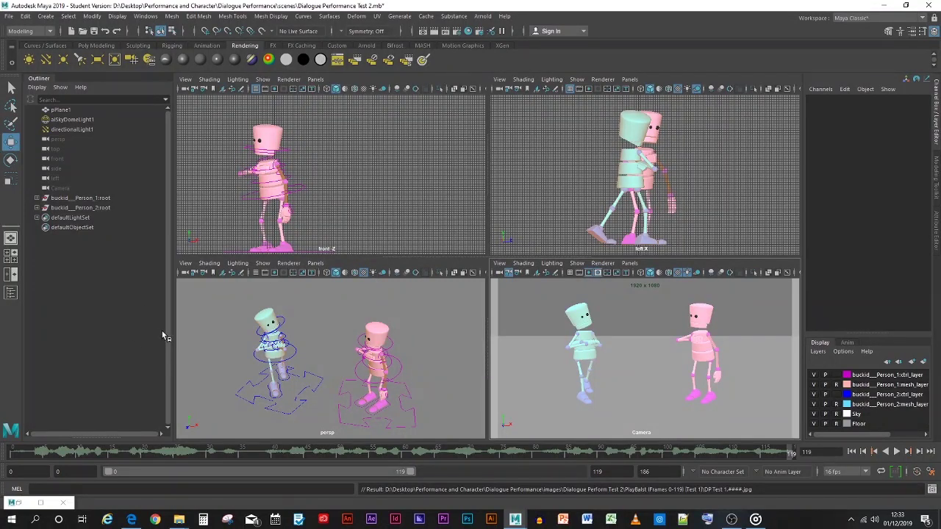
- Save the scene "Dialogue Perform Test 2.mb" over the existing file and close Maya
left_click(10, 16)
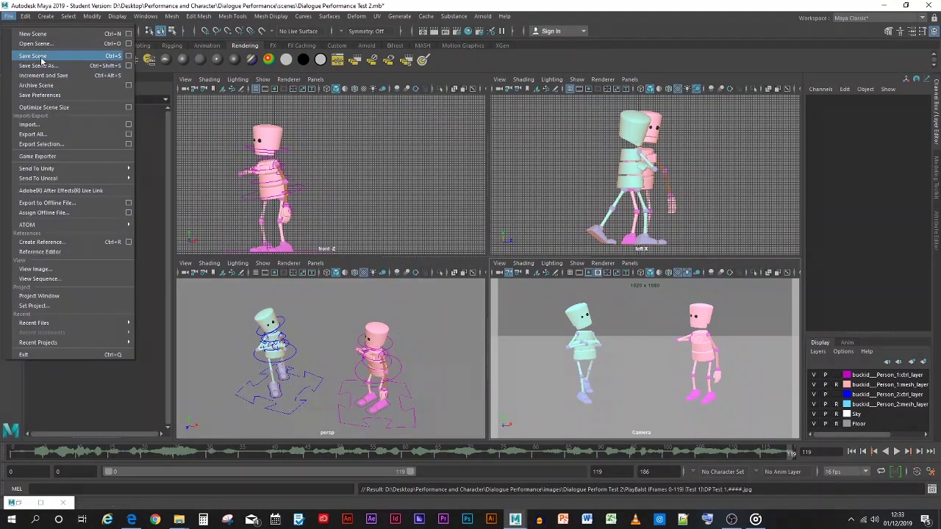
left_click(33, 62)
left_click(450, 267)
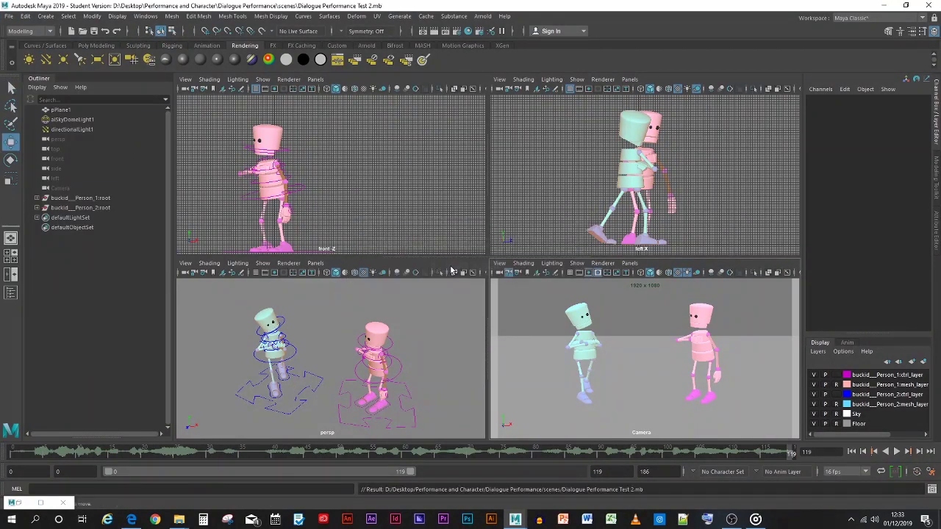
left_click(936, 4)
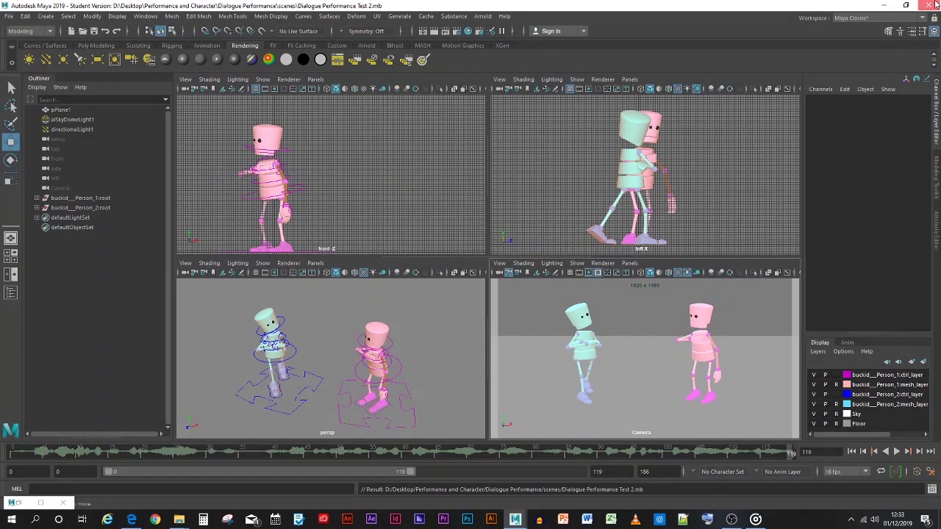